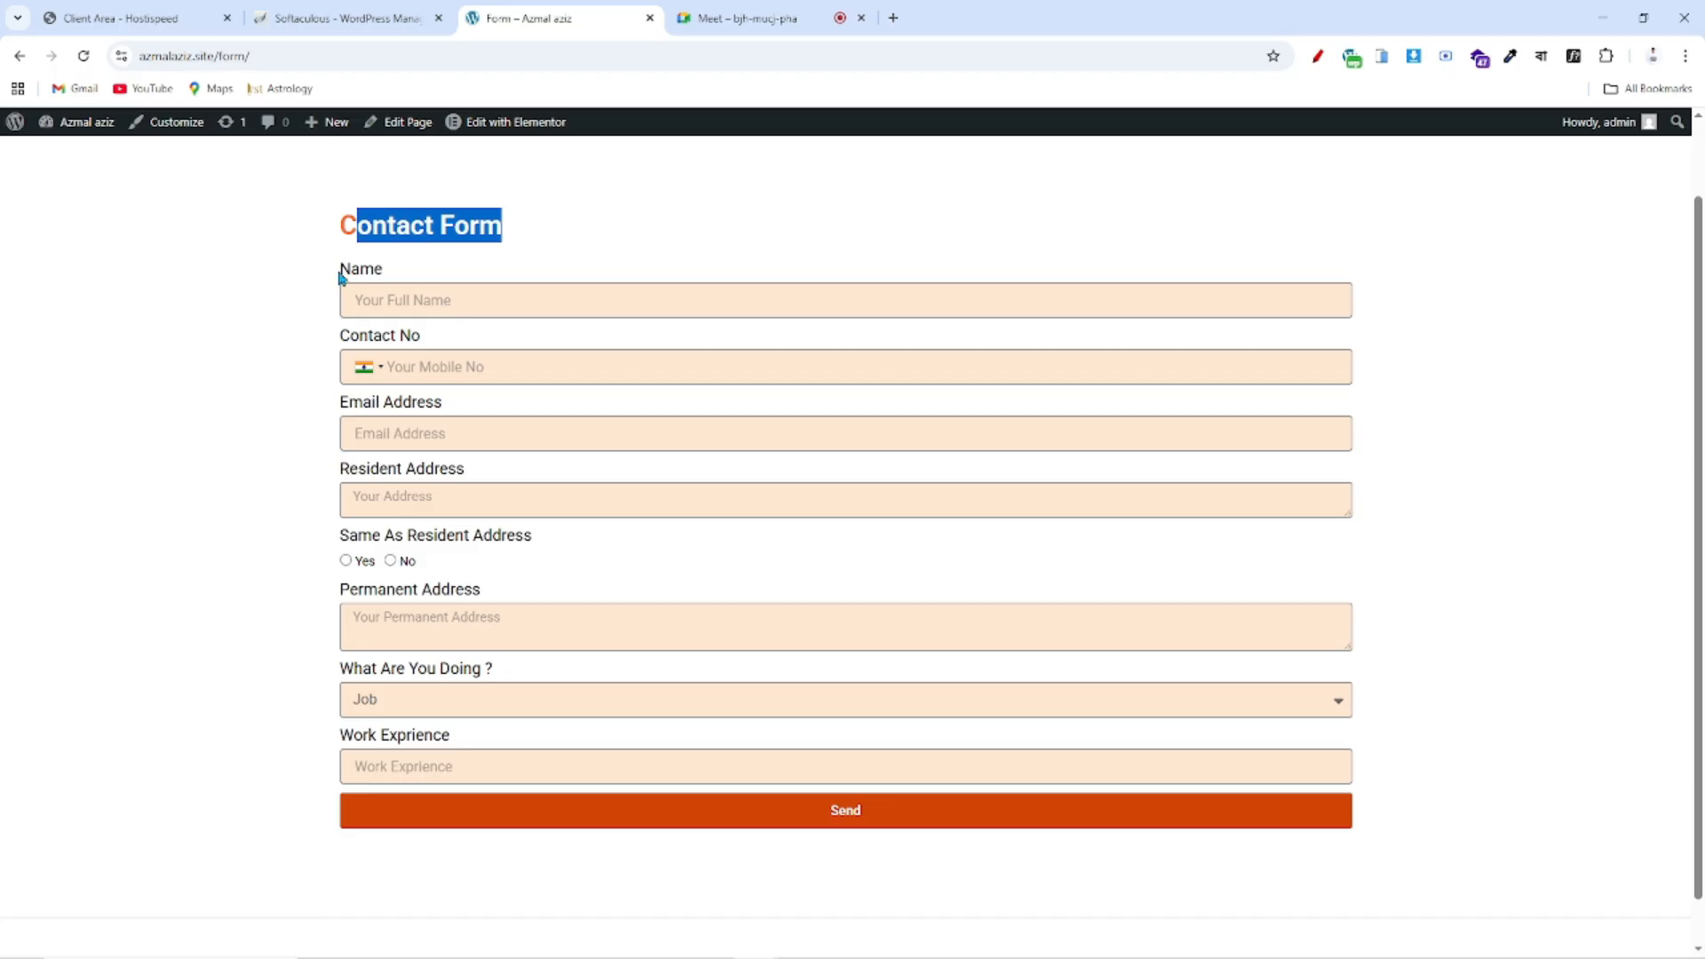
- Review the contact form's fields and browse the country code list of the contact number field
click(219, 499)
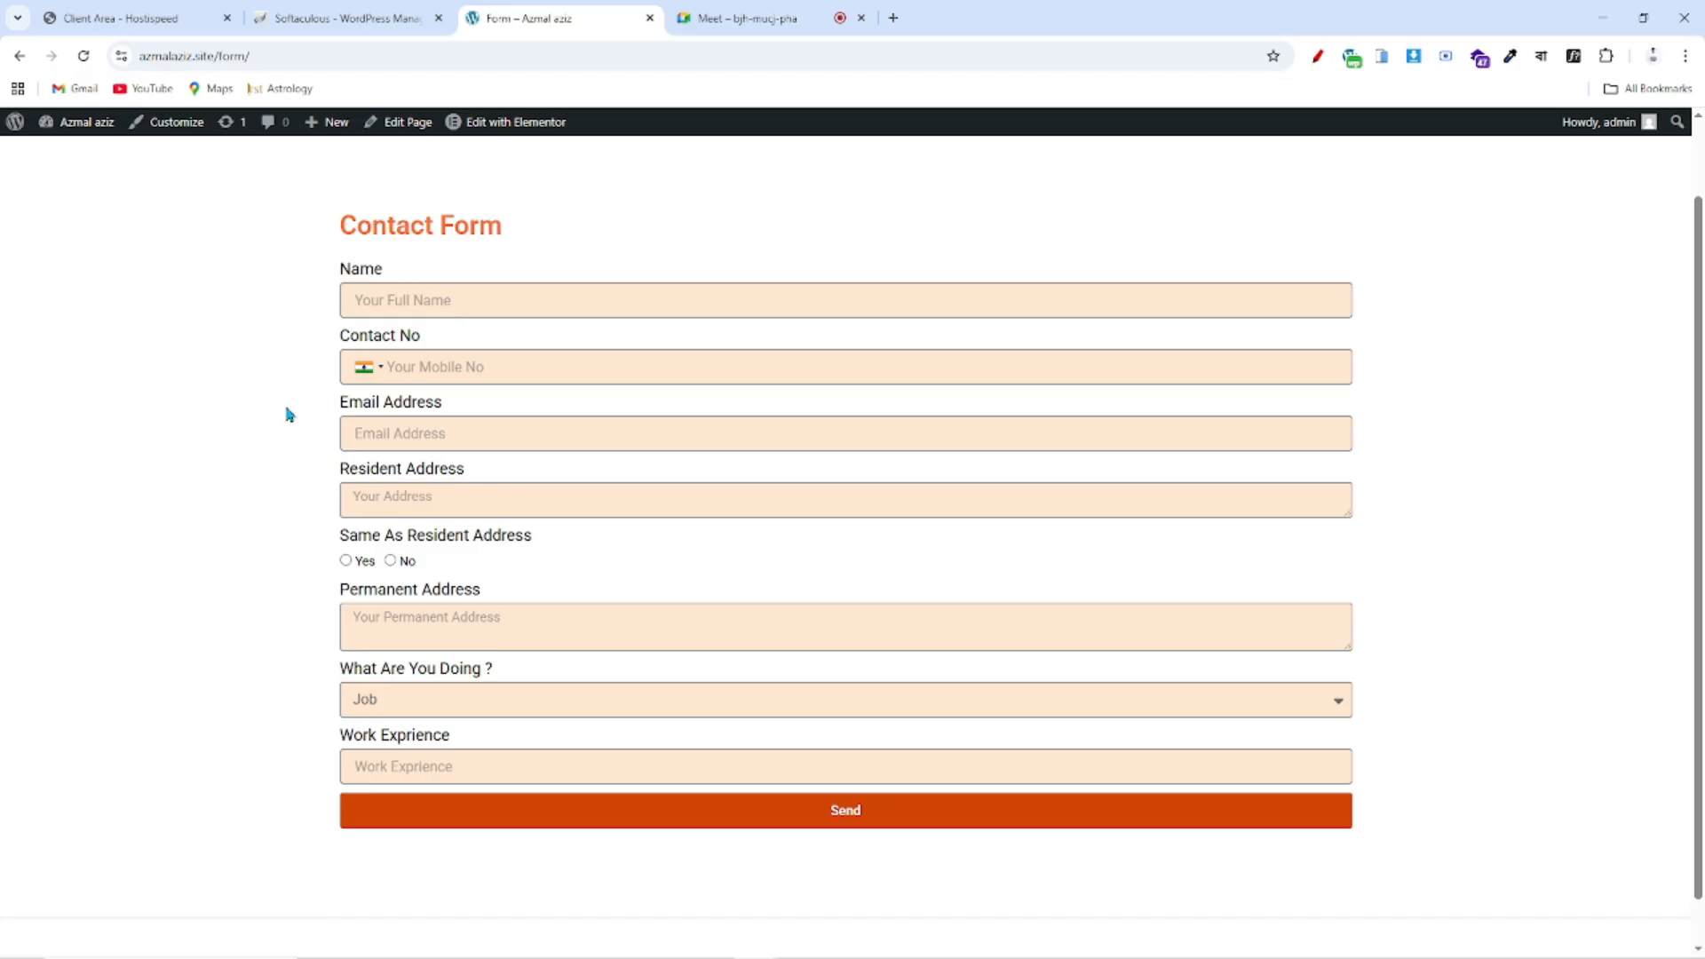
drag(424, 342, 297, 345)
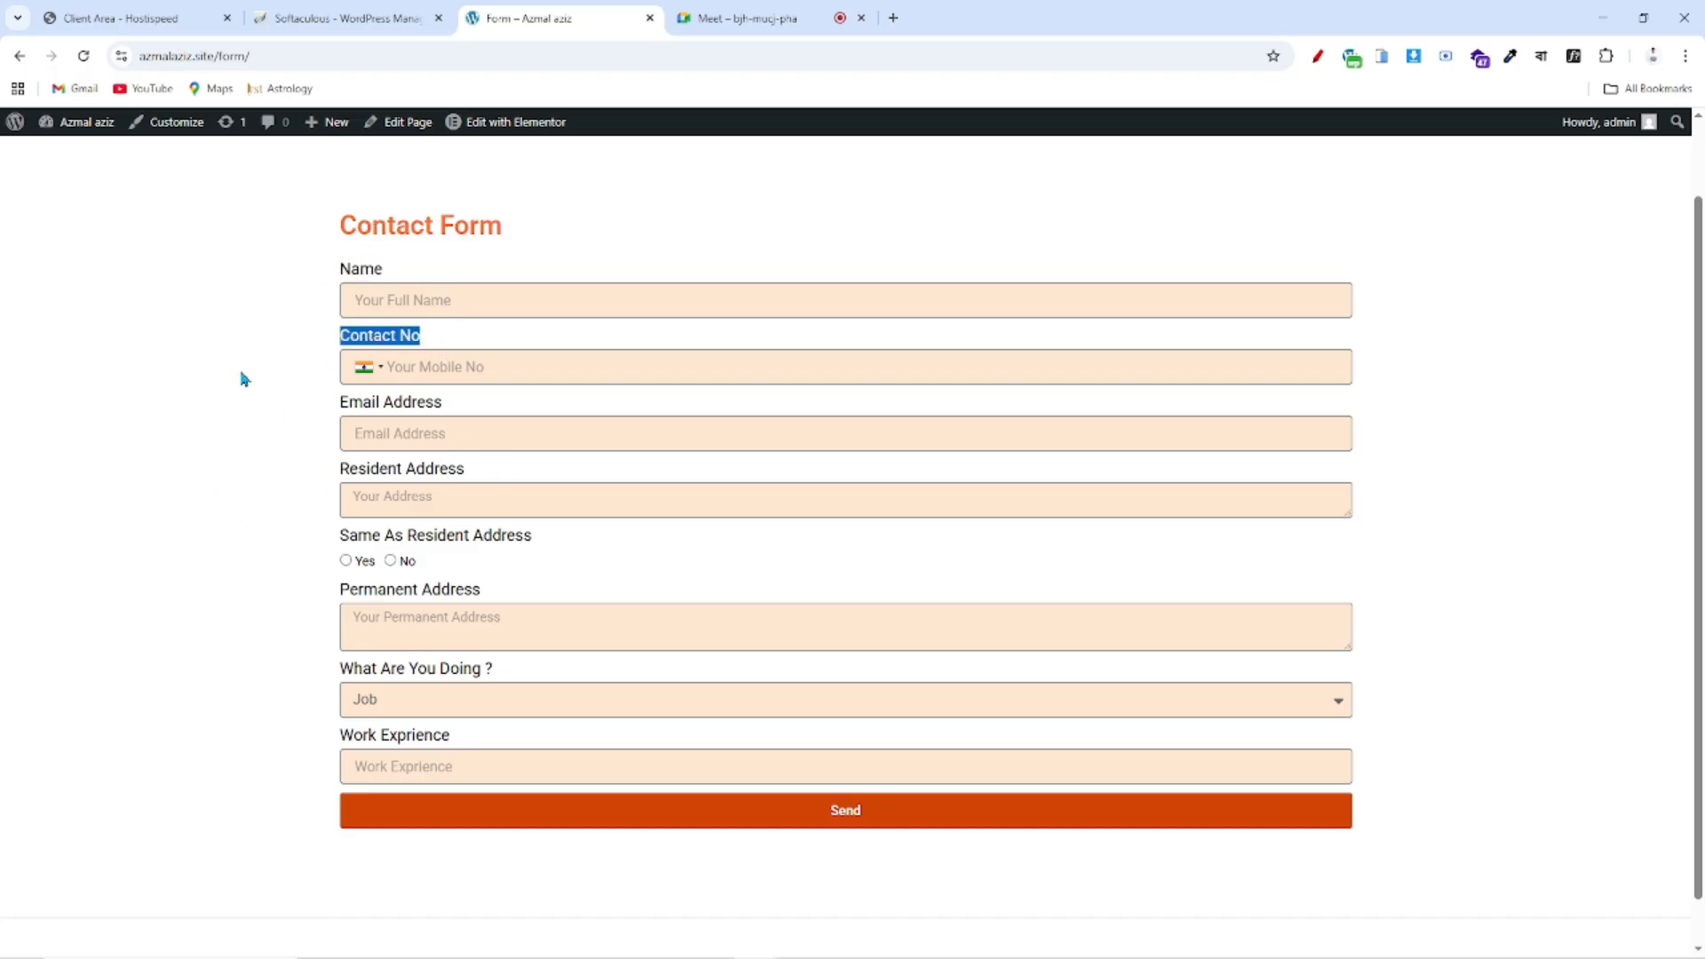
click(383, 373)
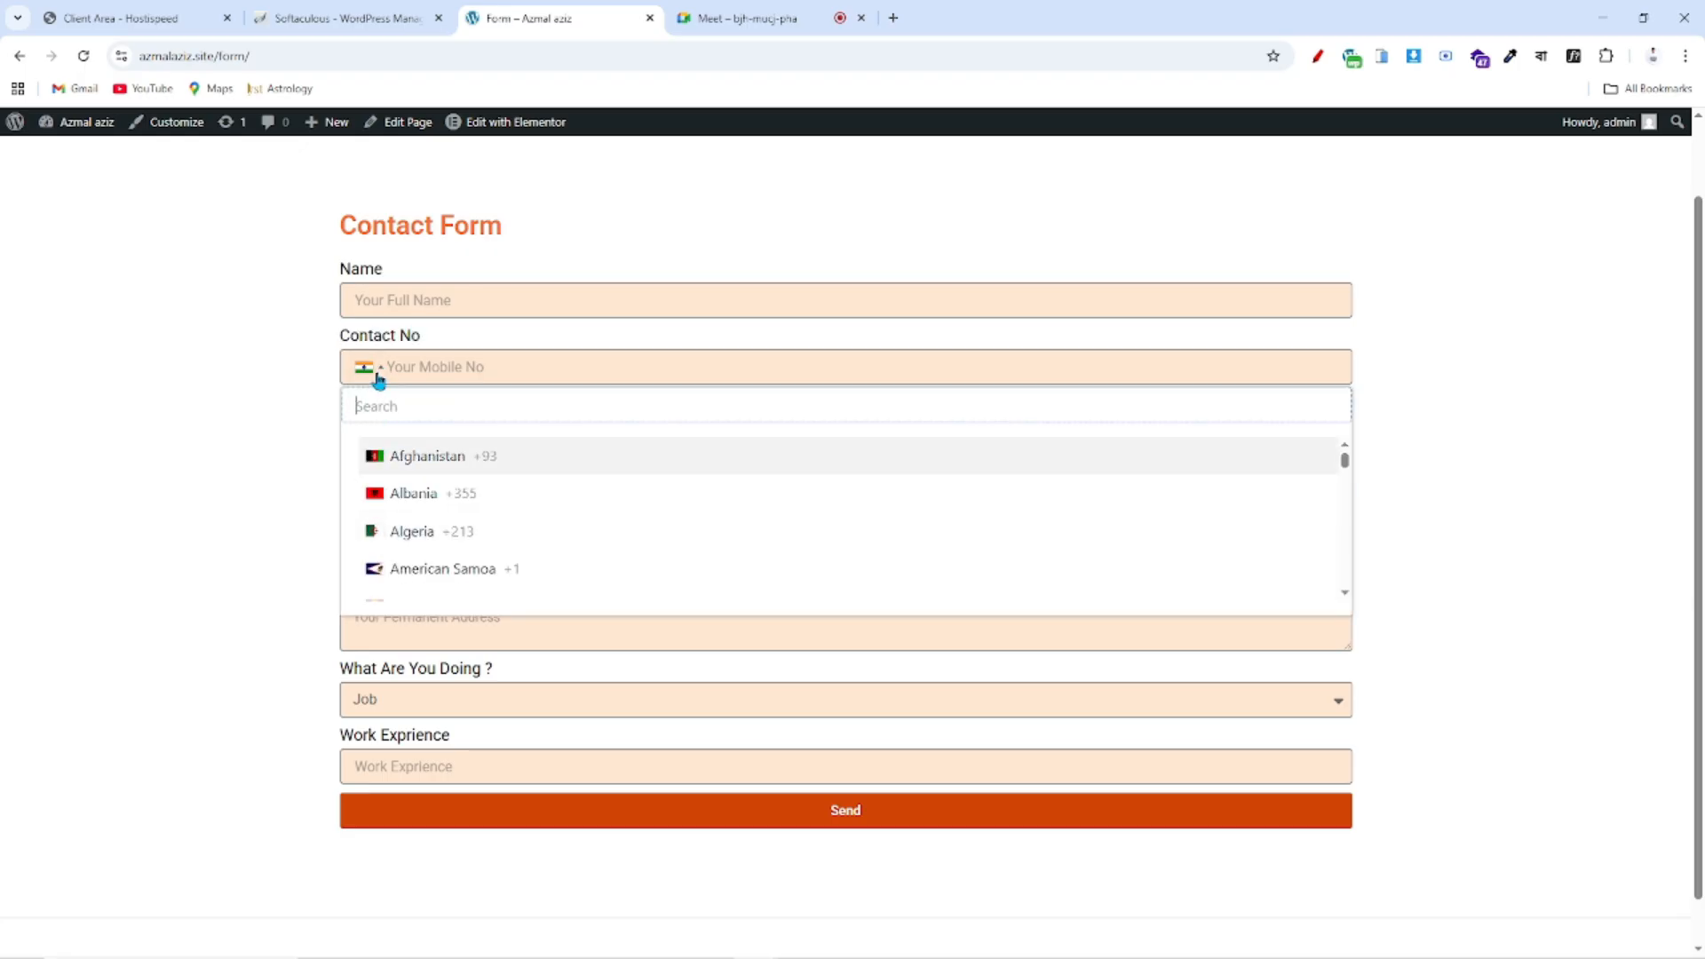
scroll(473, 513, down, 11)
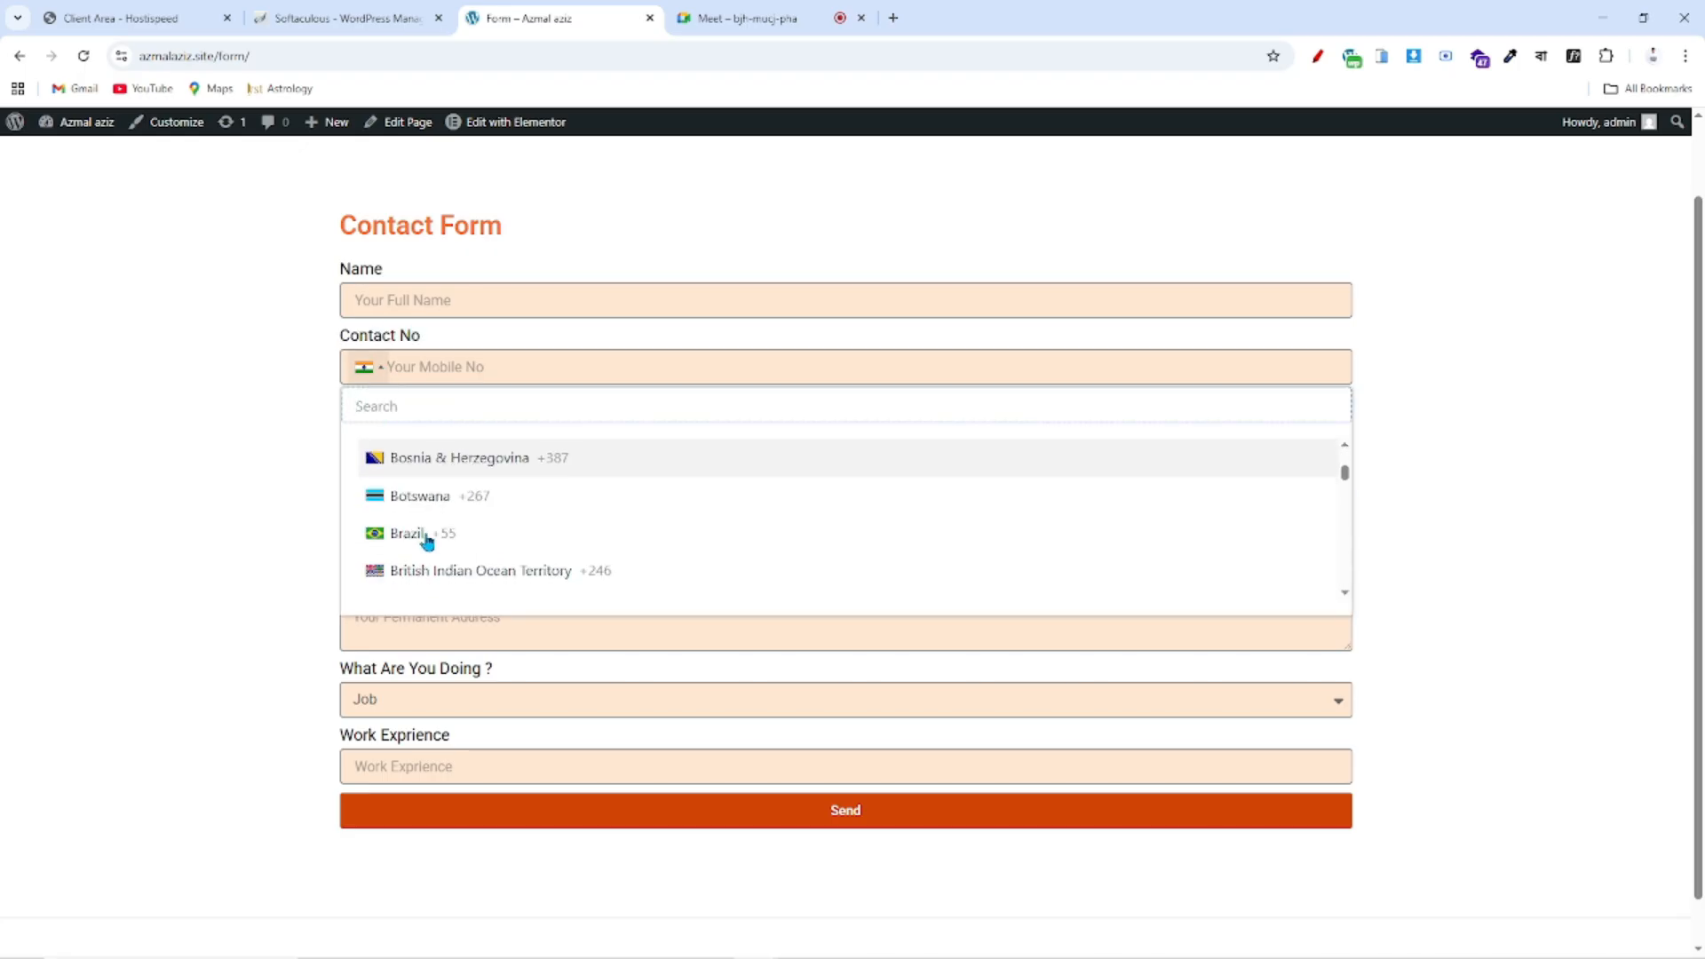
drag(426, 537, 228, 430)
- Enter a mobile number with the +91 country code and autofill the full name and email address
click(443, 368)
text(+917)
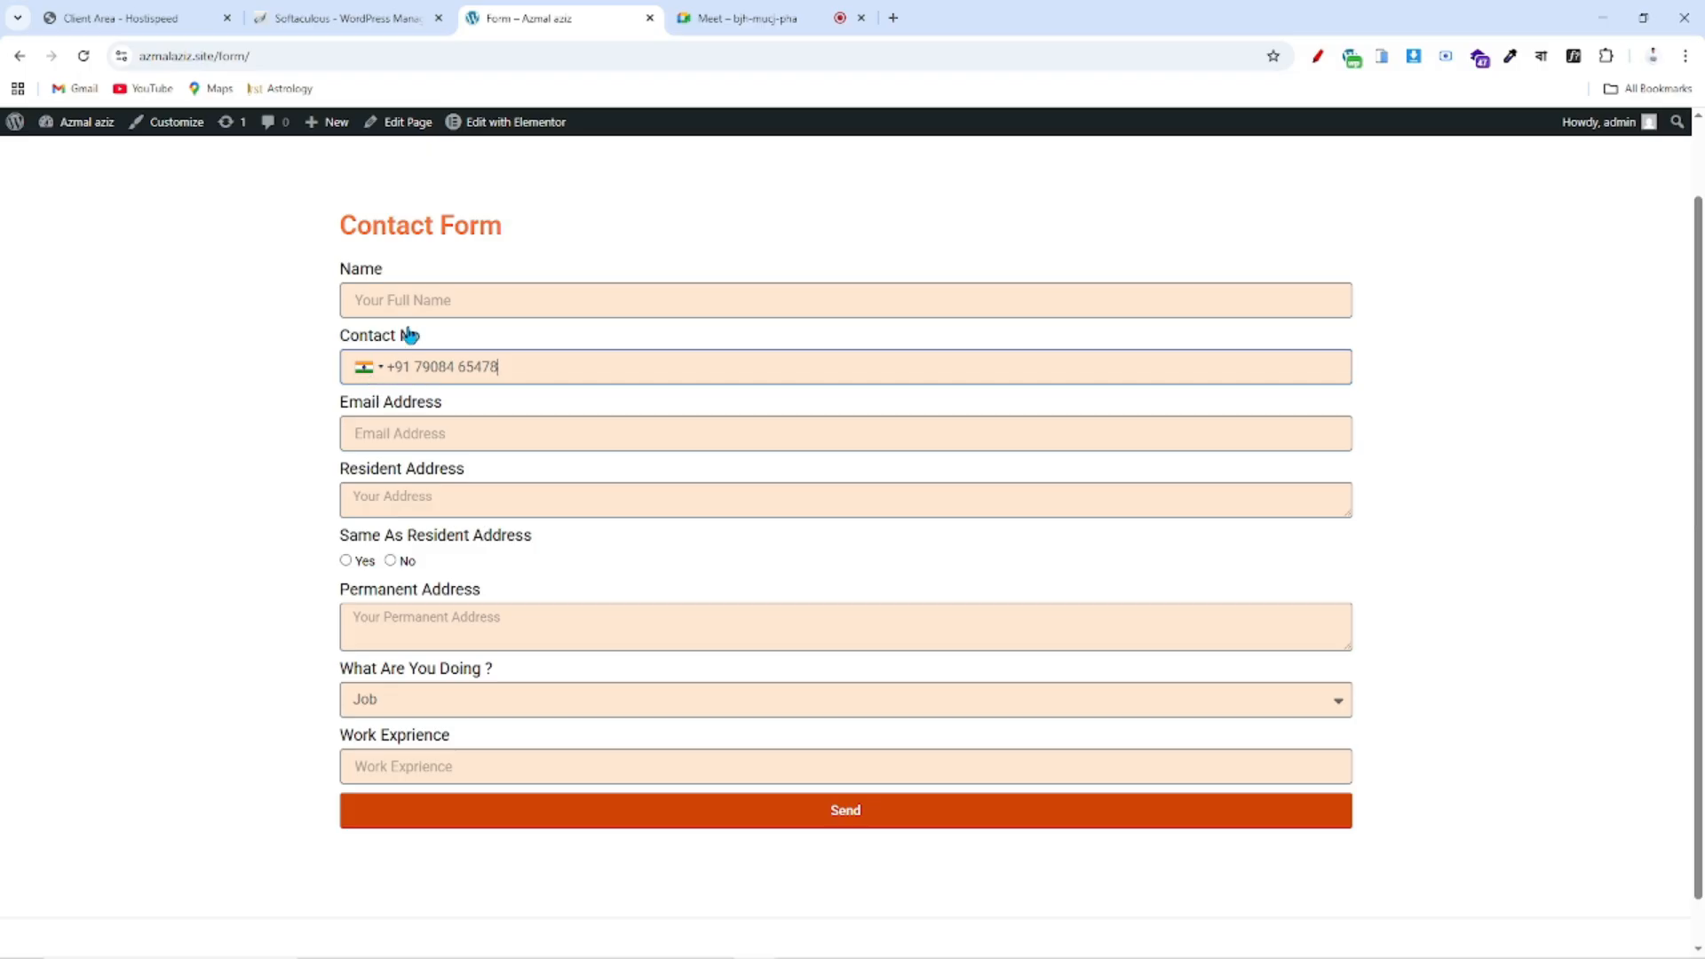
click(426, 302)
click(506, 350)
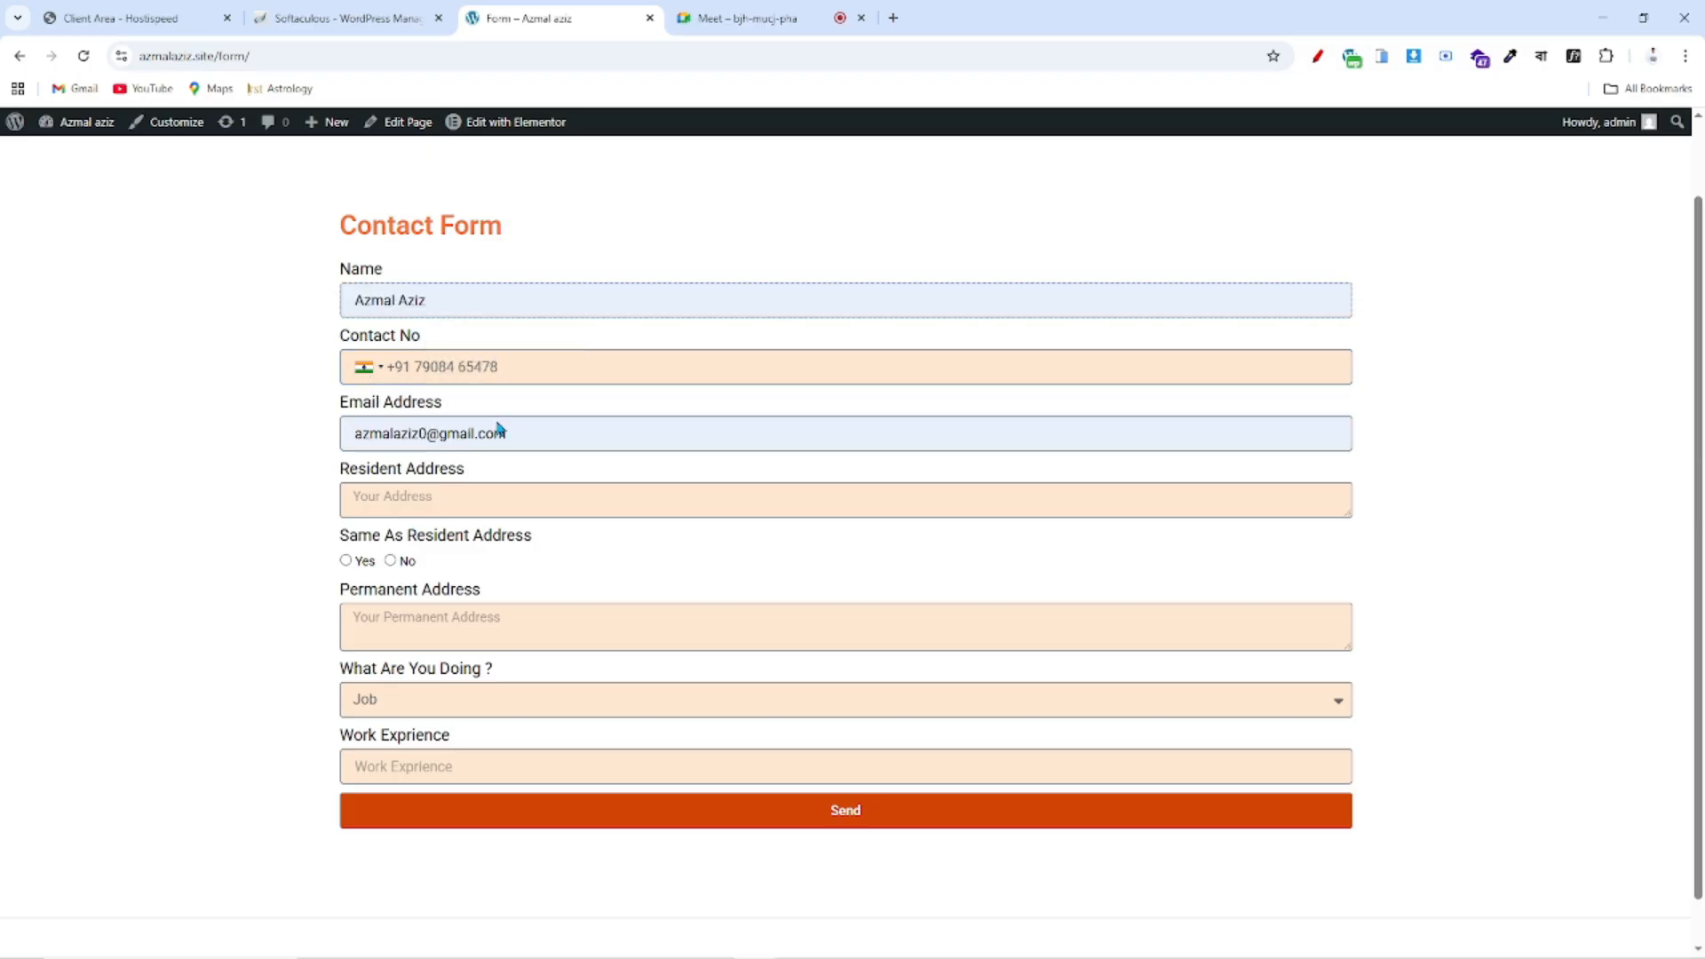
- Review the resident and permanent address labels and fill in the resident address
scroll(450, 536, down, 1)
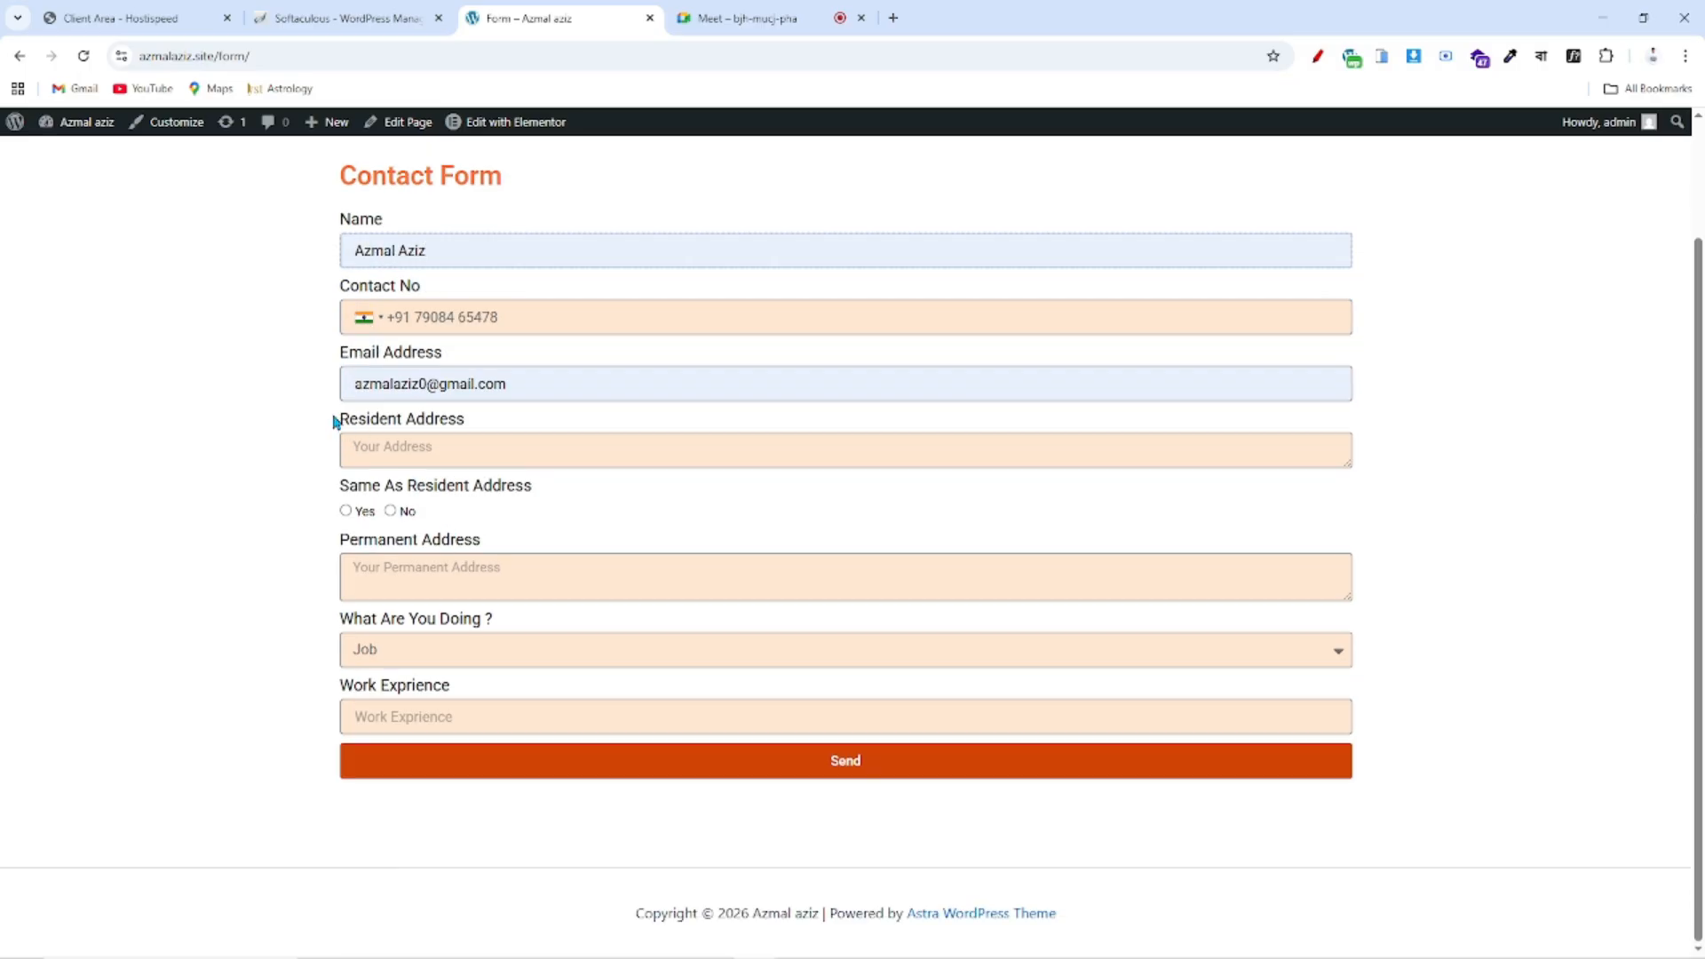
drag(336, 421, 498, 422)
drag(339, 539, 513, 539)
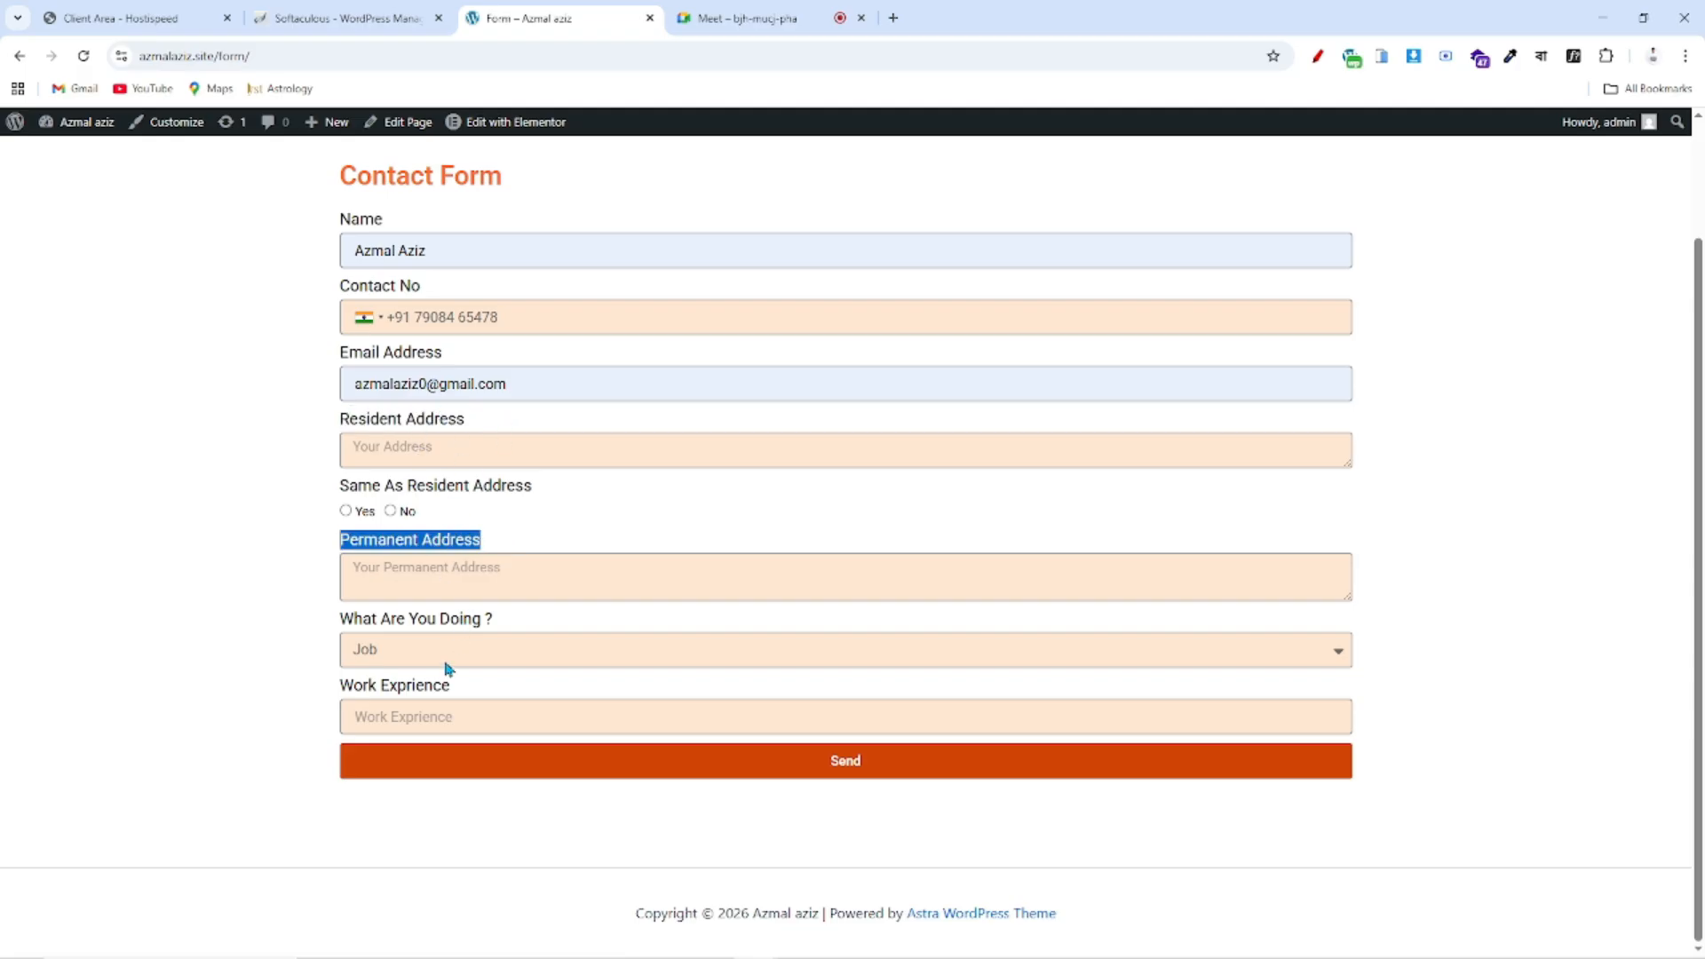
click(424, 446)
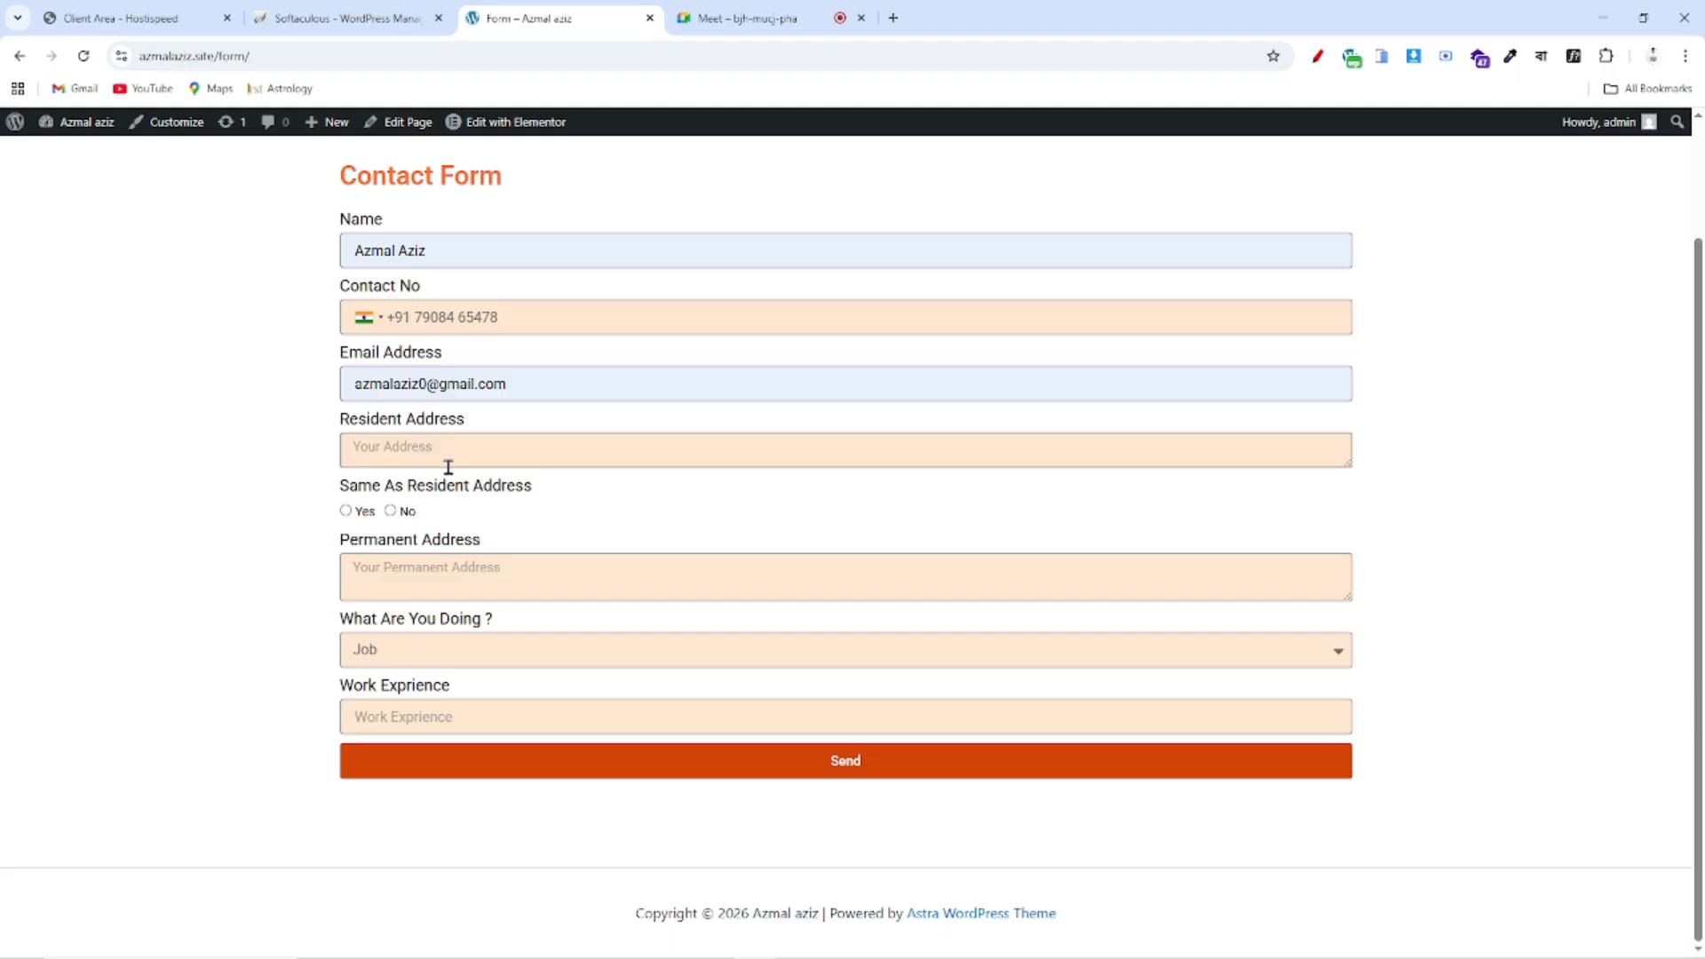
text(Pandua , Hooghly)
- Test the Same As Resident Address choice with Yes and No, and leave it set to Yes
drag(349, 486, 548, 509)
click(542, 506)
click(345, 511)
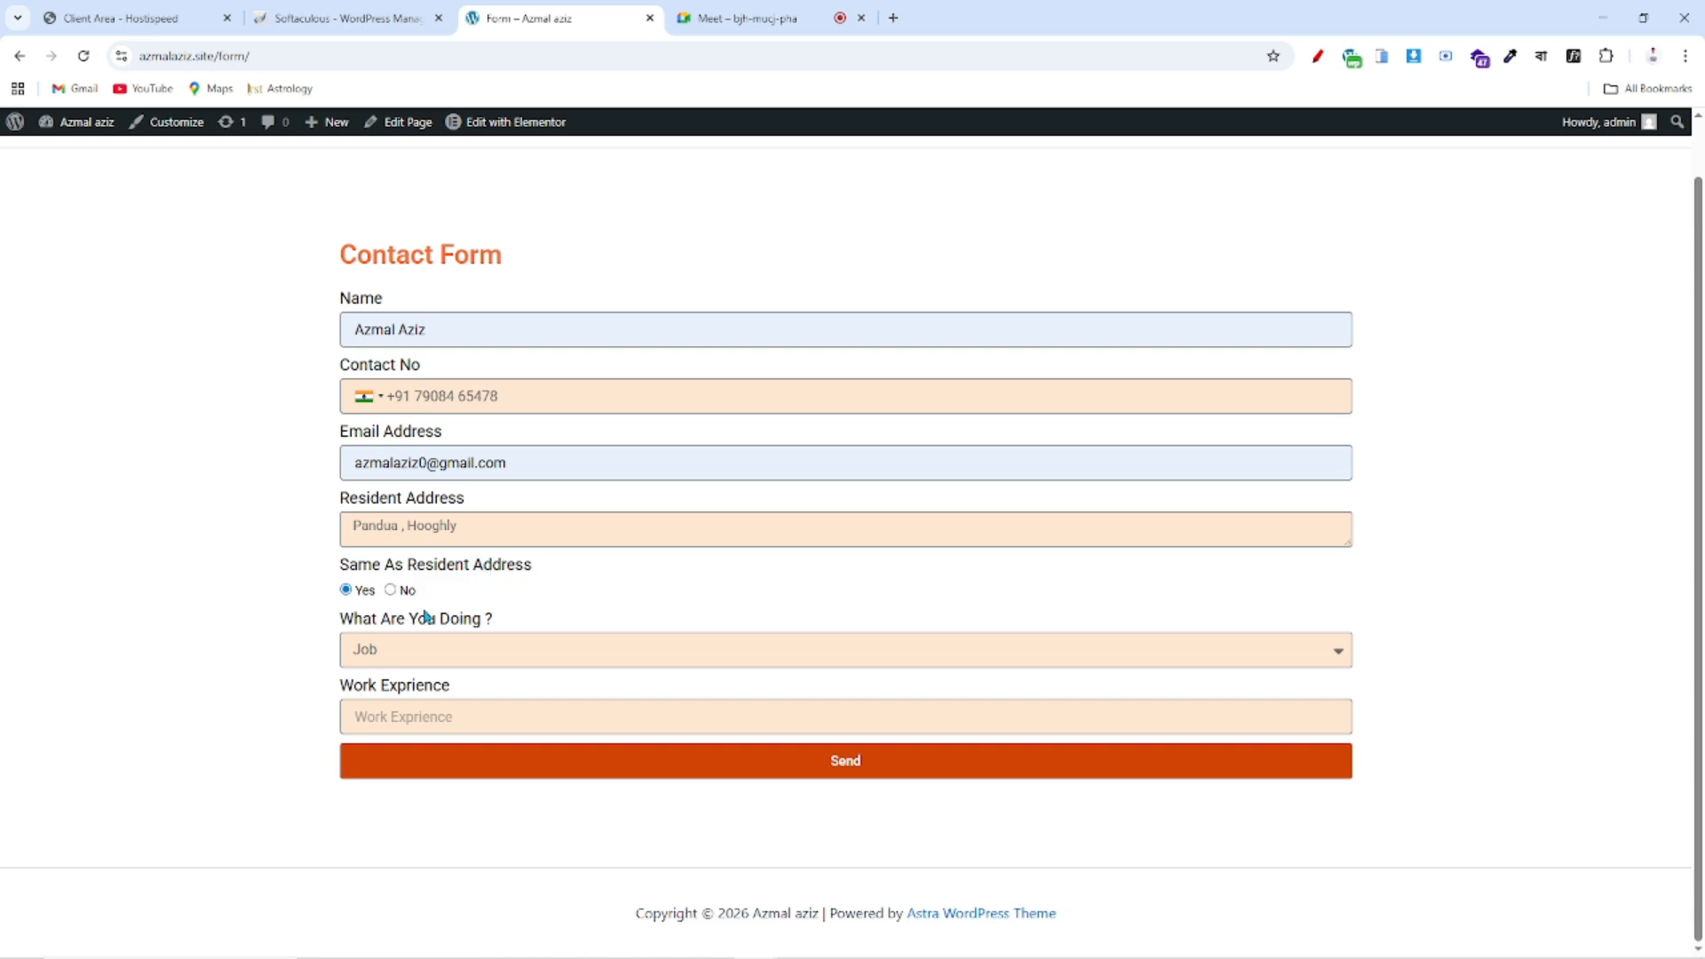
click(389, 591)
click(363, 654)
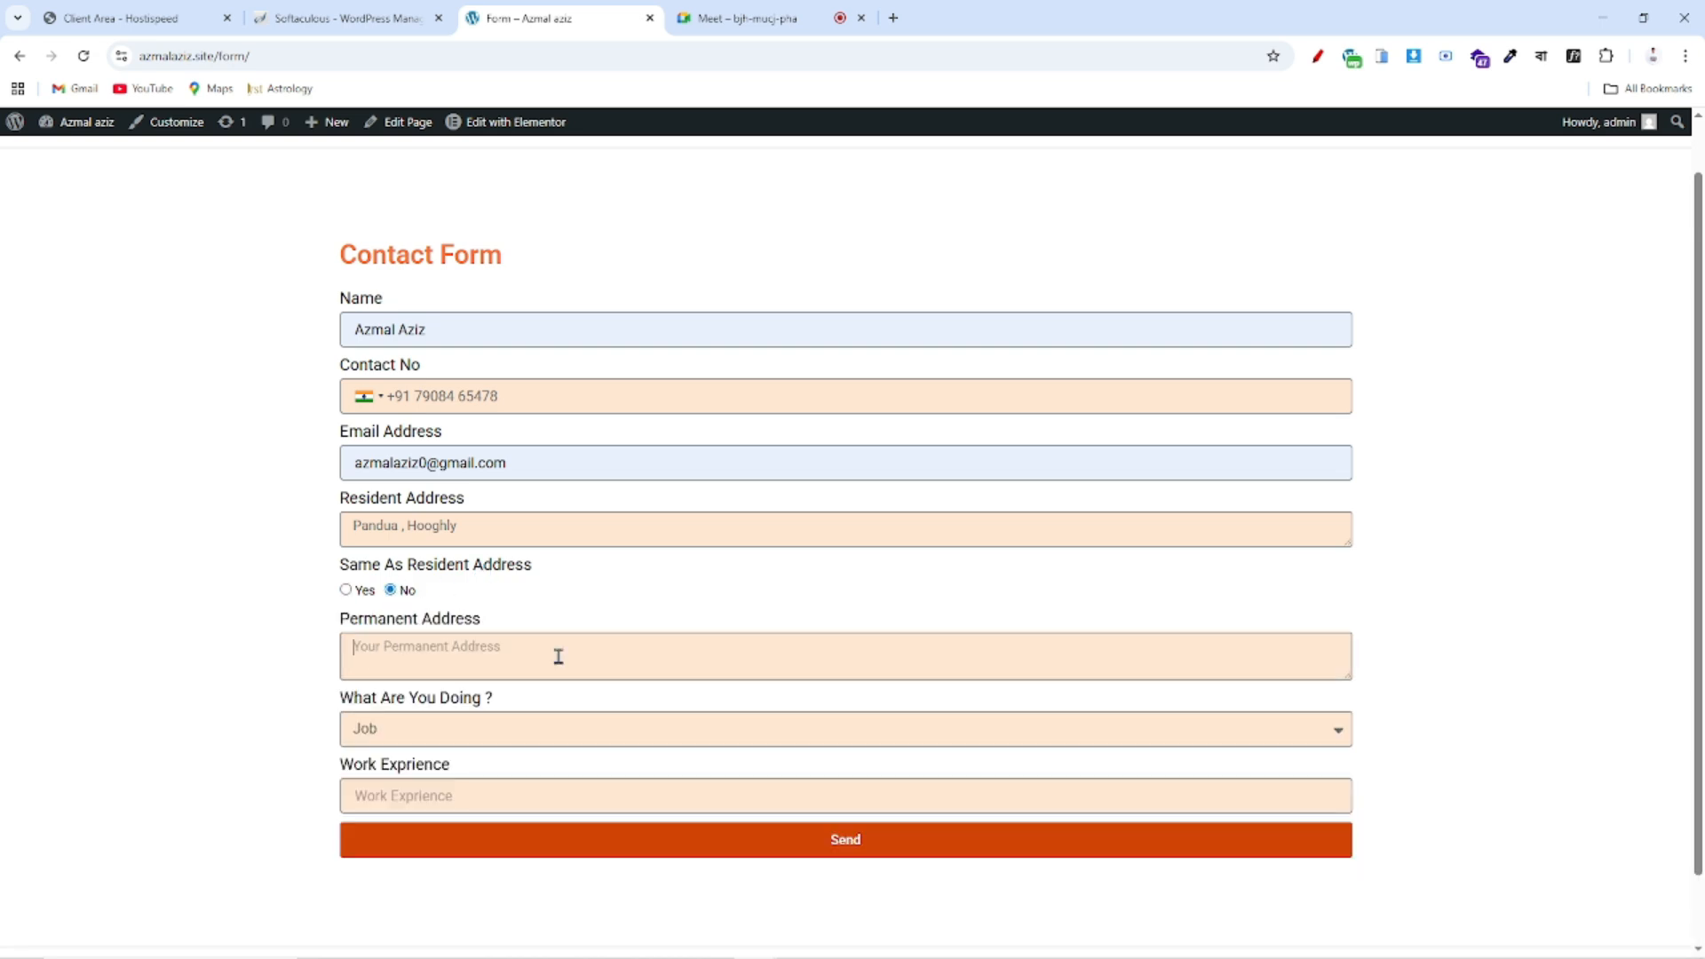
click(346, 591)
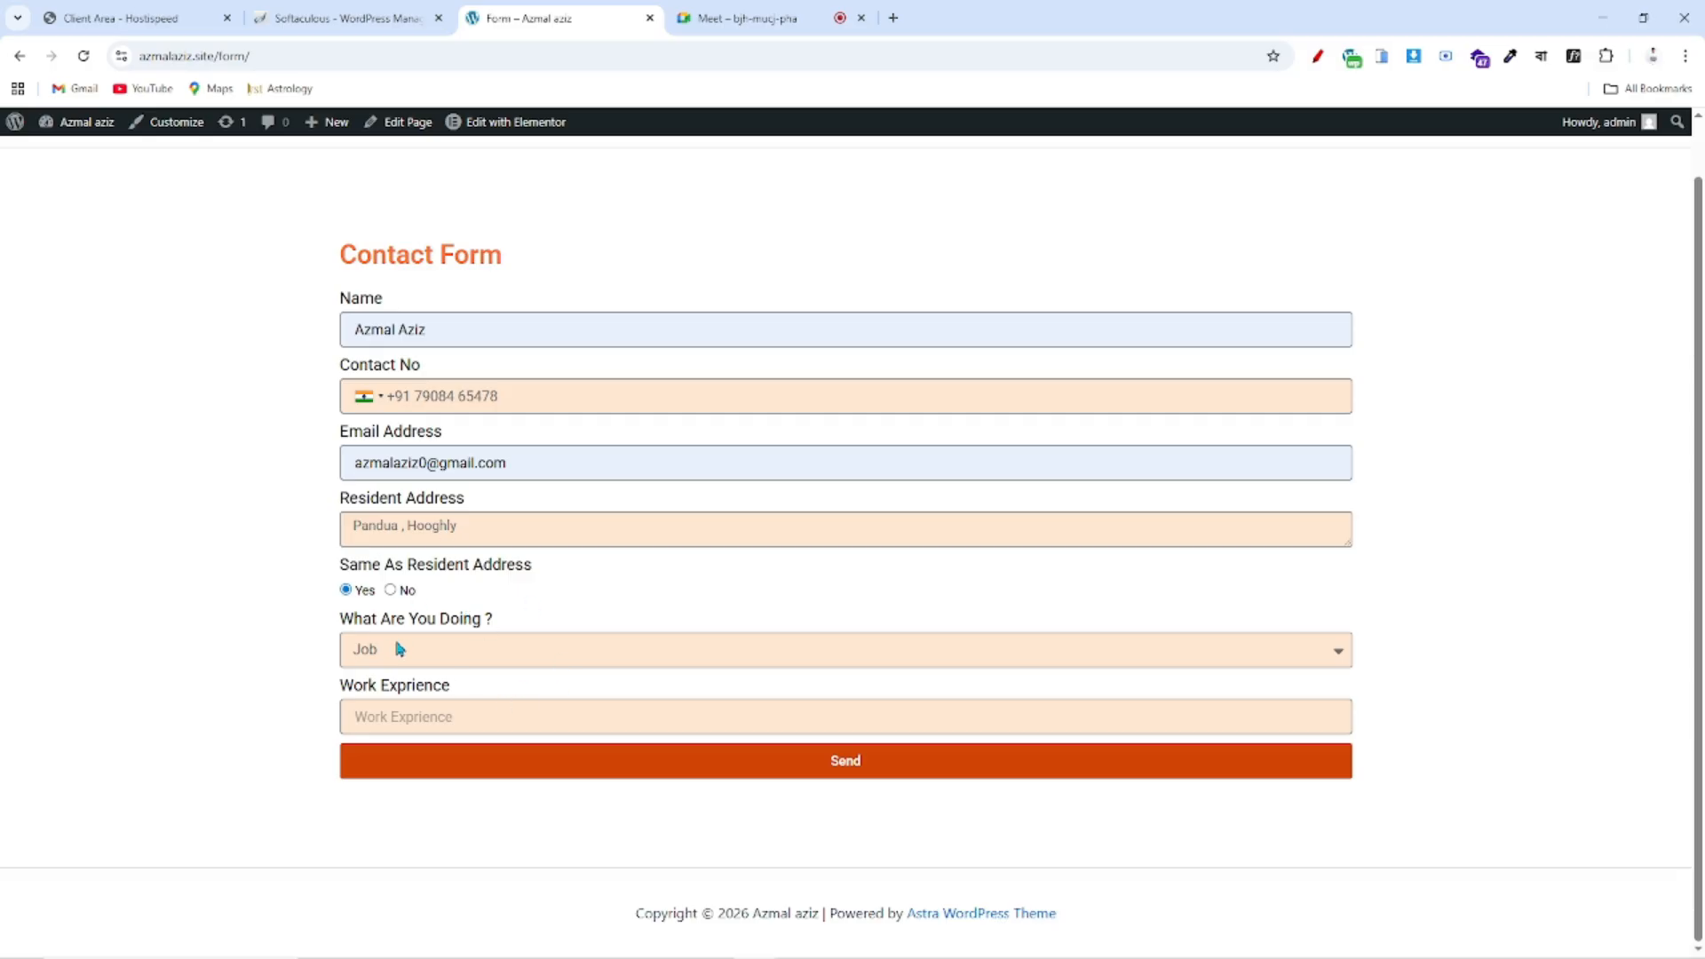
- Choose Business under What Are You Doing and check the label of the dependent field
drag(325, 621, 512, 623)
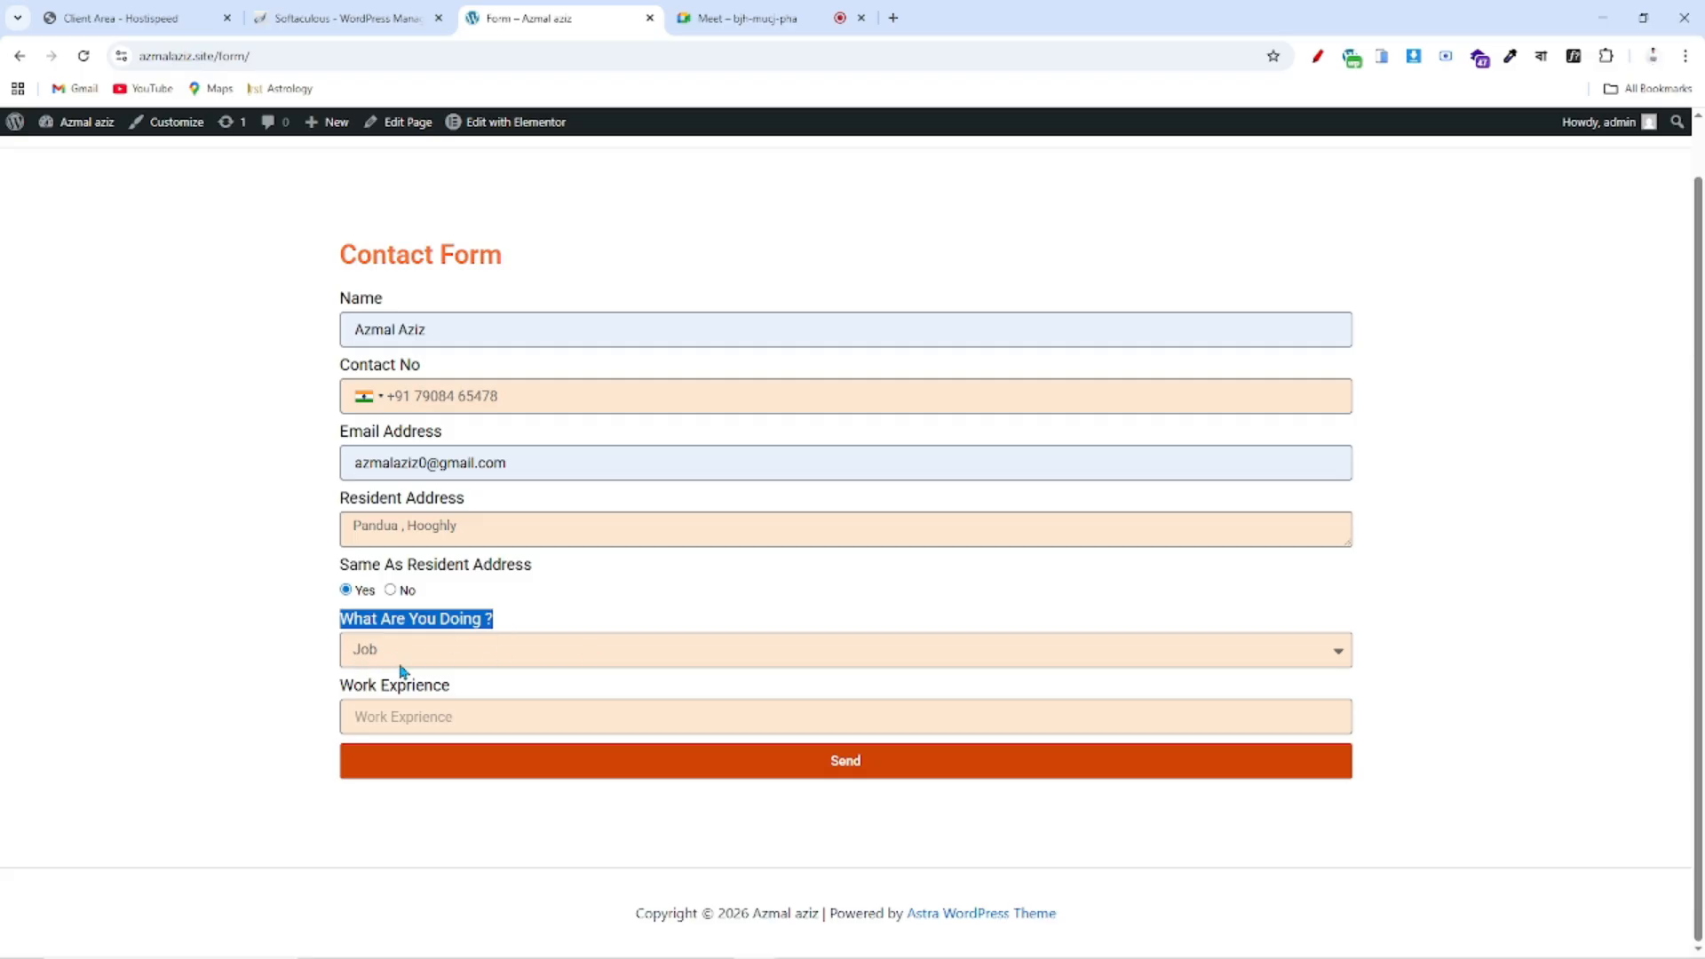
drag(329, 691, 468, 693)
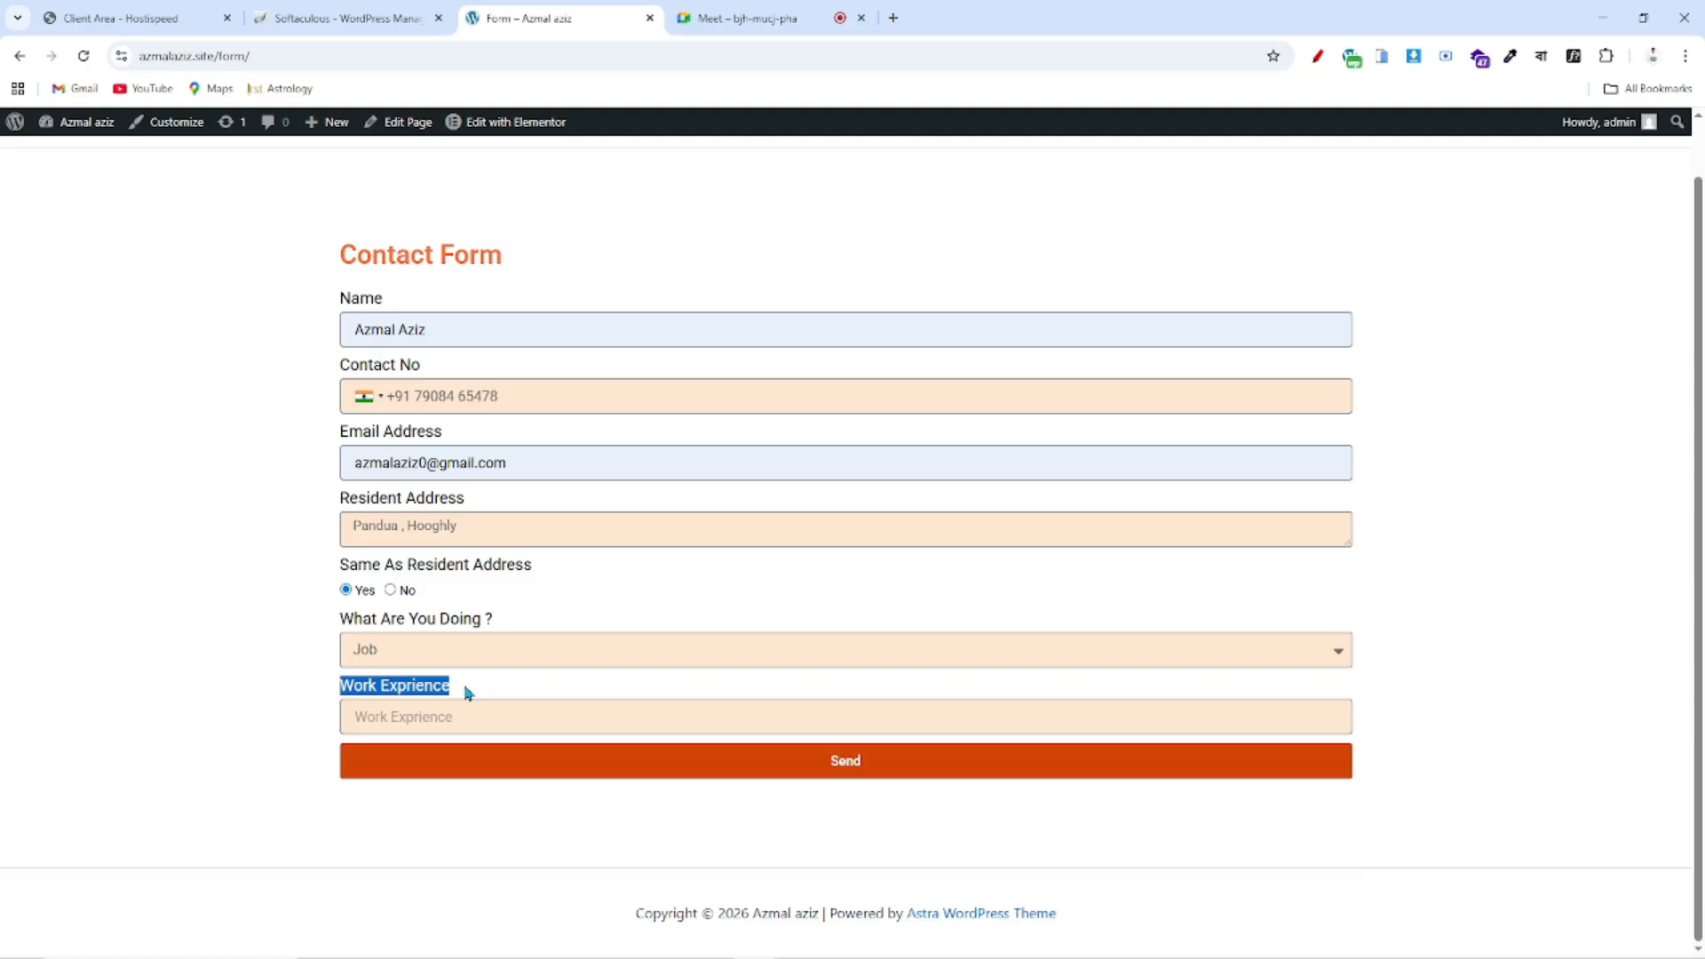
click(490, 647)
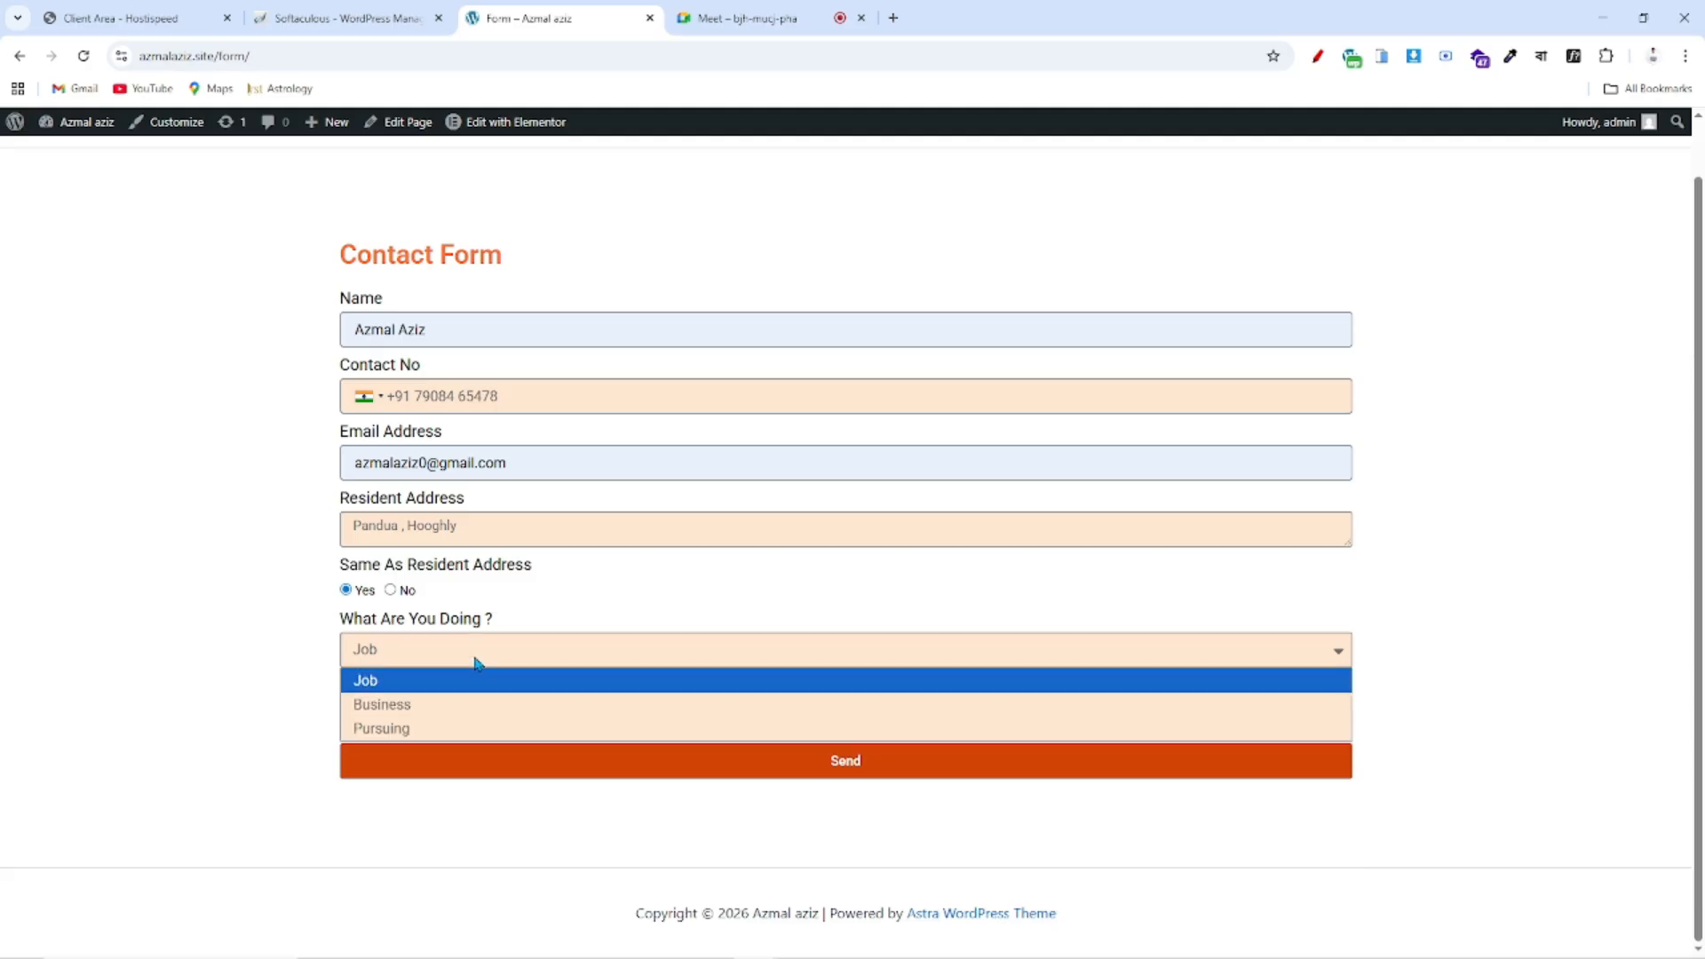
click(391, 703)
drag(329, 690, 460, 694)
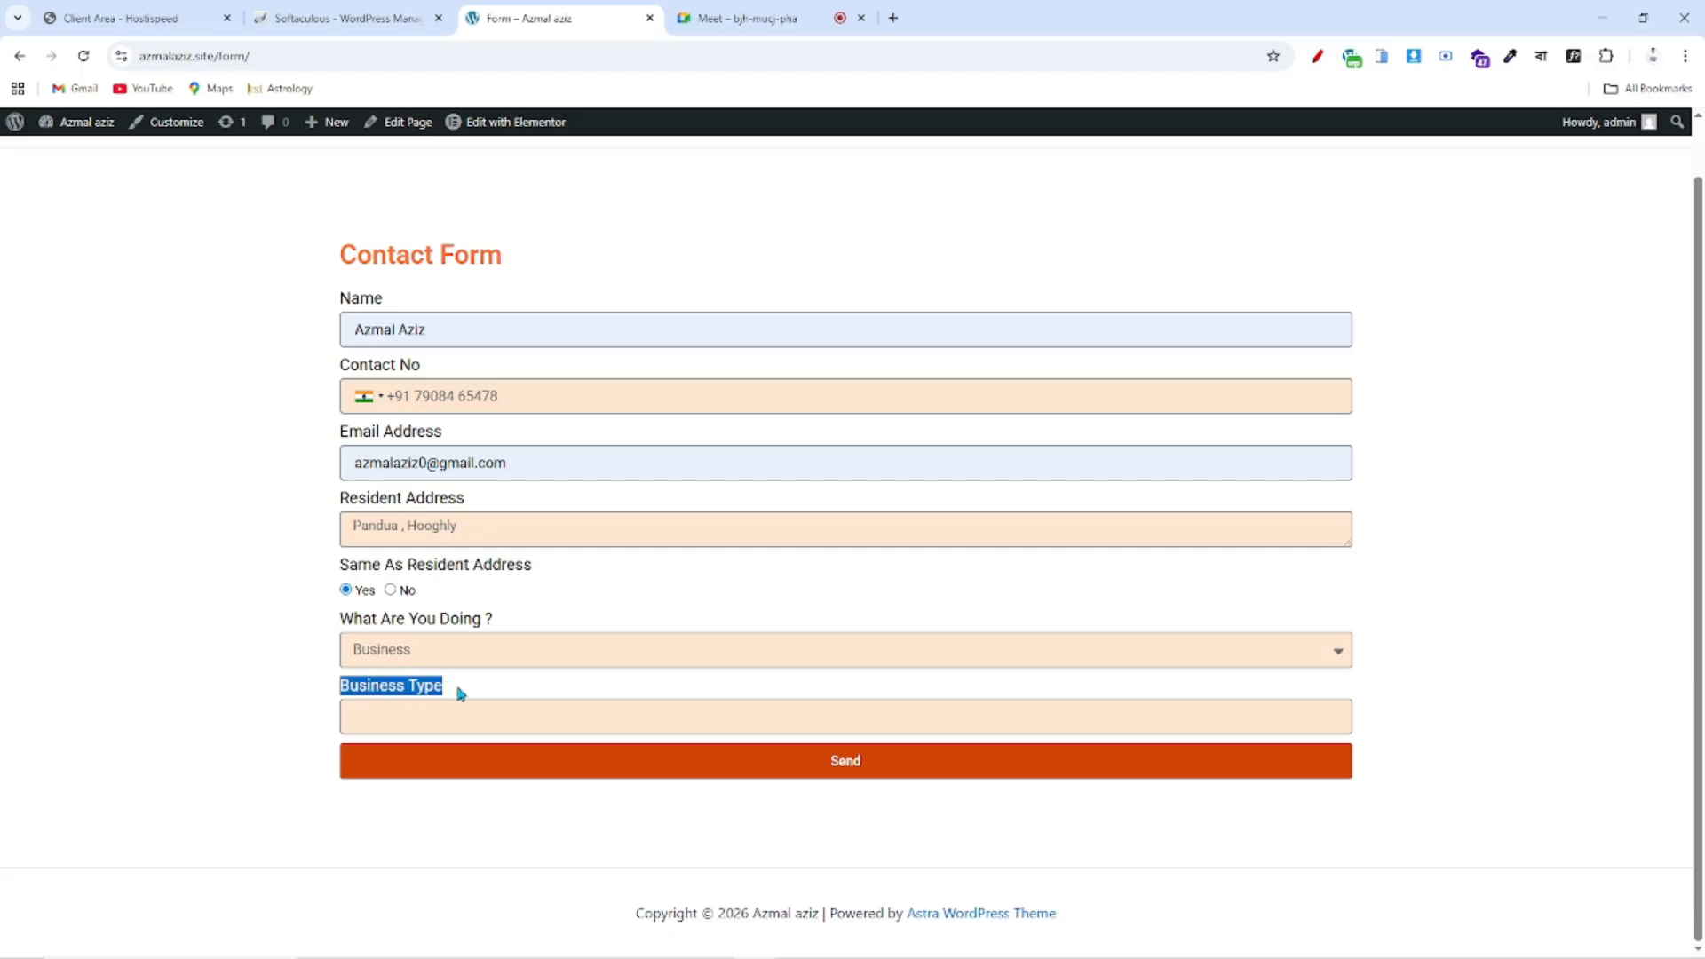
- Choose Pursuing under What Are You Doing and check the label of the dependent field
click(534, 662)
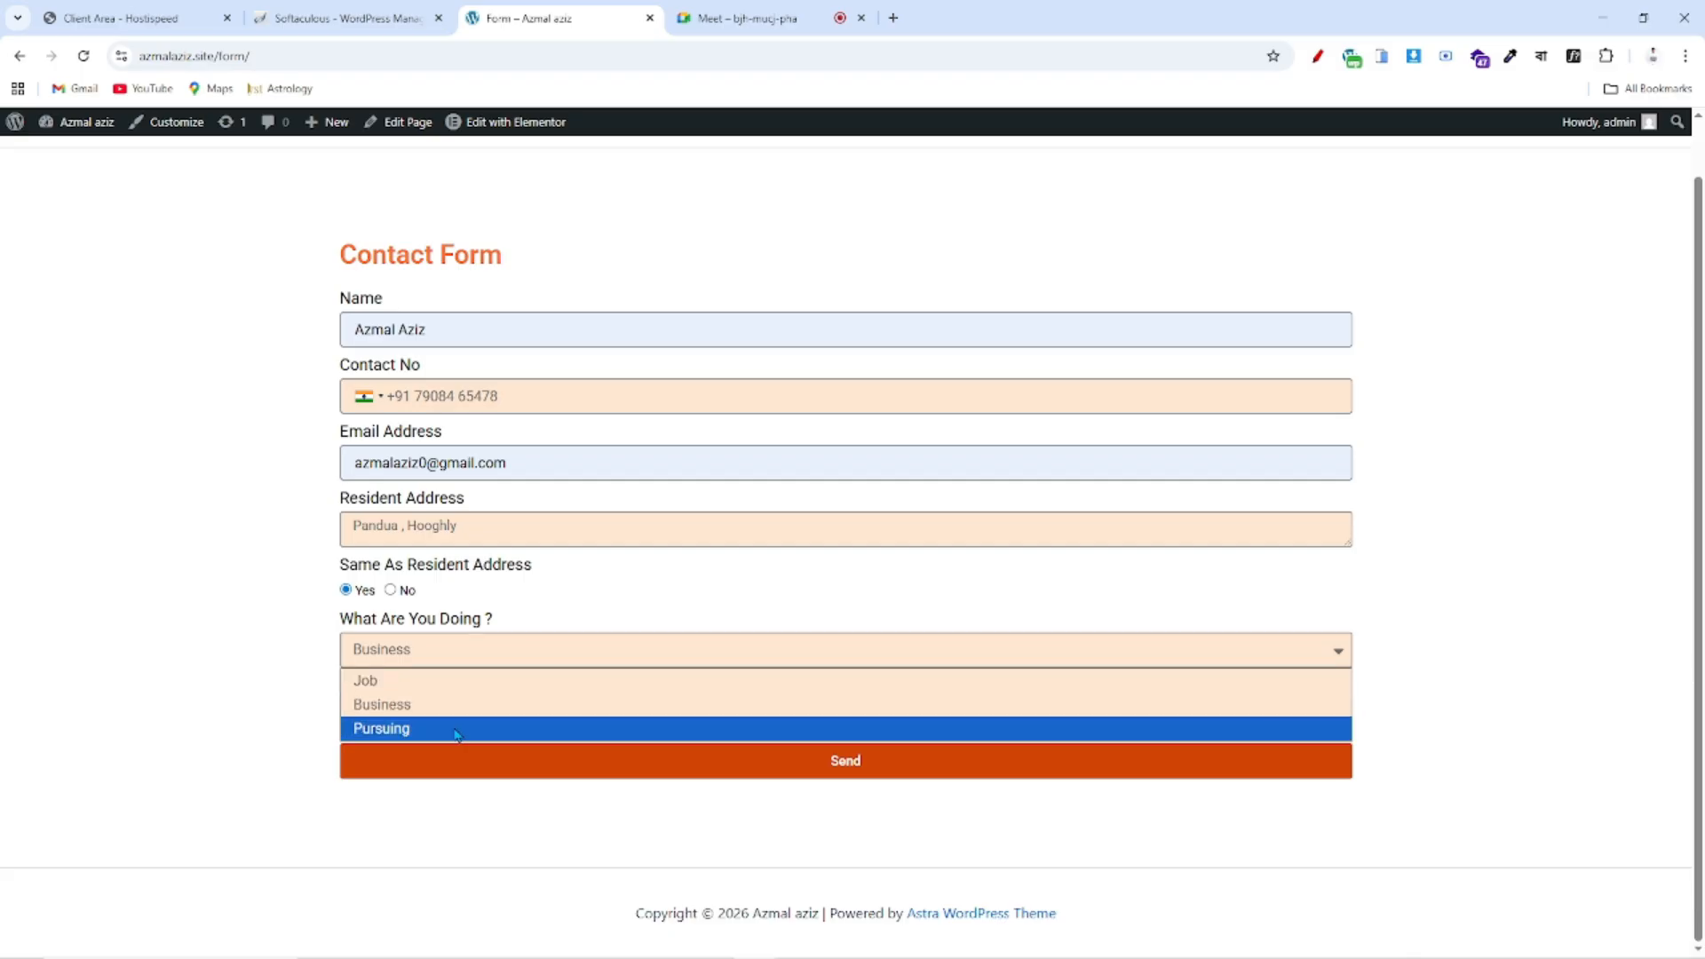
click(484, 728)
drag(325, 703, 506, 704)
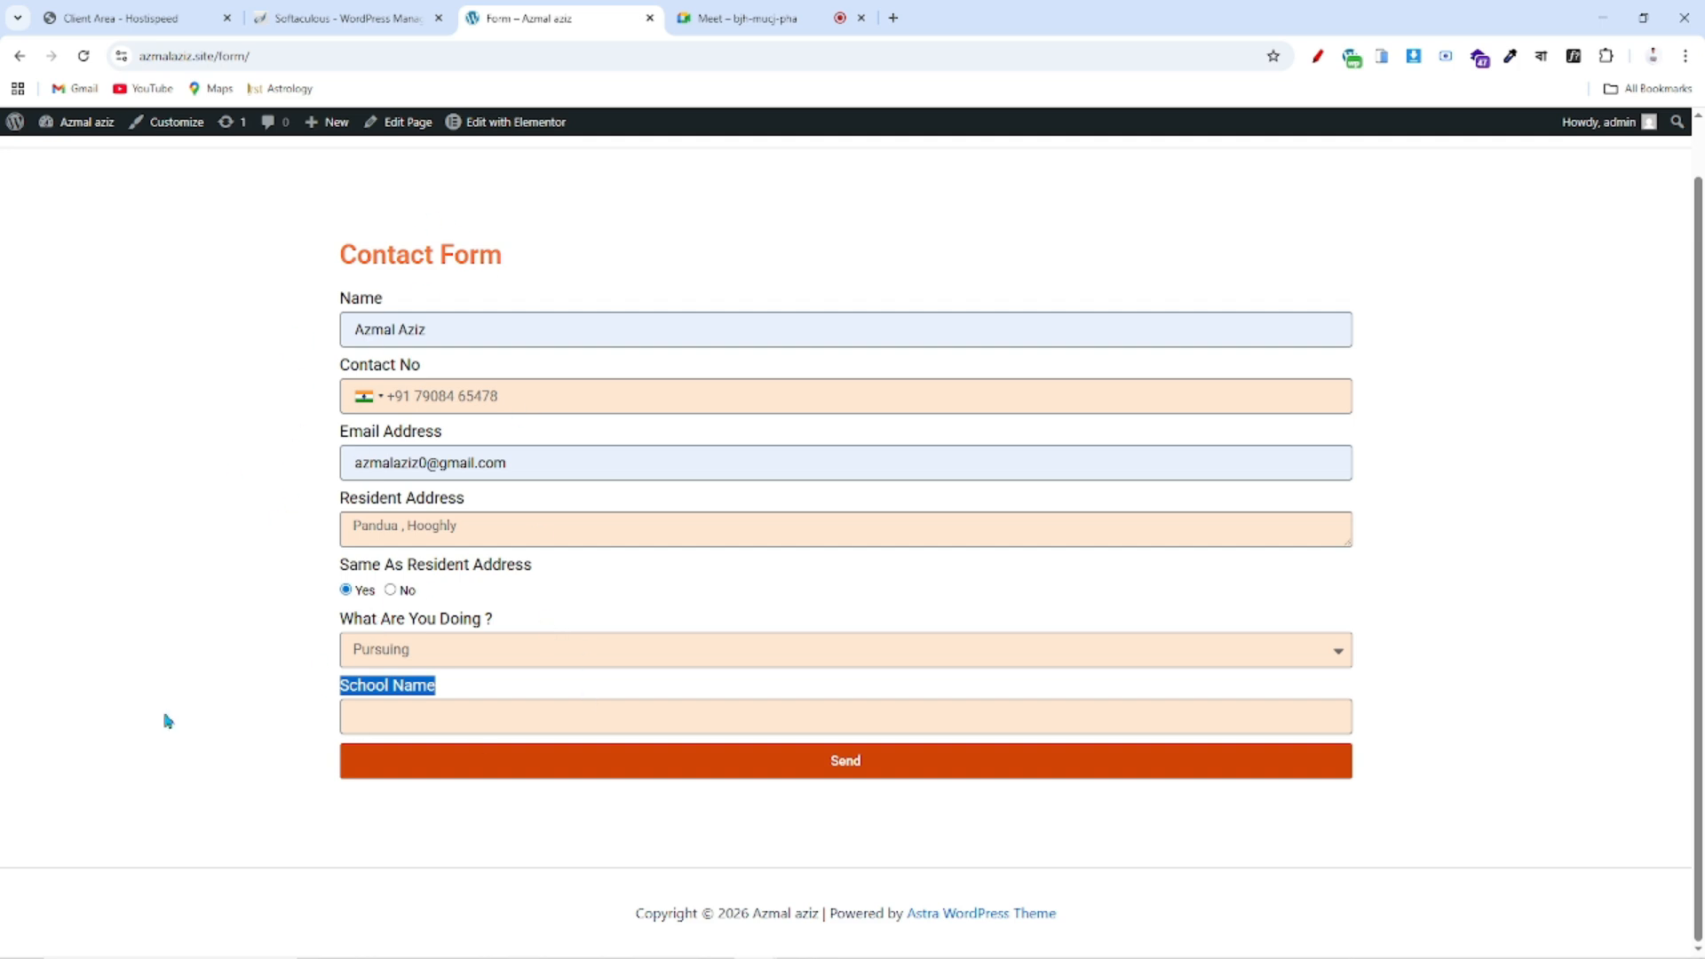
click(419, 513)
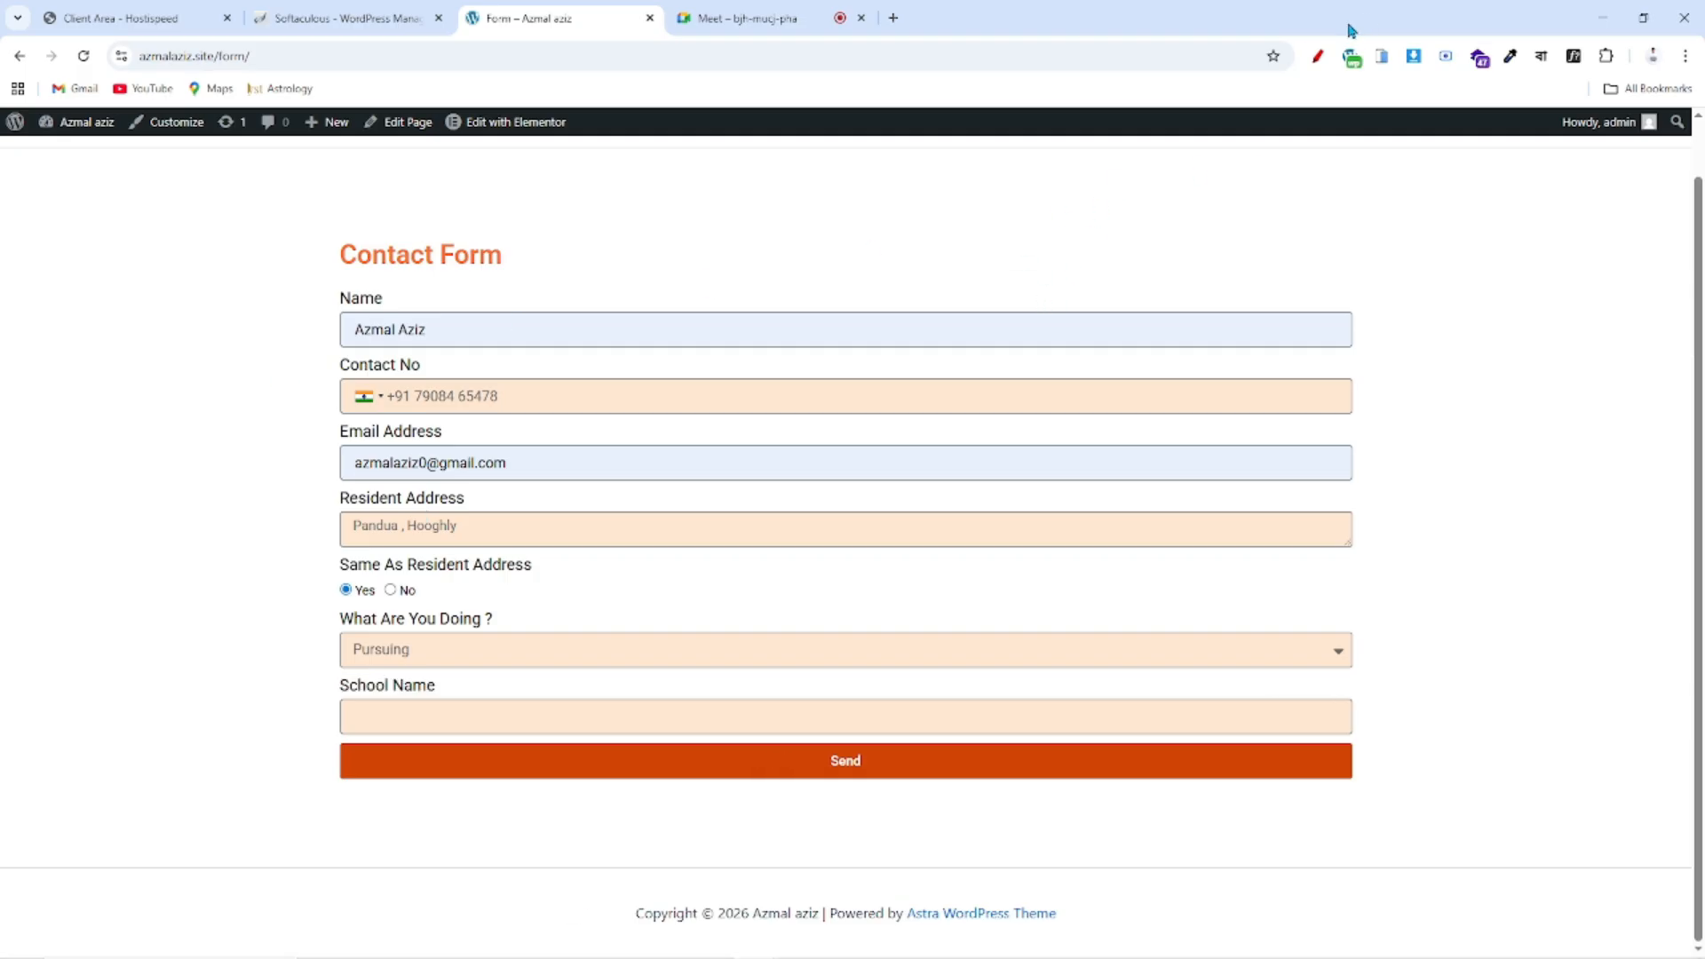
- Outline the whole contact form in red with the annotation pen, and exit the annotation tool
mouse_move(321, 270)
mouse_down()
mouse_move(1427, 267)
mouse_move(1462, 909)
mouse_move(688, 790)
mouse_move(321, 835)
mouse_up()
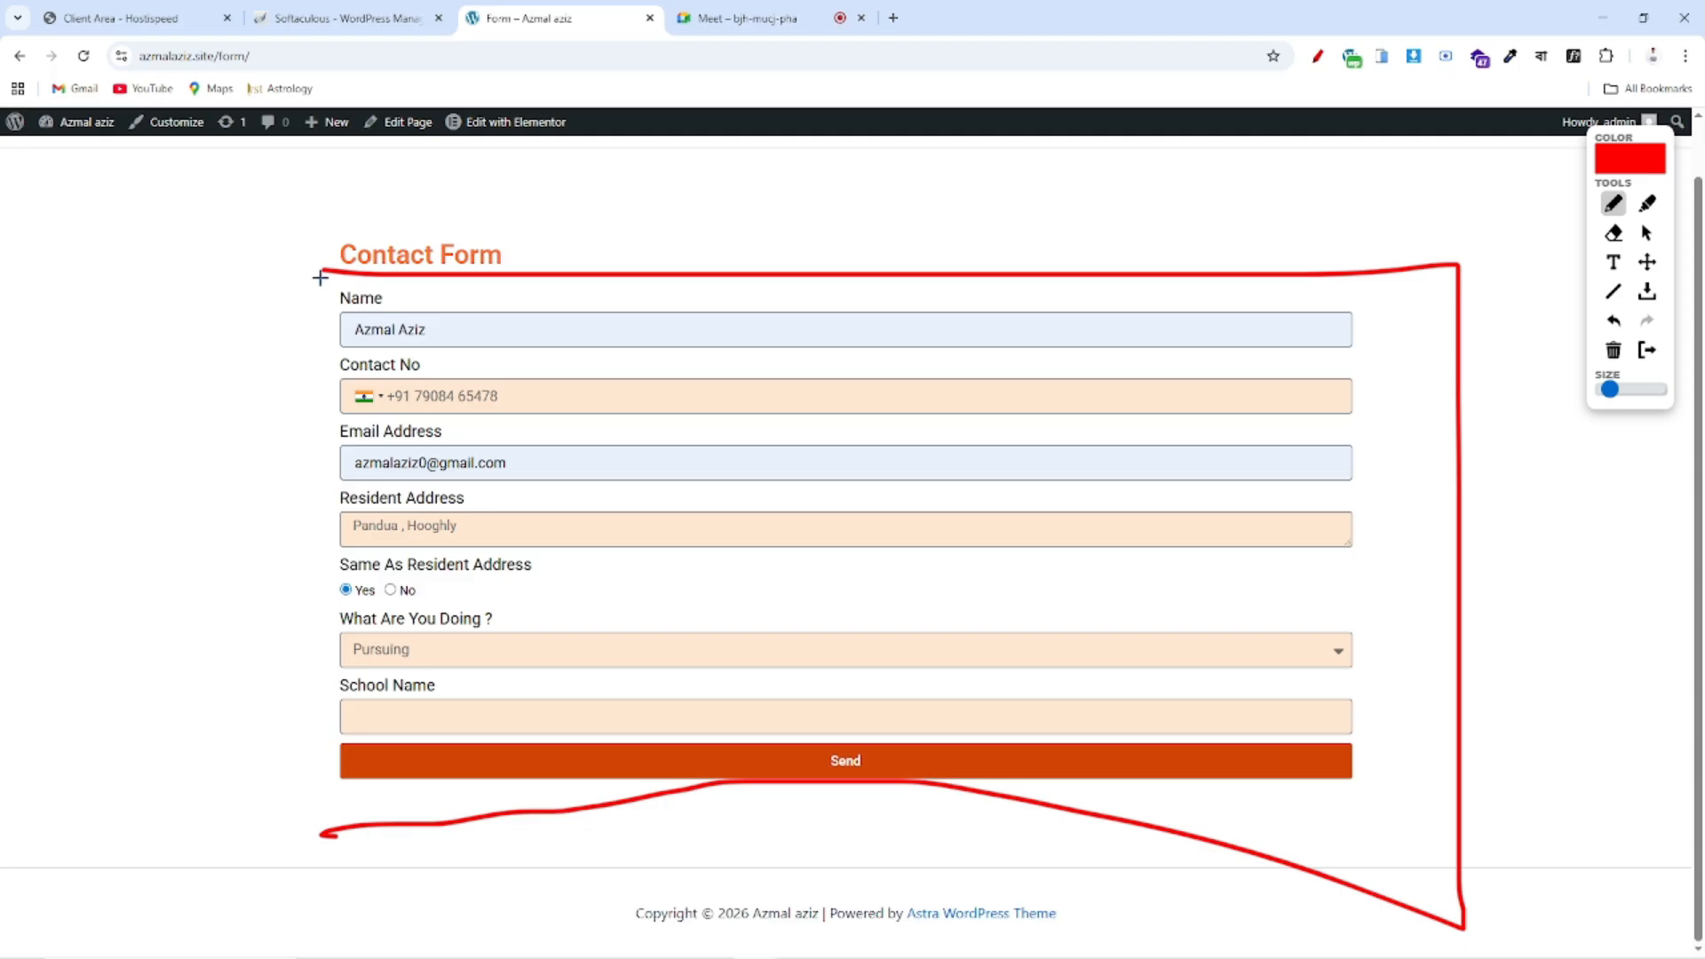
drag(322, 277, 278, 937)
click(1648, 349)
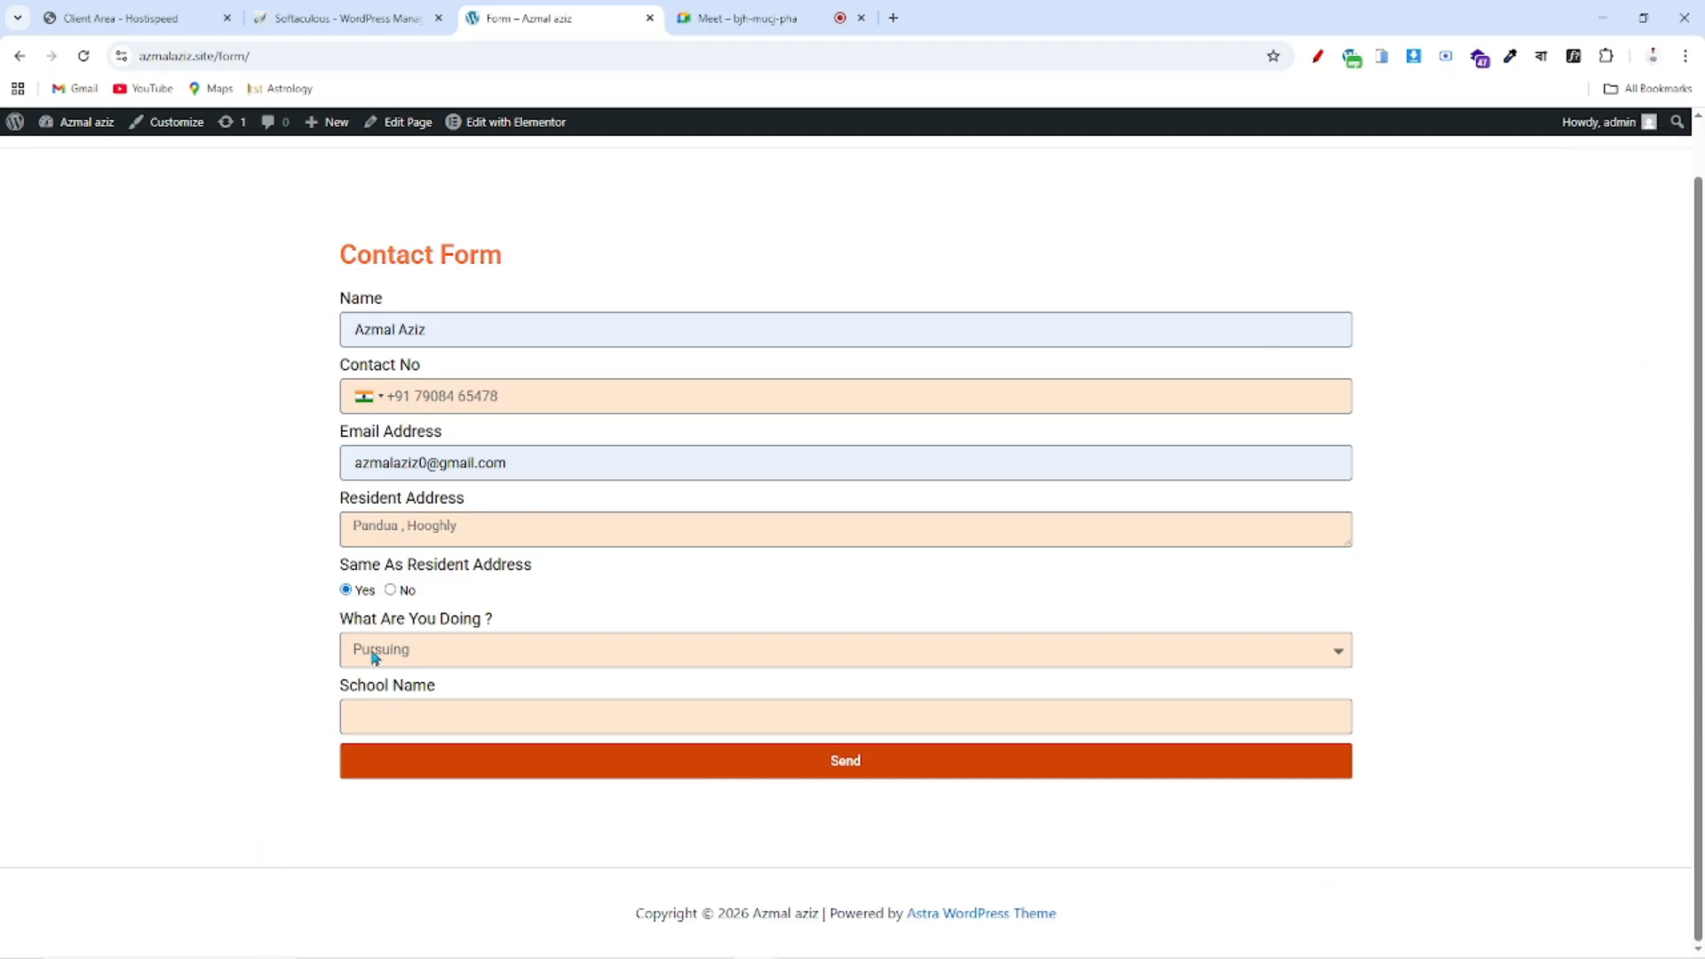
- Recheck the conditional fields by toggling Same As Resident Address to No and back to Yes, and trying Job before settling on Business
click(390, 592)
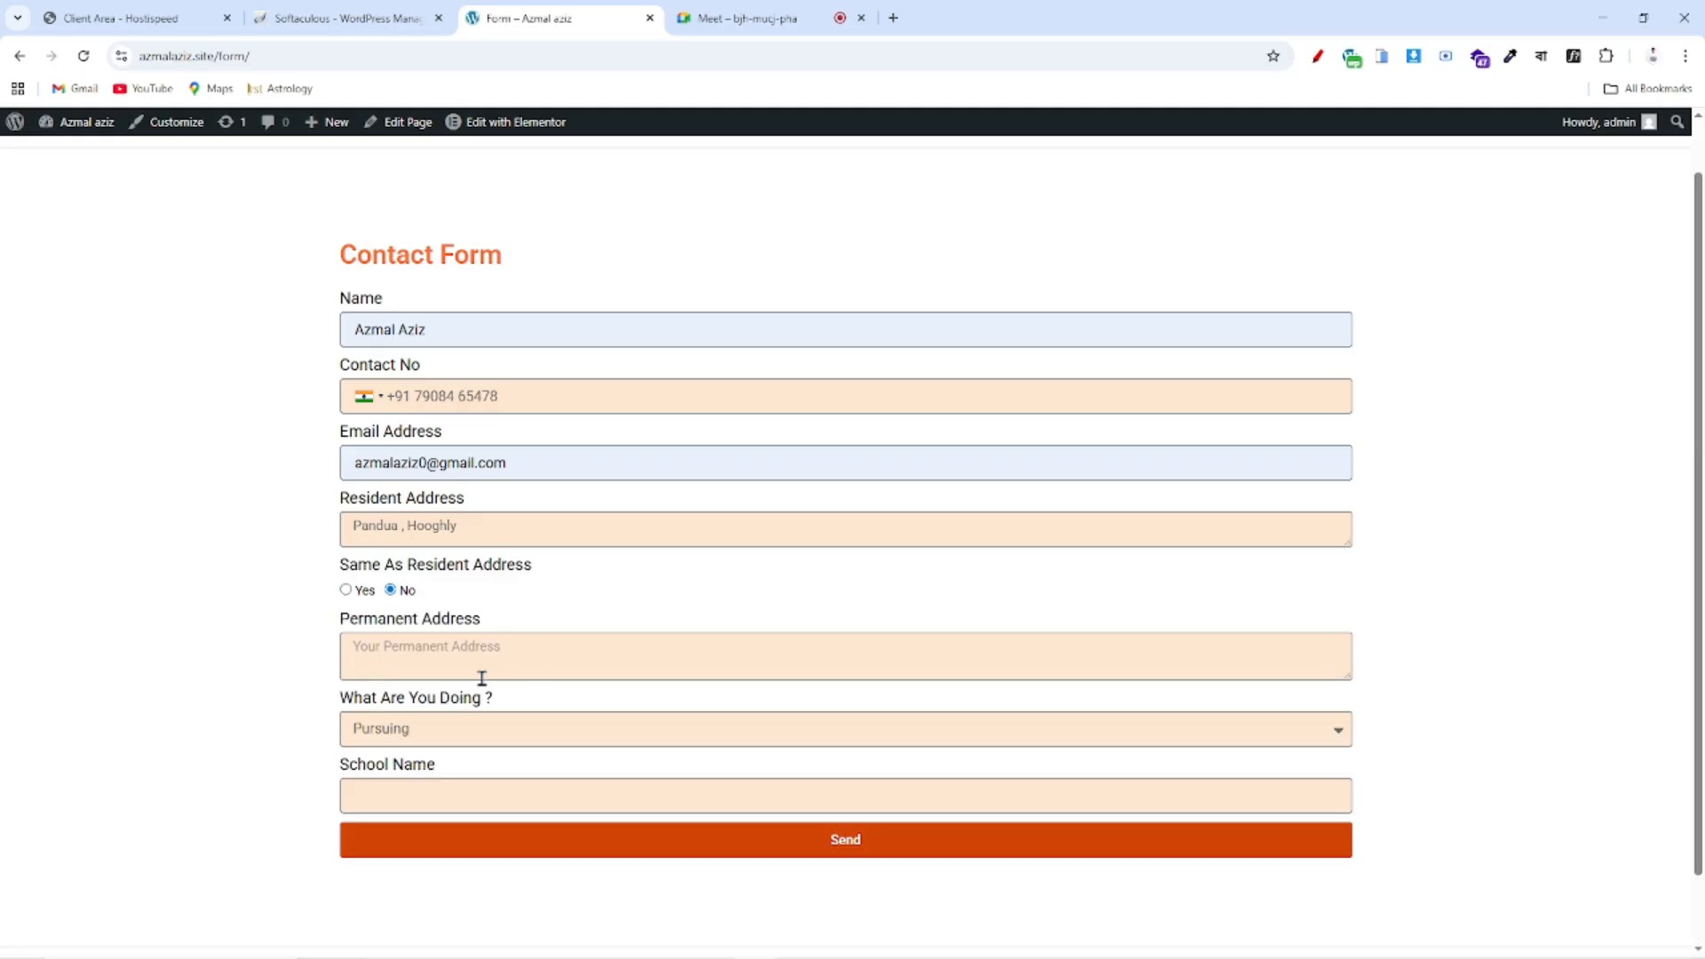
click(347, 591)
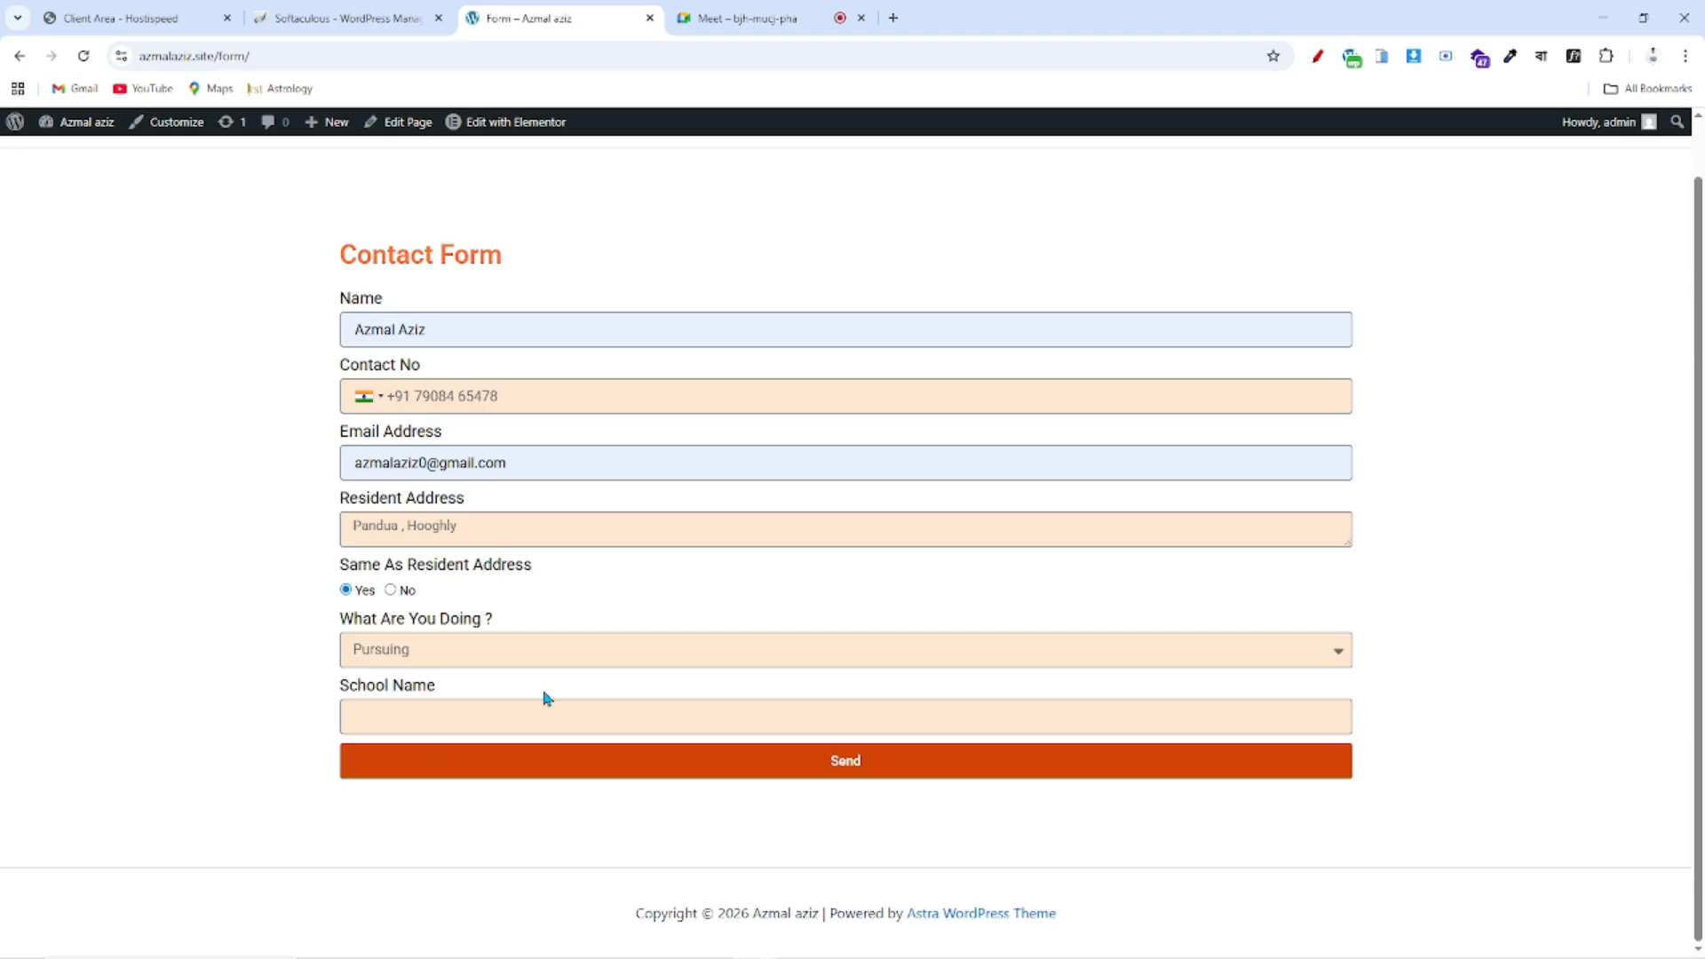
click(537, 646)
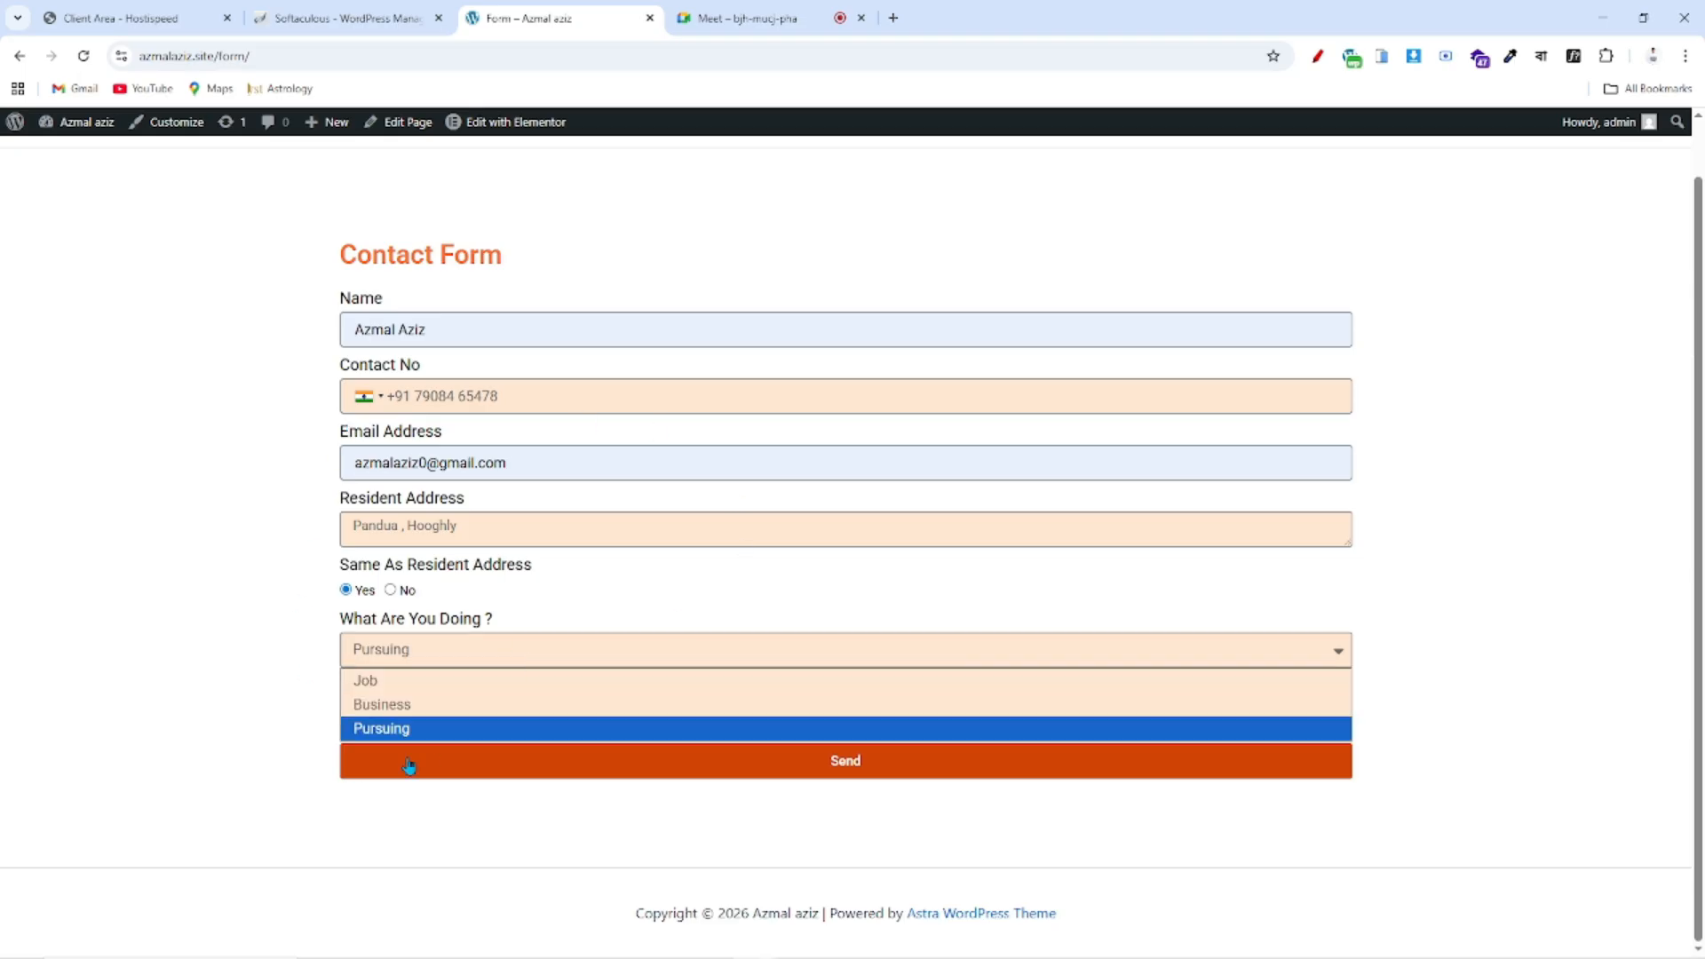
click(393, 678)
drag(320, 693, 548, 689)
click(530, 659)
click(429, 706)
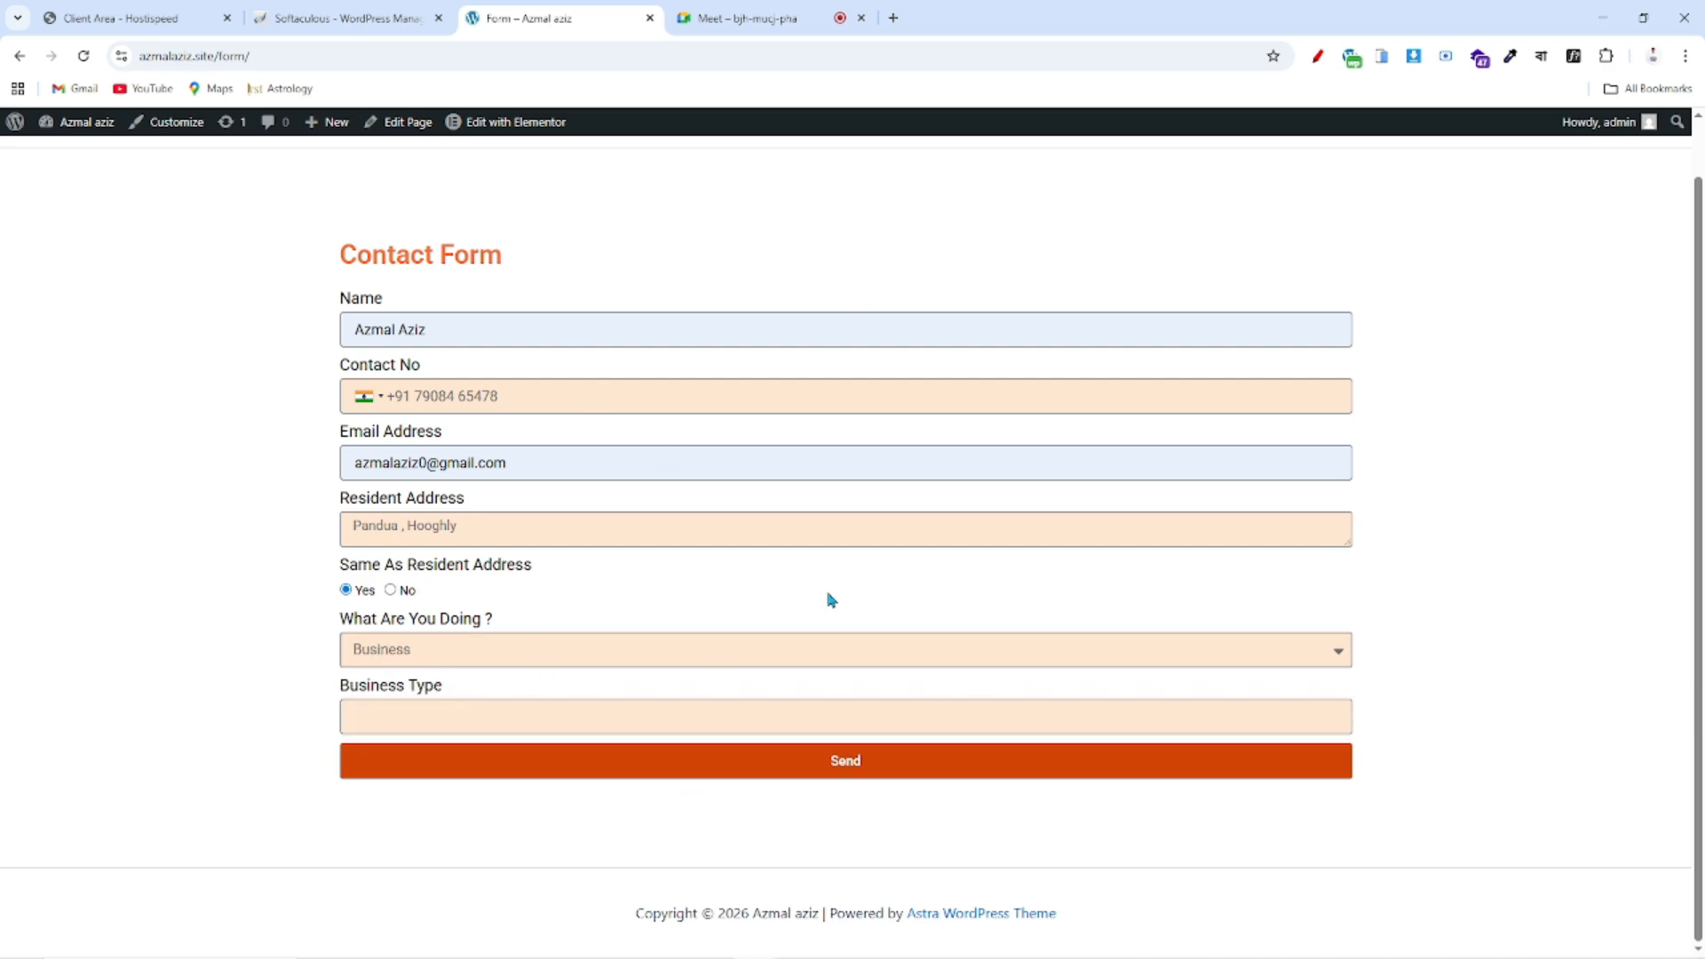
- Rearrange the browser tabs and log in to the My Blog test installation from Softaculous WordPress Management
drag(759, 27, 337, 19)
click(539, 22)
drag(768, 22, 628, 30)
click(772, 22)
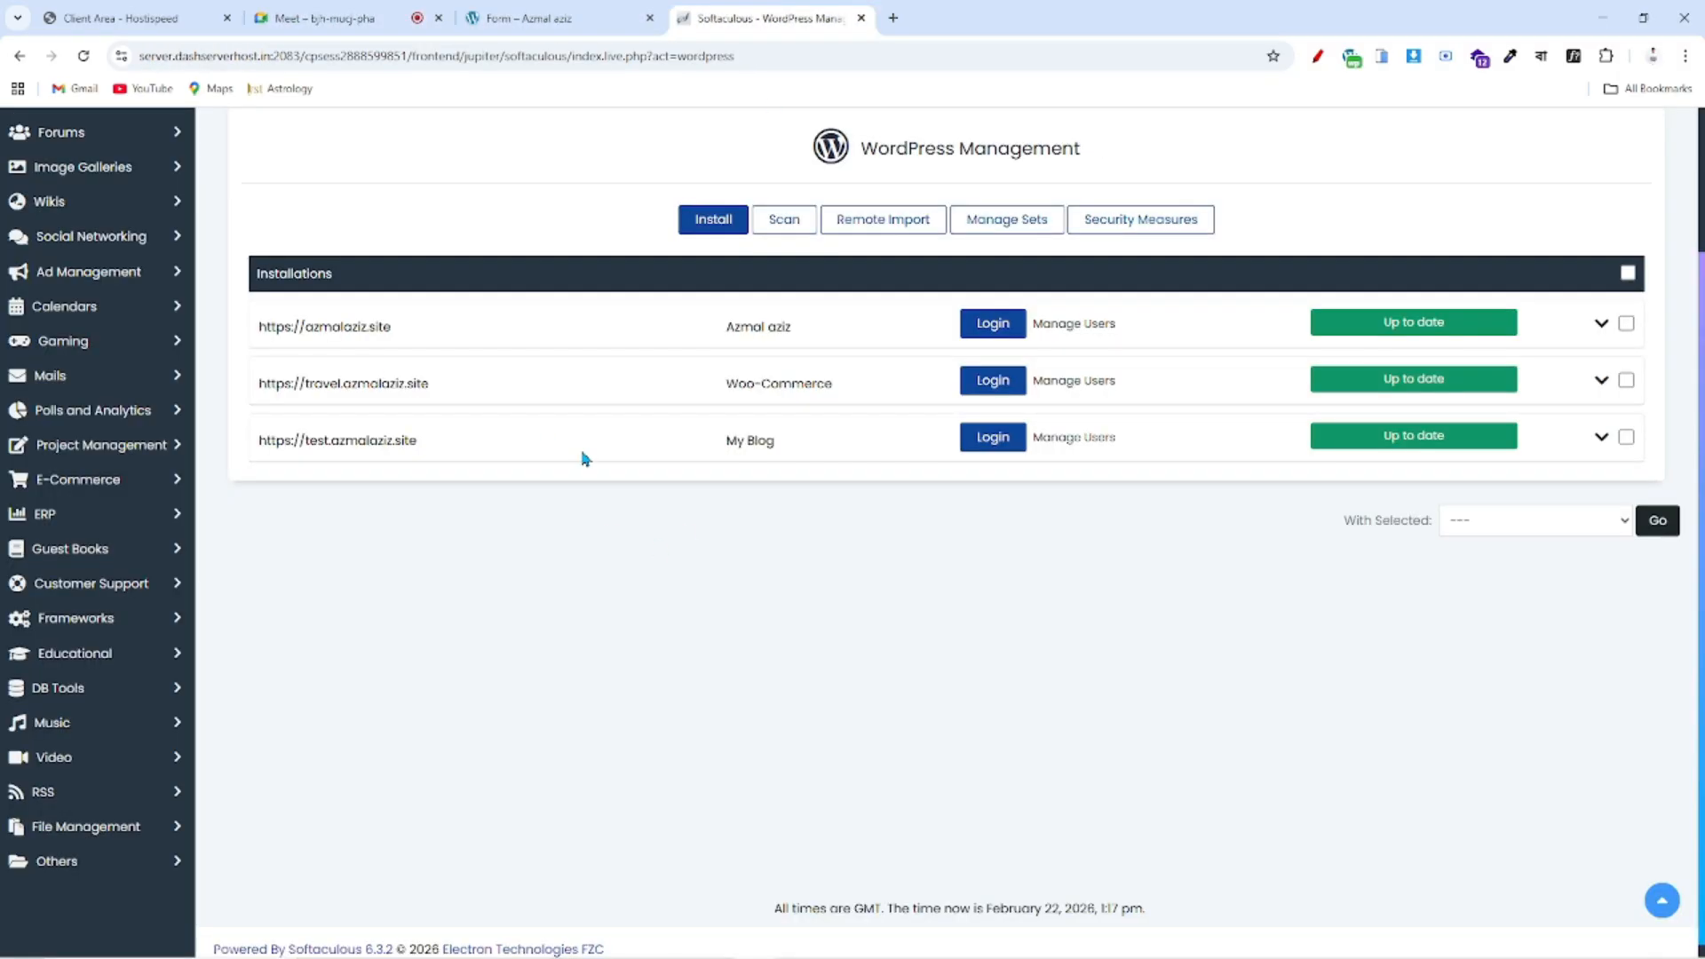
click(986, 435)
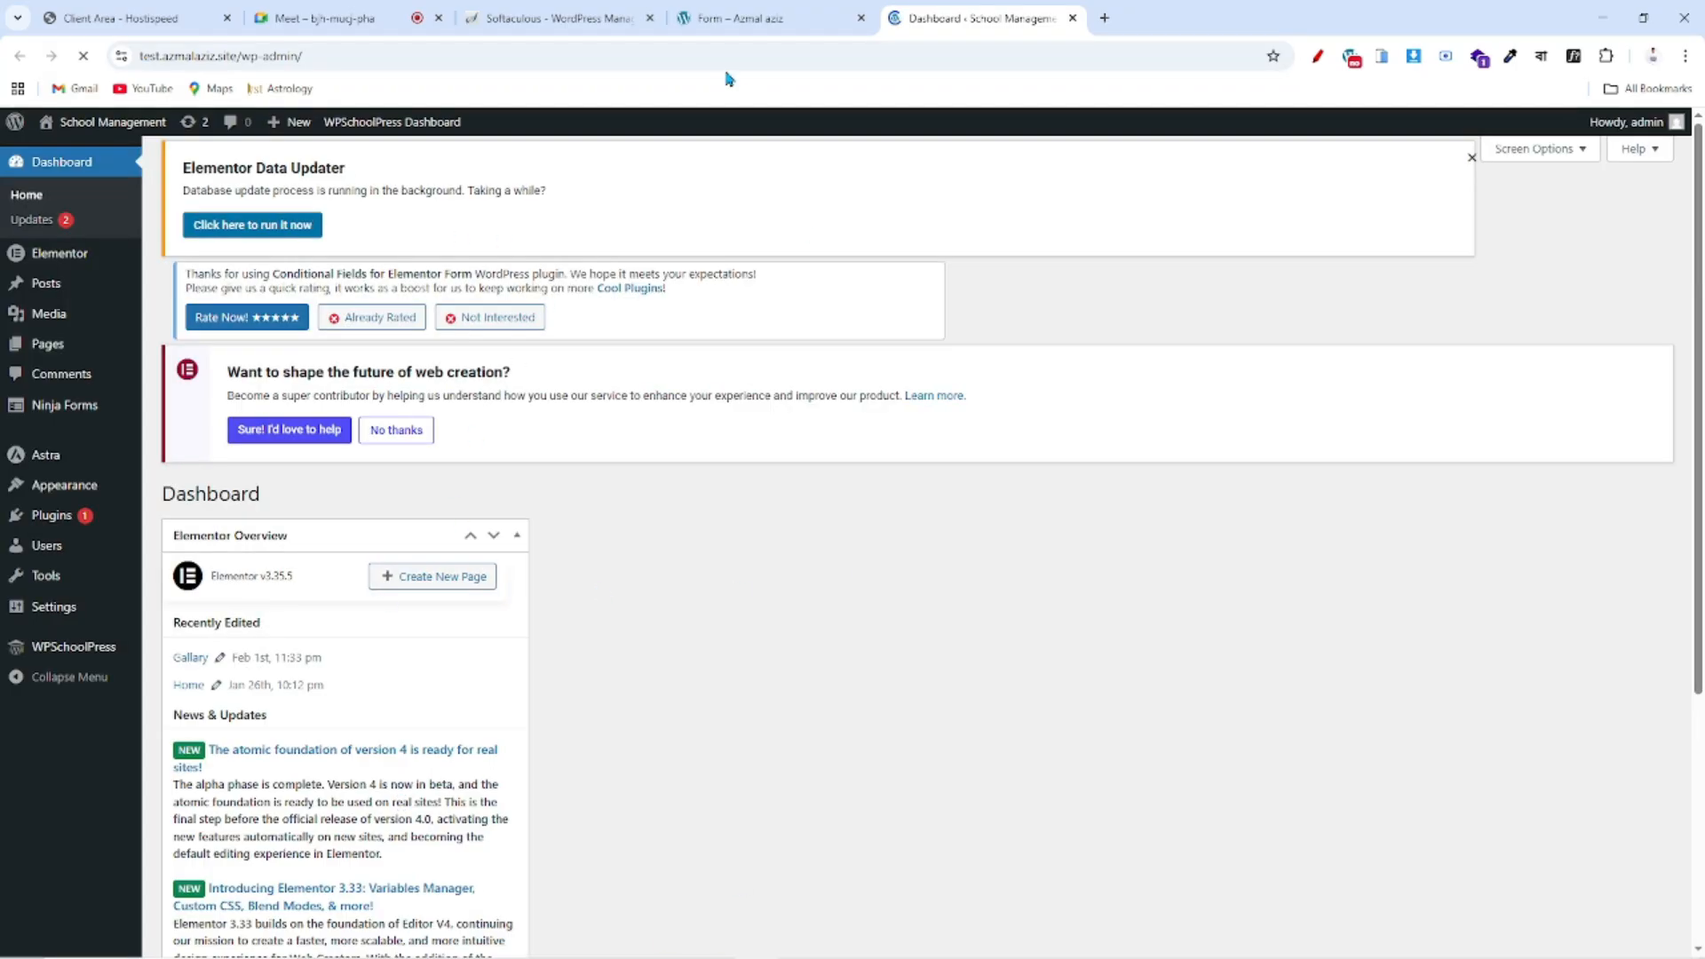
- Mark up the contact form with red pen strokes, circling Same As Resident Address, and exit the annotation tool
click(736, 36)
click(1317, 56)
mouse_move(585, 228)
mouse_down()
mouse_move(588, 278)
mouse_move(657, 264)
mouse_move(615, 208)
mouse_up()
drag(573, 255, 642, 242)
mouse_move(158, 375)
mouse_down()
mouse_move(258, 343)
mouse_move(342, 253)
mouse_up()
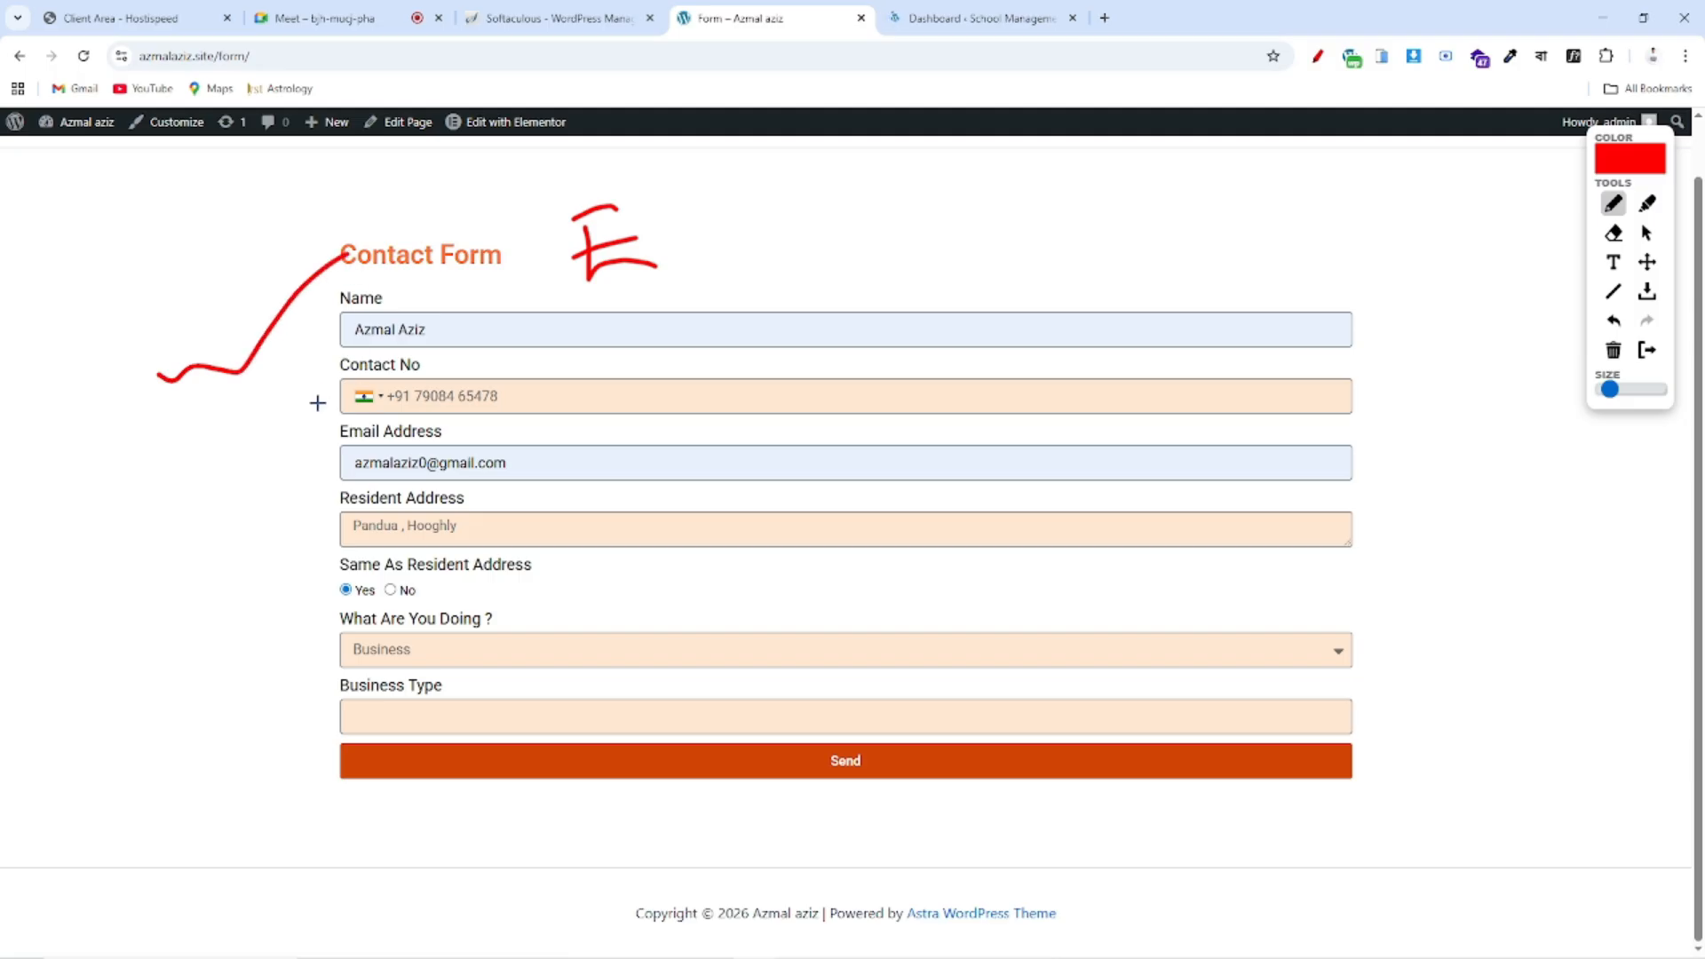
drag(622, 169, 585, 899)
drag(825, 899, 1515, 678)
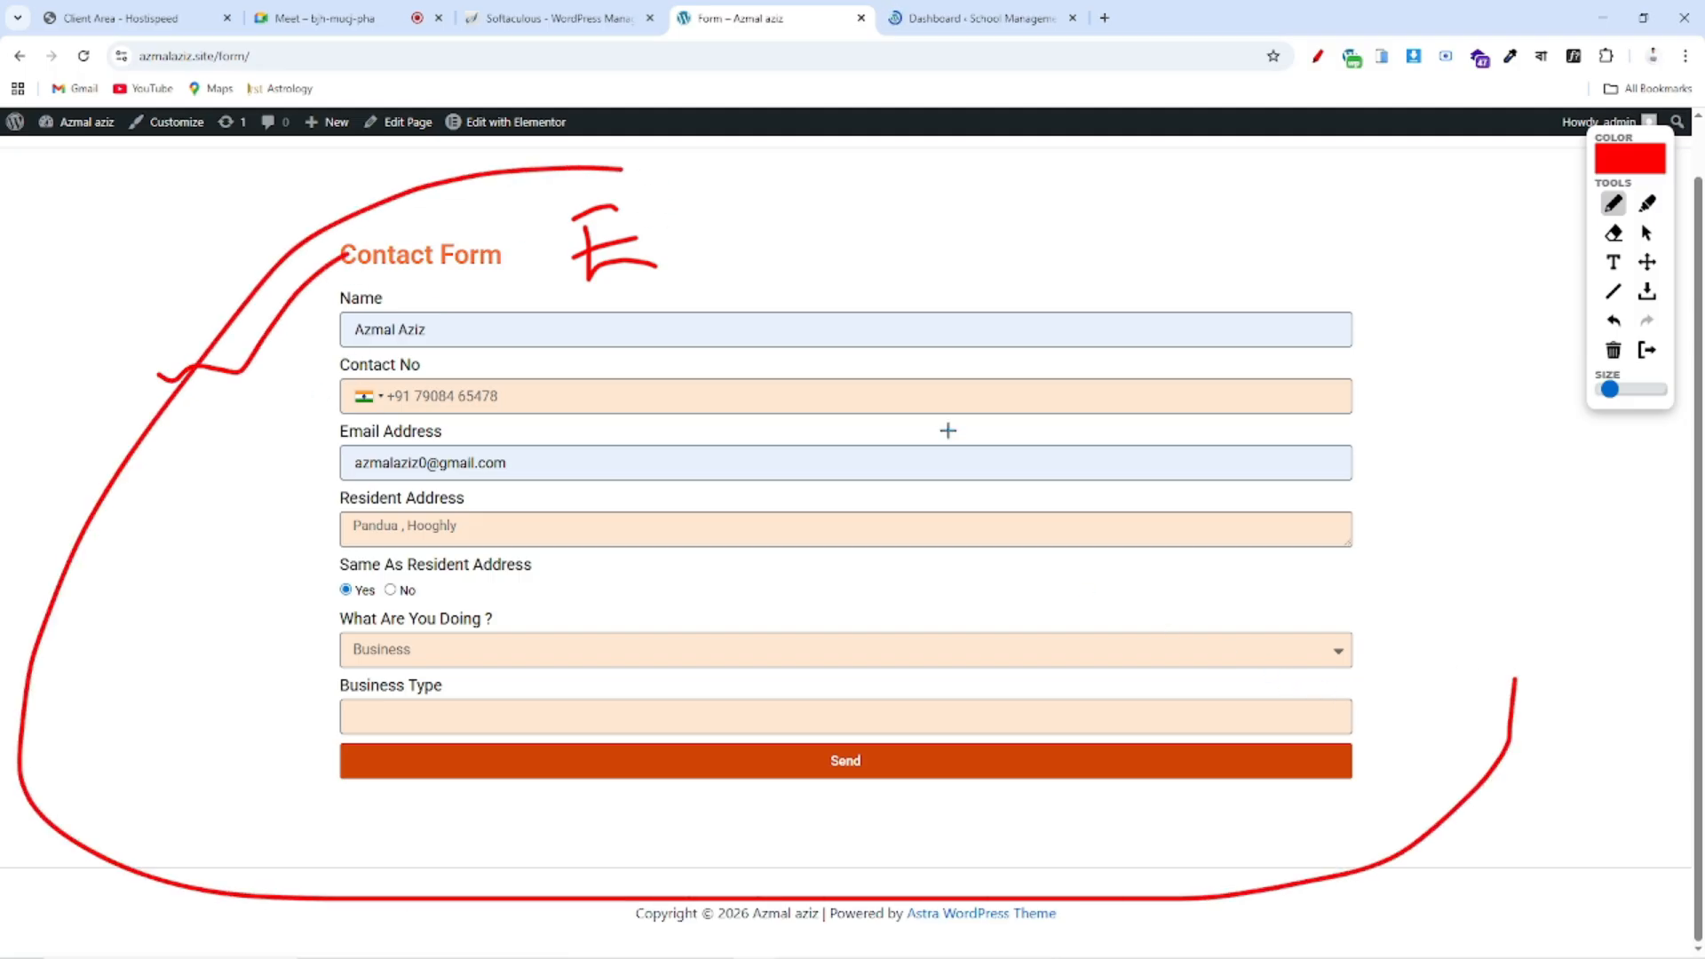
drag(324, 397, 433, 342)
mouse_move(329, 582)
mouse_down()
mouse_move(344, 609)
mouse_move(584, 576)
mouse_move(330, 560)
mouse_move(343, 611)
mouse_up()
drag(162, 583, 423, 383)
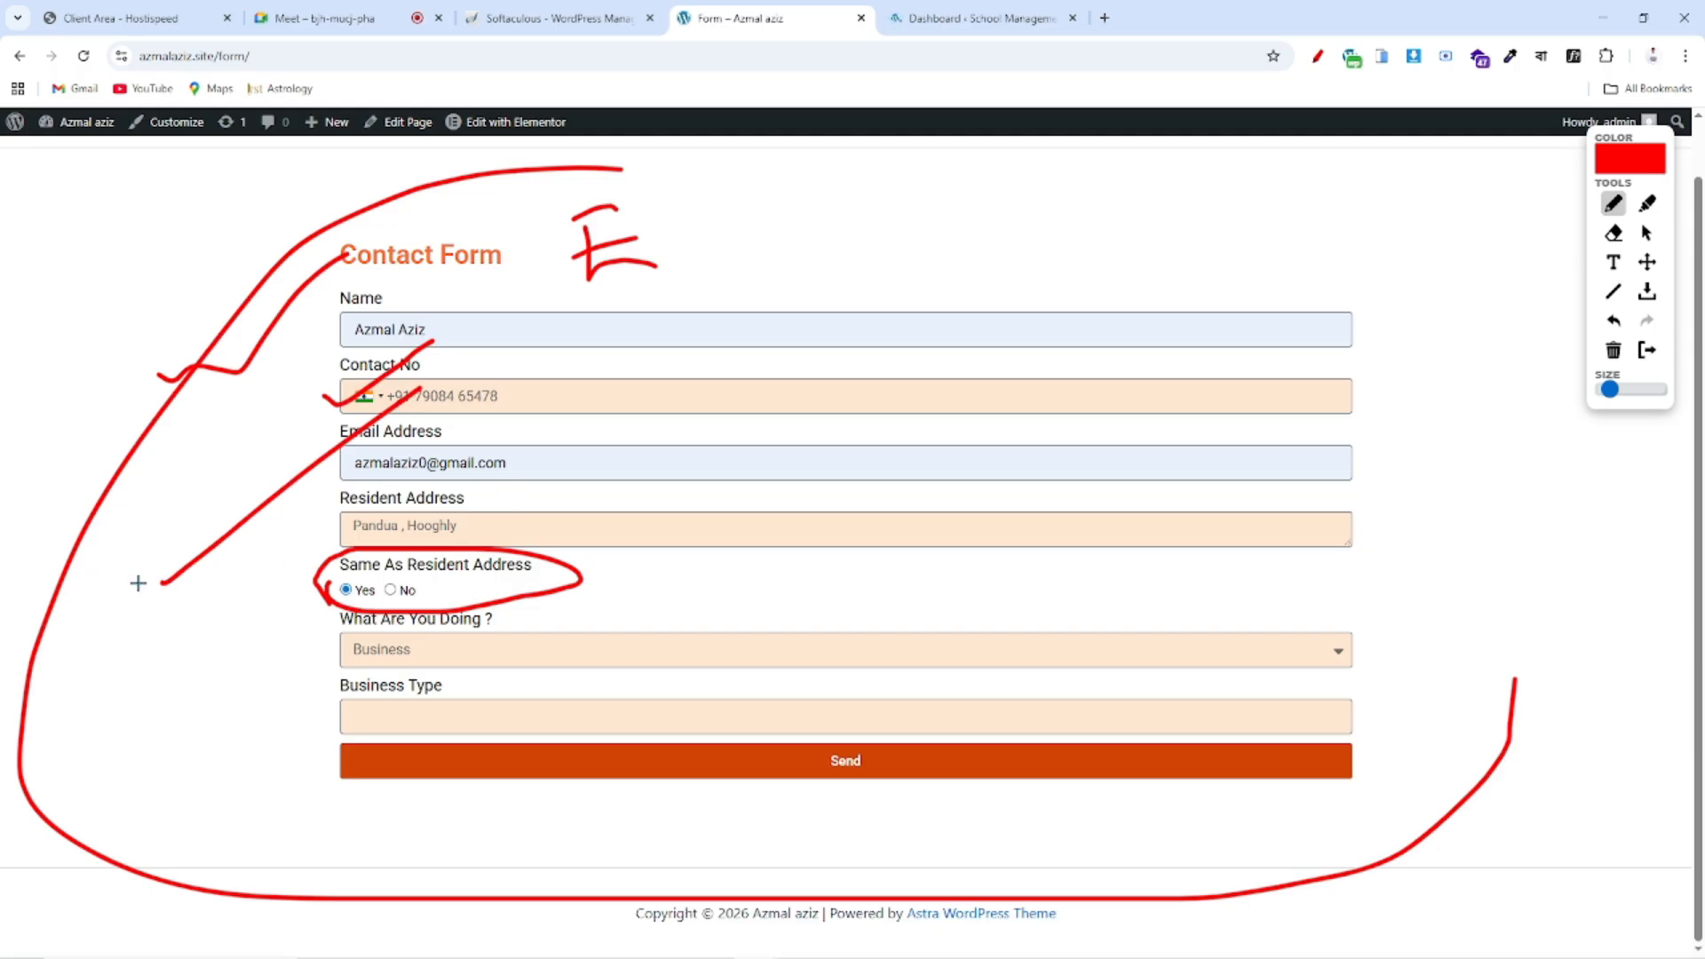
drag(1351, 293, 1459, 863)
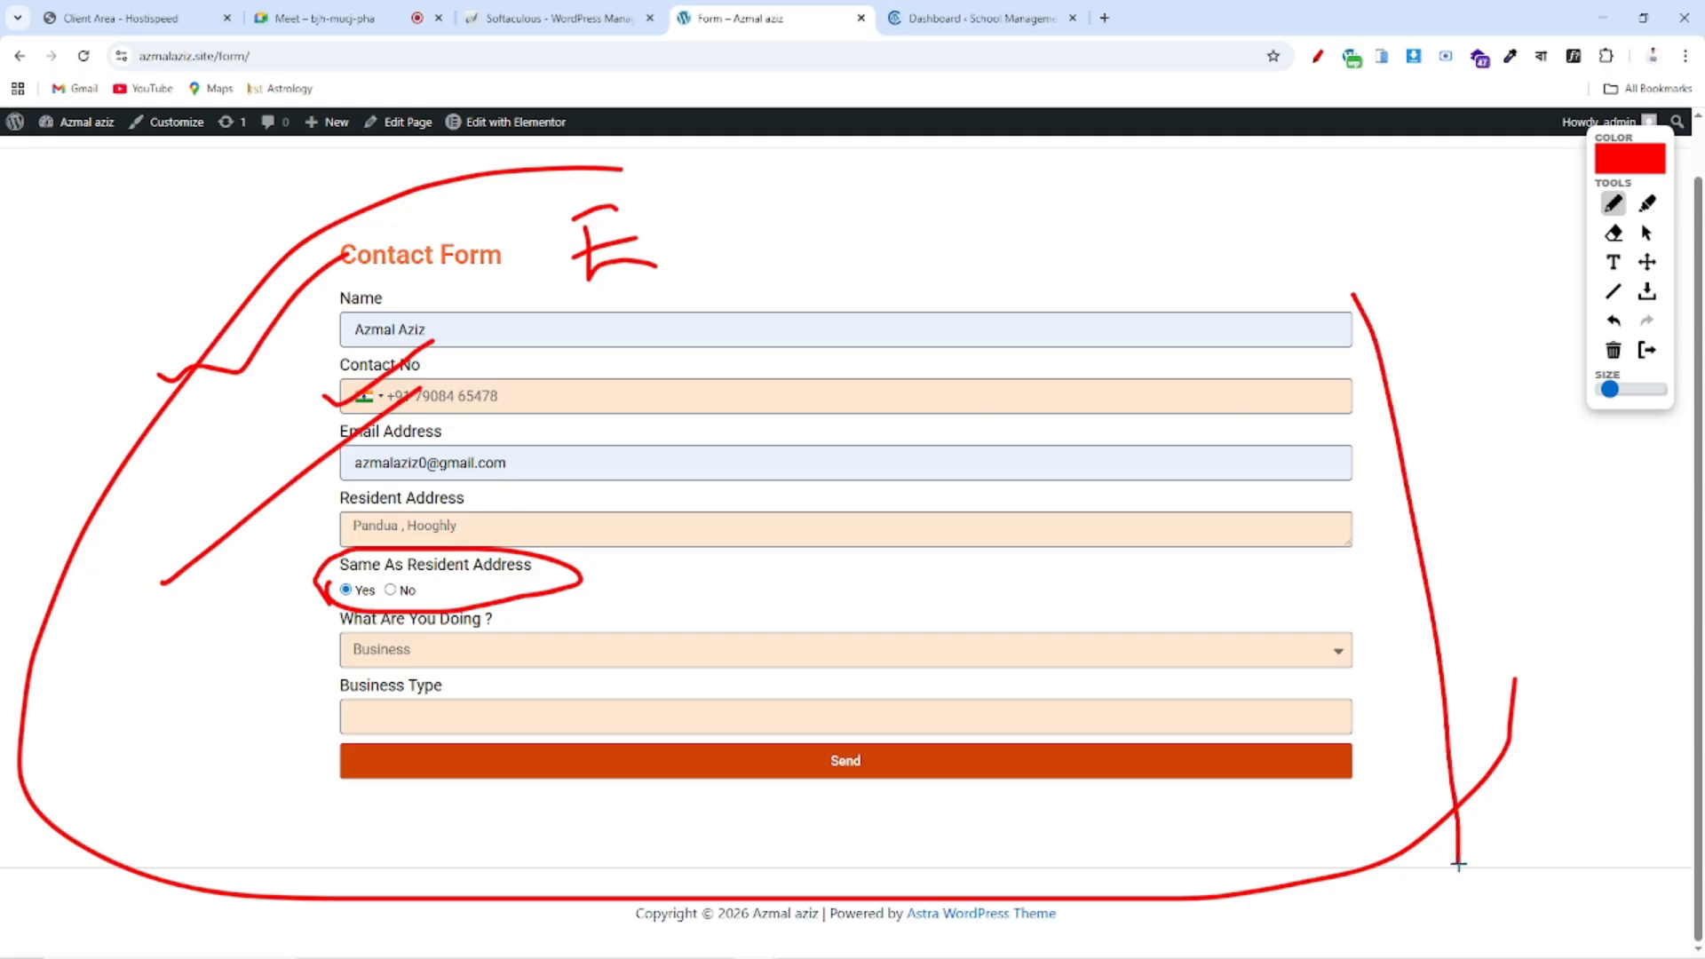
drag(827, 271, 1358, 328)
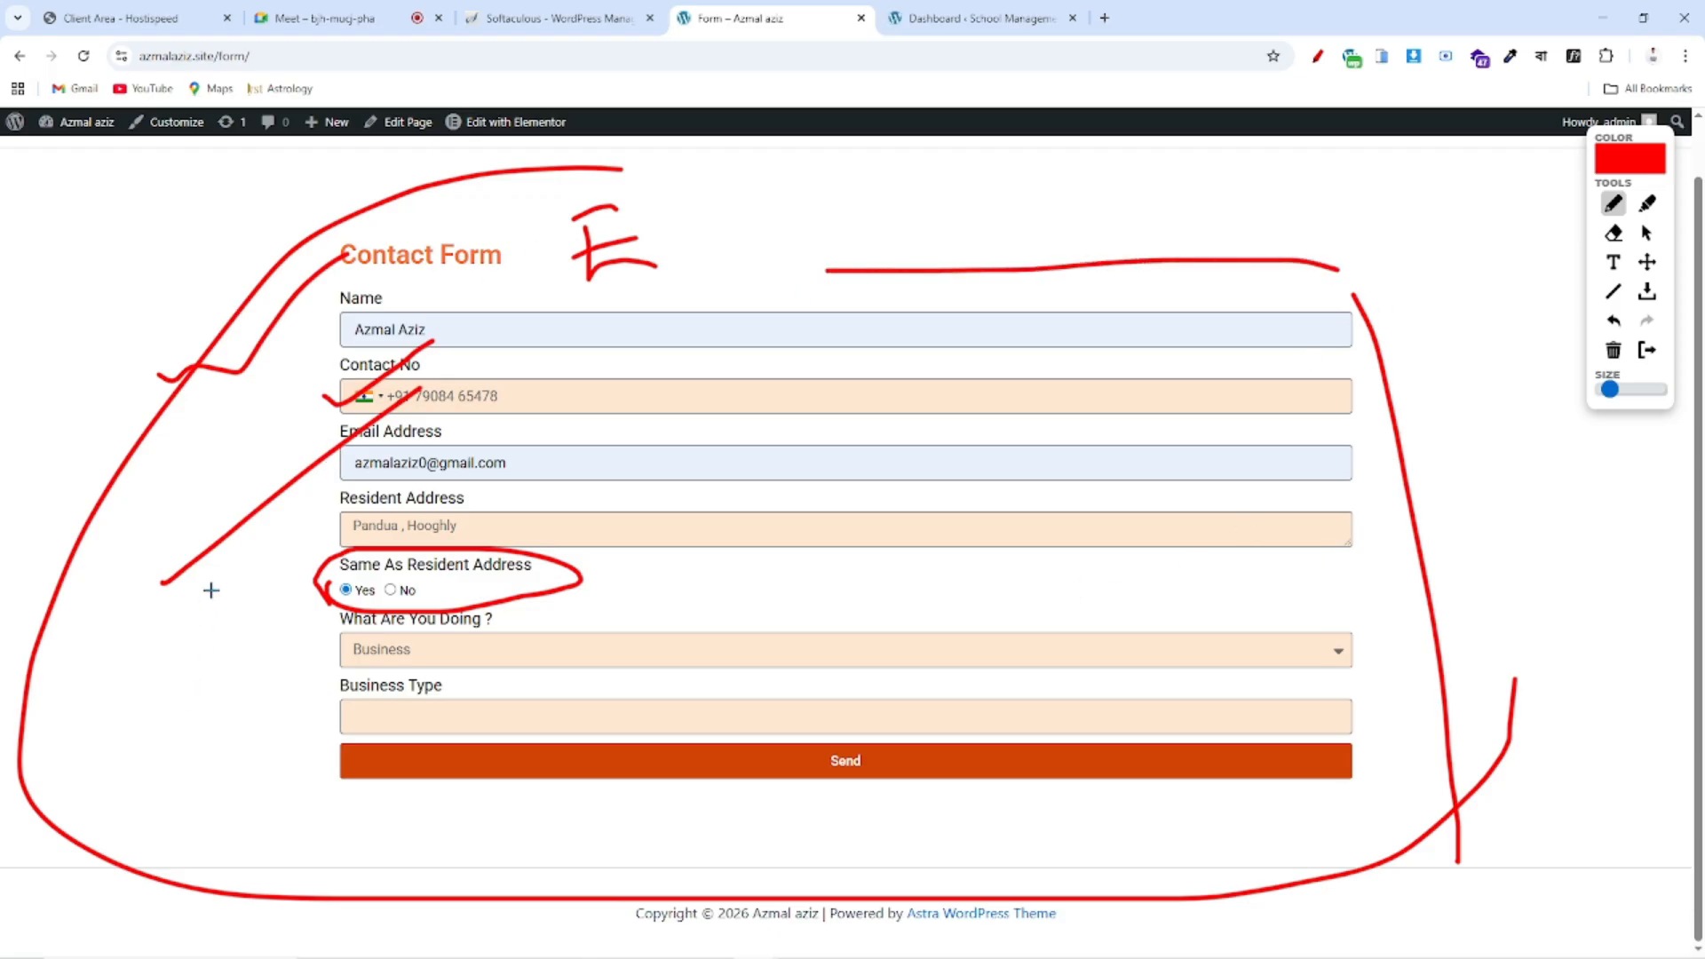
click(1647, 350)
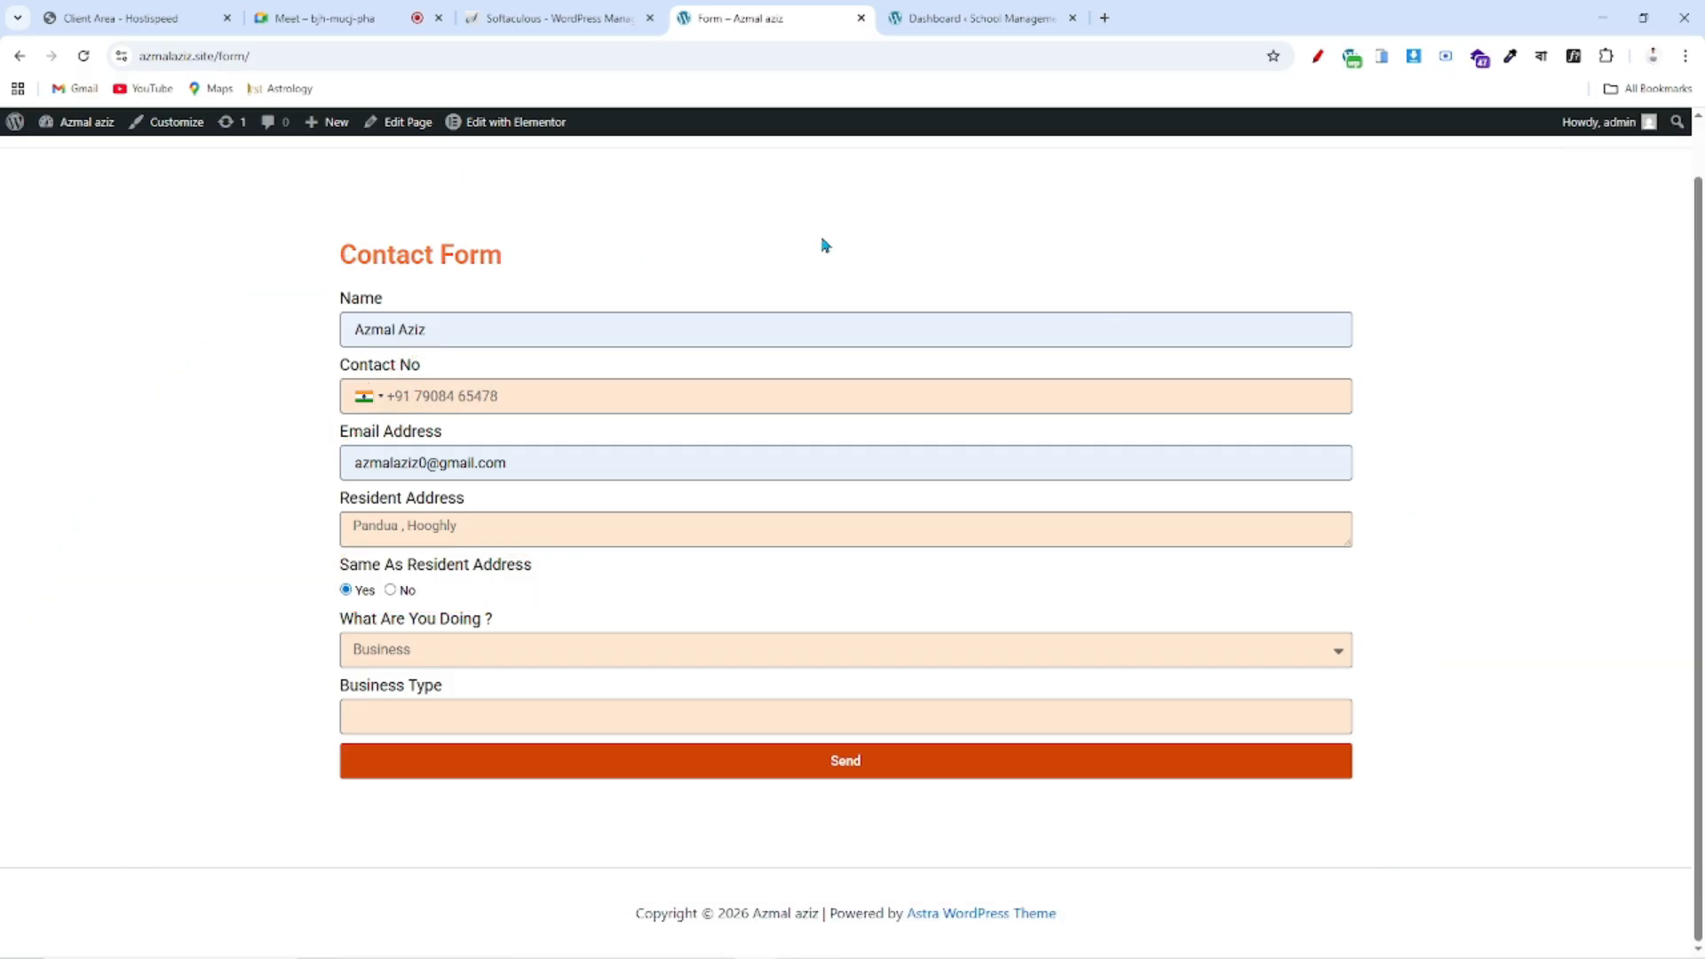
- Return to the School Management dashboard and open the installed plugins list
click(996, 13)
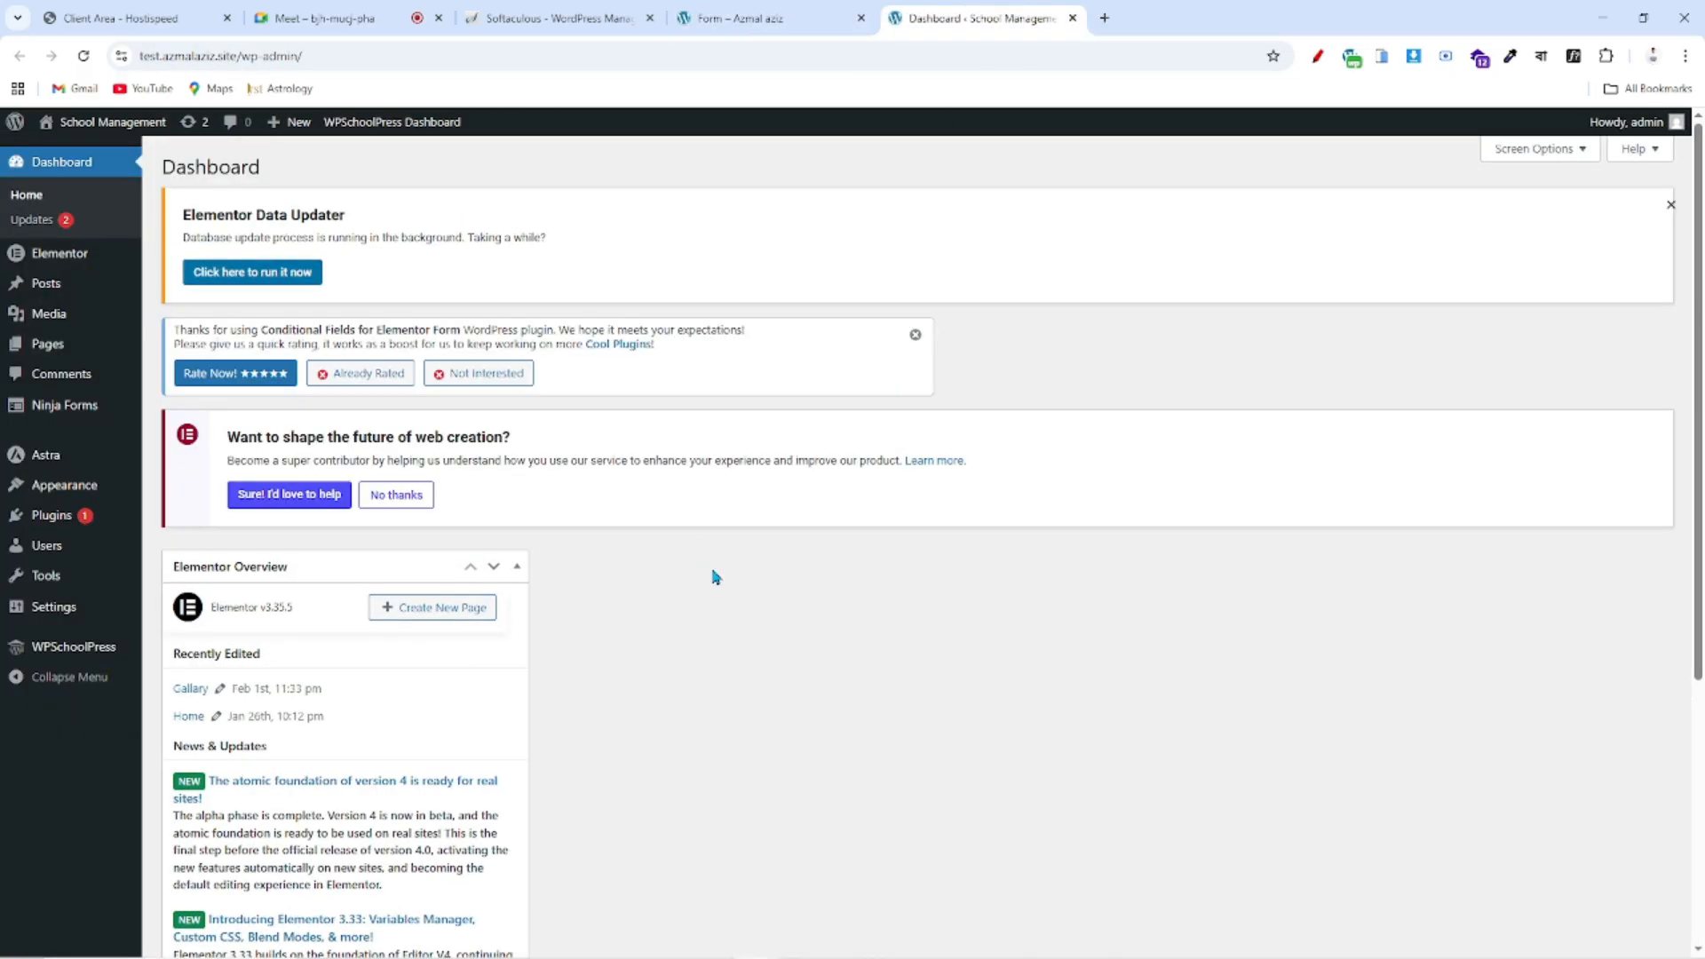
click(44, 516)
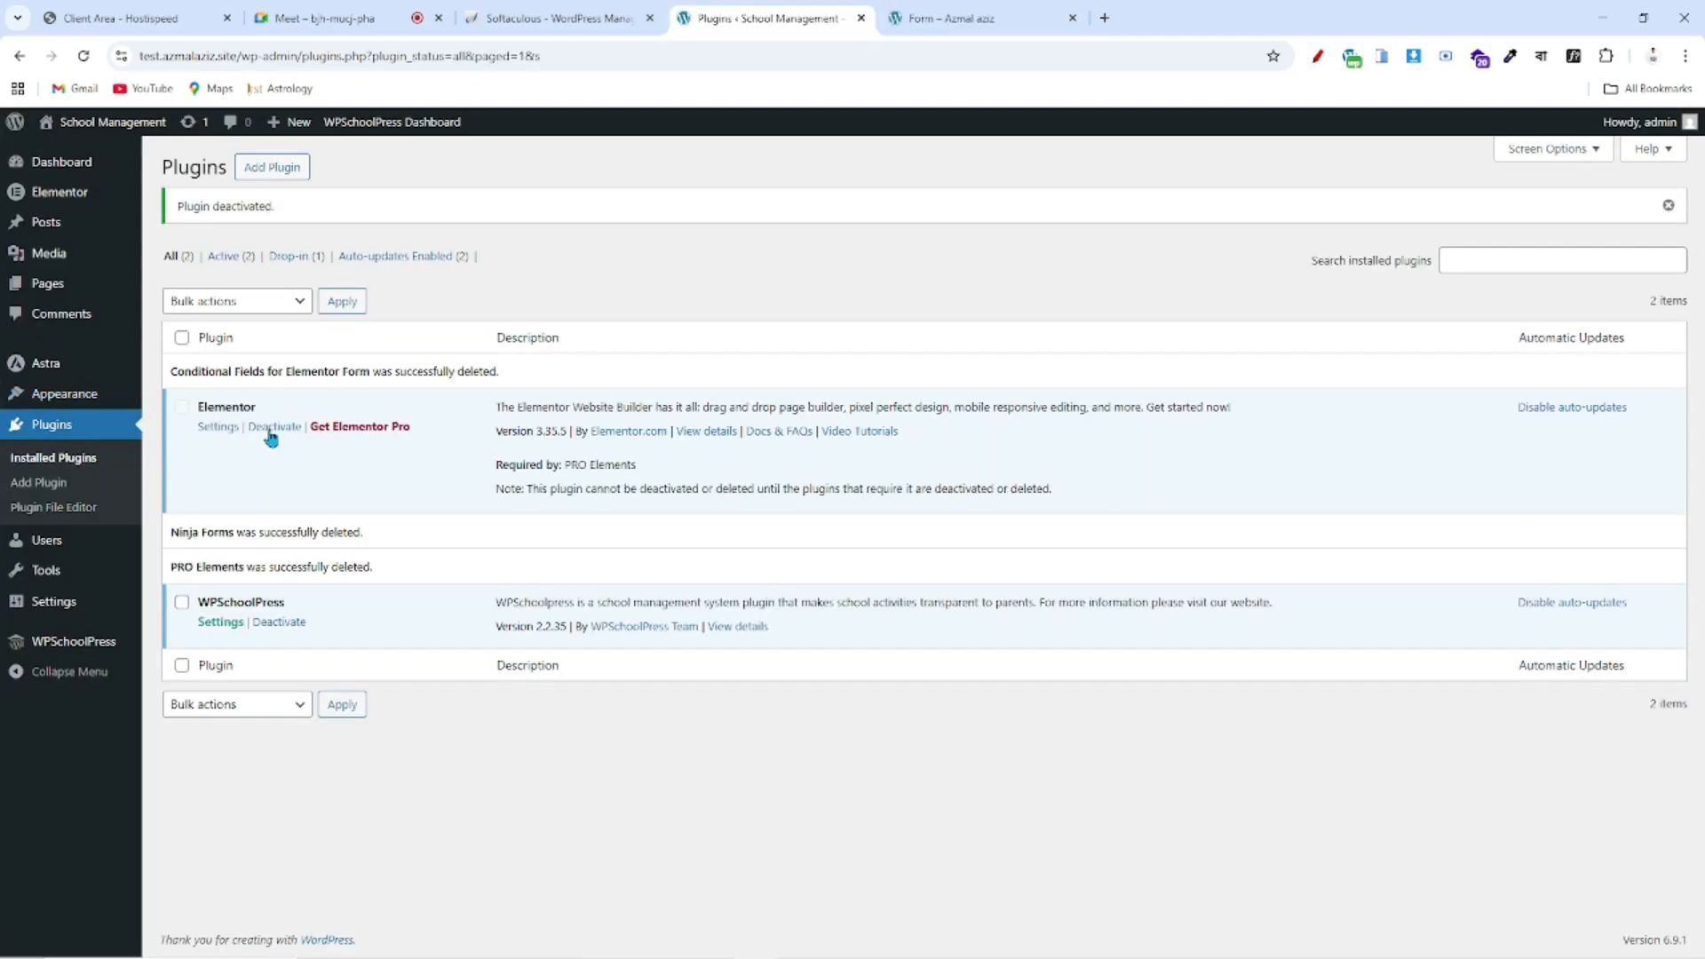
- Try to install Elementor Pro on the School Management site by uploading elementor-pro.3.35.0.zip from Downloads
click(282, 167)
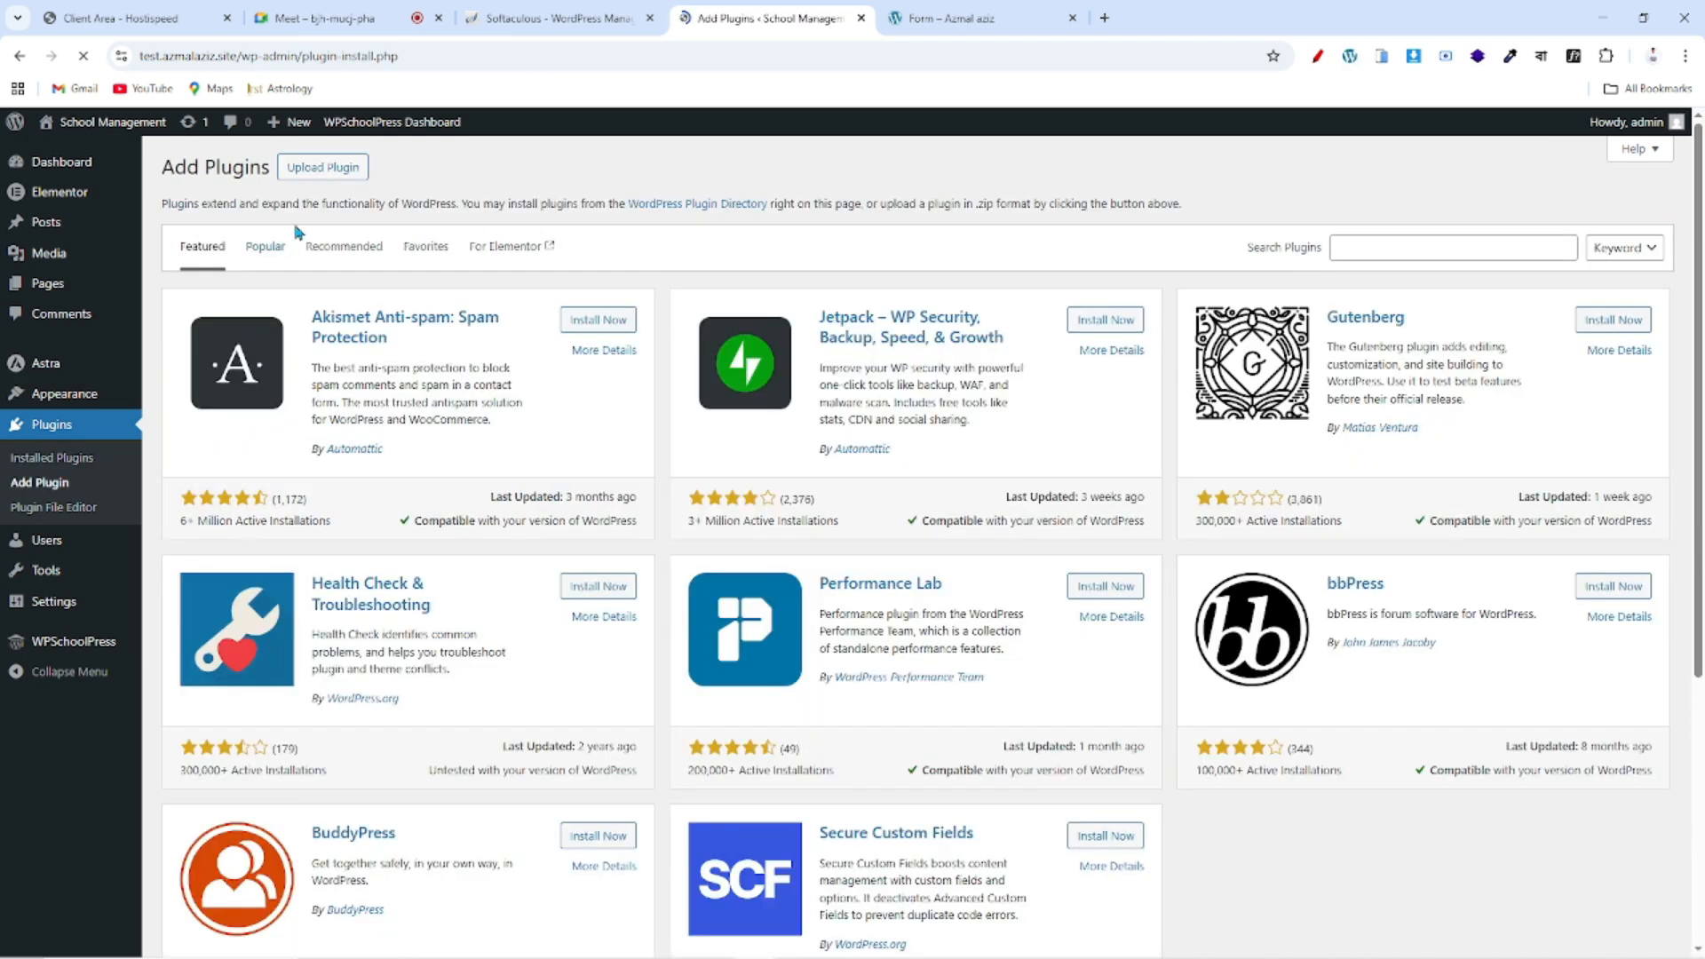
click(349, 169)
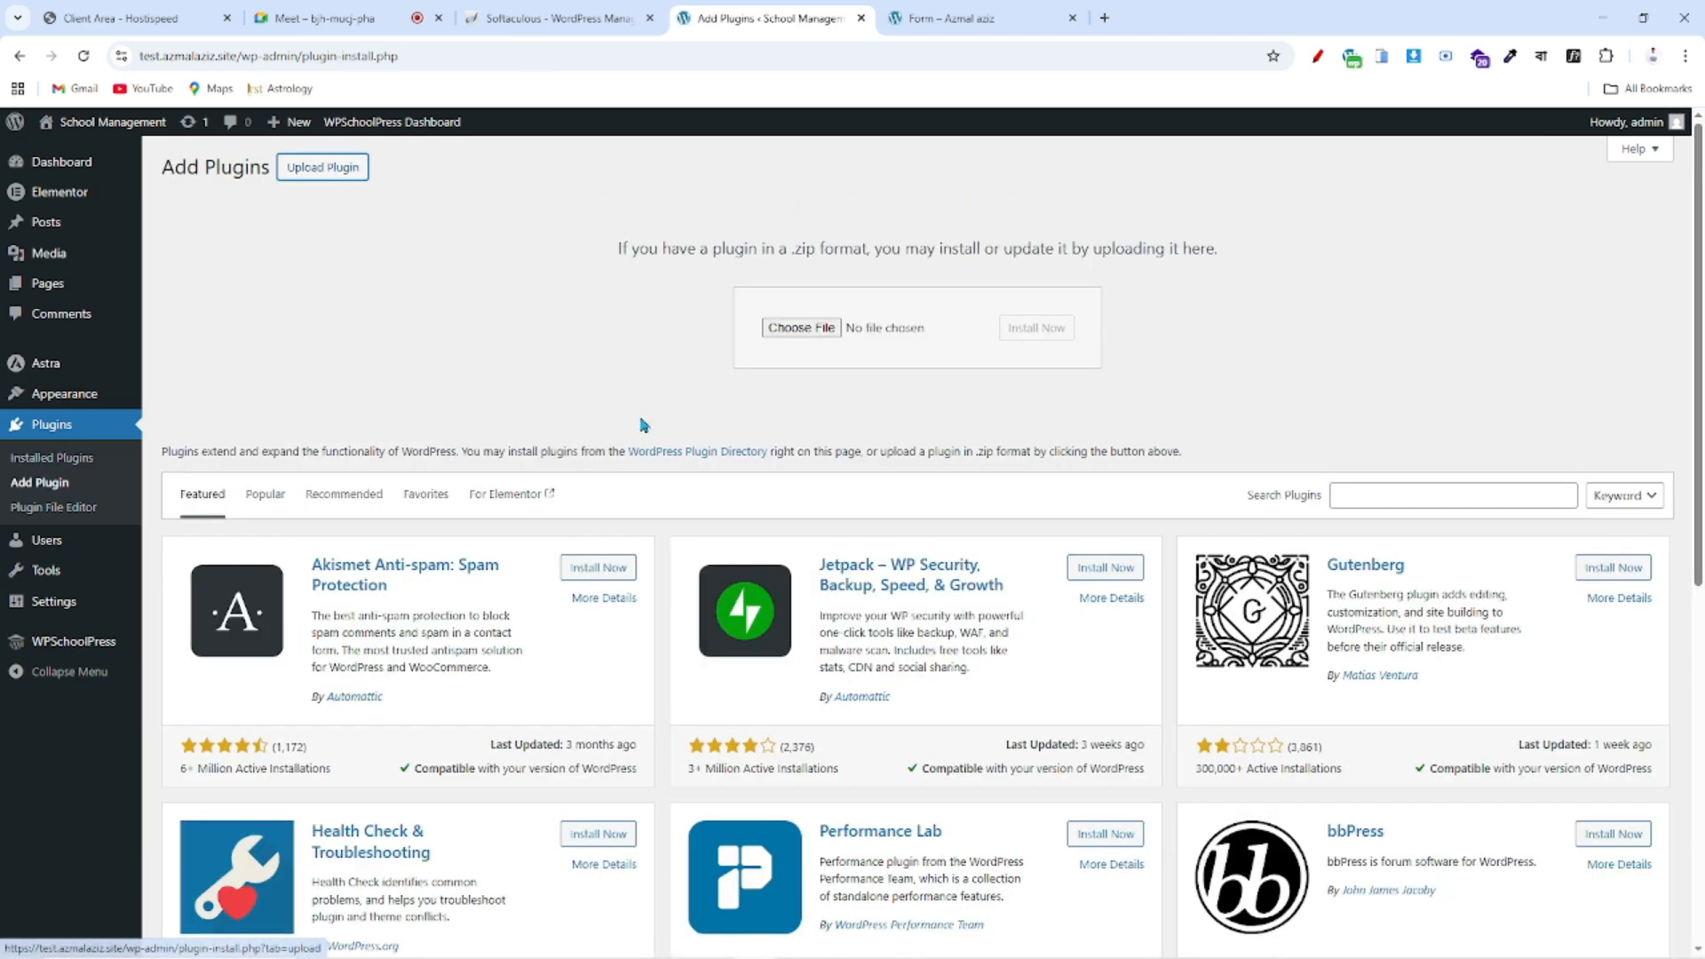
click(818, 328)
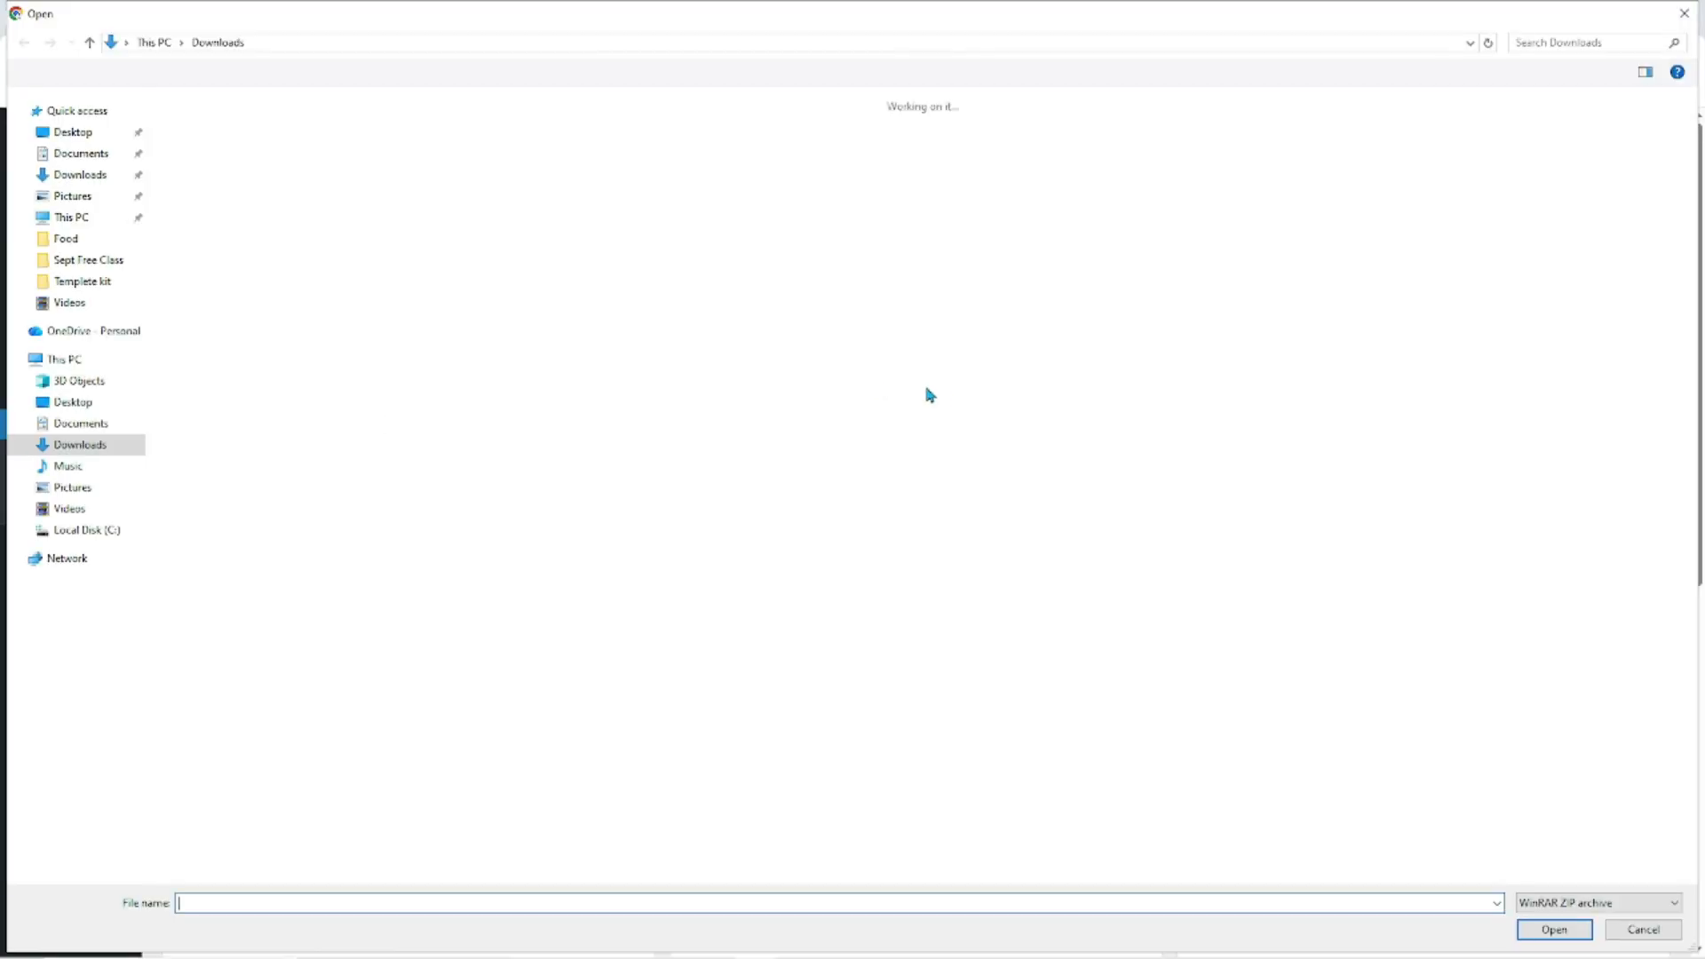
click(249, 202)
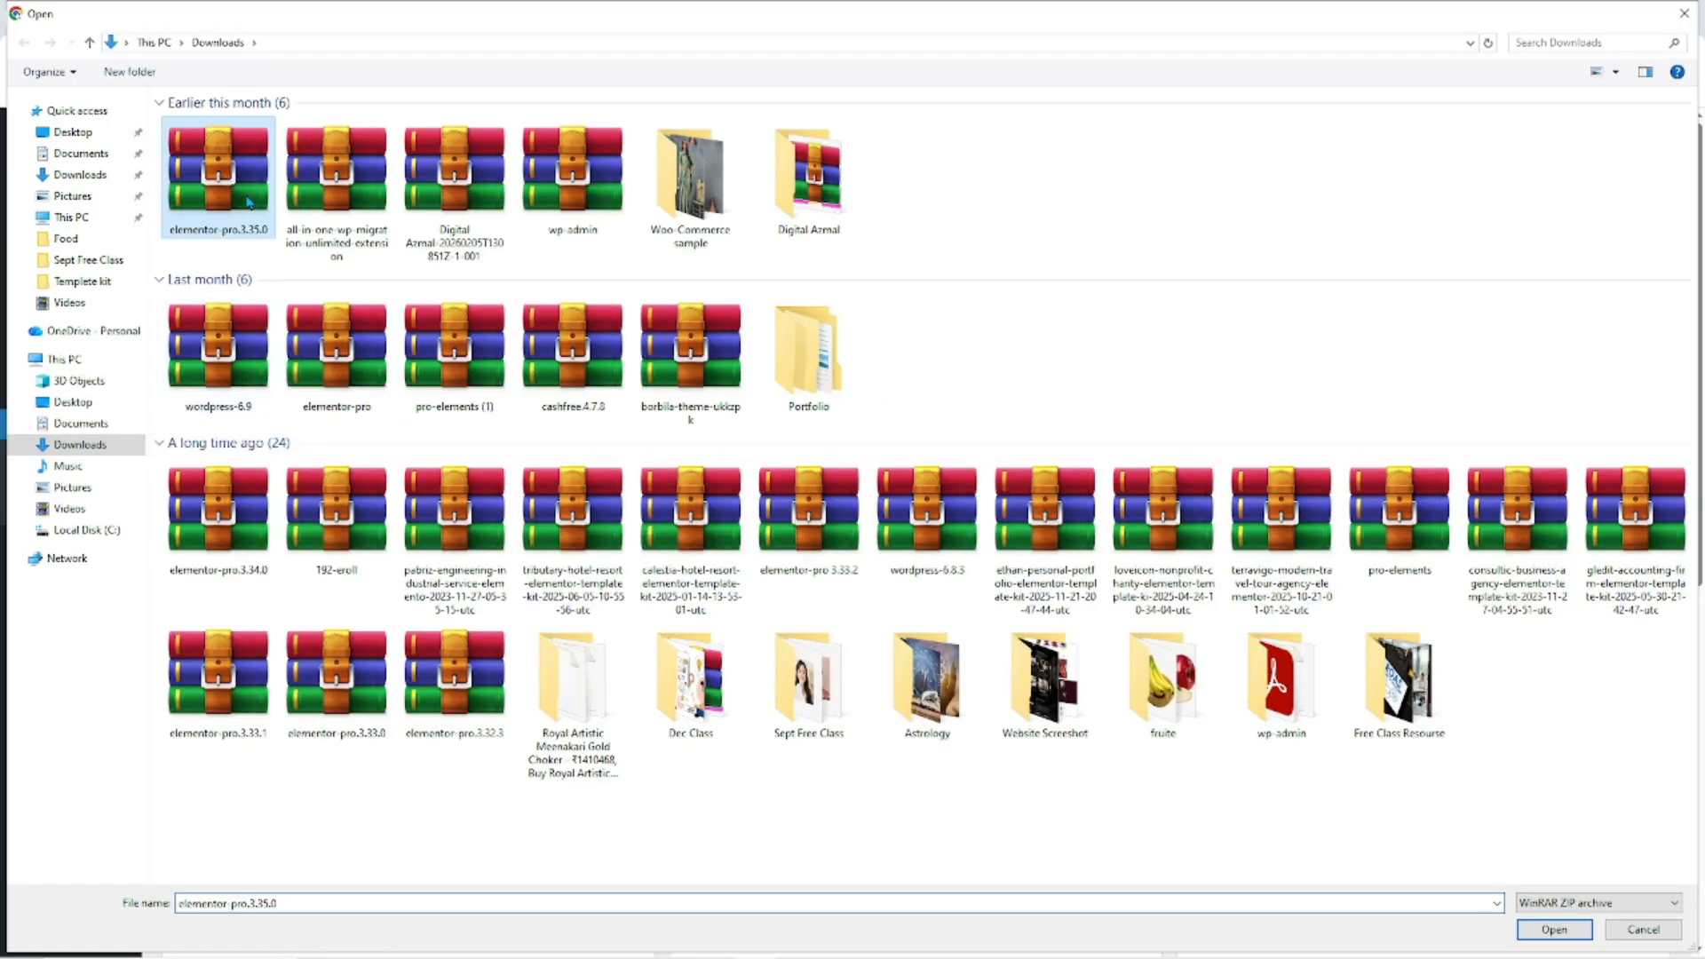
click(1553, 929)
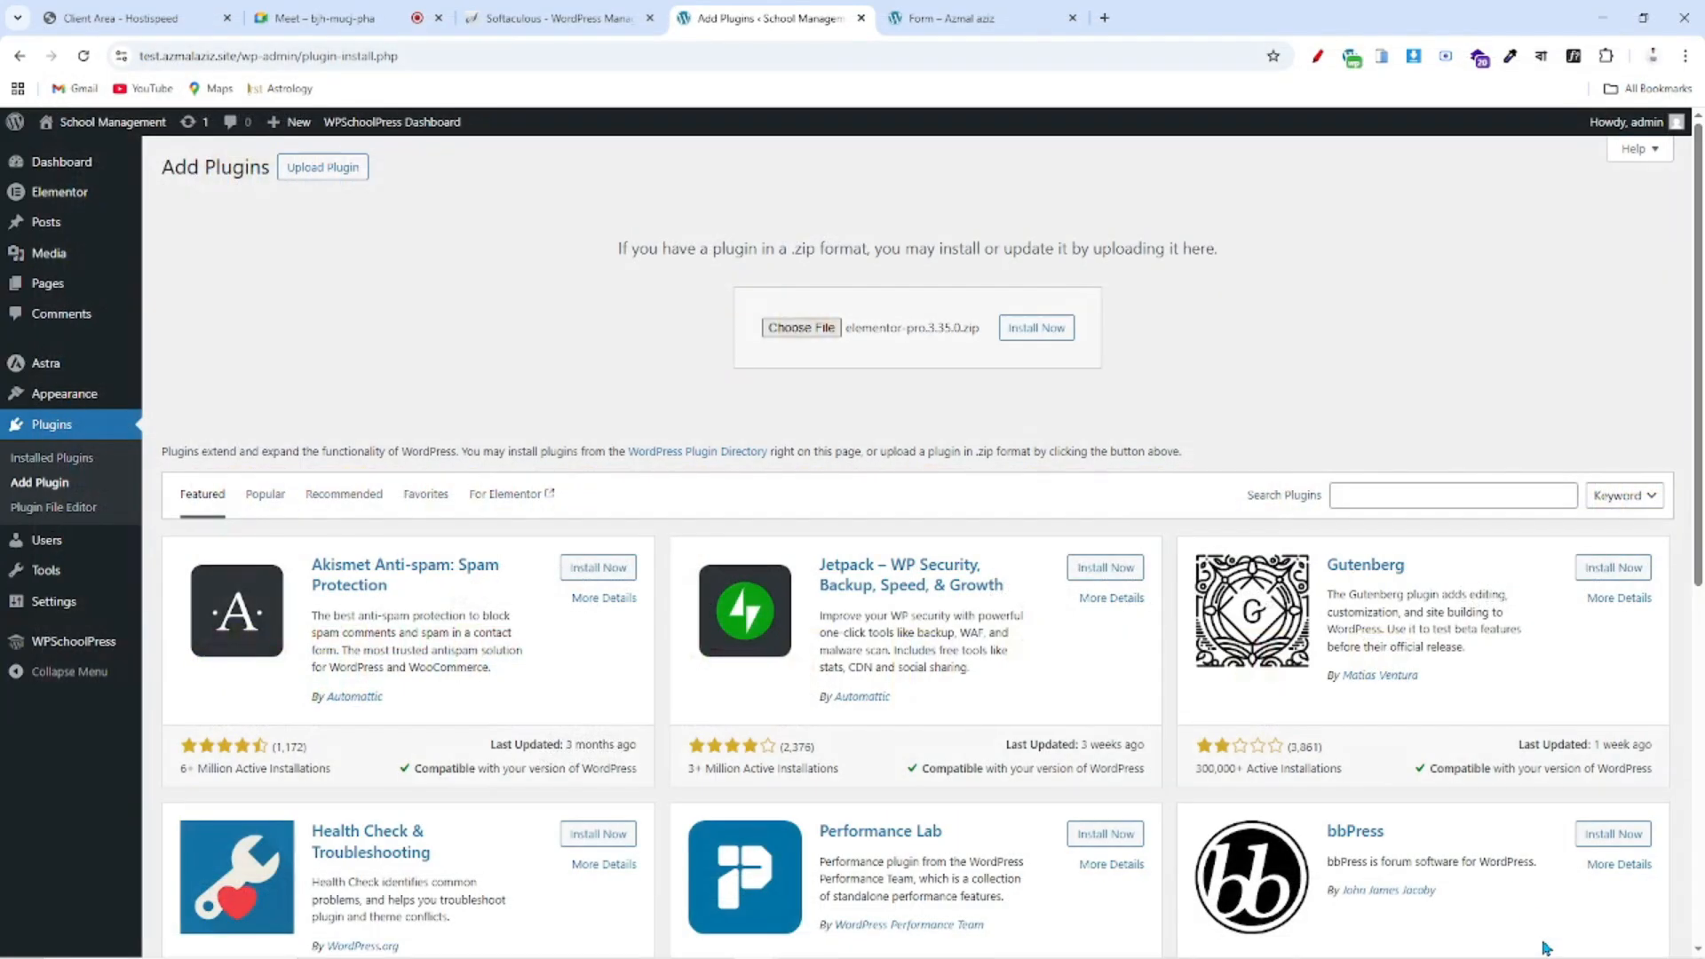
click(1062, 338)
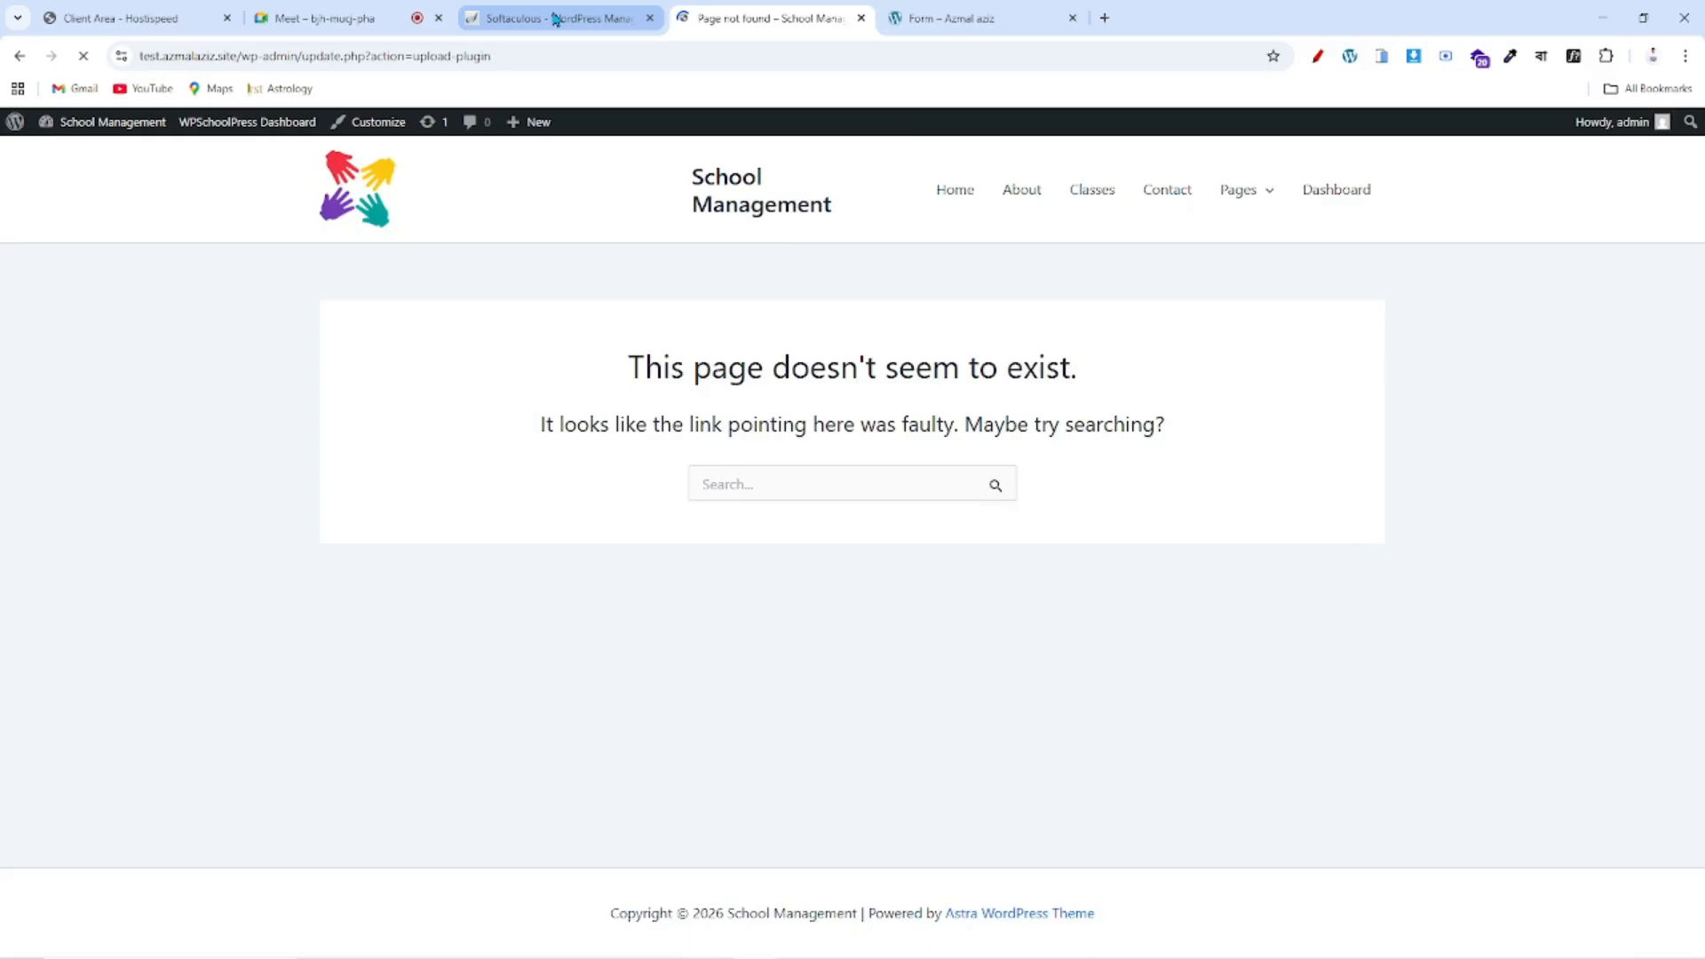
- Try to log in to cPanel from the Shared Hosting plan in the HostiSpeed client area
click(559, 18)
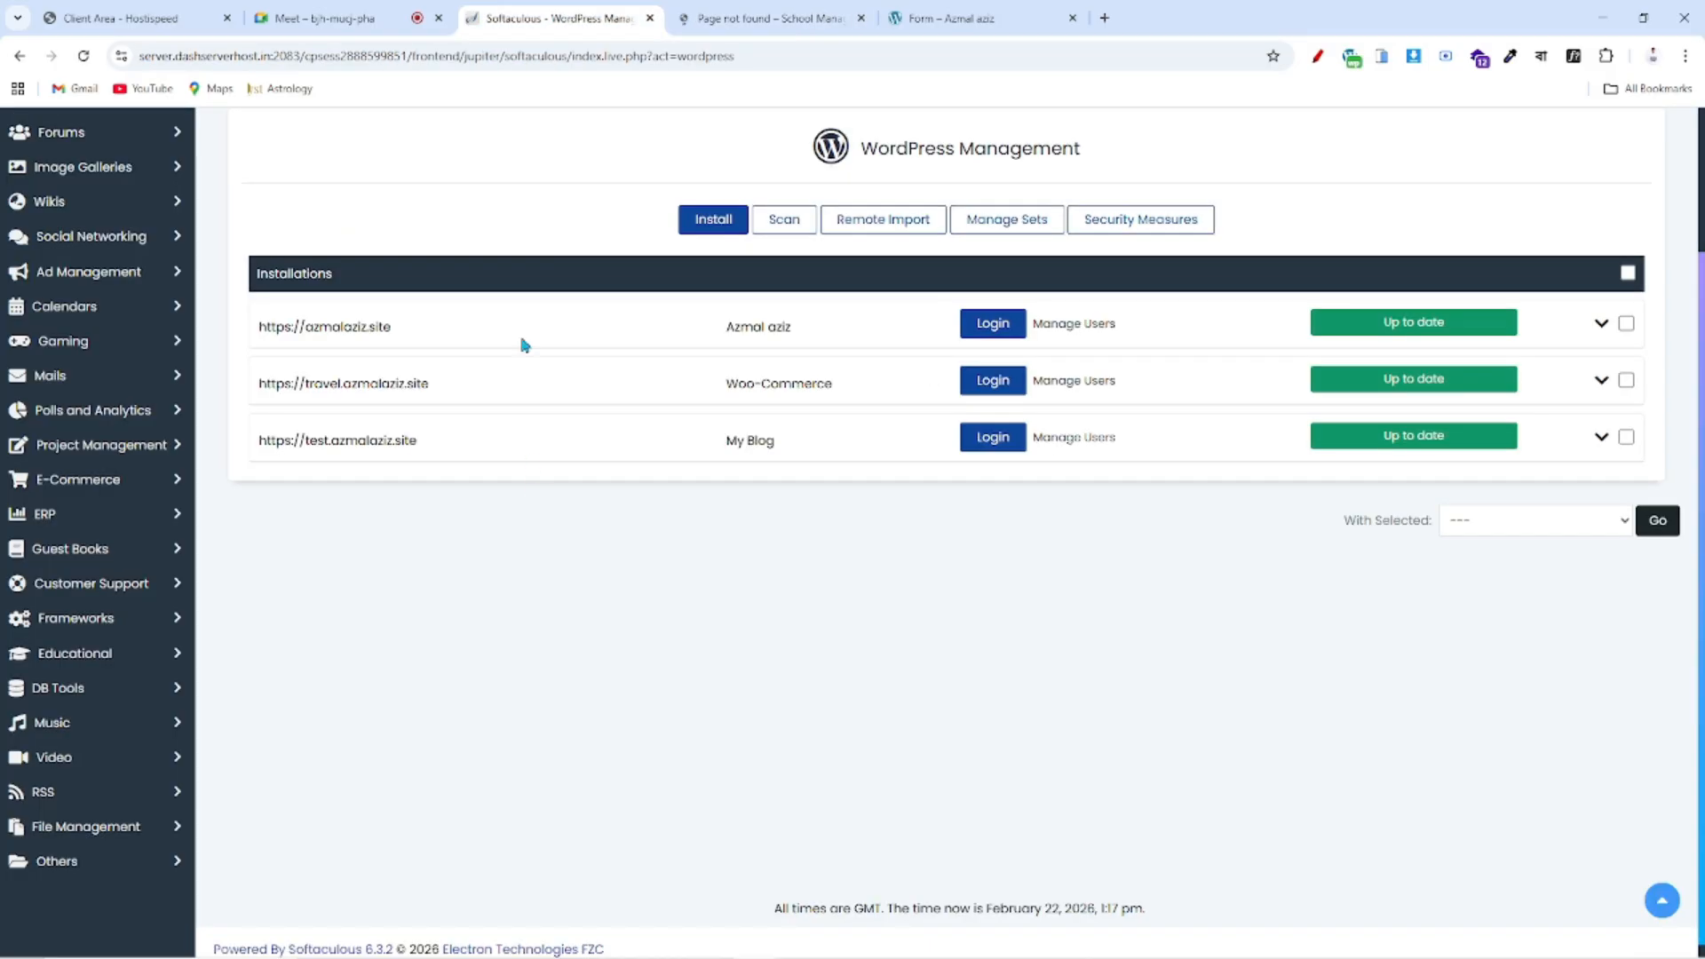
click(688, 19)
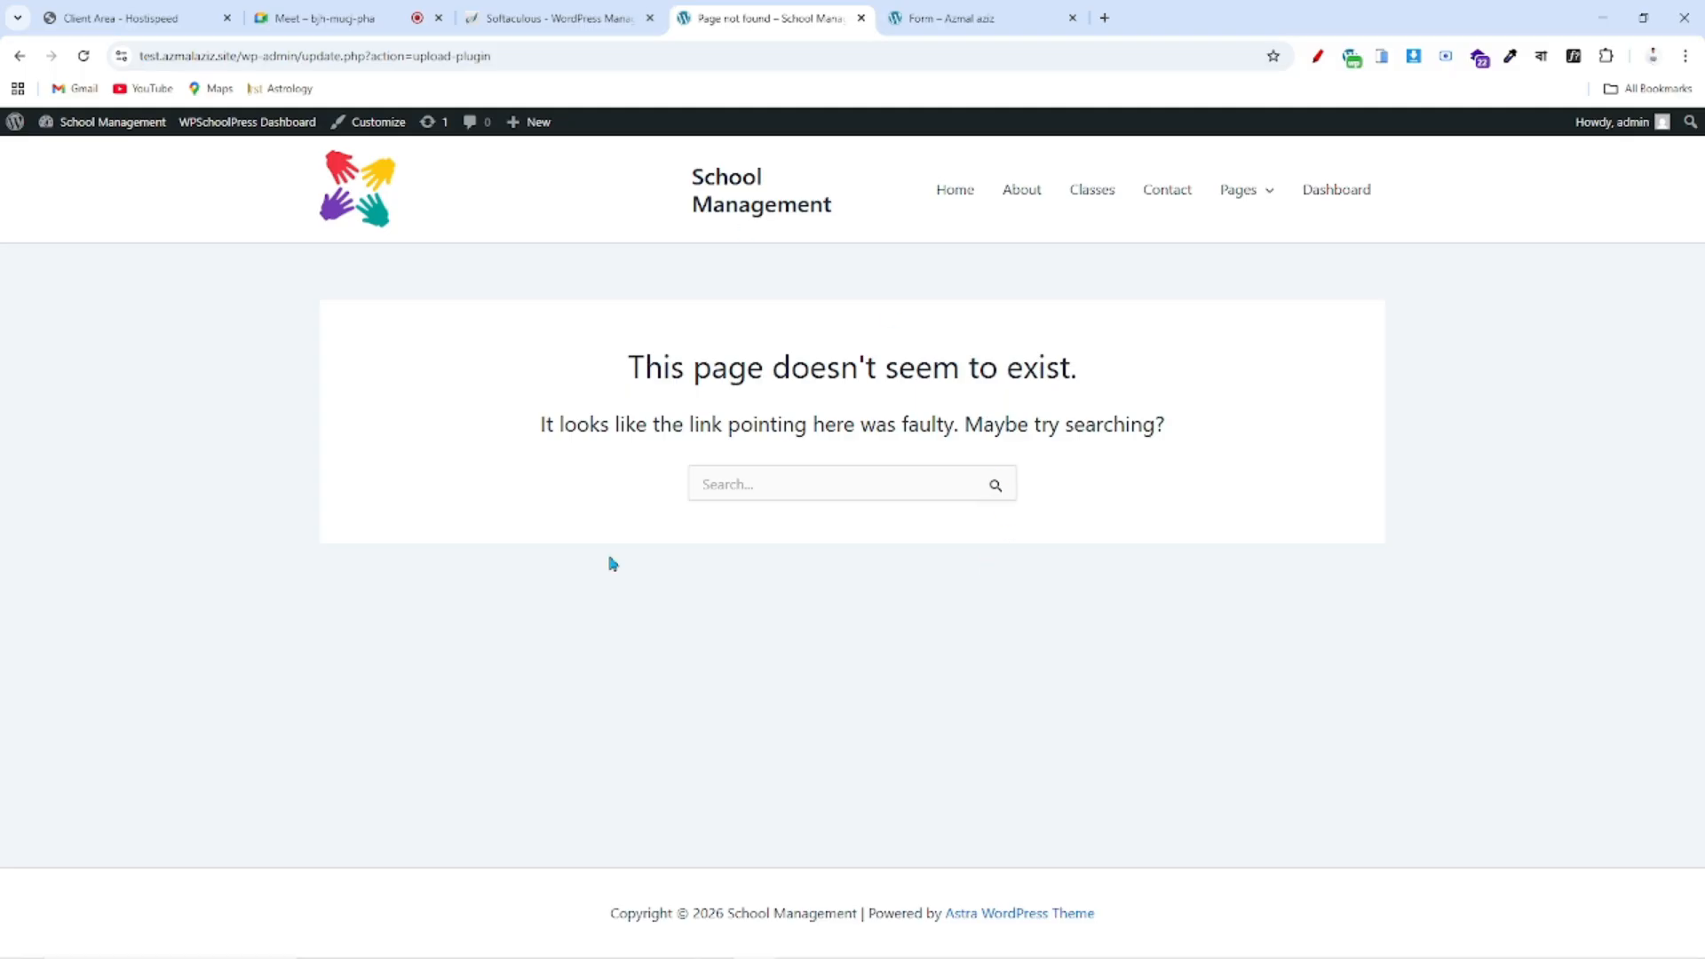
click(545, 15)
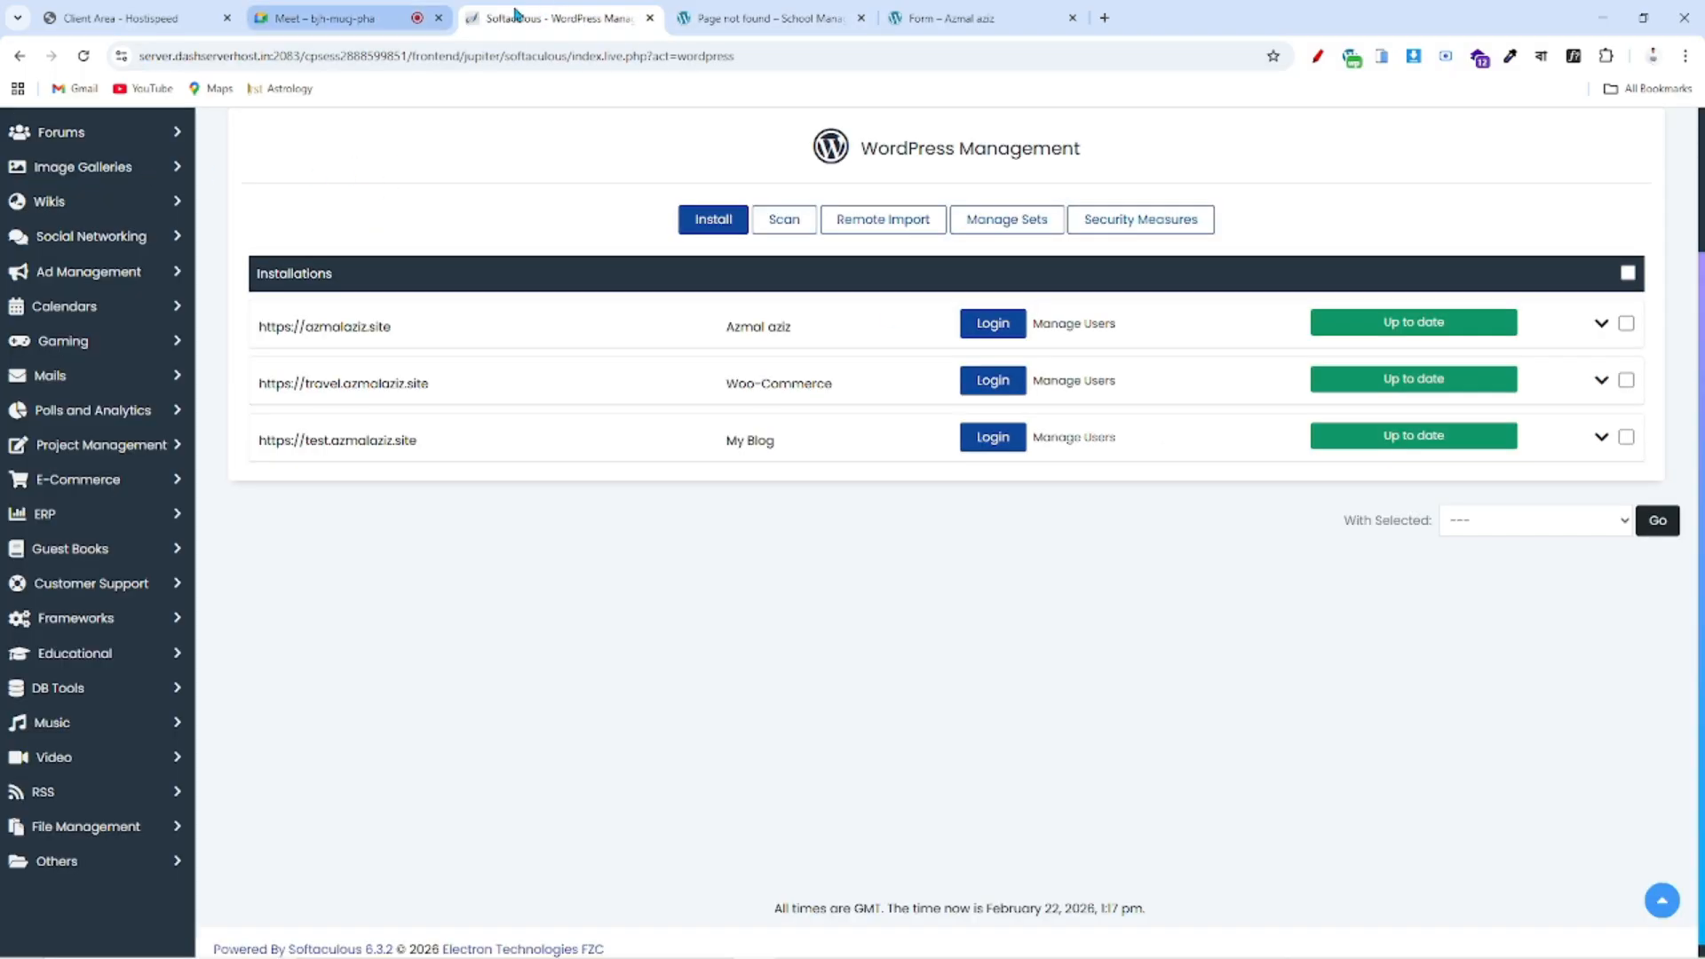
click(133, 18)
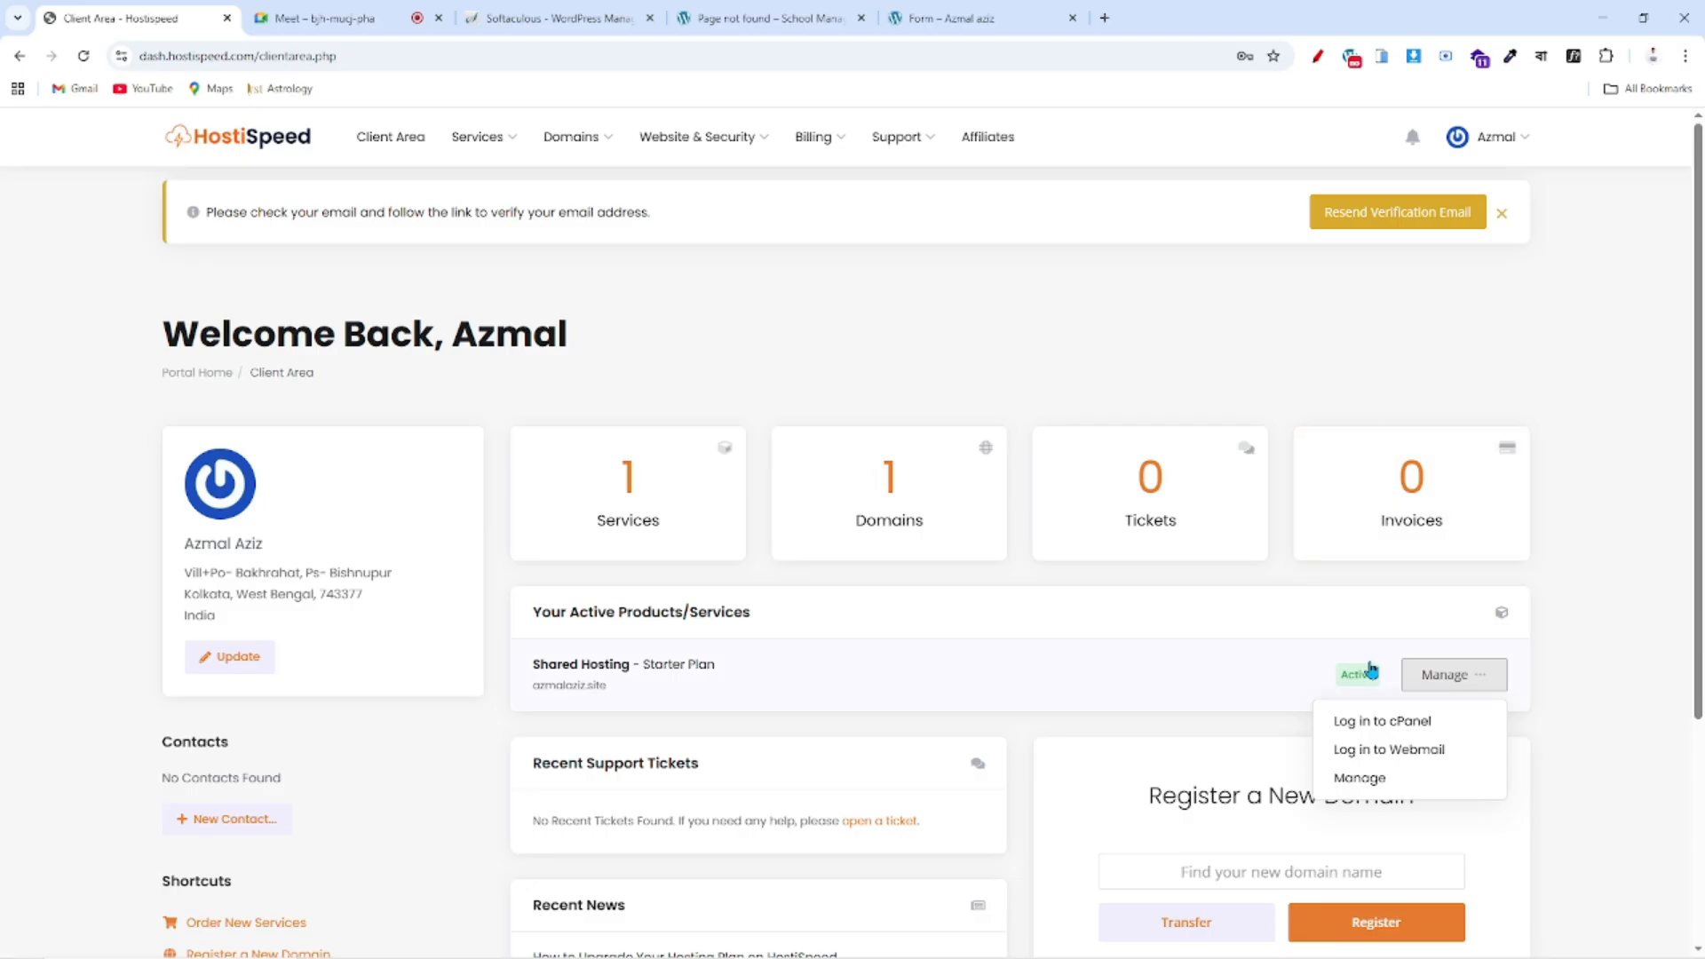
click(1394, 721)
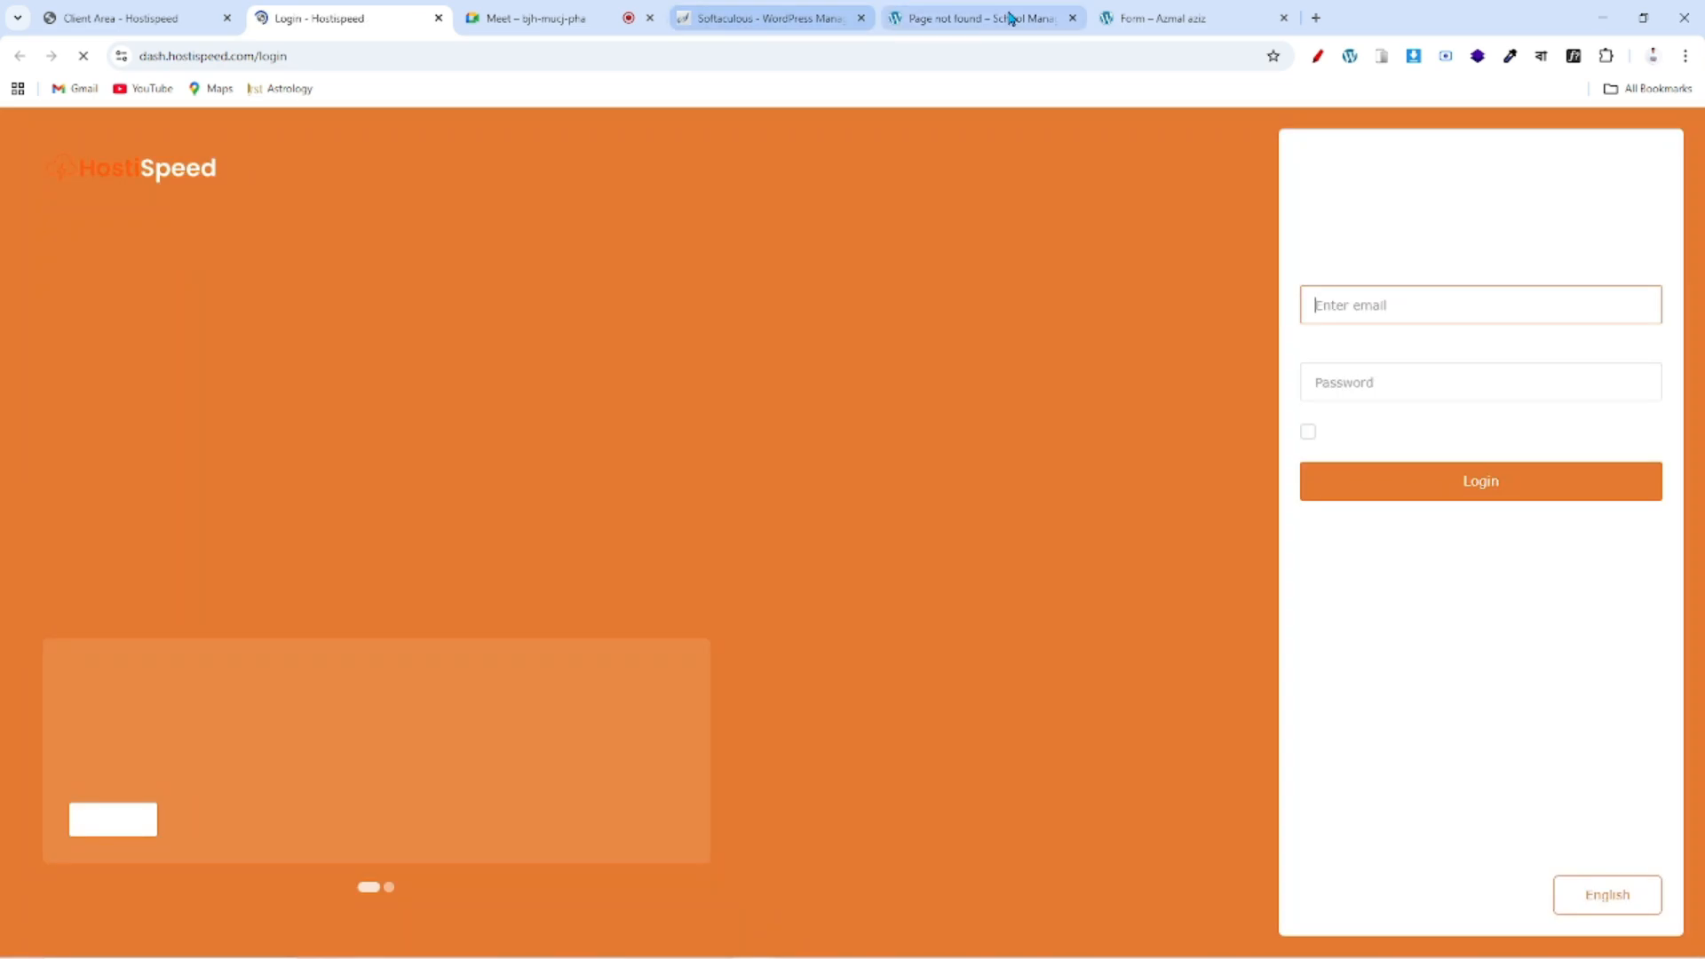
click(1009, 15)
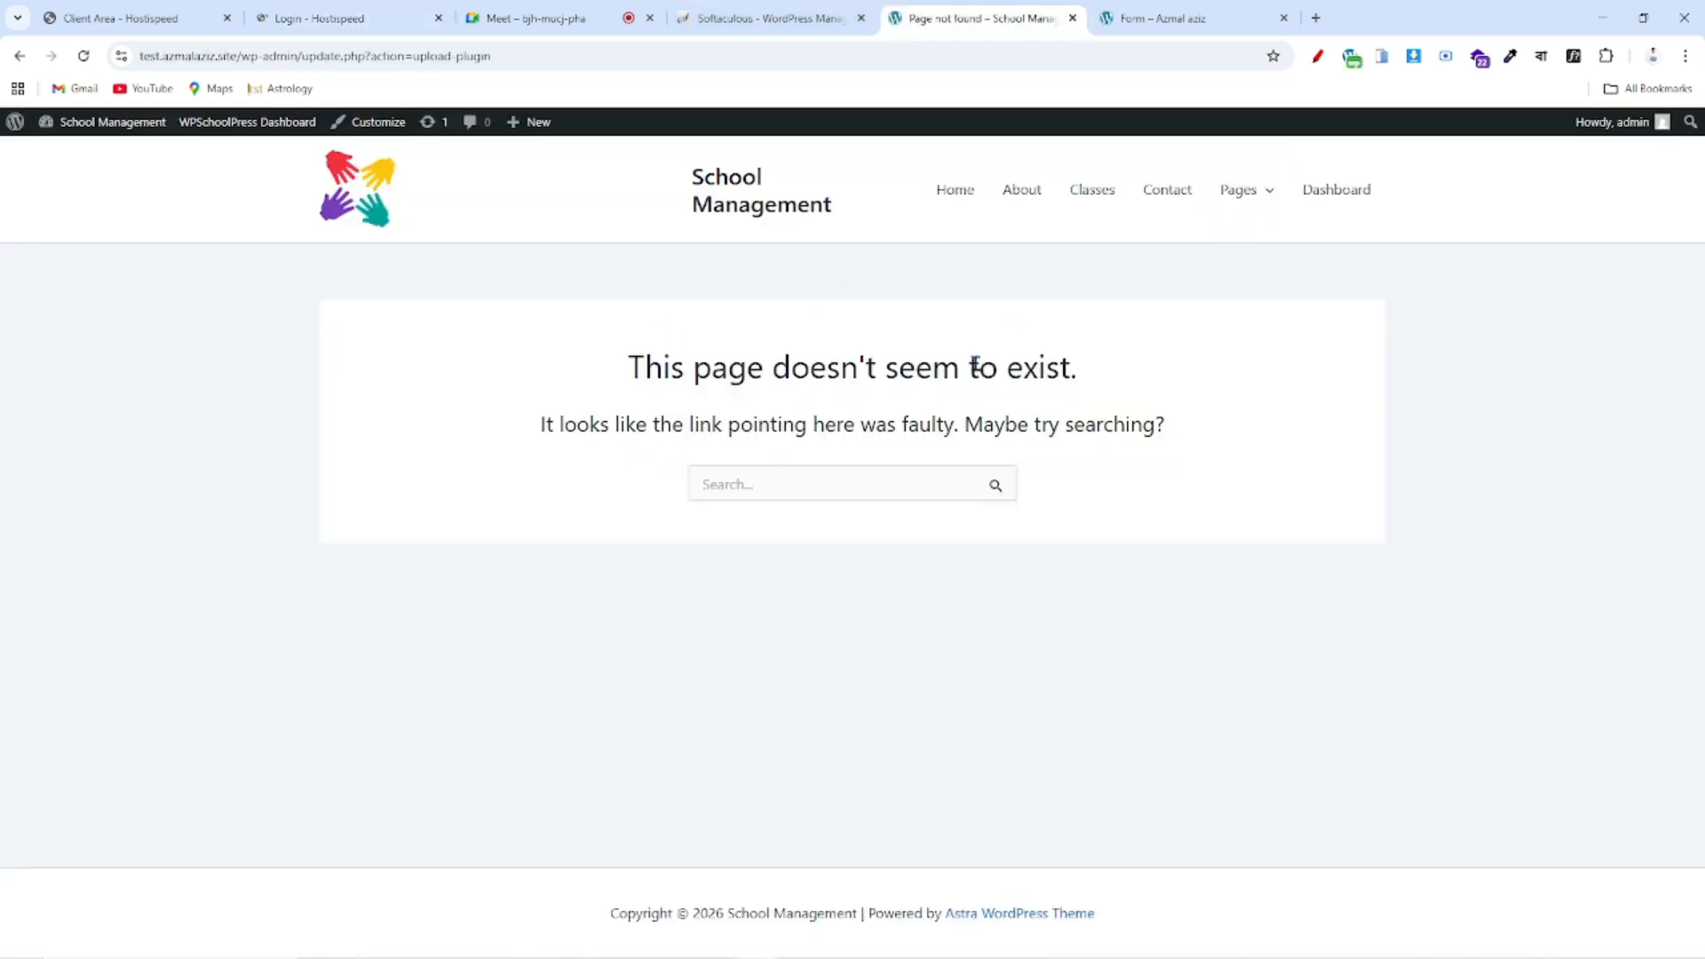
click(307, 18)
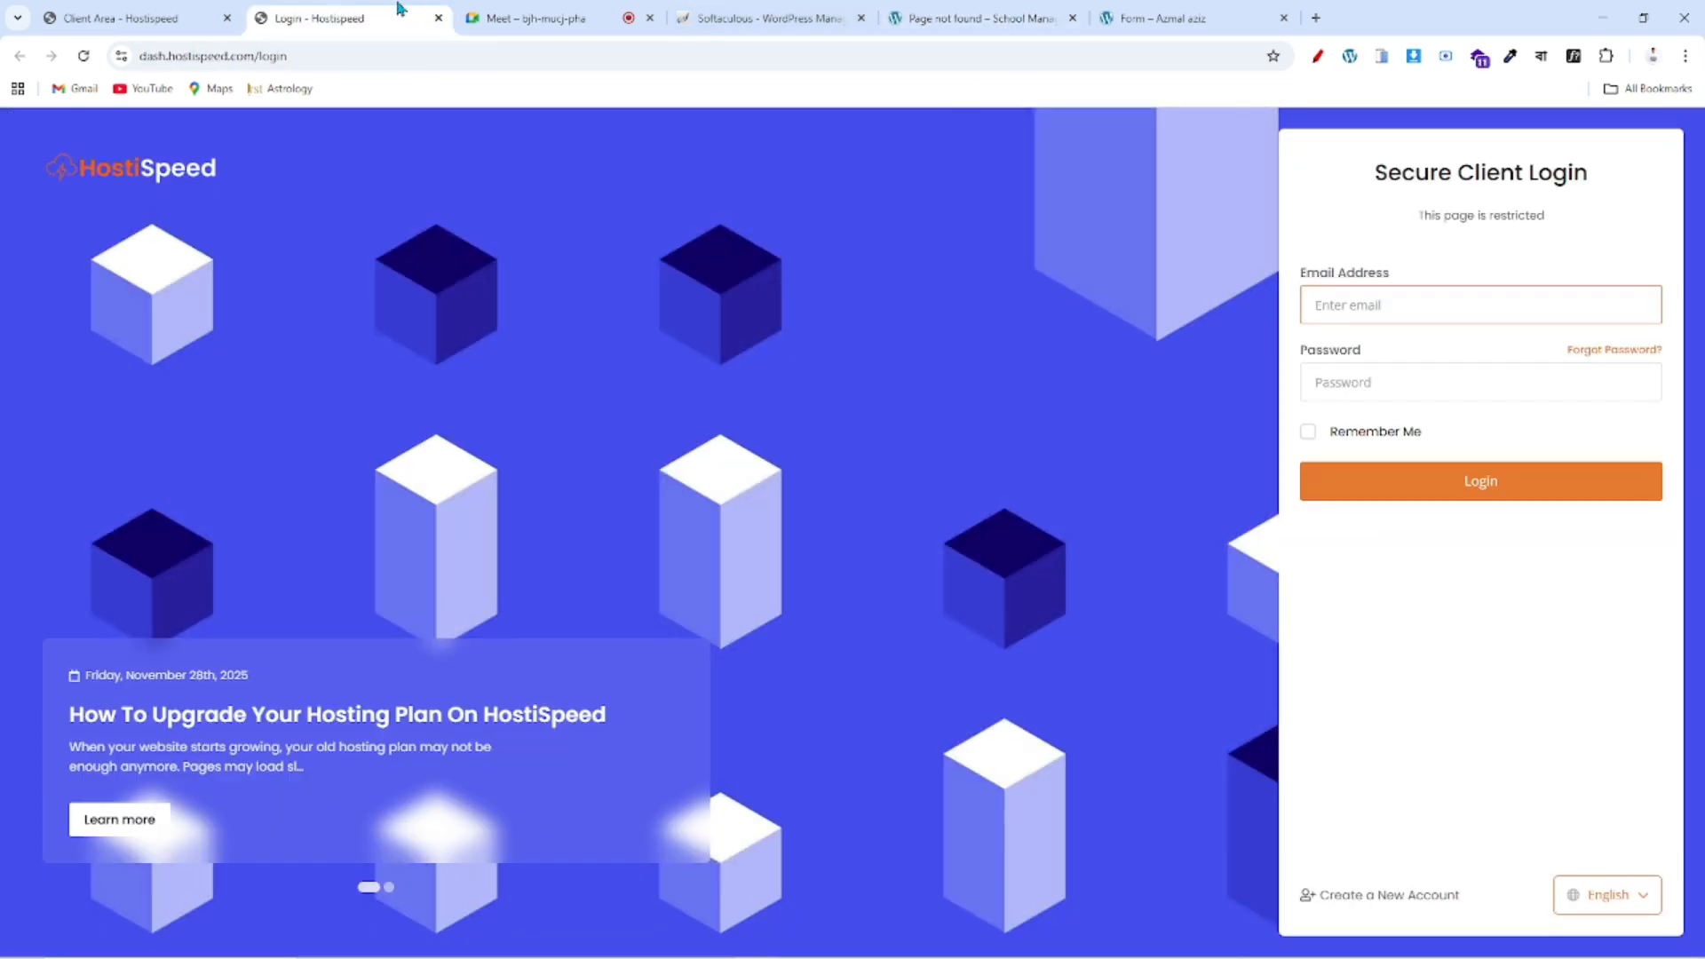
- Go from Softaculous to the main cPanel tools page and find and open ModSecurity
click(585, 27)
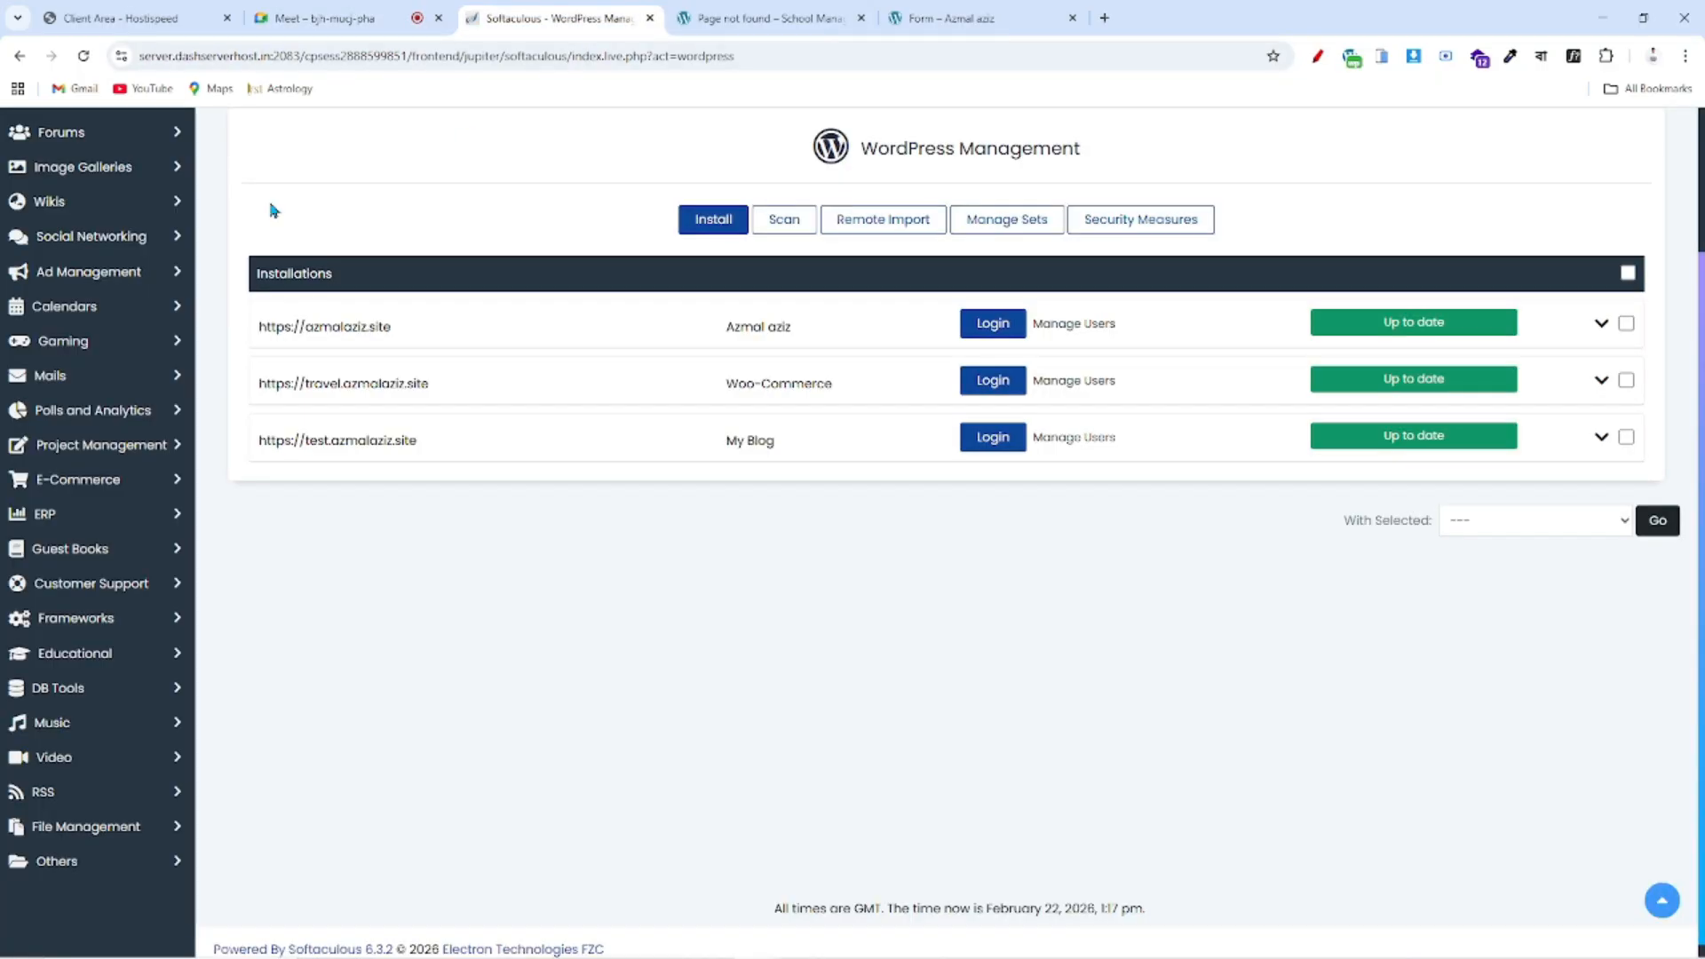
scroll(85, 135, up, 2)
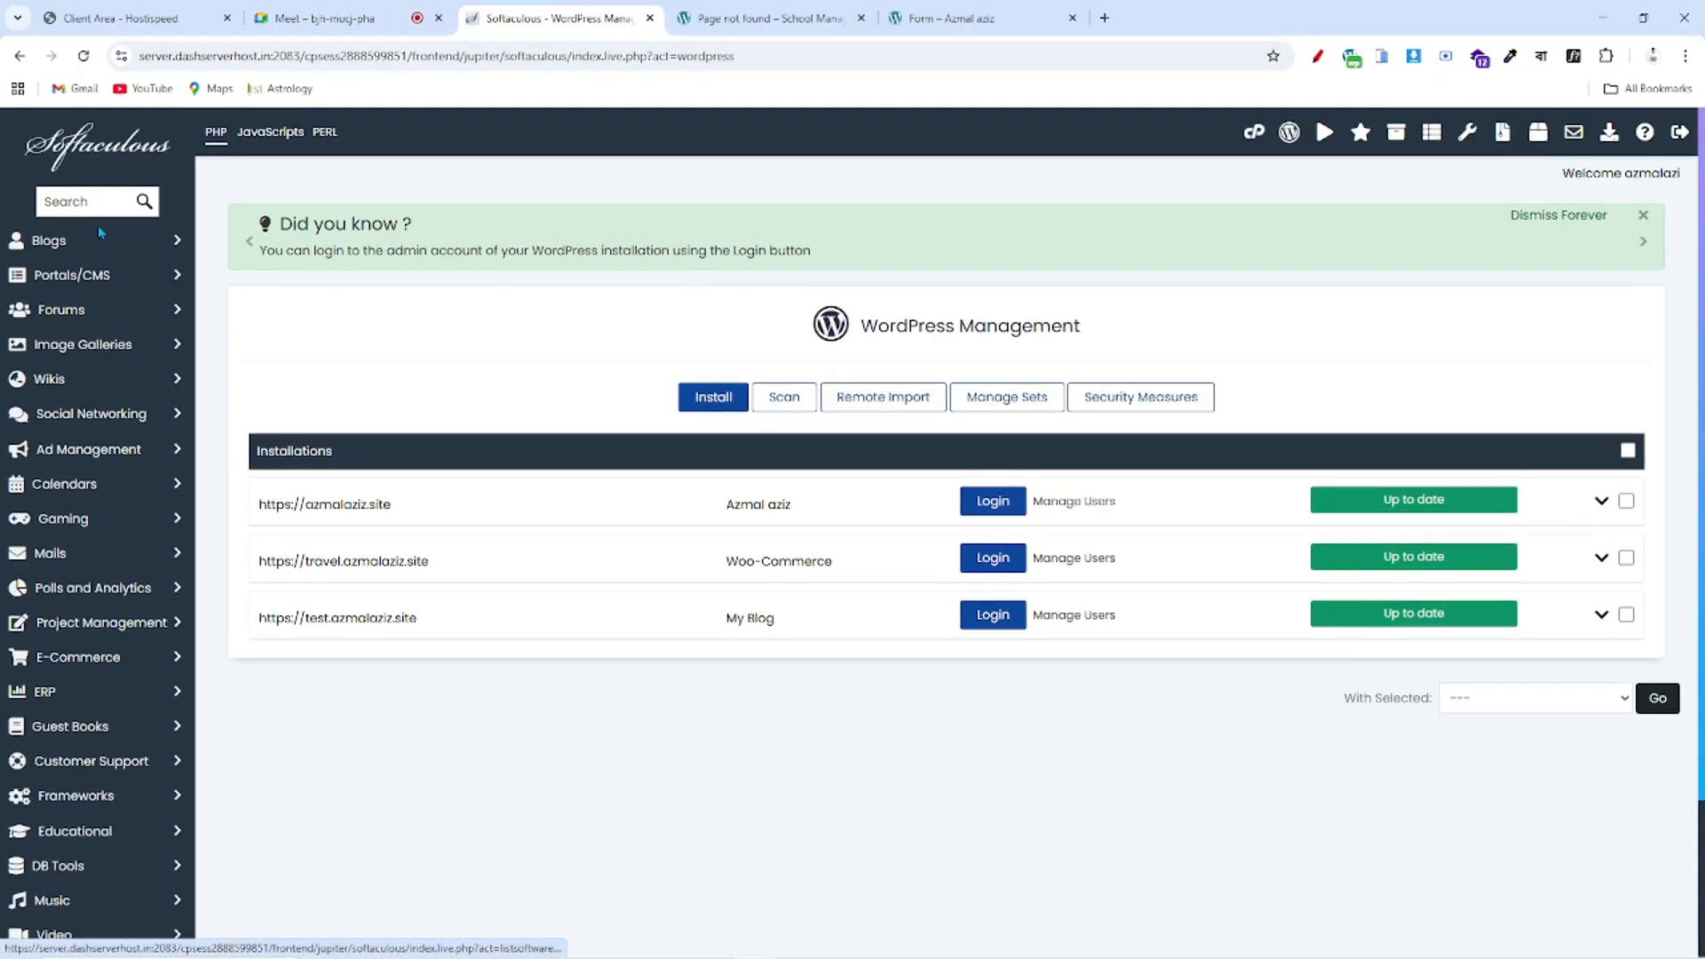
click(97, 150)
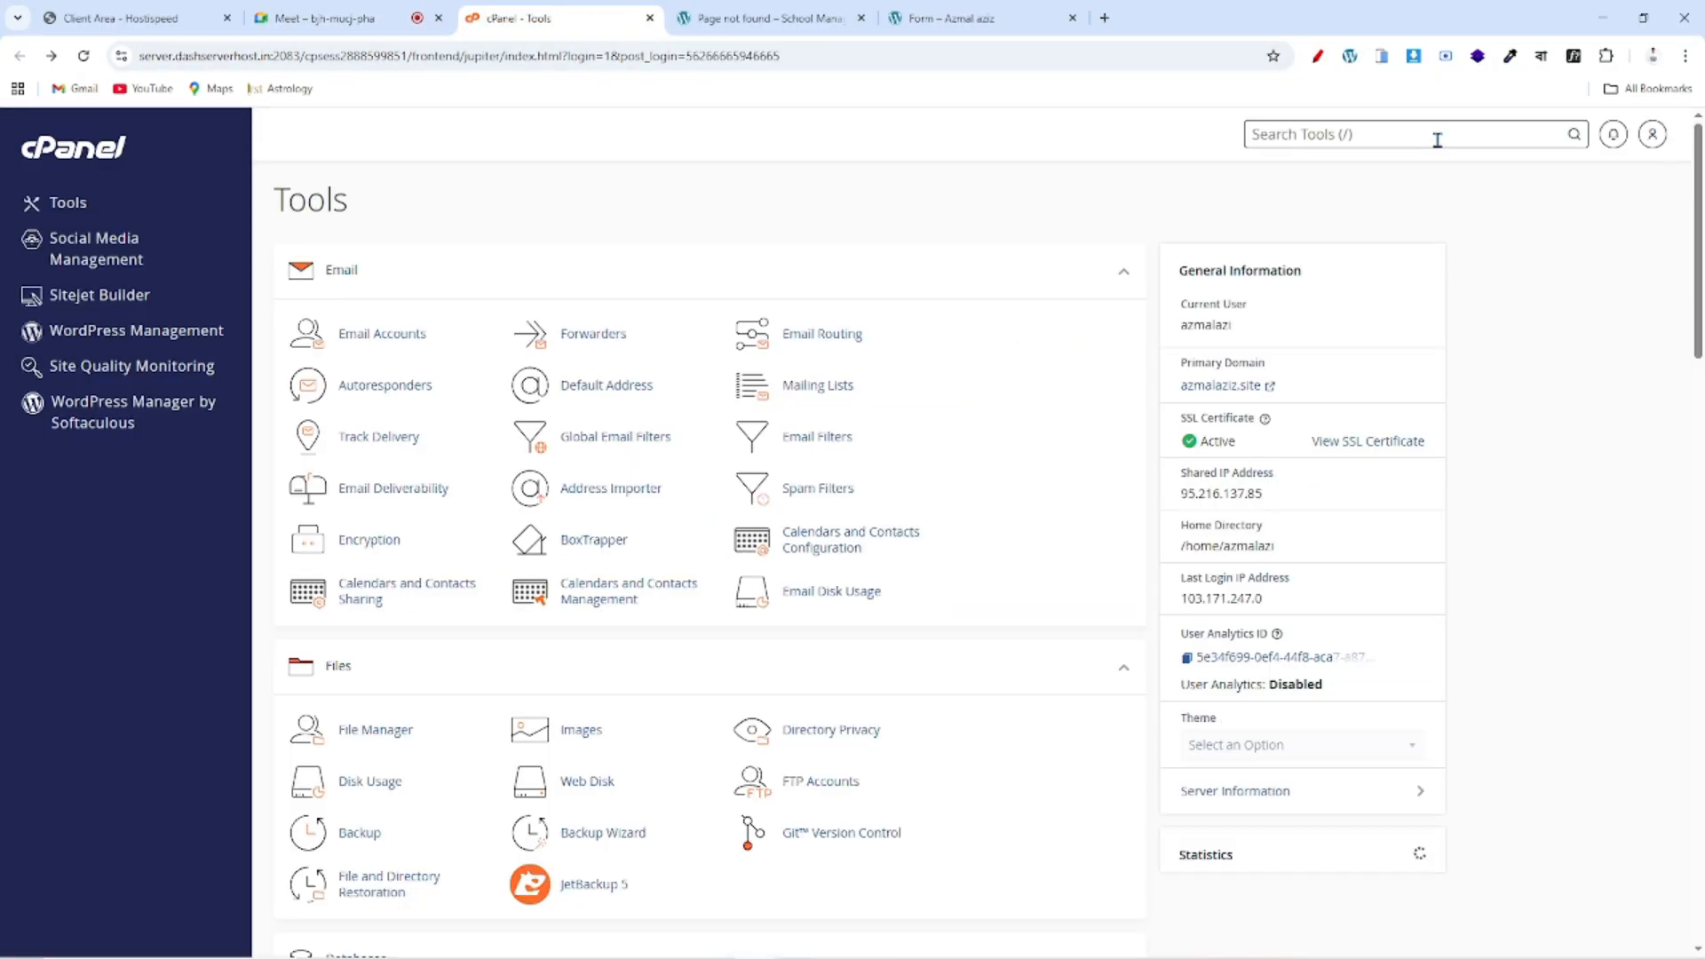
click(1435, 135)
text(mod)
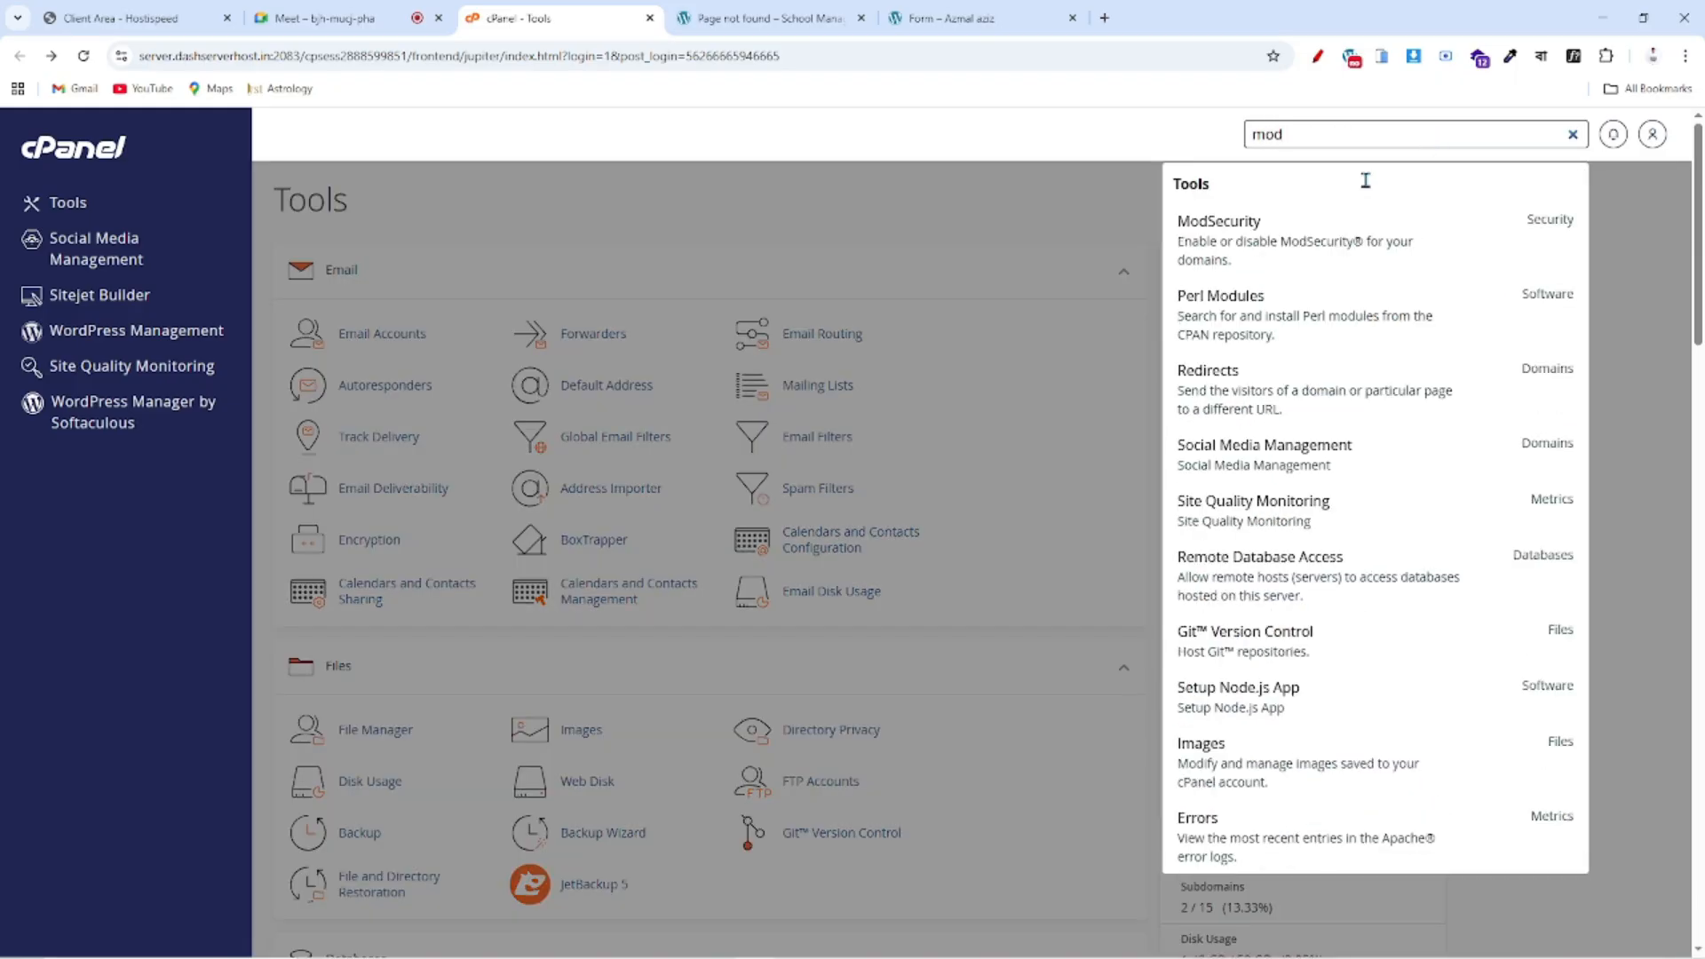
click(1290, 244)
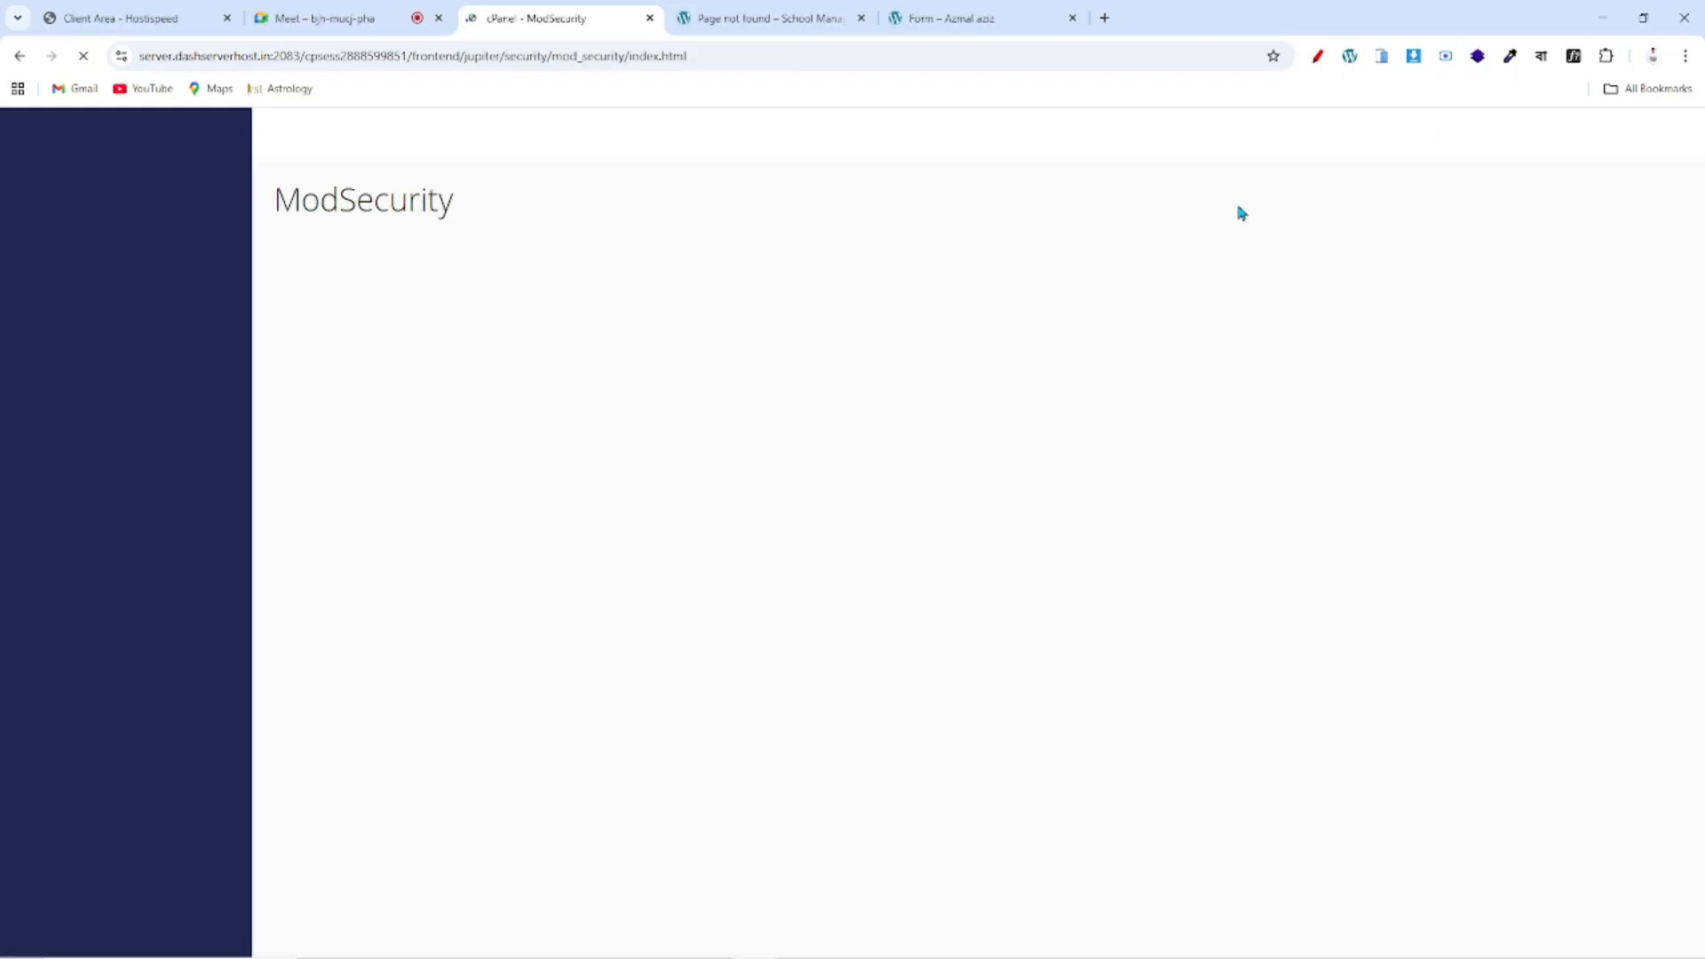
- Reopen ModSecurity through the cPanel tool search and turn it off for test.azmalaziz.site
click(916, 14)
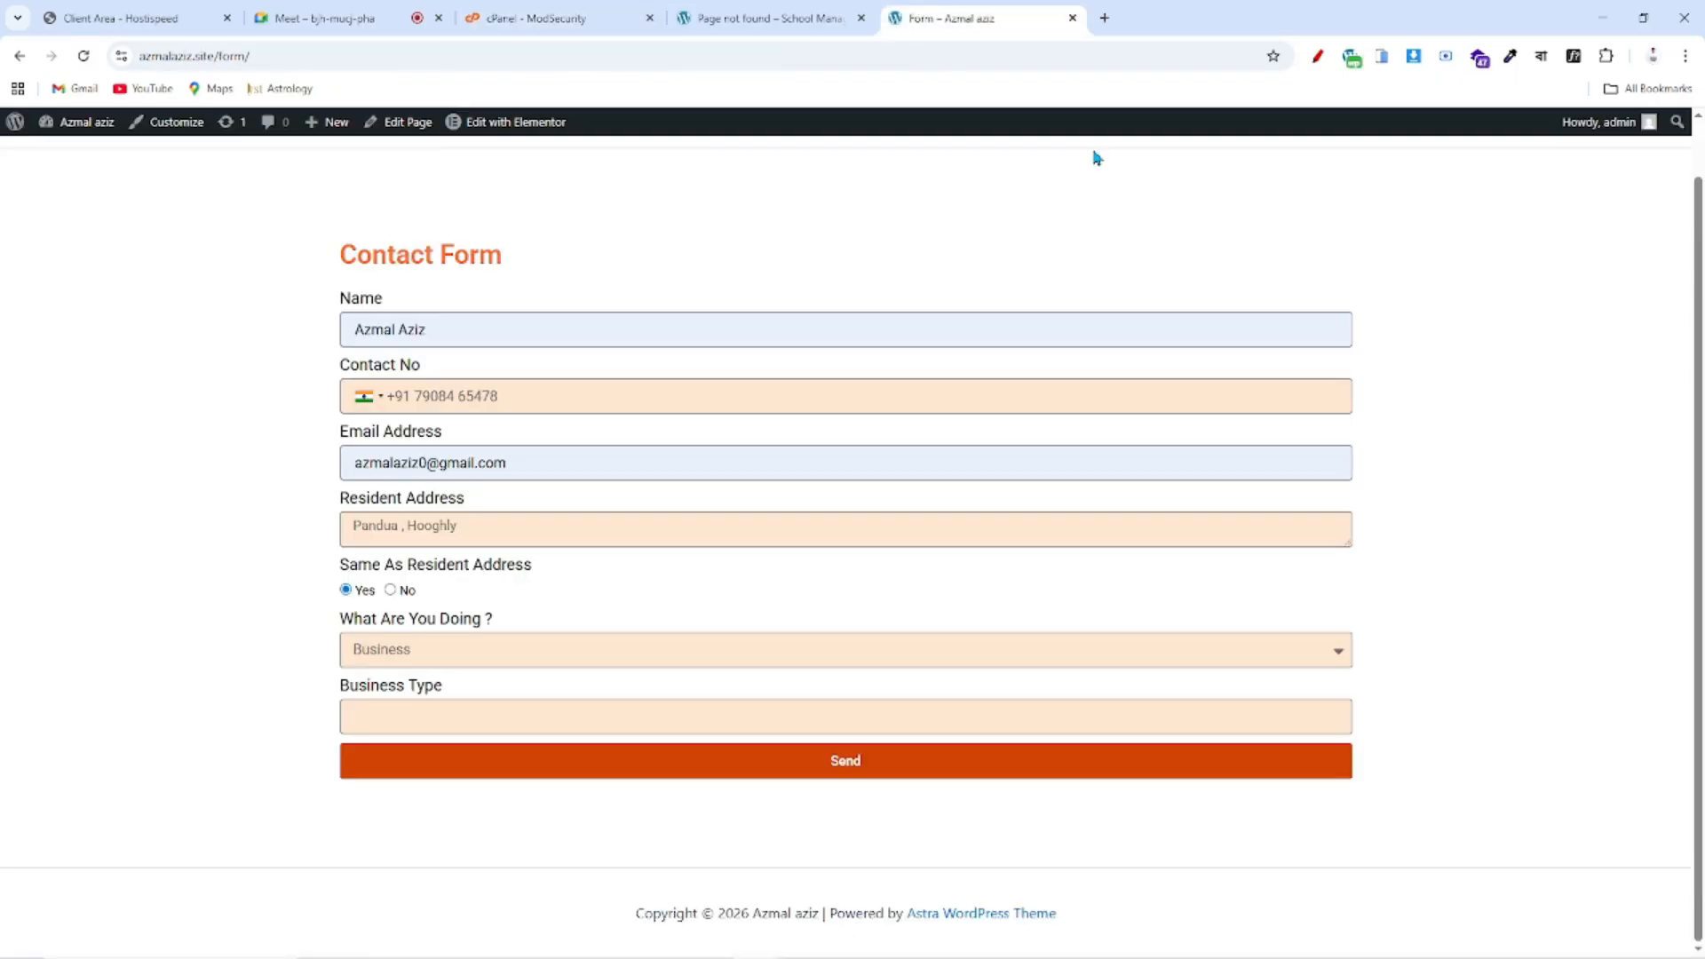
click(787, 20)
click(526, 14)
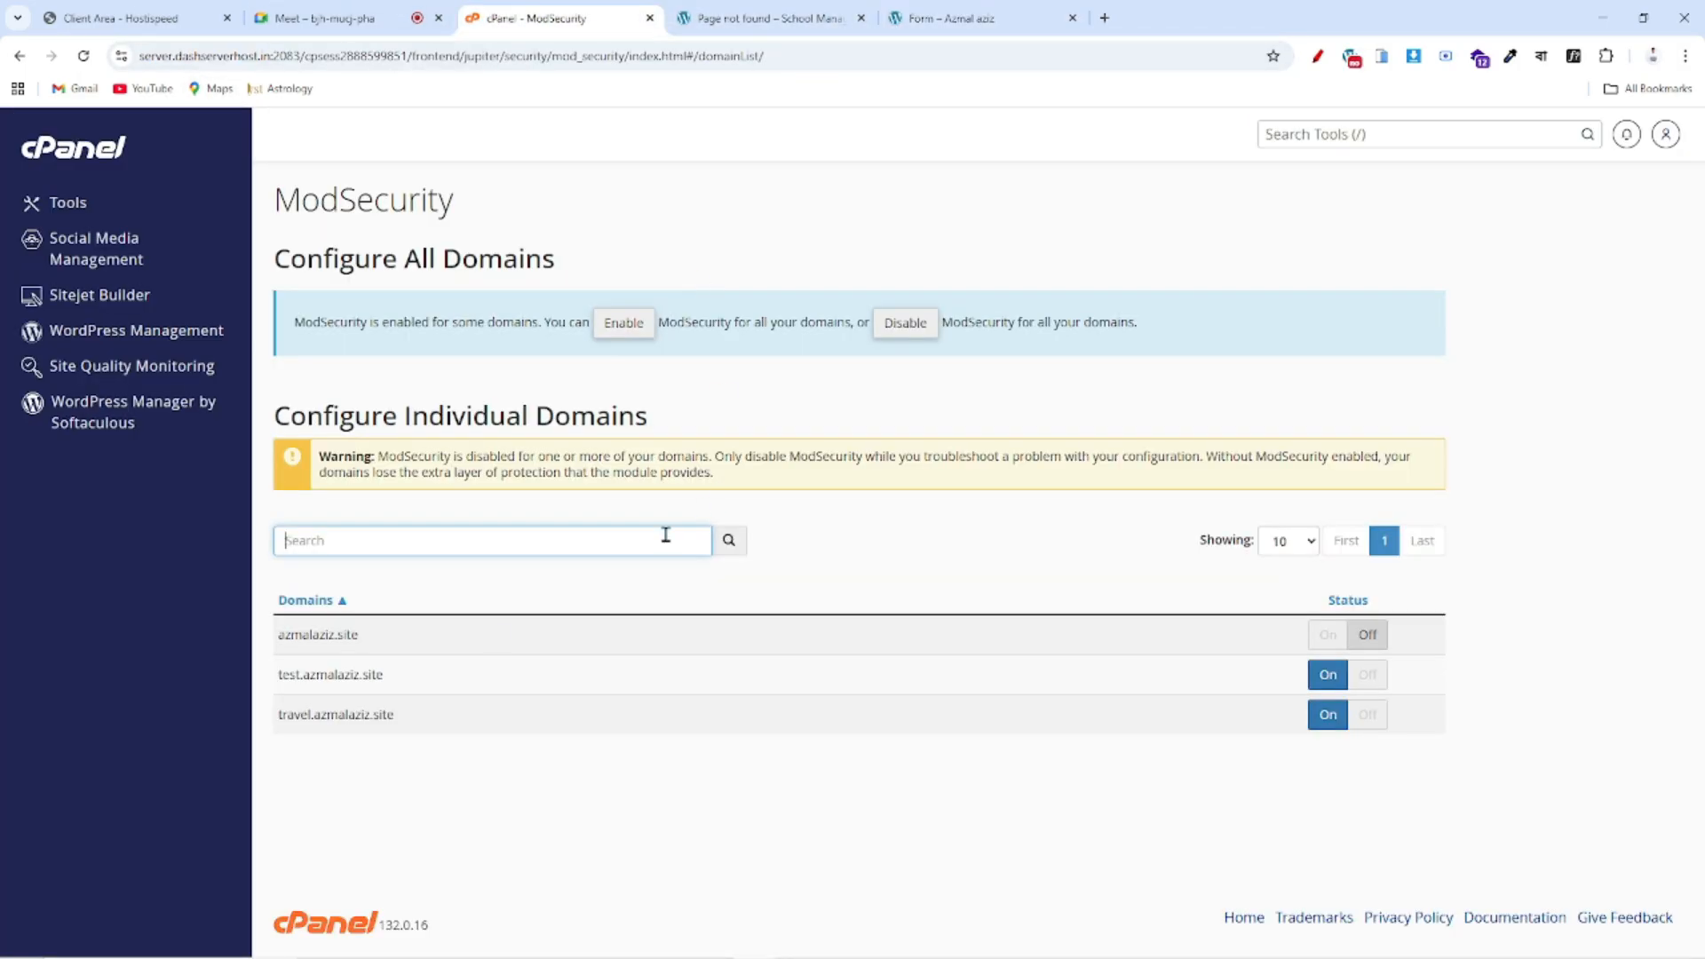
click(1320, 136)
text(mod)
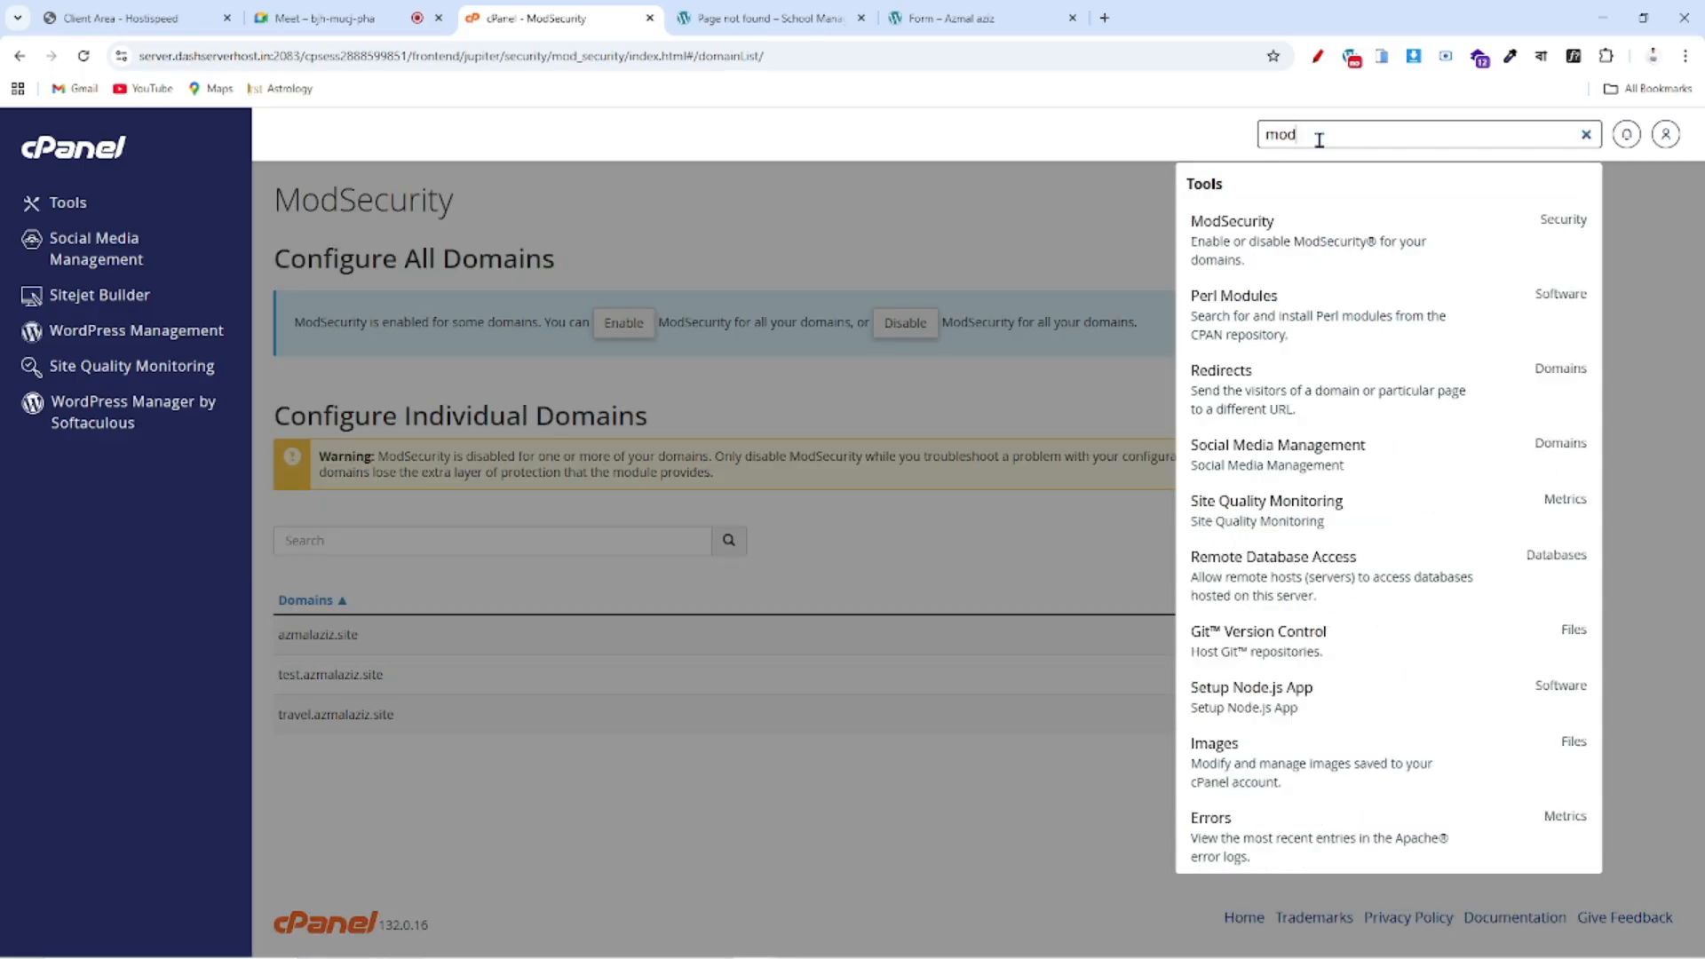
click(1268, 238)
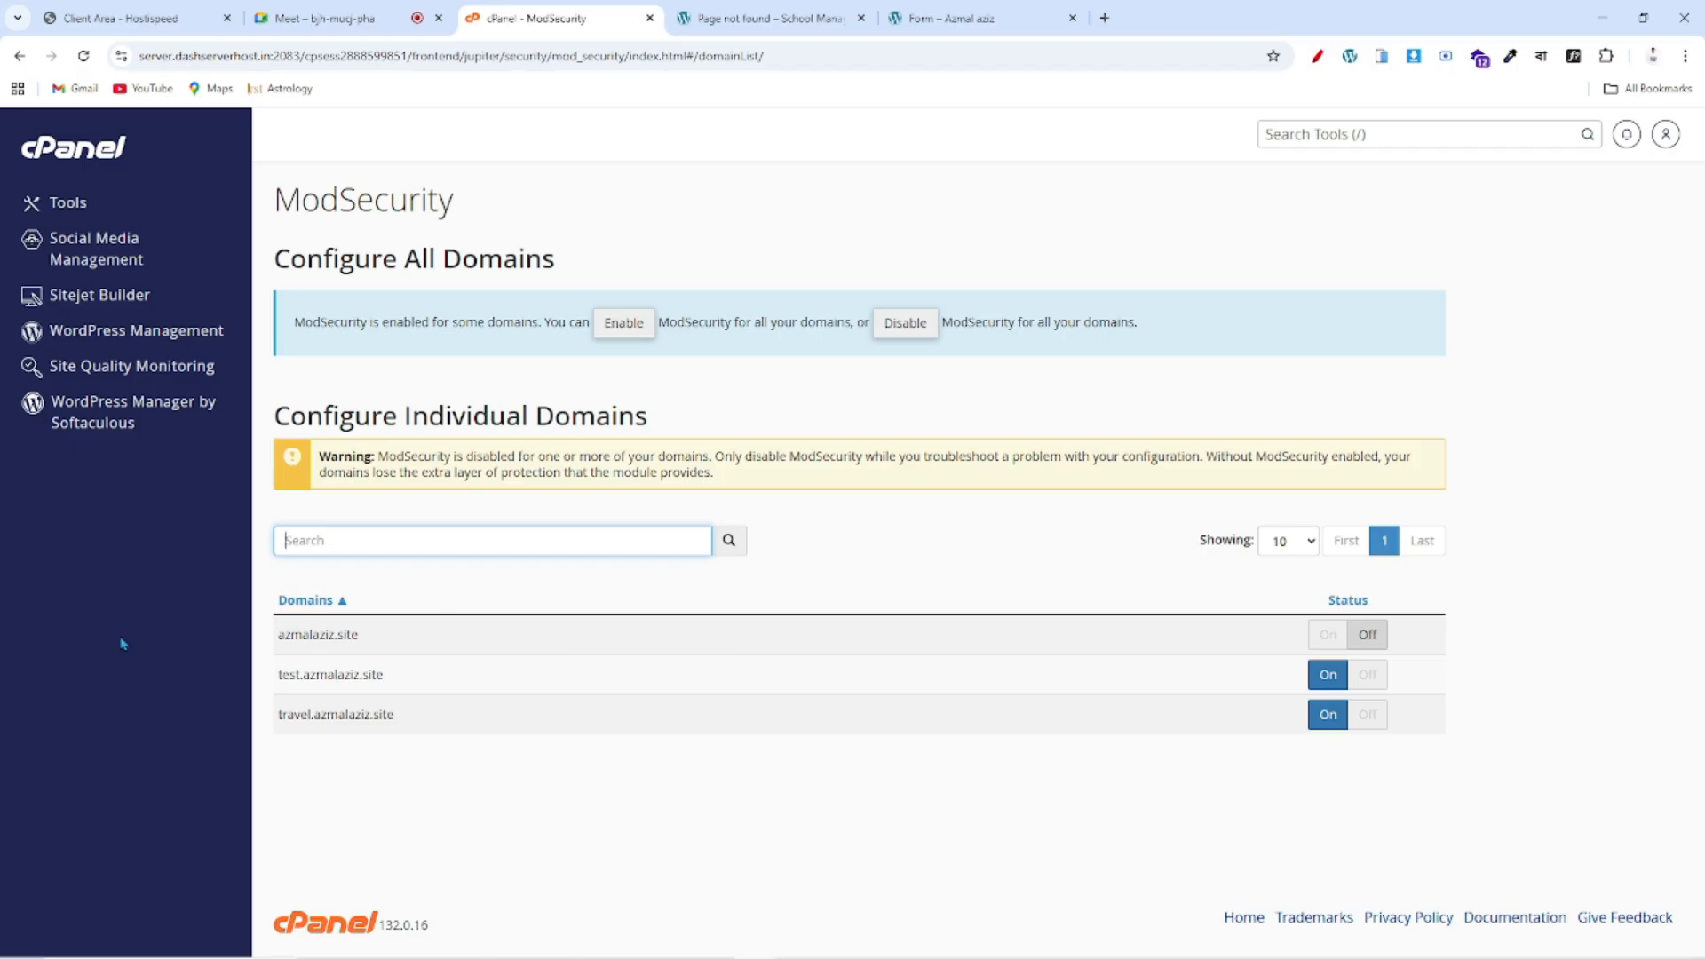
click(1369, 677)
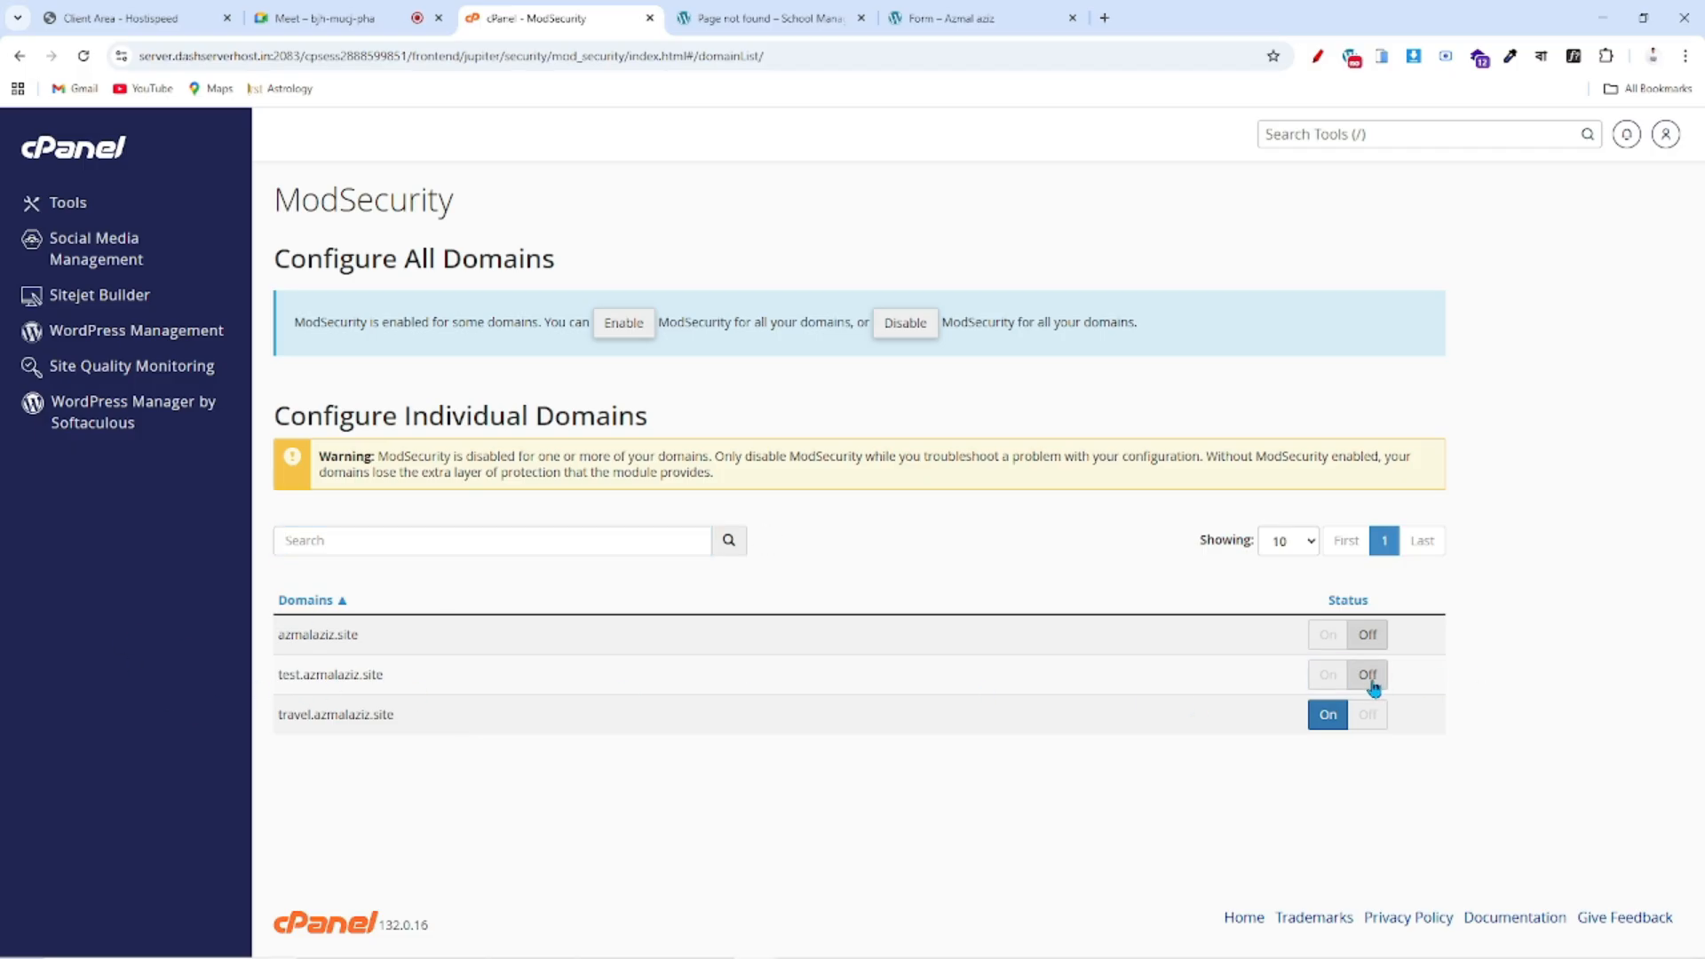
- Return to the School Management site's Add Plugins page and choose elementor-pro.3.35.0.zip as the plugin file to upload
click(915, 17)
click(781, 18)
click(11, 62)
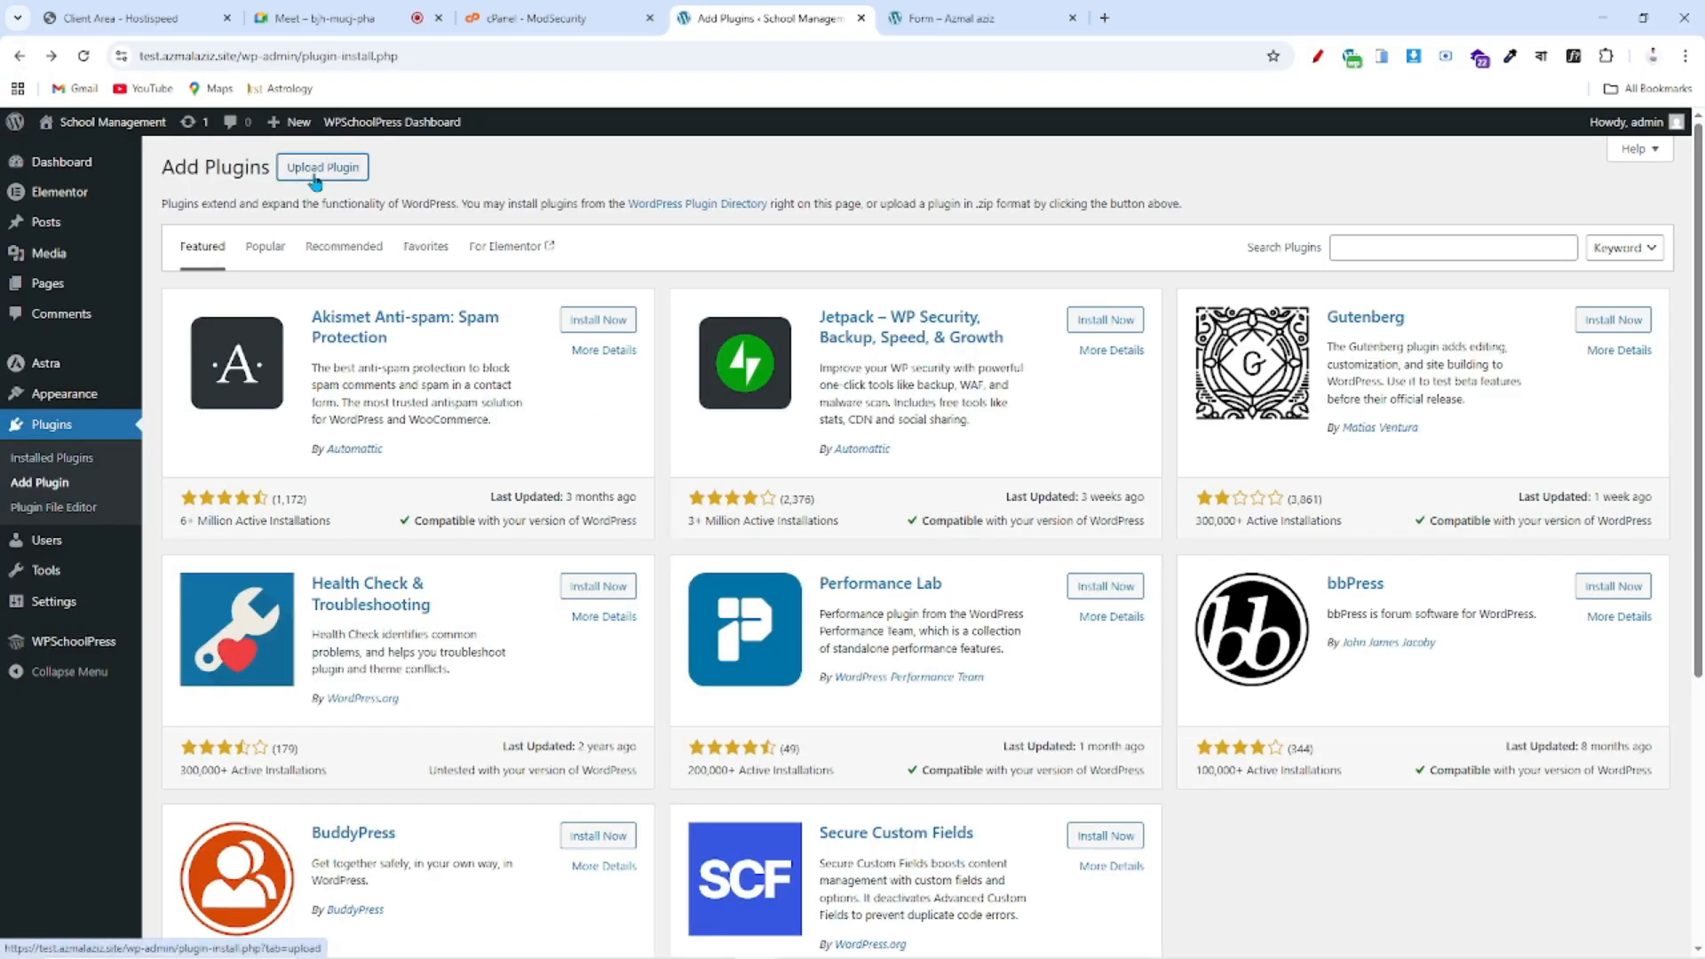
click(314, 170)
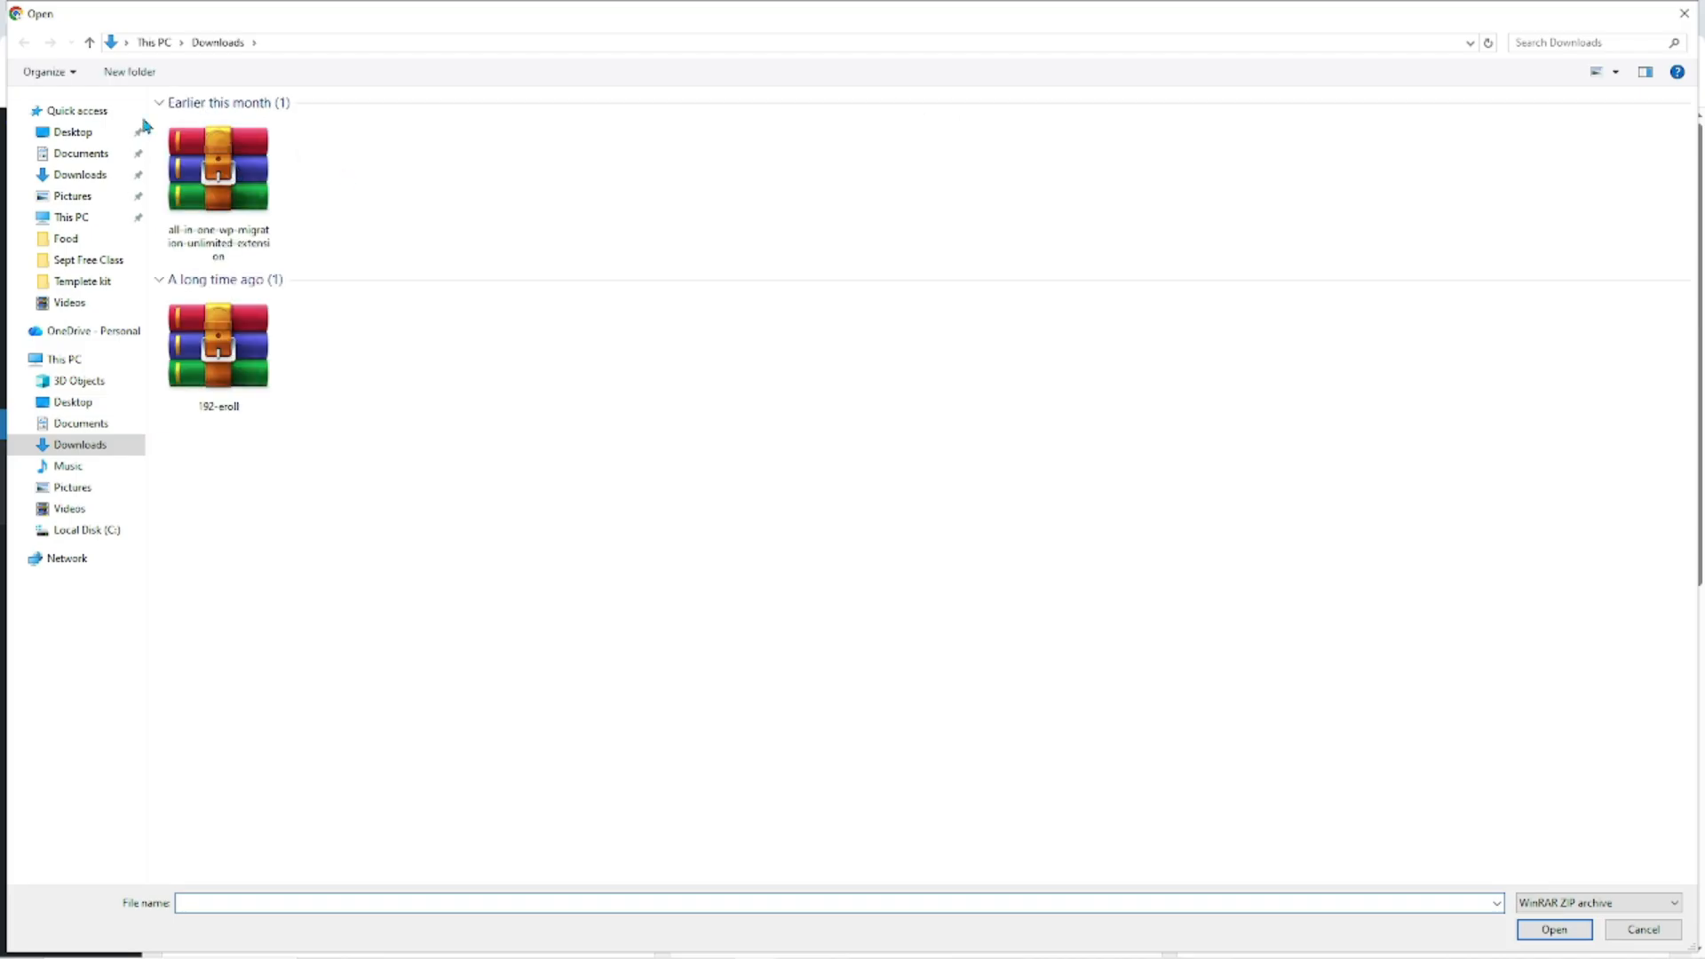
click(213, 166)
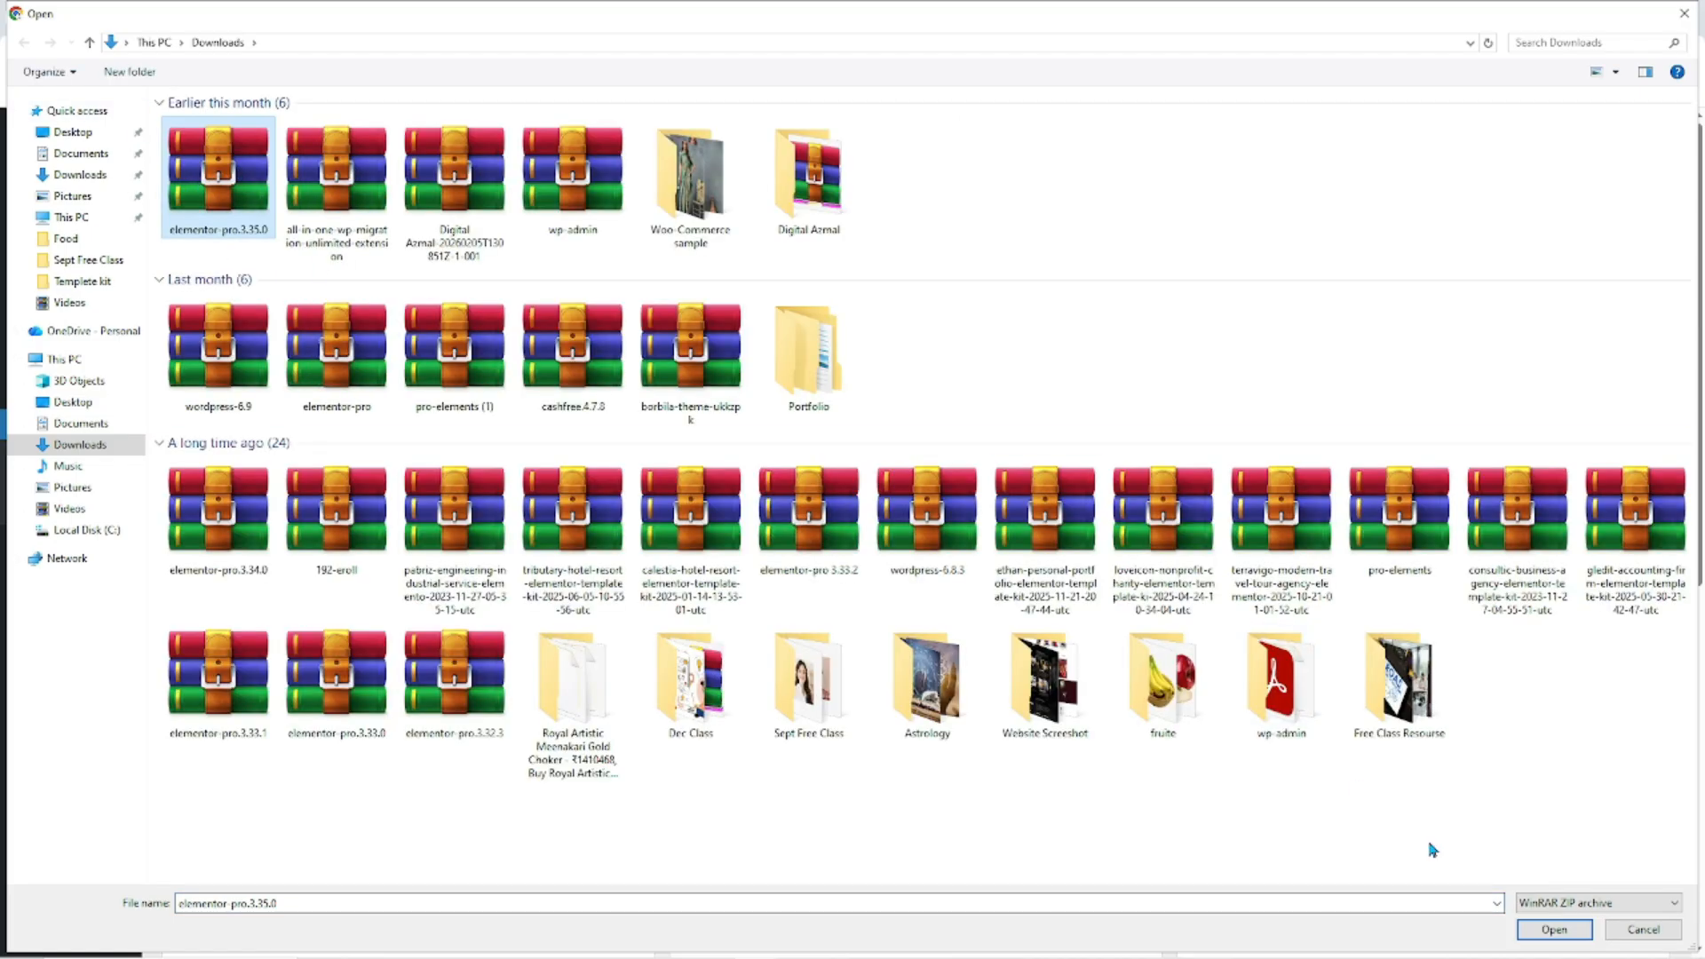
click(1547, 926)
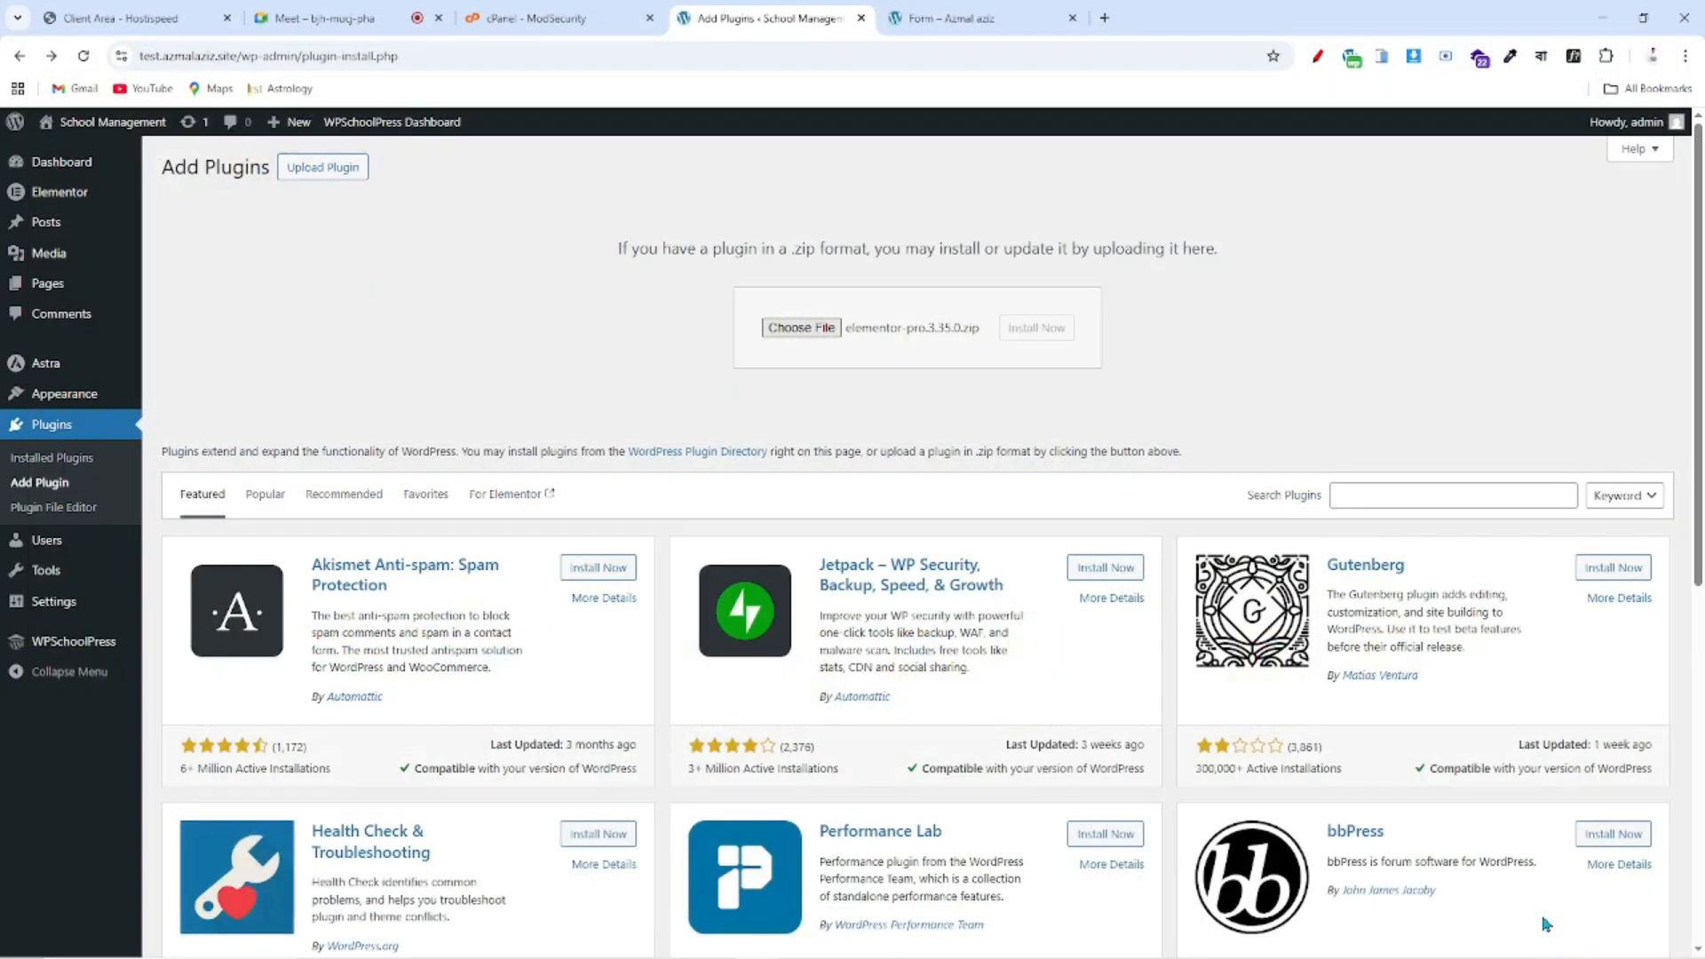
- Upload elementor-pro.3.35.0.zip from a freshly loaded Add Plugins page, then install and activate Elementor Pro
click(46, 428)
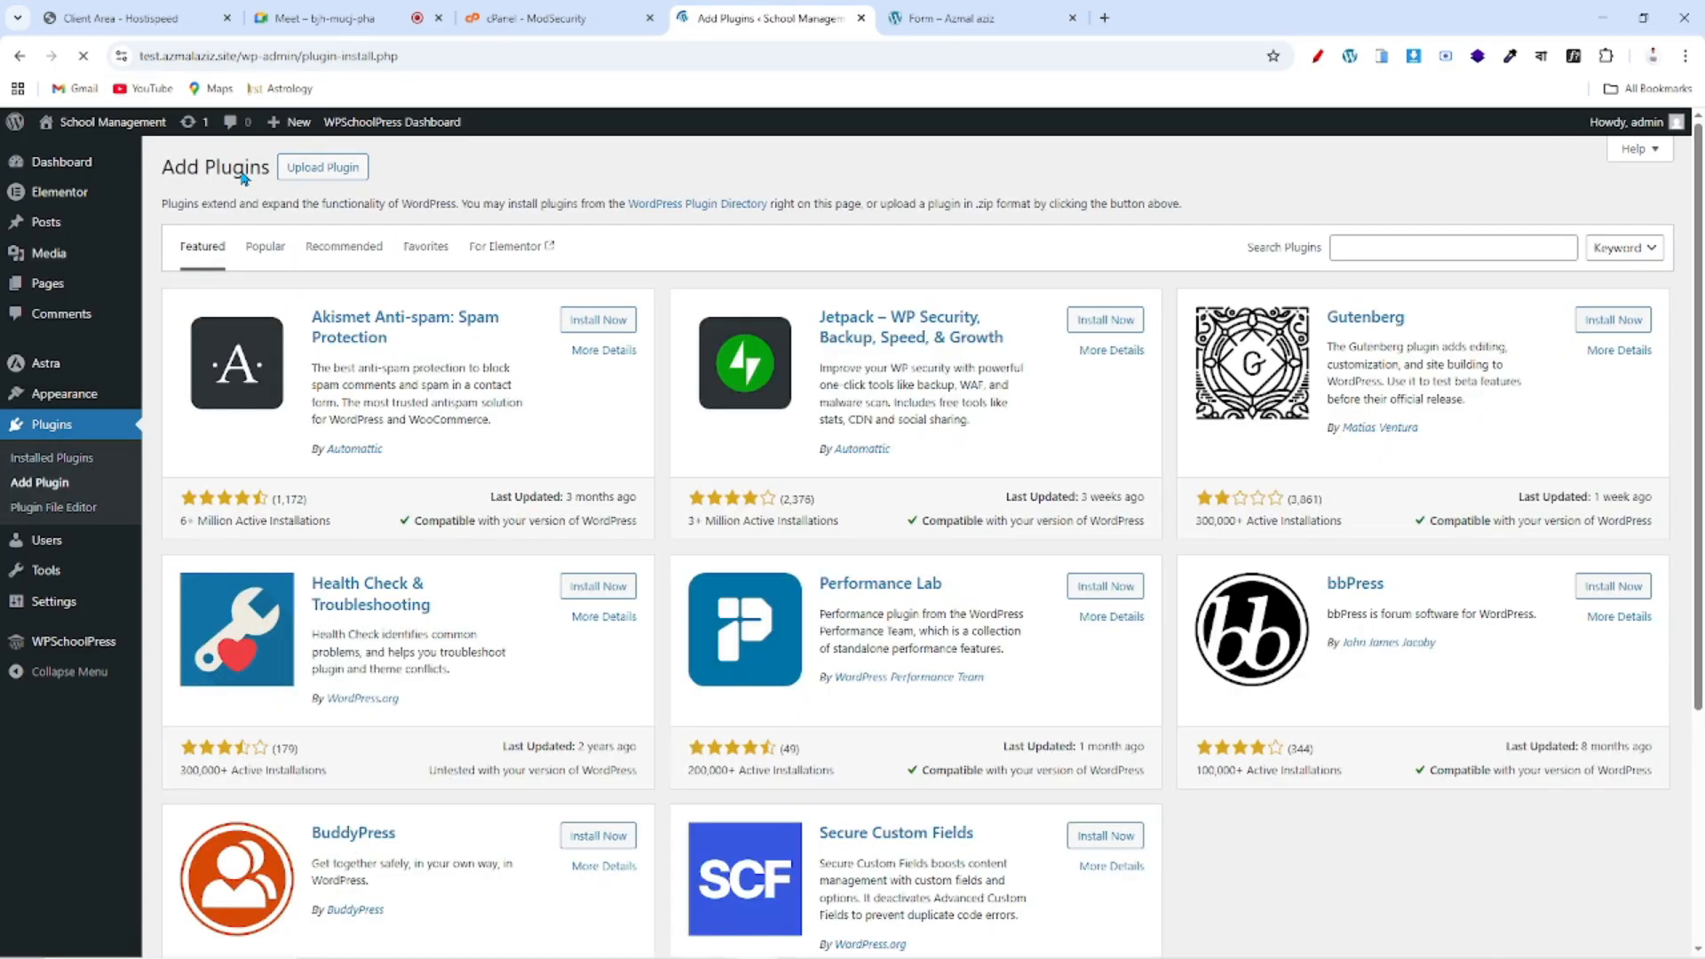
click(295, 168)
click(823, 329)
click(214, 187)
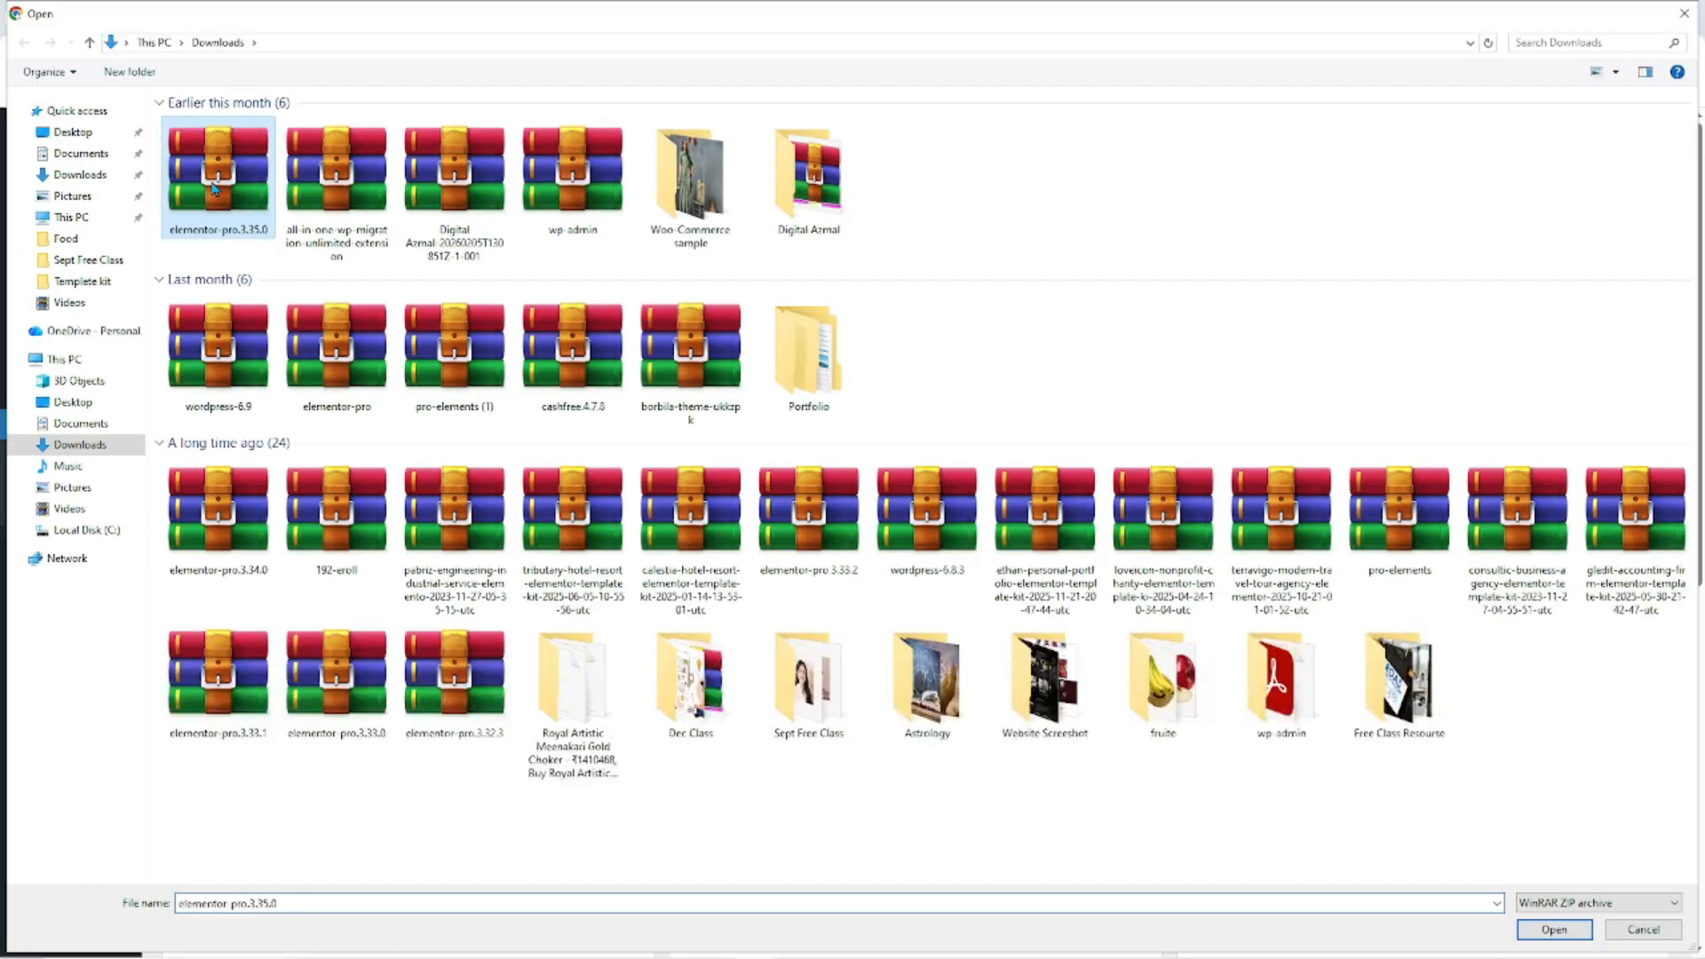
click(1554, 929)
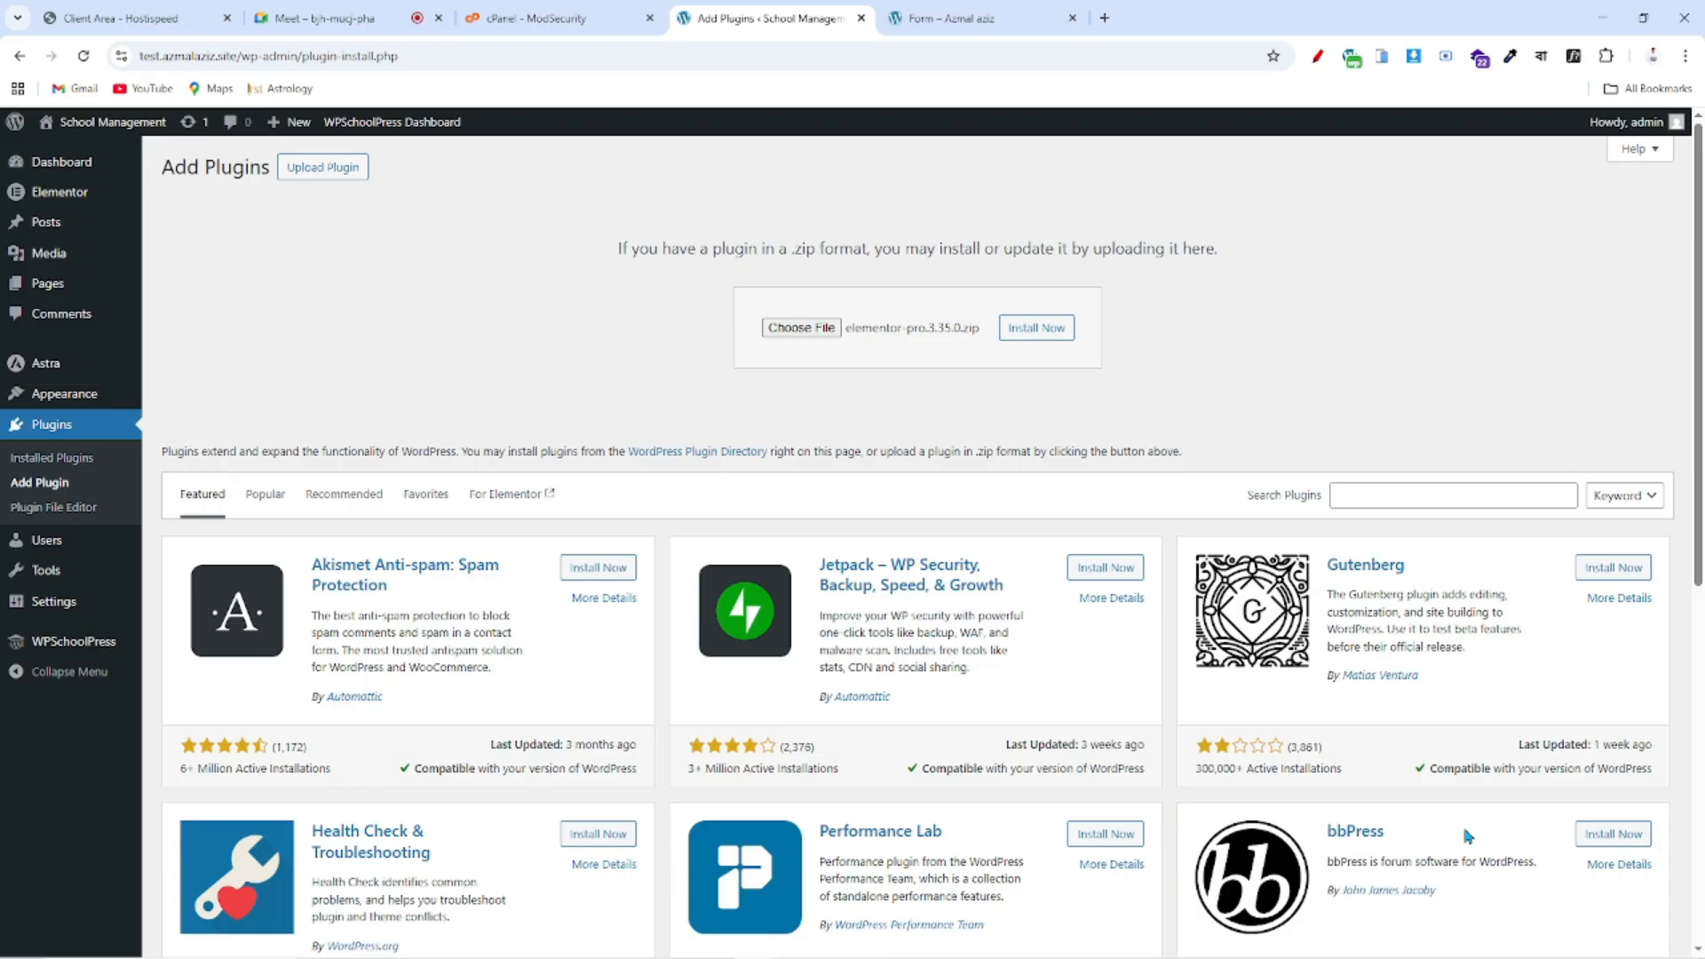
click(1013, 330)
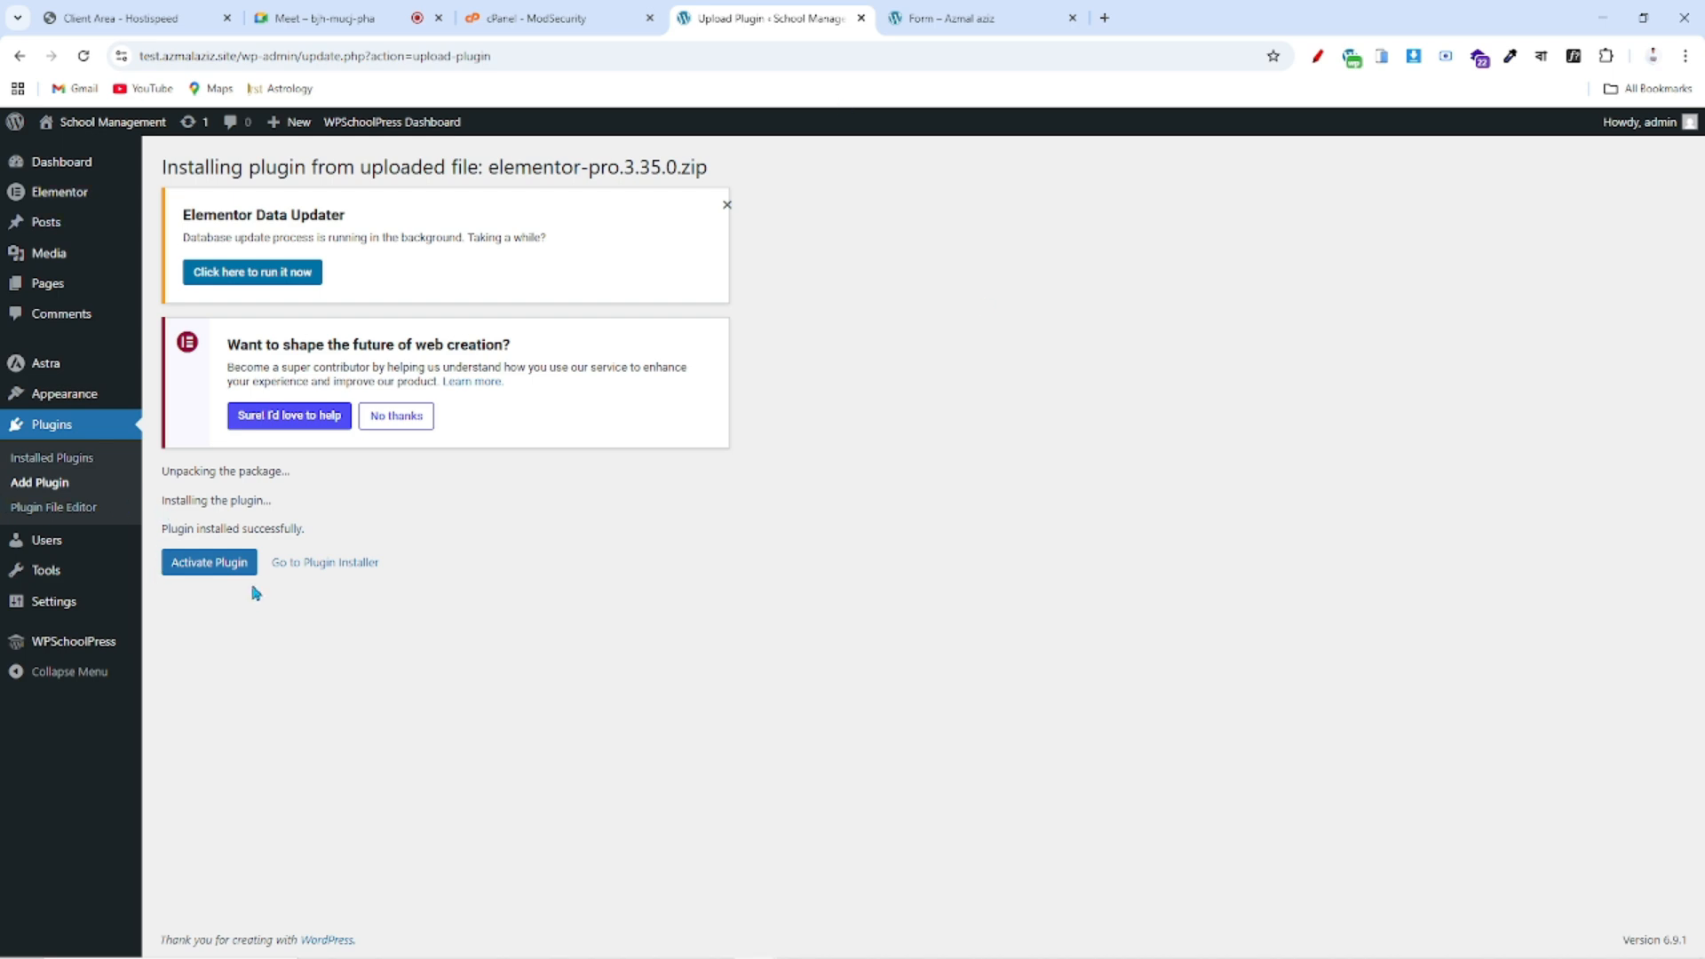
click(203, 565)
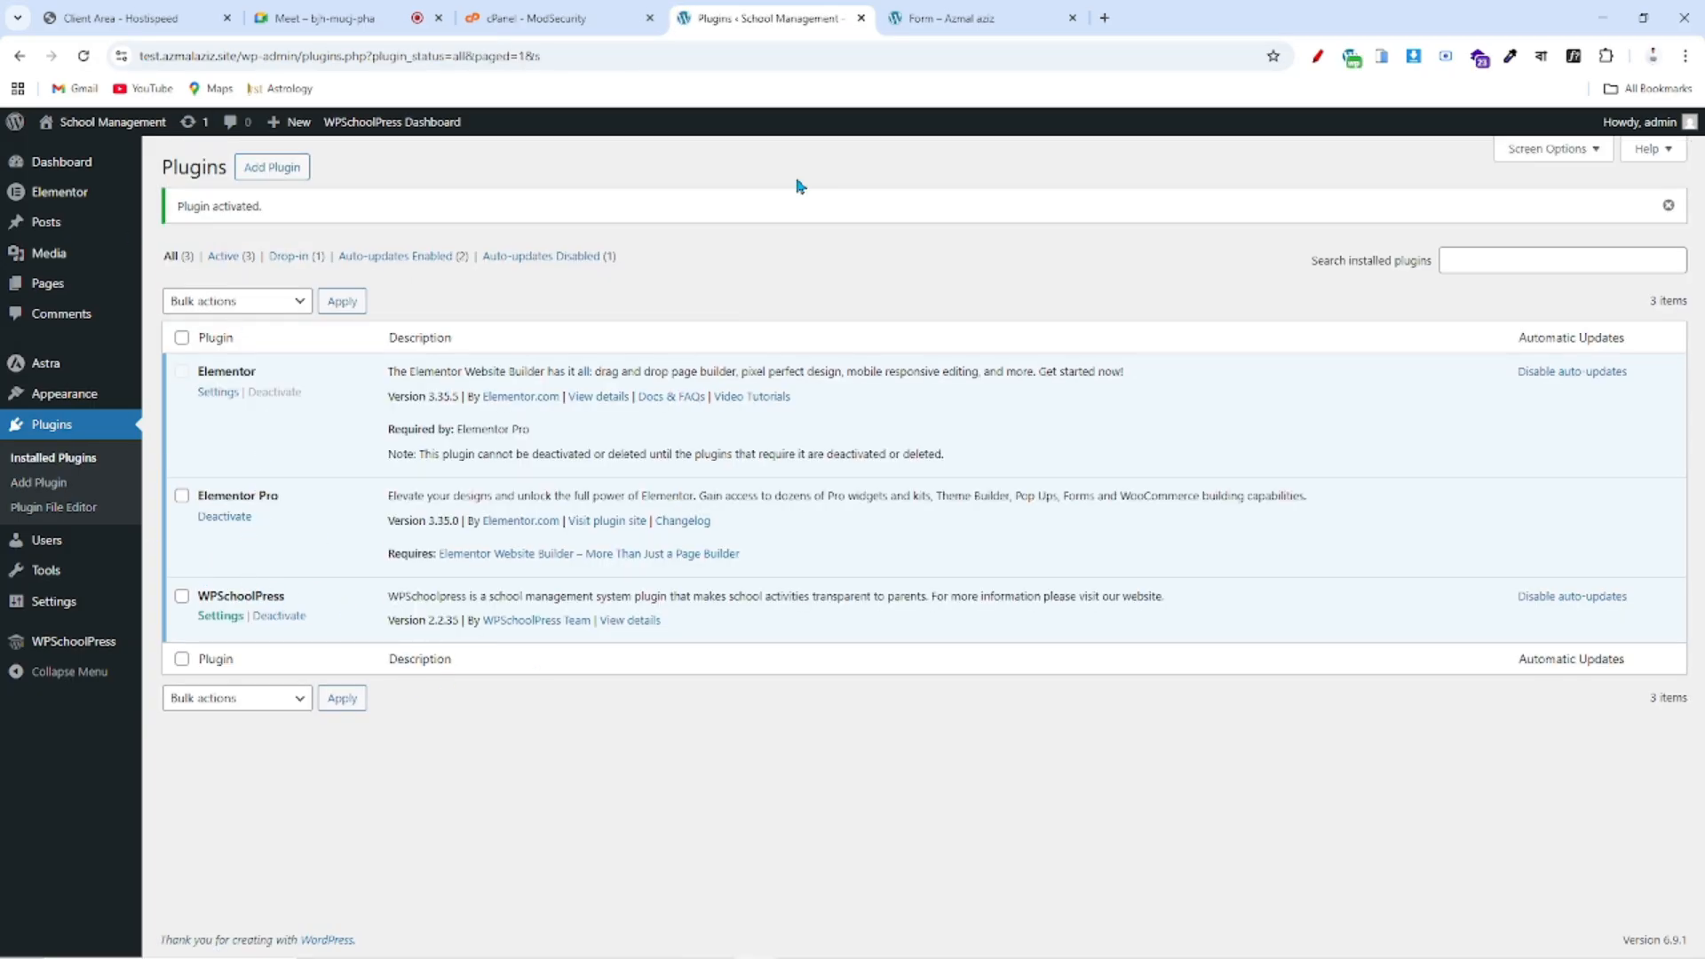
- Look over the sample contact form page and search the School Management site's Add Plugins page for Cool Formkit
click(998, 18)
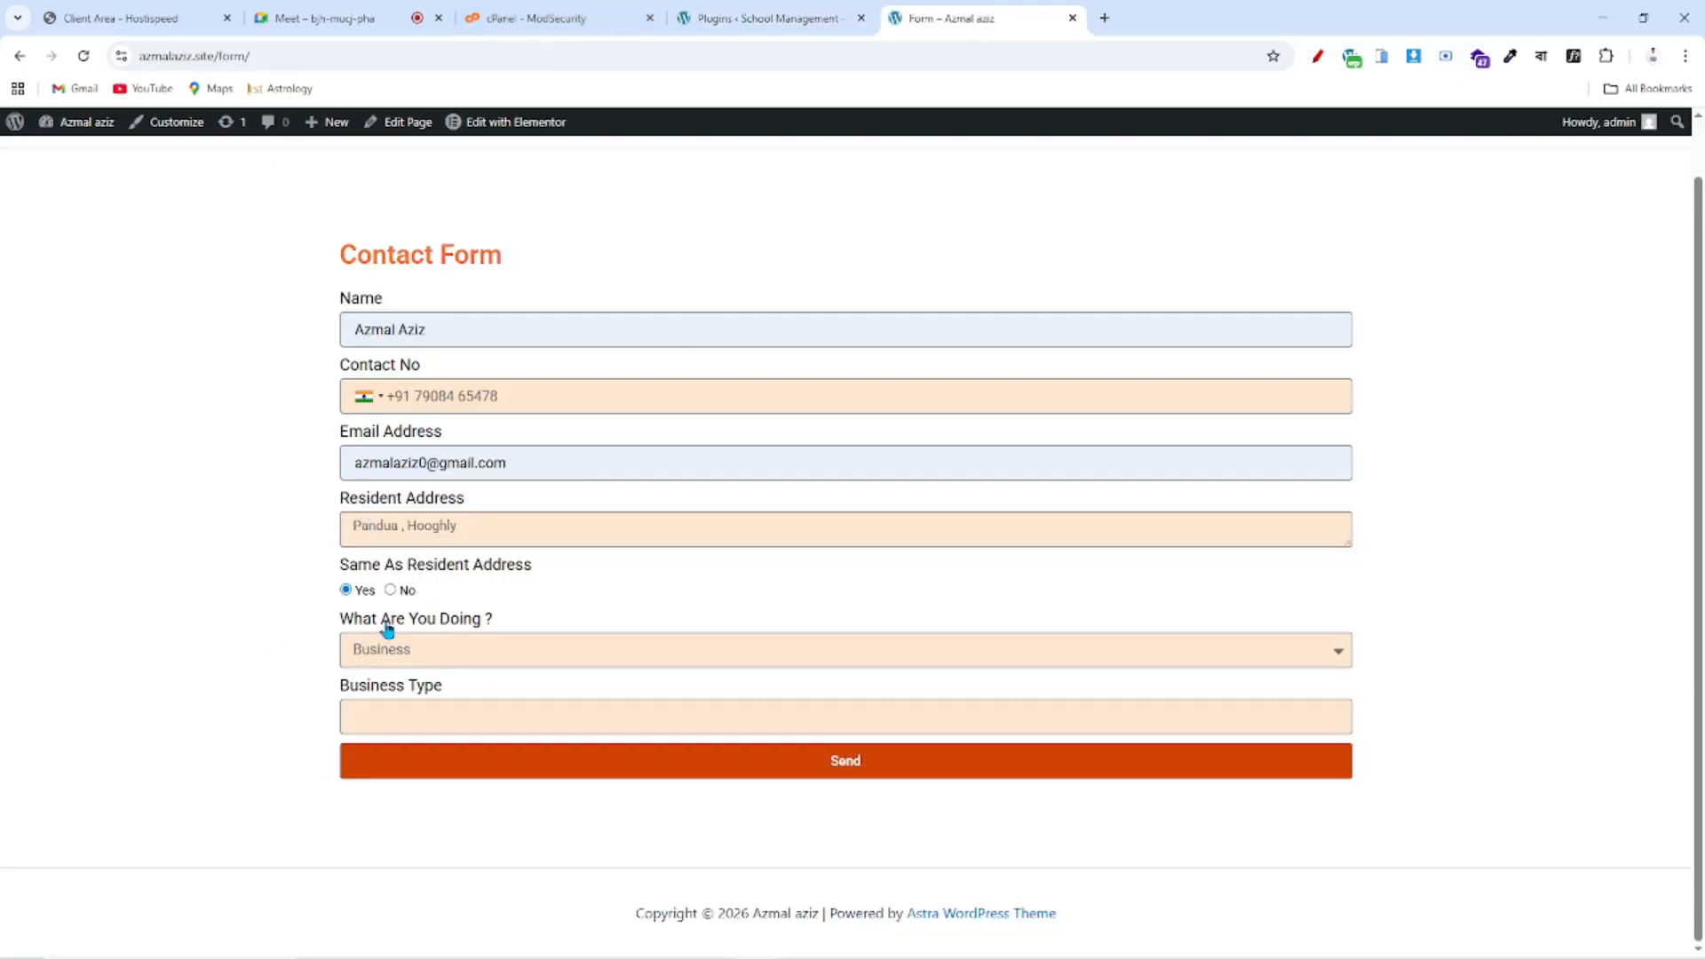
click(754, 8)
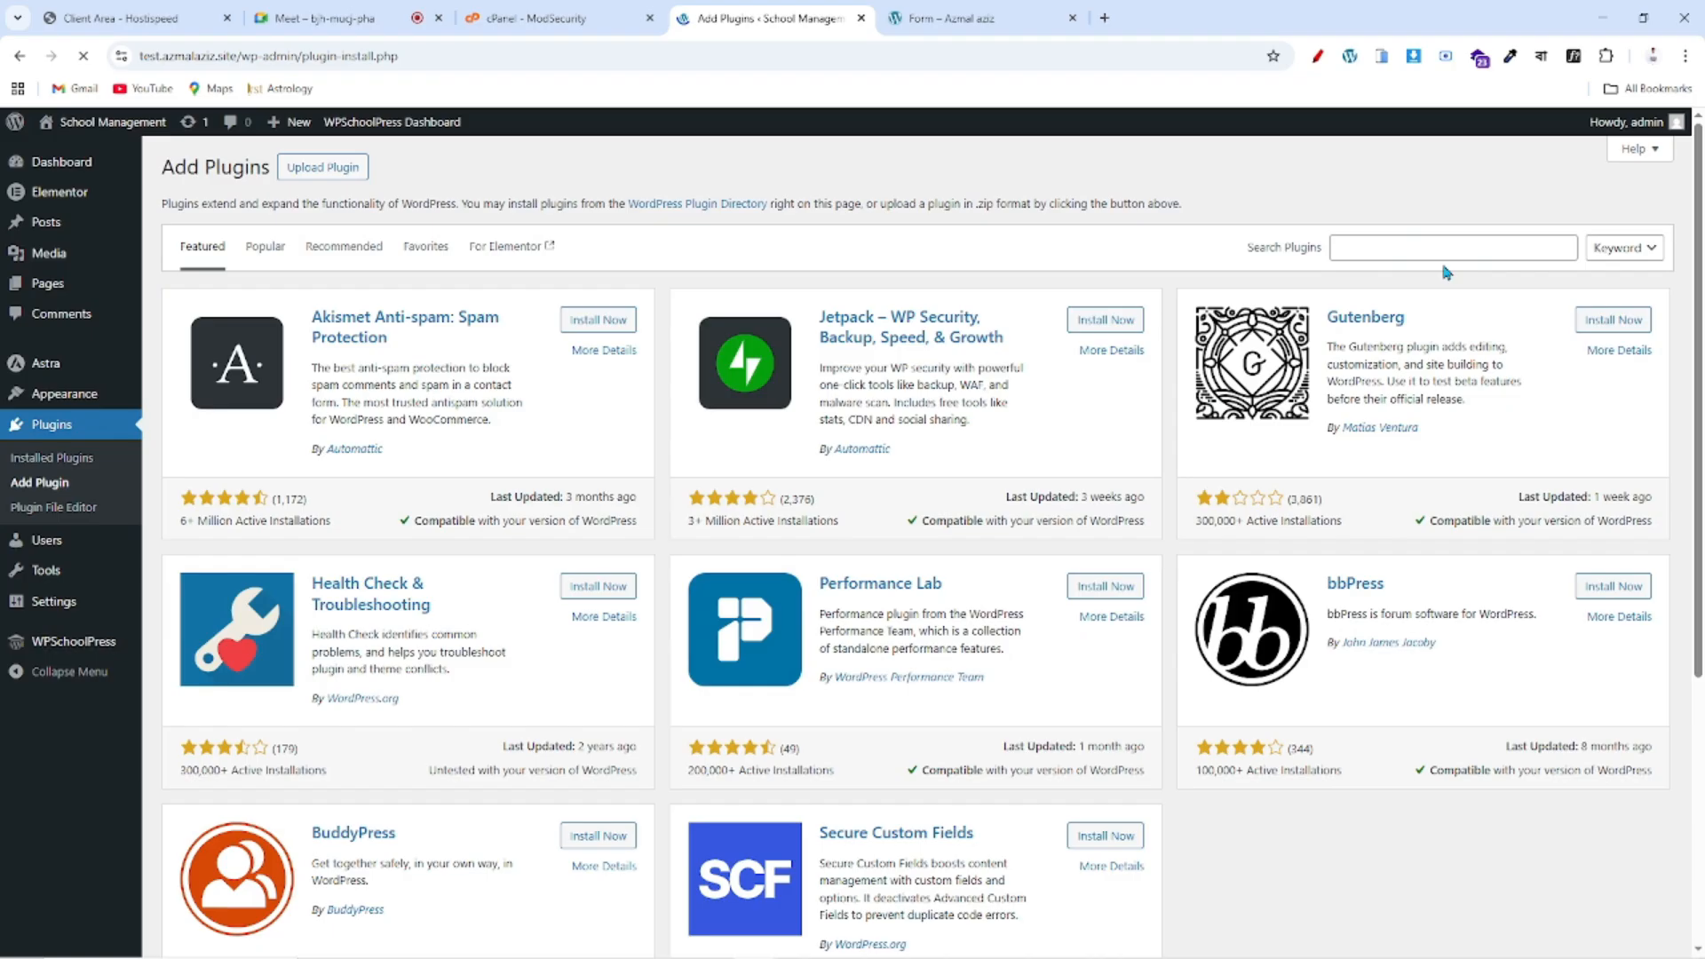
click(1406, 249)
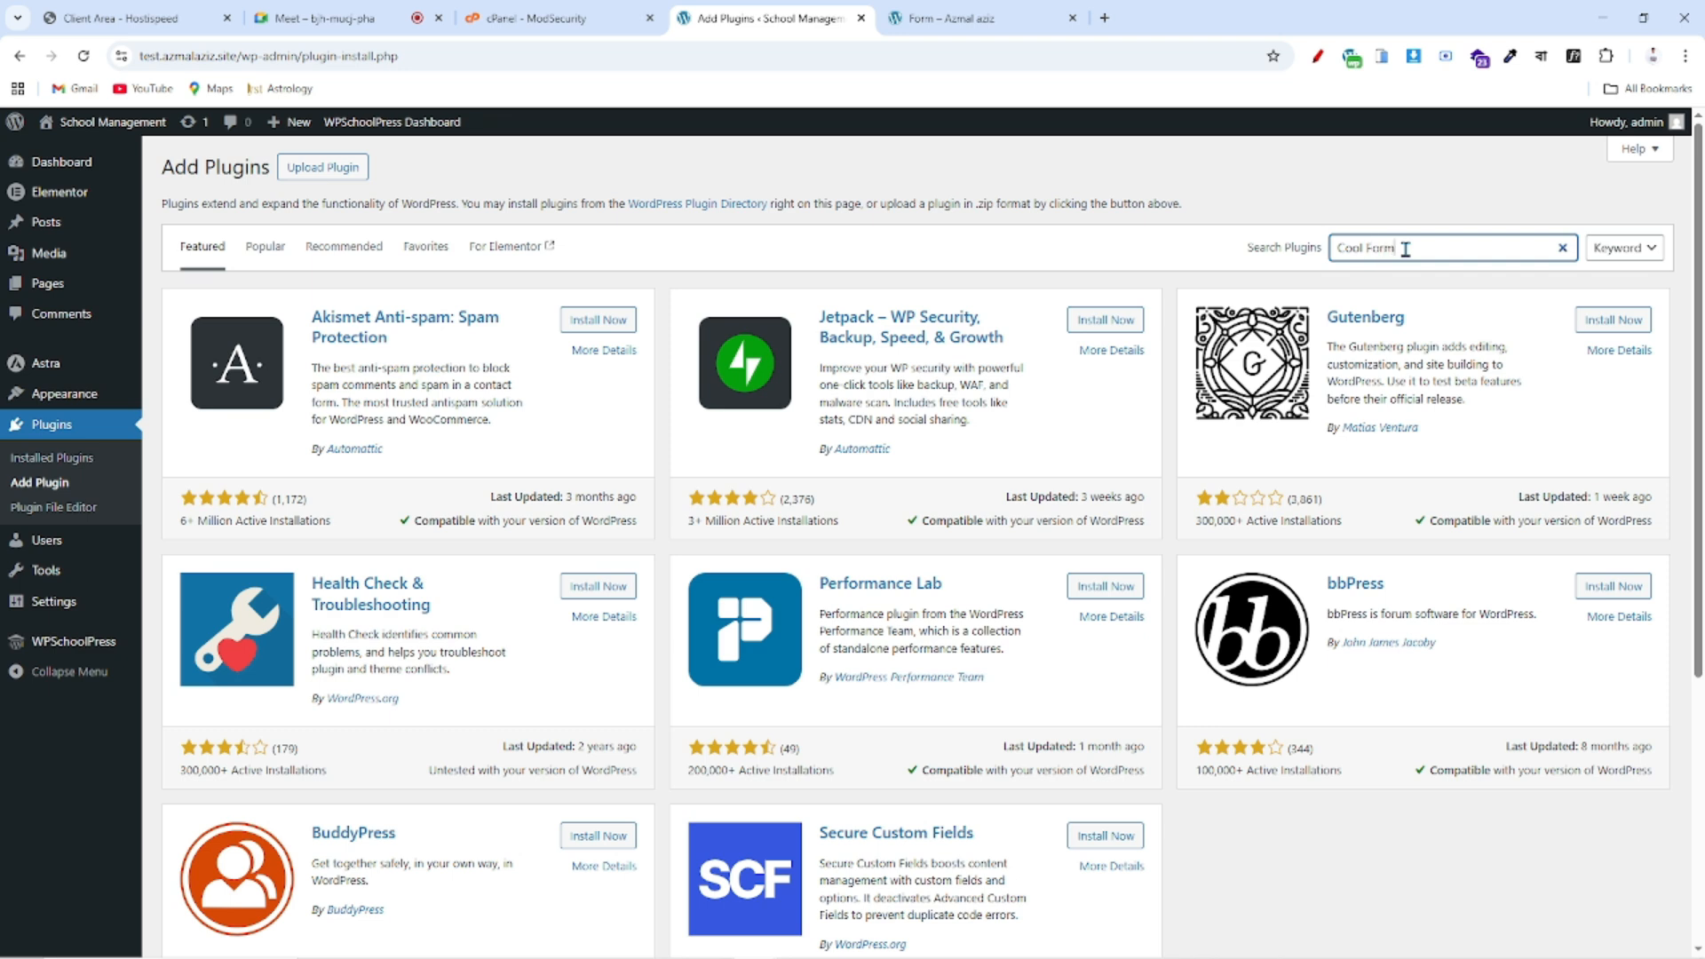
text(Cool Formkit)
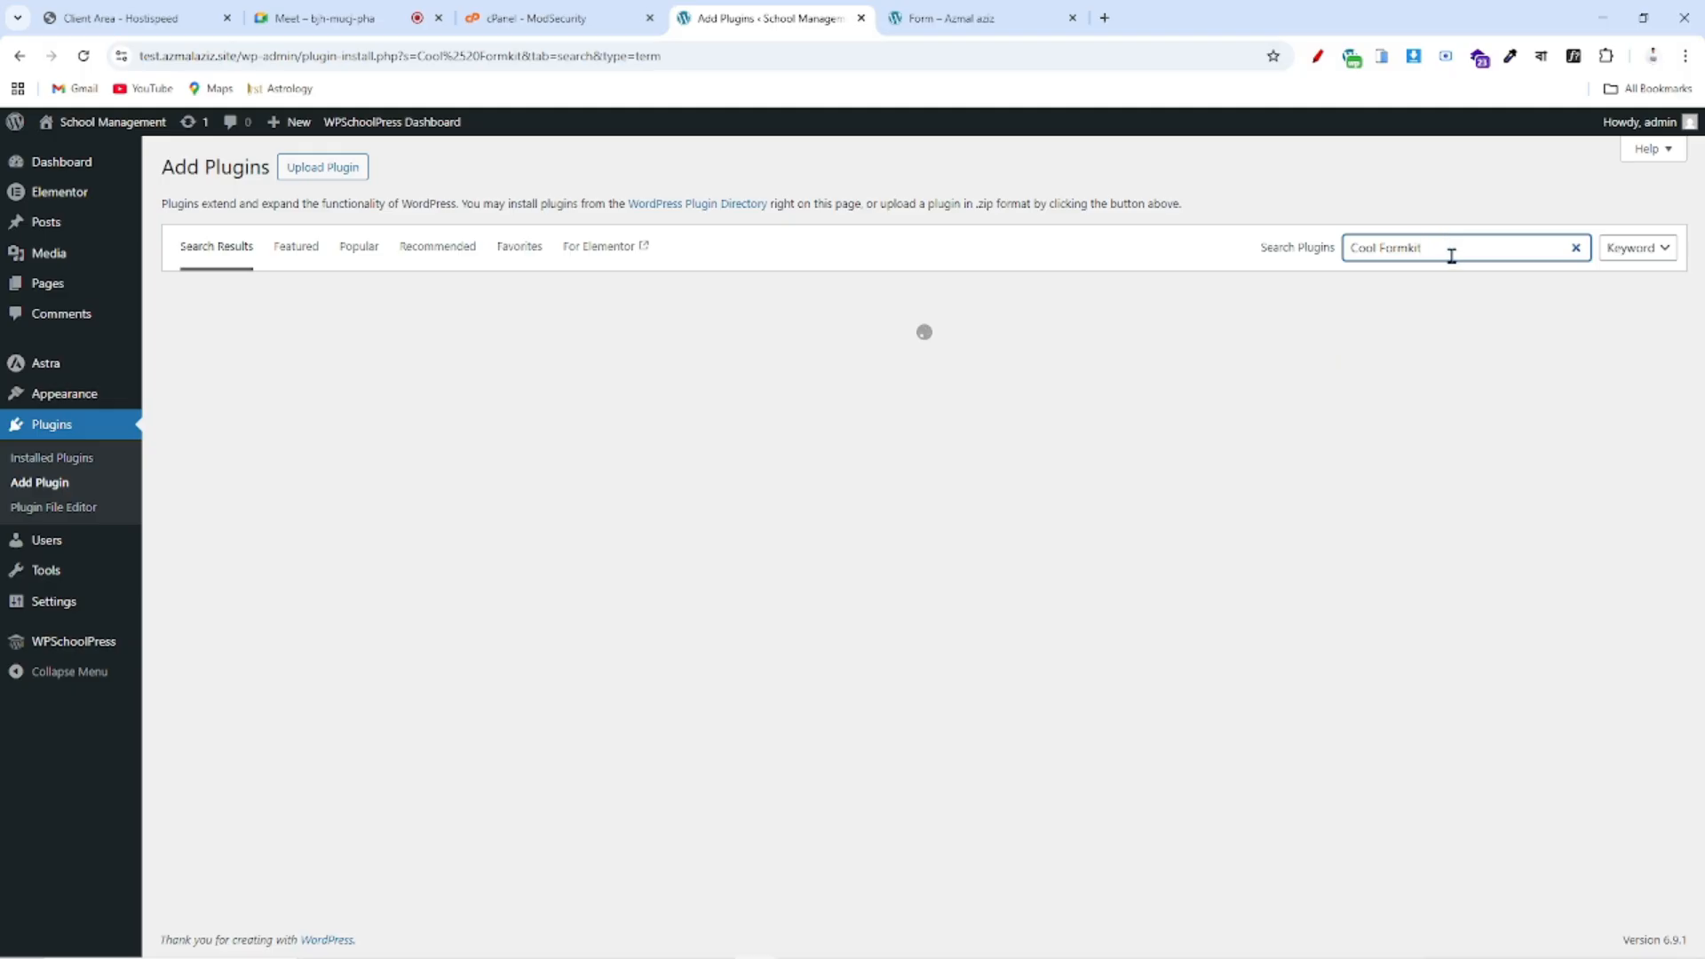
- Copy the search term Cool Formkit and send it as an in-call message in Google Meet
drag(1446, 256, 1360, 254)
key(ctrl+c)
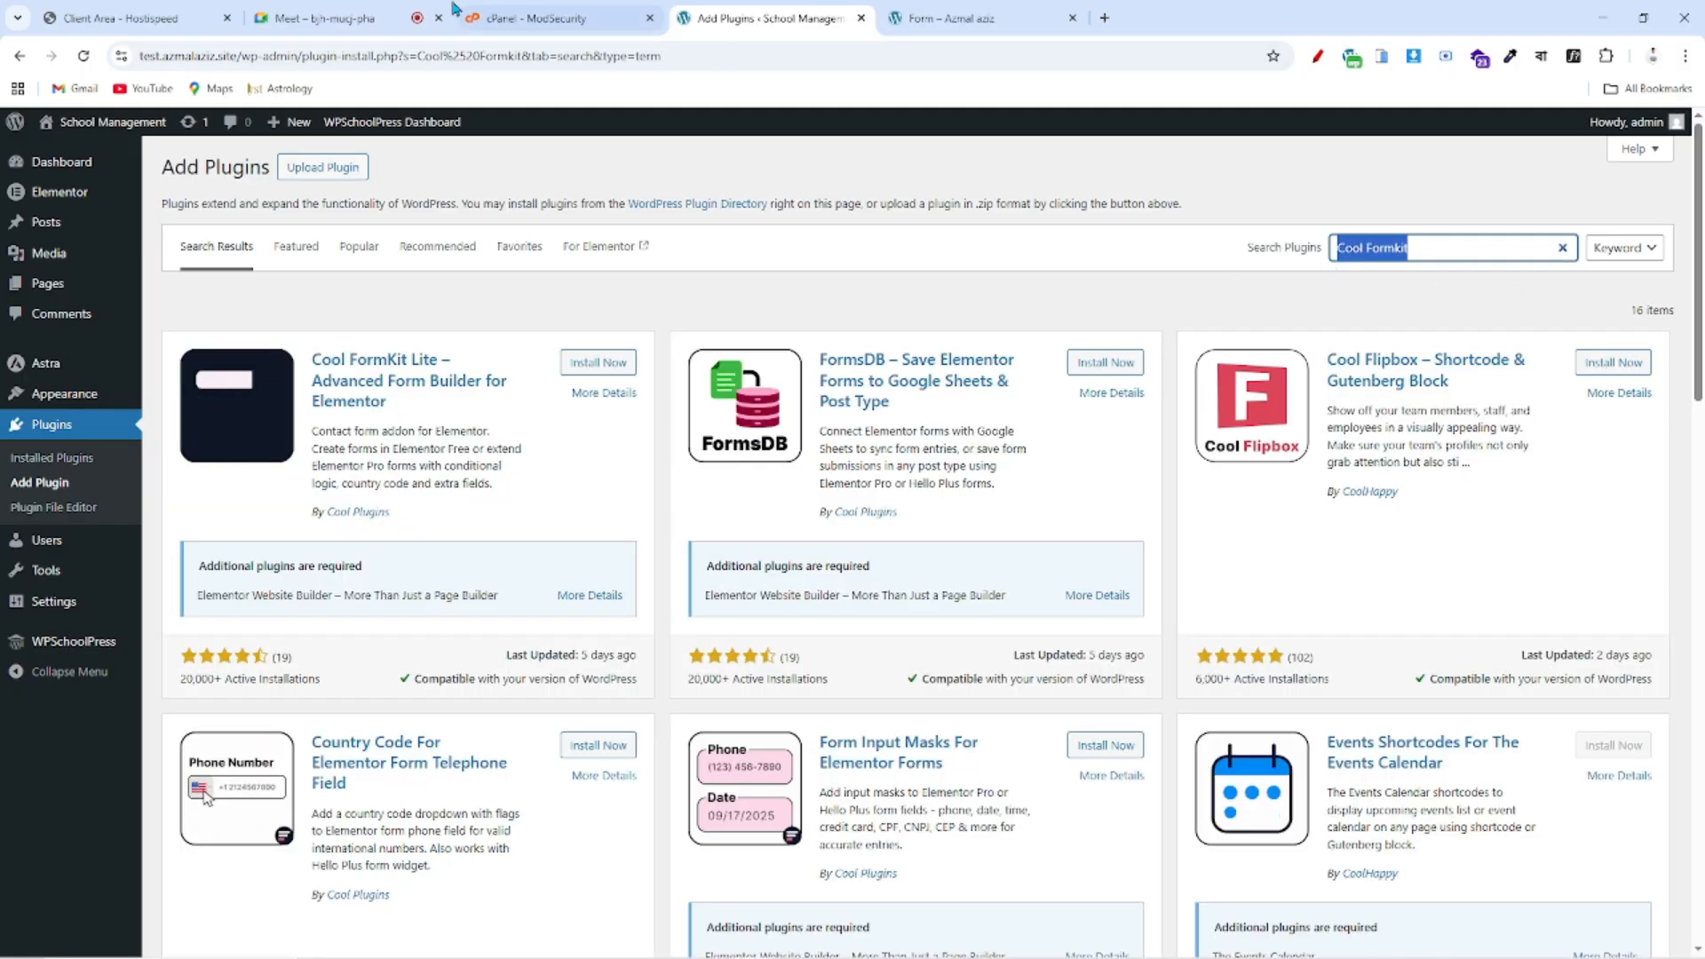
click(382, 18)
click(1630, 921)
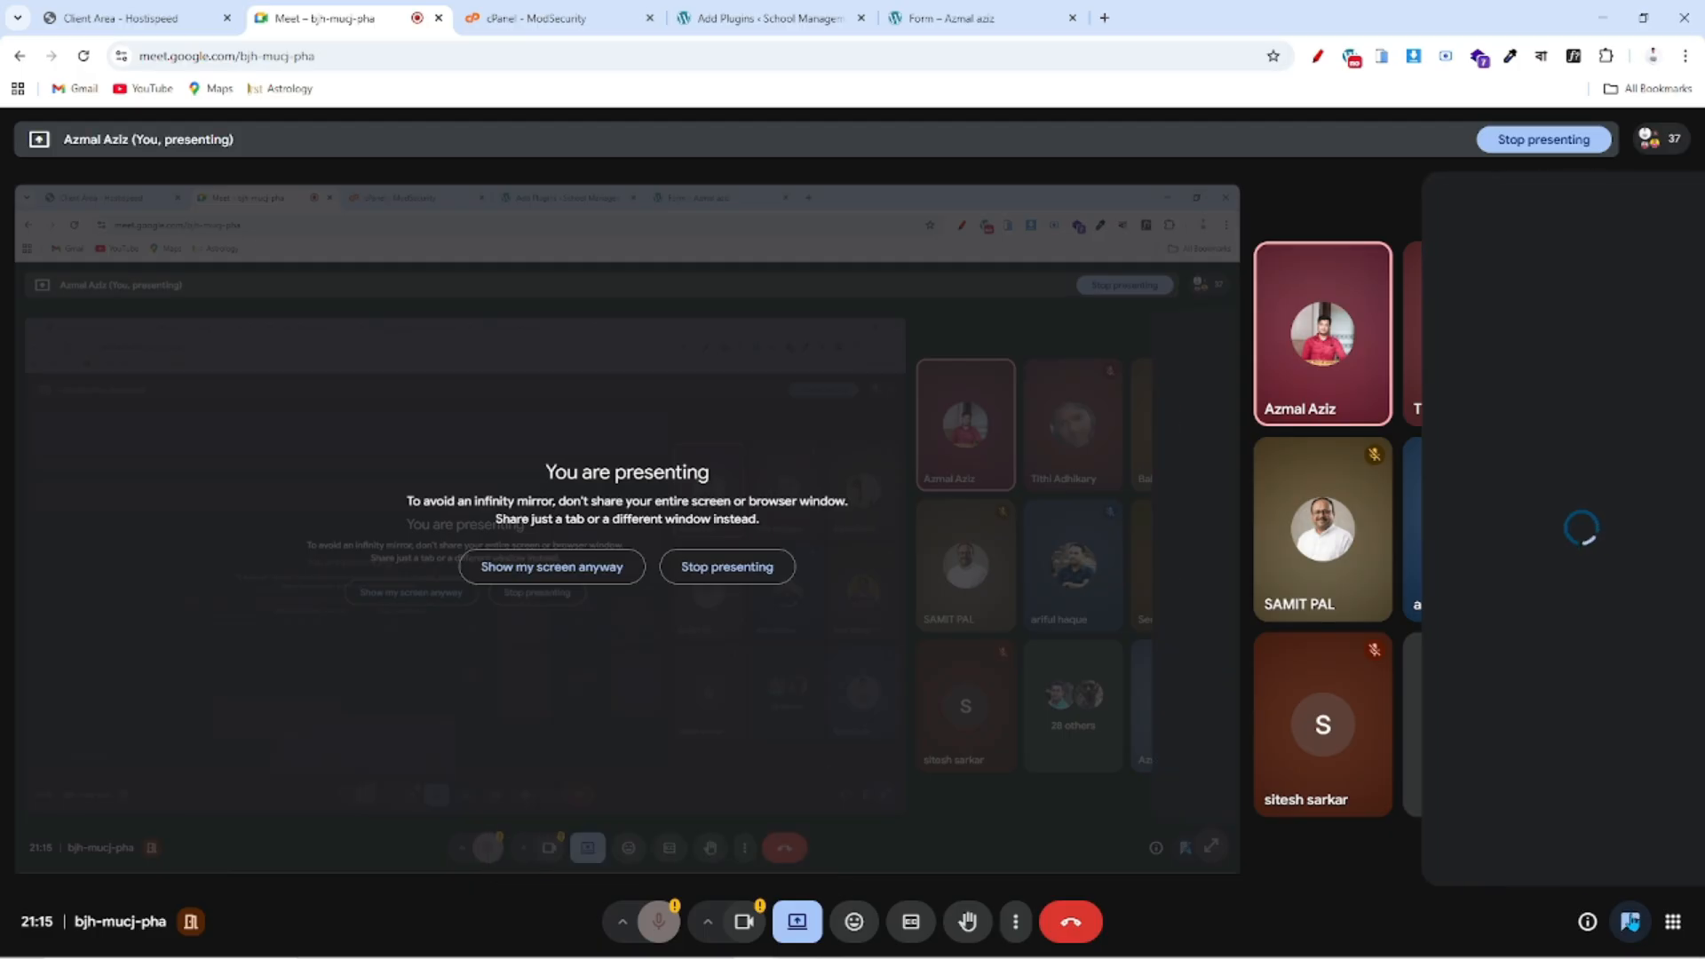
key(ctrl+v)
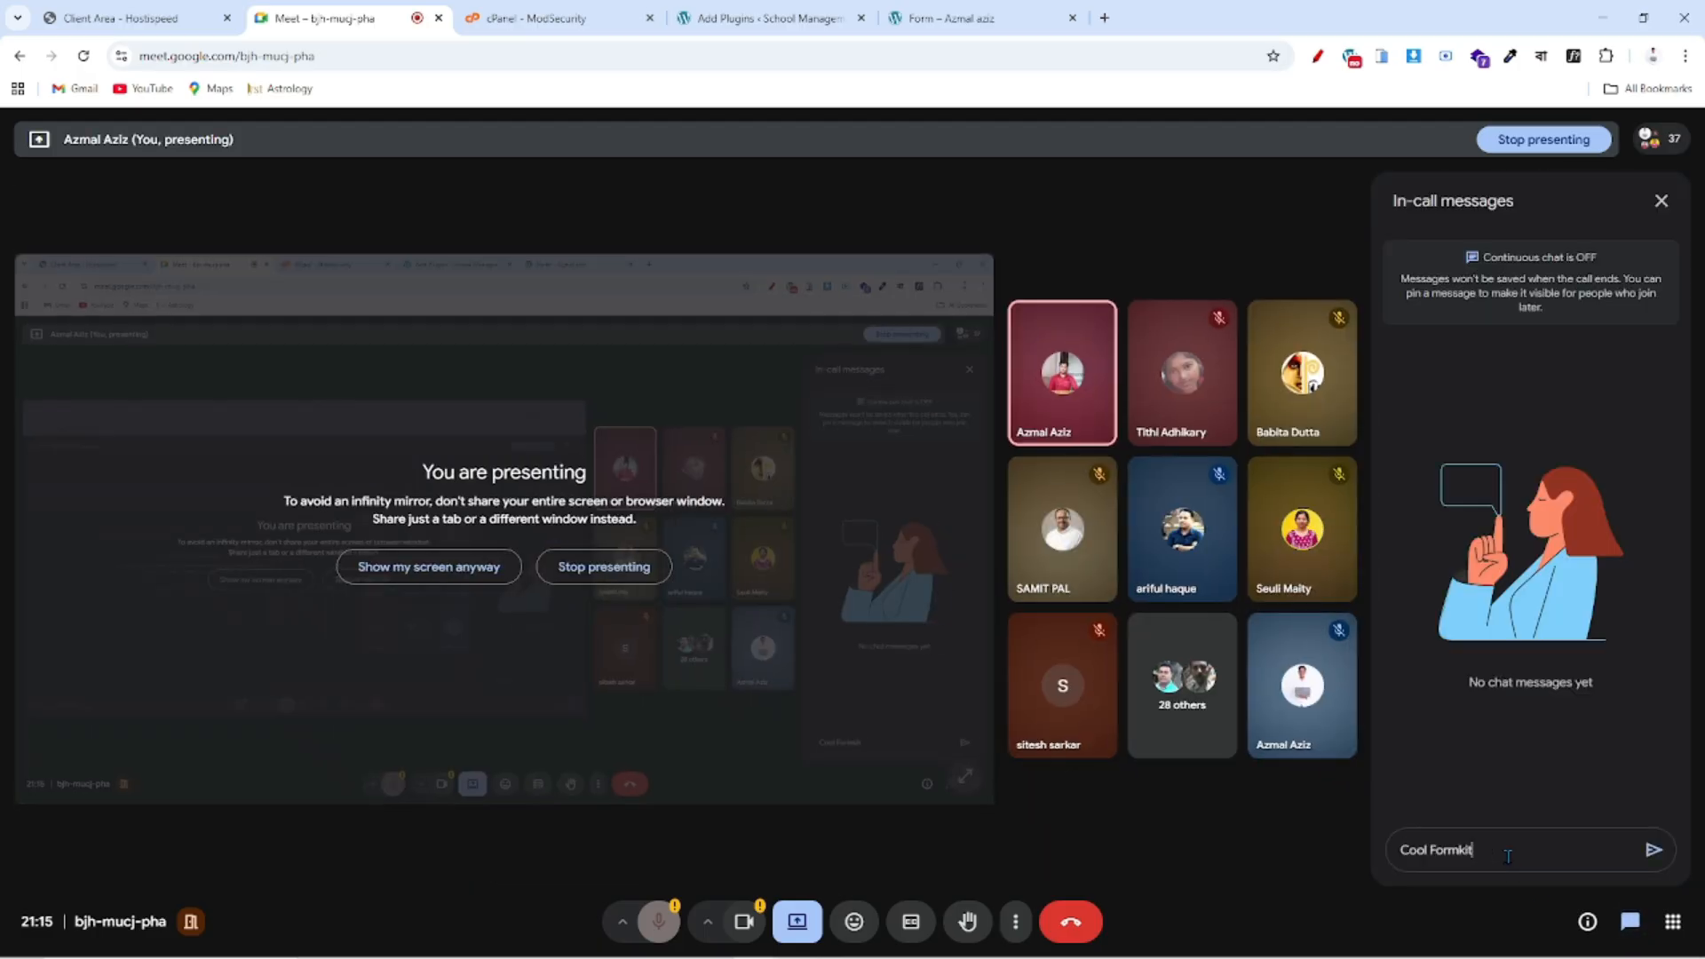
key(Return)
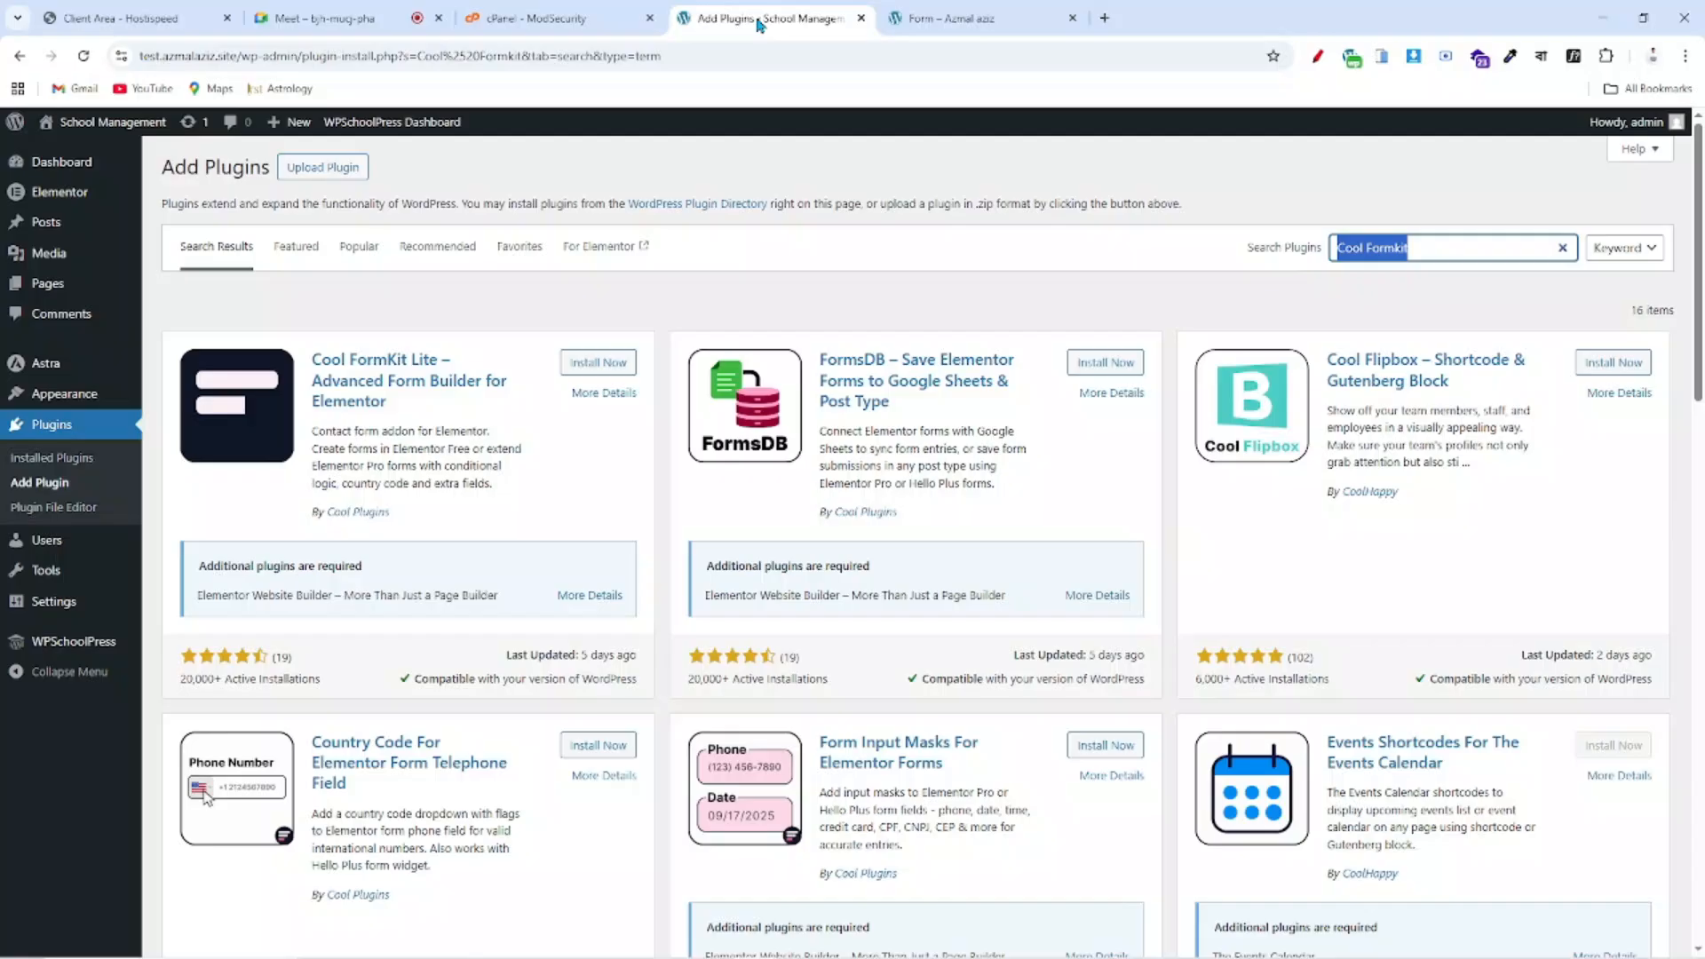
- Return to the Add Plugins page and install and activate Cool FormKit Lite – Advanced Form Builder for Elementor
click(762, 18)
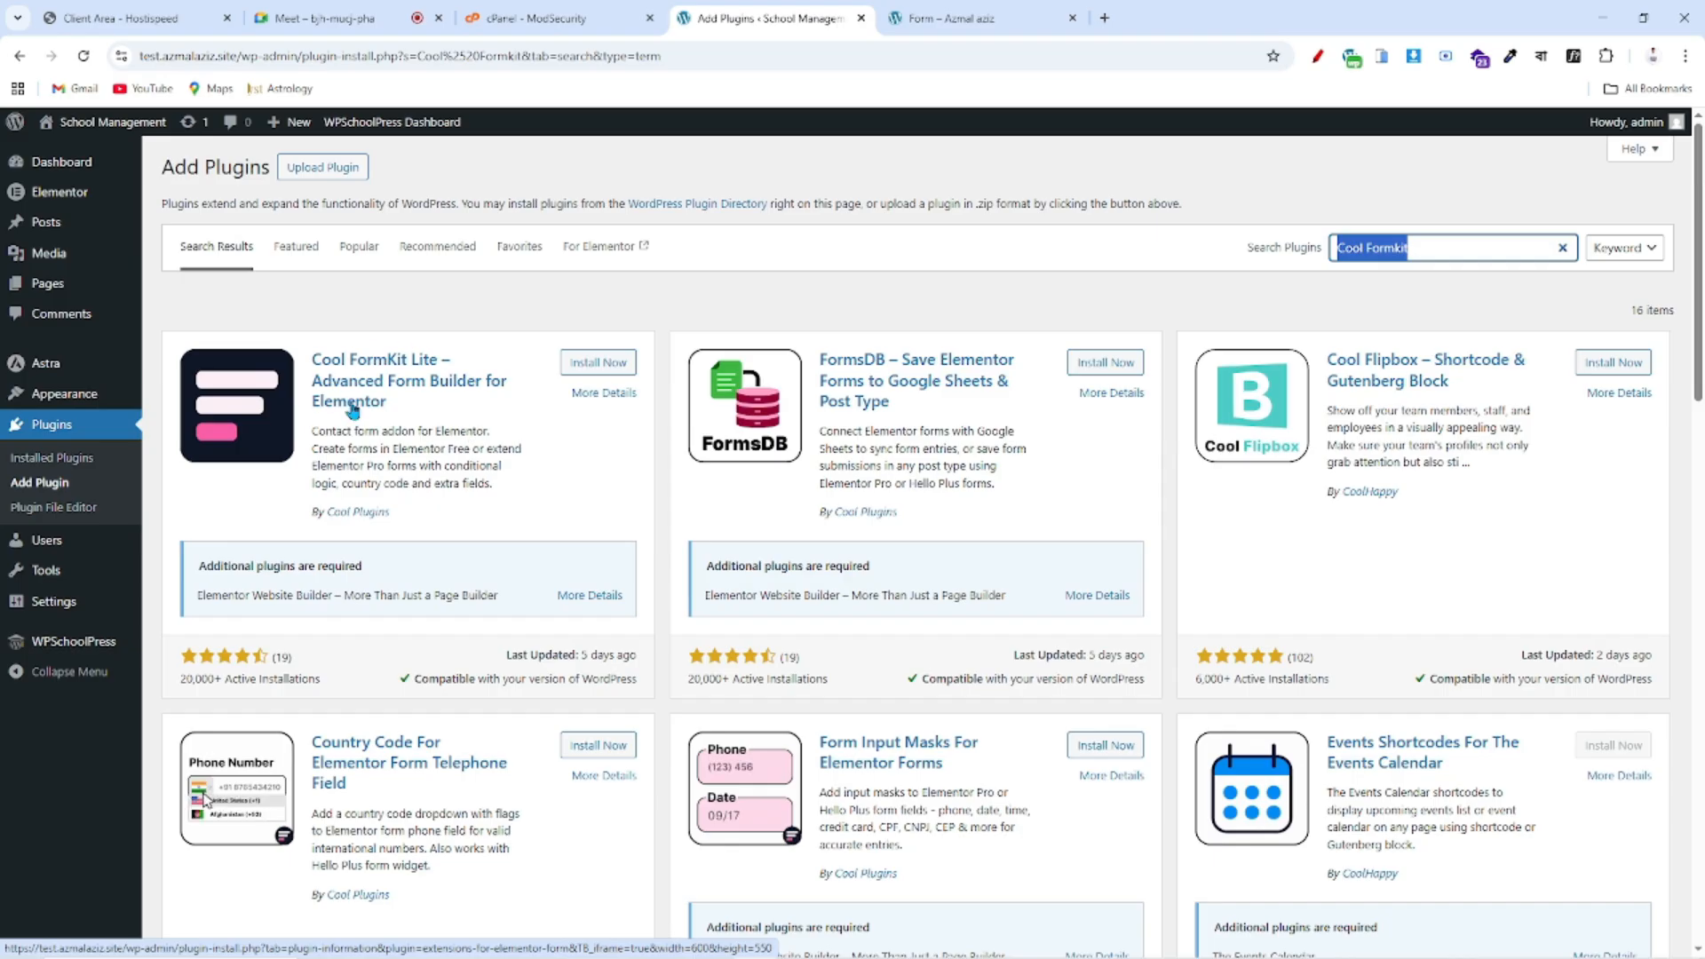
click(598, 364)
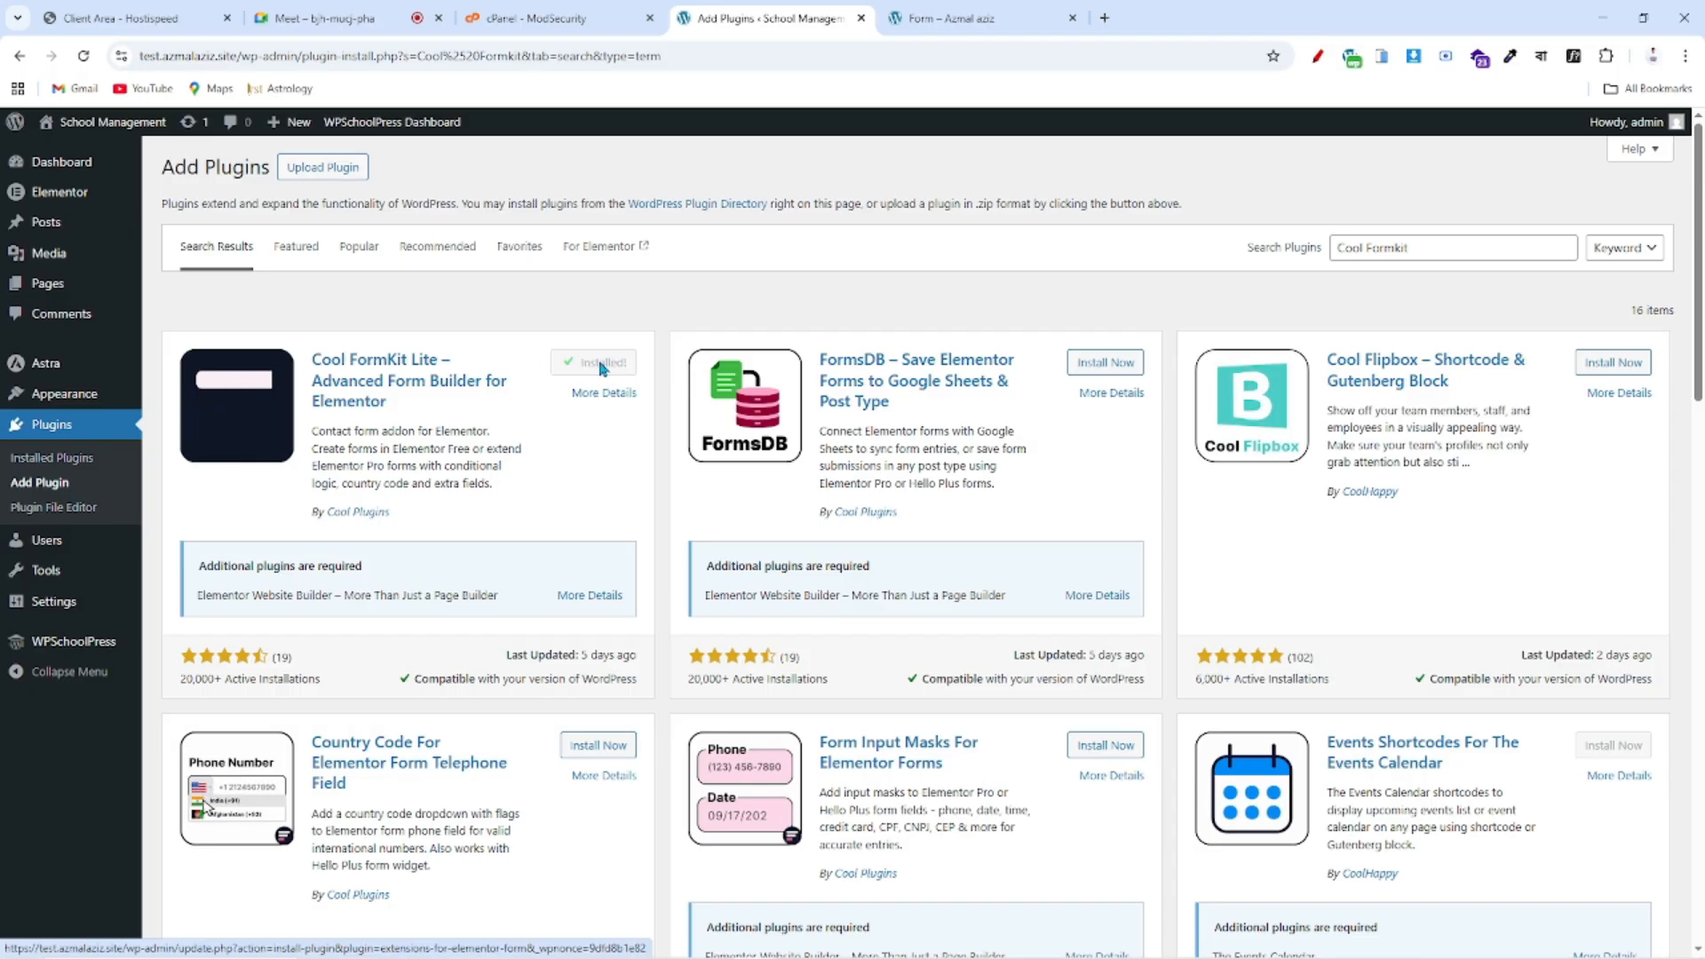
click(611, 364)
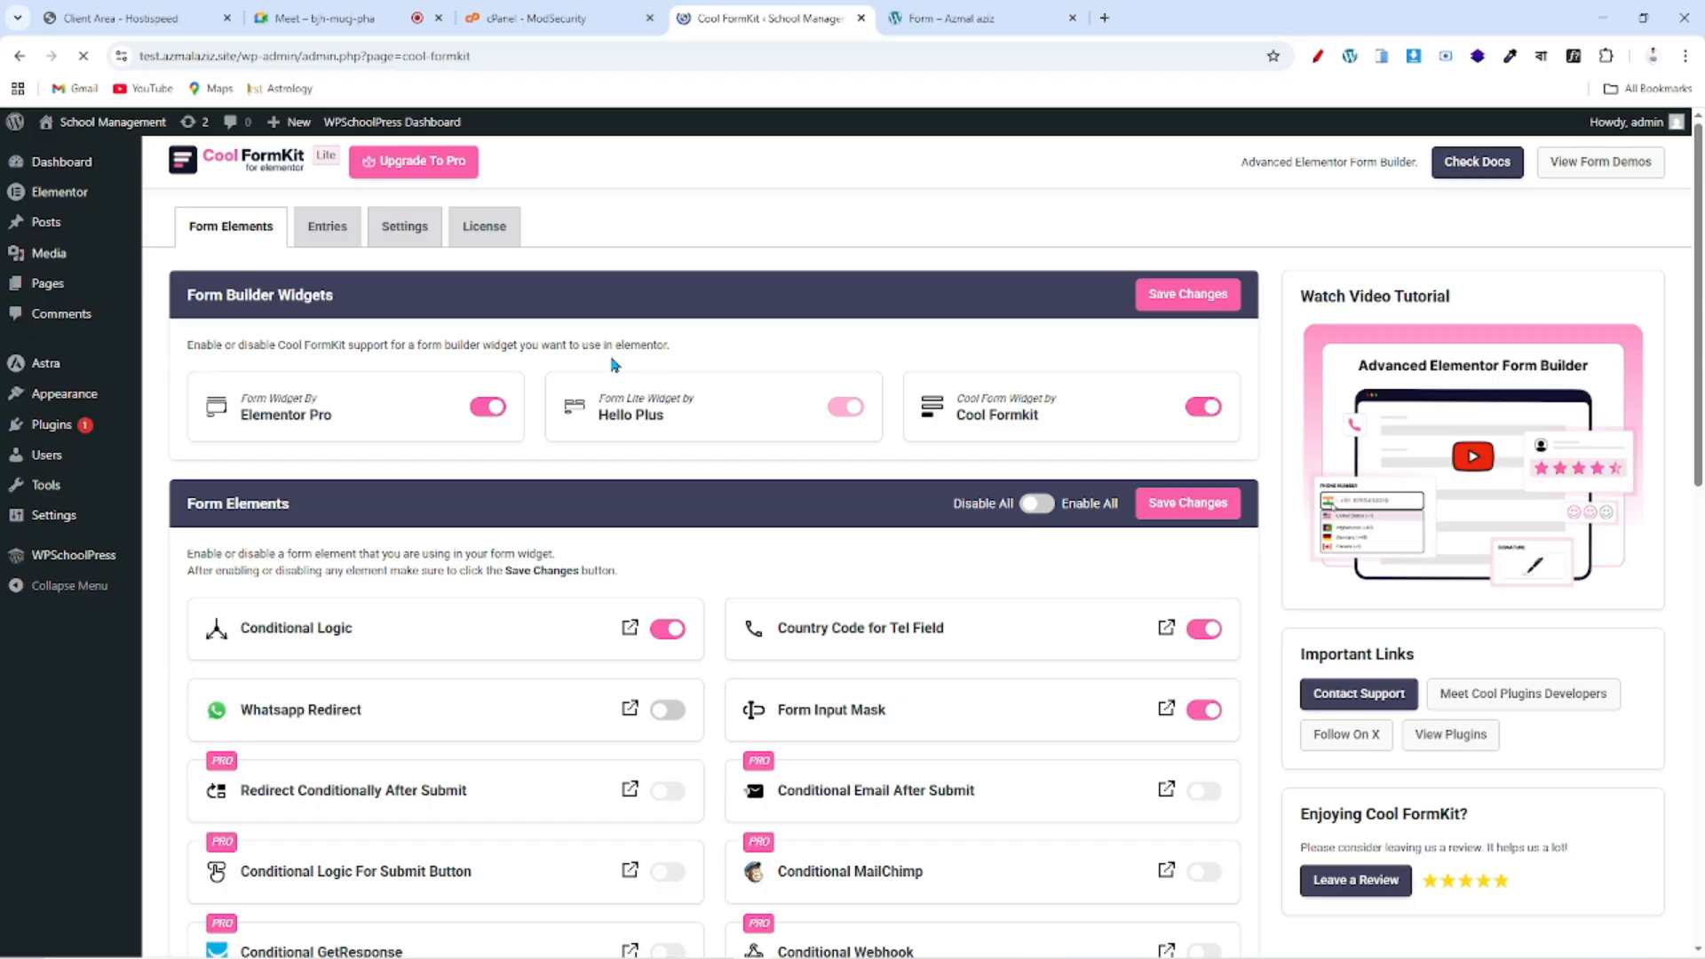
- Examine the Cool FormKit form elements, especially Conditional Logic, Country Code for Tel Field and Whatsapp Redirect
scroll(684, 704, down, 1)
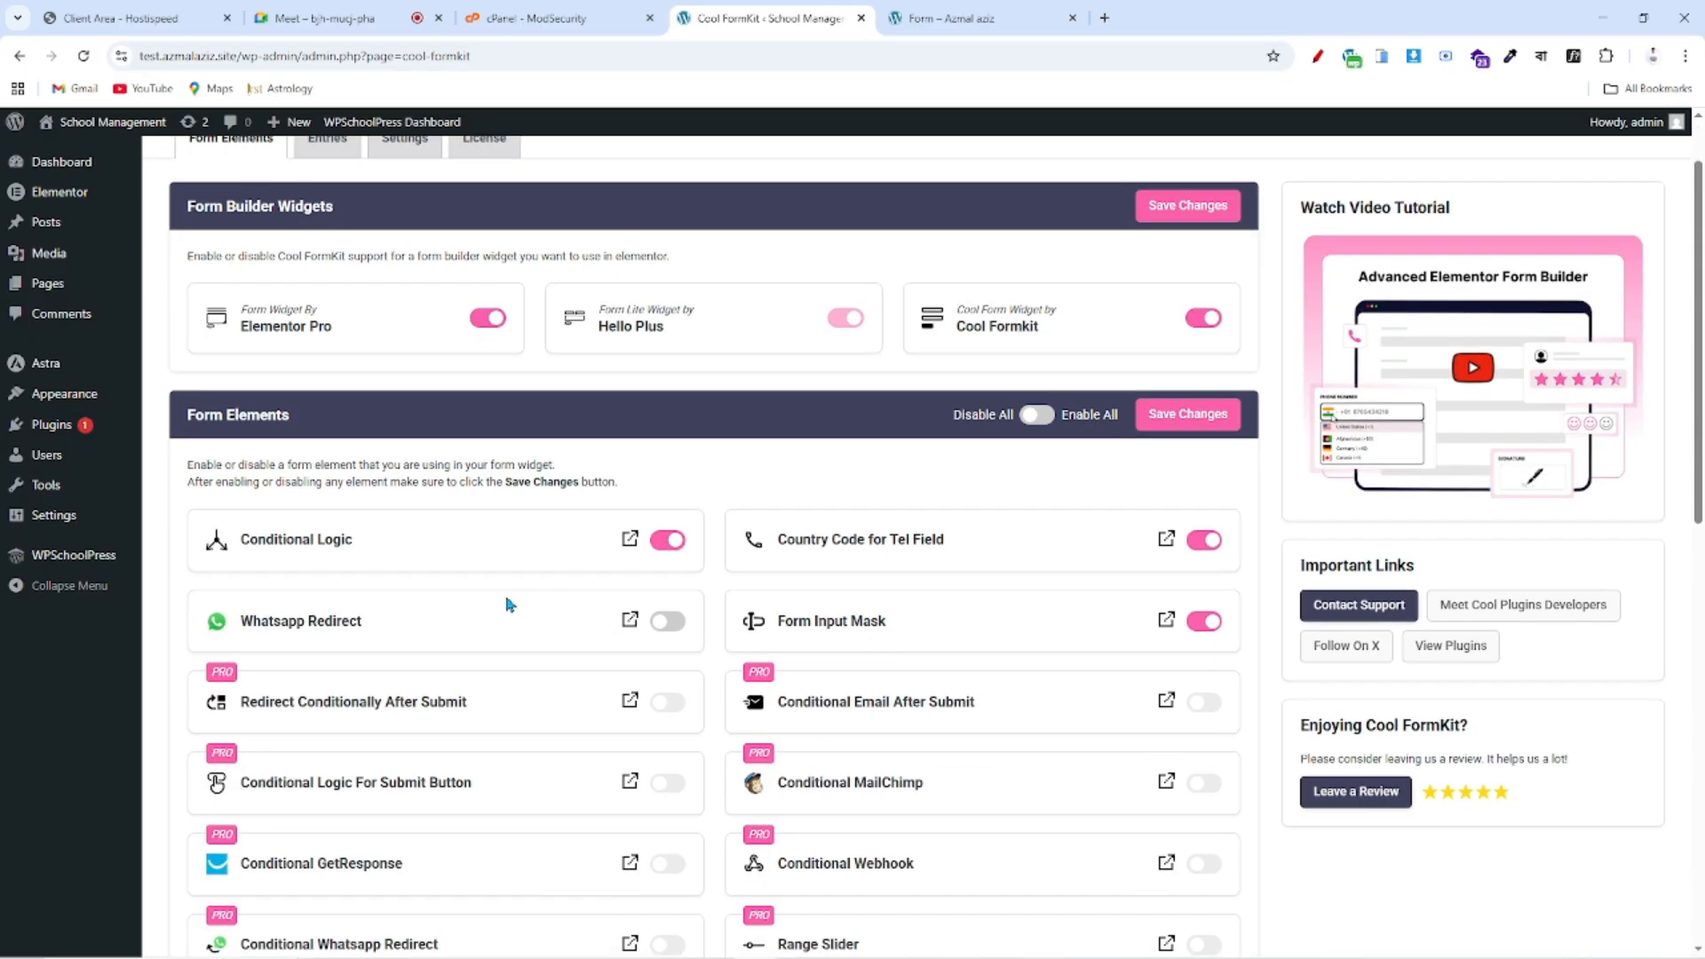
scroll(508, 602, down, 1)
scroll(512, 366, up, 3)
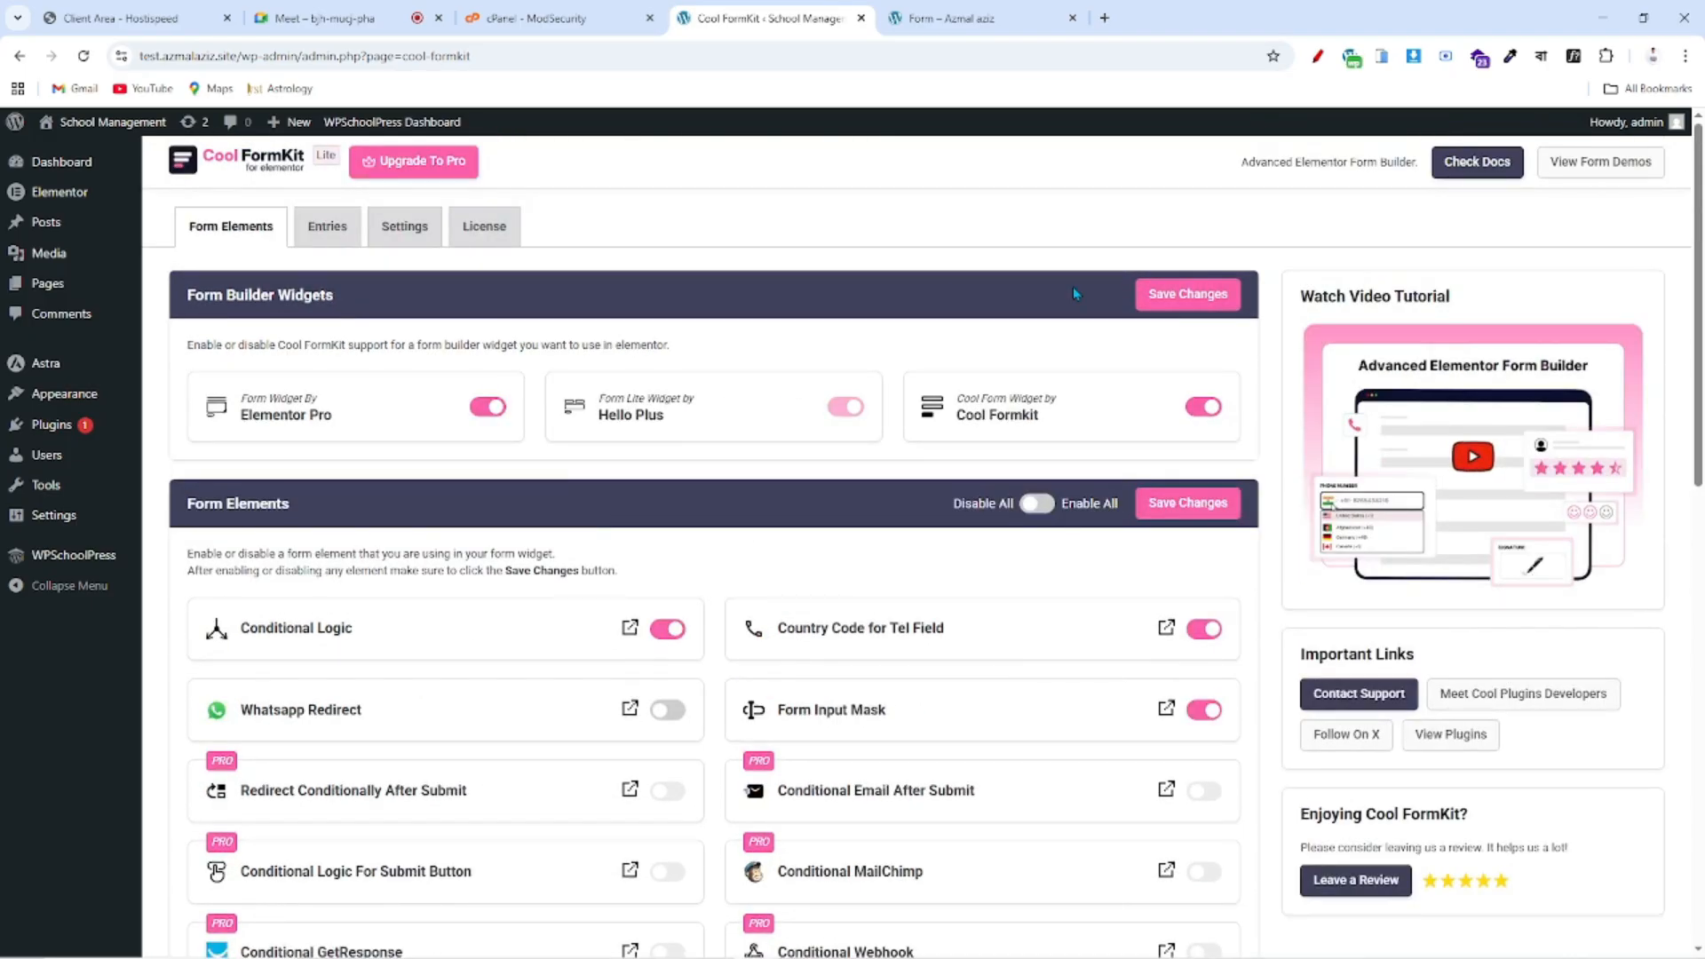
scroll(683, 557, down, 1)
scroll(682, 556, down, 3)
scroll(681, 556, up, 3)
drag(203, 543, 353, 542)
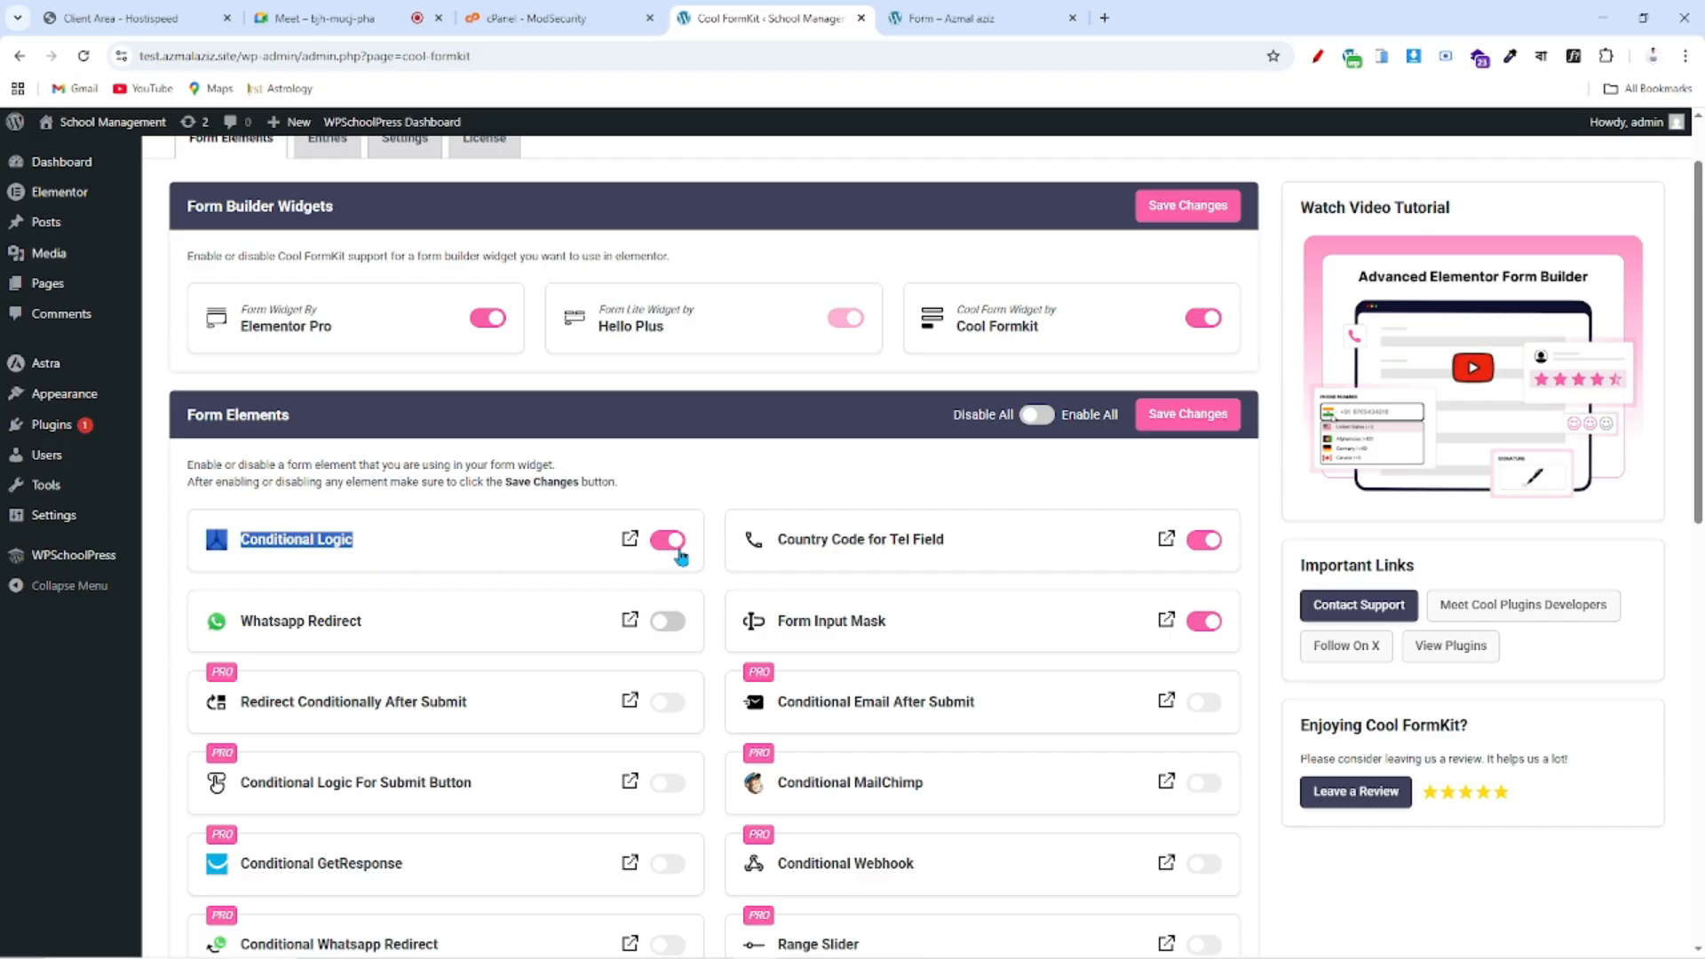
drag(775, 540, 975, 548)
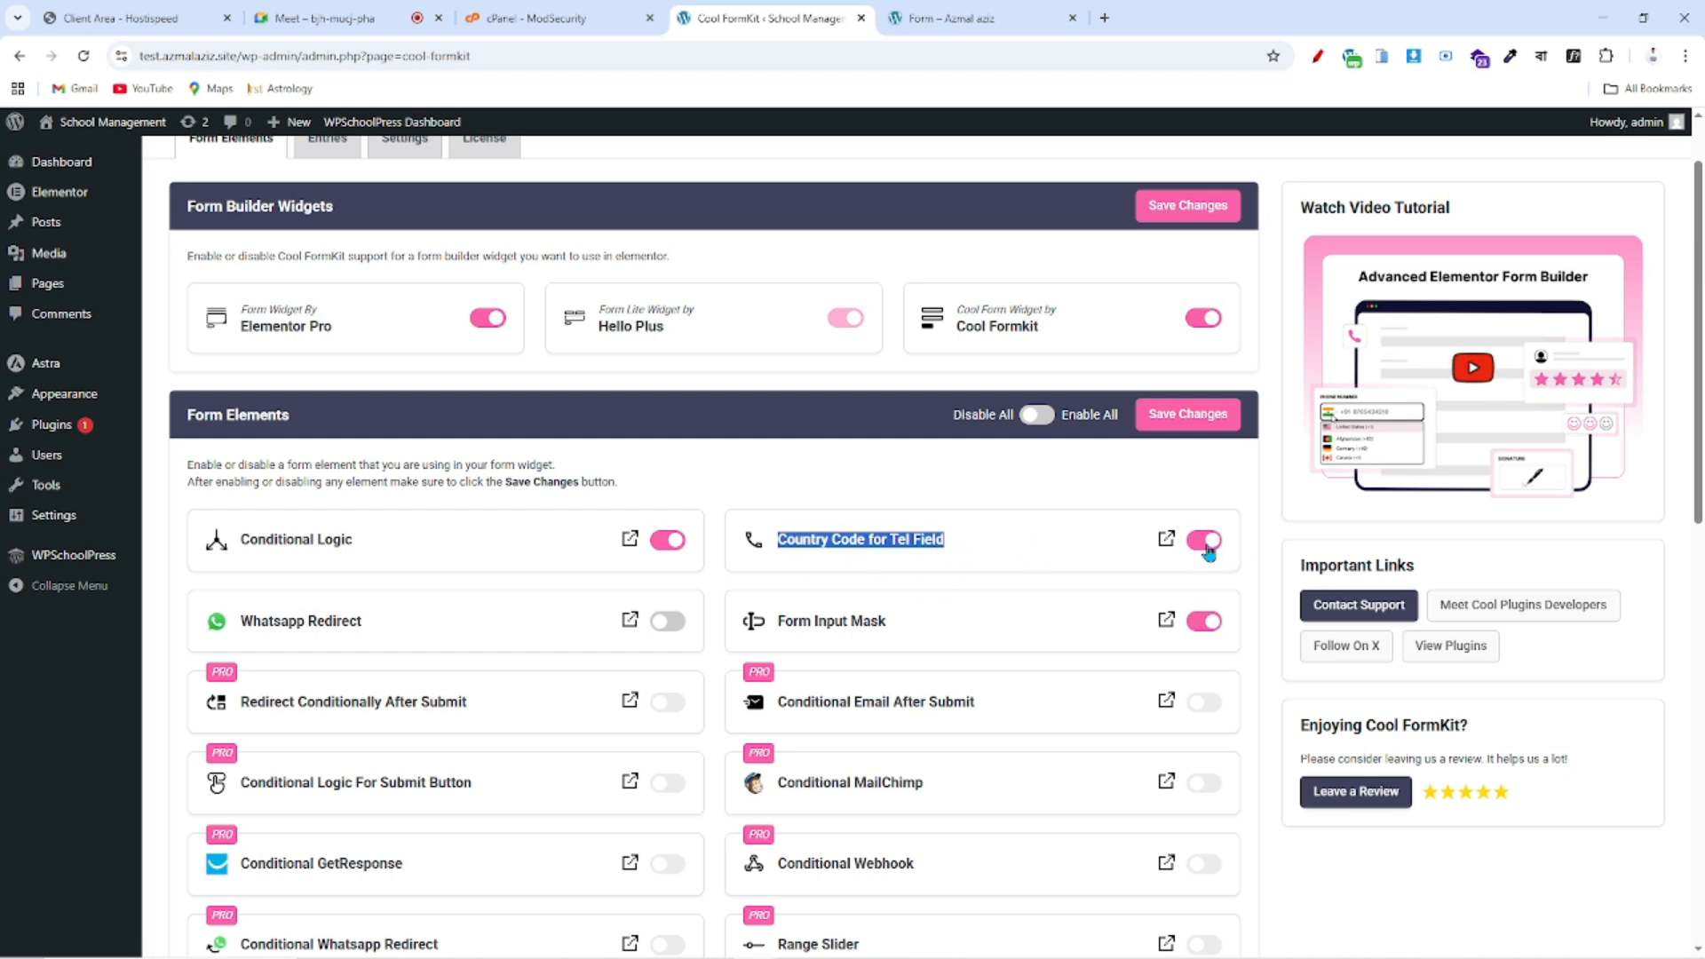
drag(241, 619, 388, 621)
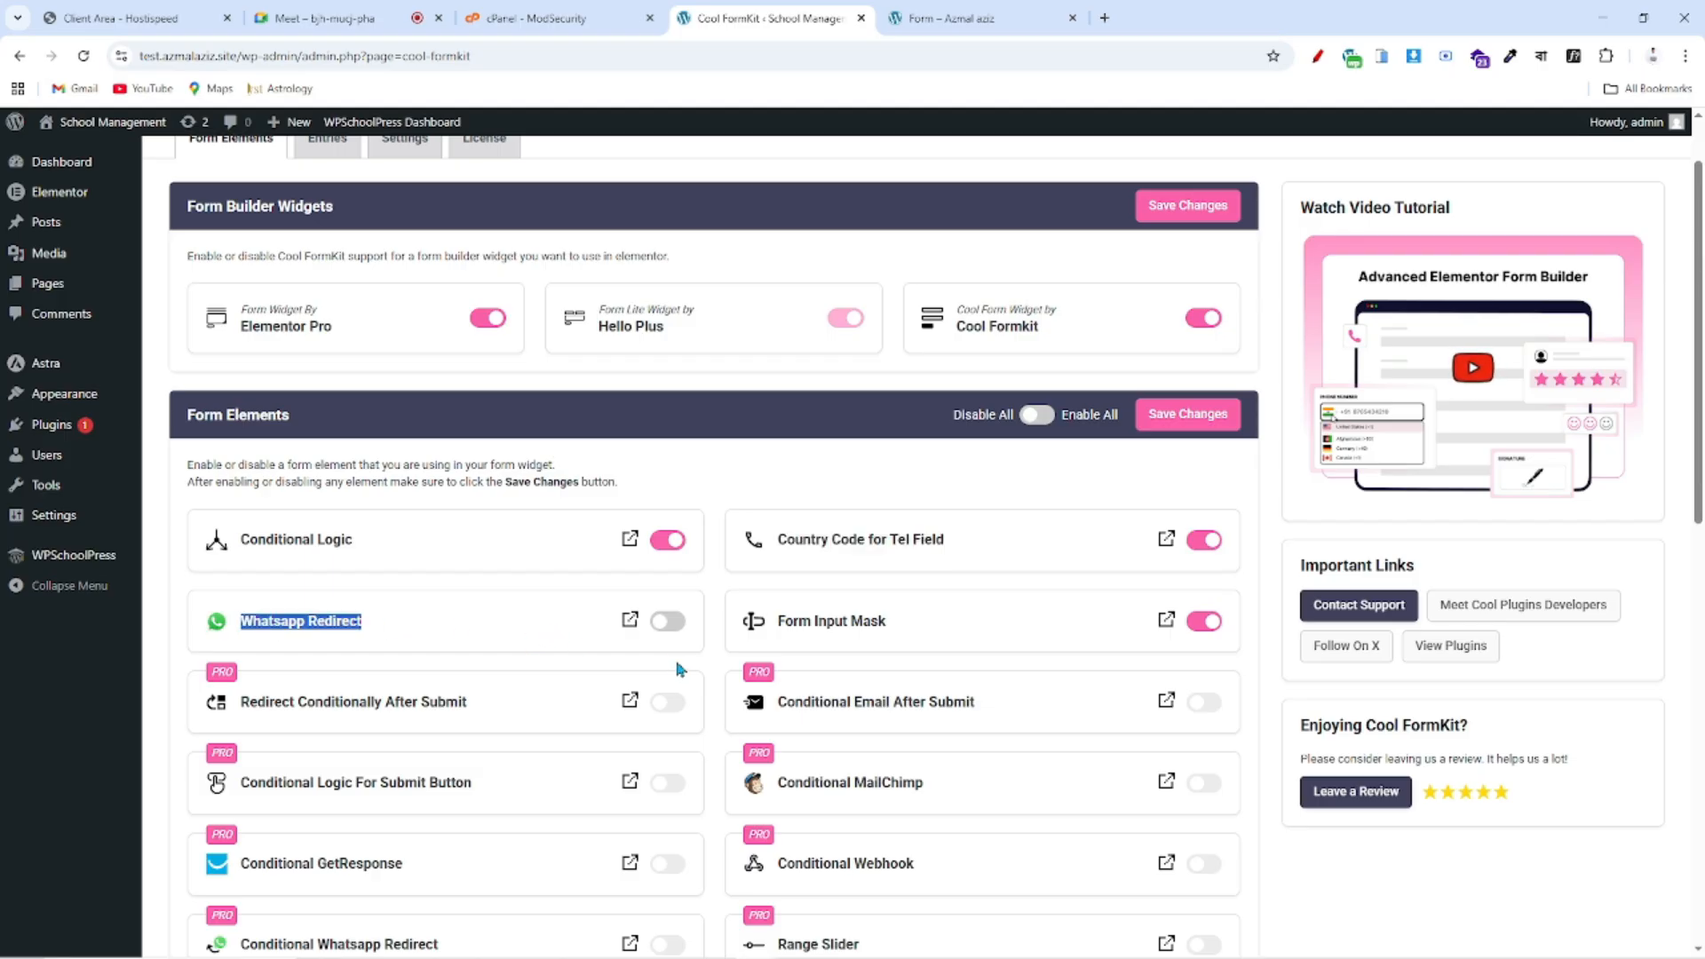
- Enable the Whatsapp Redirect form element and save the Cool FormKit changes
click(671, 625)
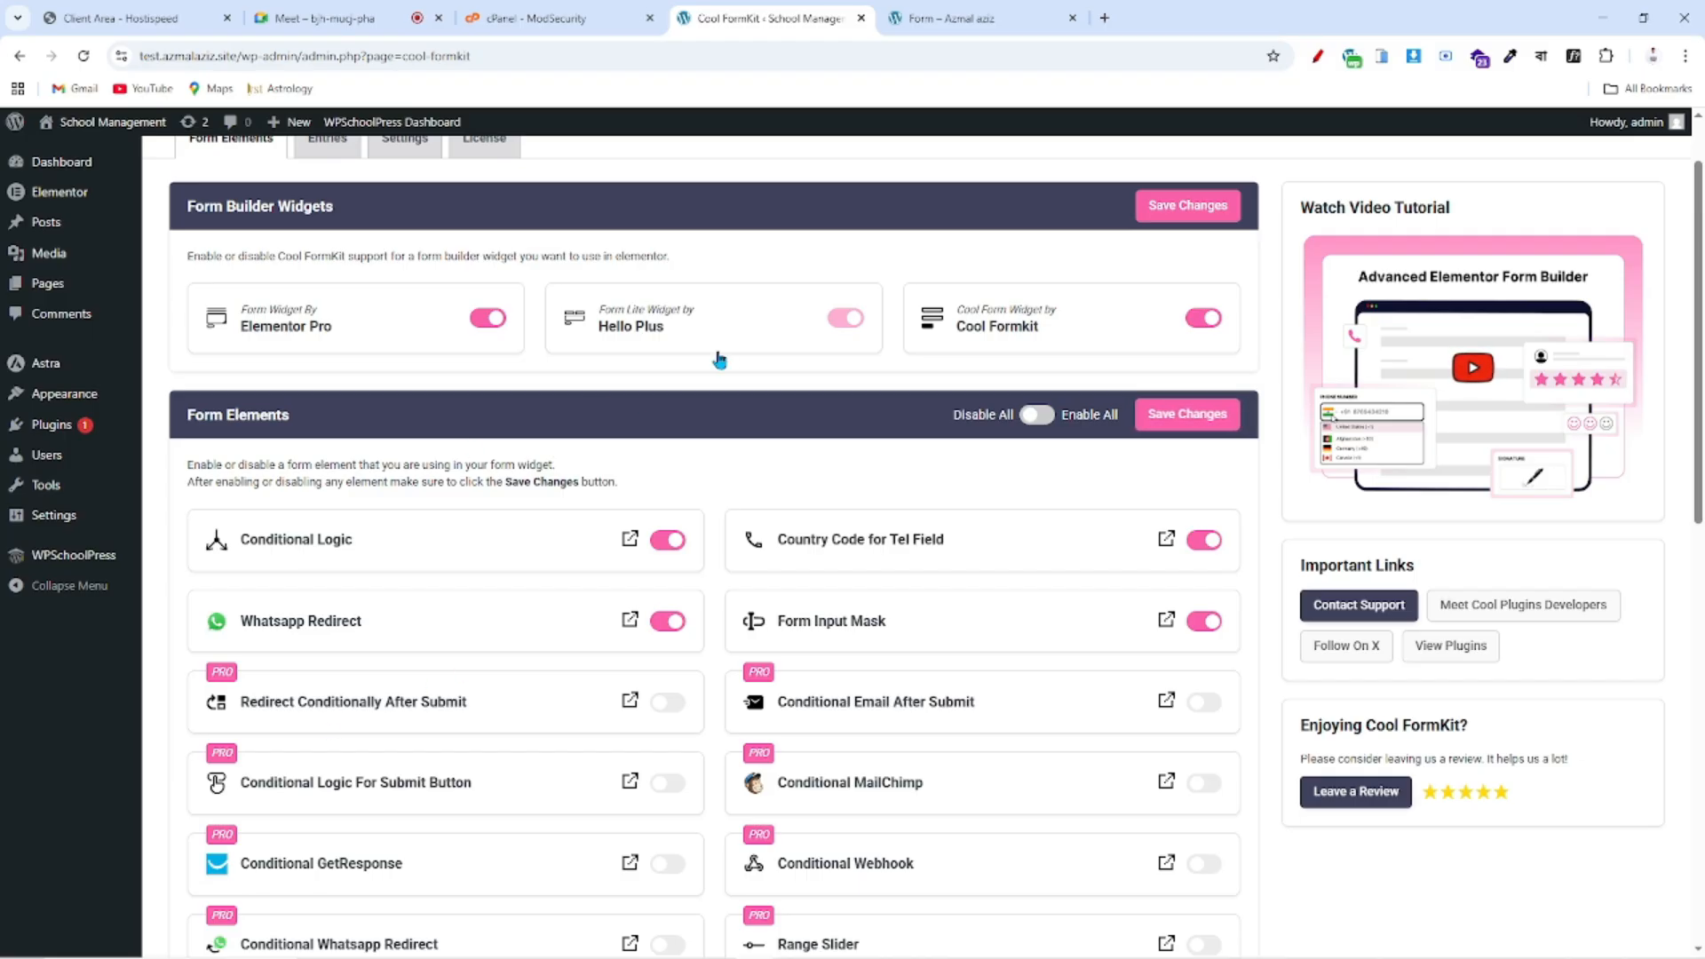
scroll(1214, 411, up, 1)
scroll(1214, 411, down, 15)
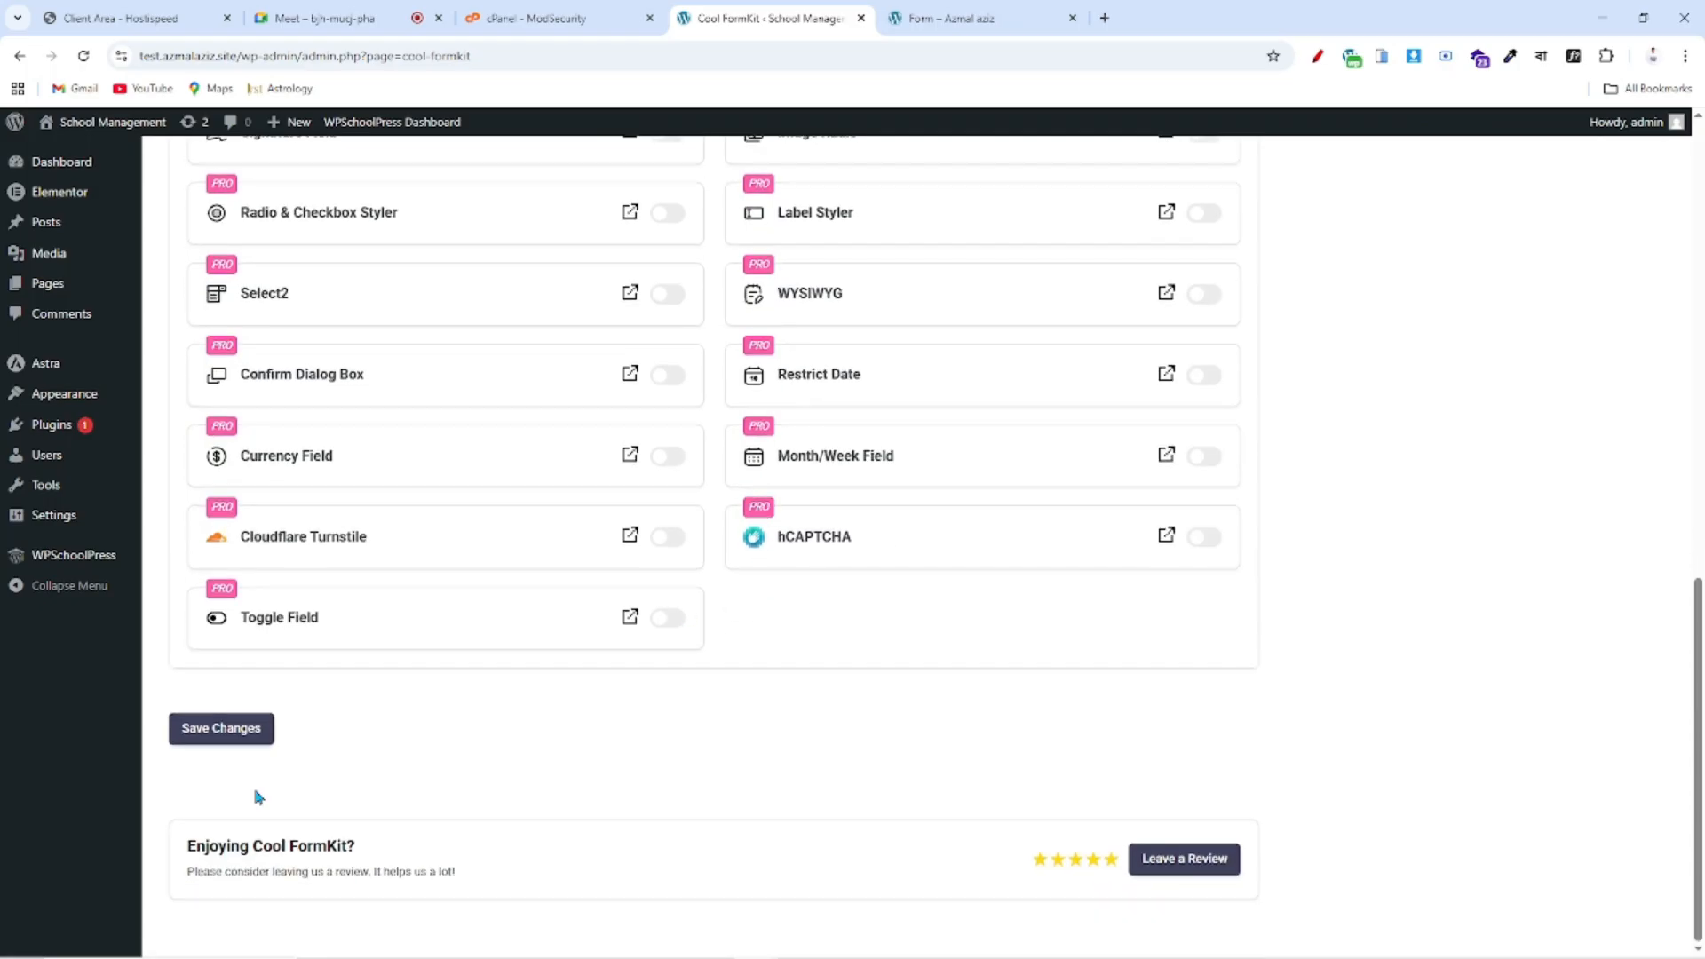
click(217, 736)
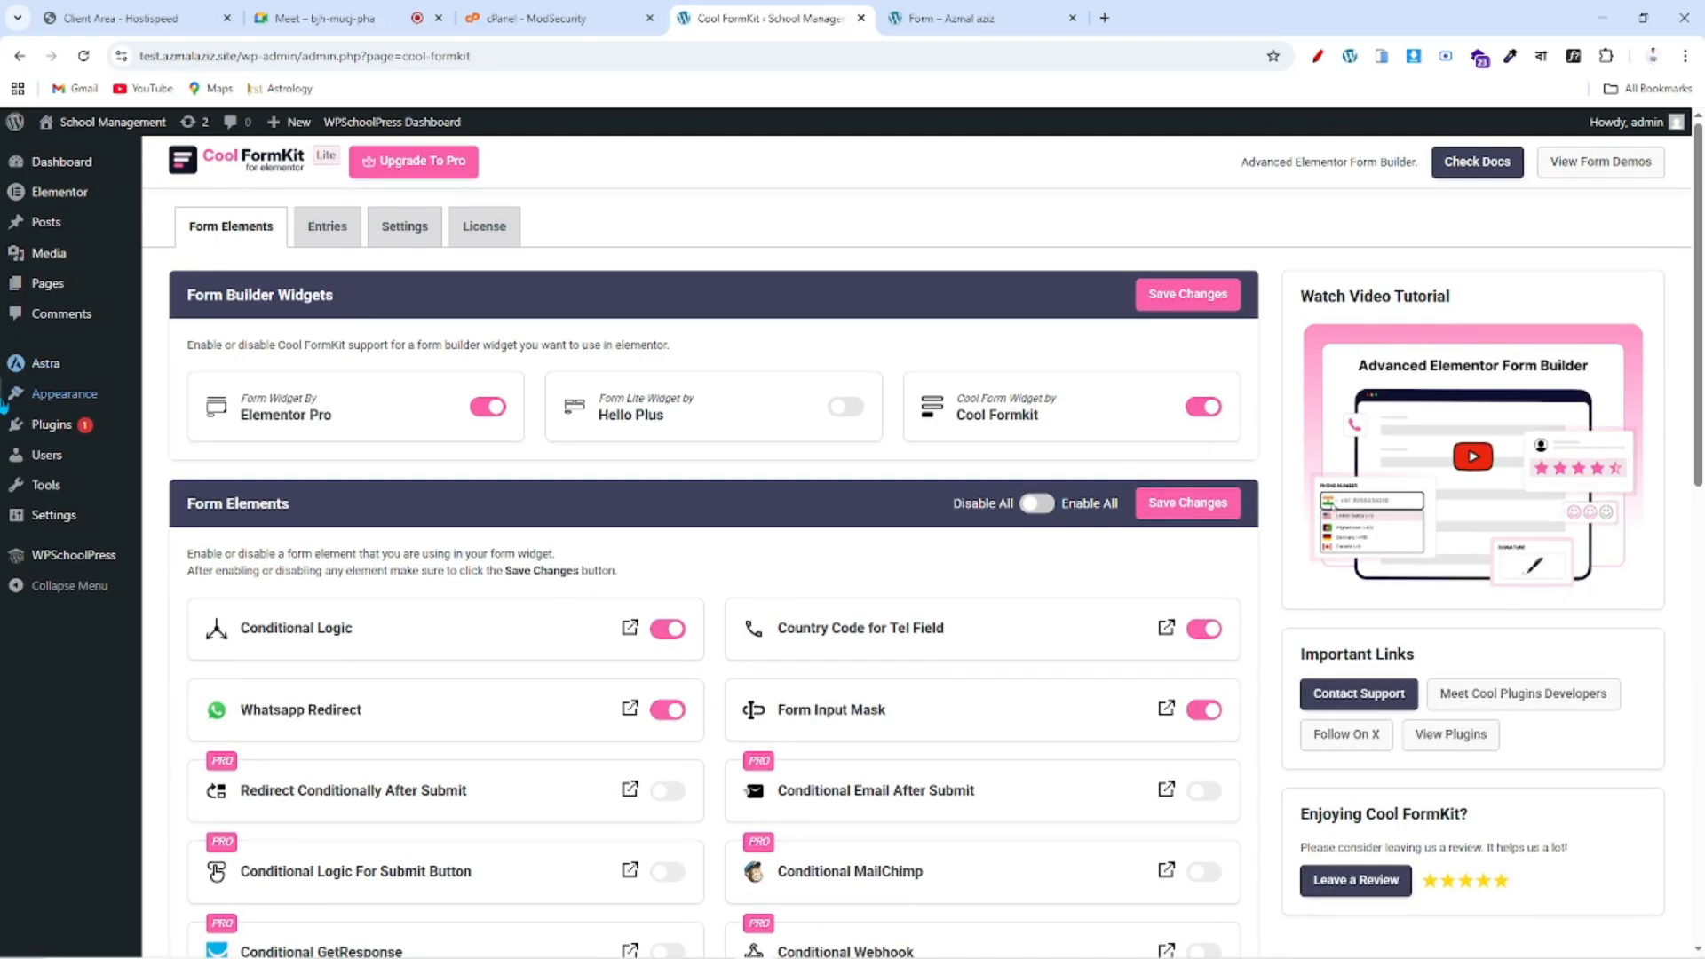
- Go to the Pages list of azmalaziz.site and open the Form page for editing with Elementor
click(55, 284)
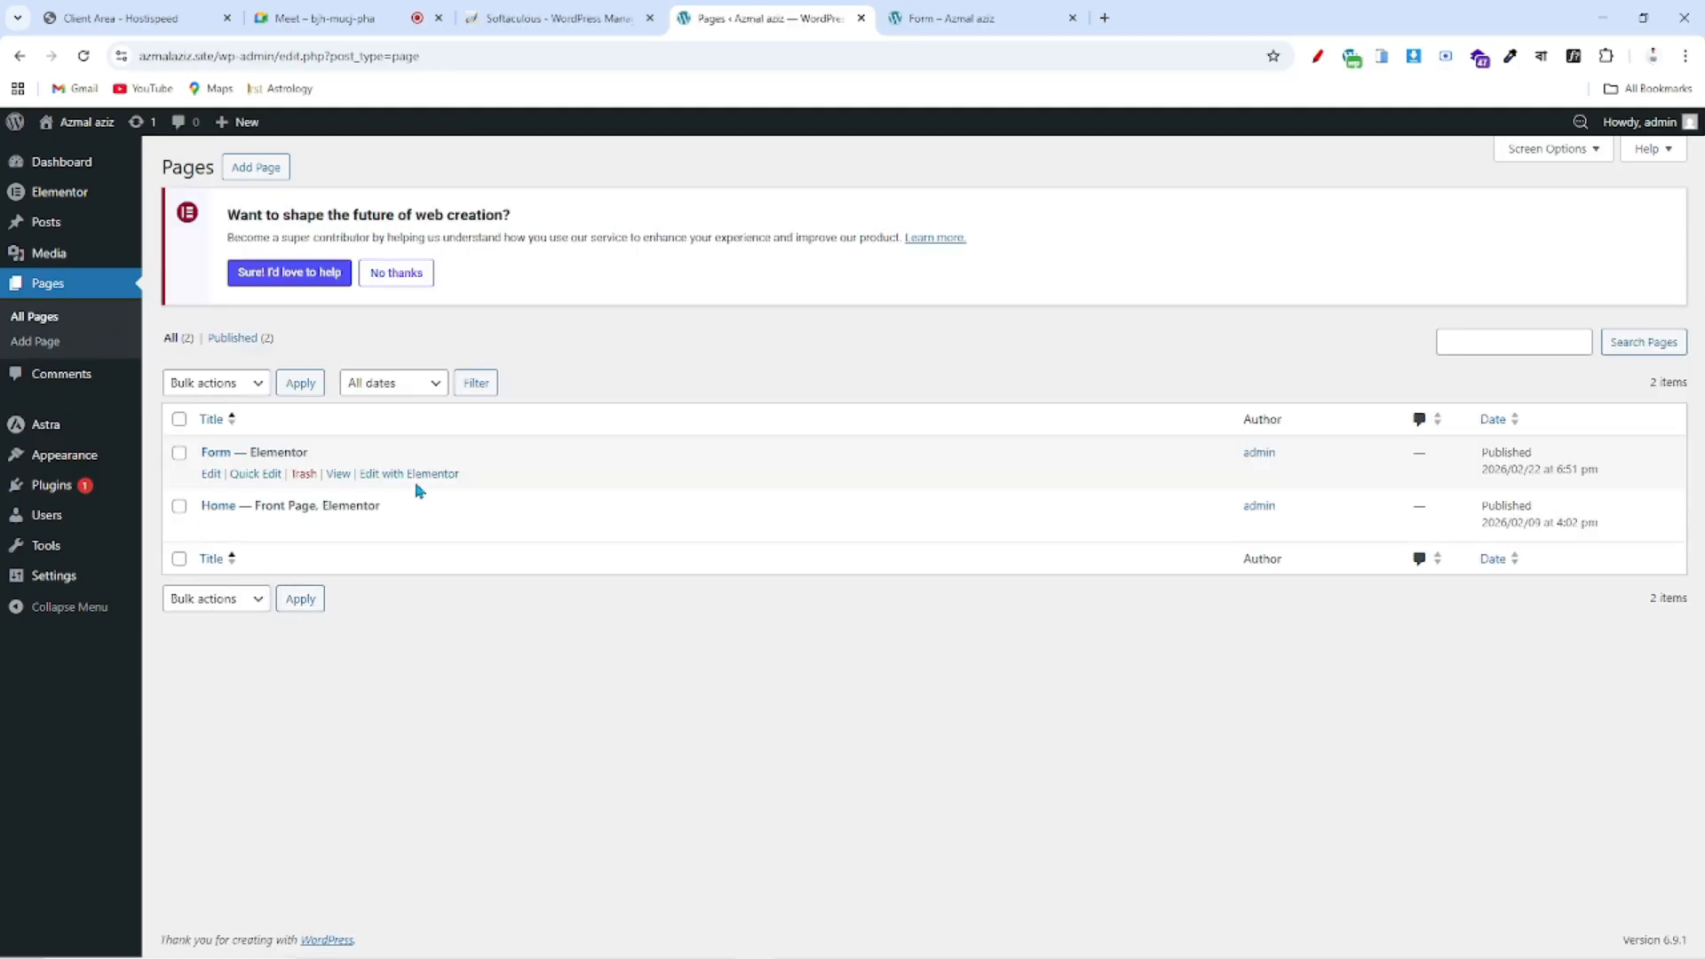
click(427, 476)
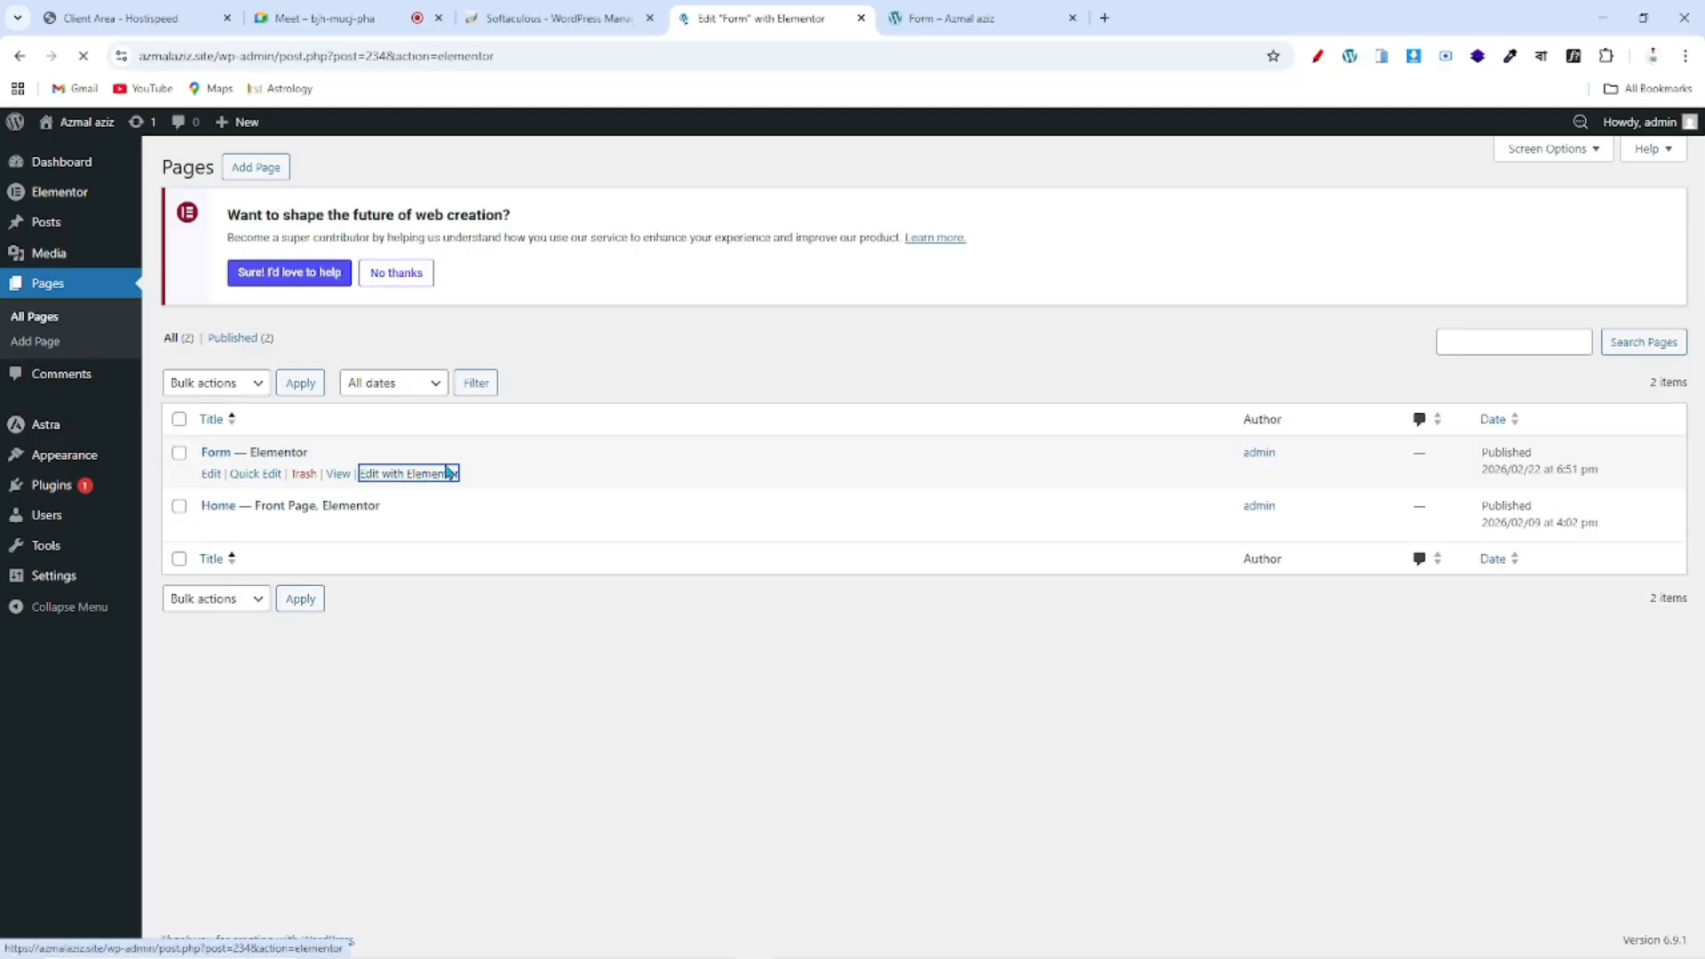
click(951, 18)
click(777, 18)
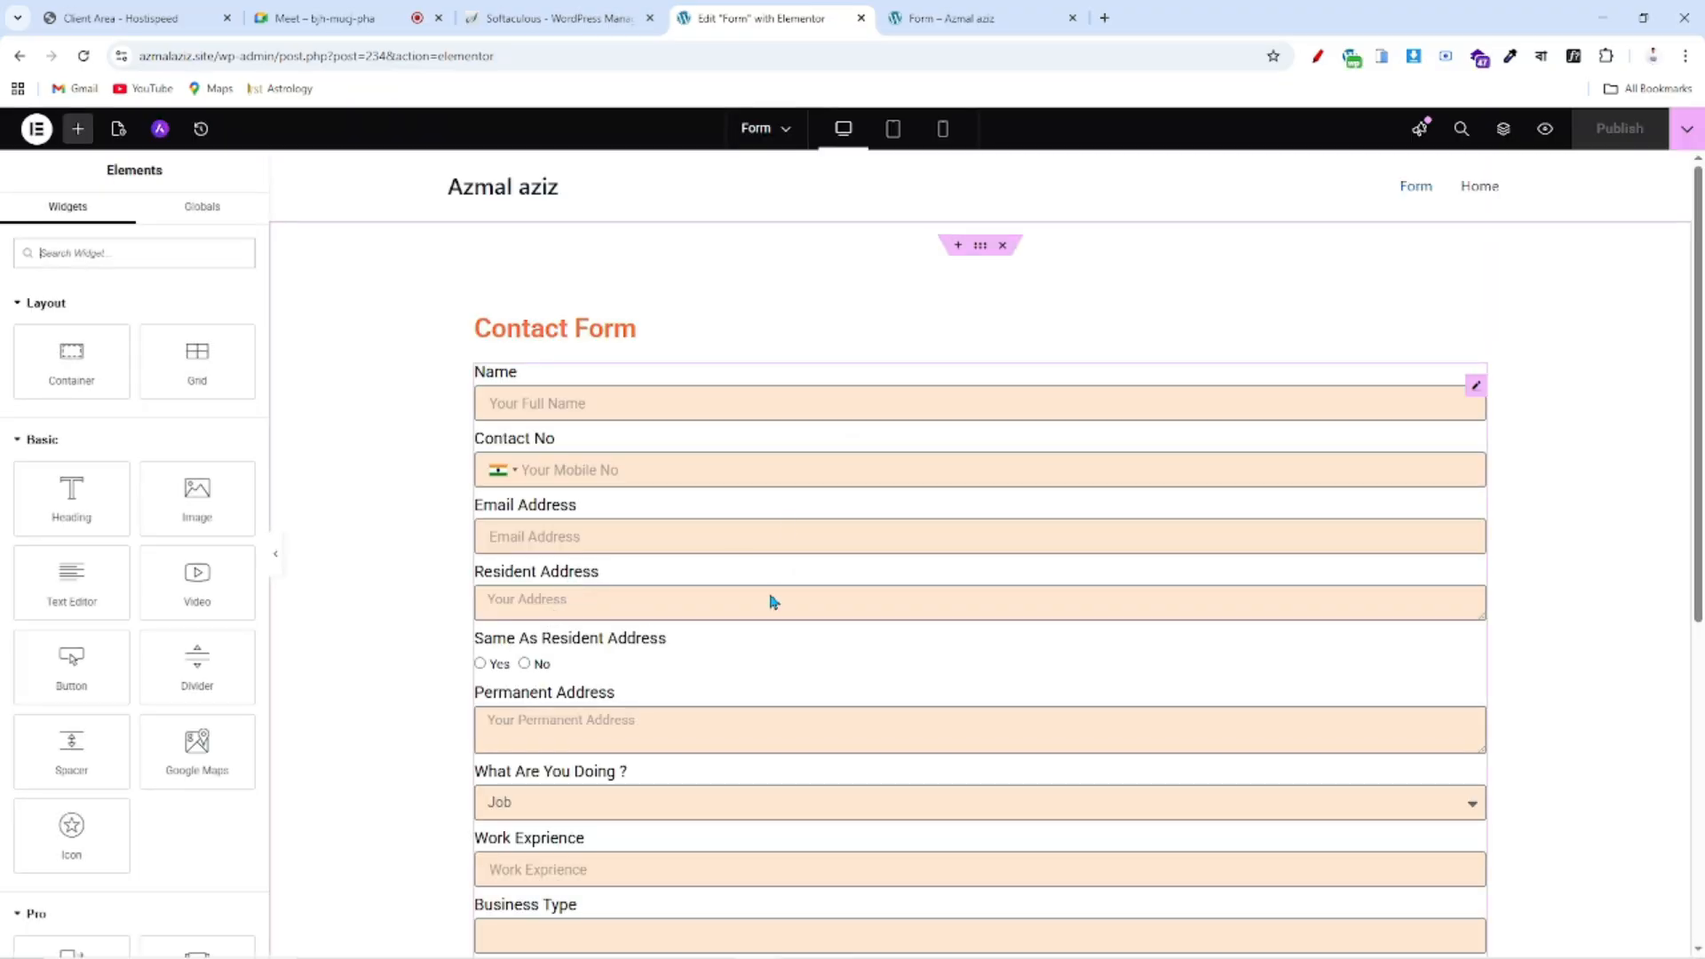
- Delete the existing form widget below the Contact Form heading
scroll(770, 602, down, 3)
scroll(761, 537, up, 3)
click(1473, 394)
key(Delete)
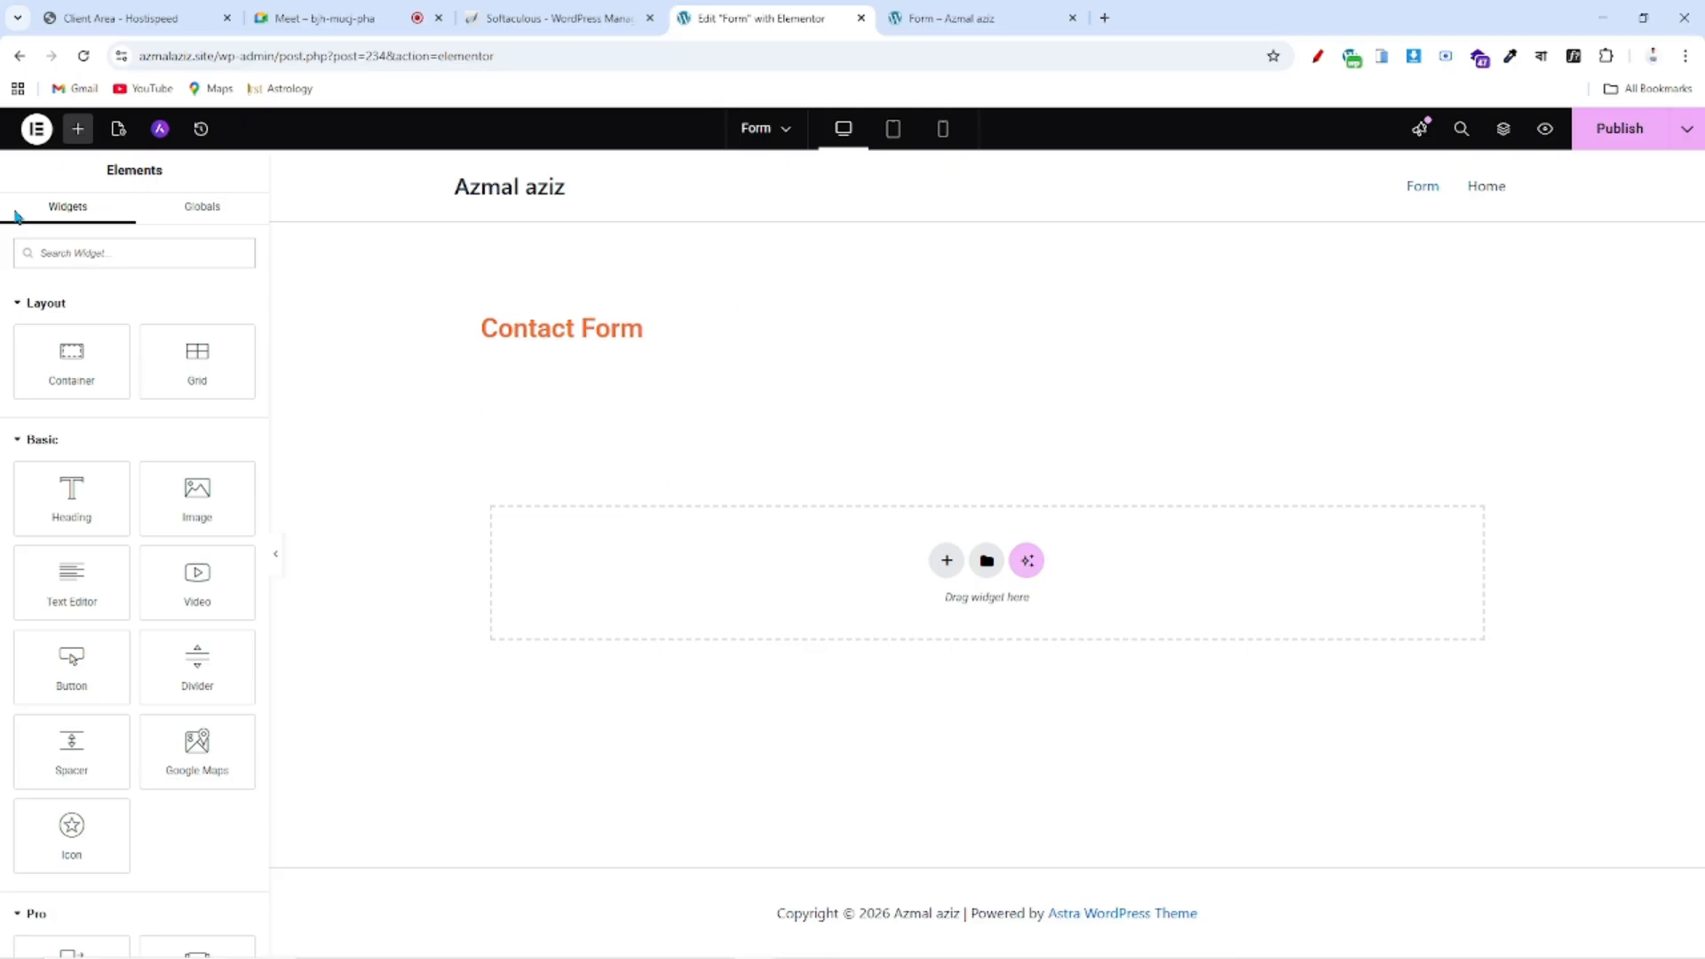
- Place a Form widget under the Contact Form heading and remove its Email and Message fields
scroll(123, 466, down, 5)
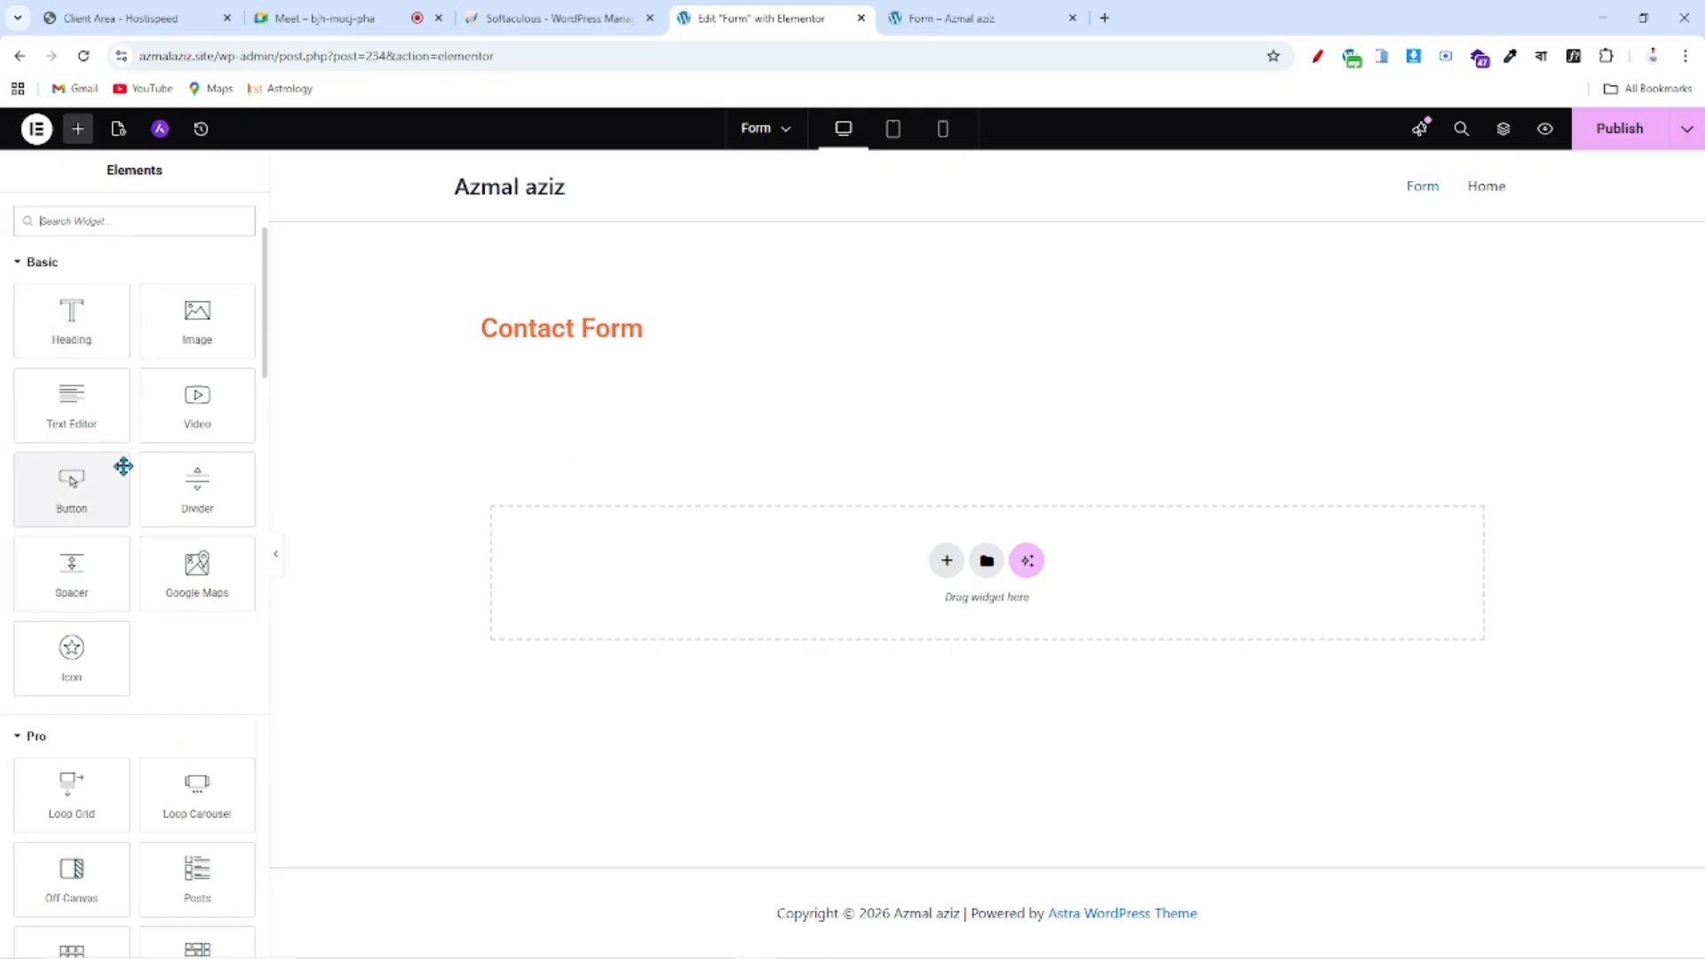
scroll(124, 471, up, 4)
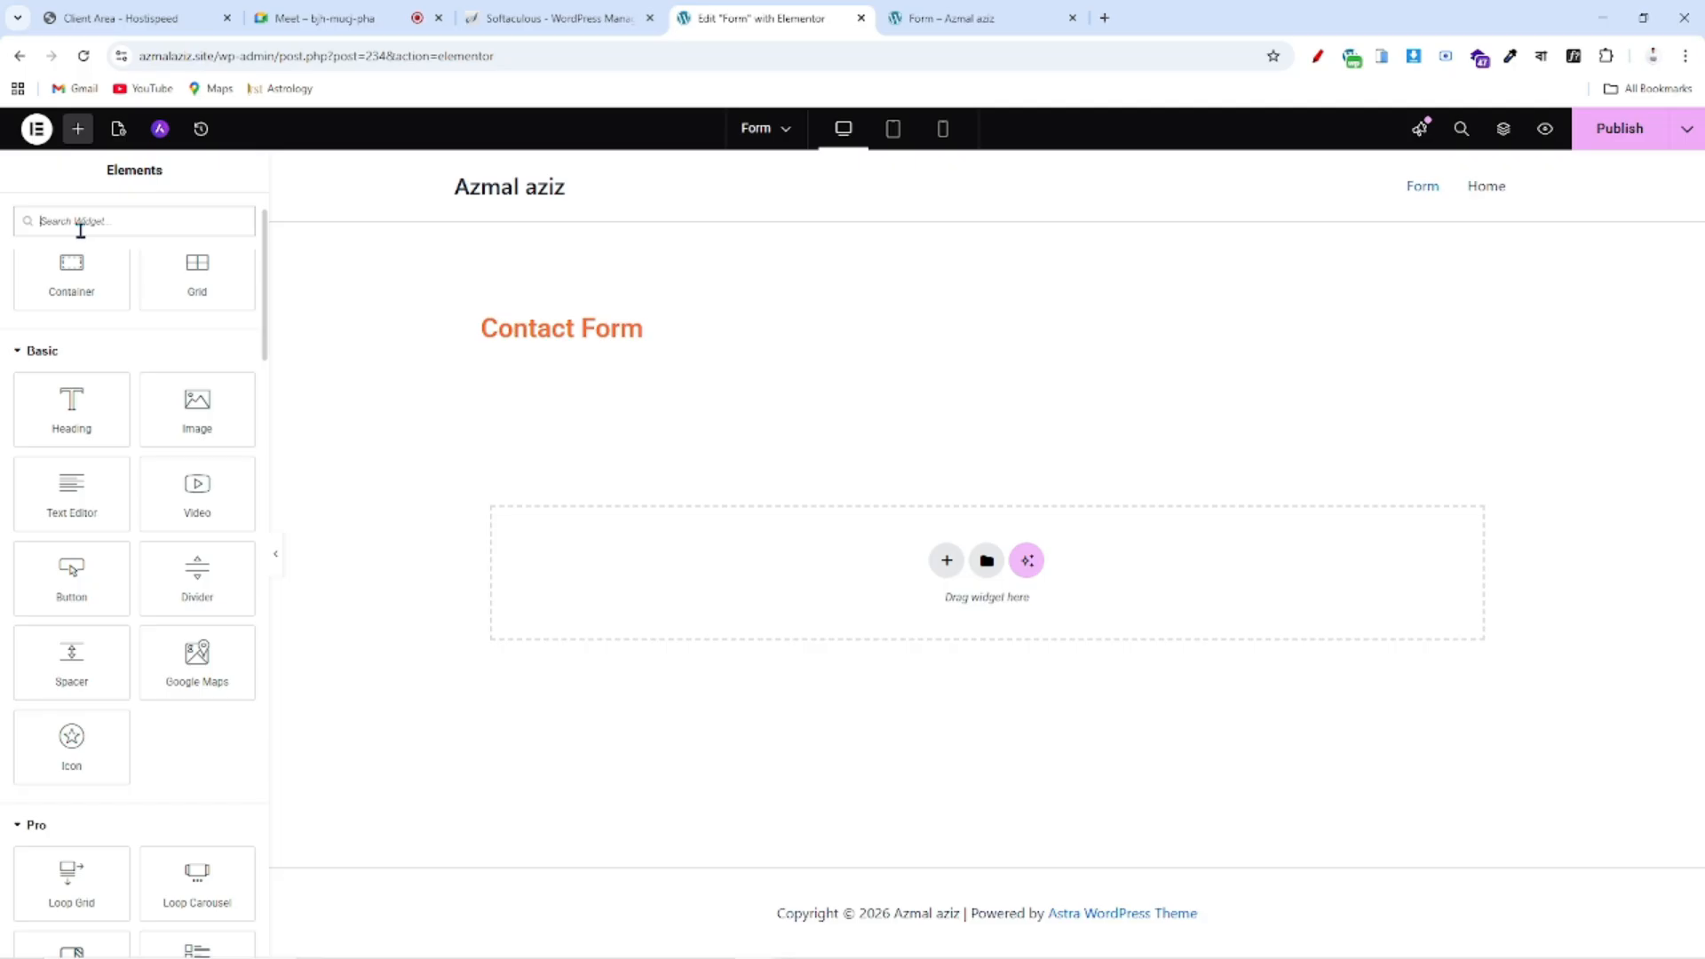
text(fo)
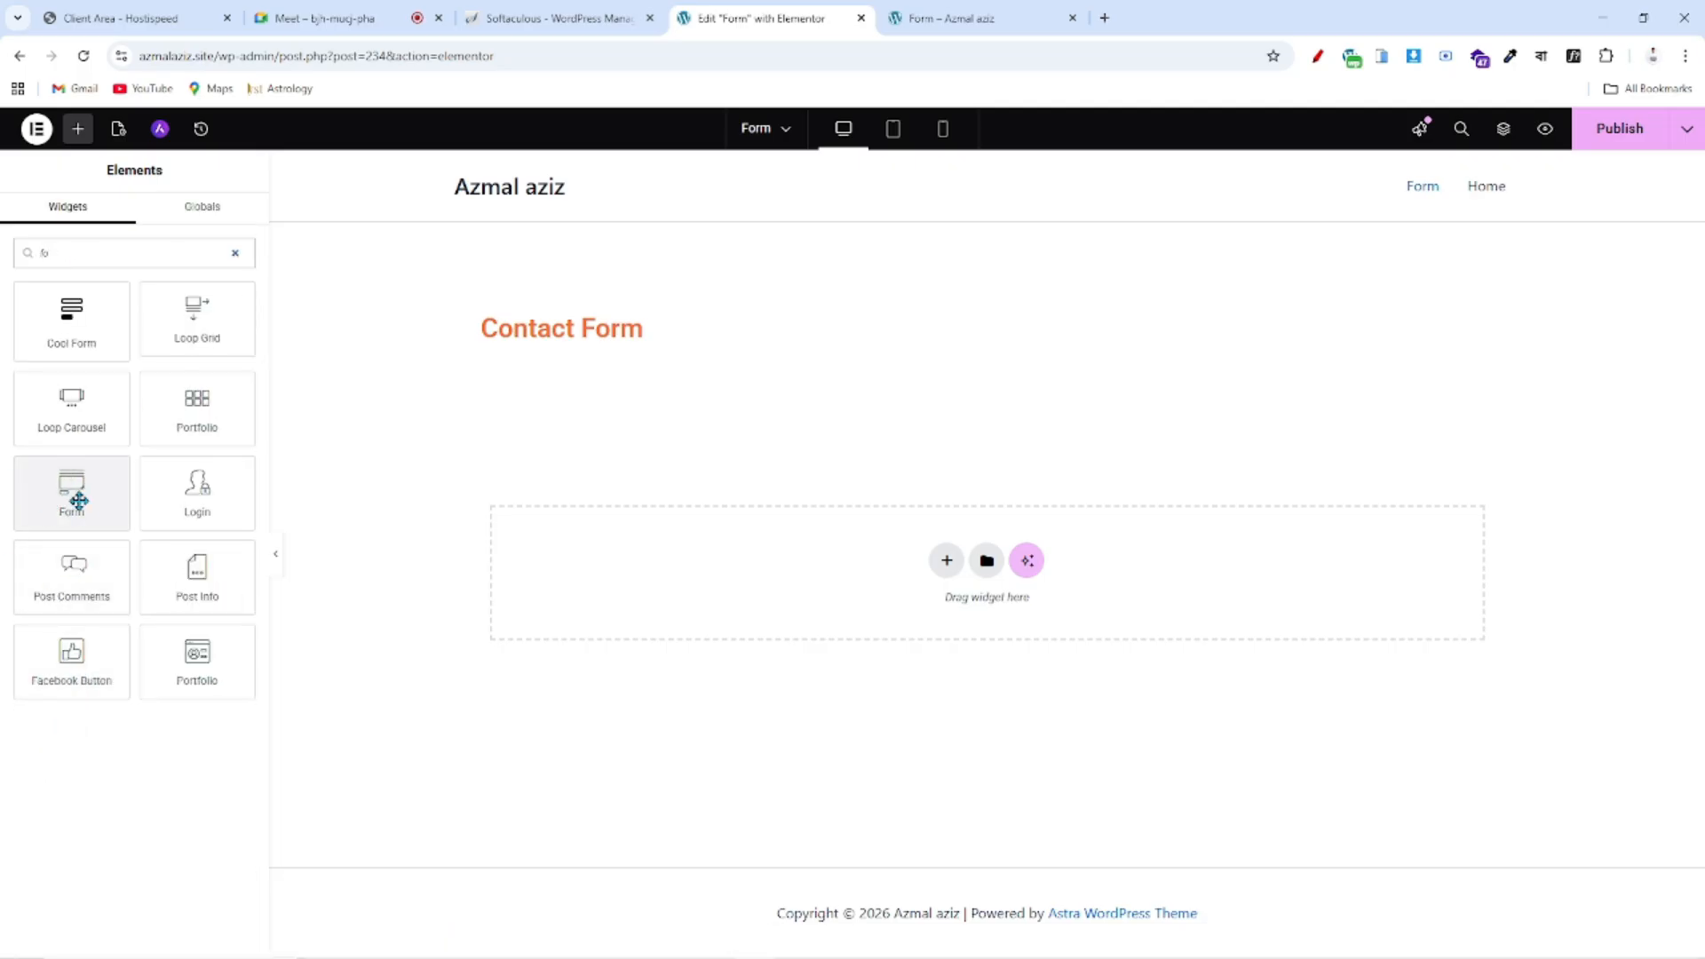
drag(78, 500, 628, 331)
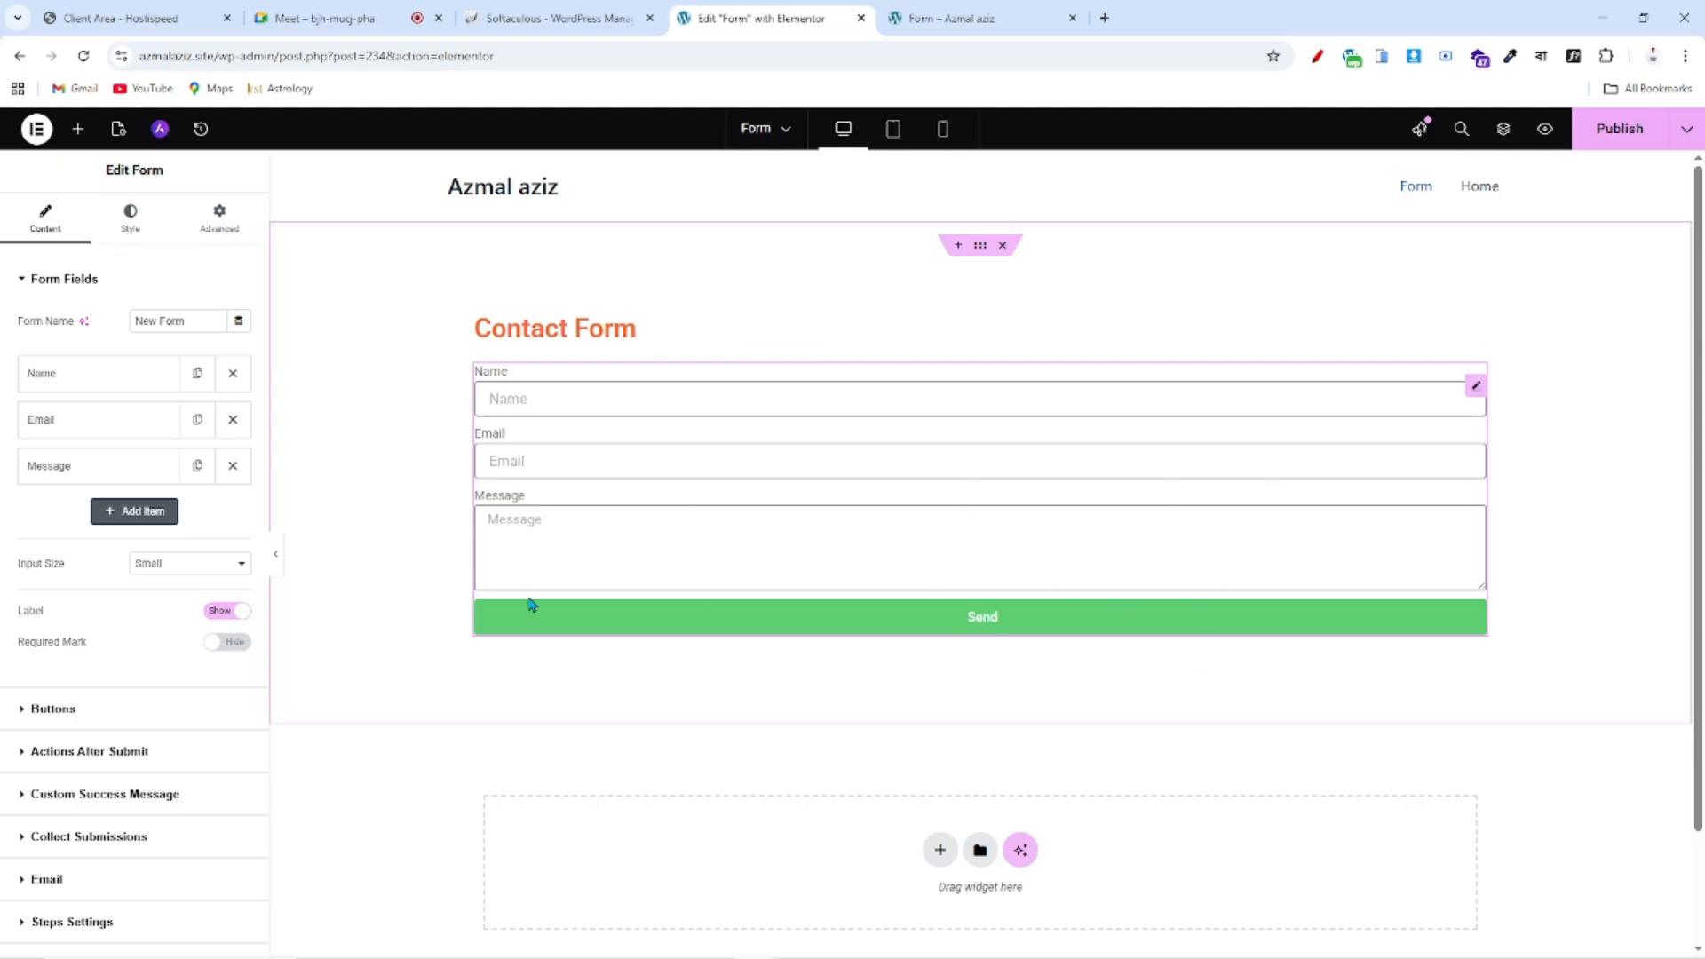
click(233, 468)
click(233, 425)
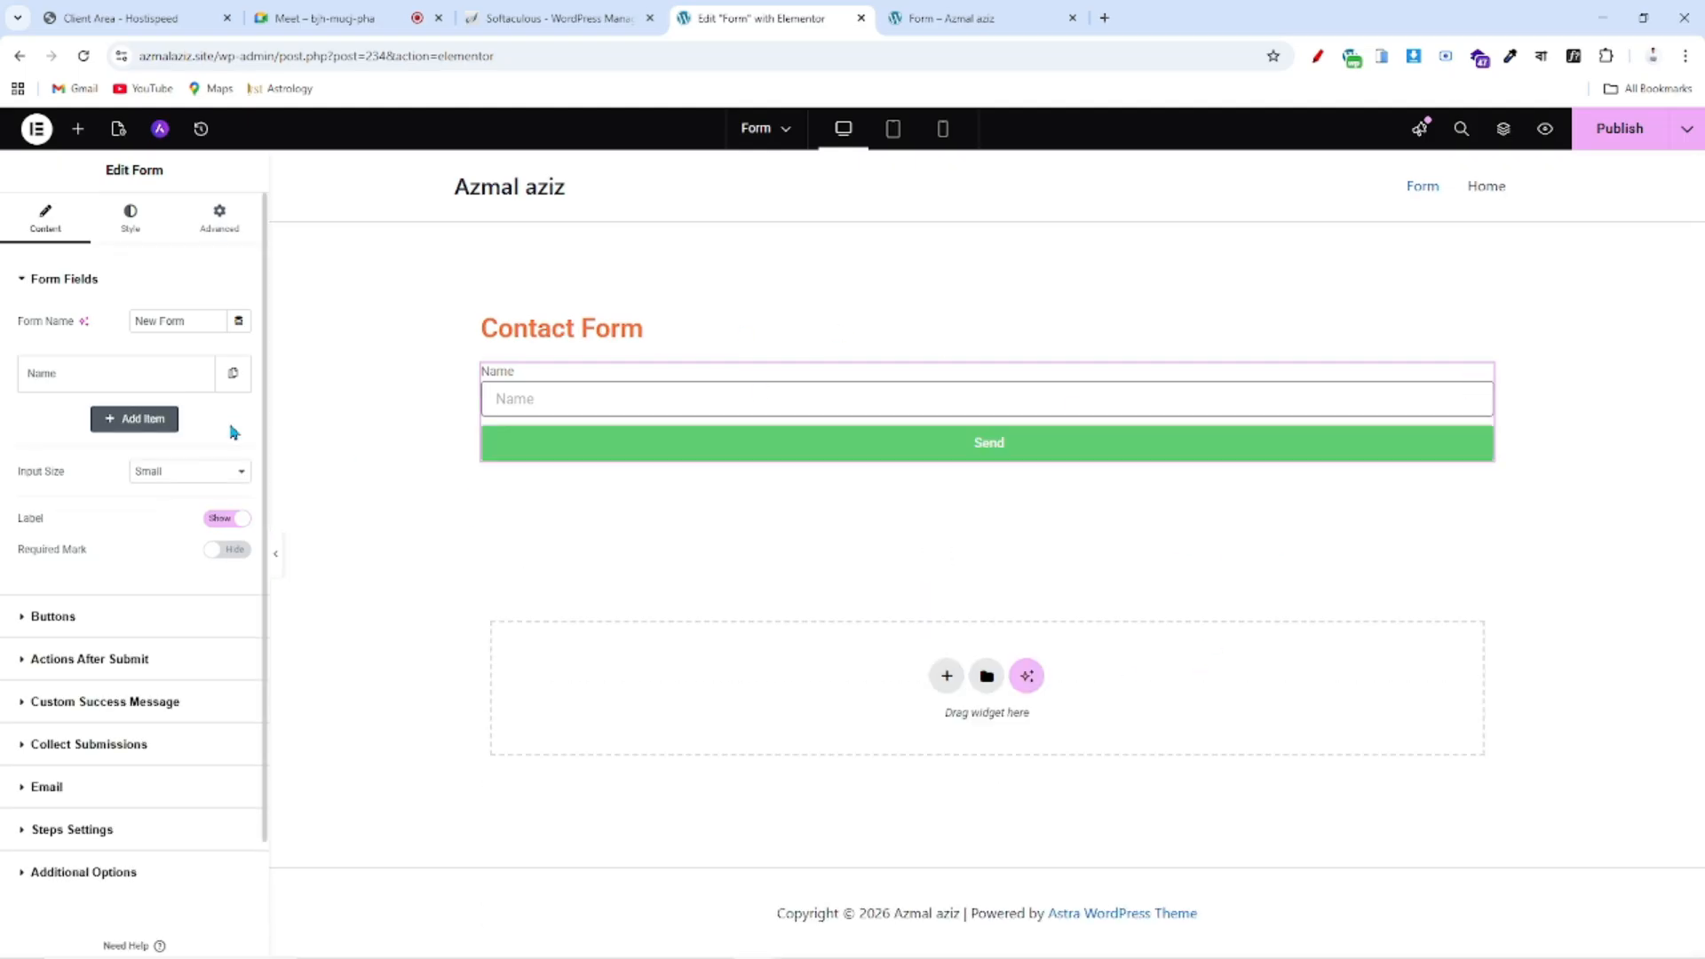
- Change the Name field's label to First Name and its placeholder to Your First Name
click(137, 378)
double_click(169, 483)
click(142, 486)
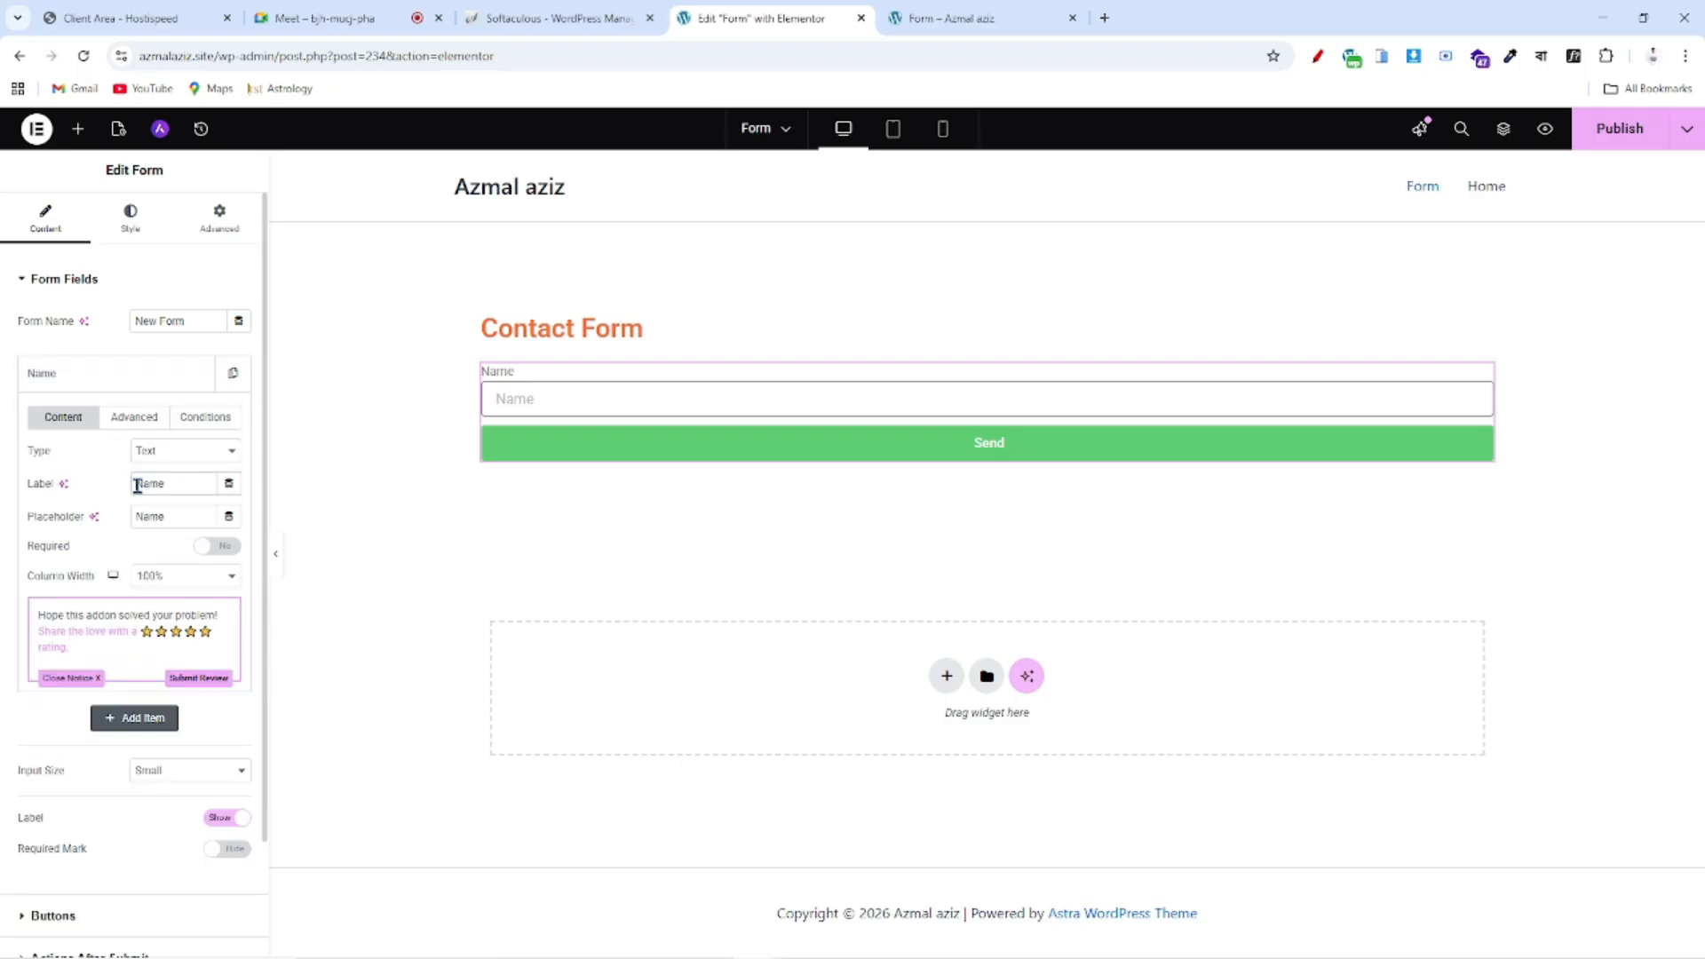
text(First)
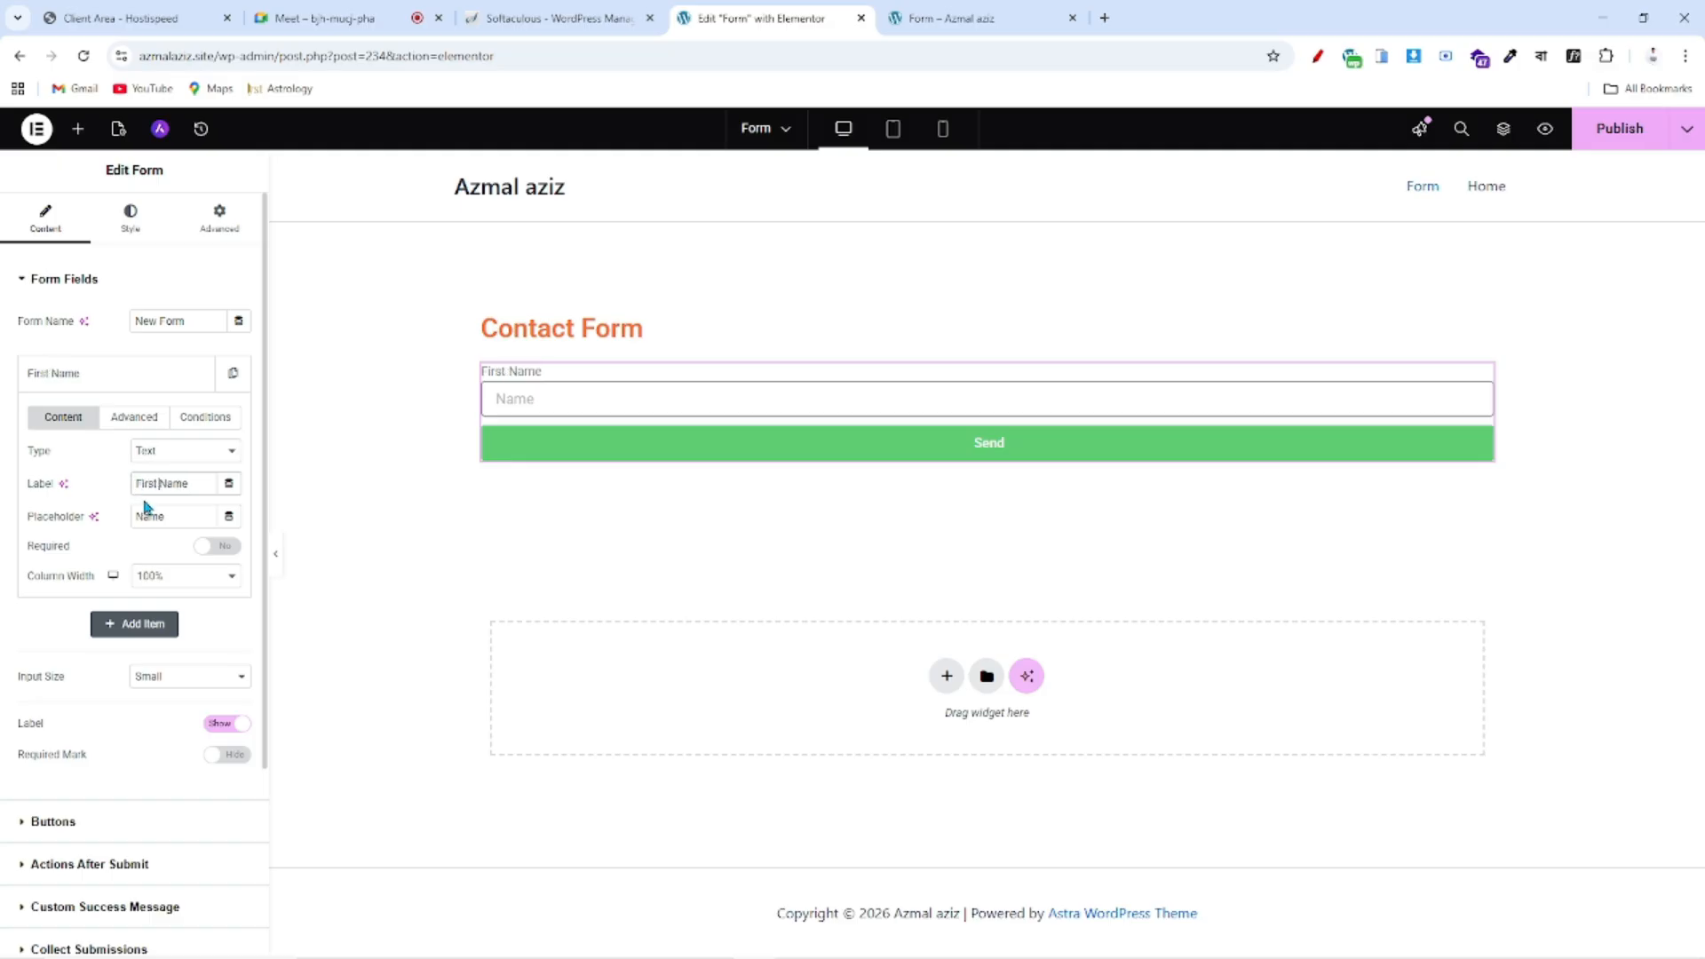
click(151, 520)
text(Your F)
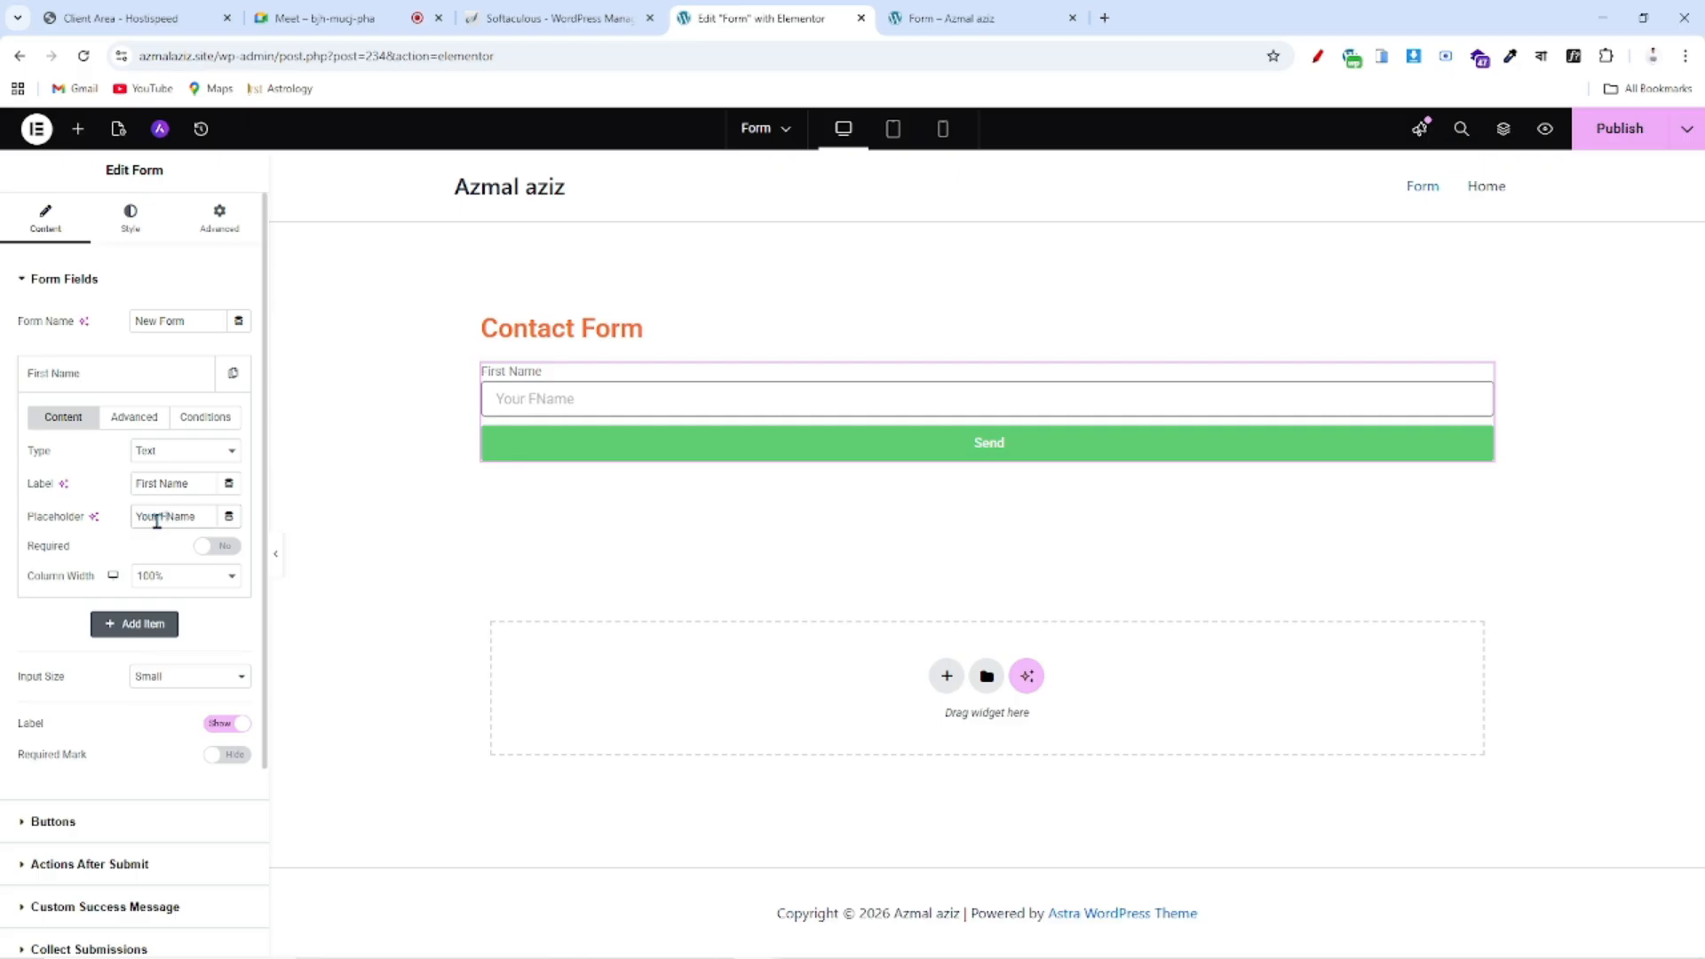
text(irst)
click(128, 384)
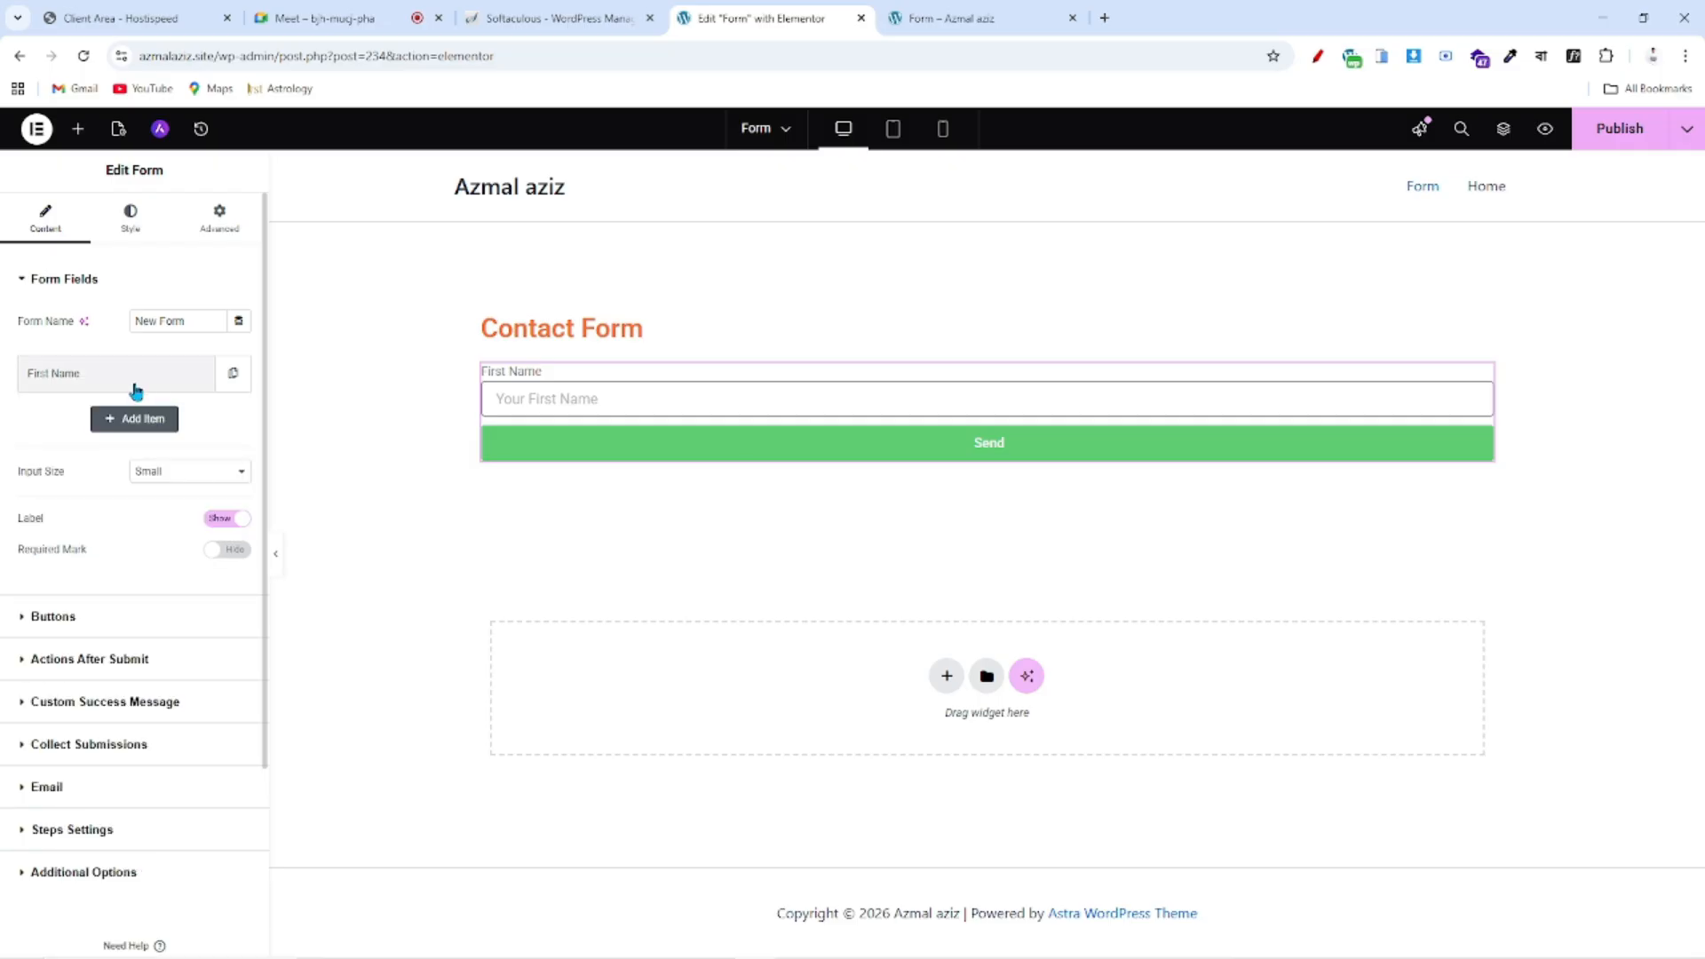
- Duplicate the First Name field and give the copy the label Last Name and the placeholder Your Last Name
click(173, 418)
drag(155, 534, 107, 532)
text(Last Name)
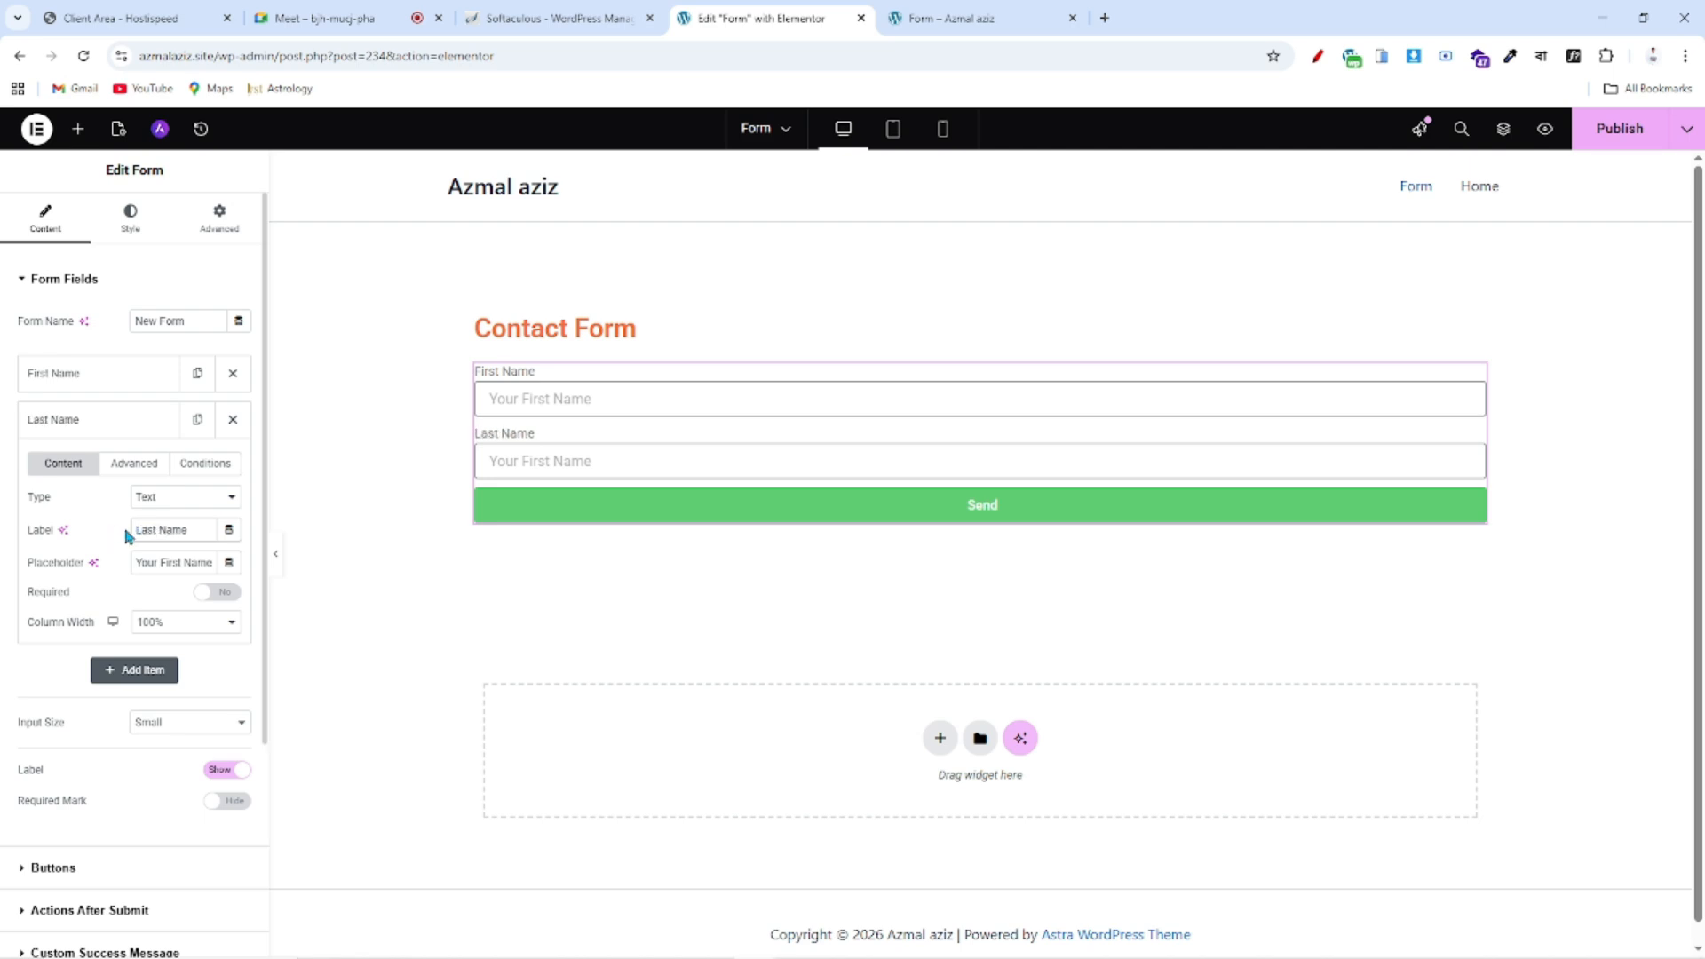
double_click(176, 564)
text(Last)
click(75, 419)
- Set the First Name field's column width to 50%
click(140, 377)
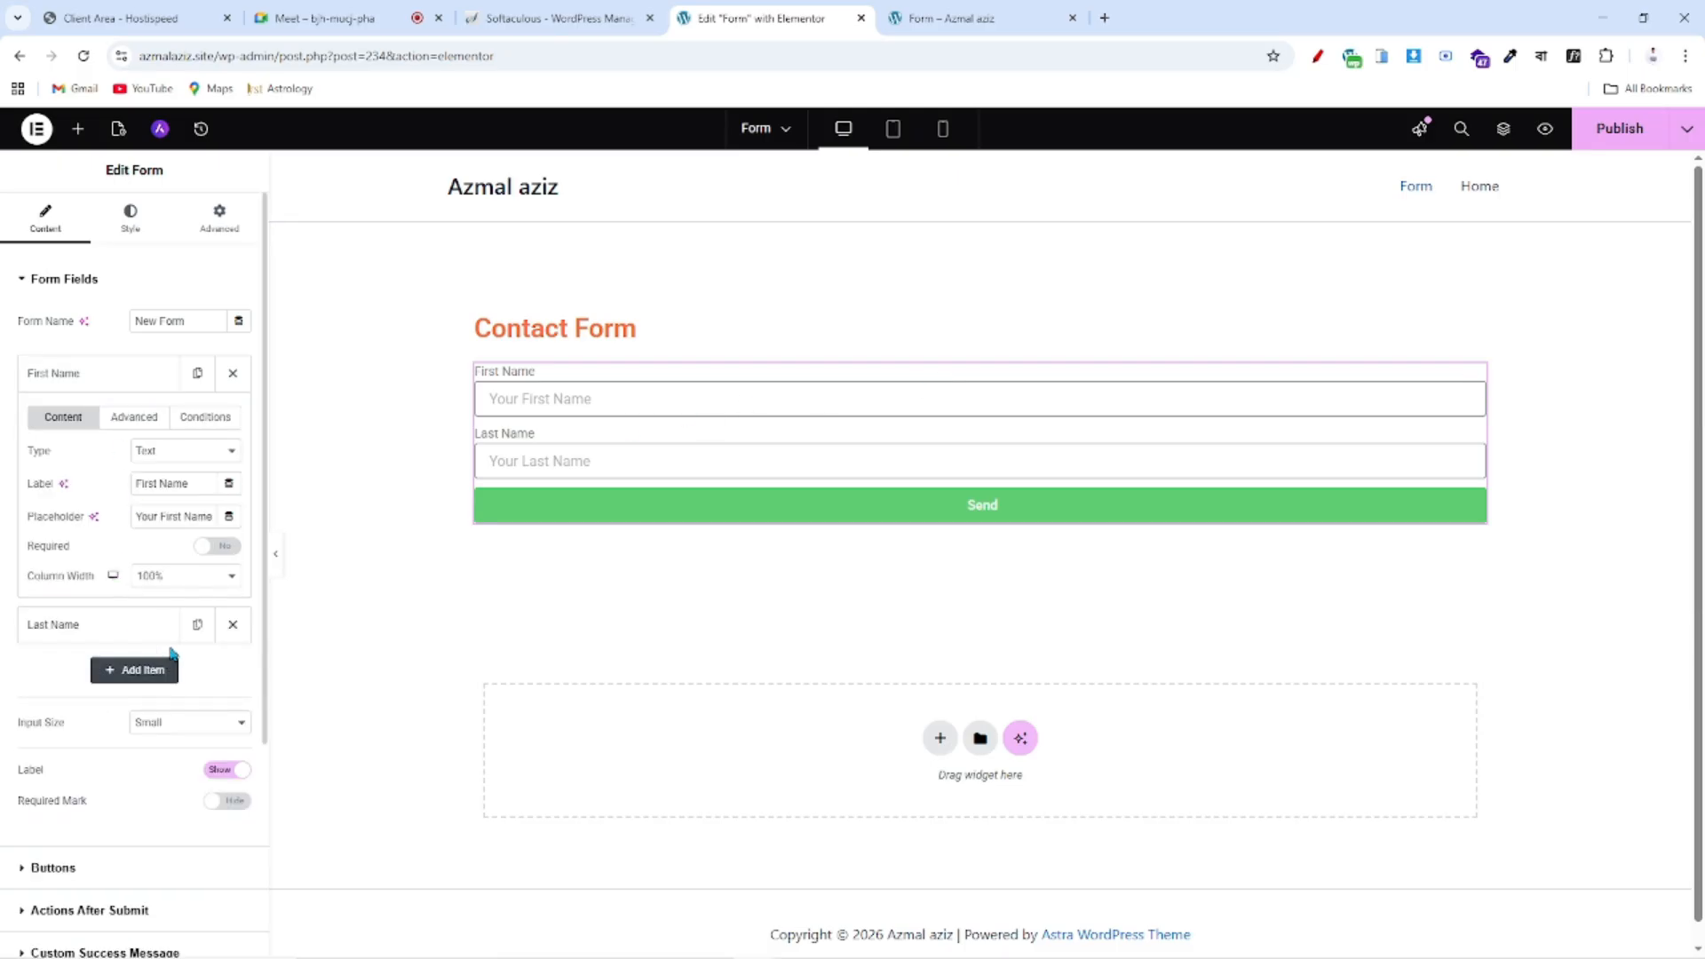
click(187, 575)
click(178, 703)
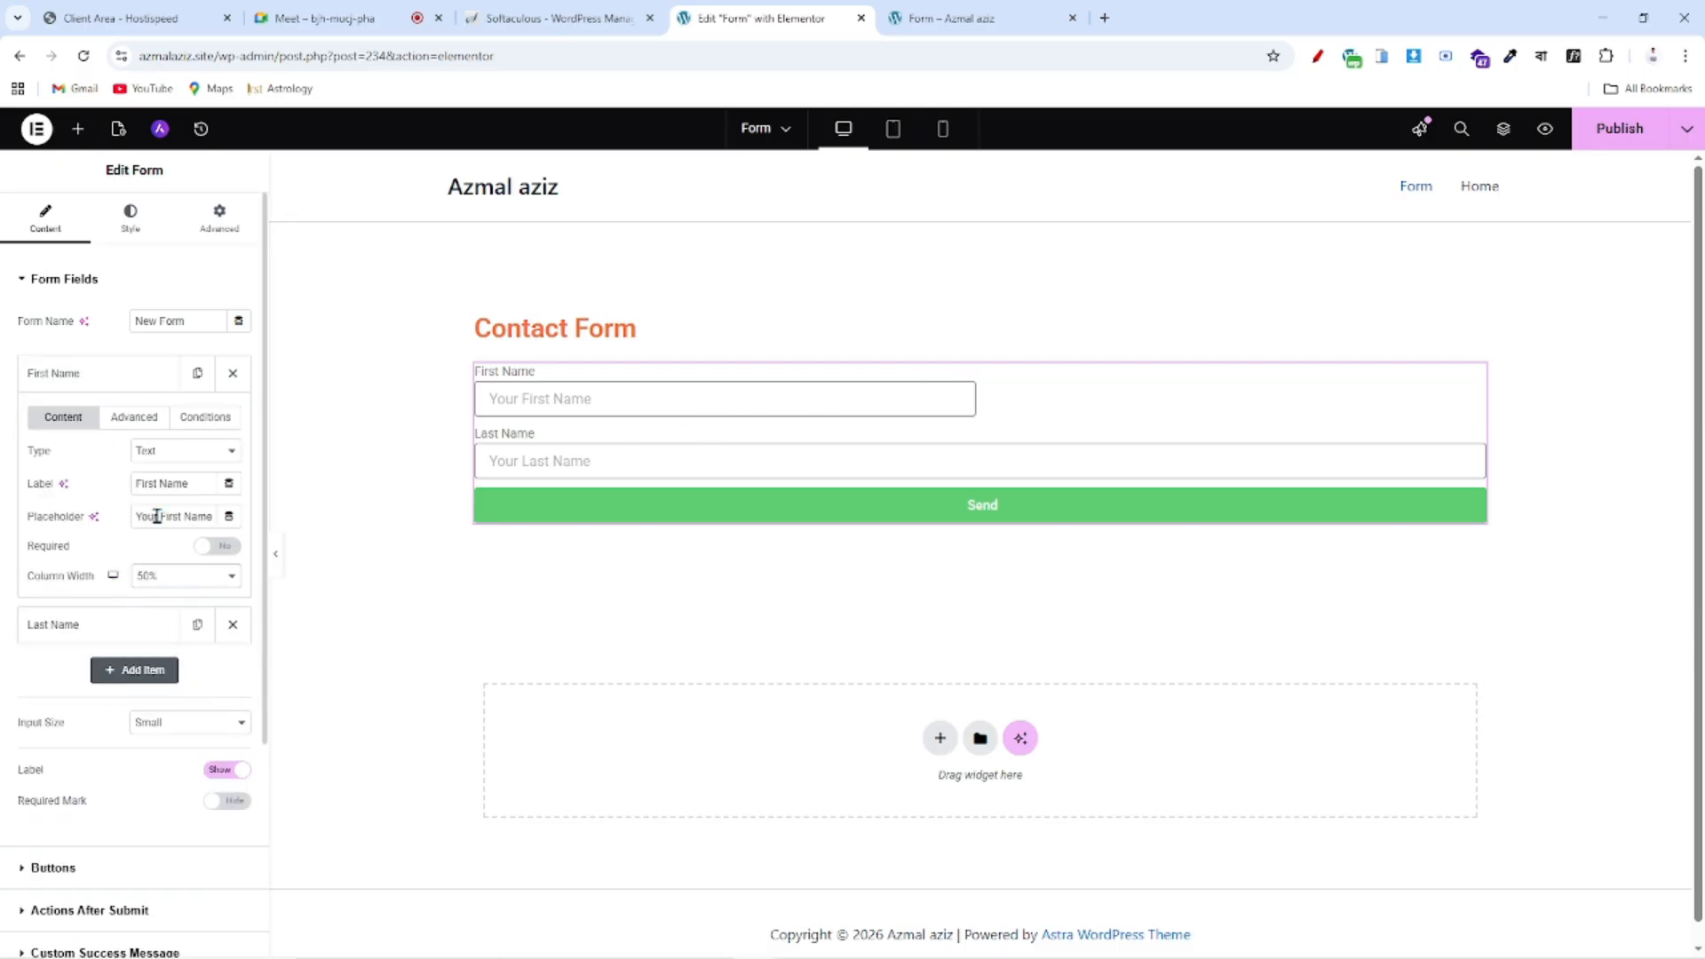
- Set the Last Name field's column width to 50% and collapse its settings
click(114, 373)
click(126, 439)
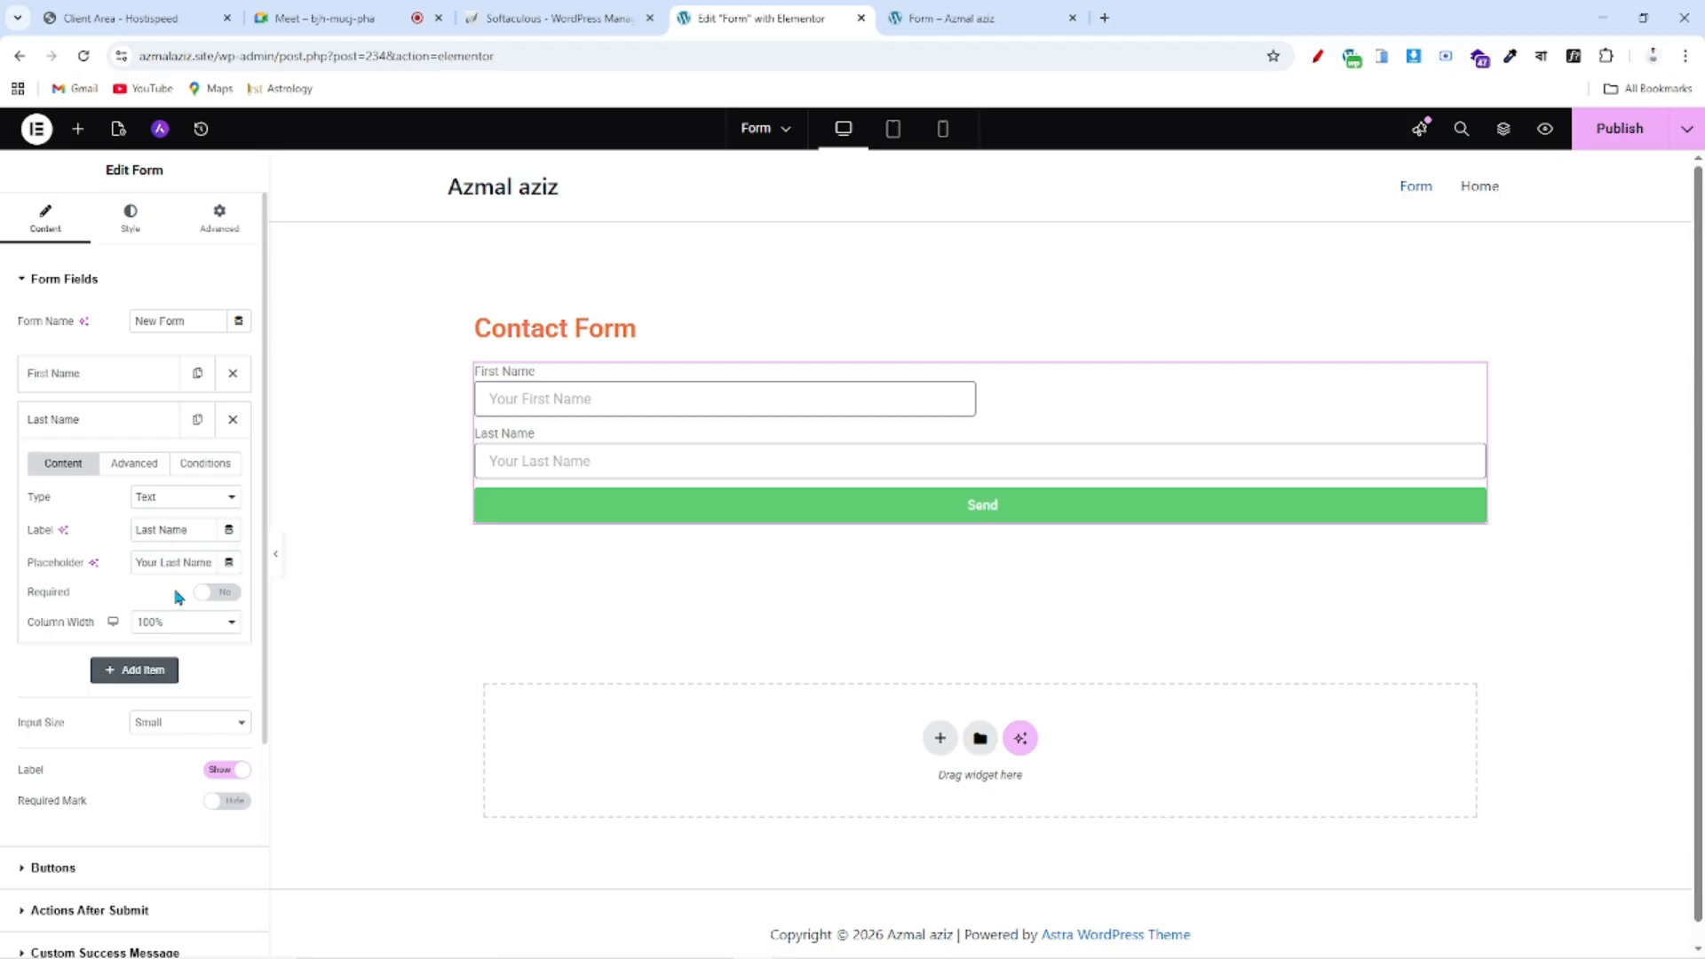
click(178, 622)
click(160, 751)
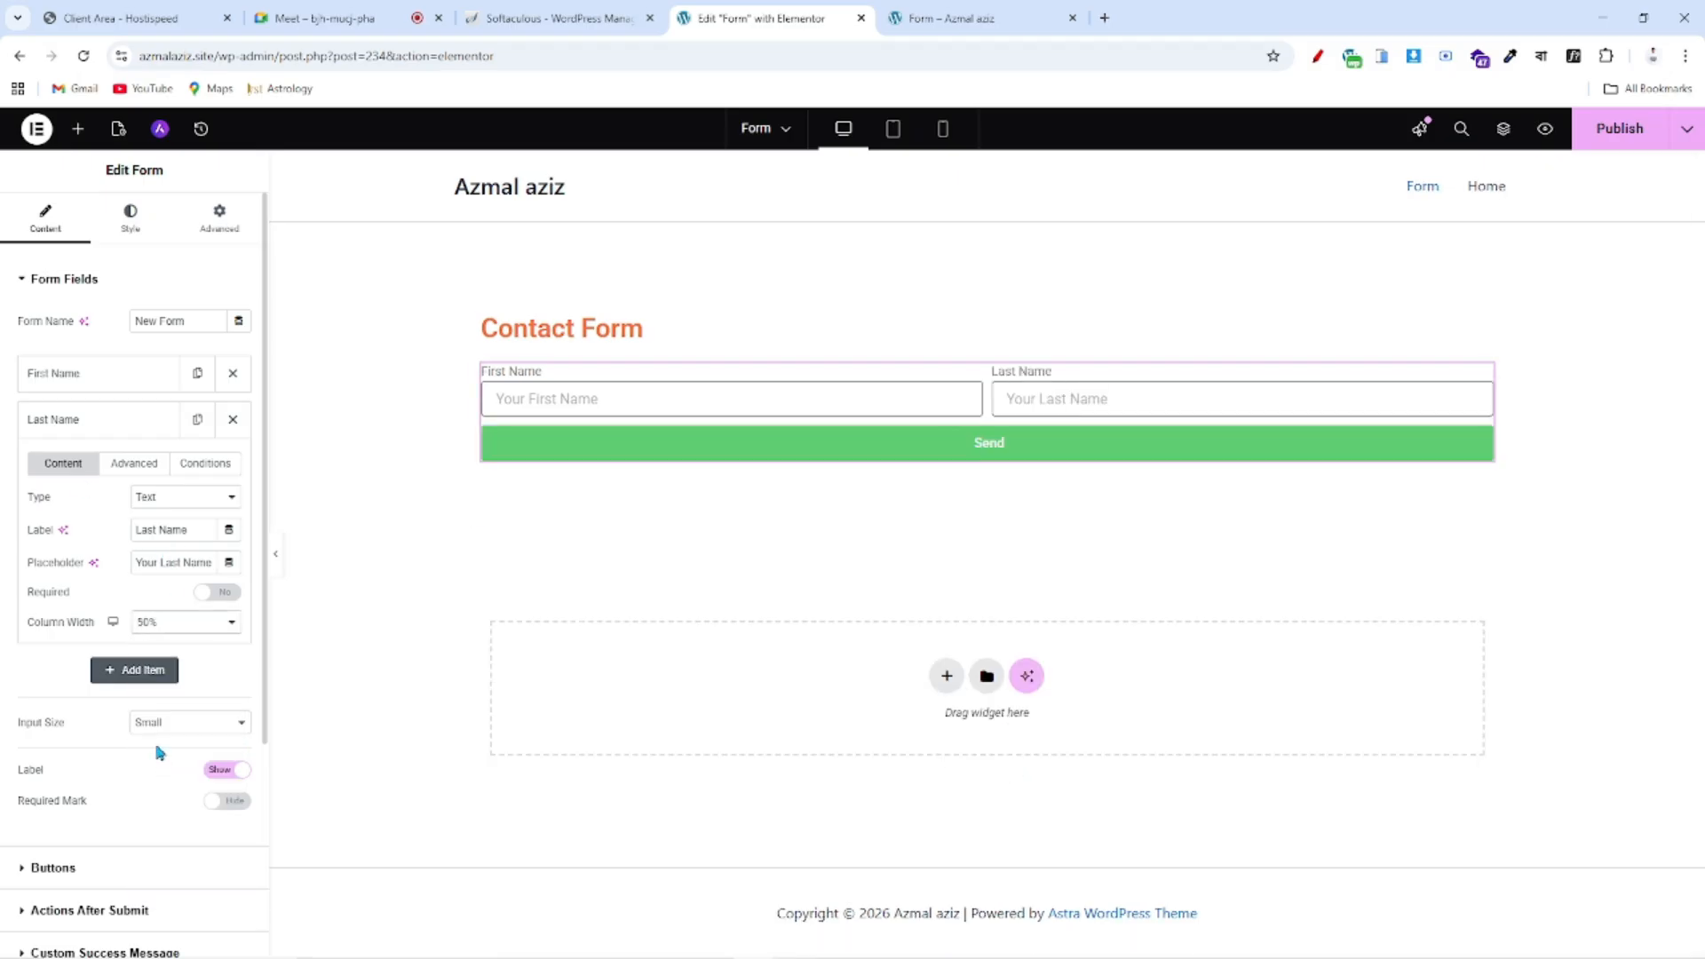
click(85, 423)
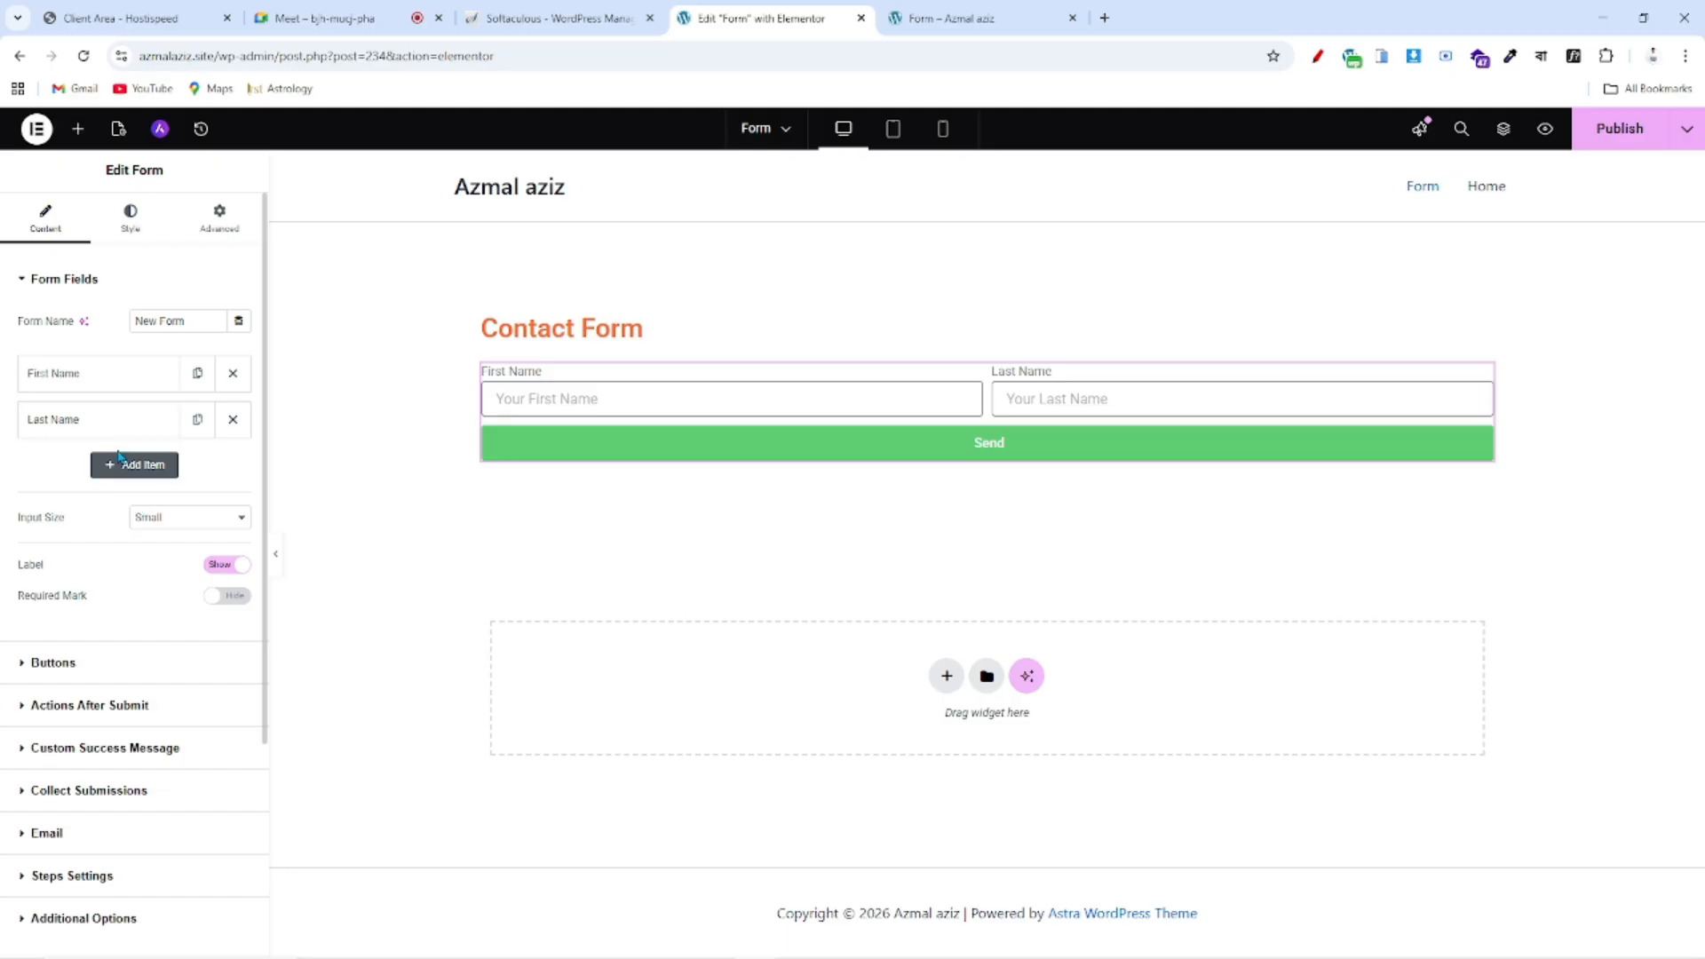
- Add a Tel field labelled Contact No with the placeholder Your Mobile No after the Last Name field
click(124, 461)
click(157, 551)
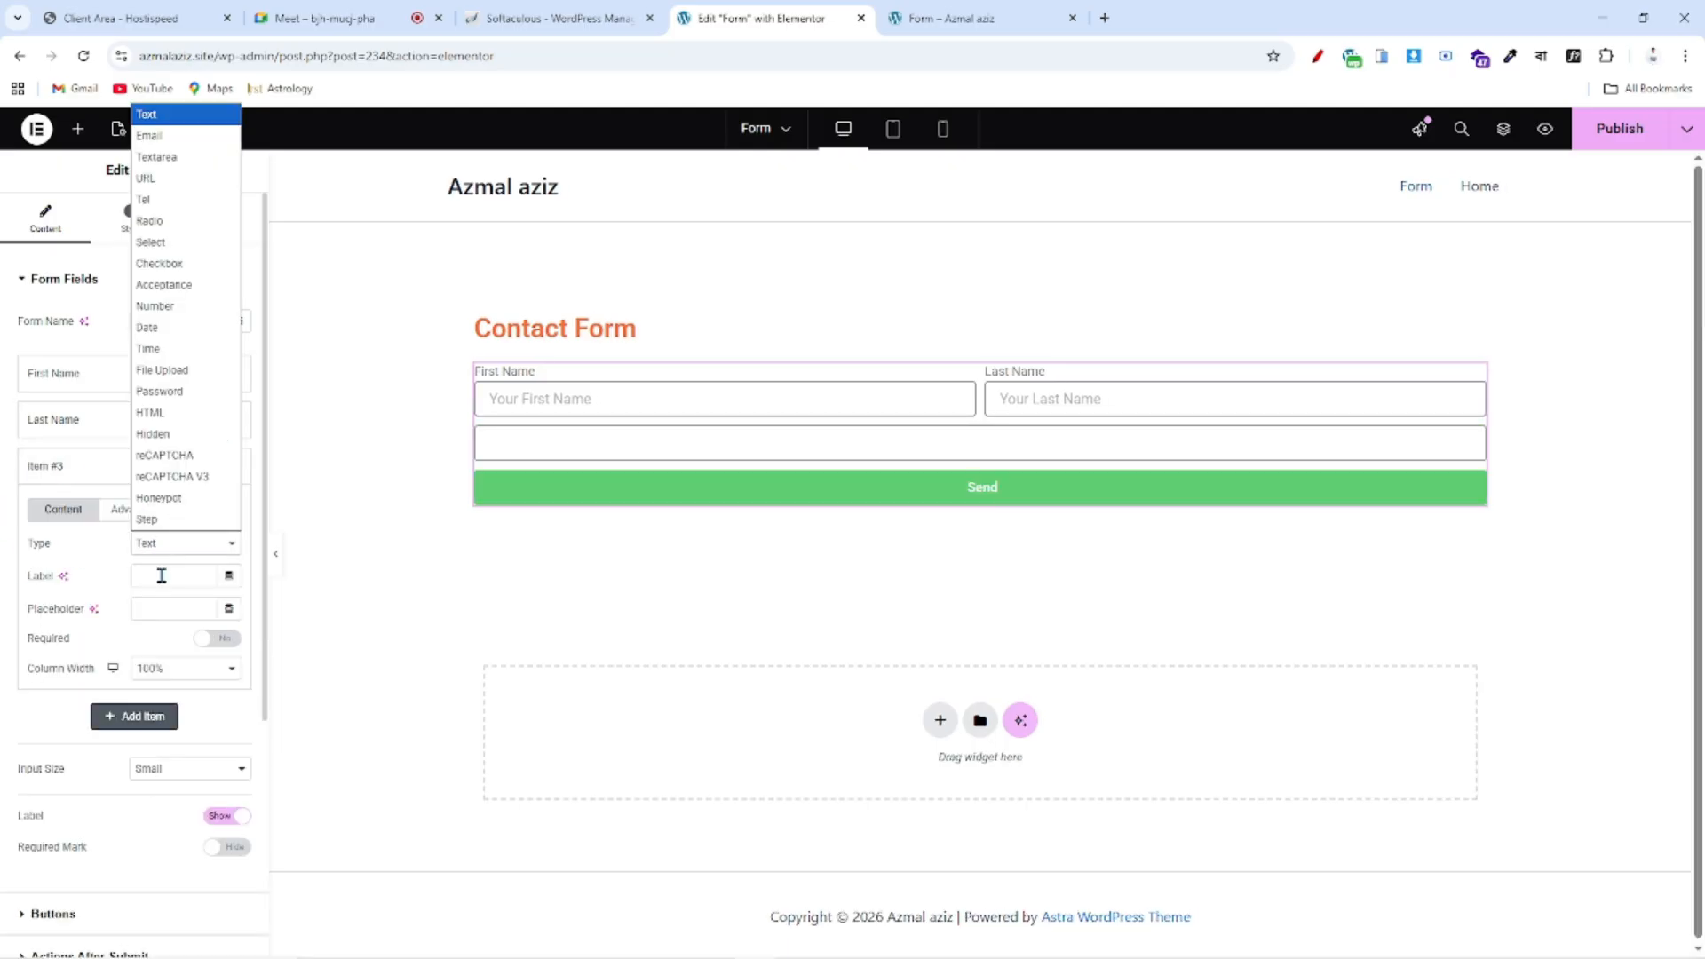
click(162, 203)
click(168, 577)
text(Contact No)
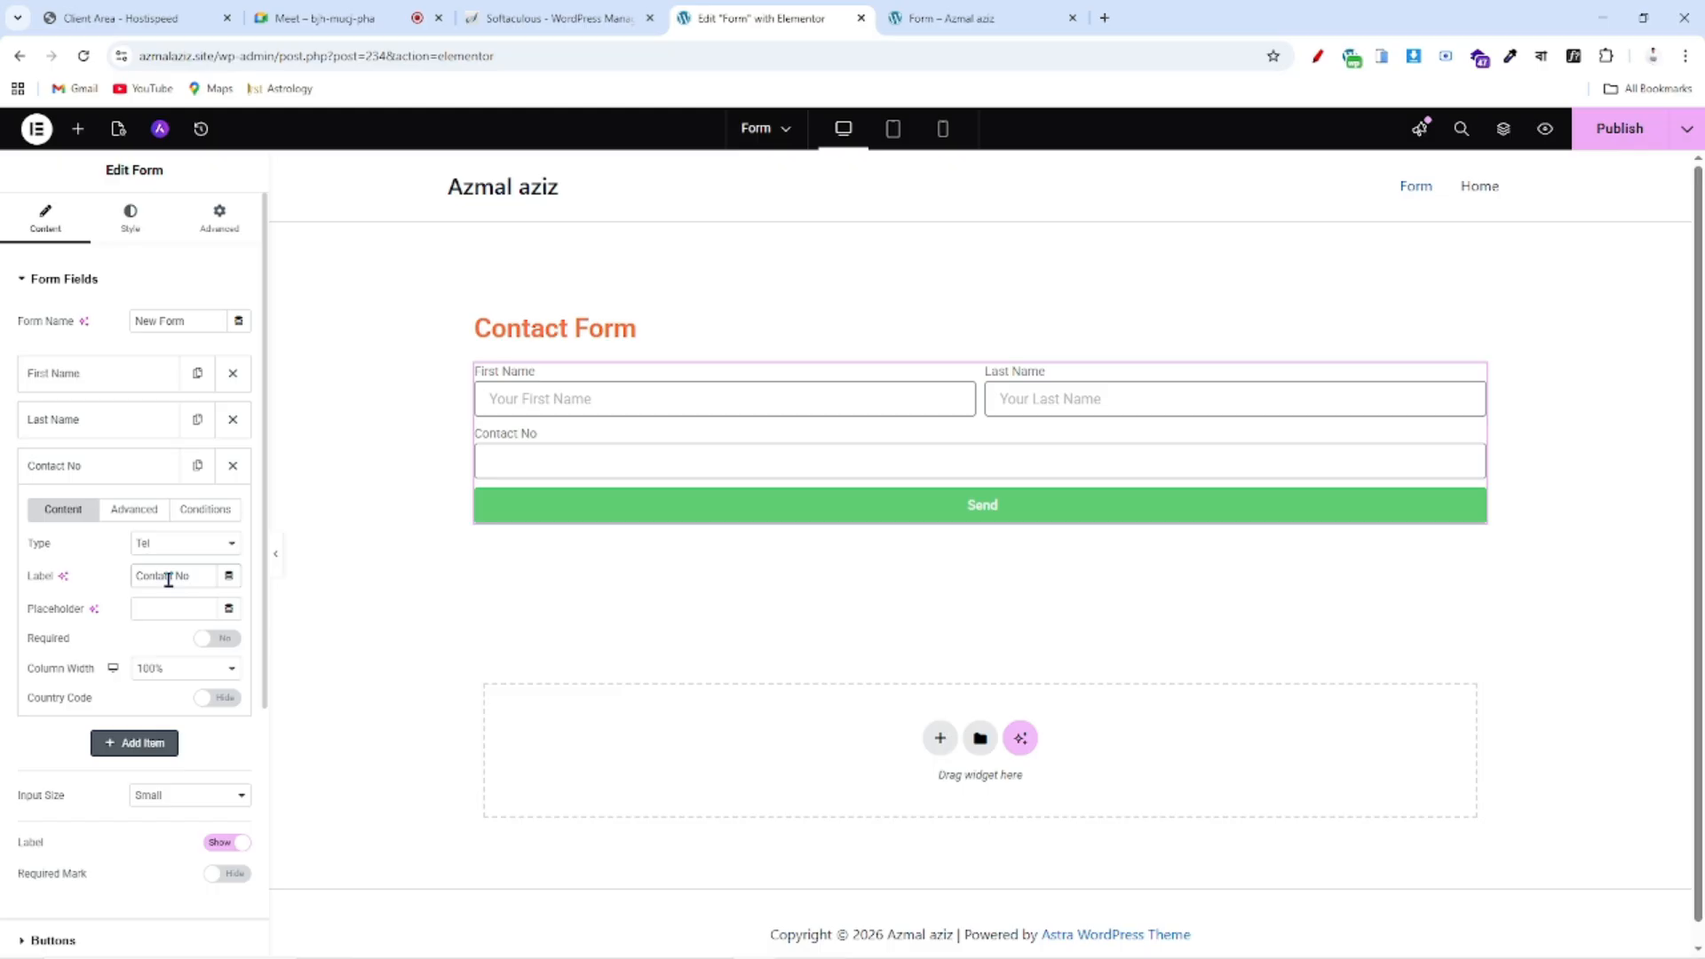
click(164, 602)
click(153, 611)
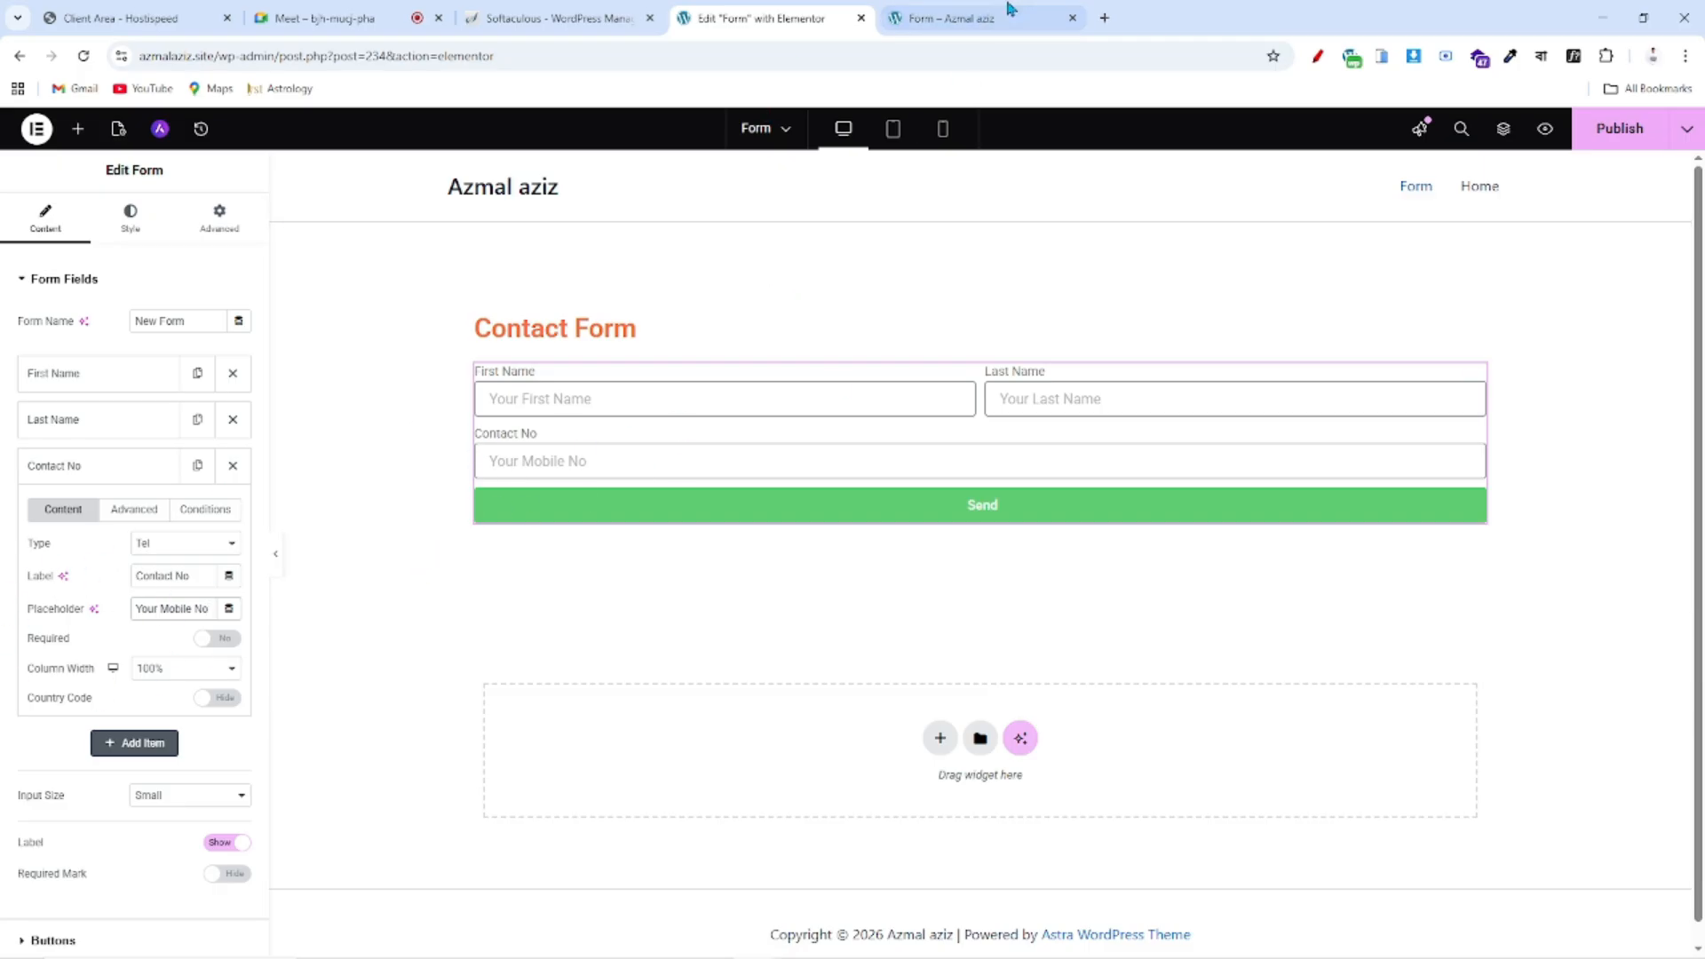
click(955, 17)
click(791, 16)
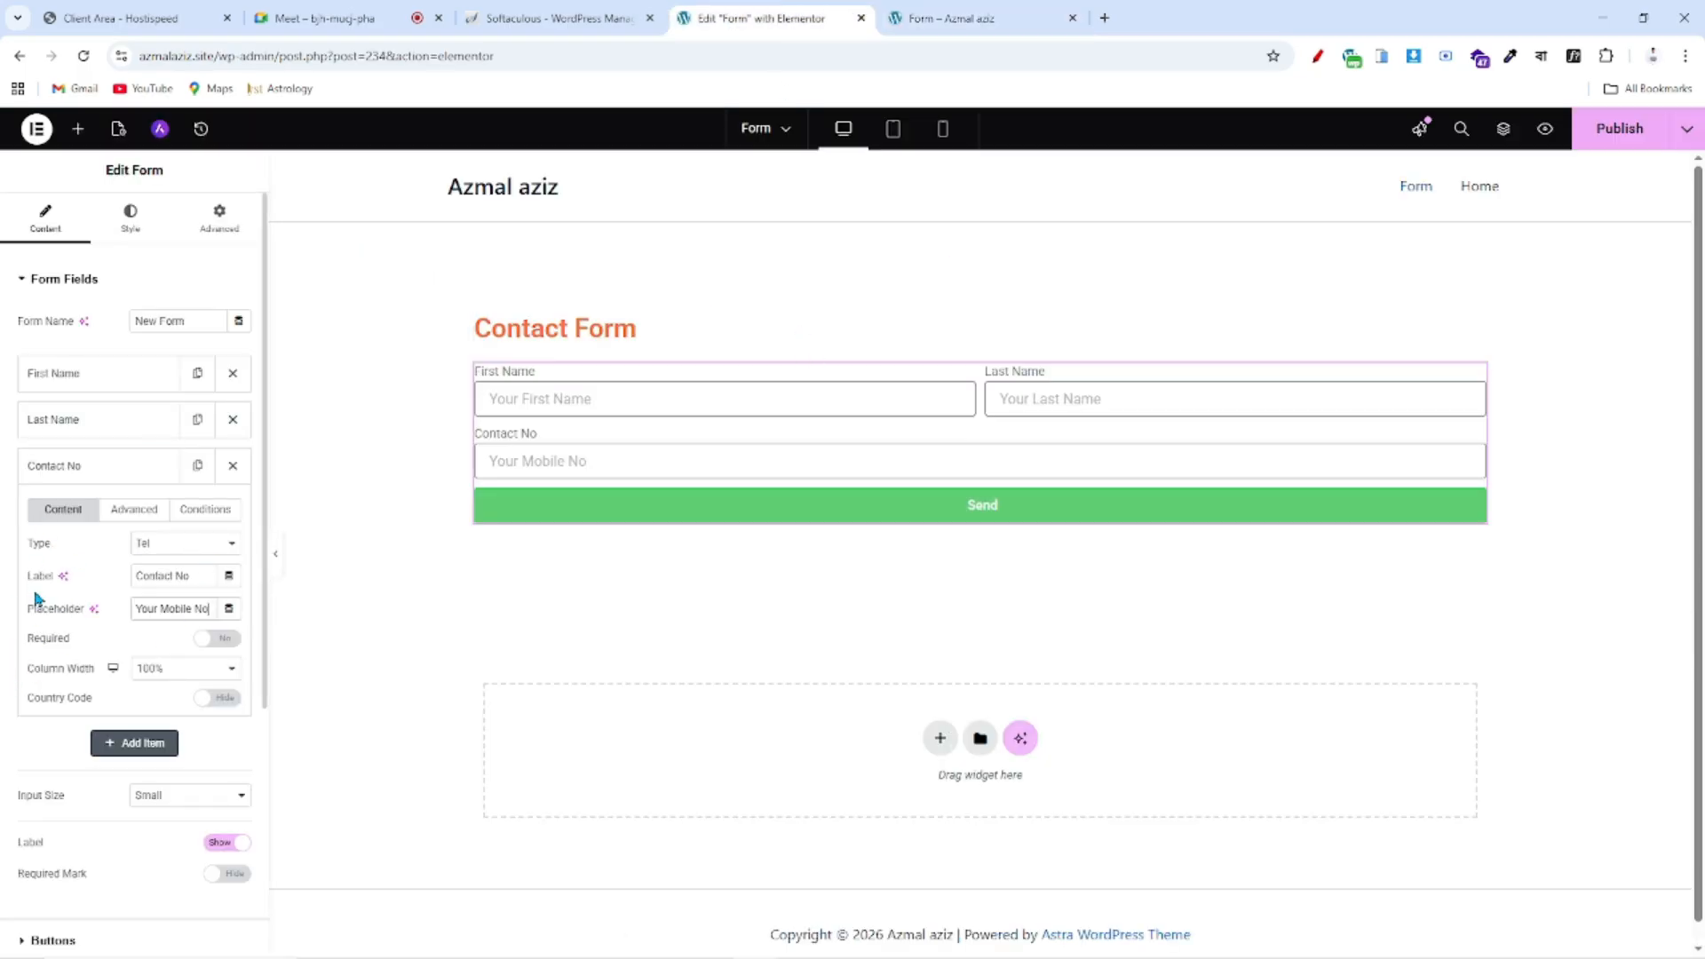
- Enable the country code option for the Contact No field
drag(24, 711, 228, 715)
click(100, 705)
click(96, 702)
click(226, 702)
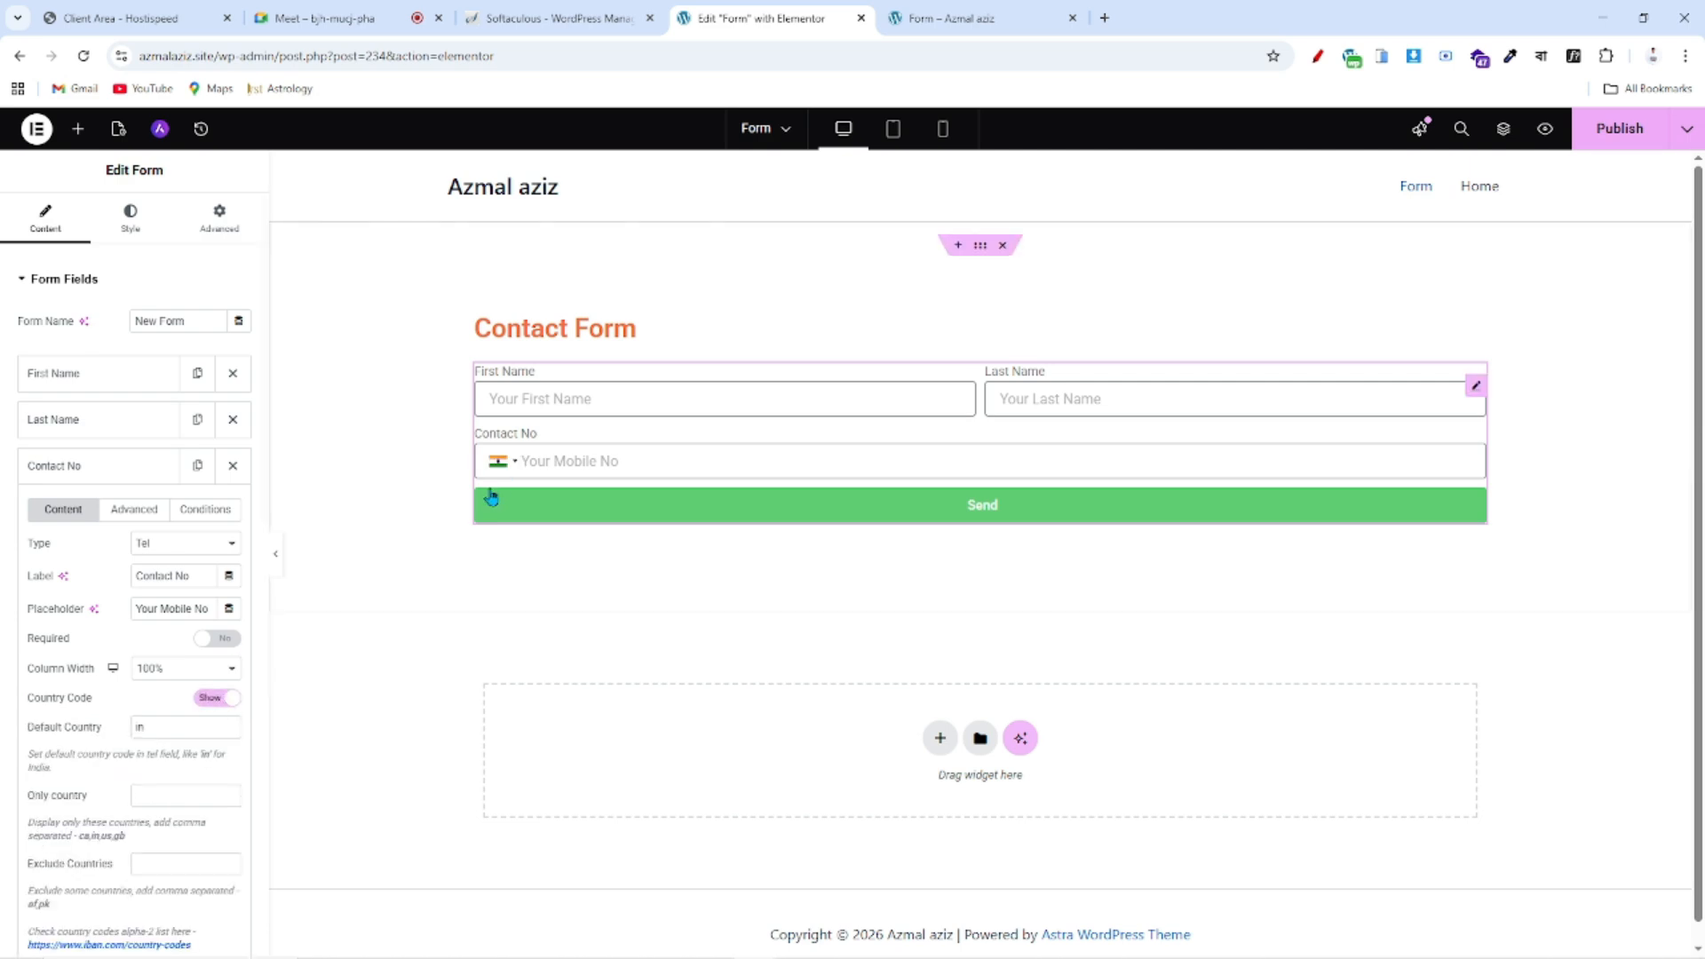
scroll(133, 675, down, 1)
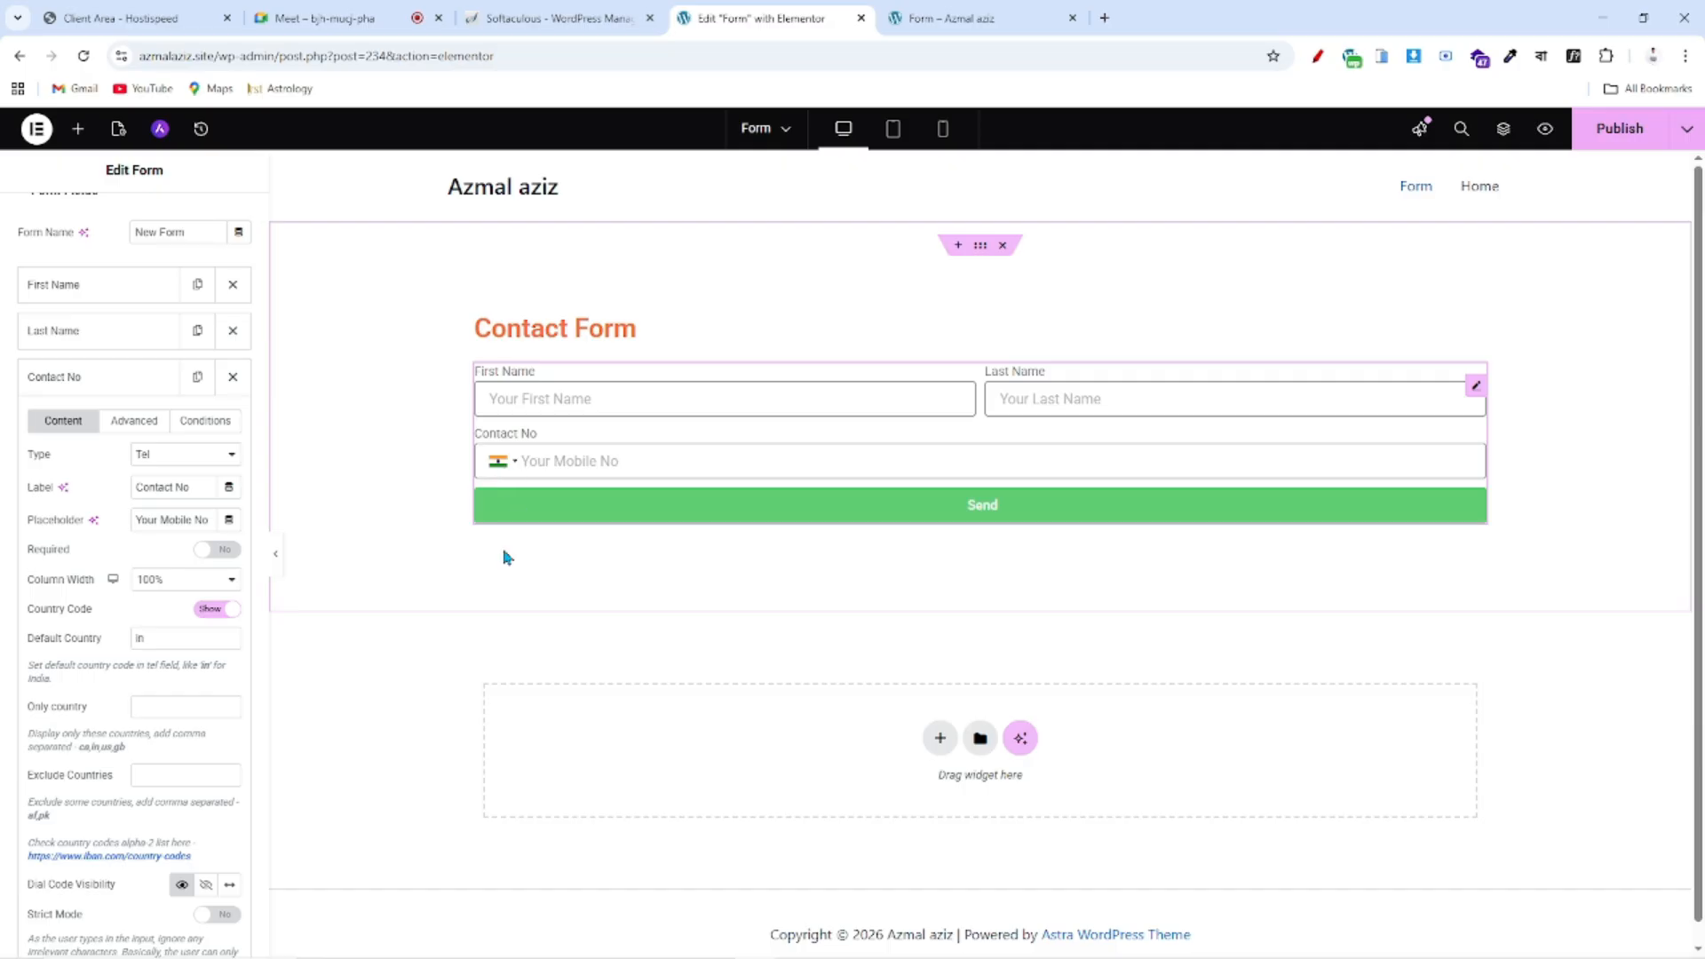
- Try bd as the Contact No field's default country and restore it to in
drag(21, 643, 124, 643)
click(153, 634)
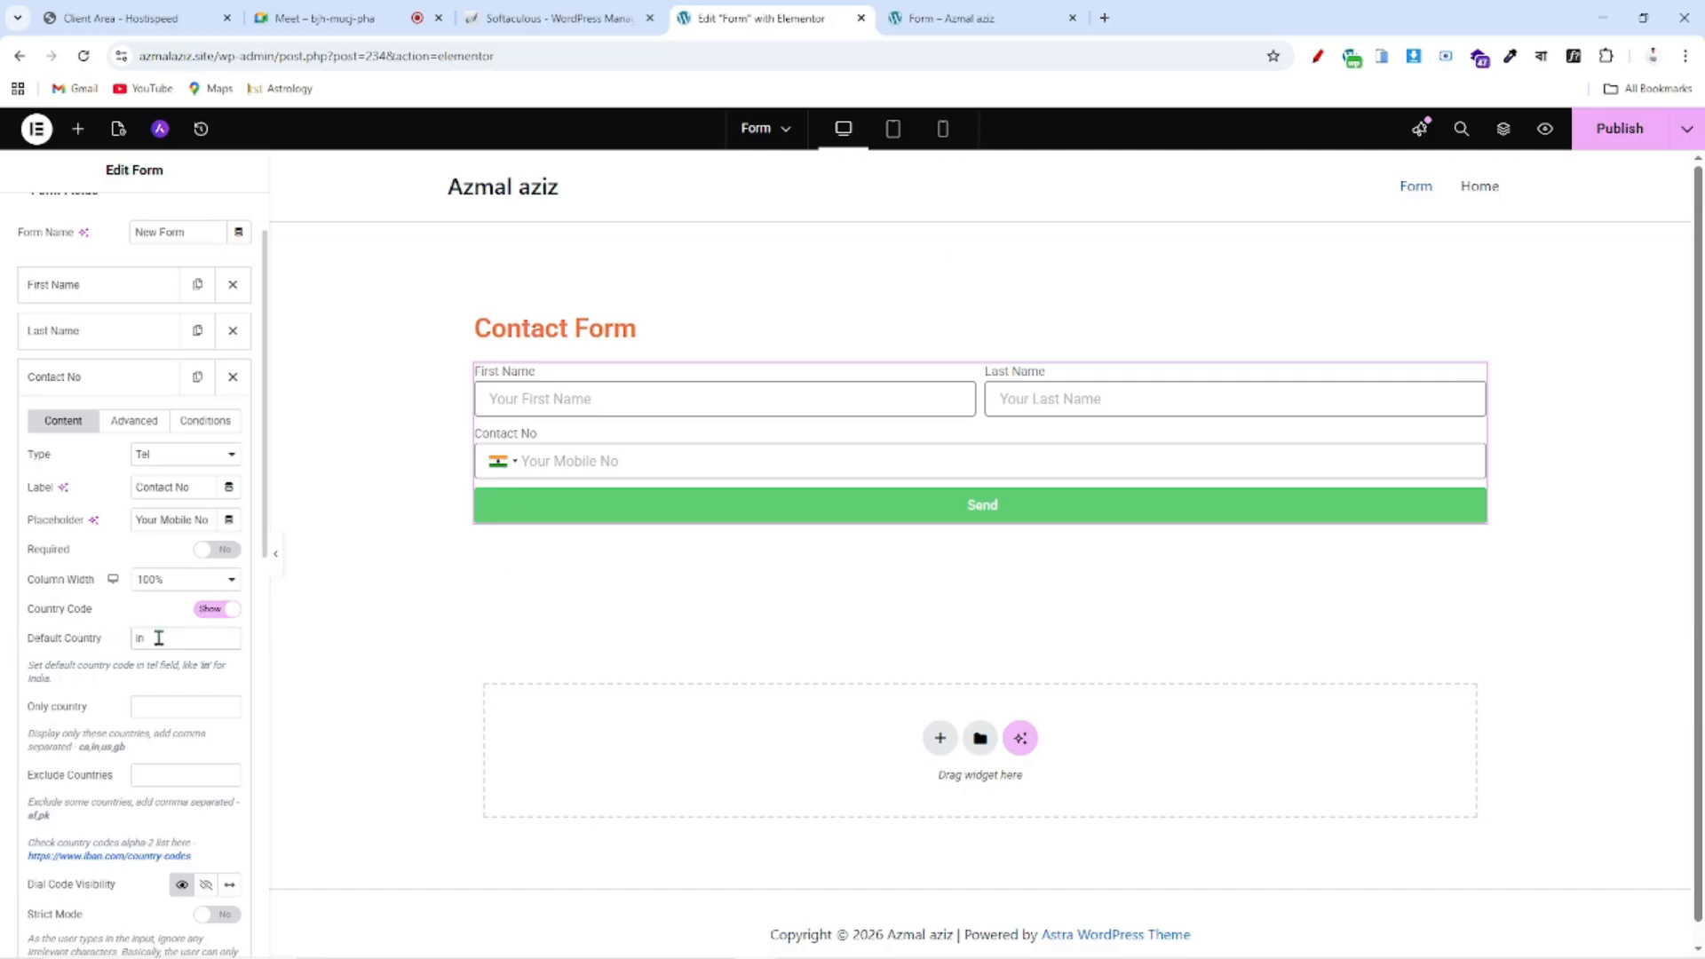
key(BackSpace)
key(BackSpace)
text(bd)
drag(163, 638, 116, 647)
text(in)
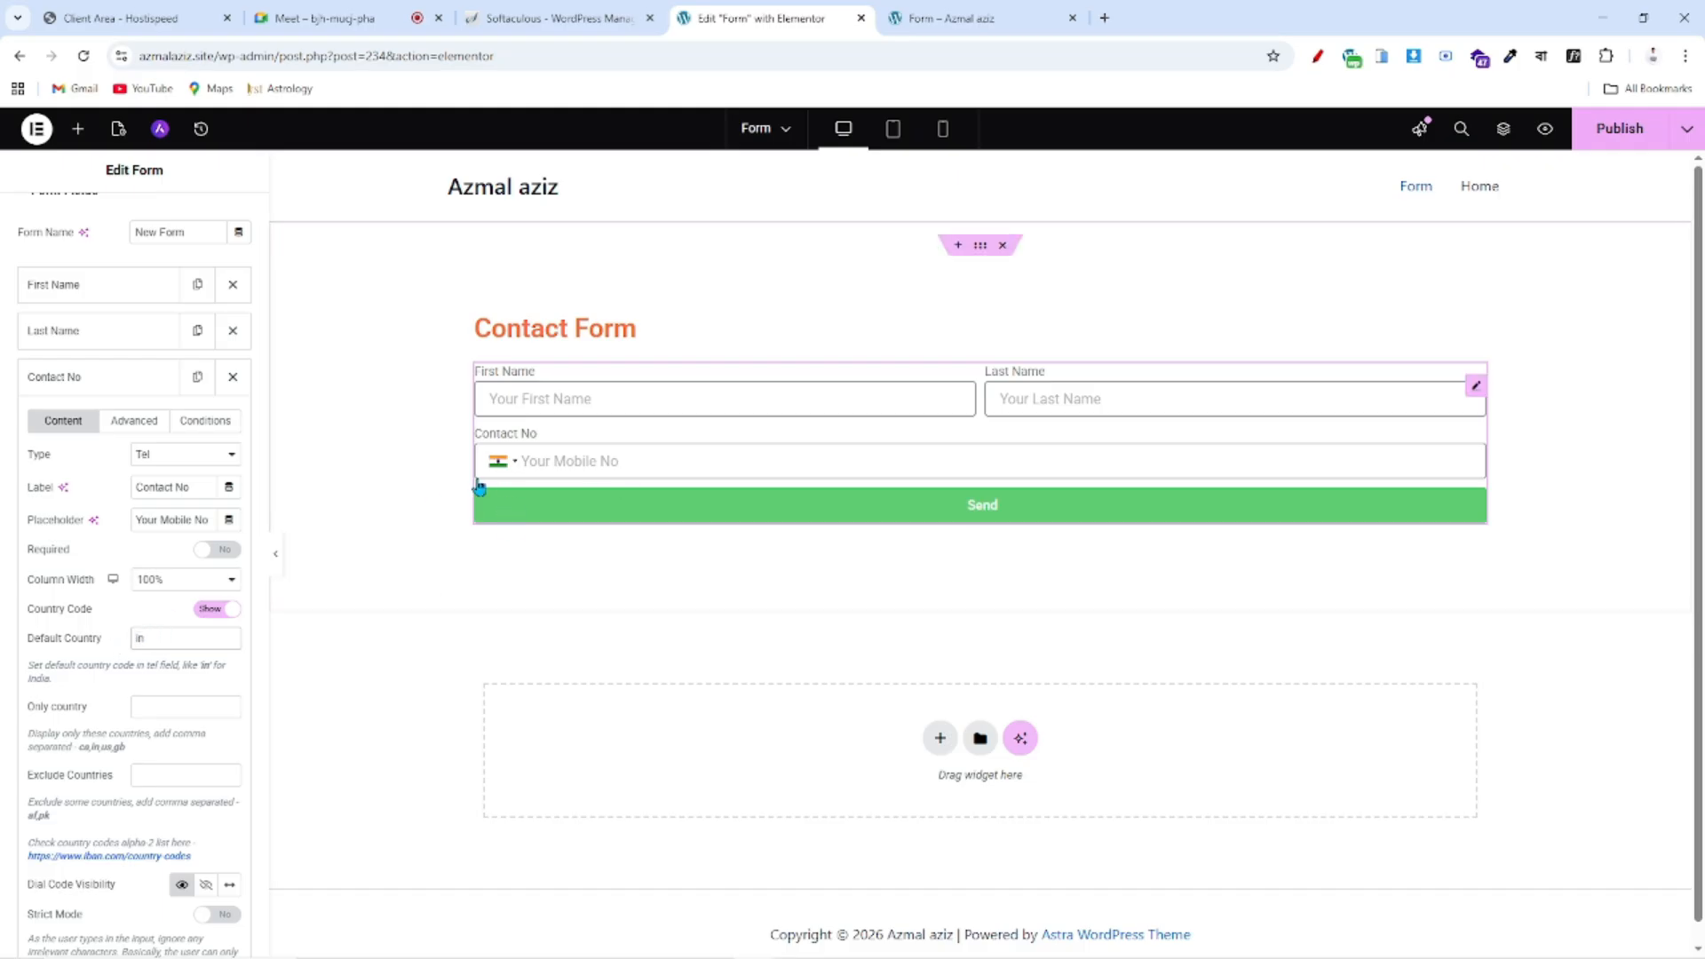
- Restrict the Contact No field to the countries in,bd and check its country list in the preview
scroll(86, 720, down, 2)
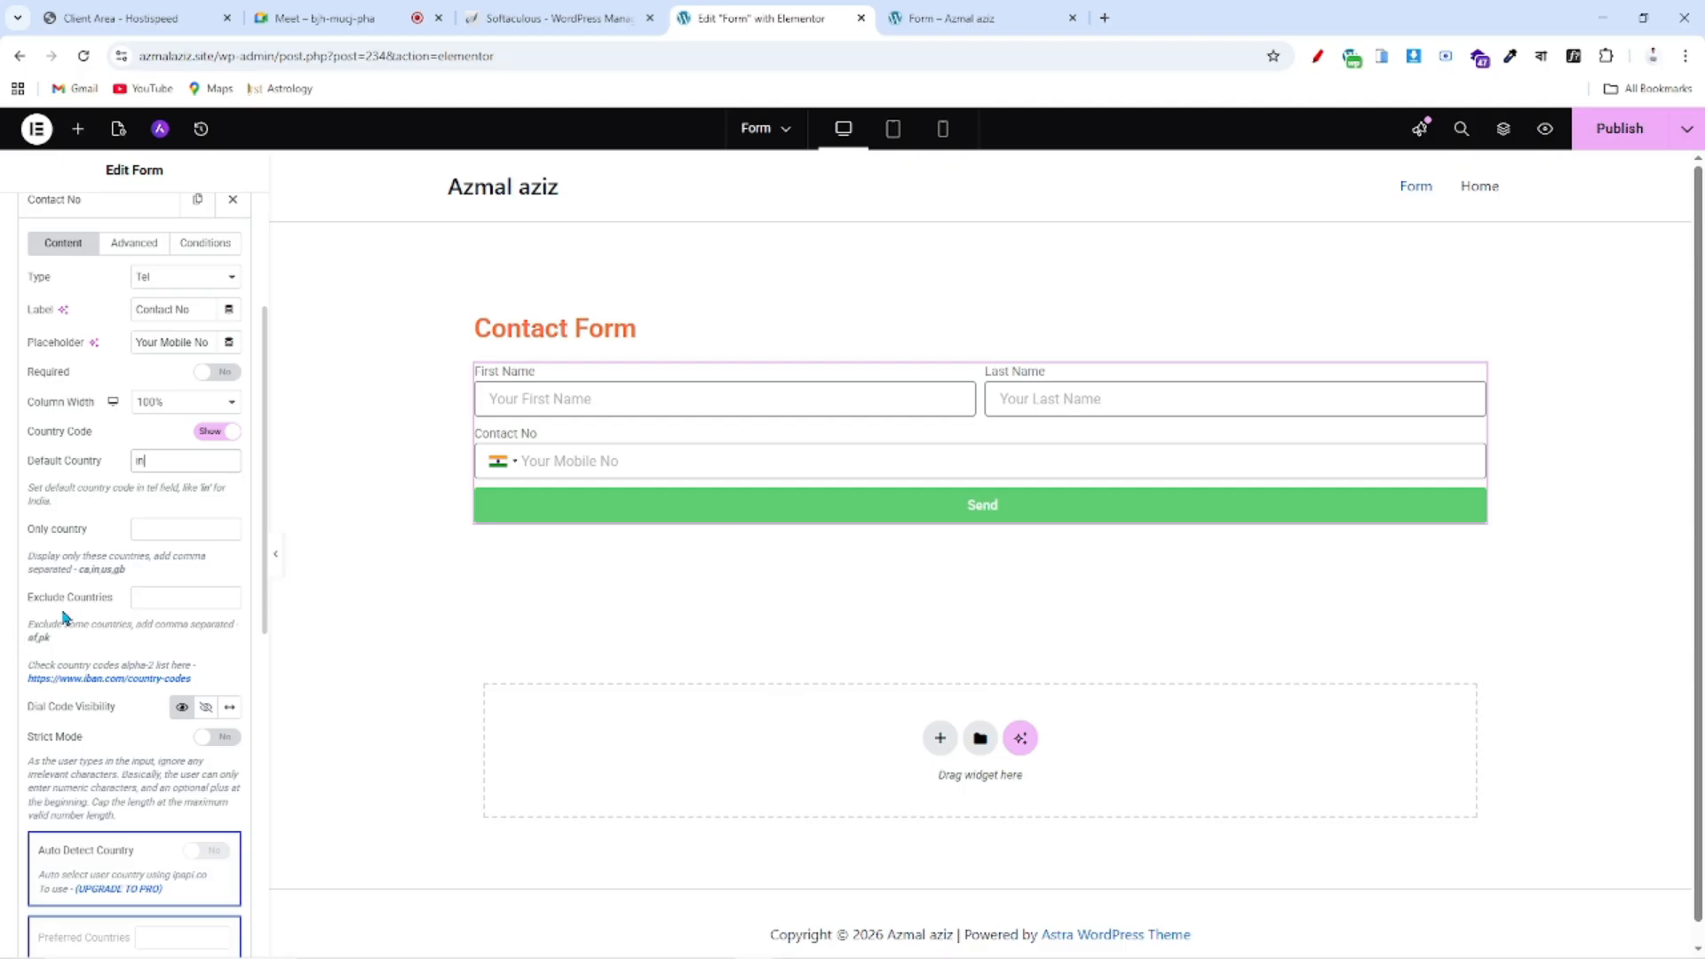
click(179, 596)
click(147, 530)
text(in,bd)
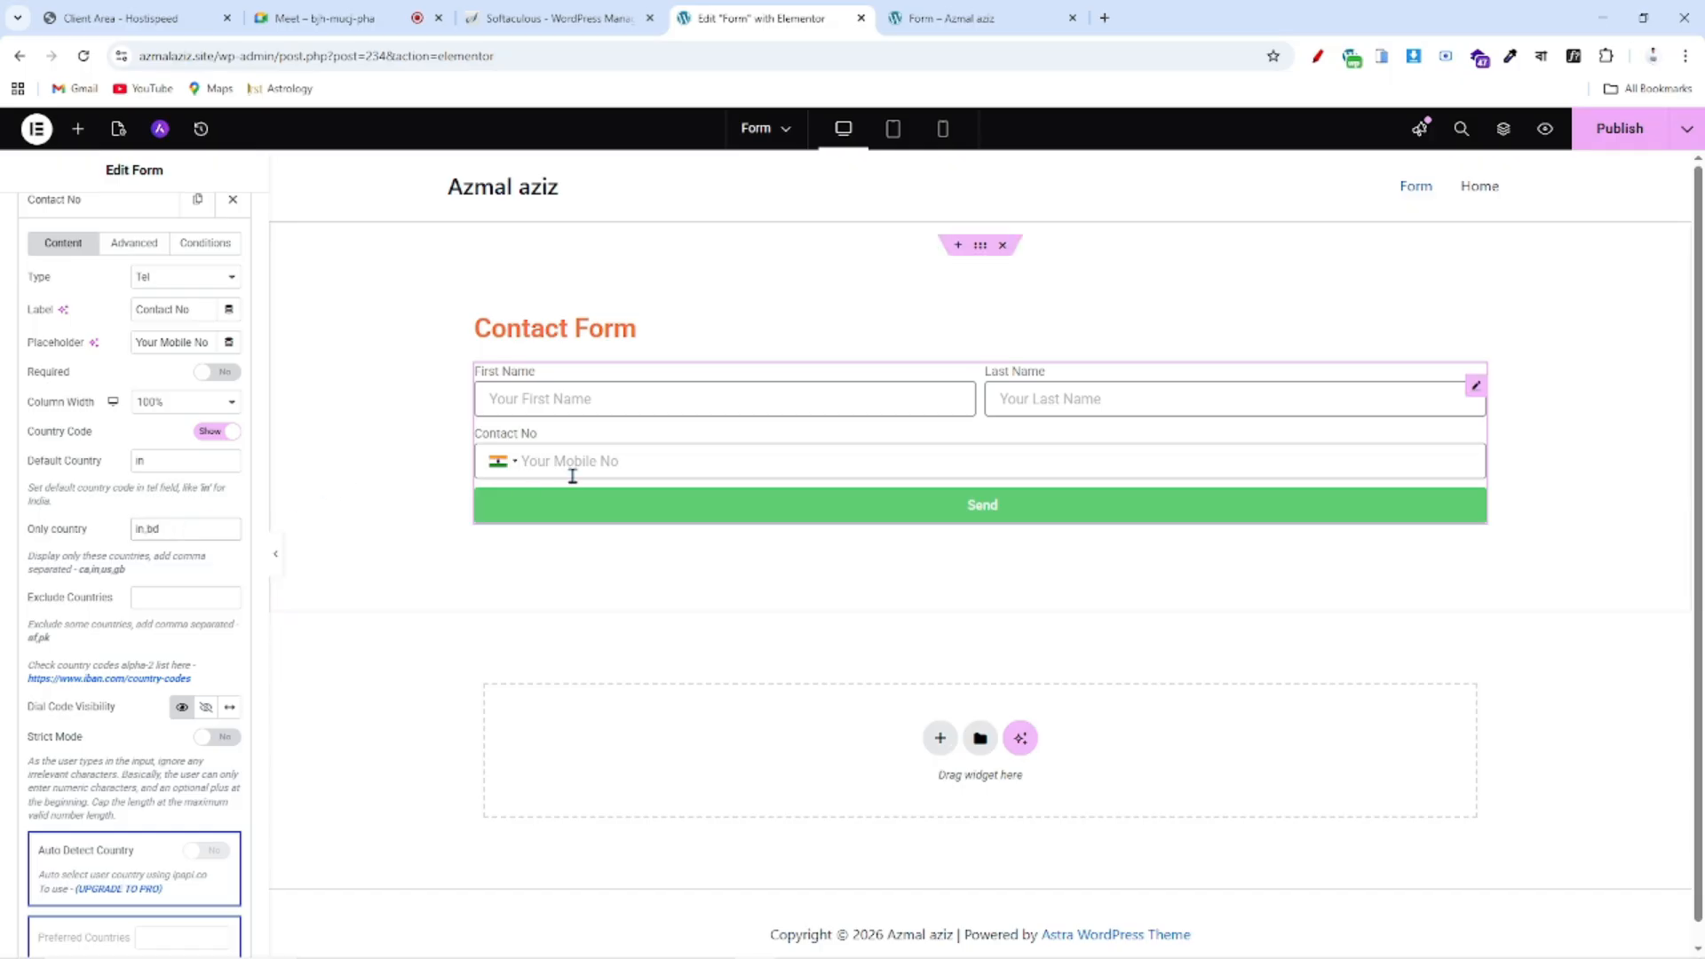
click(515, 462)
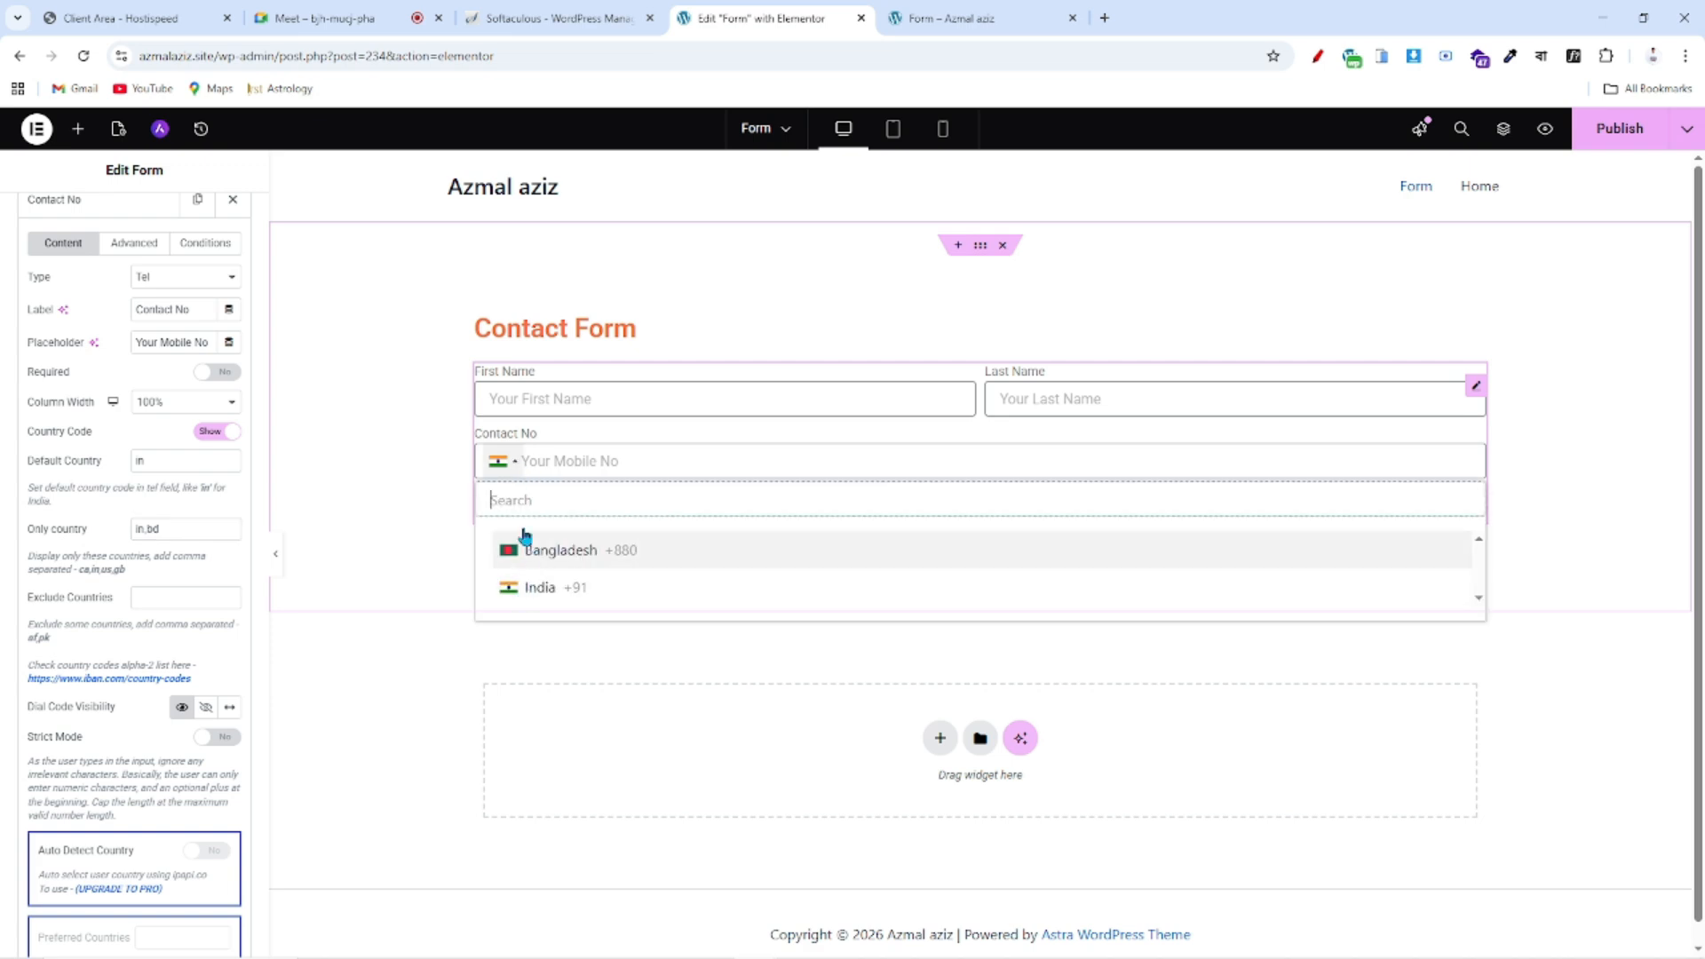
click(514, 464)
- Clear the Contact No field's only-country restriction and check the country list again
drag(185, 531, 88, 534)
key(BackSpace)
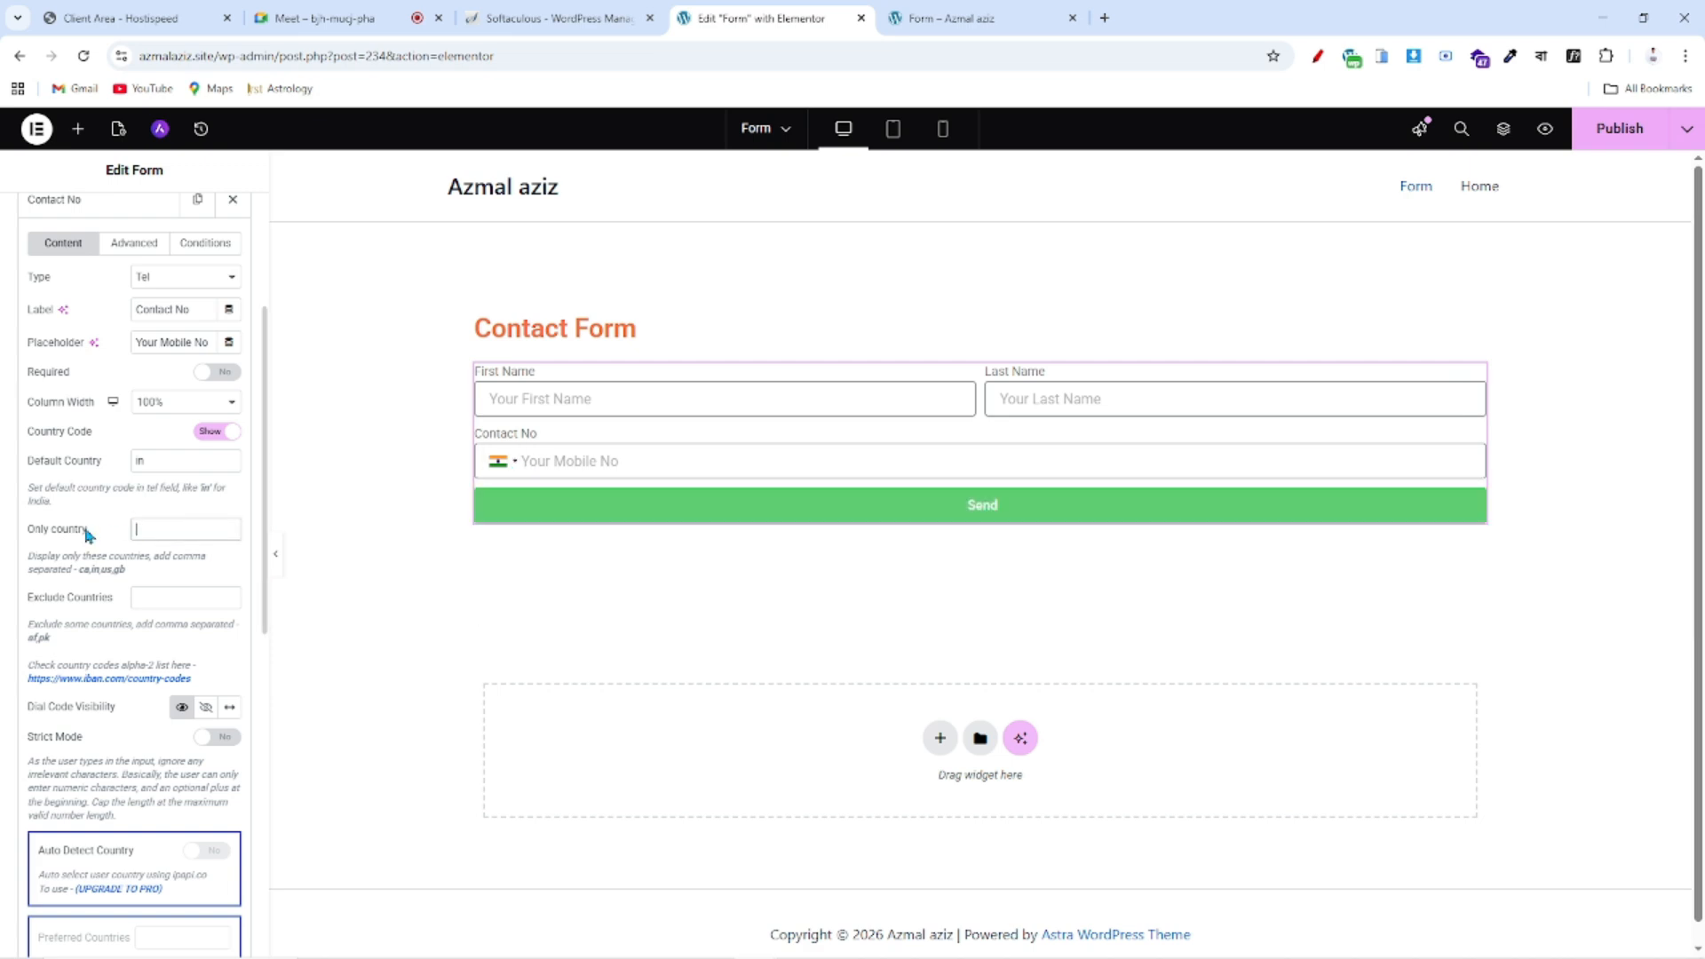
click(513, 461)
scroll(552, 639, down, 8)
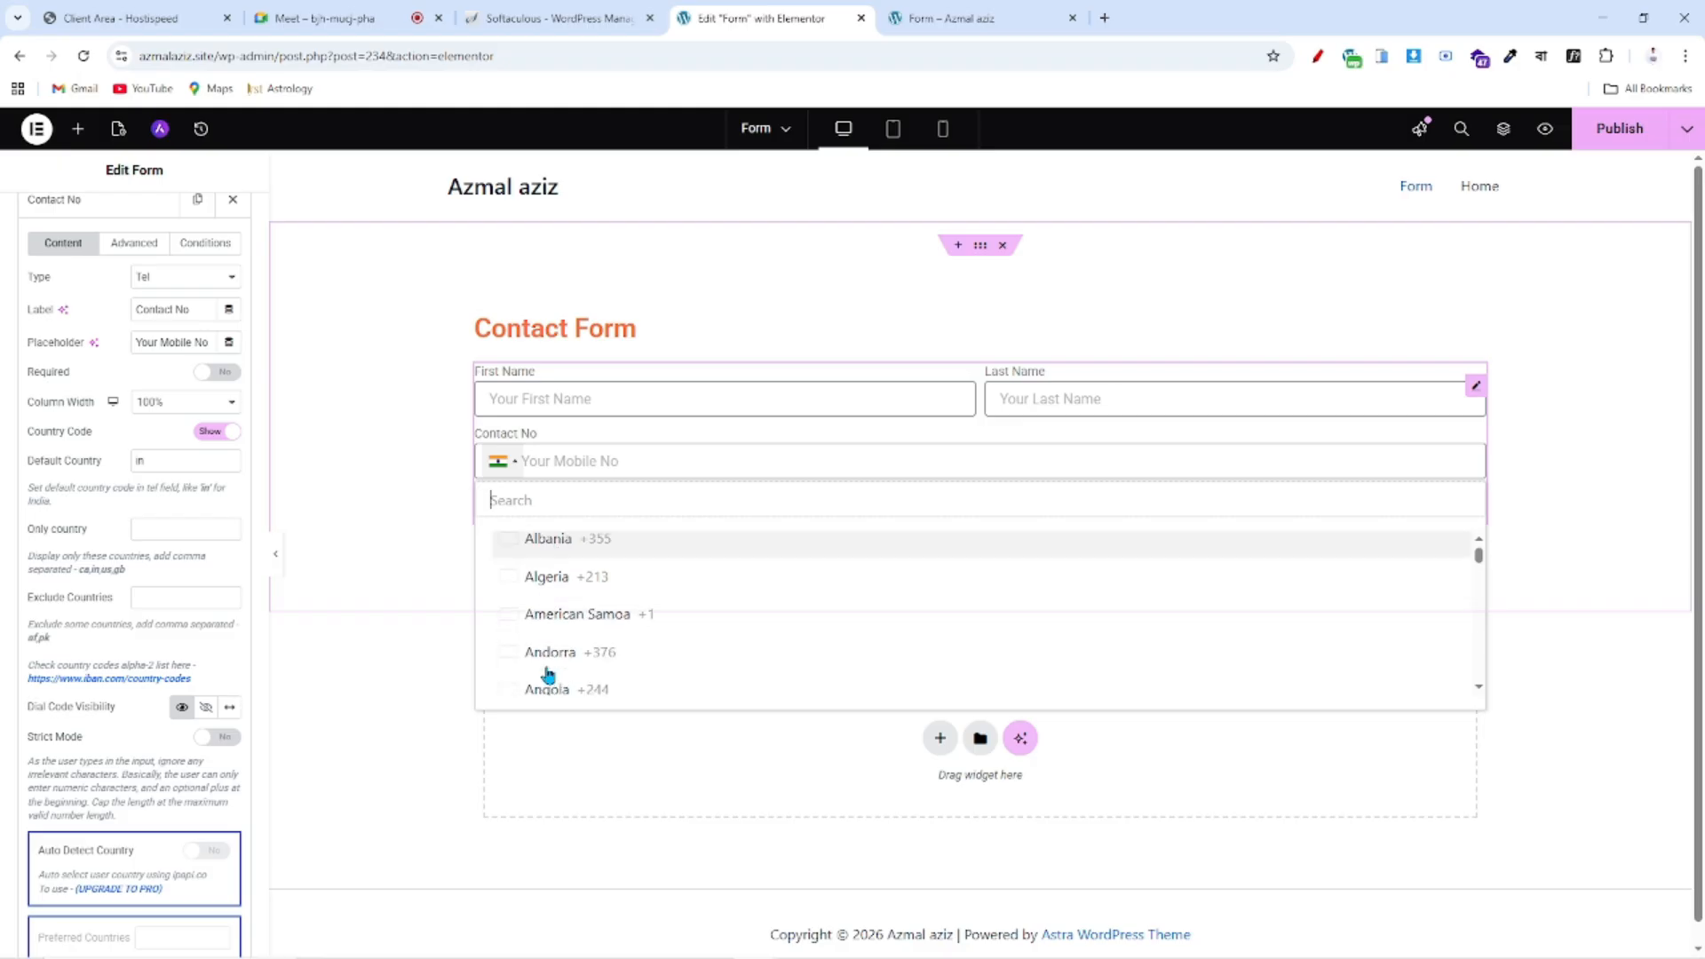
click(516, 480)
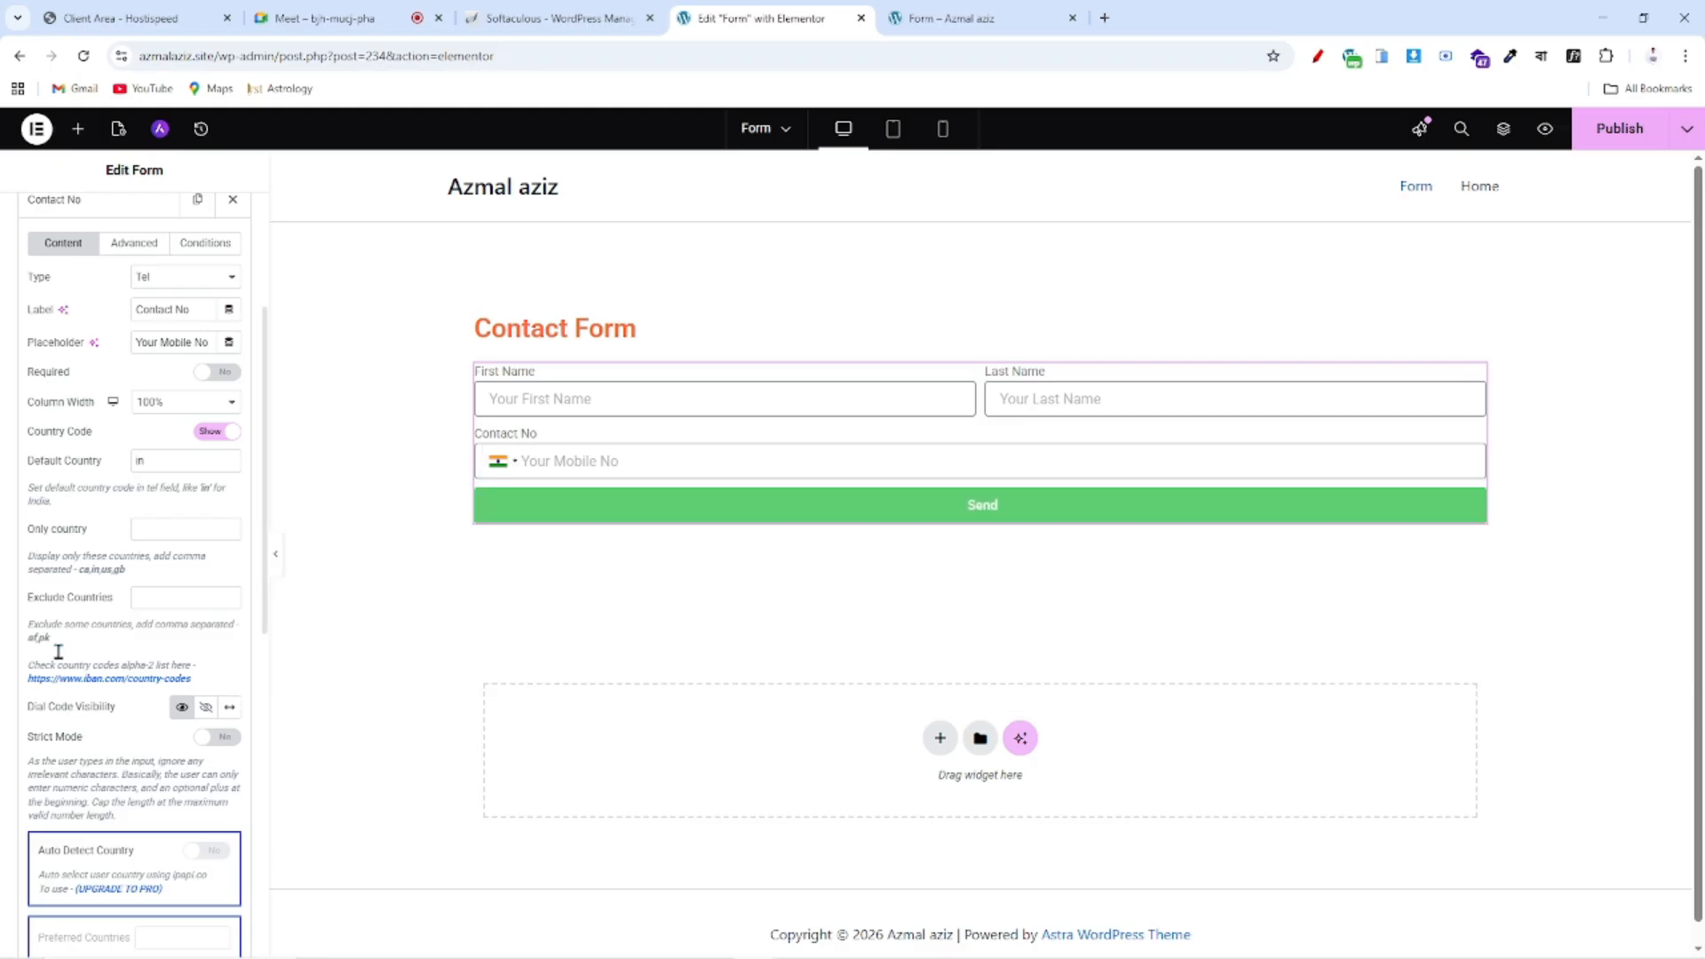
- Set the Contact No field's column width to 50% and collapse its settings
scroll(104, 594, up, 3)
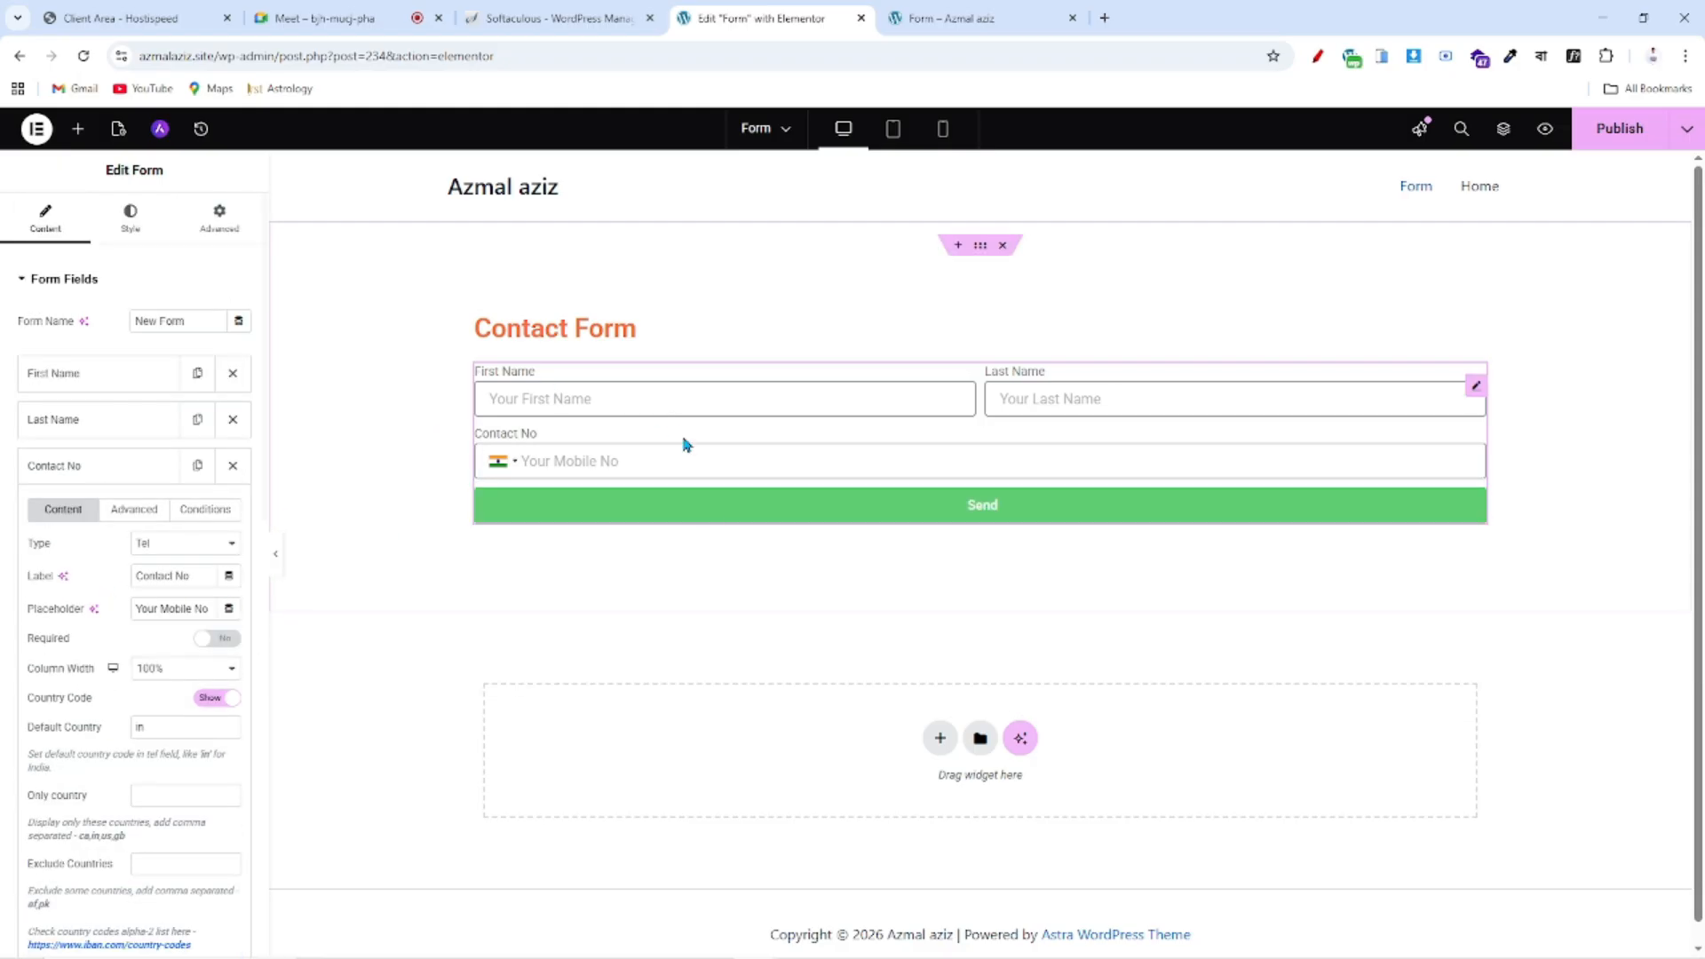
scroll(178, 598, down, 3)
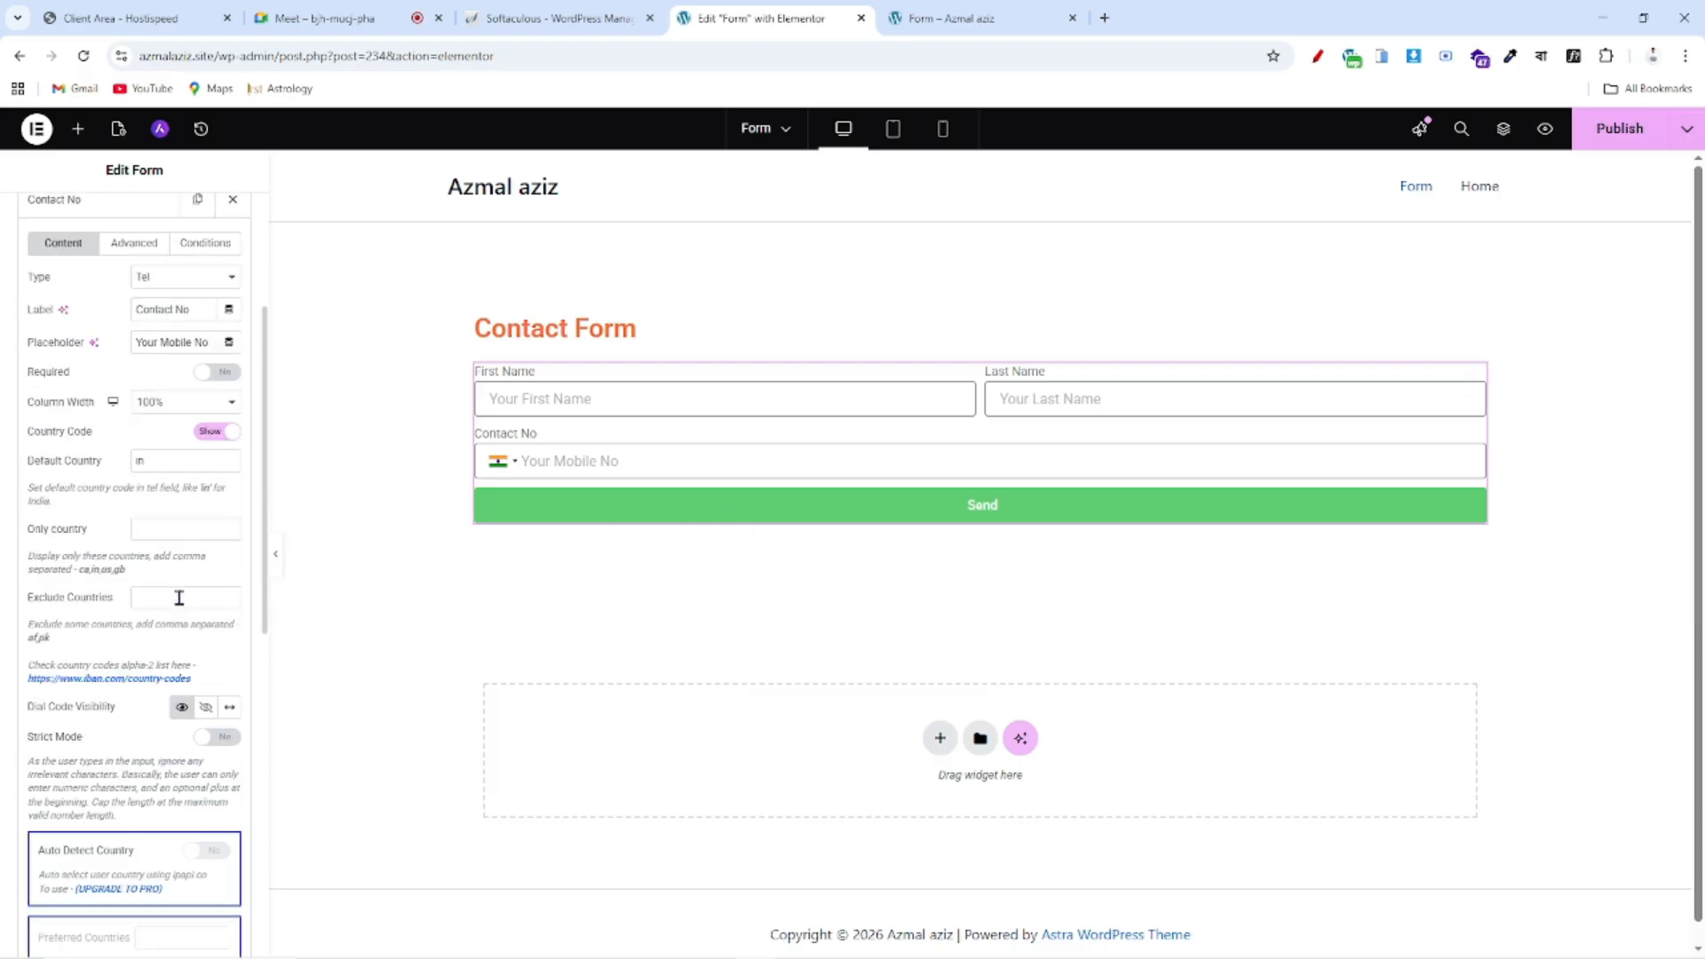
scroll(249, 691, down, 3)
scroll(166, 651, up, 5)
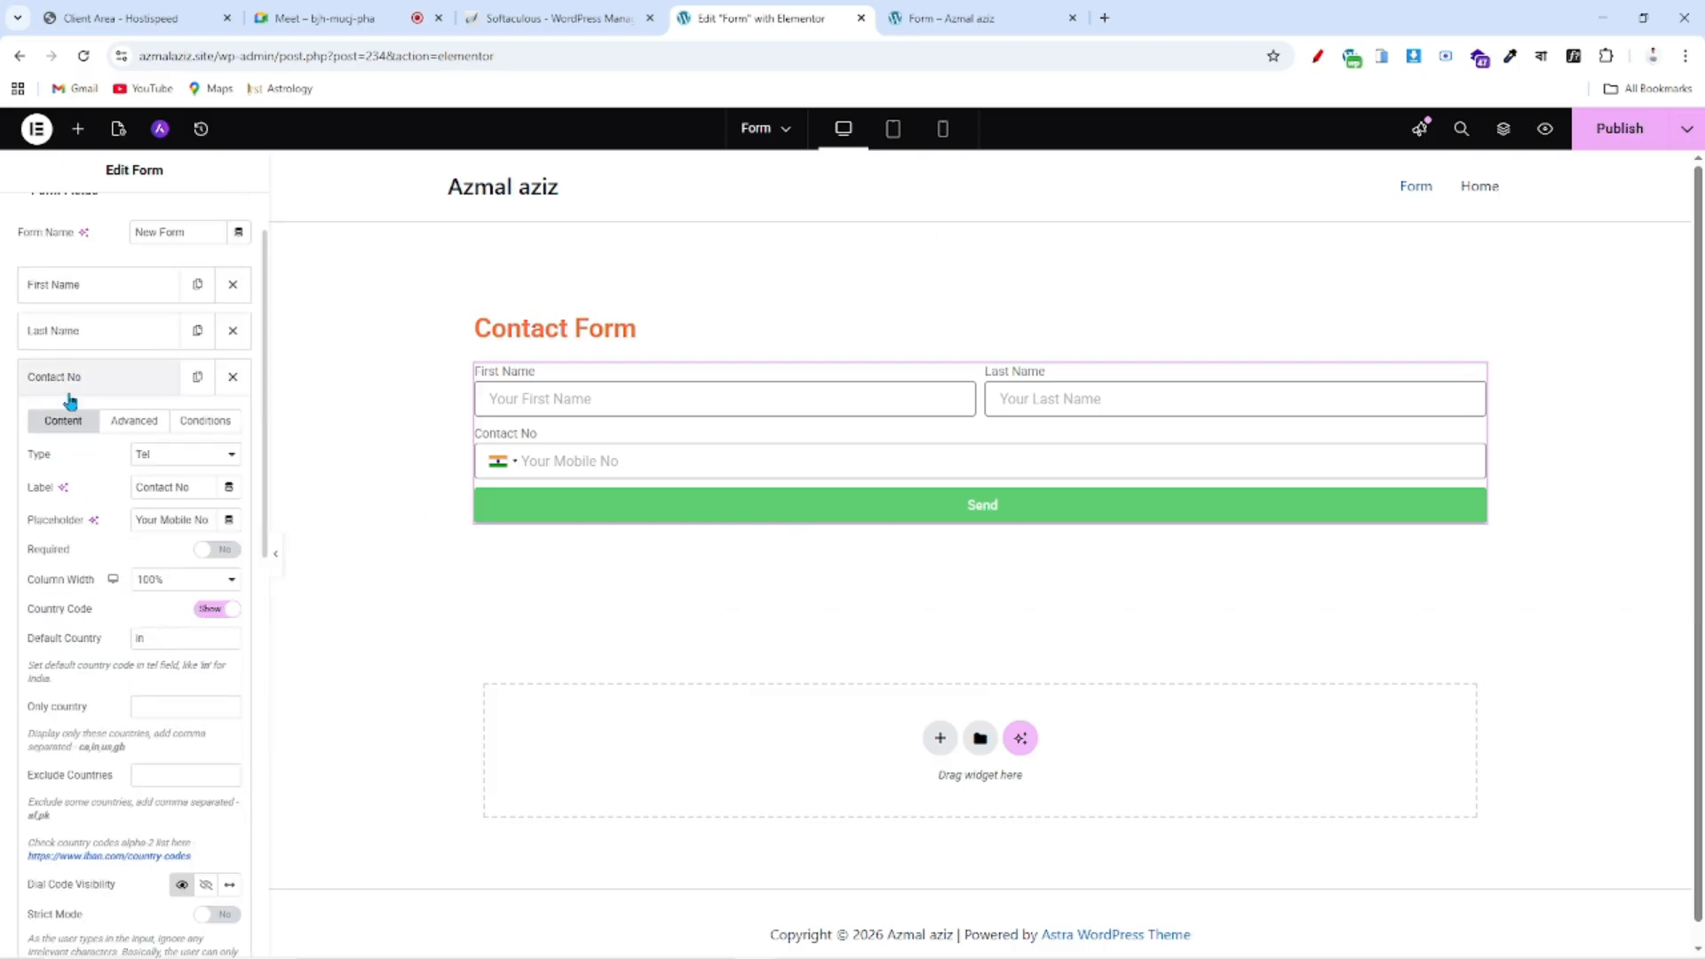
scroll(175, 659, down, 3)
scroll(69, 581, up, 3)
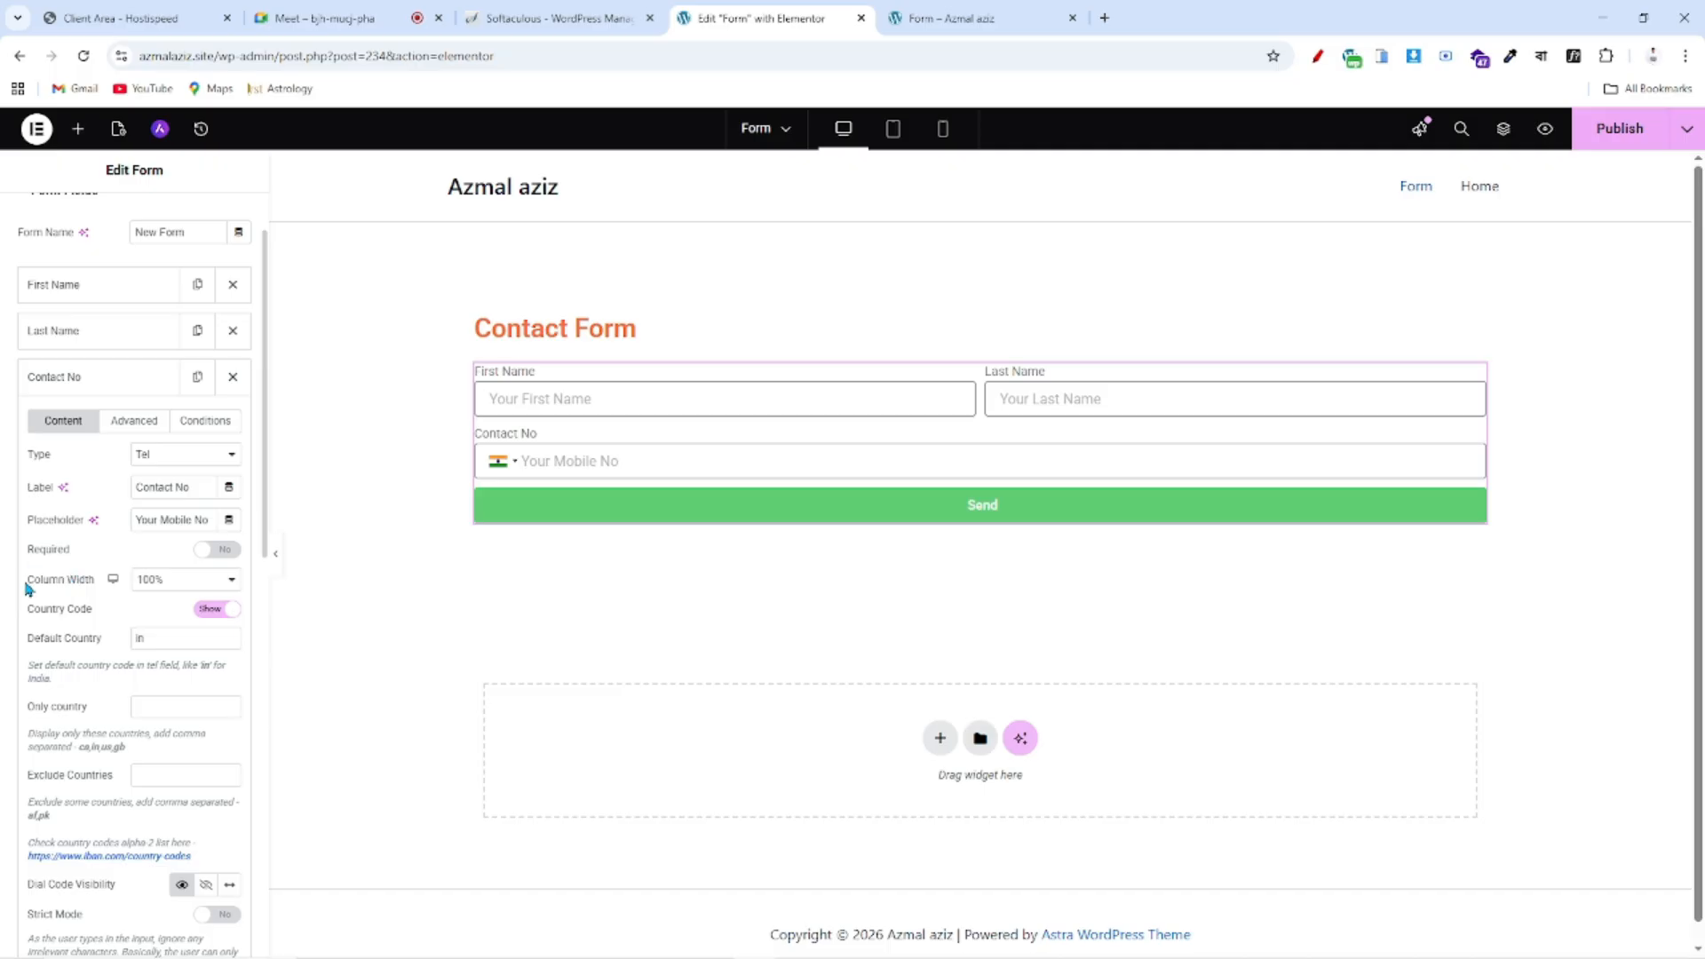
drag(27, 589, 110, 588)
click(183, 583)
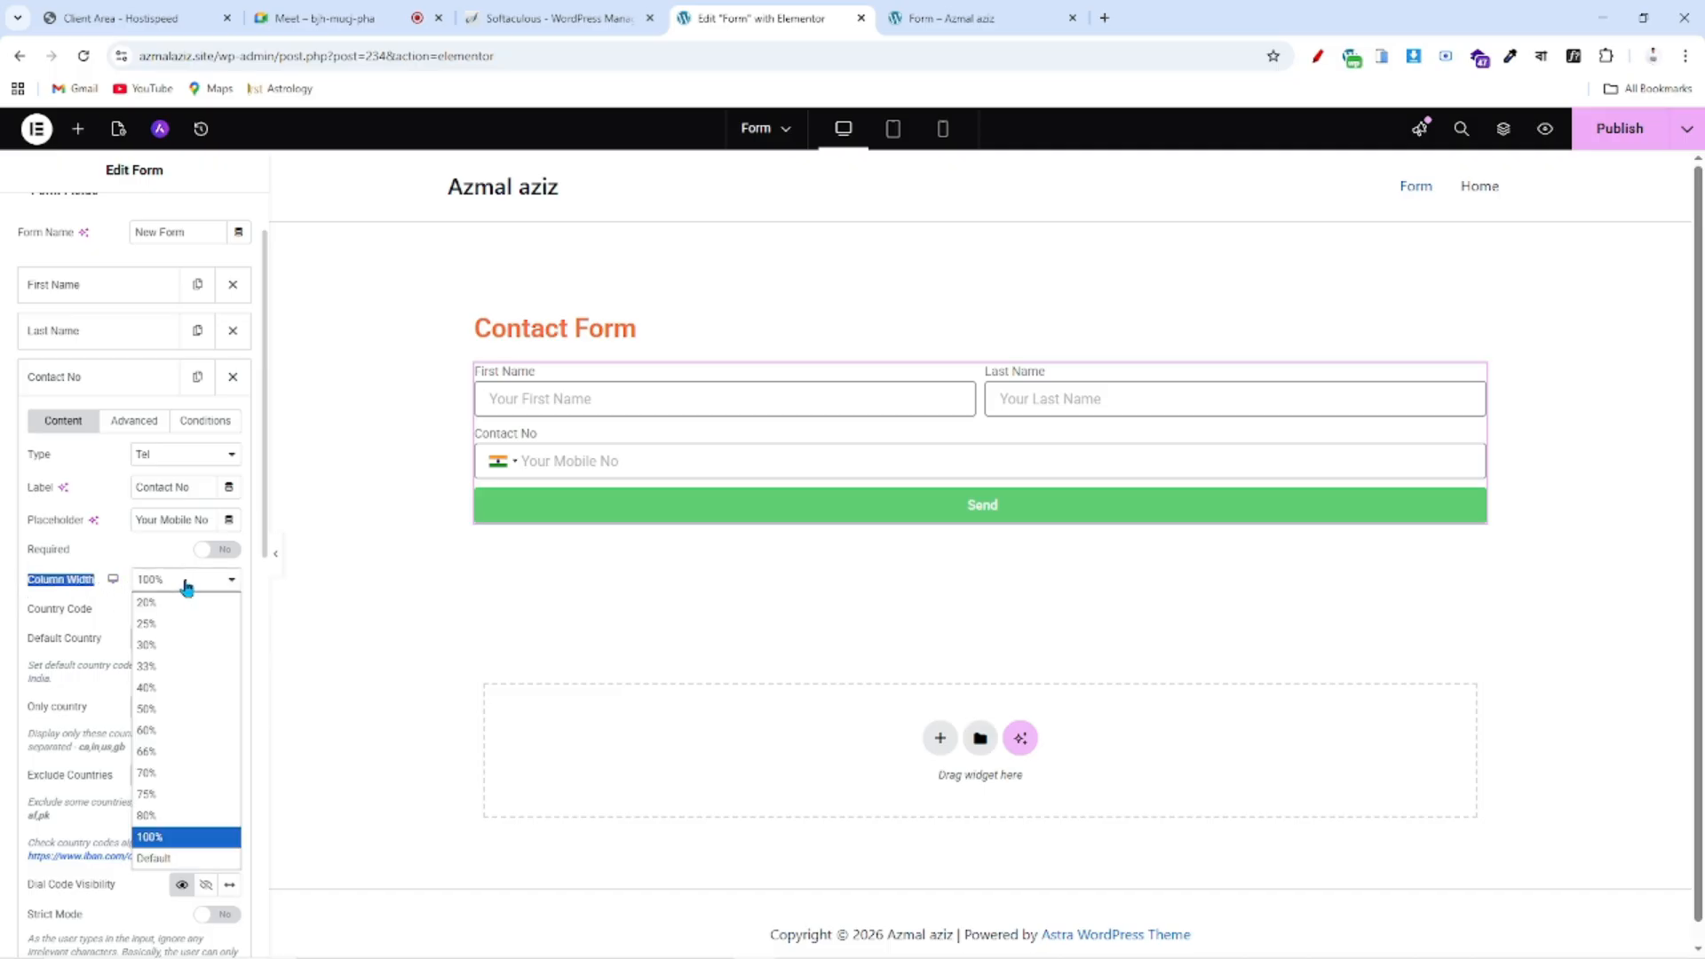
click(164, 709)
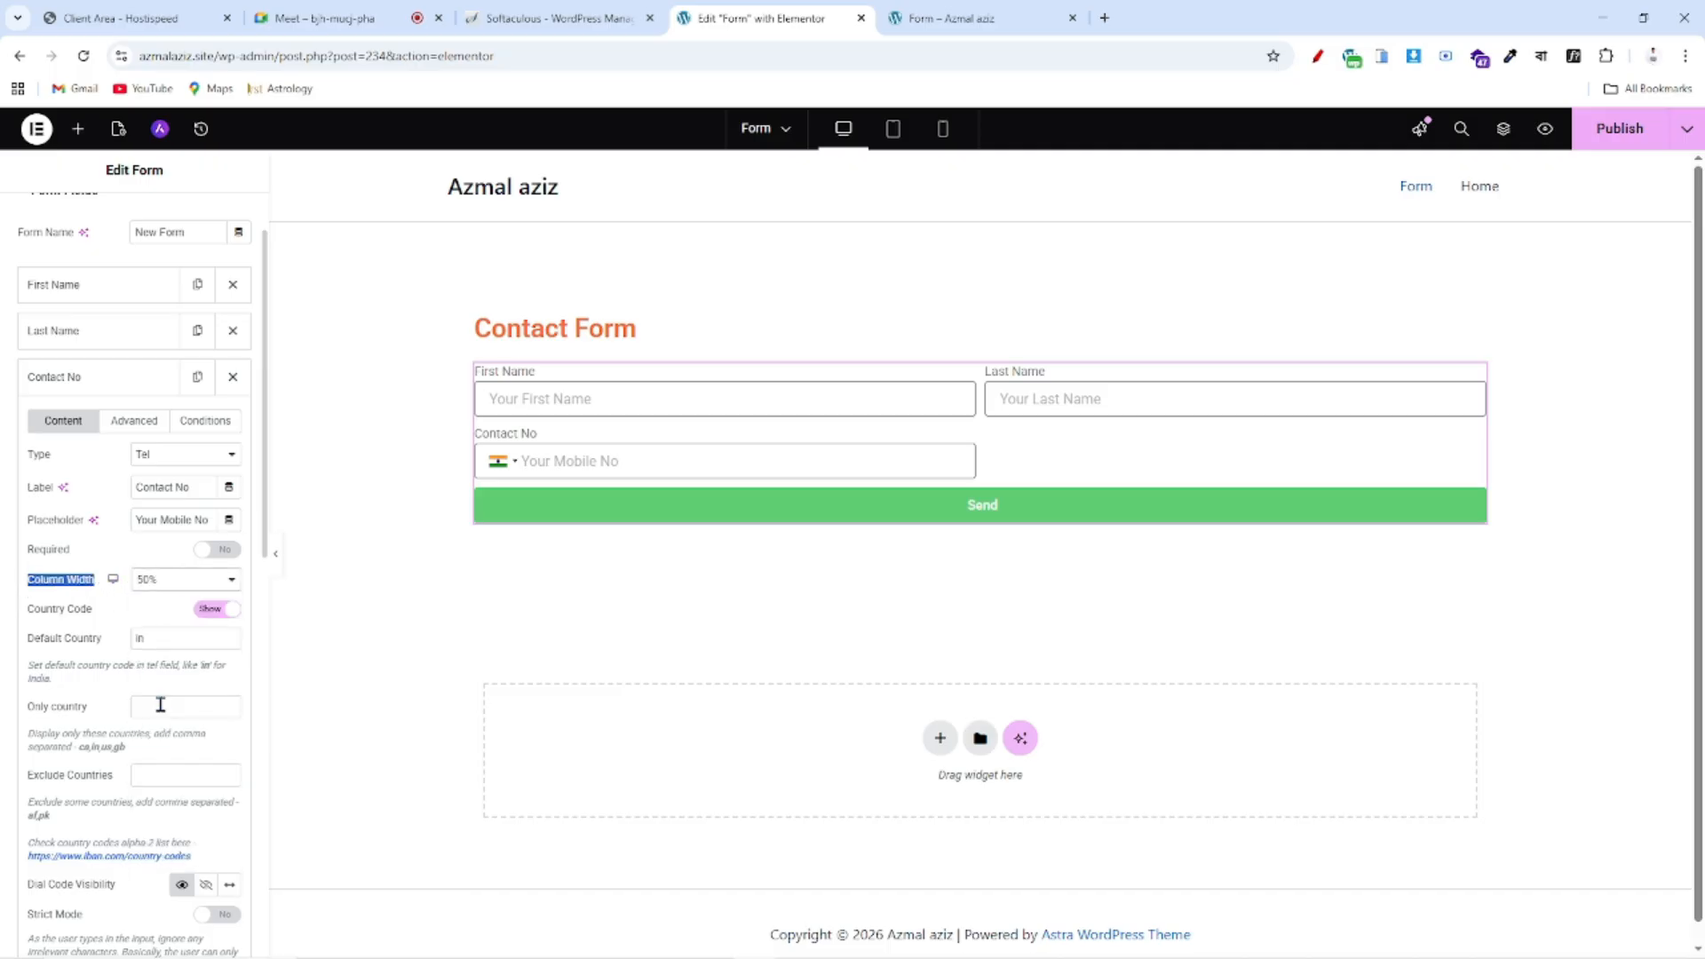
click(87, 384)
- Add an Email field labelled Email Id with the placeholder Email after the Contact No field
click(138, 419)
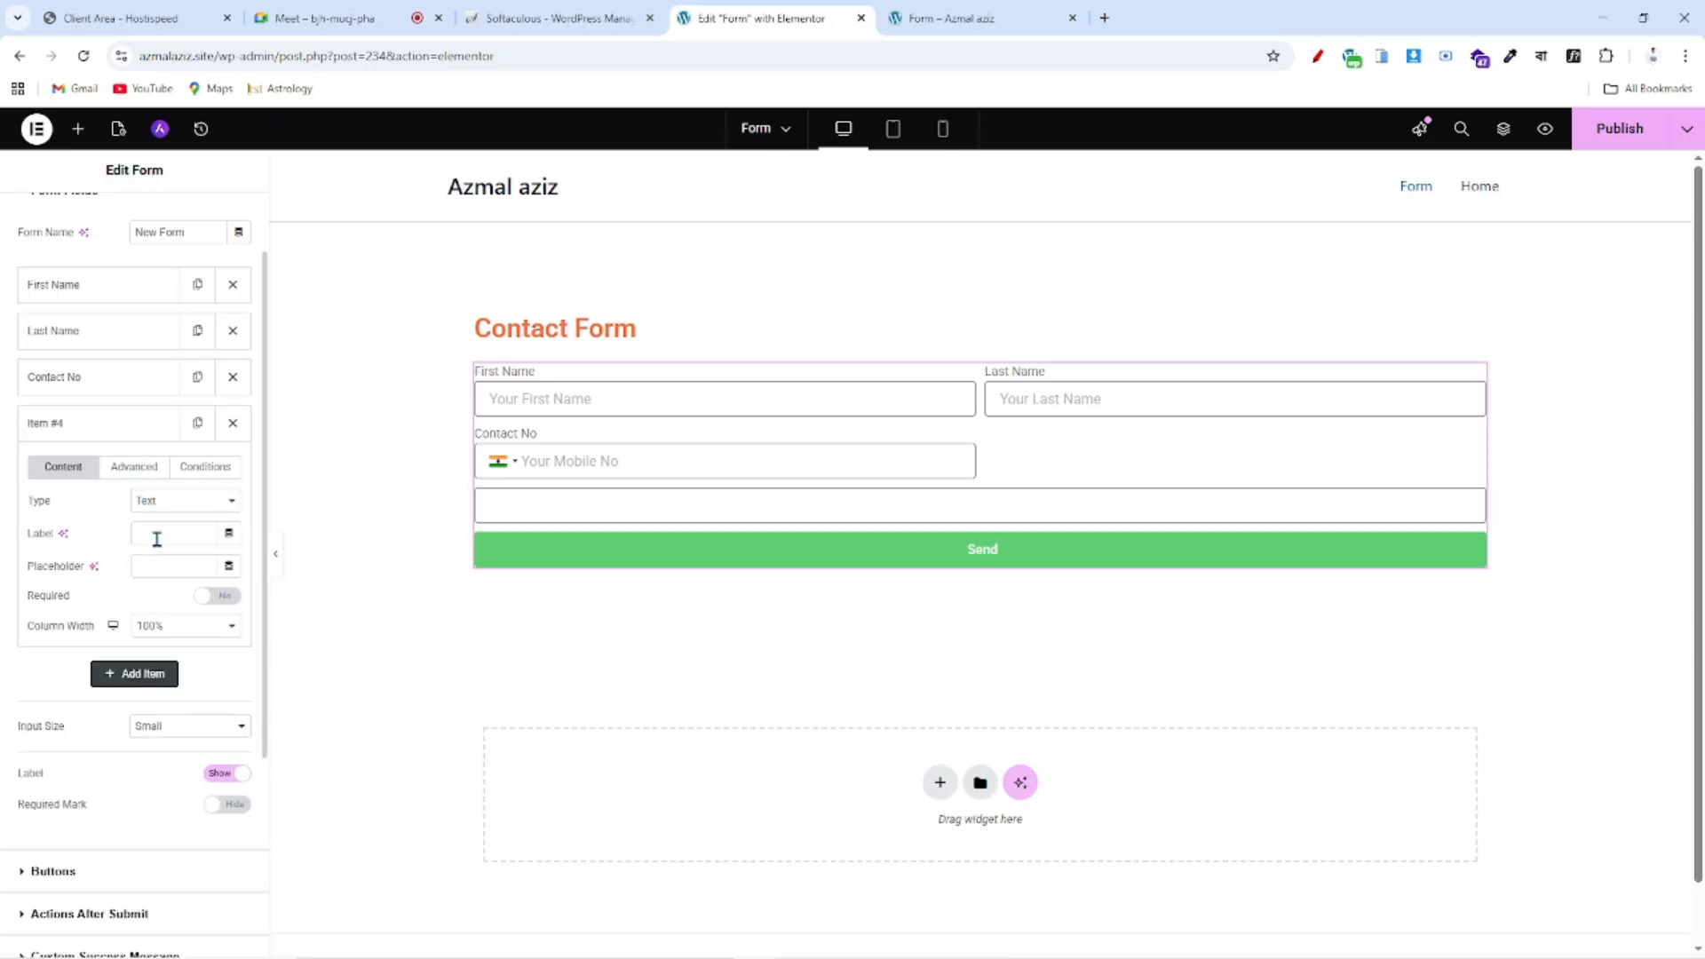
click(169, 501)
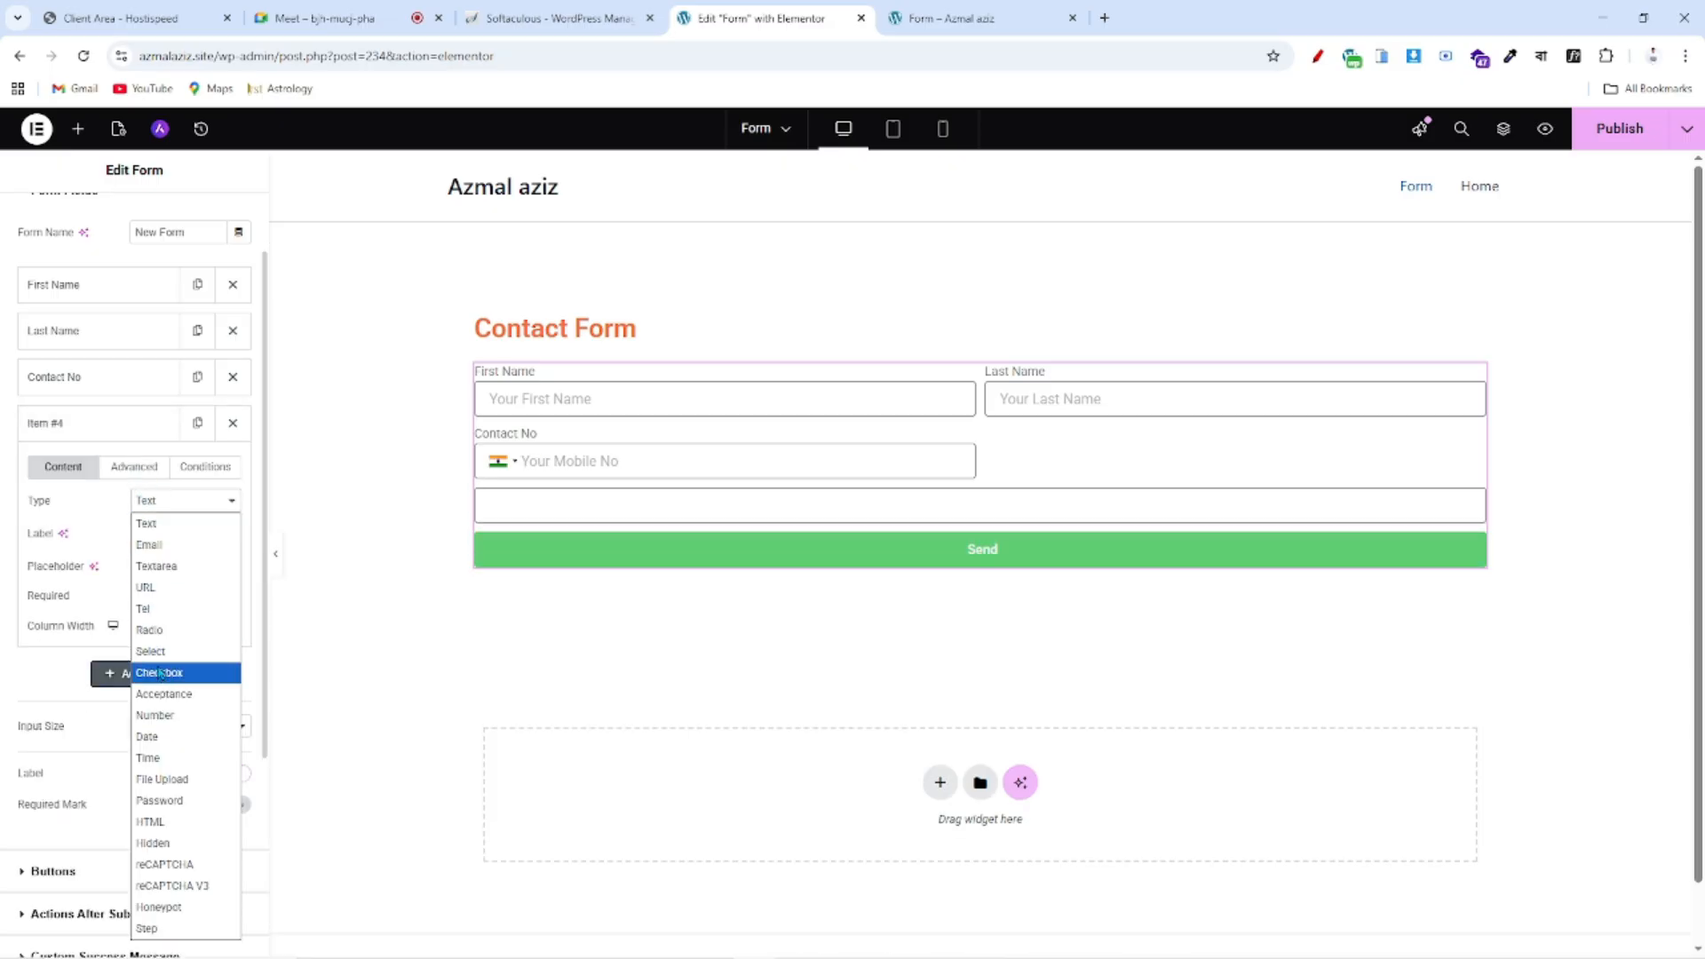
click(167, 547)
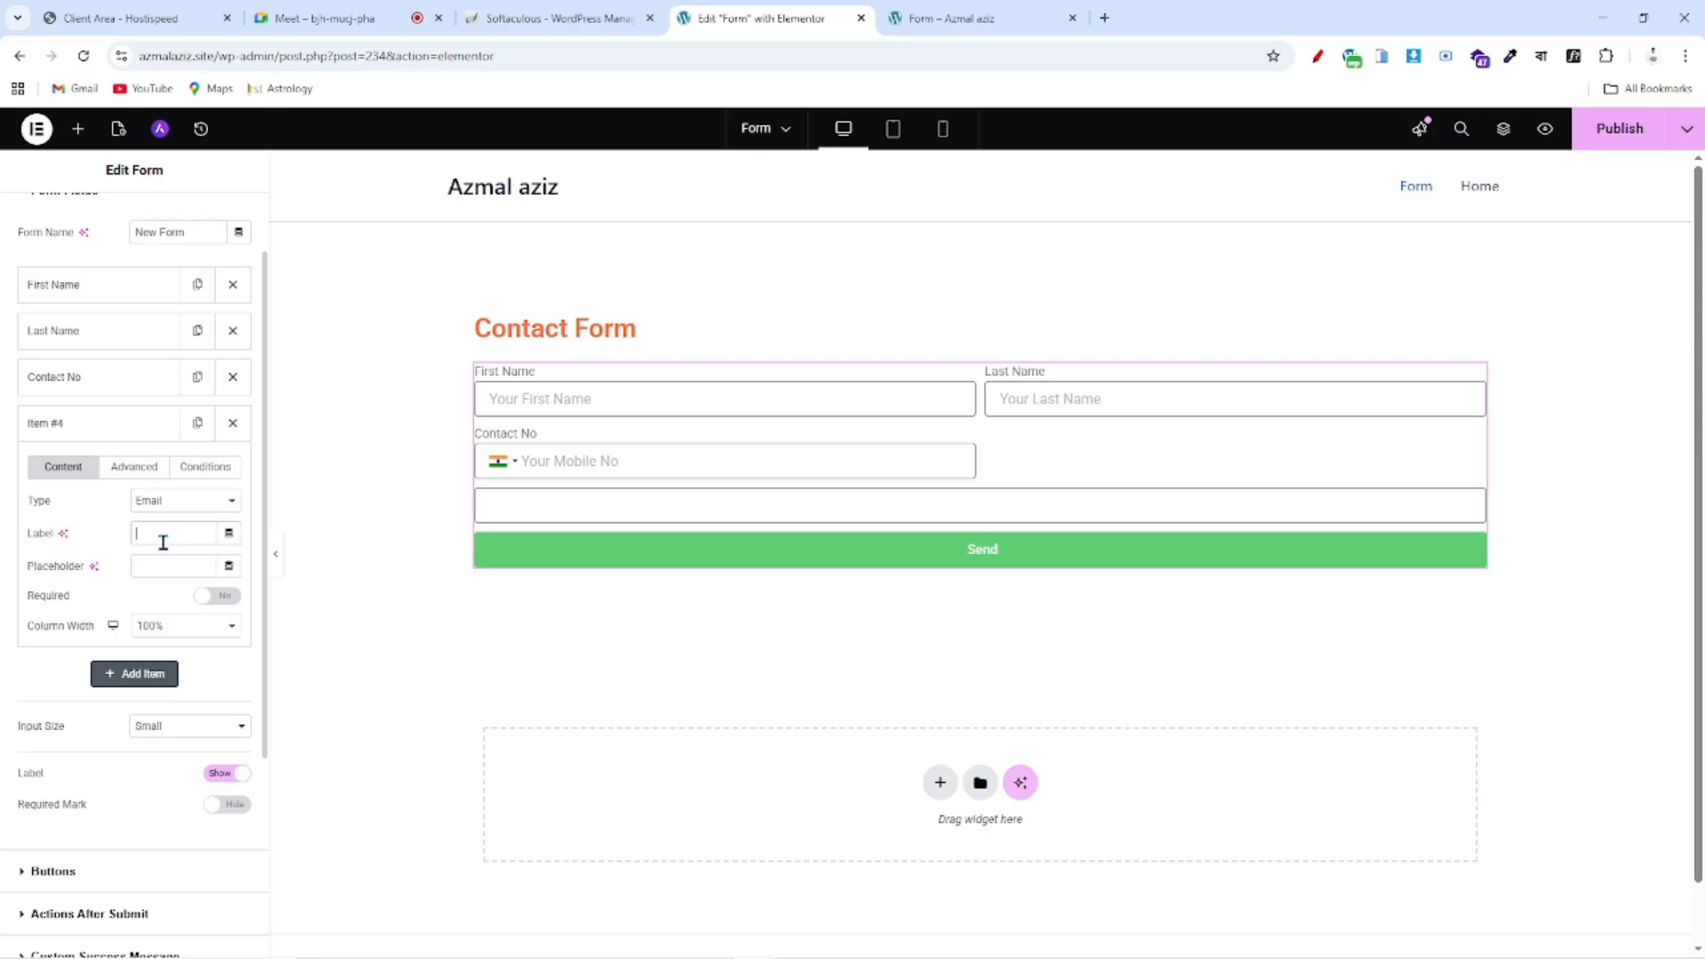
click(163, 541)
text(Email Id)
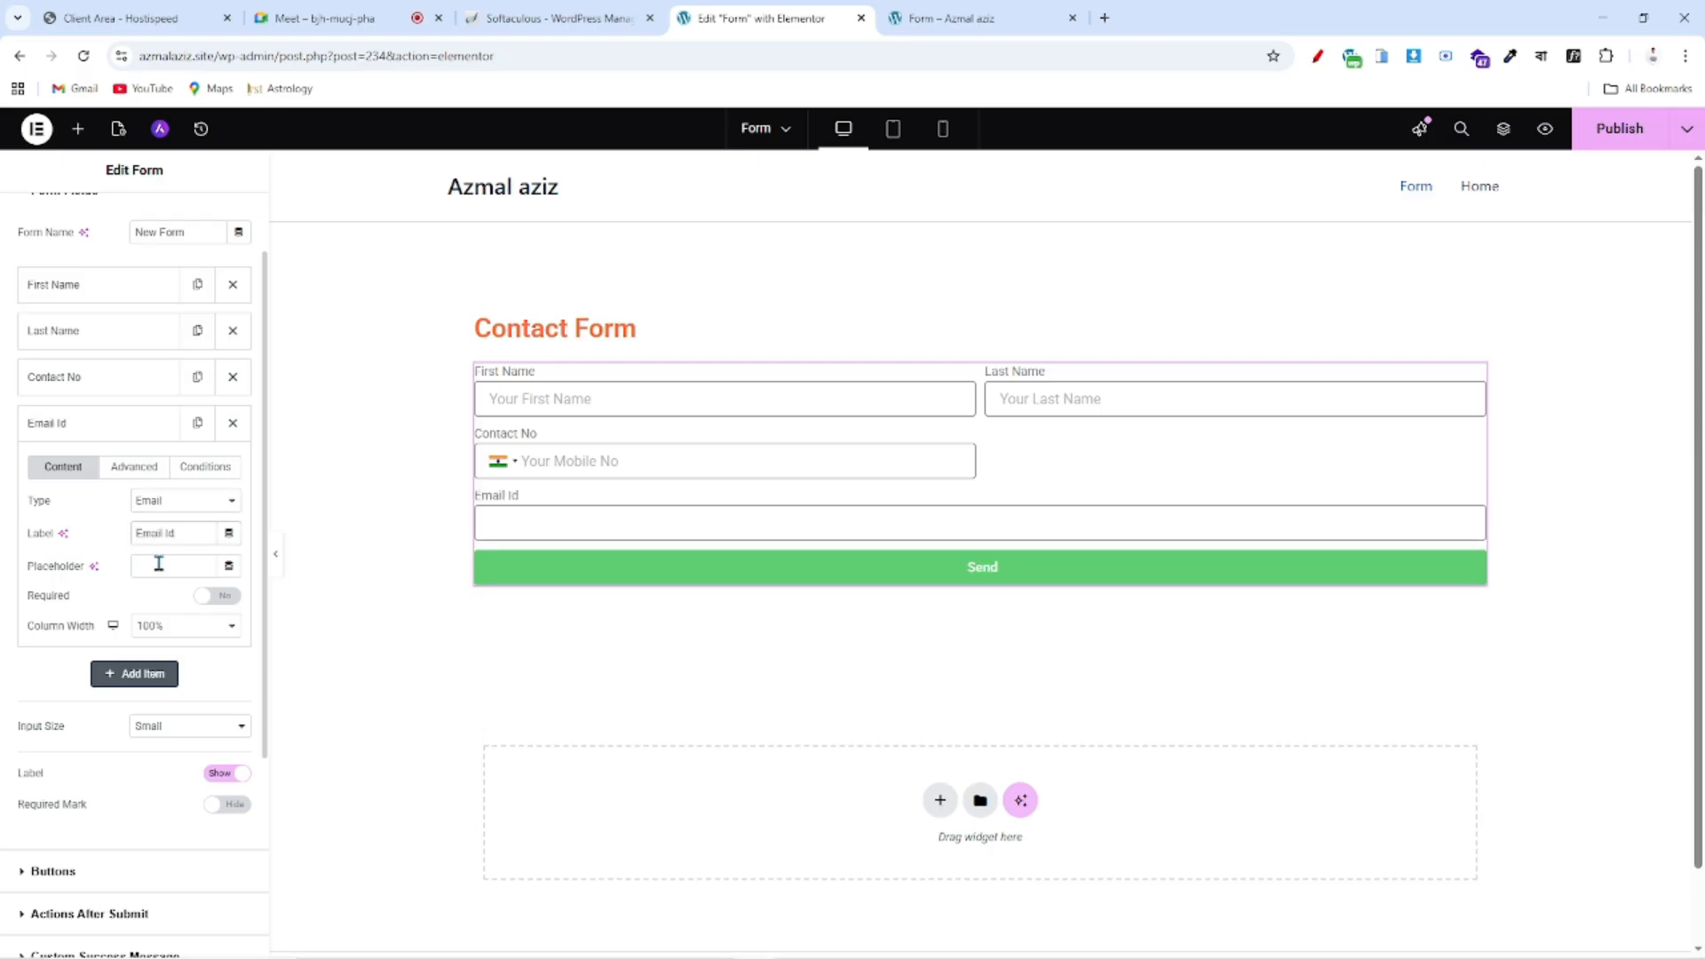
click(158, 564)
text(Email)
- Set the Email Id field's column width to 50% and publish the page
click(164, 627)
click(183, 749)
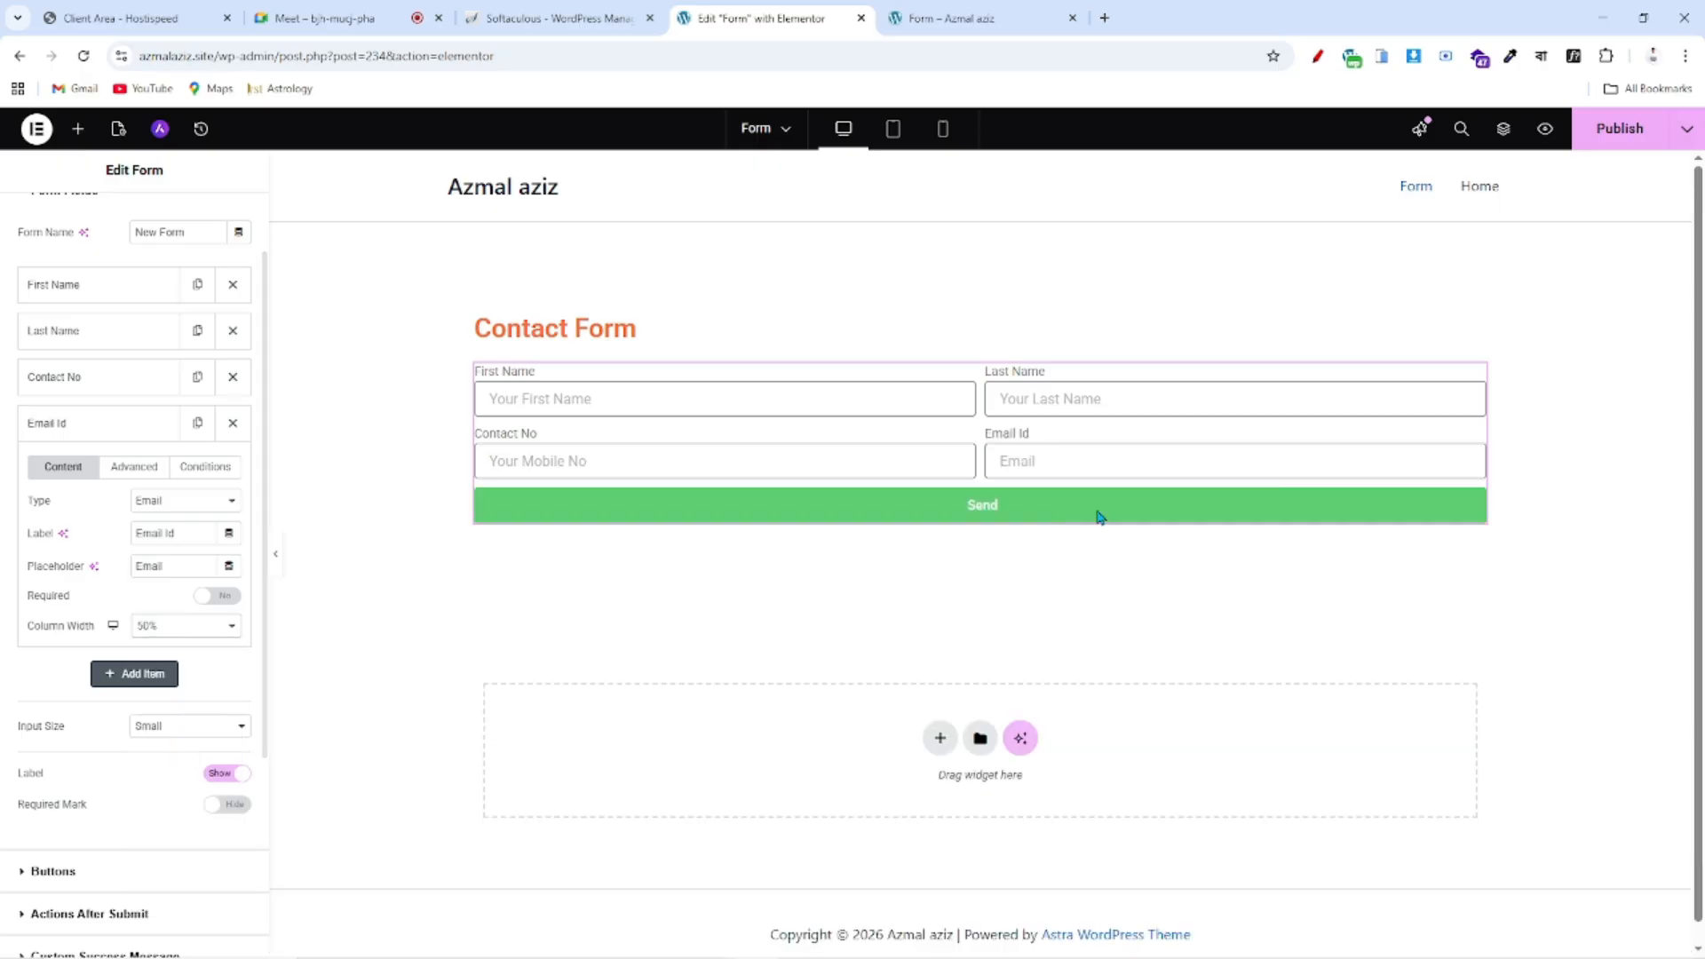
click(1605, 133)
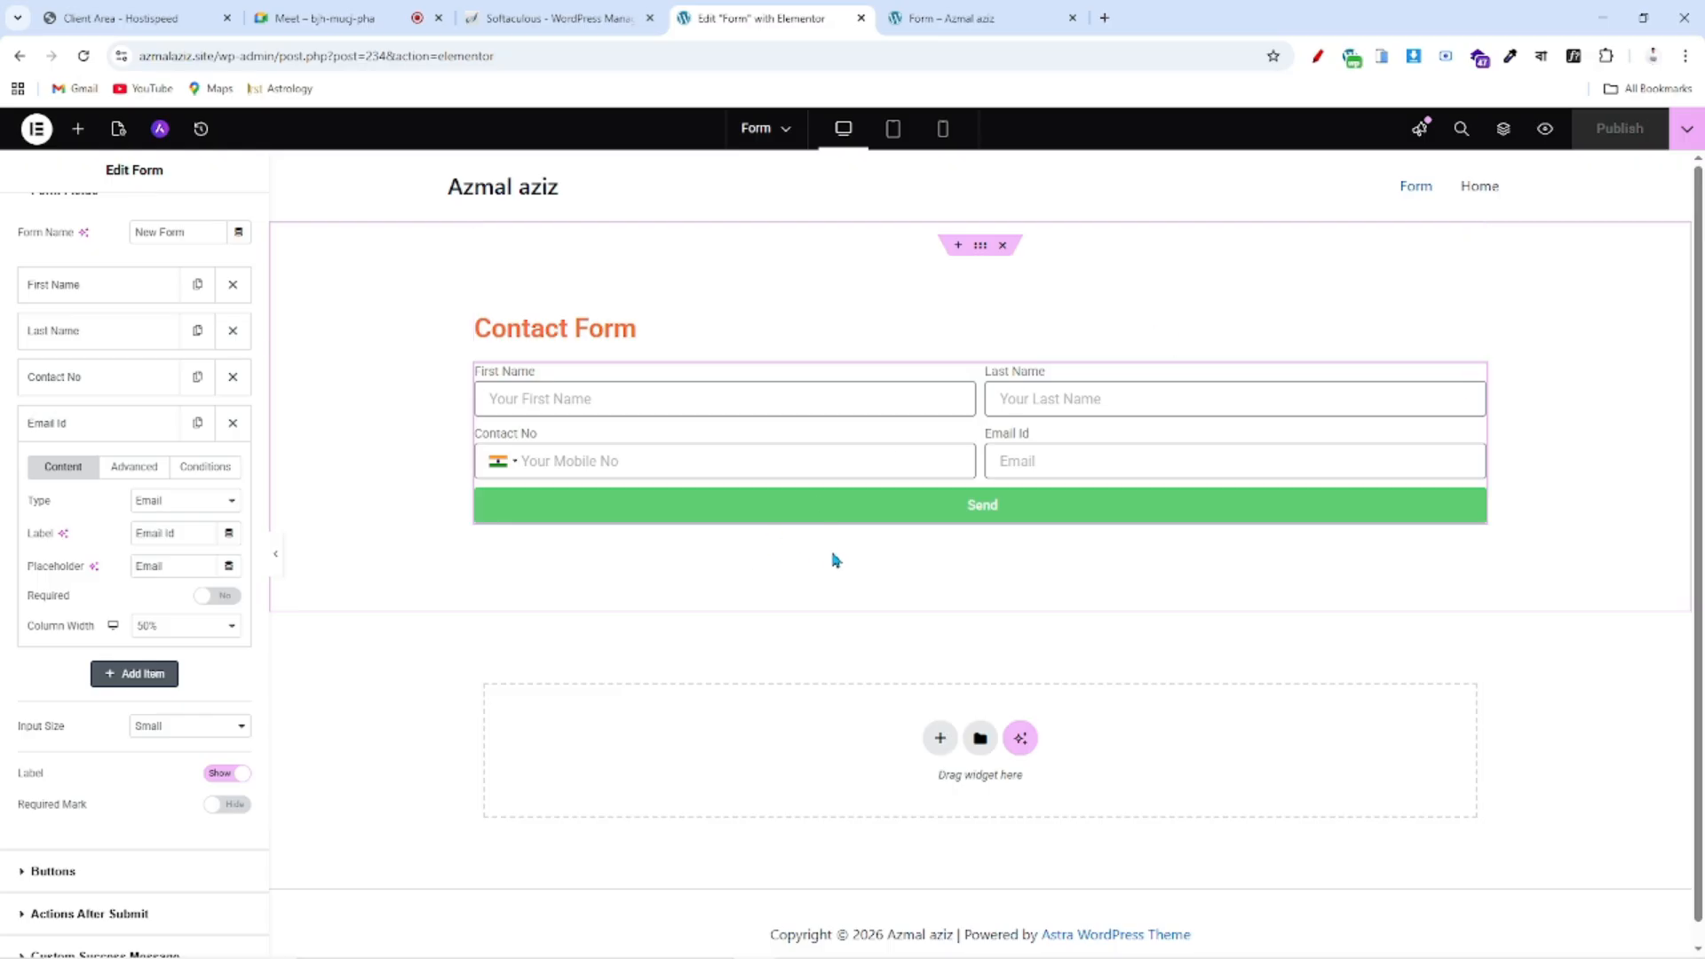
click(107, 423)
- Add a Textarea field labelled Resident Address with the placeholder Your Address after the Email Id field
click(110, 480)
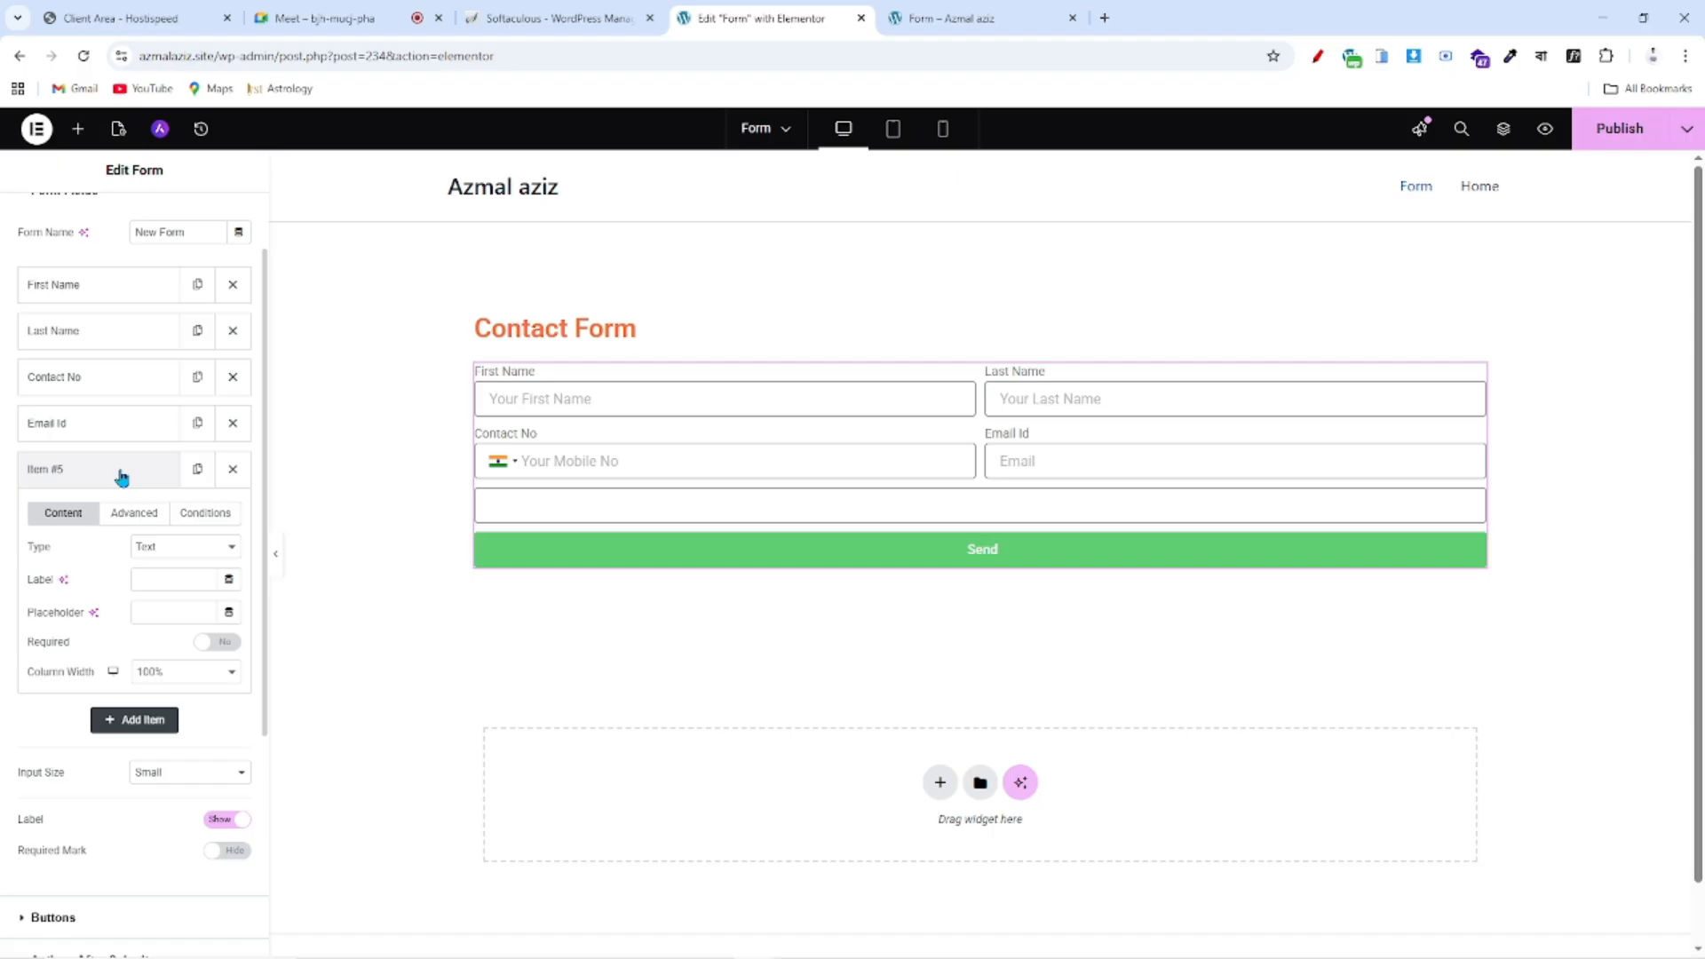
click(156, 551)
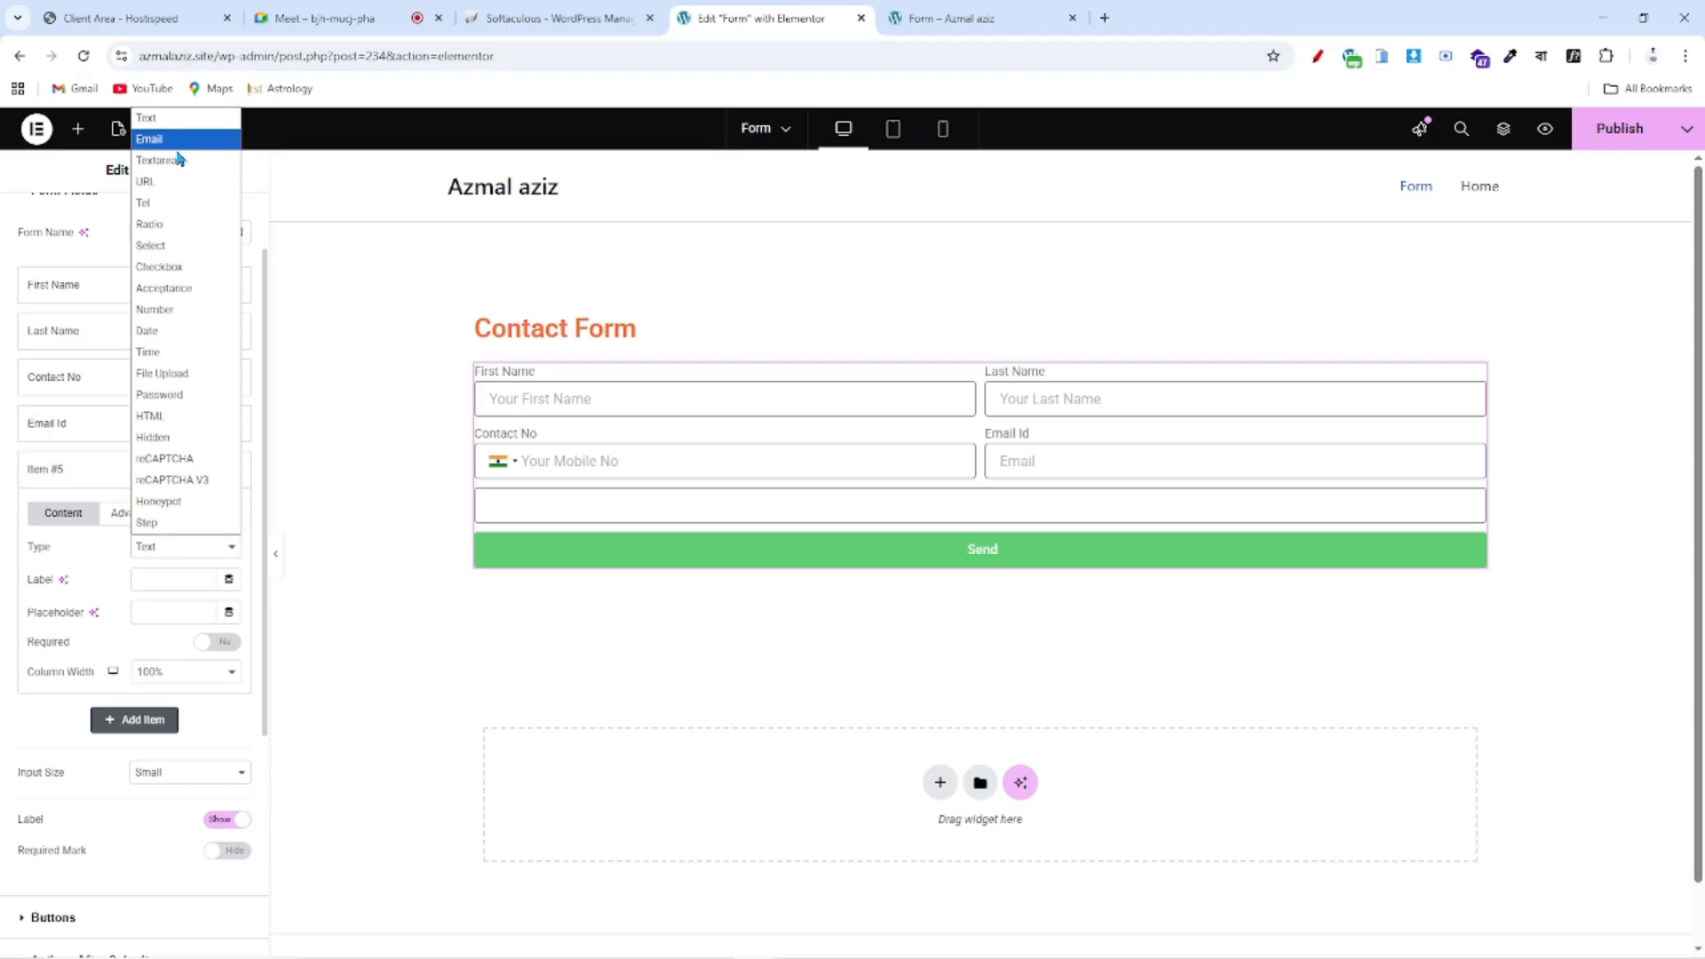
click(180, 160)
click(177, 579)
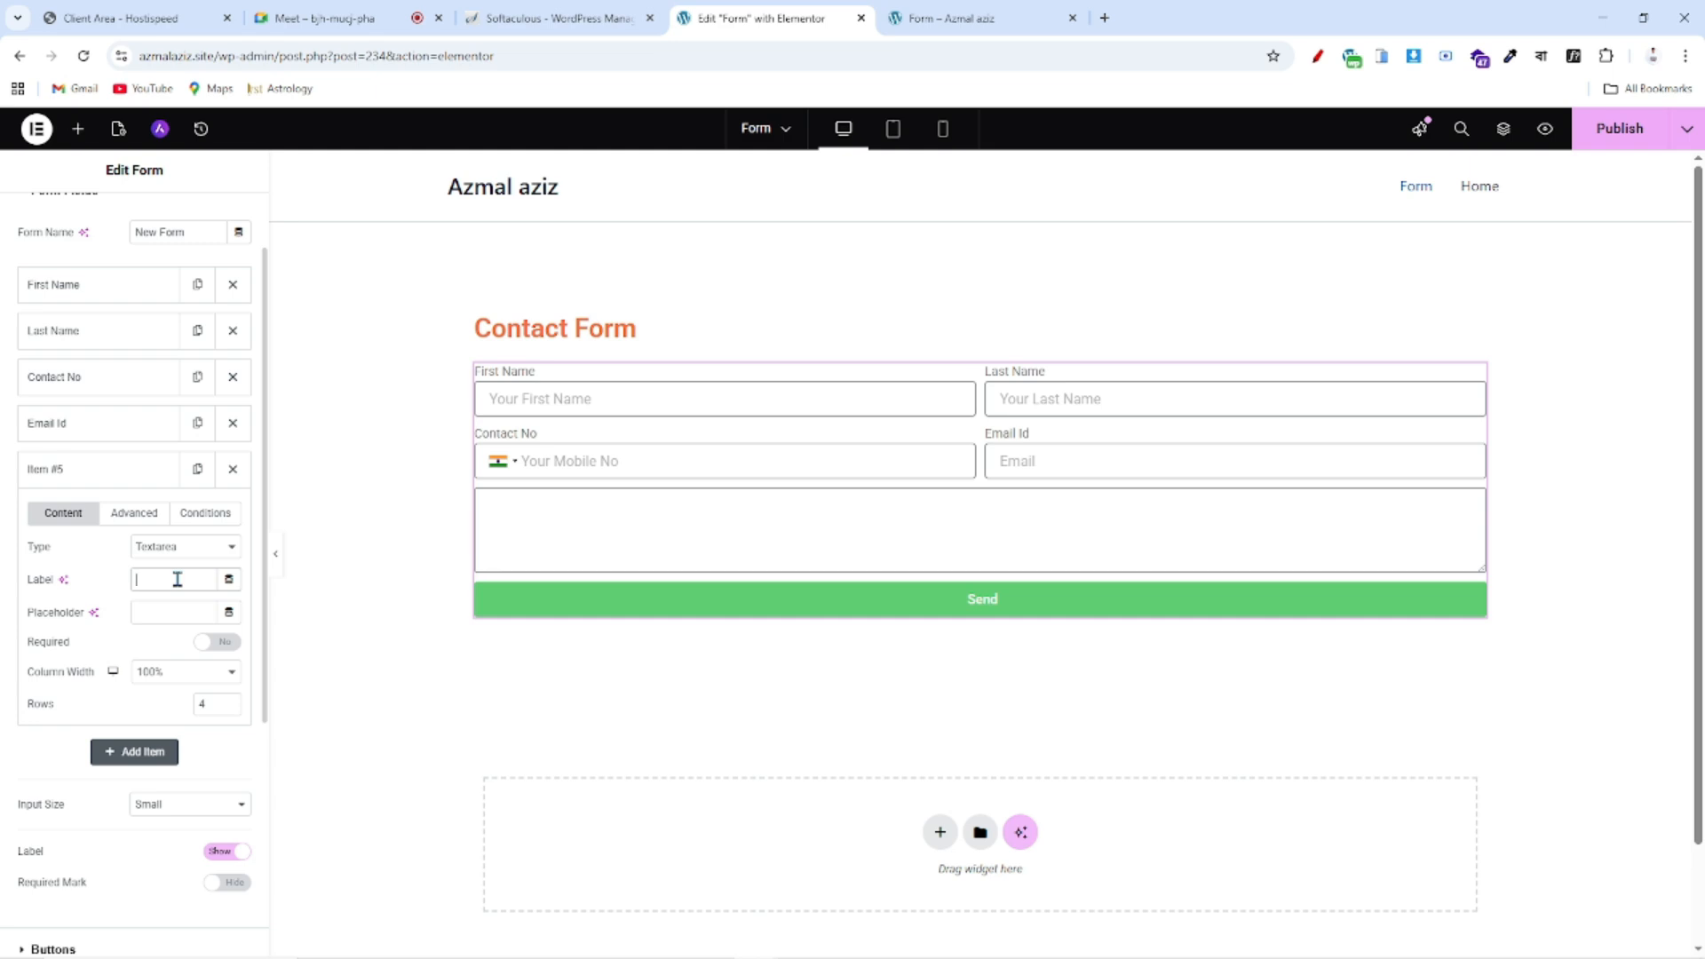
text(Re)
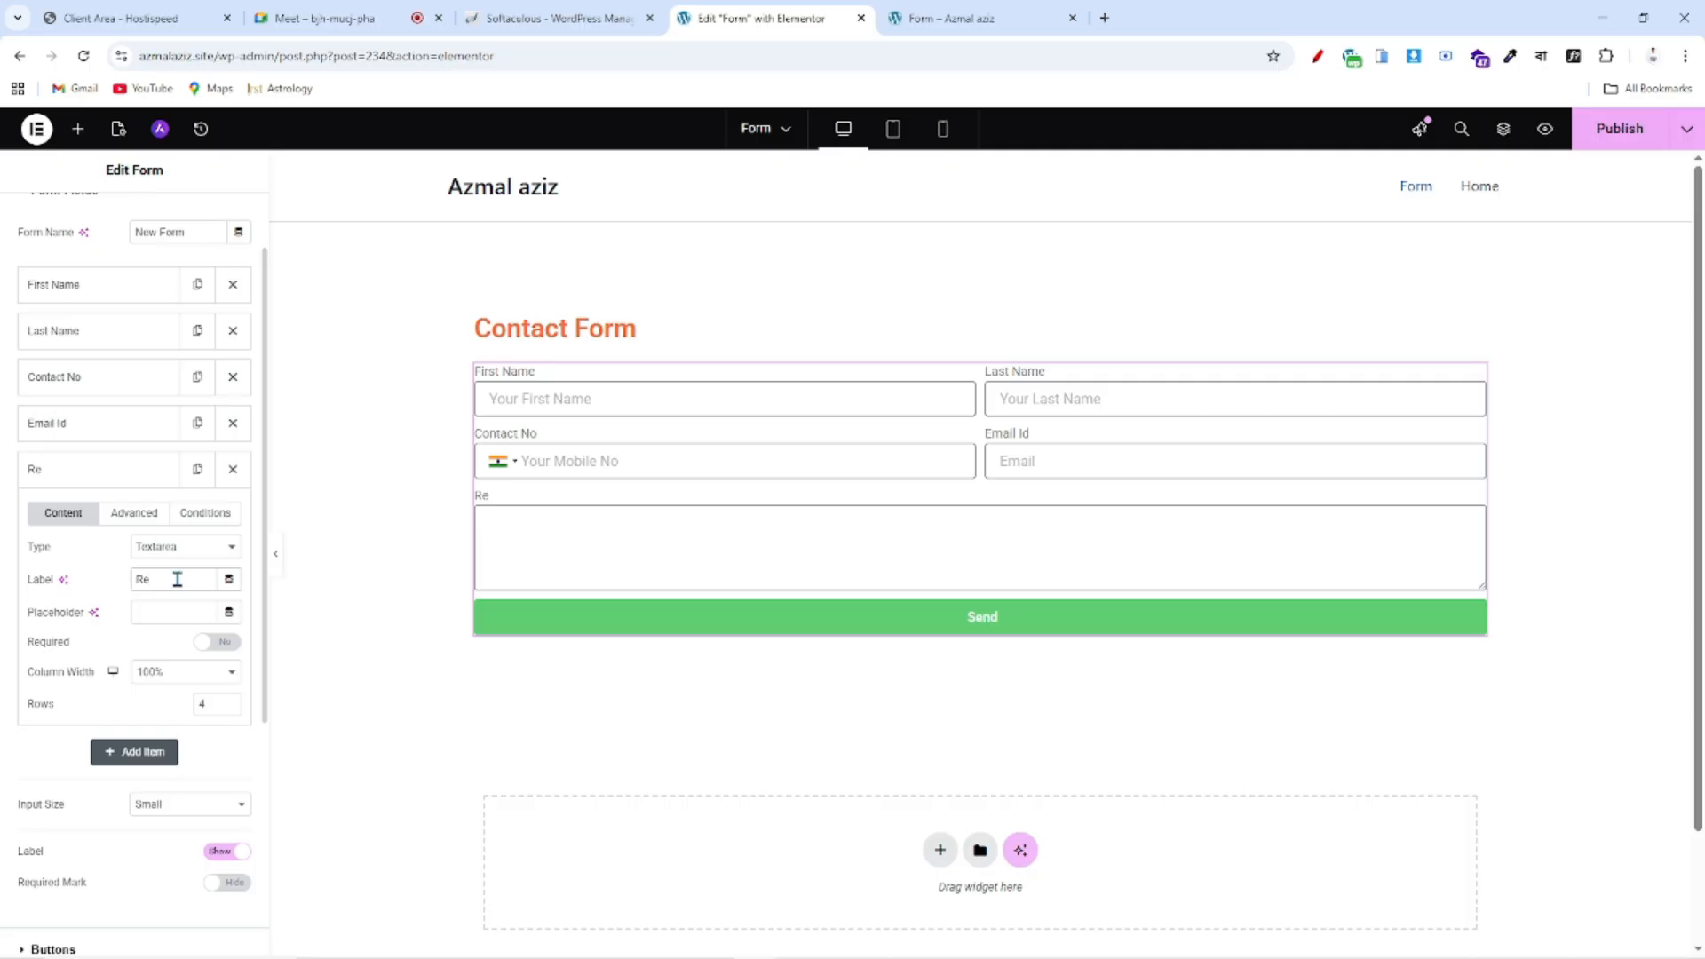
text(sident Address)
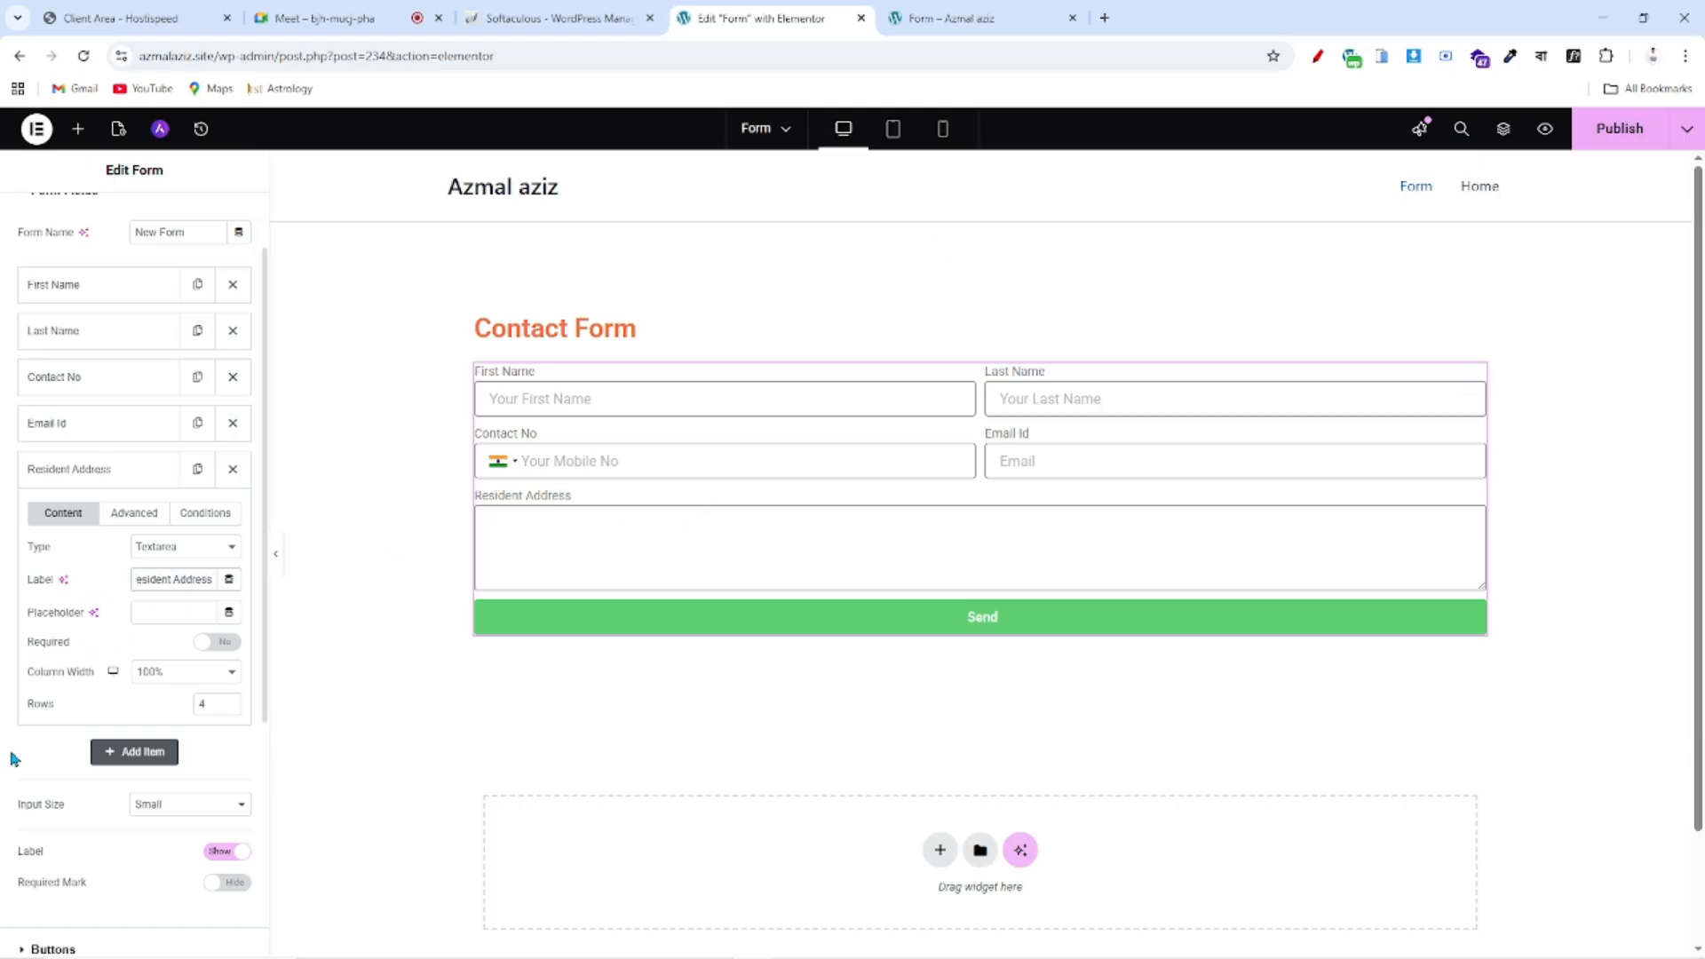
click(178, 612)
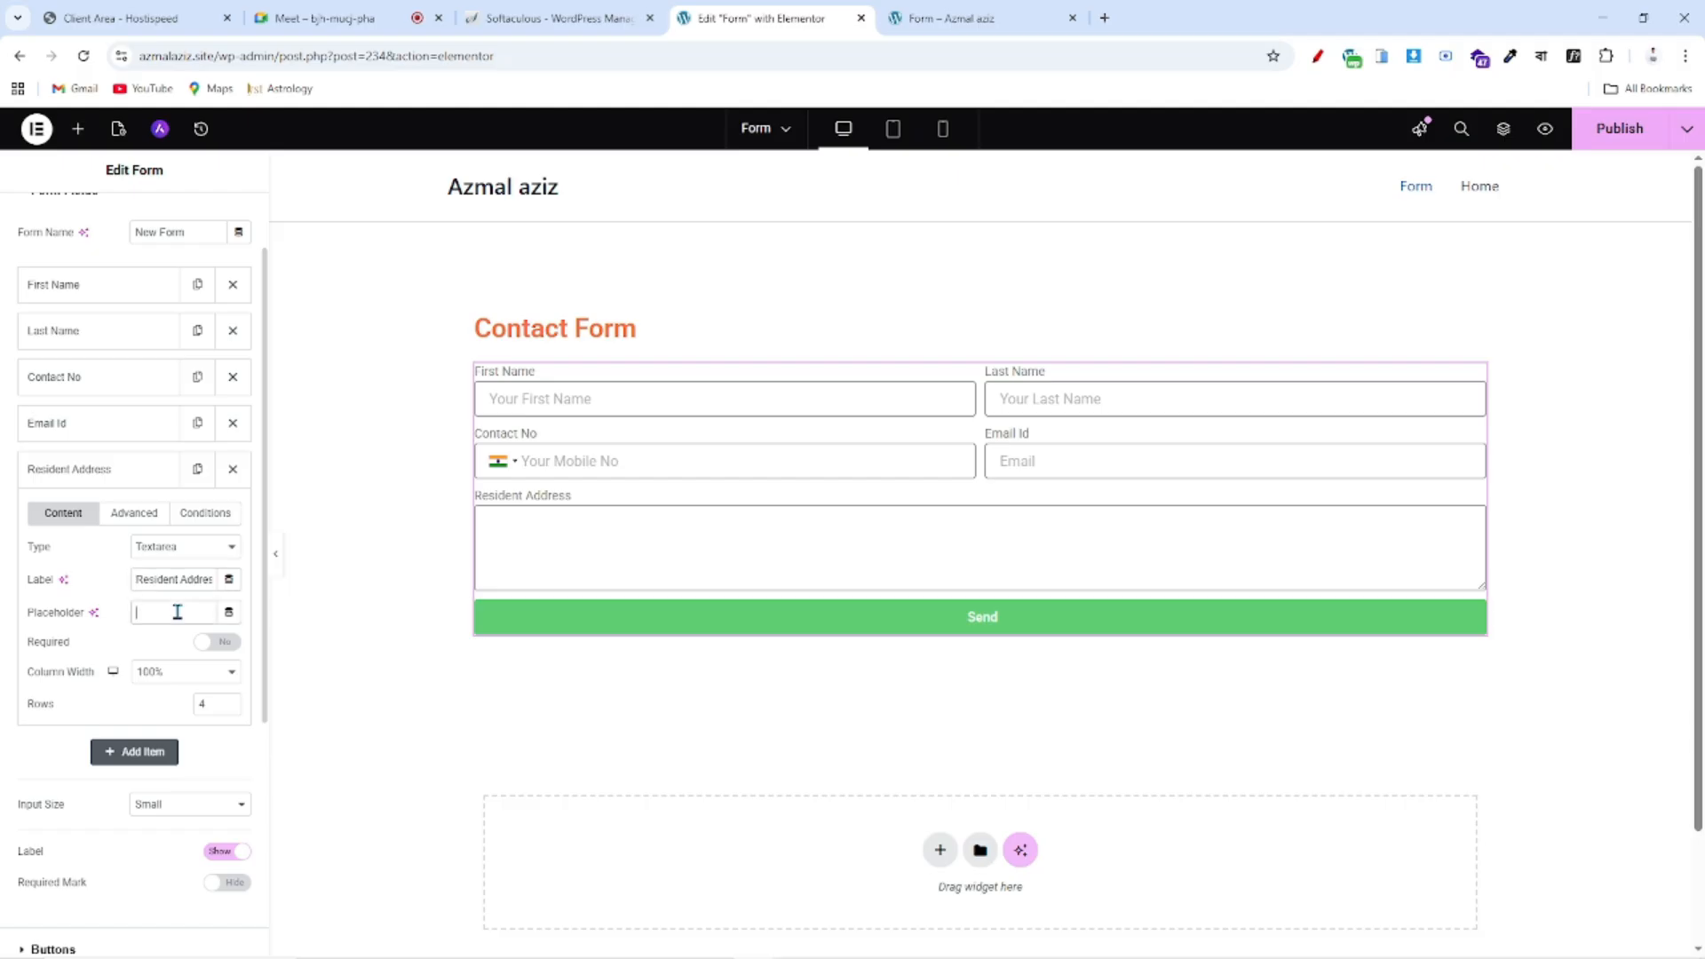
text(Your Addres)
- Set the Resident Address field's rows to 2 and collapse its settings
click(232, 710)
click(232, 710)
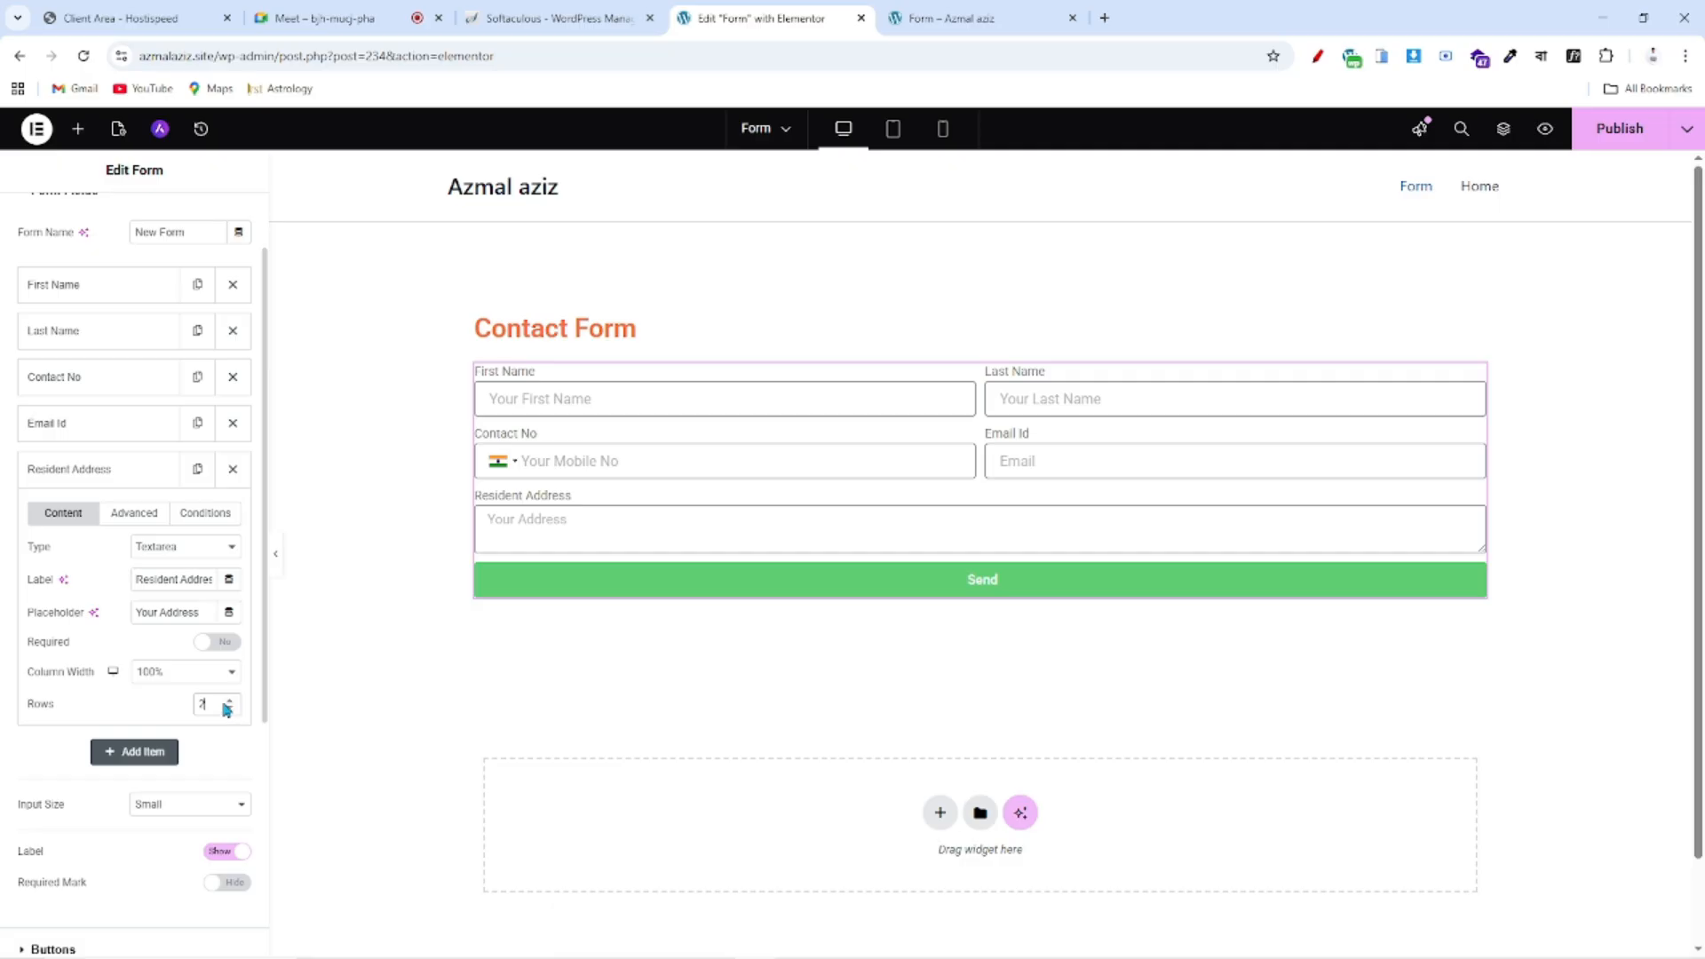
click(108, 479)
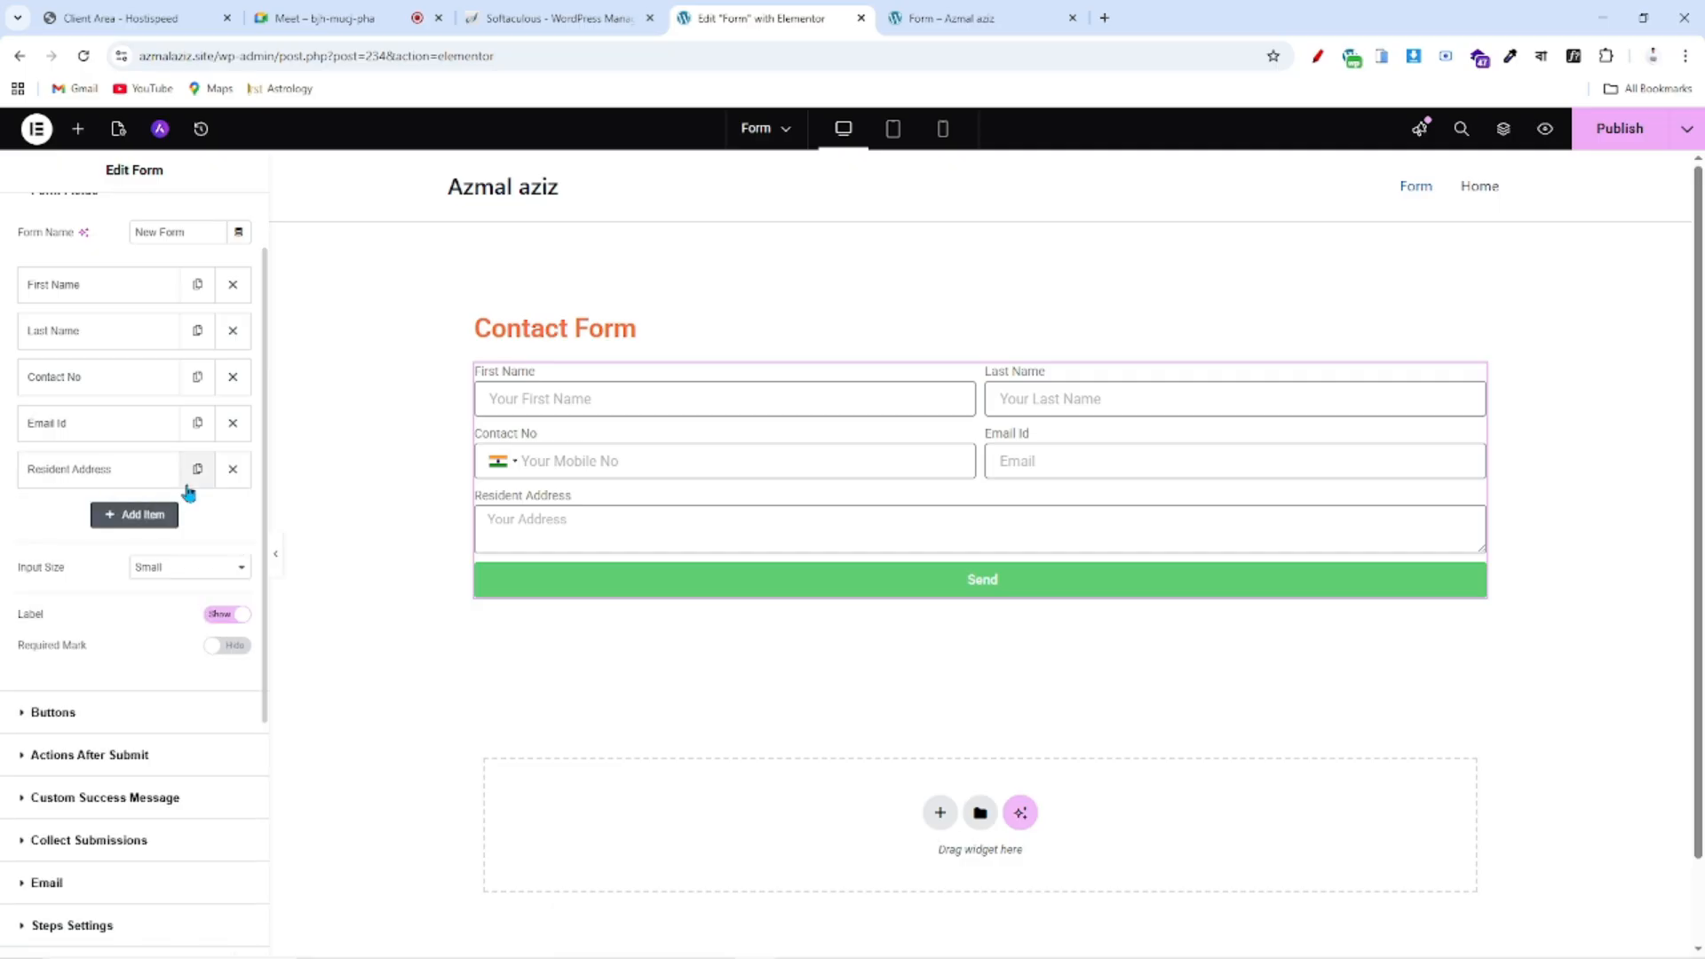
- Duplicate the Resident Address field, relabel the copy Permanent Address and collapse its settings
click(197, 469)
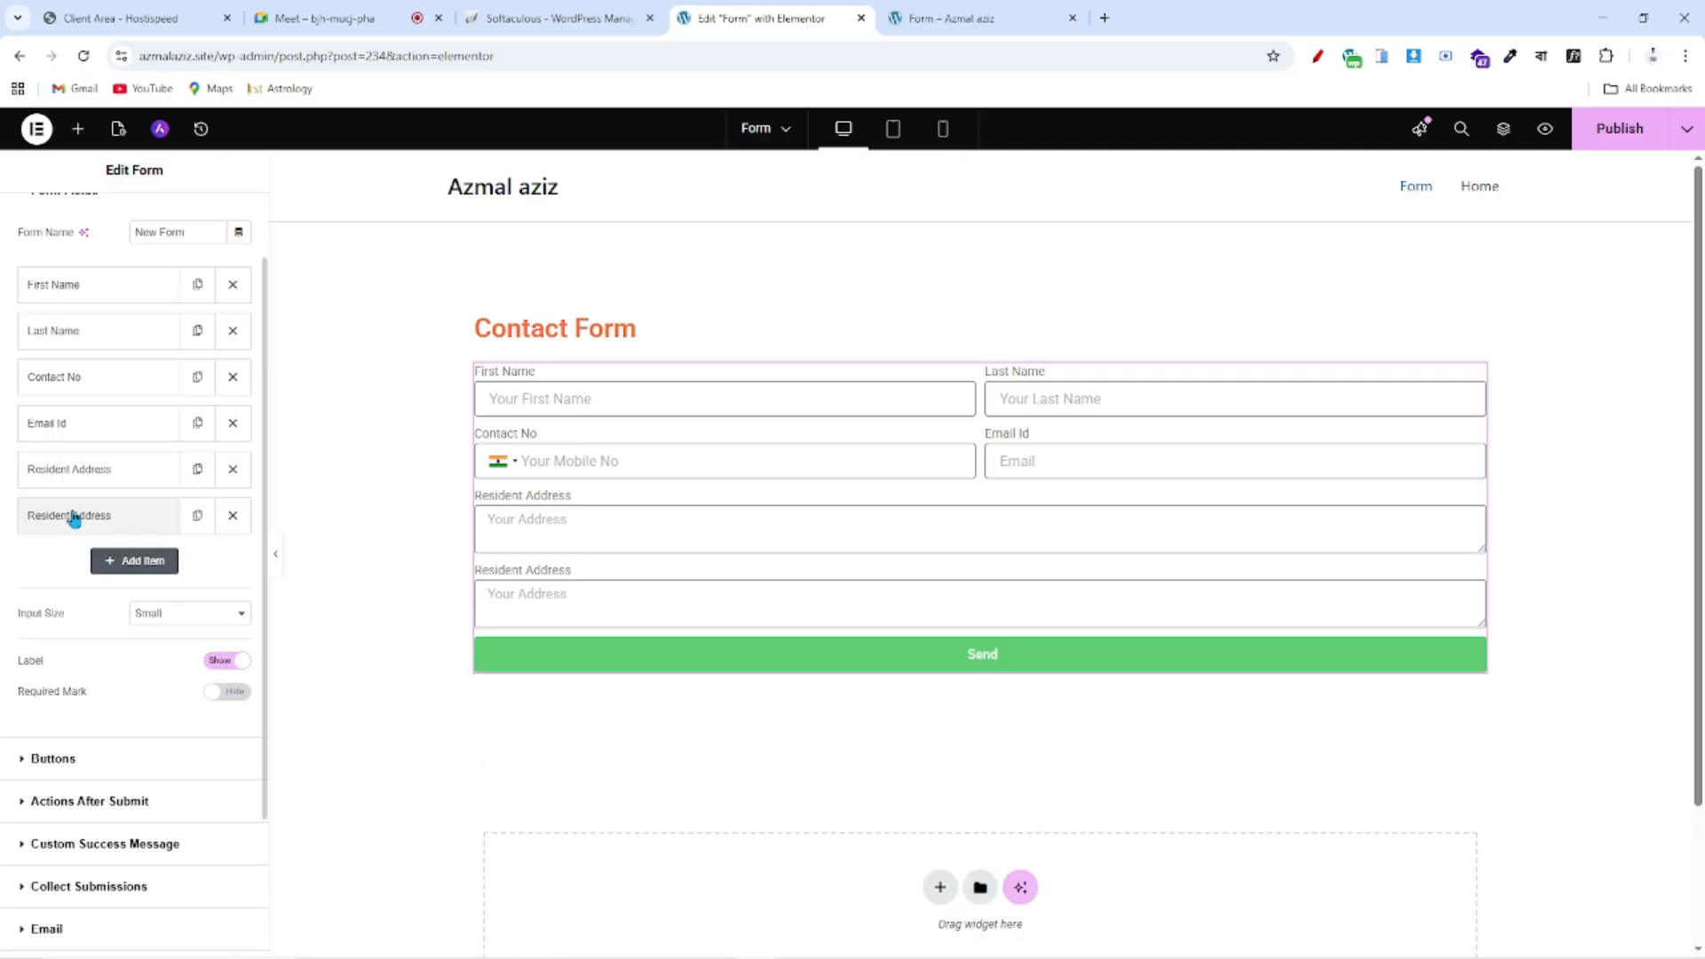
click(74, 519)
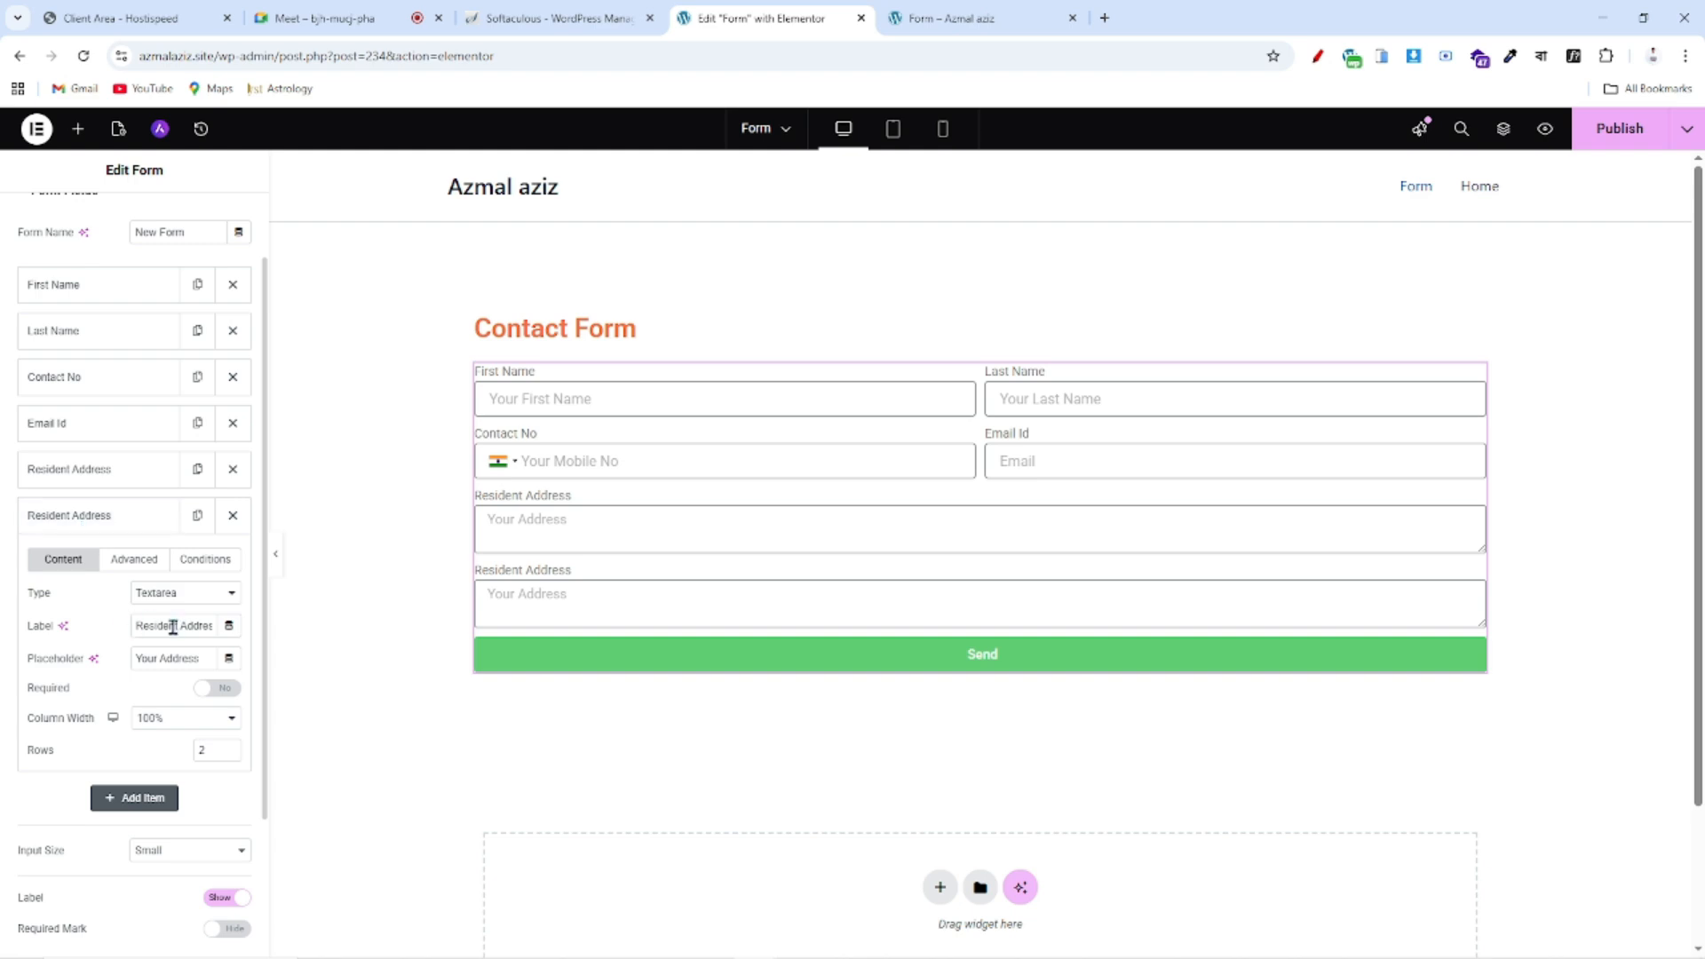
drag(180, 628, 115, 631)
text(P)
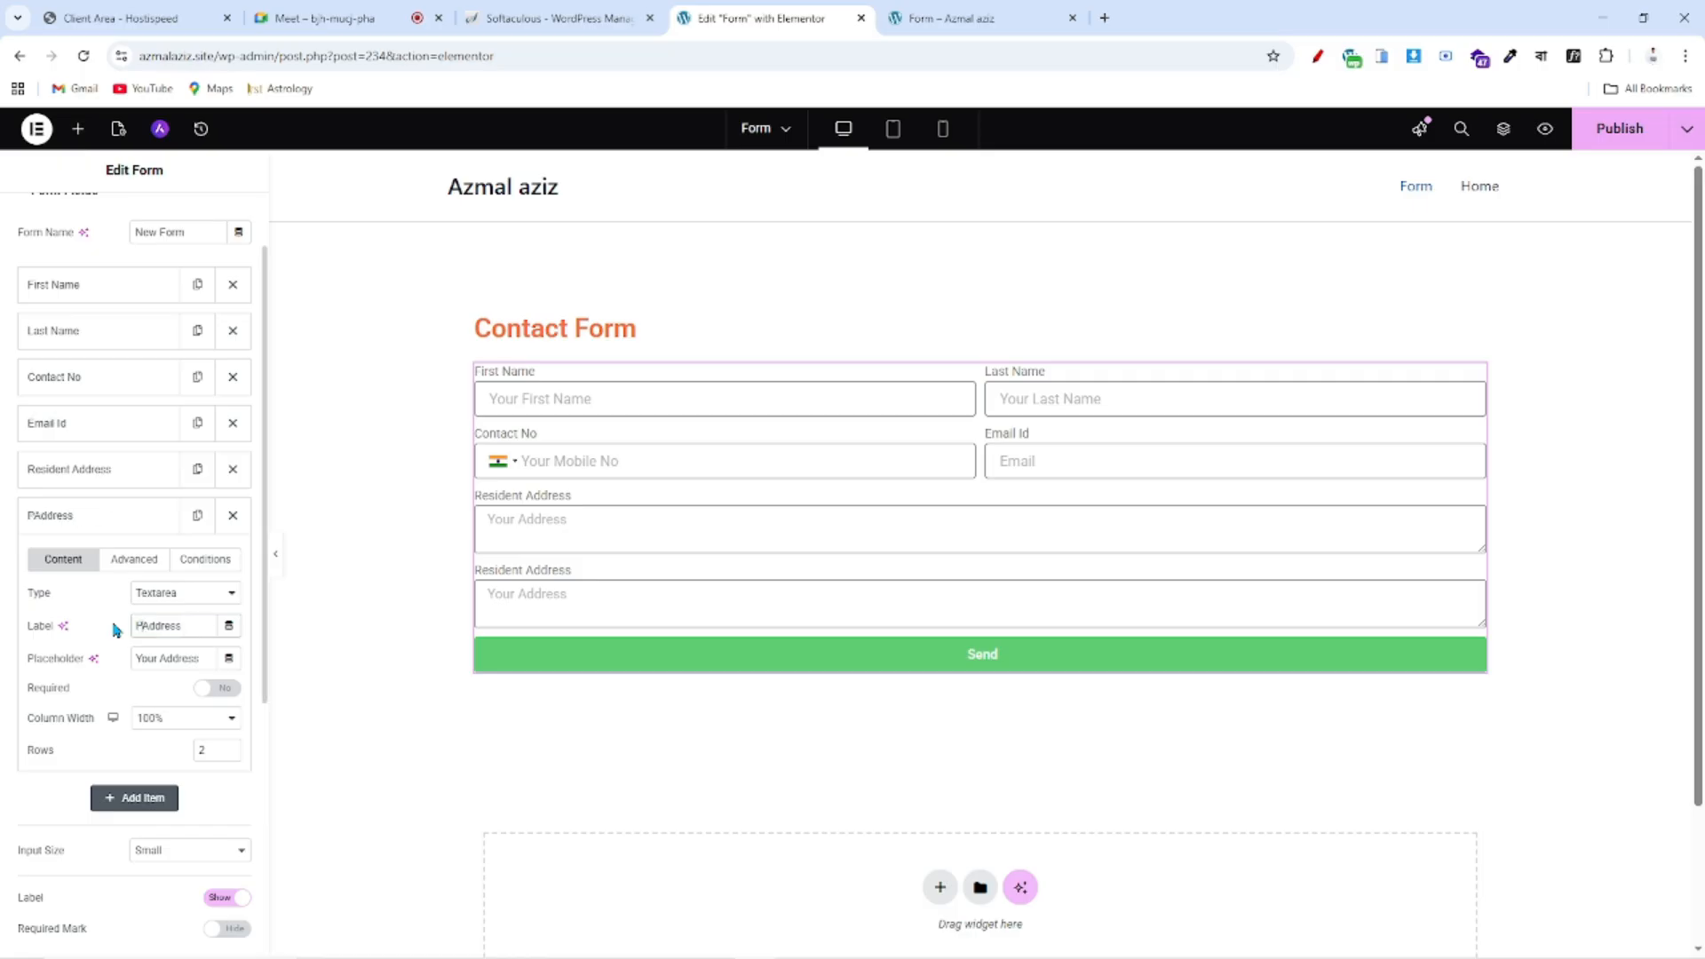
text(ermanent A)
key(BackSpace)
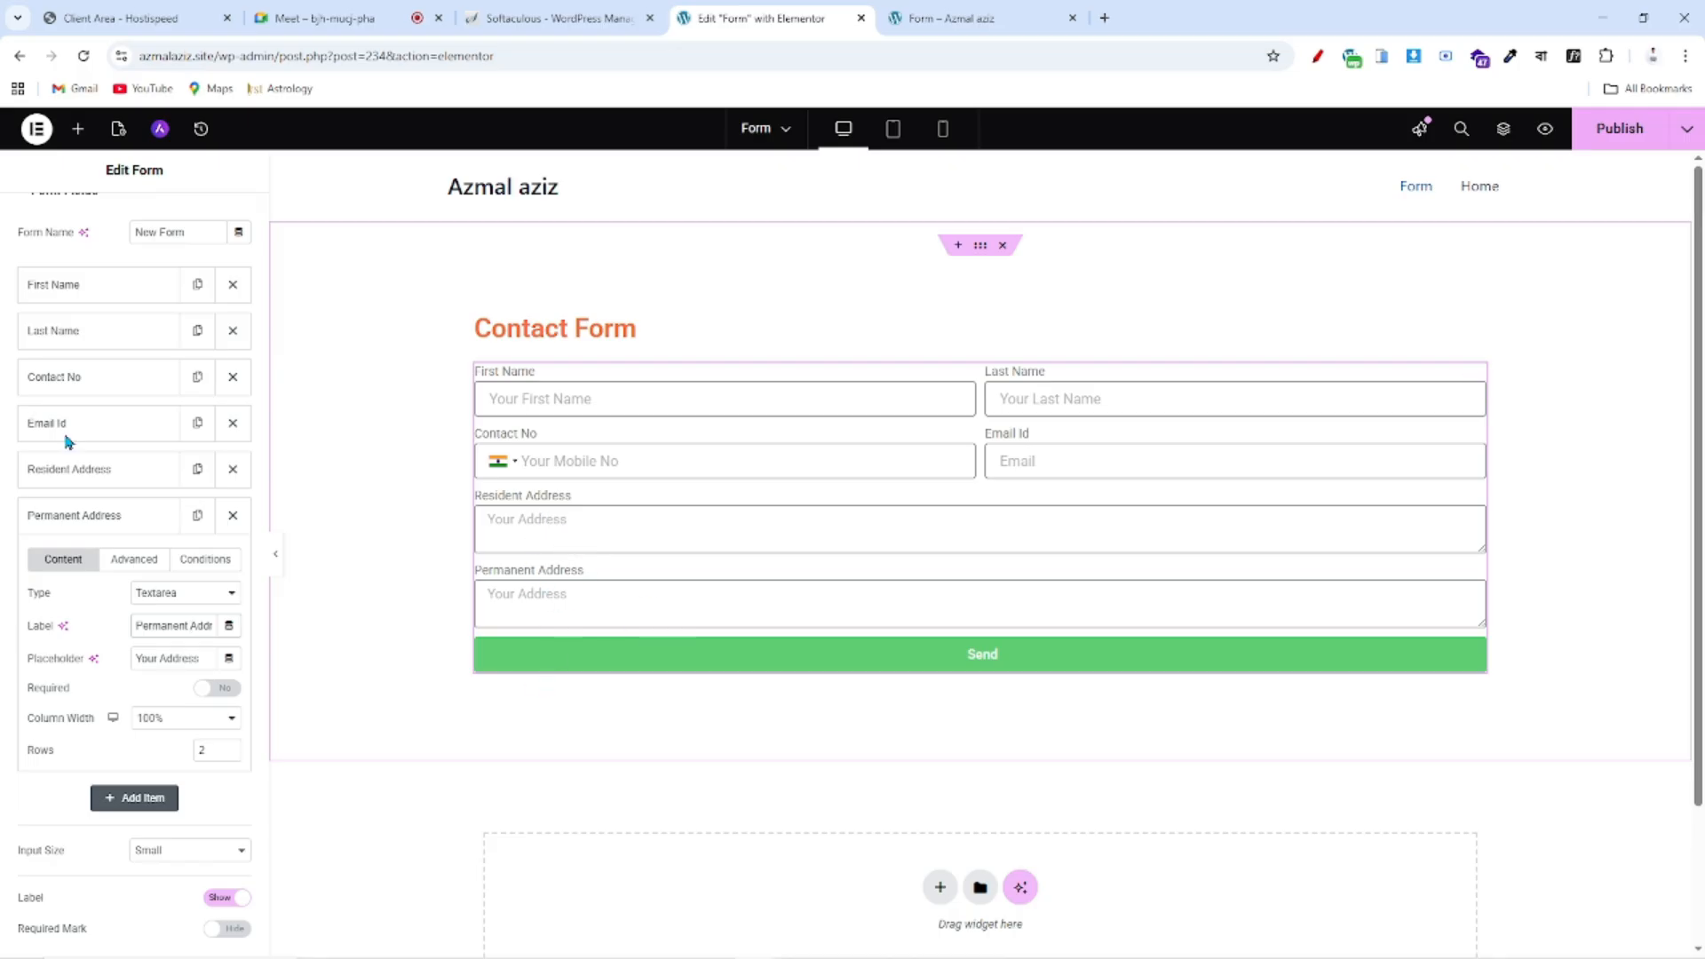
click(122, 522)
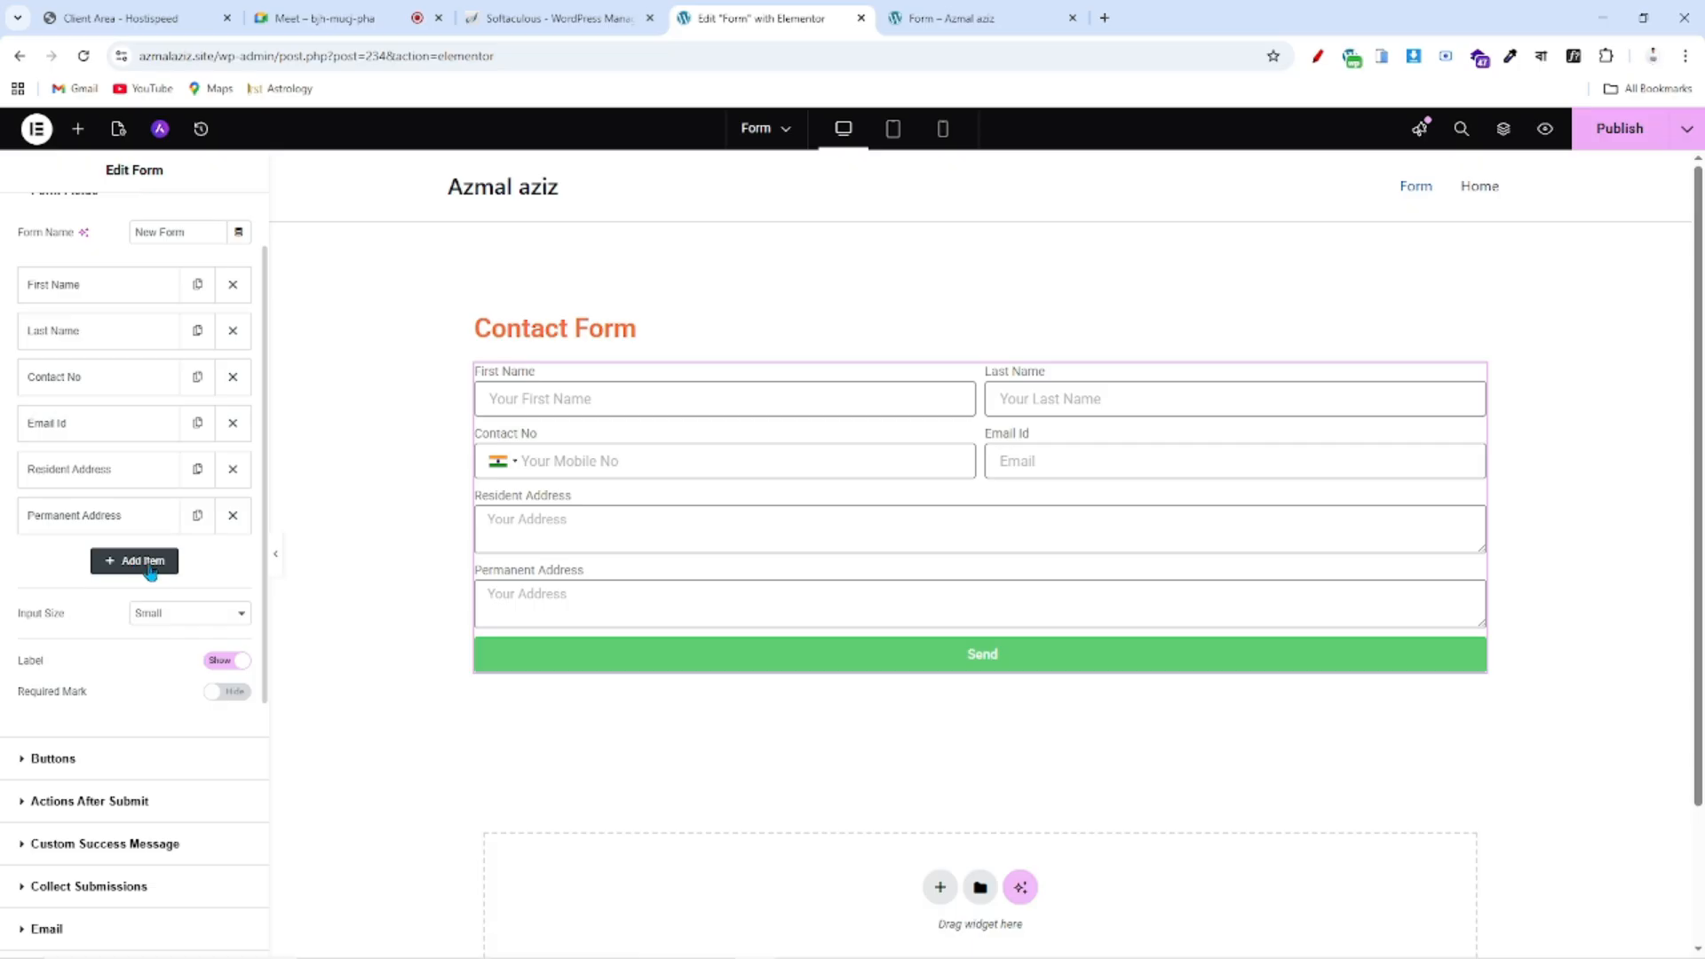
- Add a Radio field labelled Same Ad Resident Address after the Permanent Address field
click(140, 563)
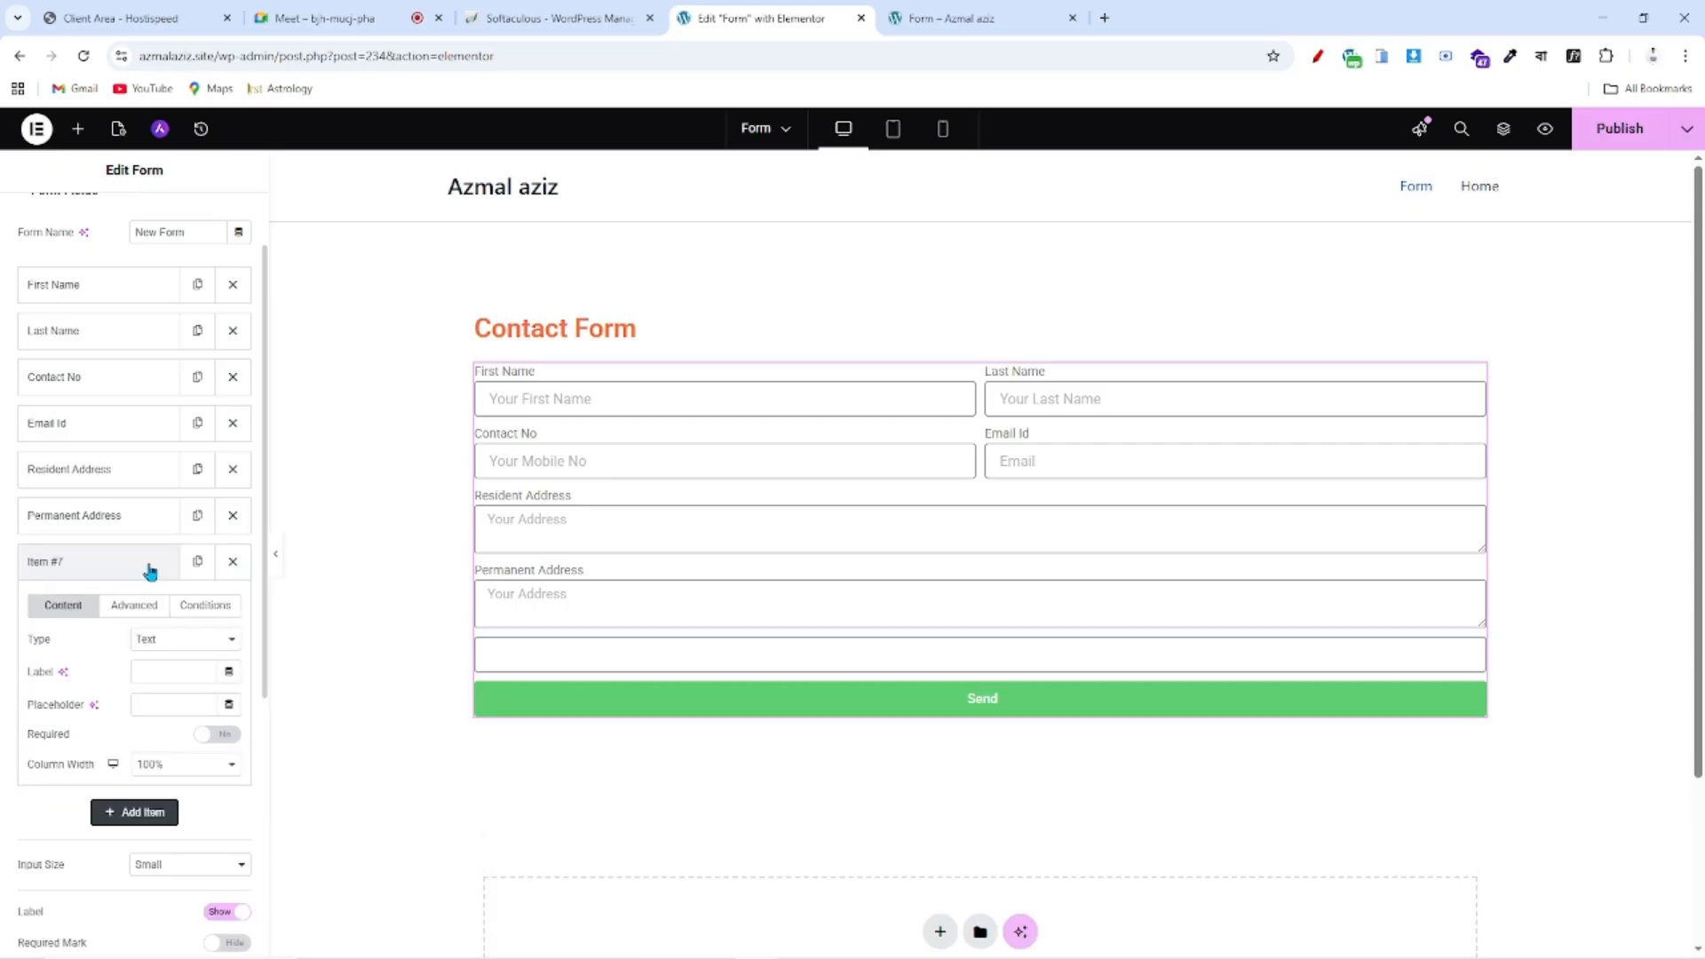
click(180, 641)
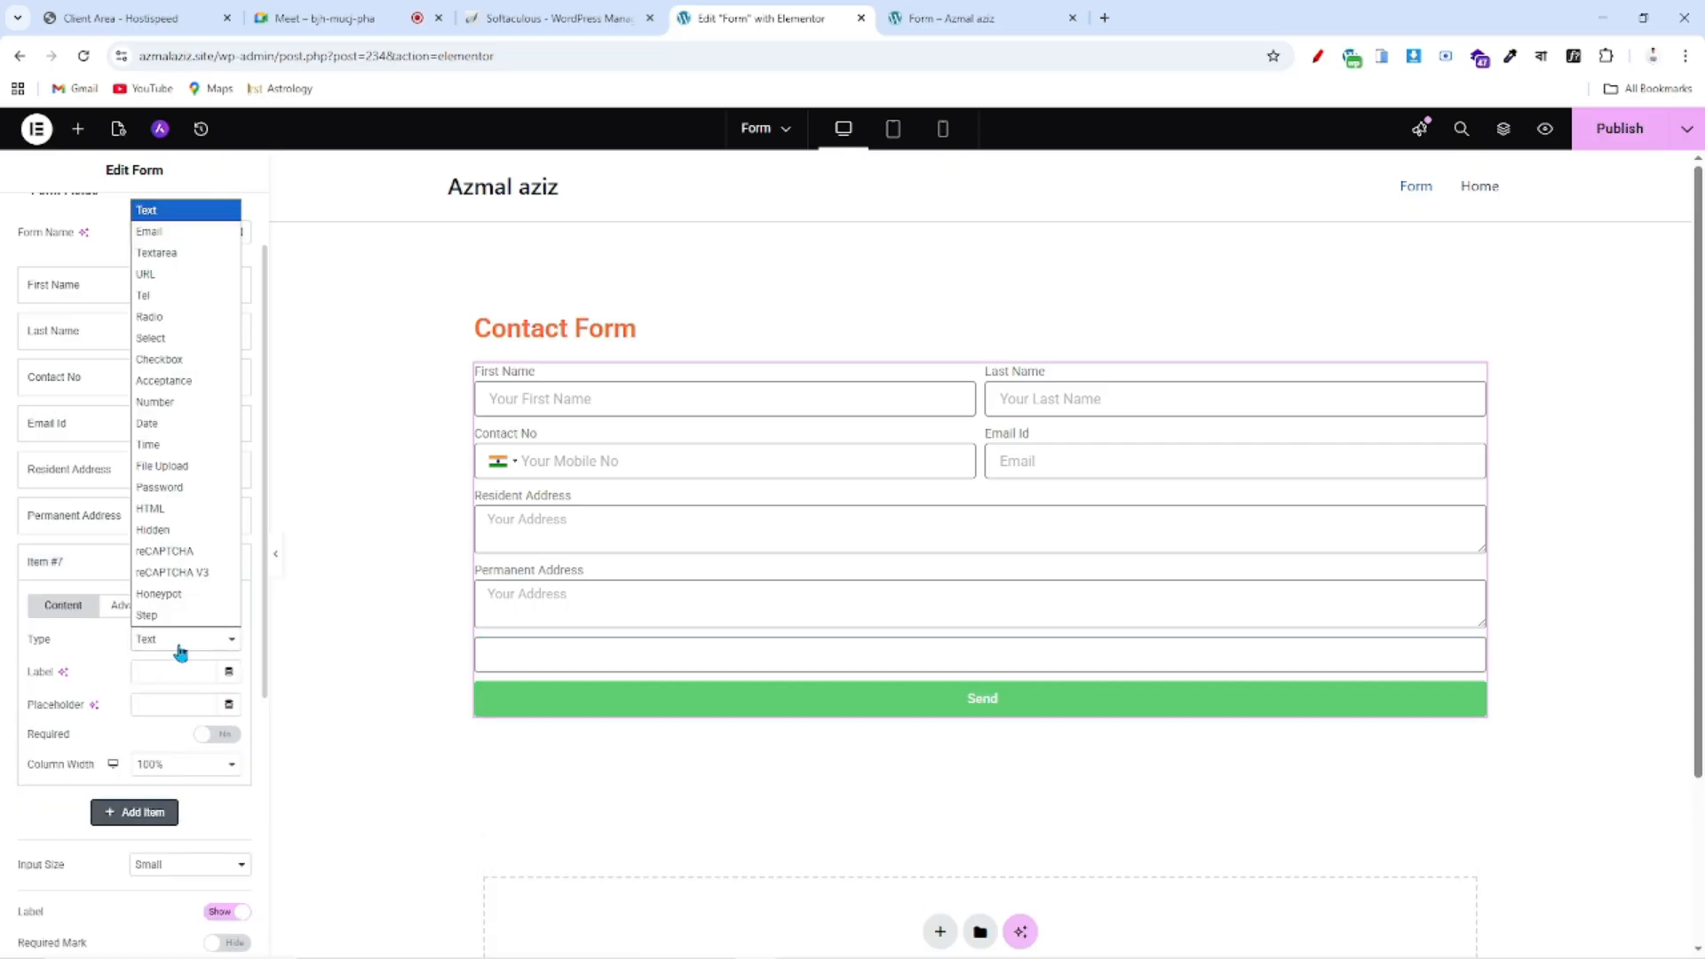
click(179, 321)
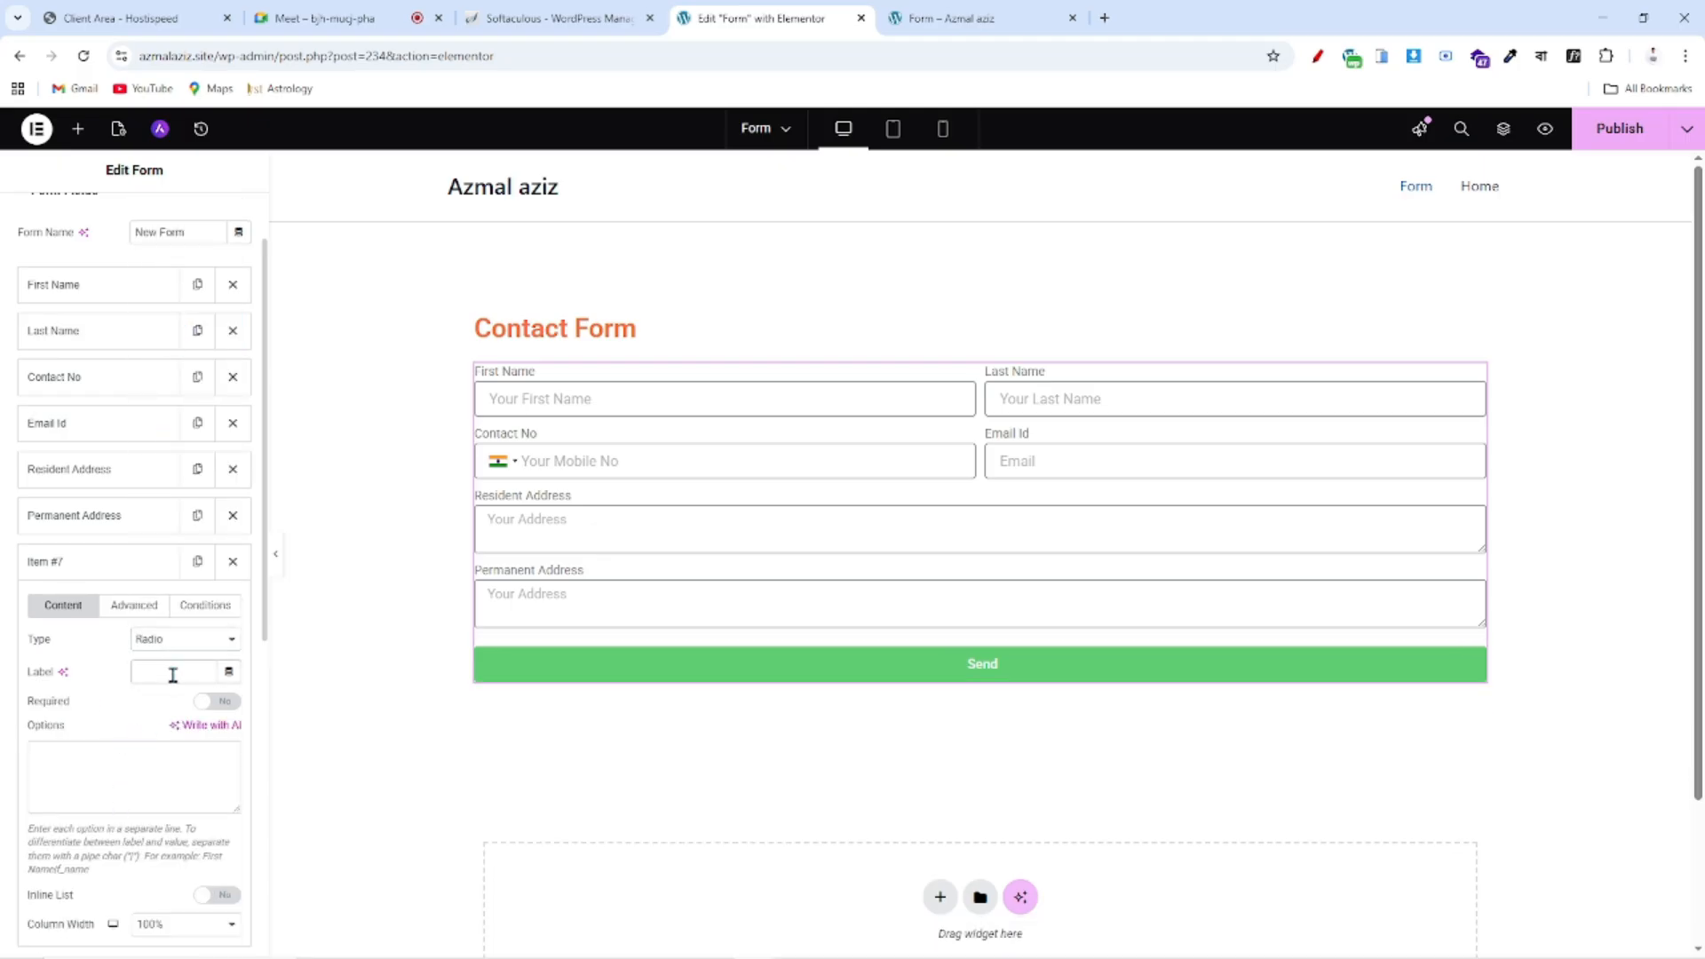
text(Sam)
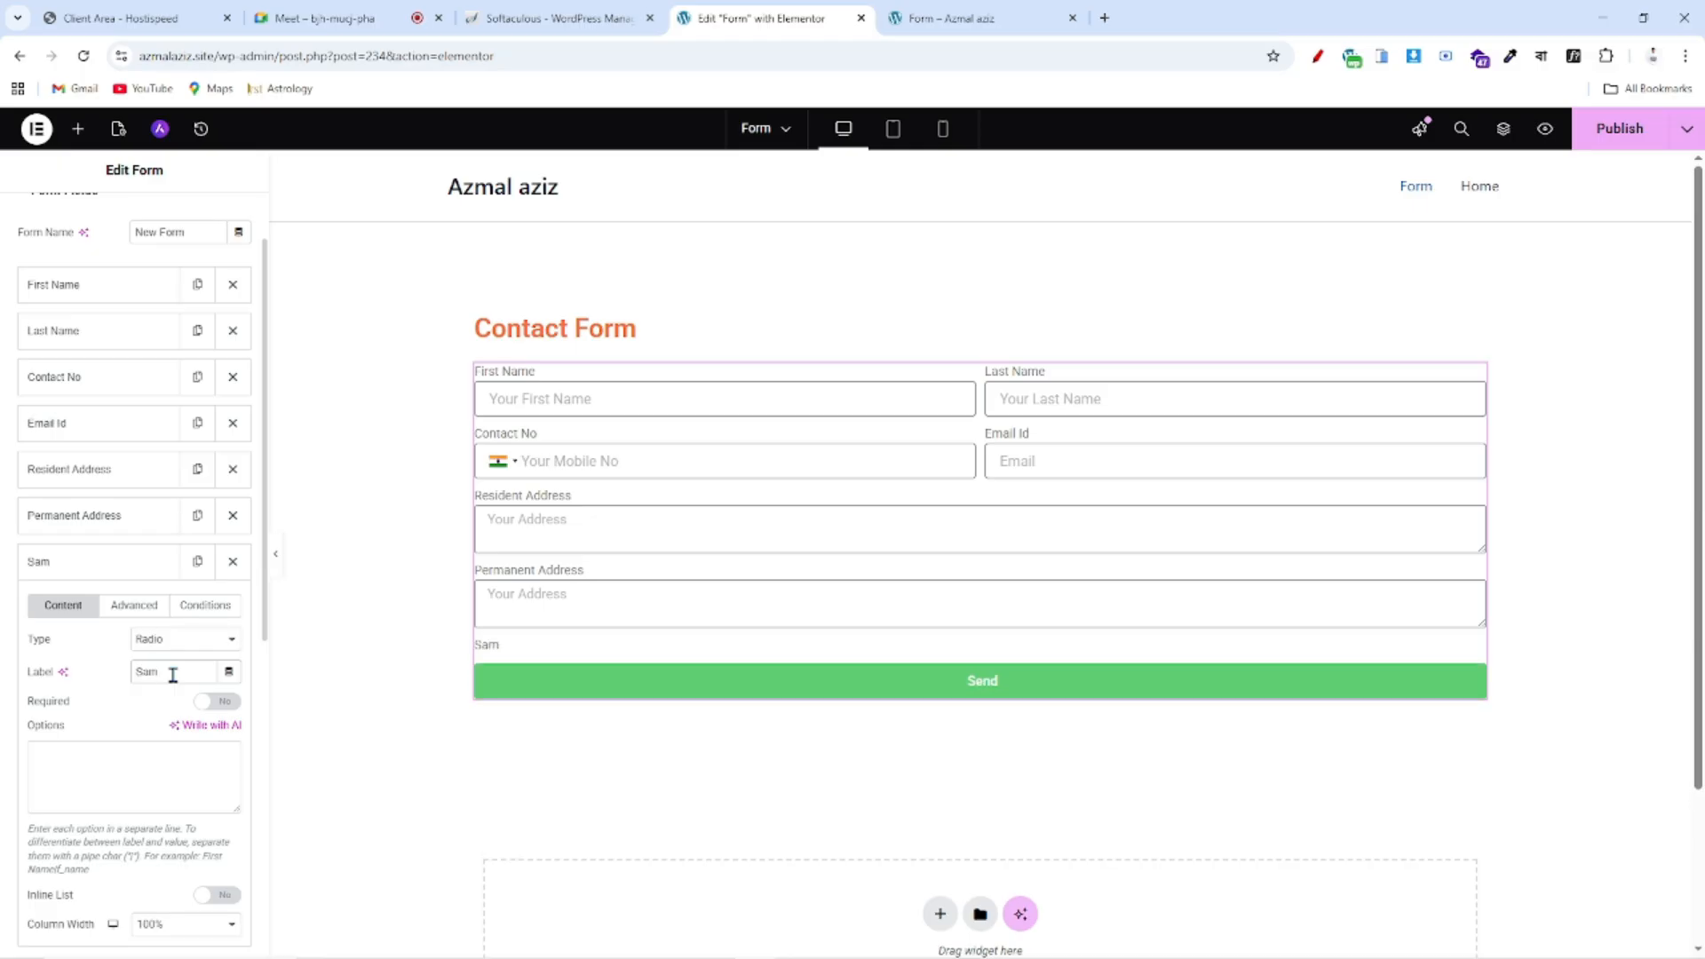
text(e Ad Resident Address)
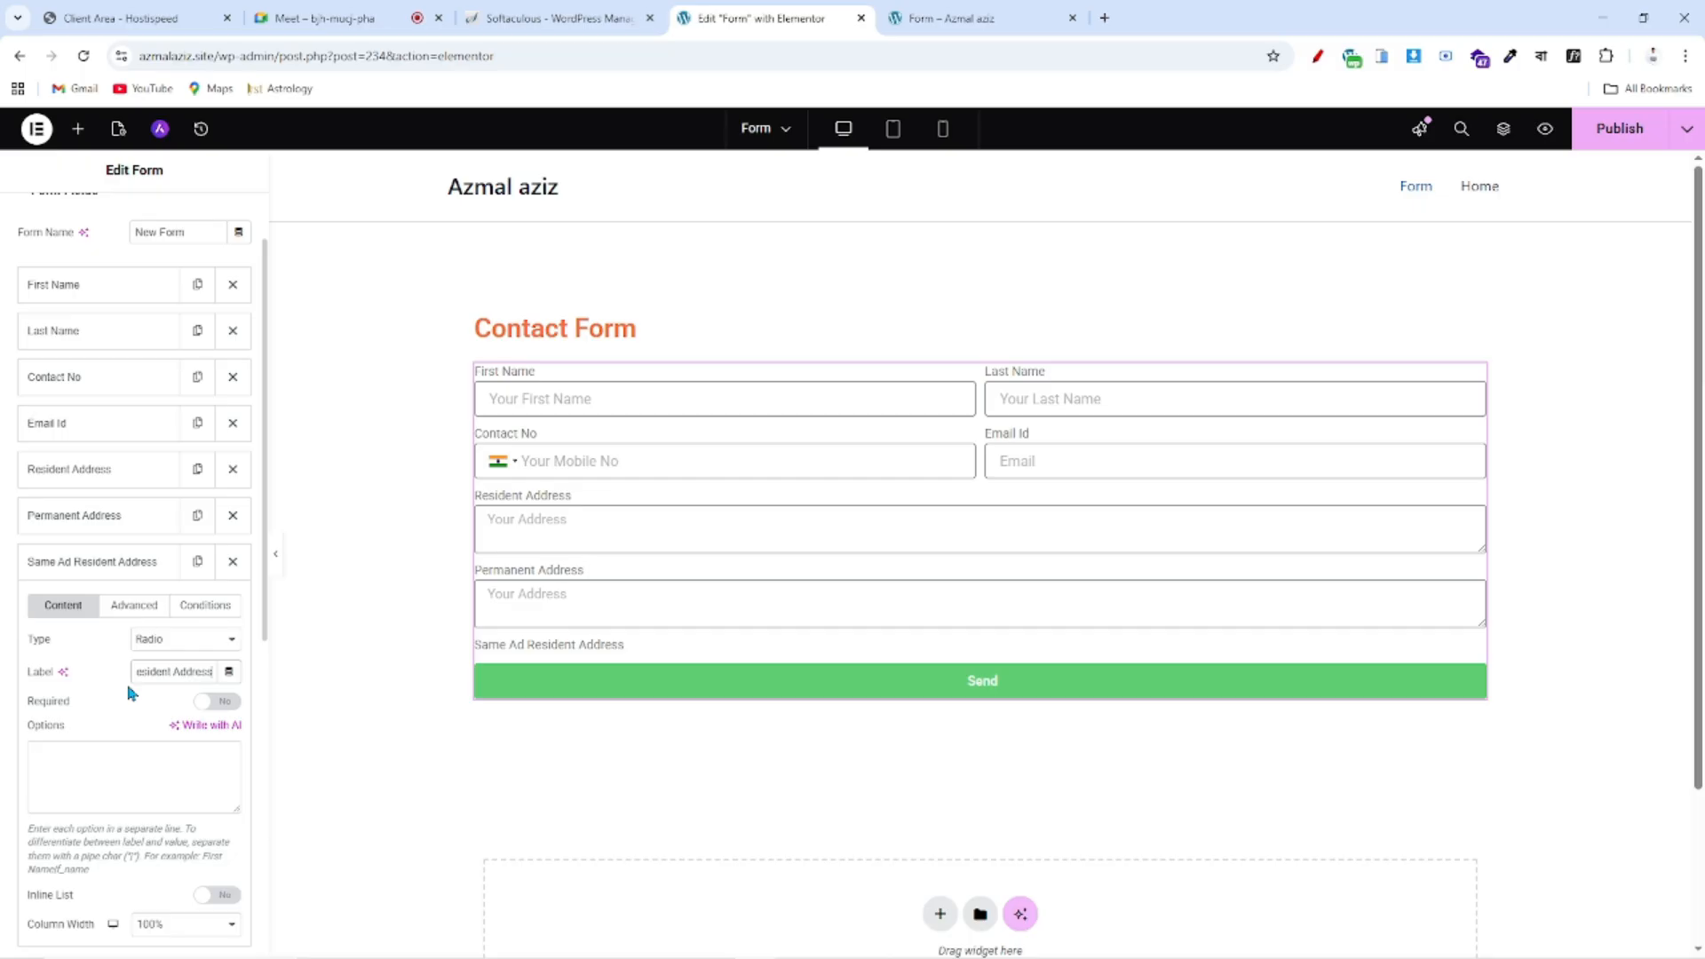
- Give the radio field the options Yes and No, and move it above the Permanent Address field
click(116, 771)
text(Yes)
key(Return)
text(No)
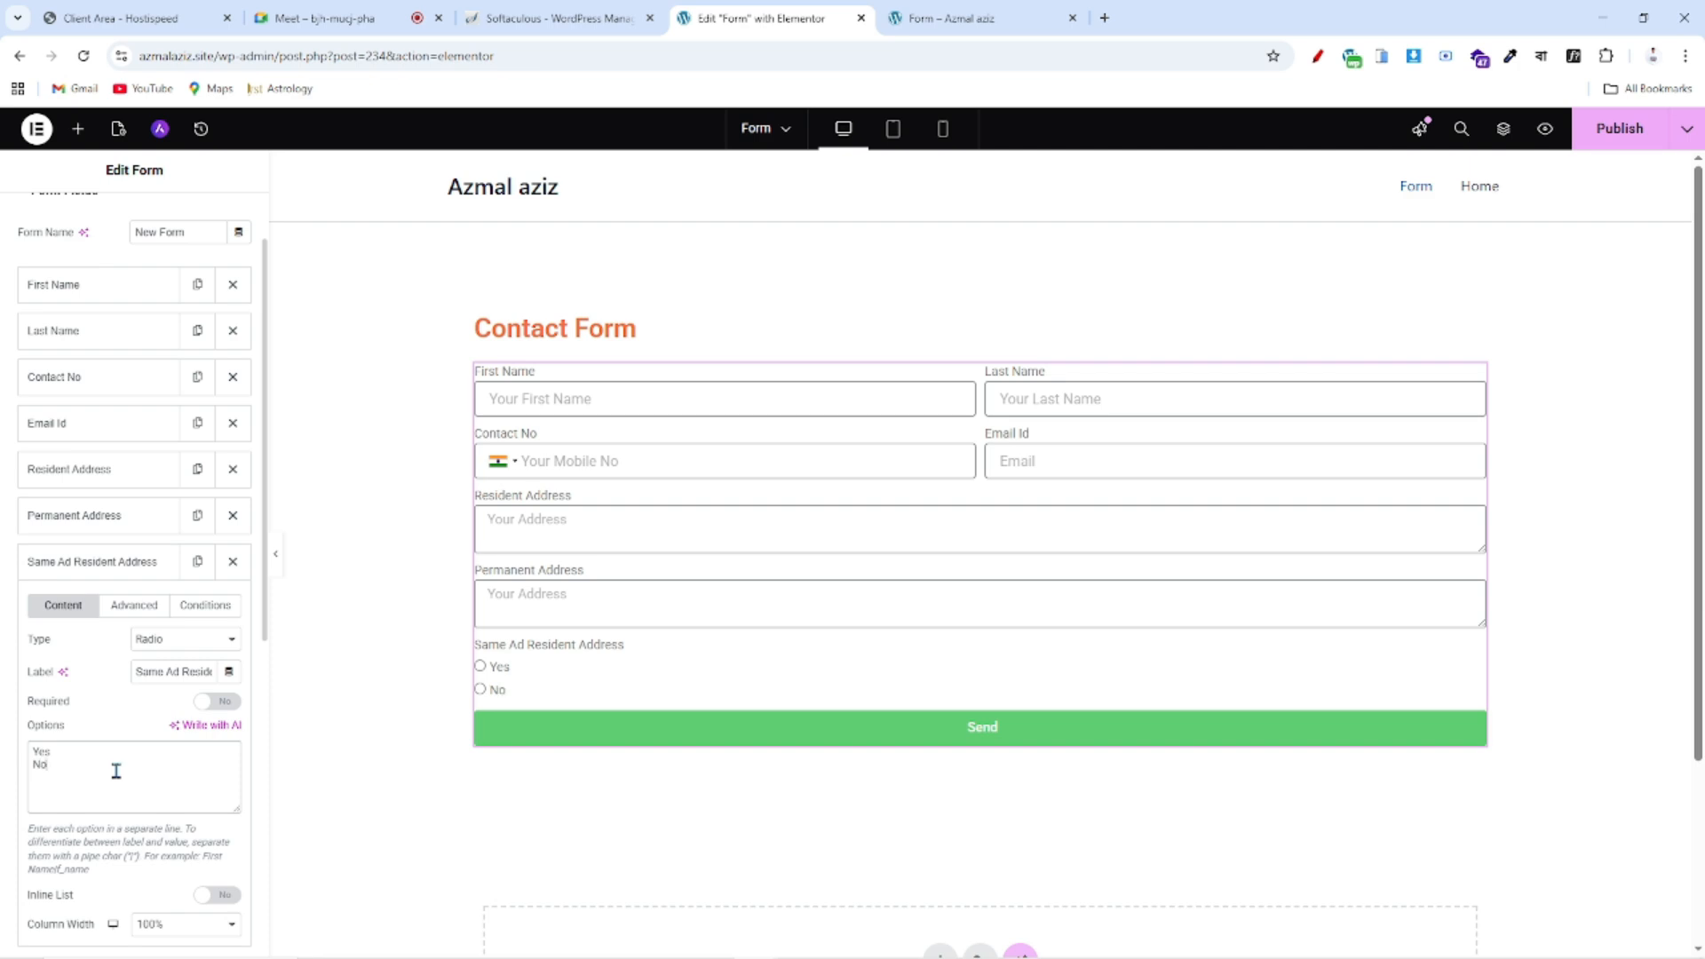
click(152, 561)
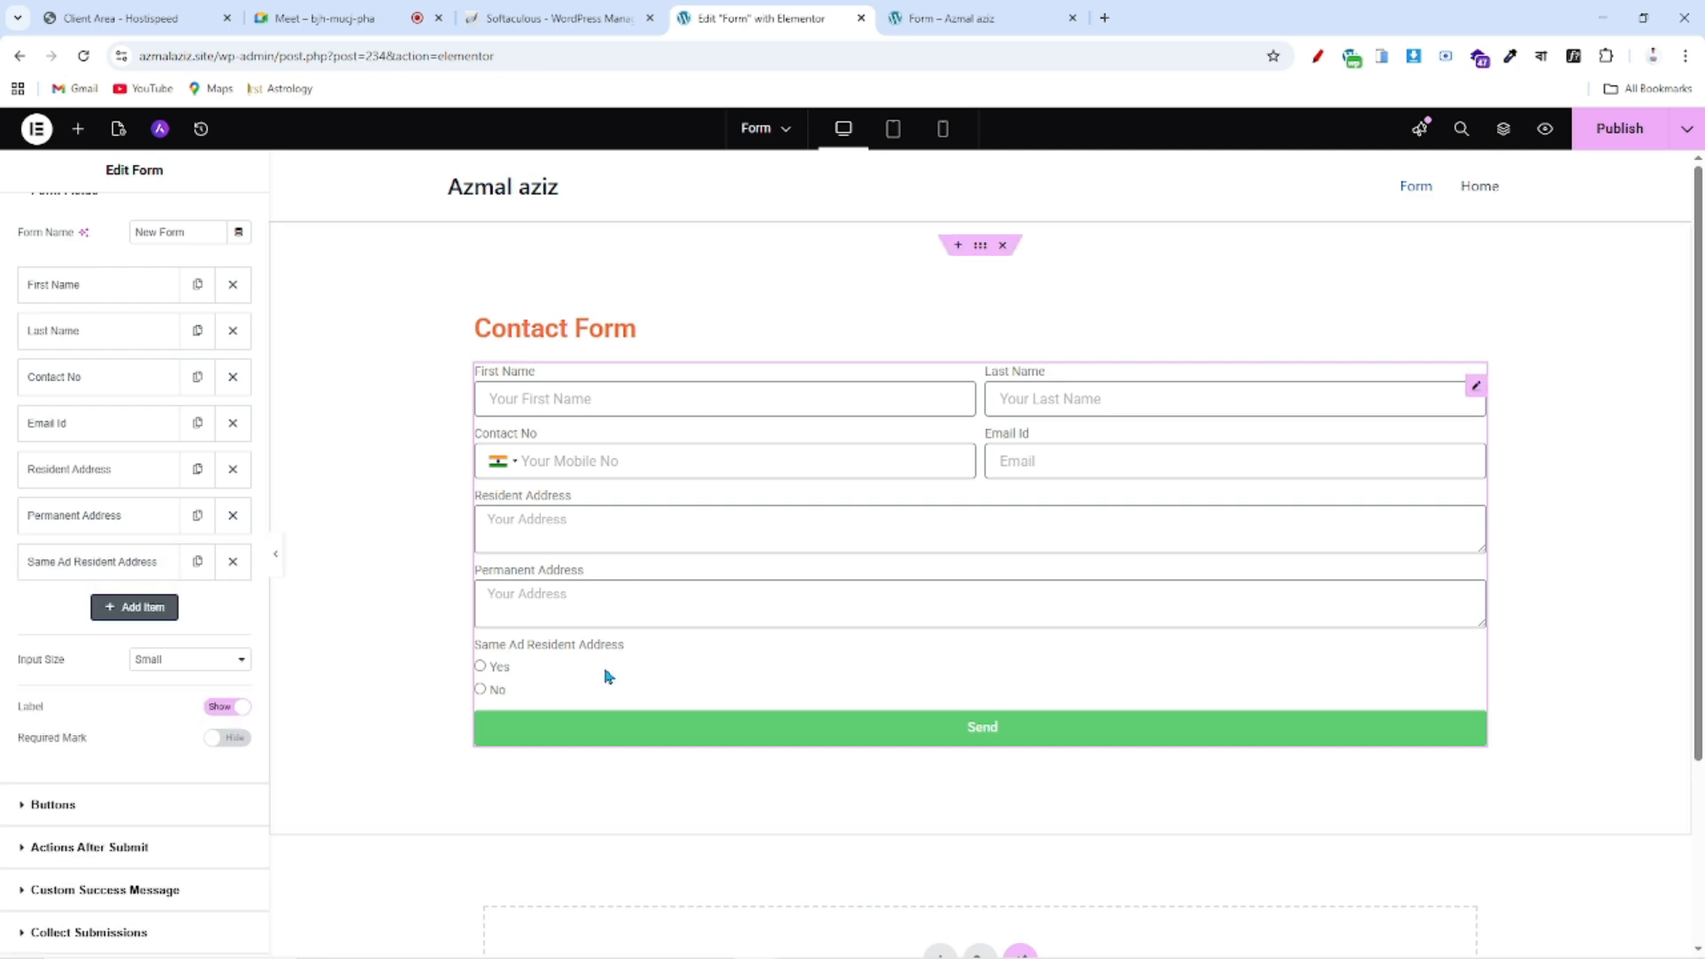
drag(130, 562, 118, 529)
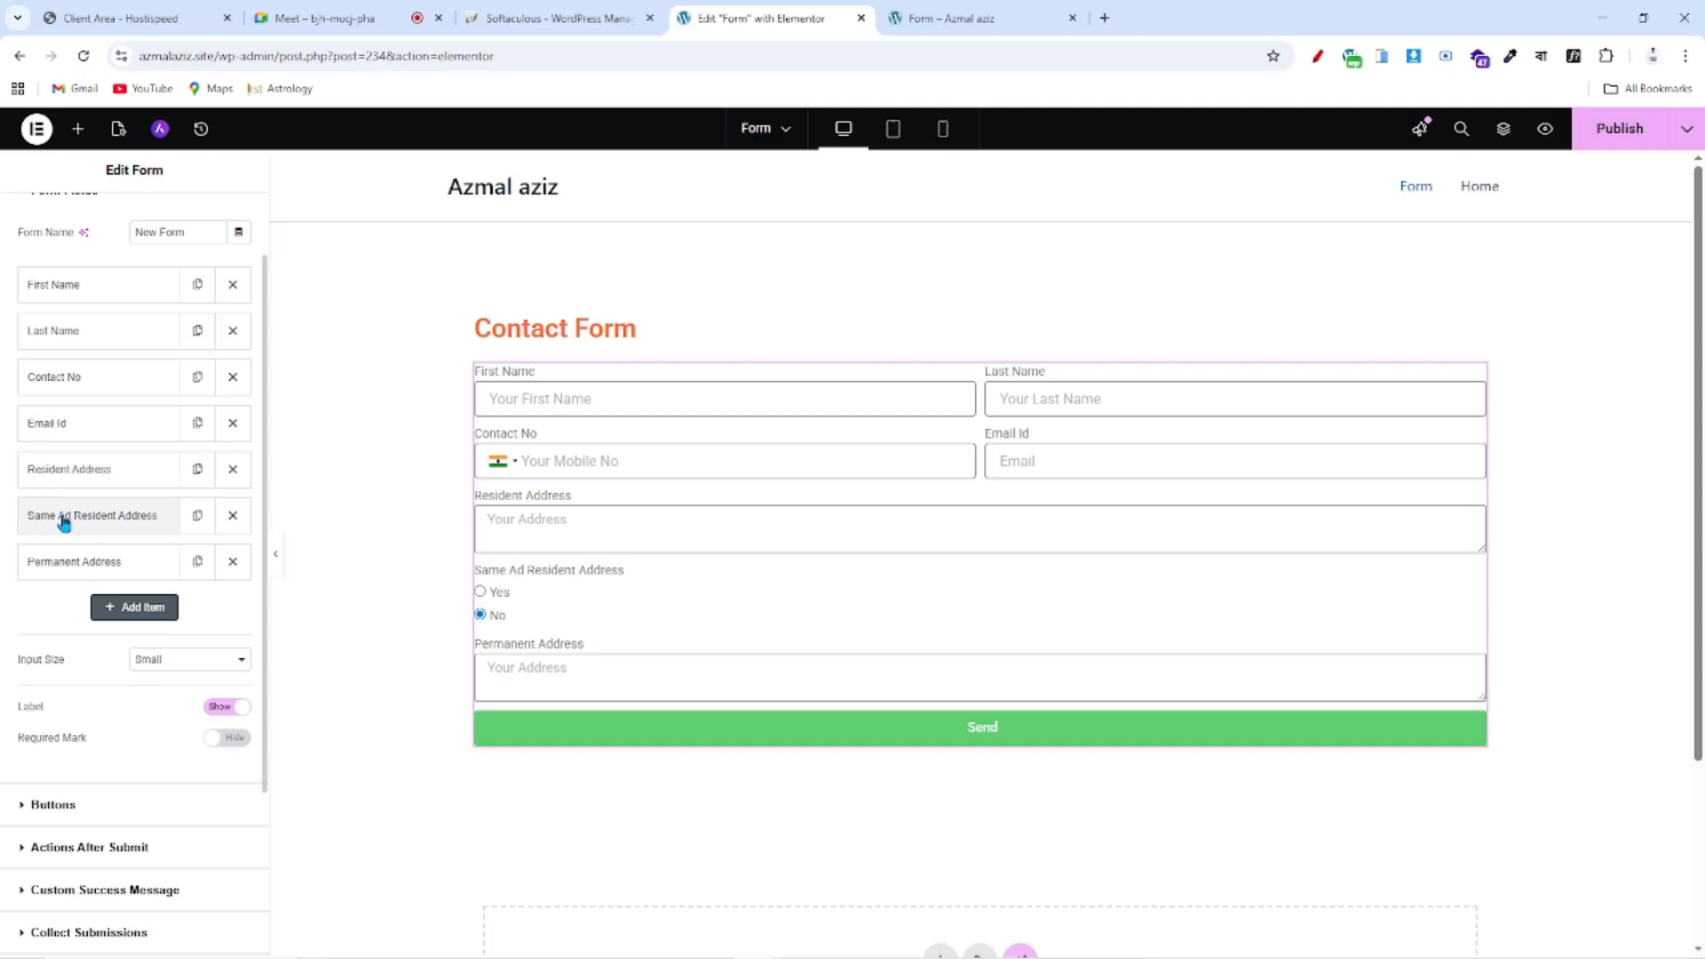
- Enable conditions on the Permanent Address field
click(106, 566)
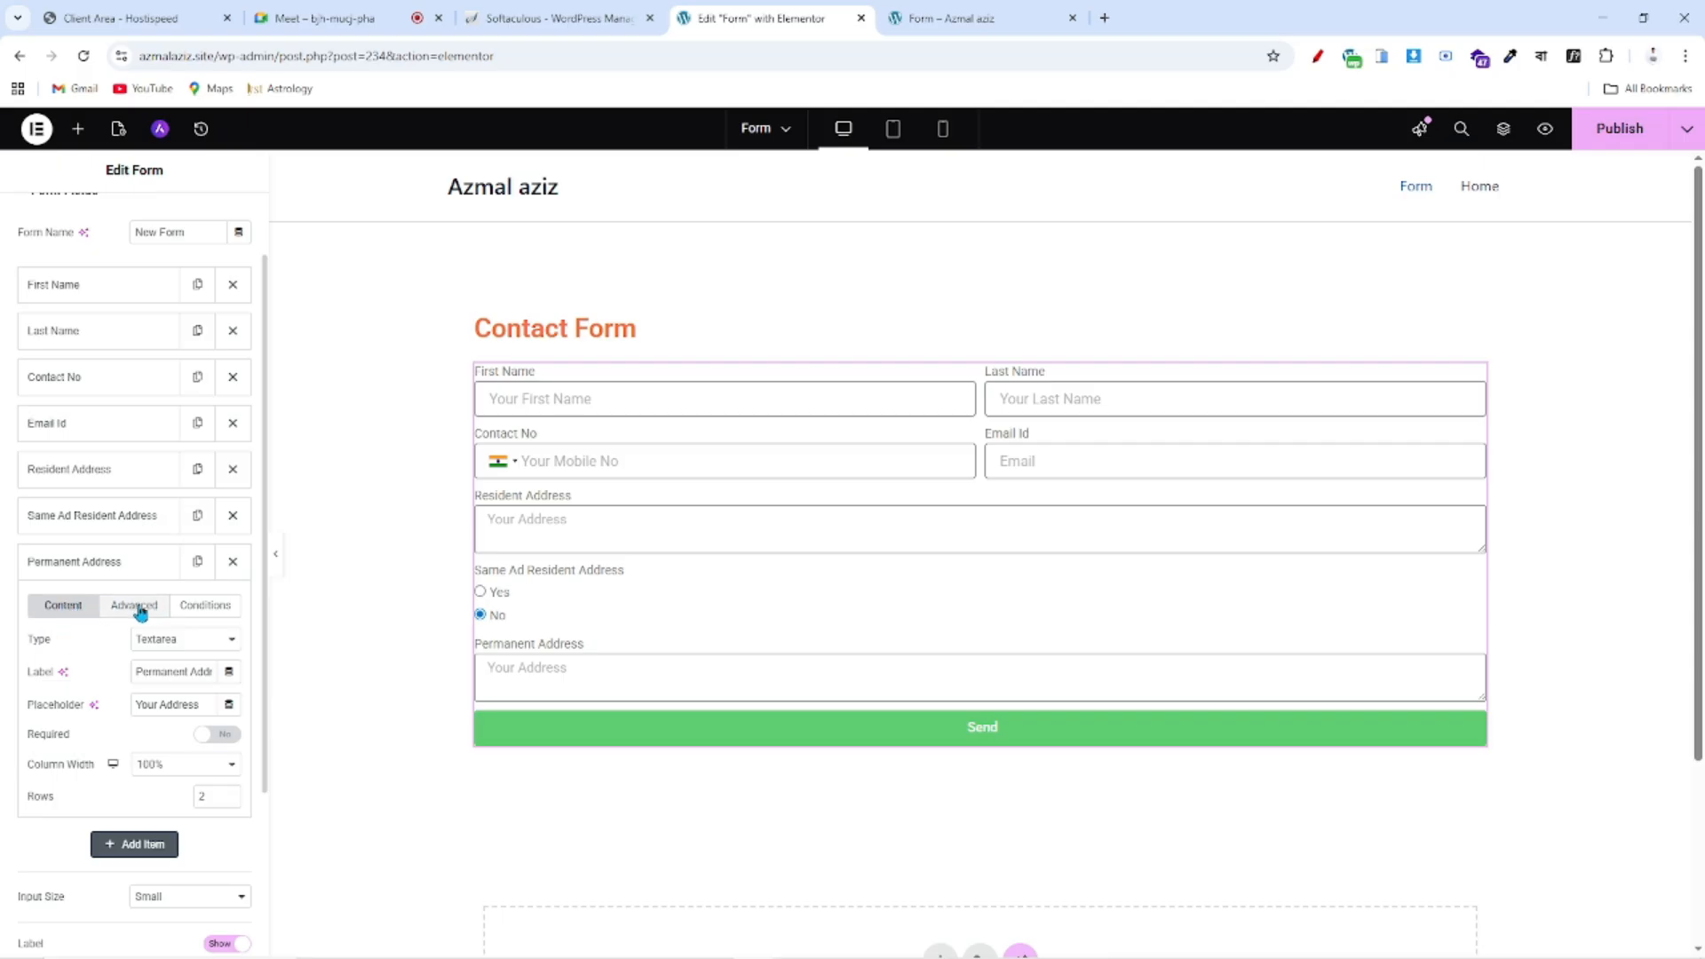
click(200, 610)
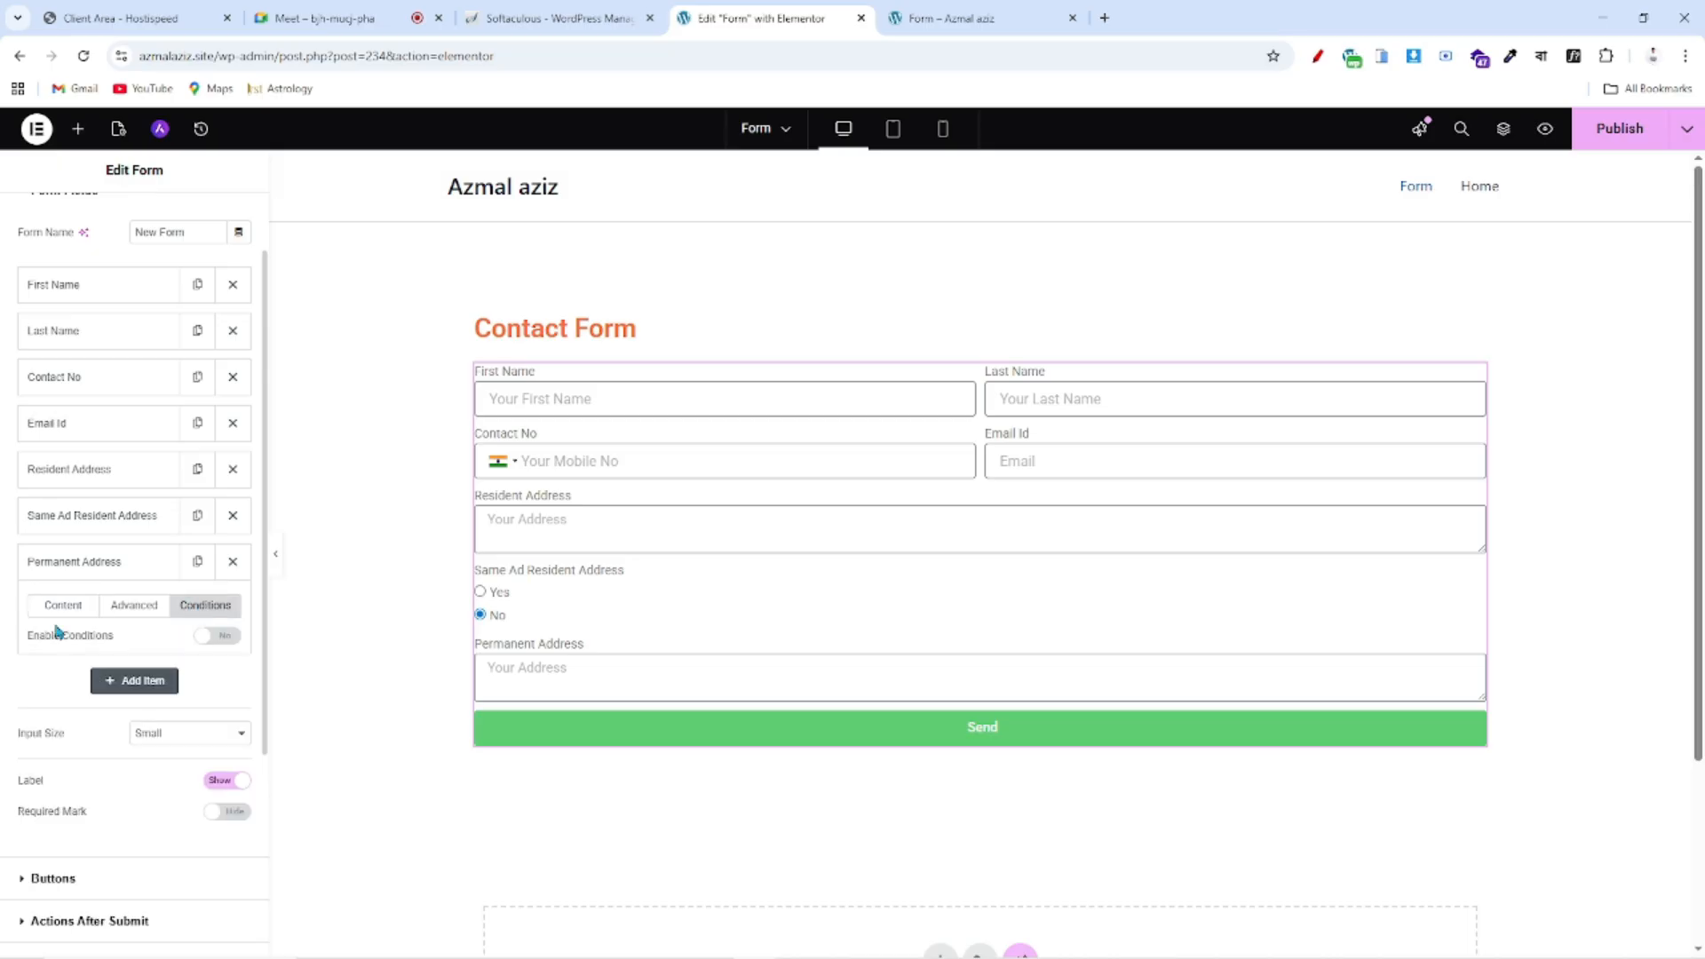
drag(27, 638, 230, 643)
click(226, 636)
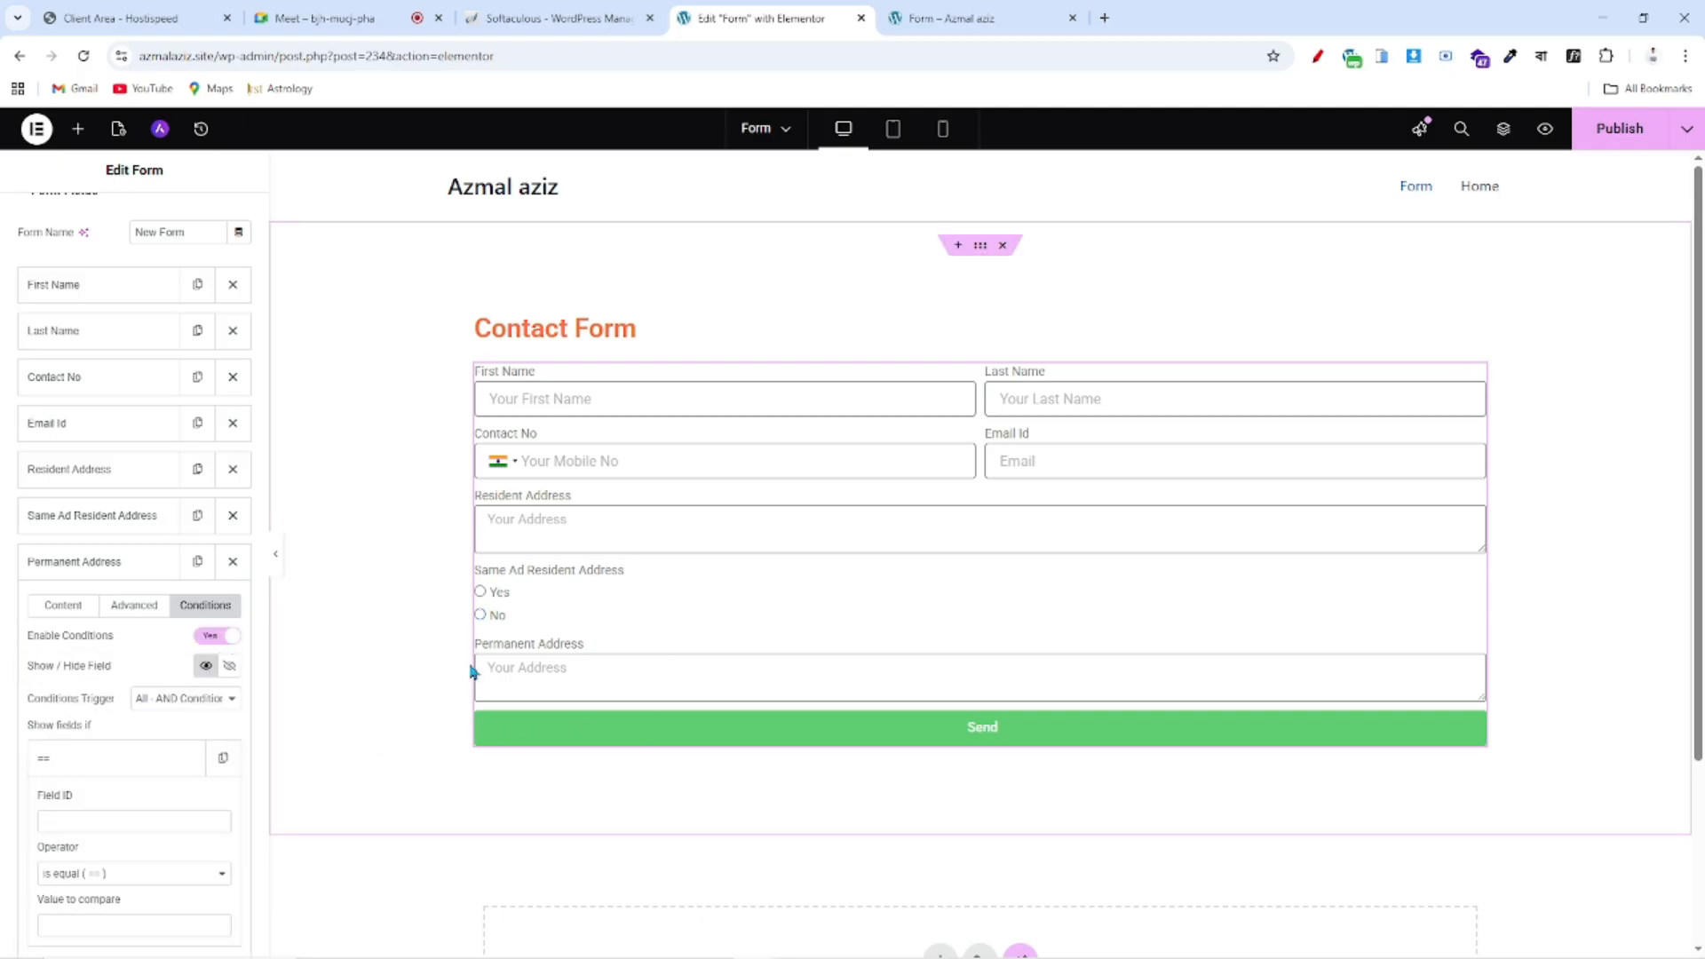
drag(26, 666, 118, 681)
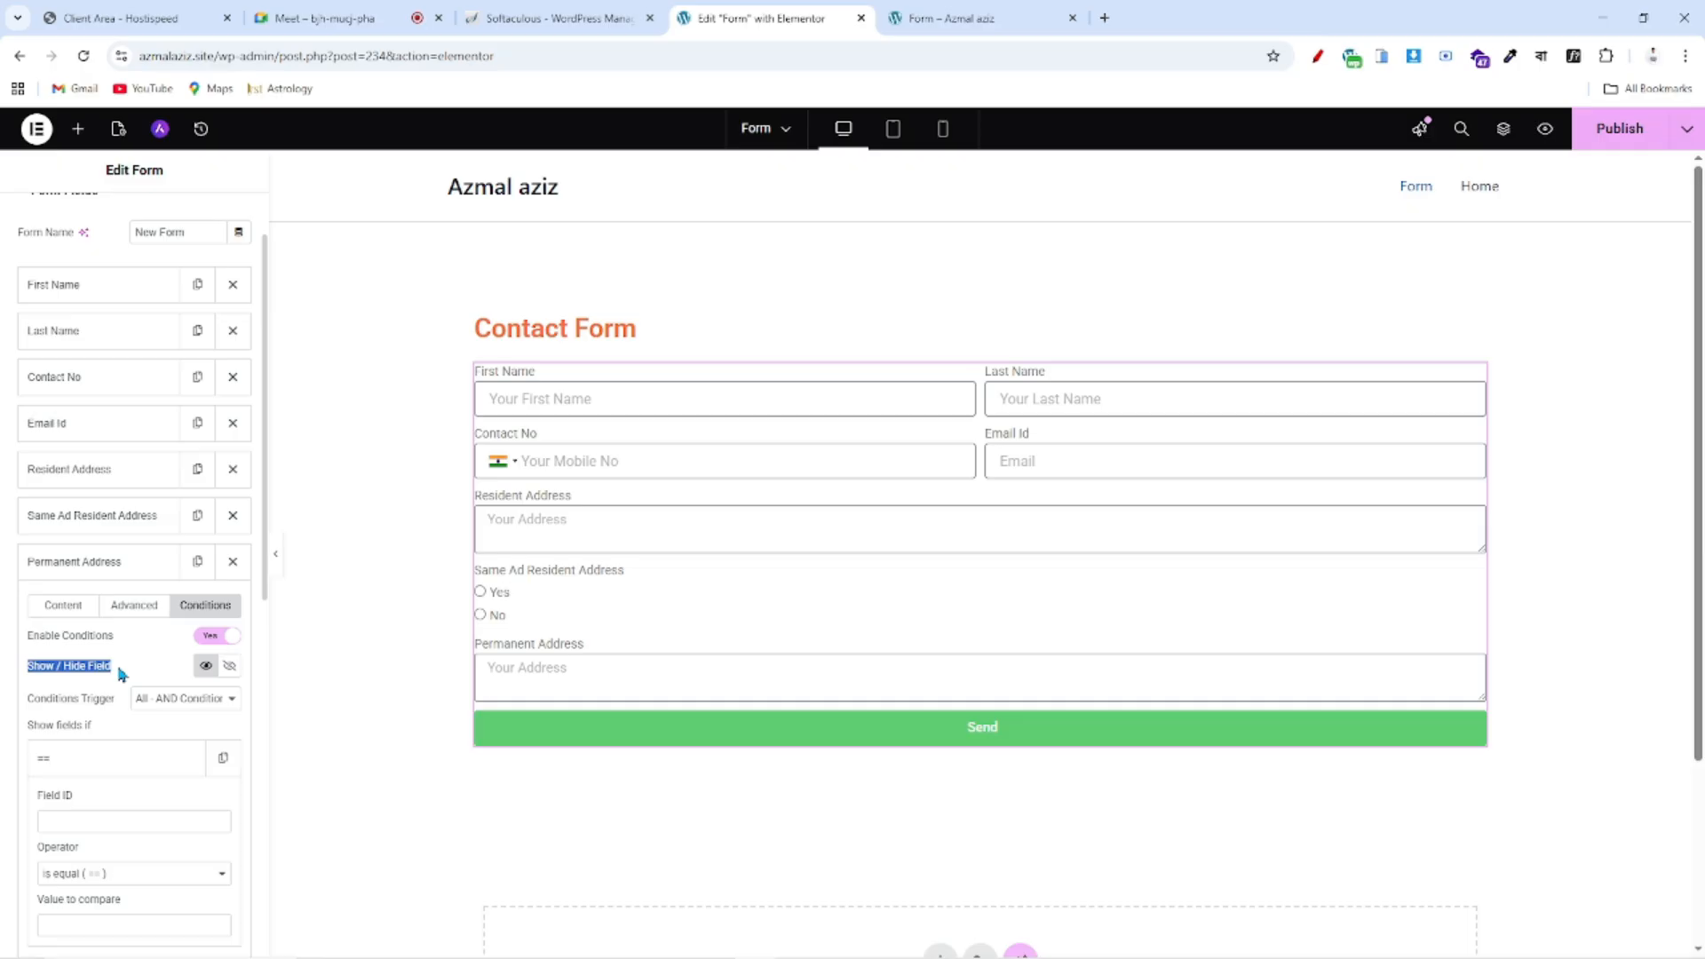
- On the live form page, test the What Are You Doing and Same As Resident Address choices, then return to the Elementor editor
click(951, 20)
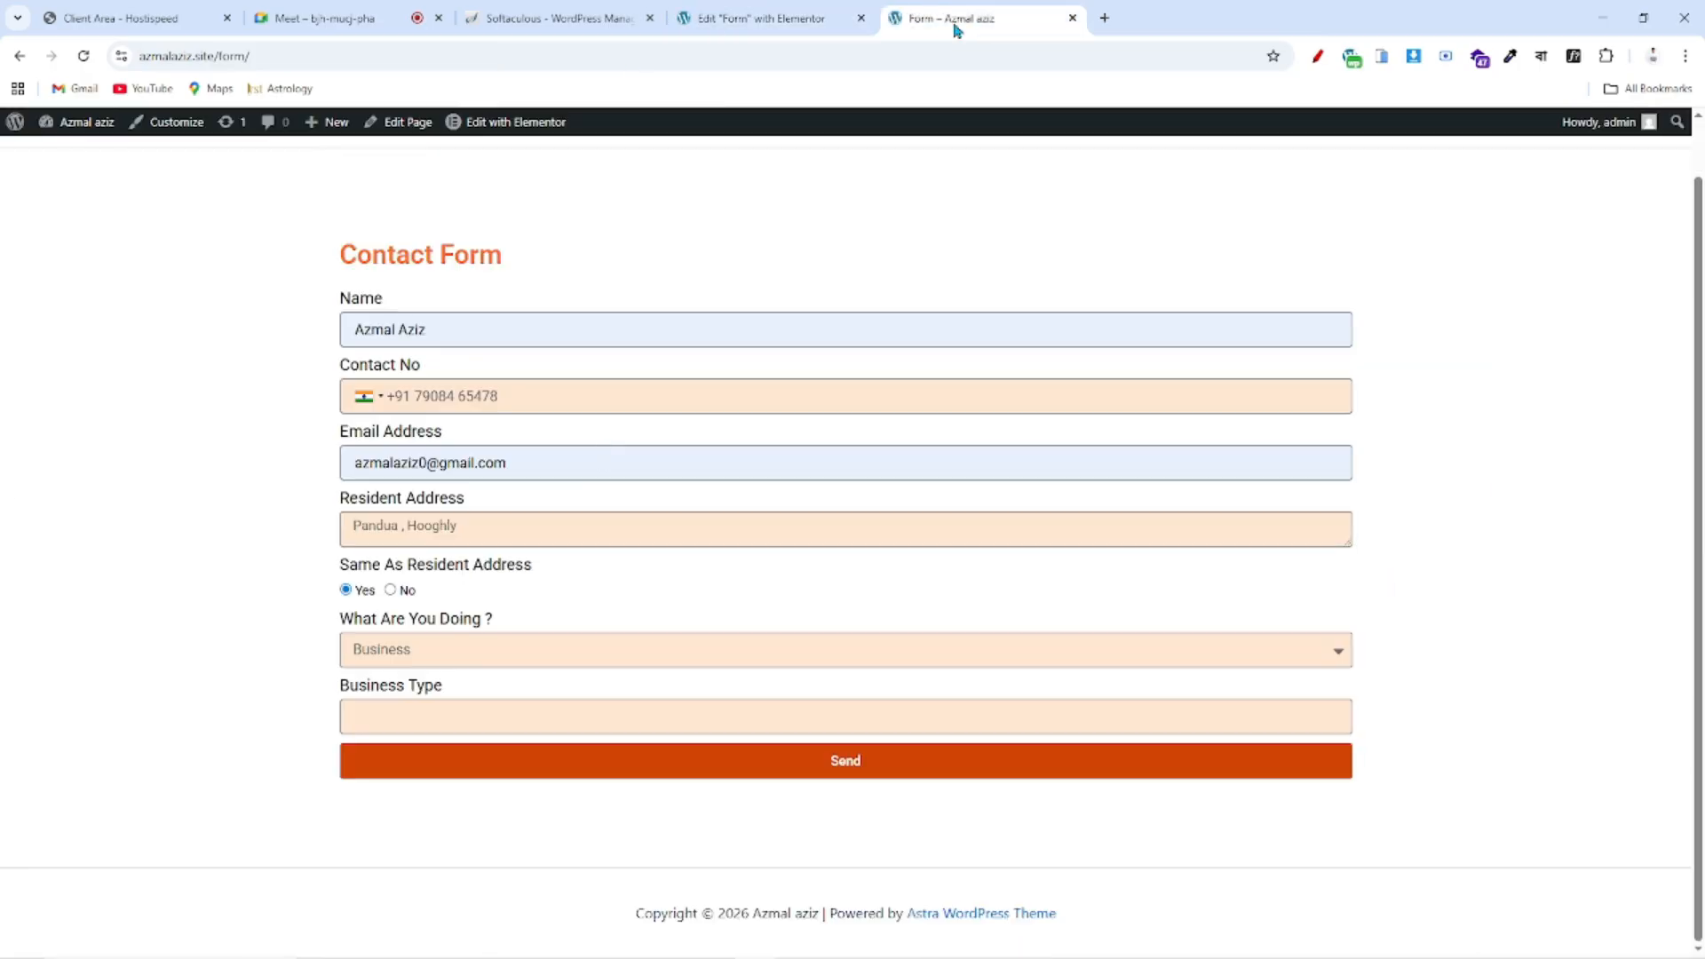
click(460, 662)
click(409, 729)
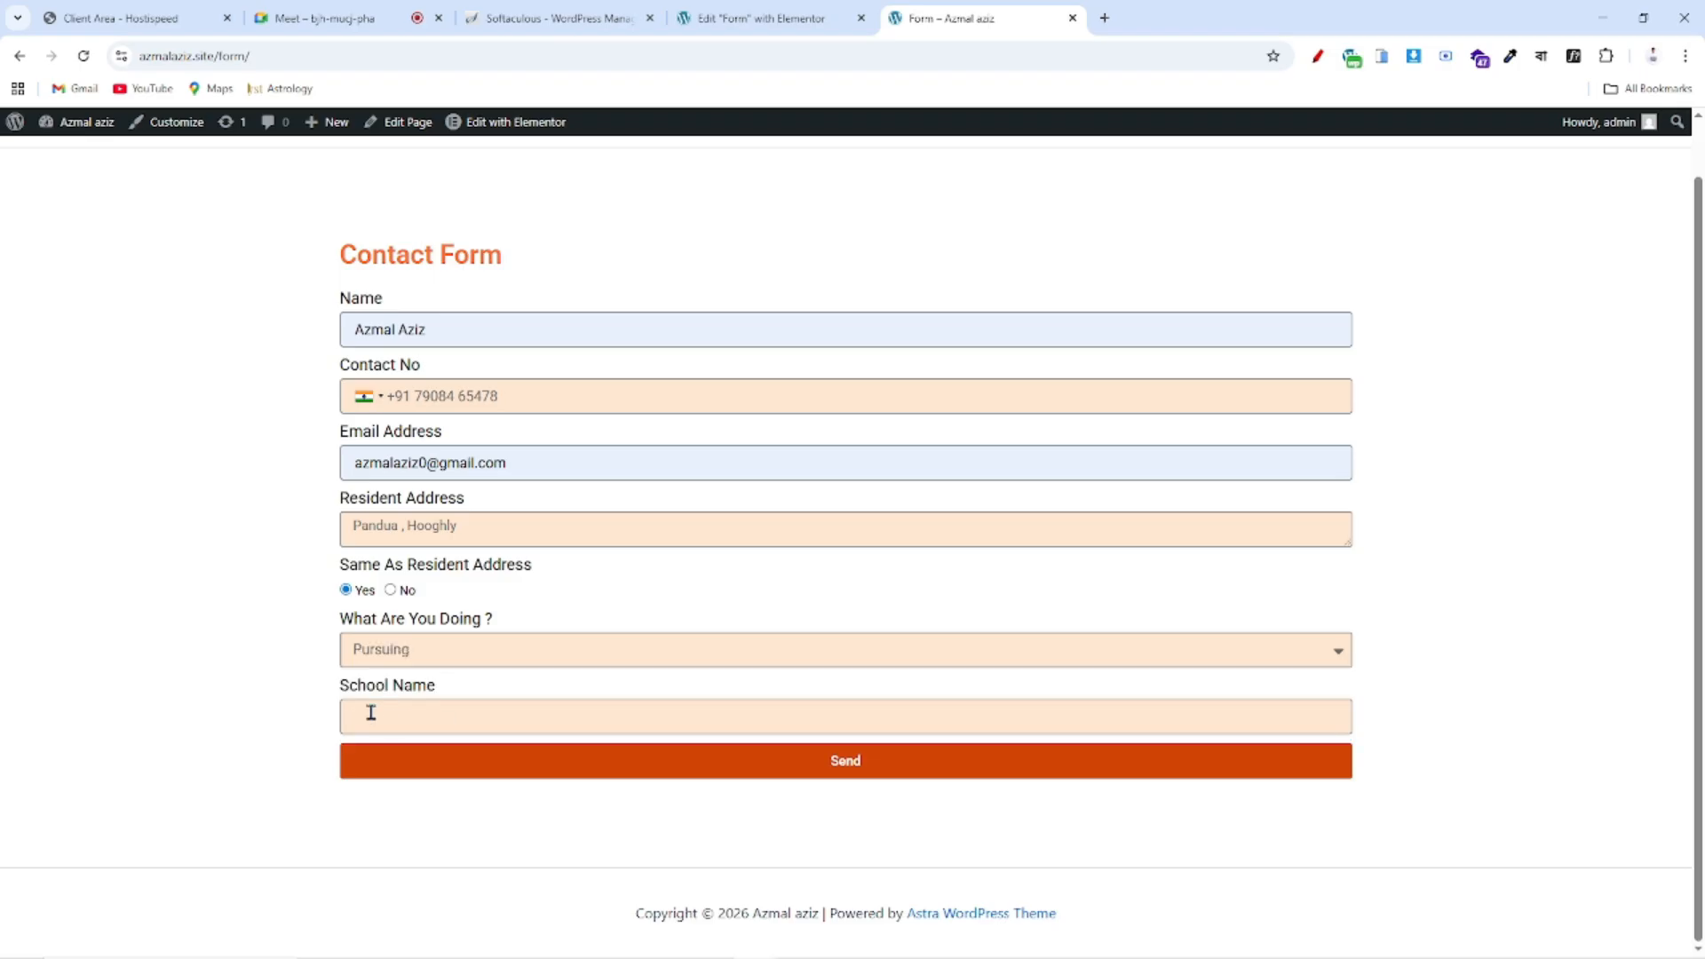
click(438, 666)
click(419, 721)
click(391, 590)
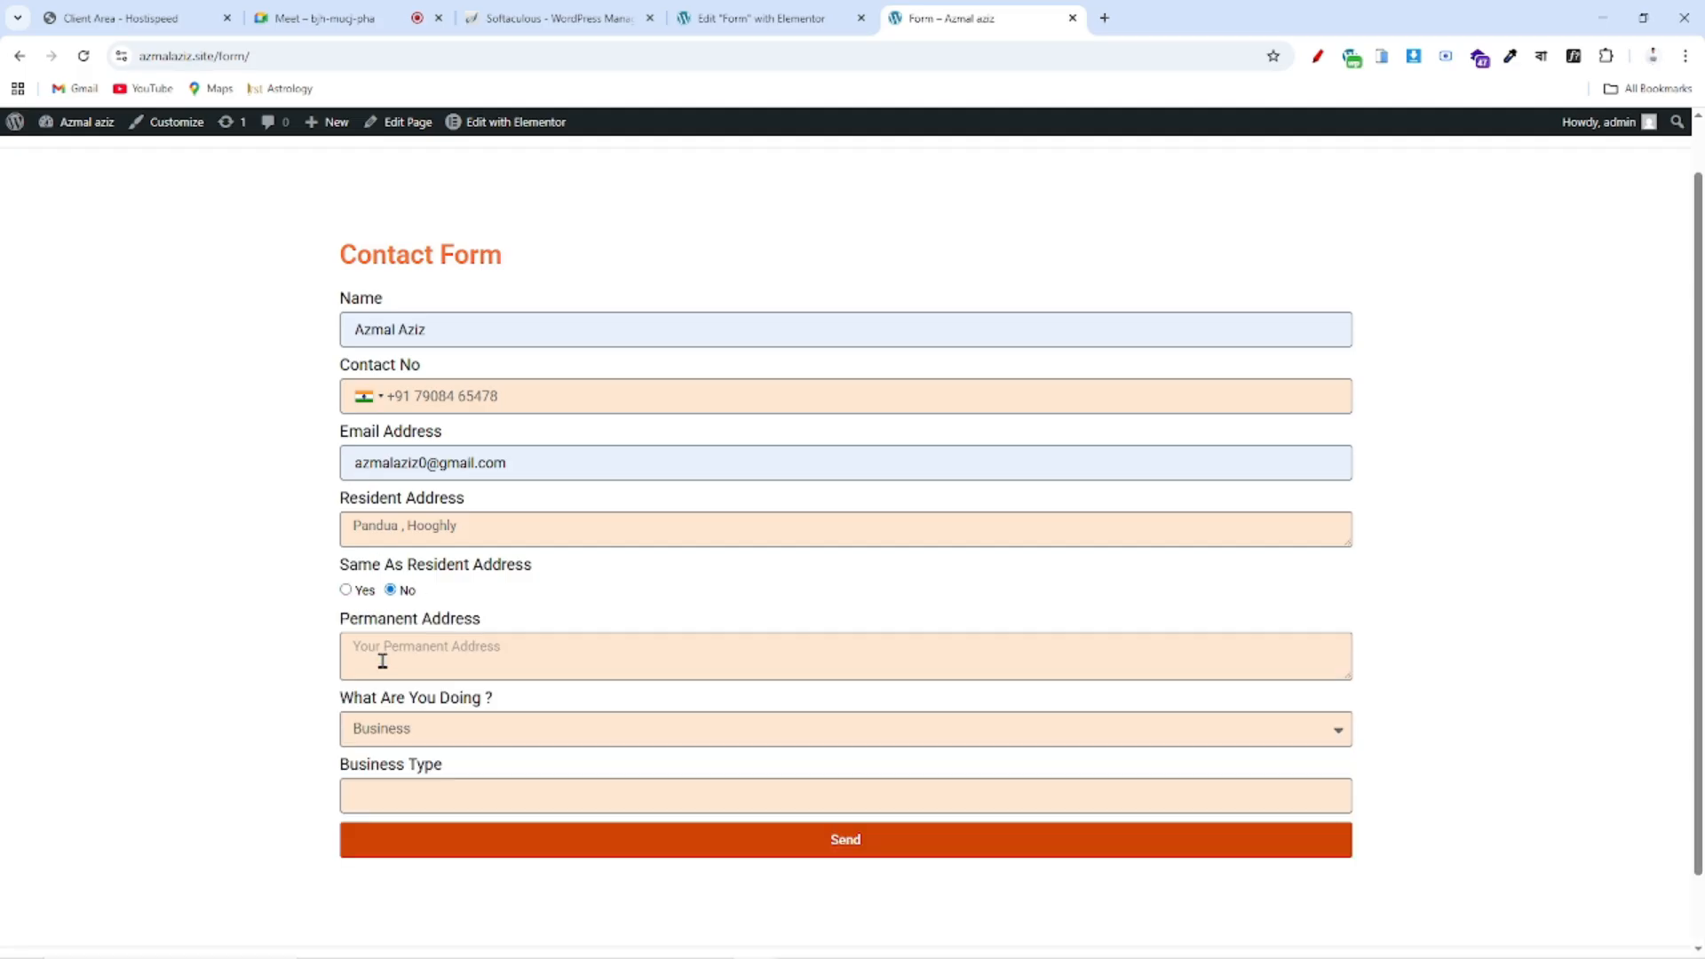
click(345, 591)
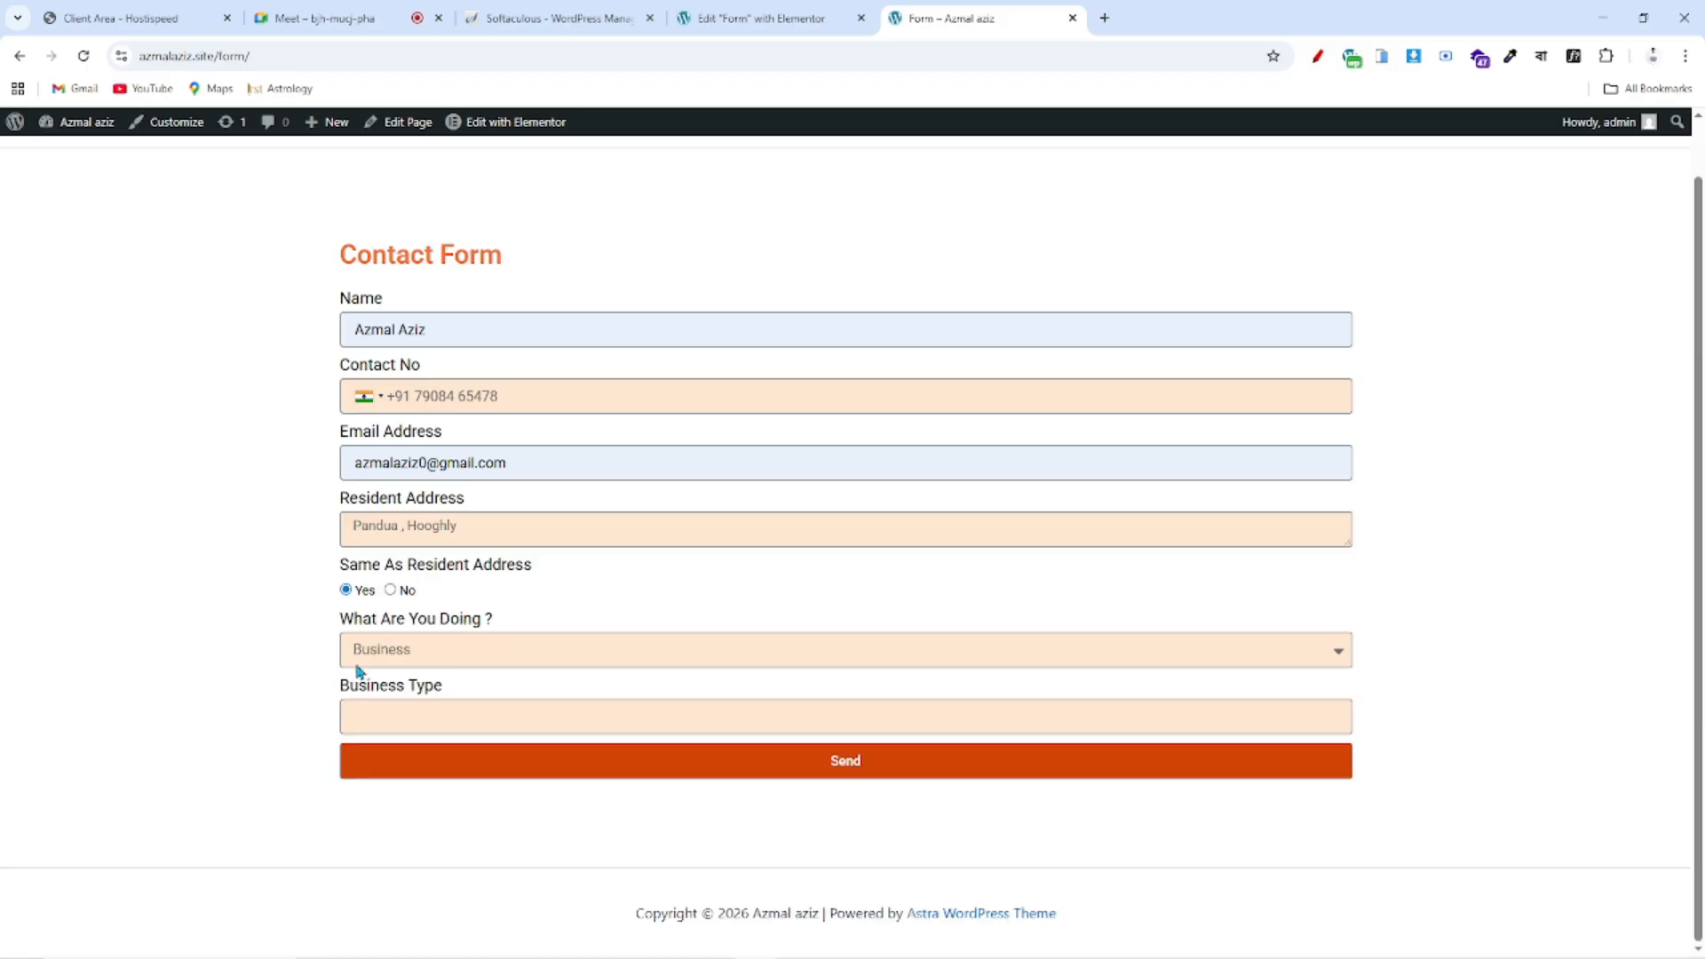
click(780, 19)
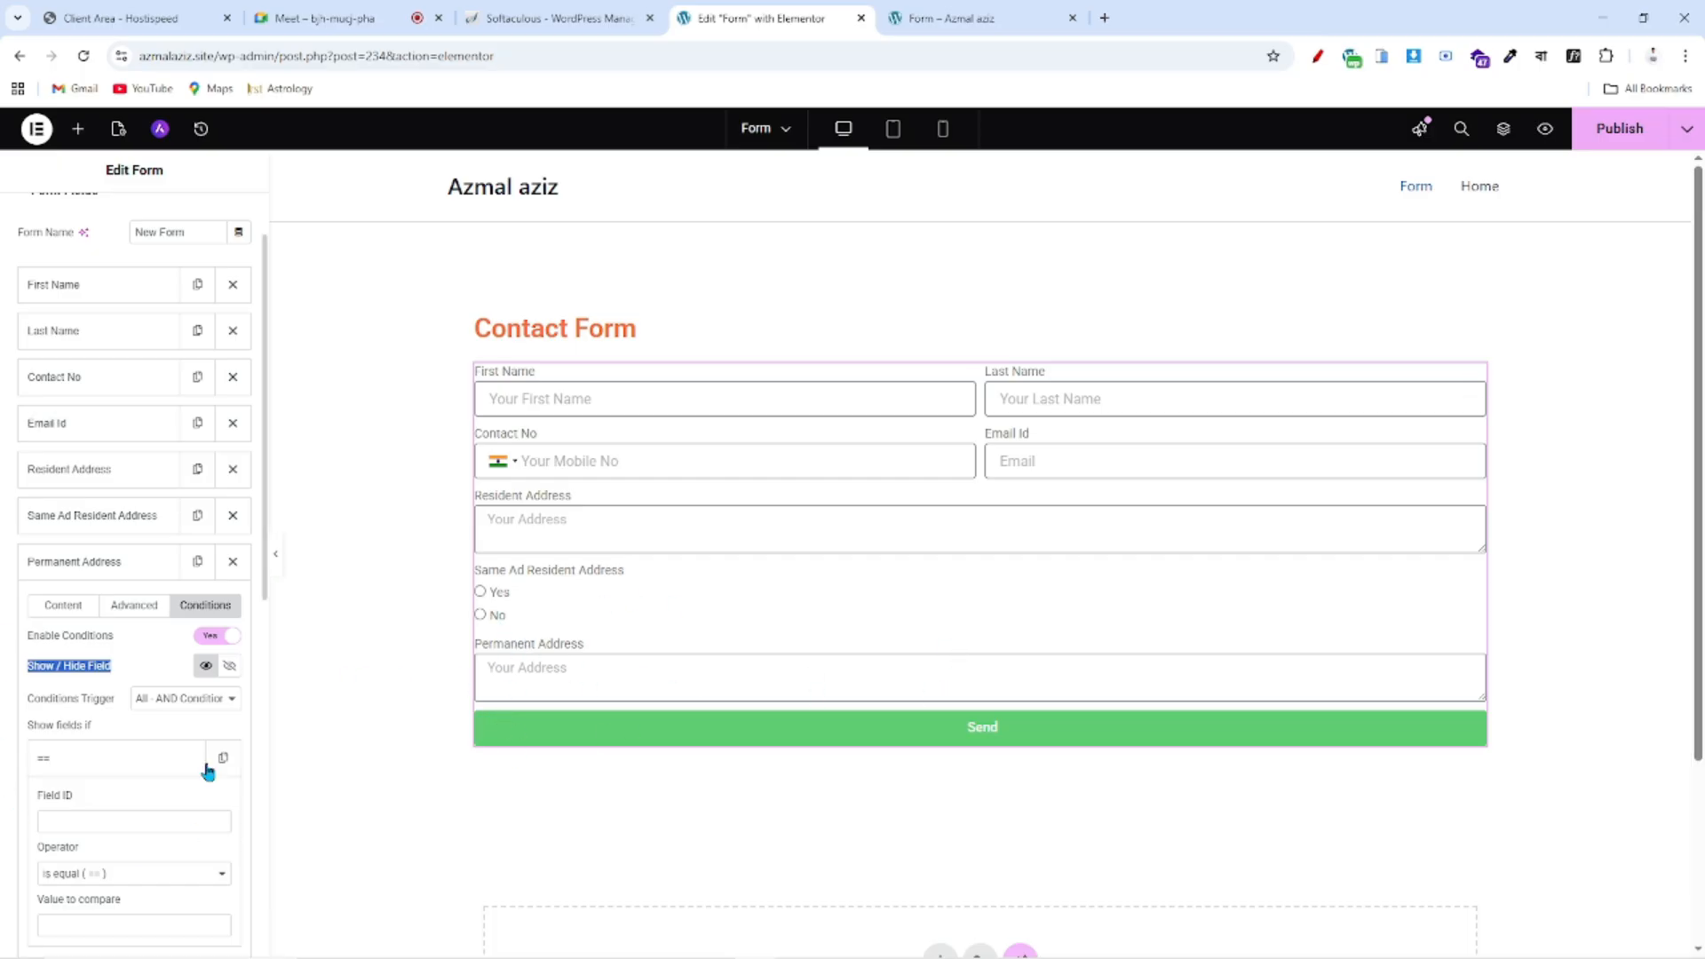
- Set the Permanent Address condition to hide the field, with All - AND Conditions as the trigger
drag(116, 665, 15, 669)
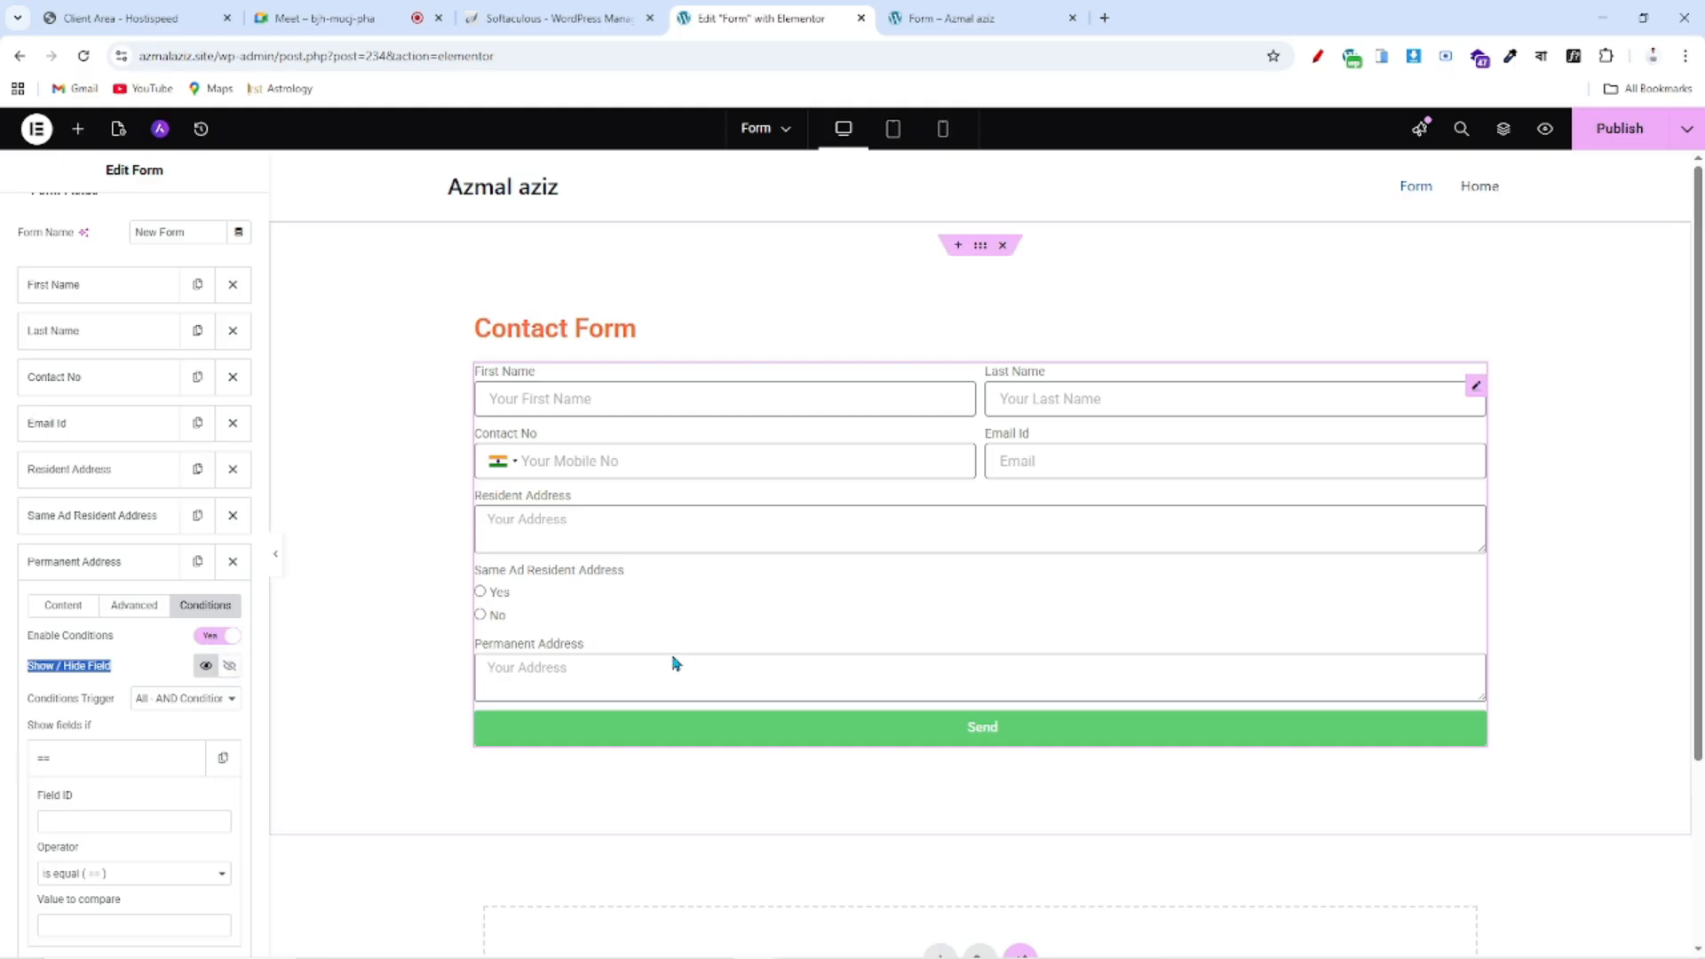
click(230, 667)
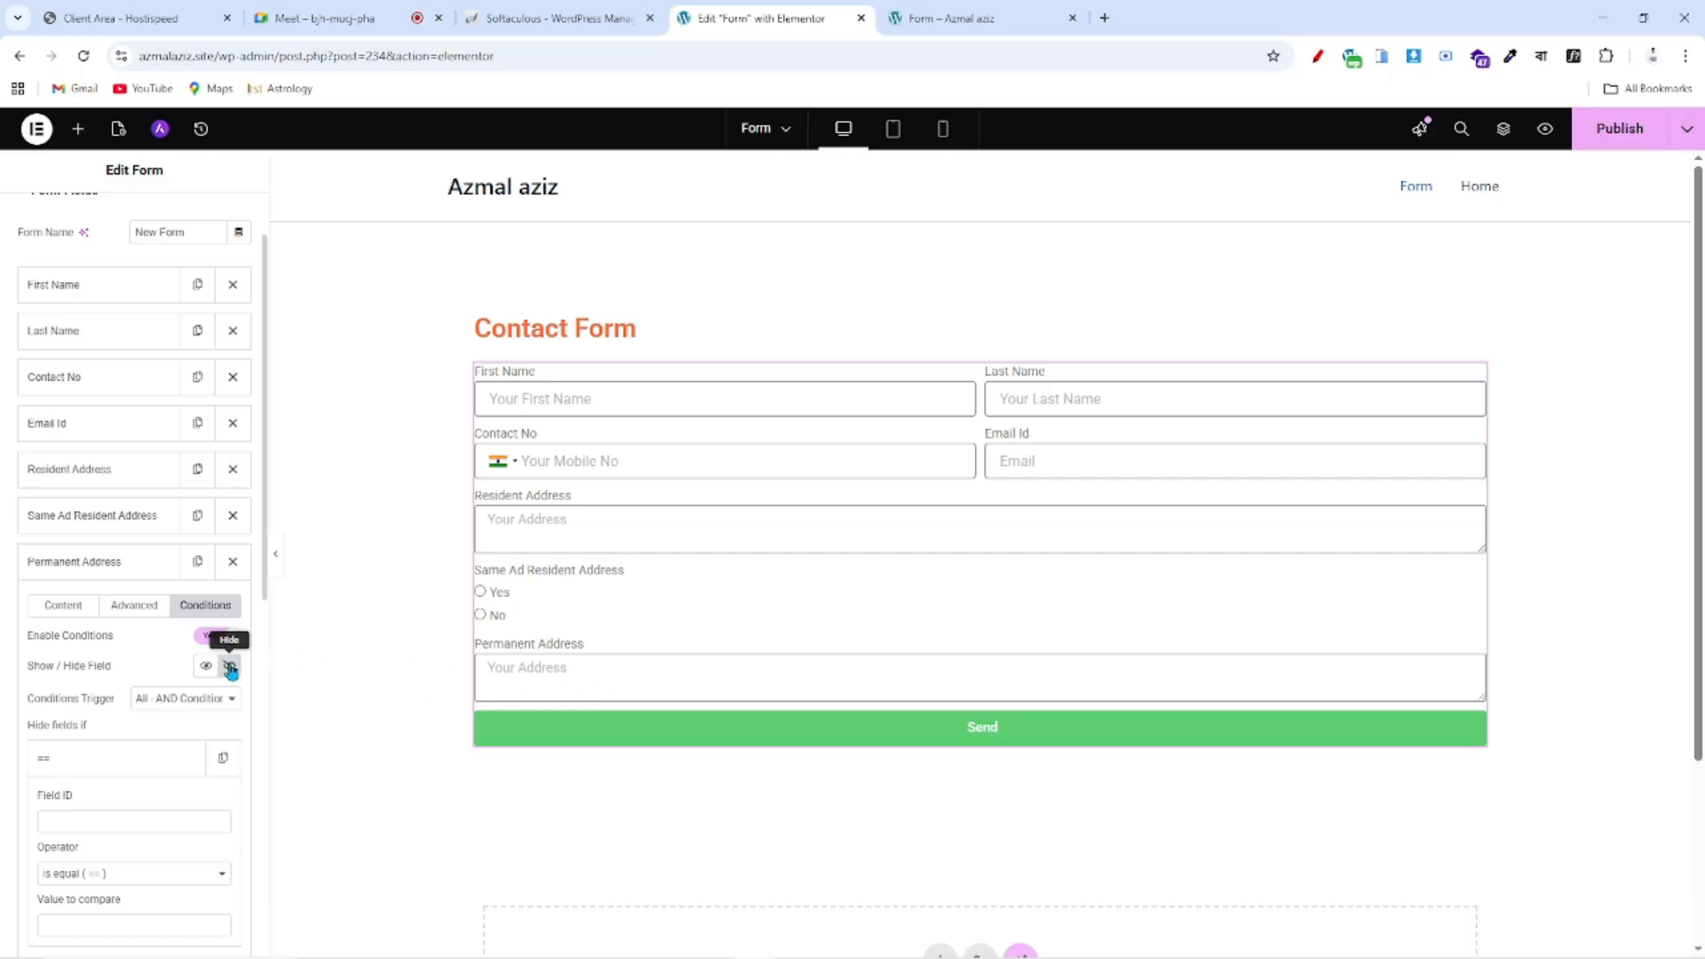
scroll(233, 672, down, 1)
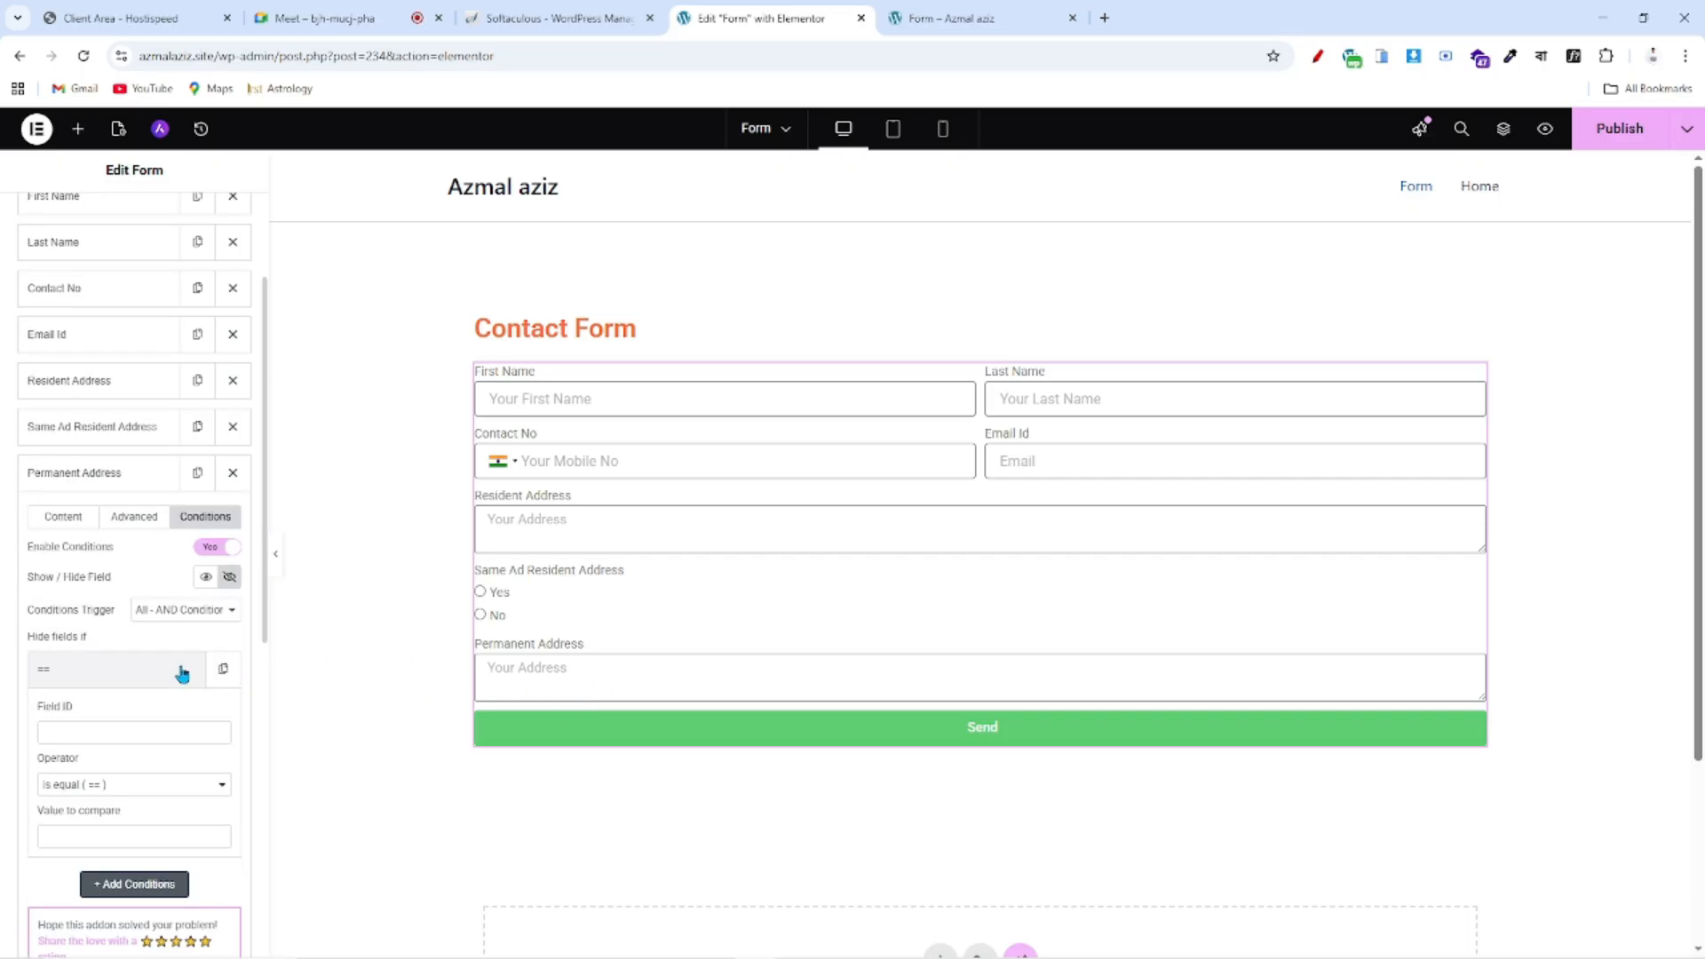
drag(25, 611, 117, 611)
click(172, 611)
click(171, 611)
click(167, 613)
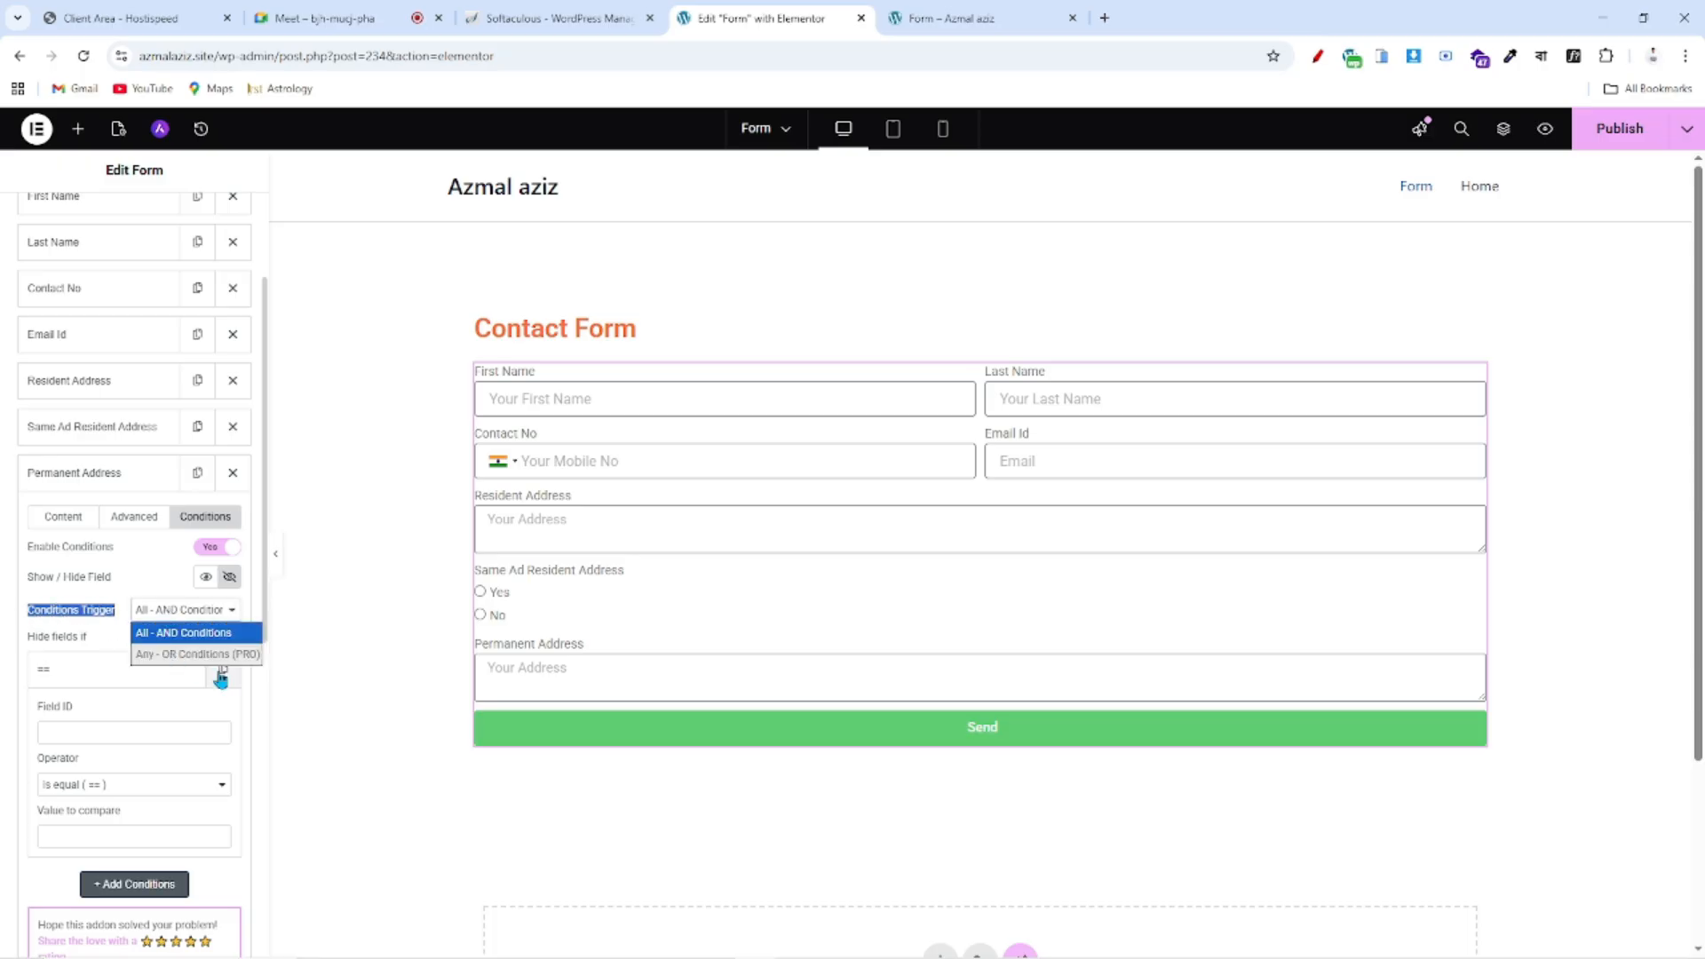
click(195, 632)
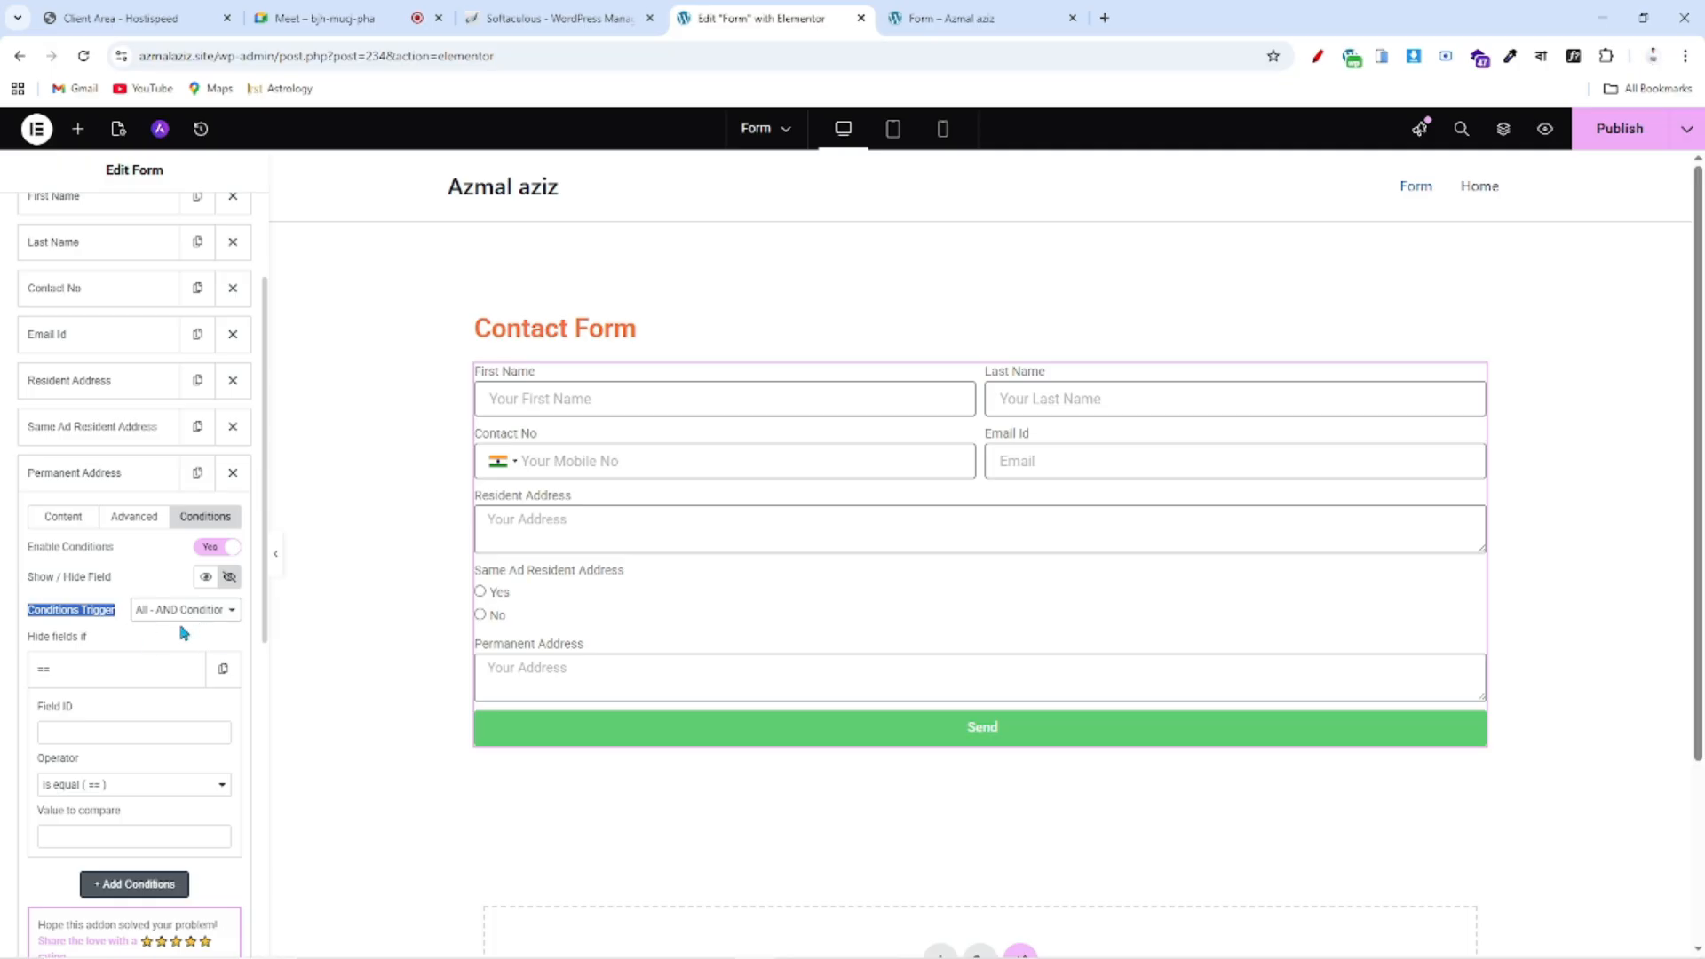
scroll(107, 648, down, 1)
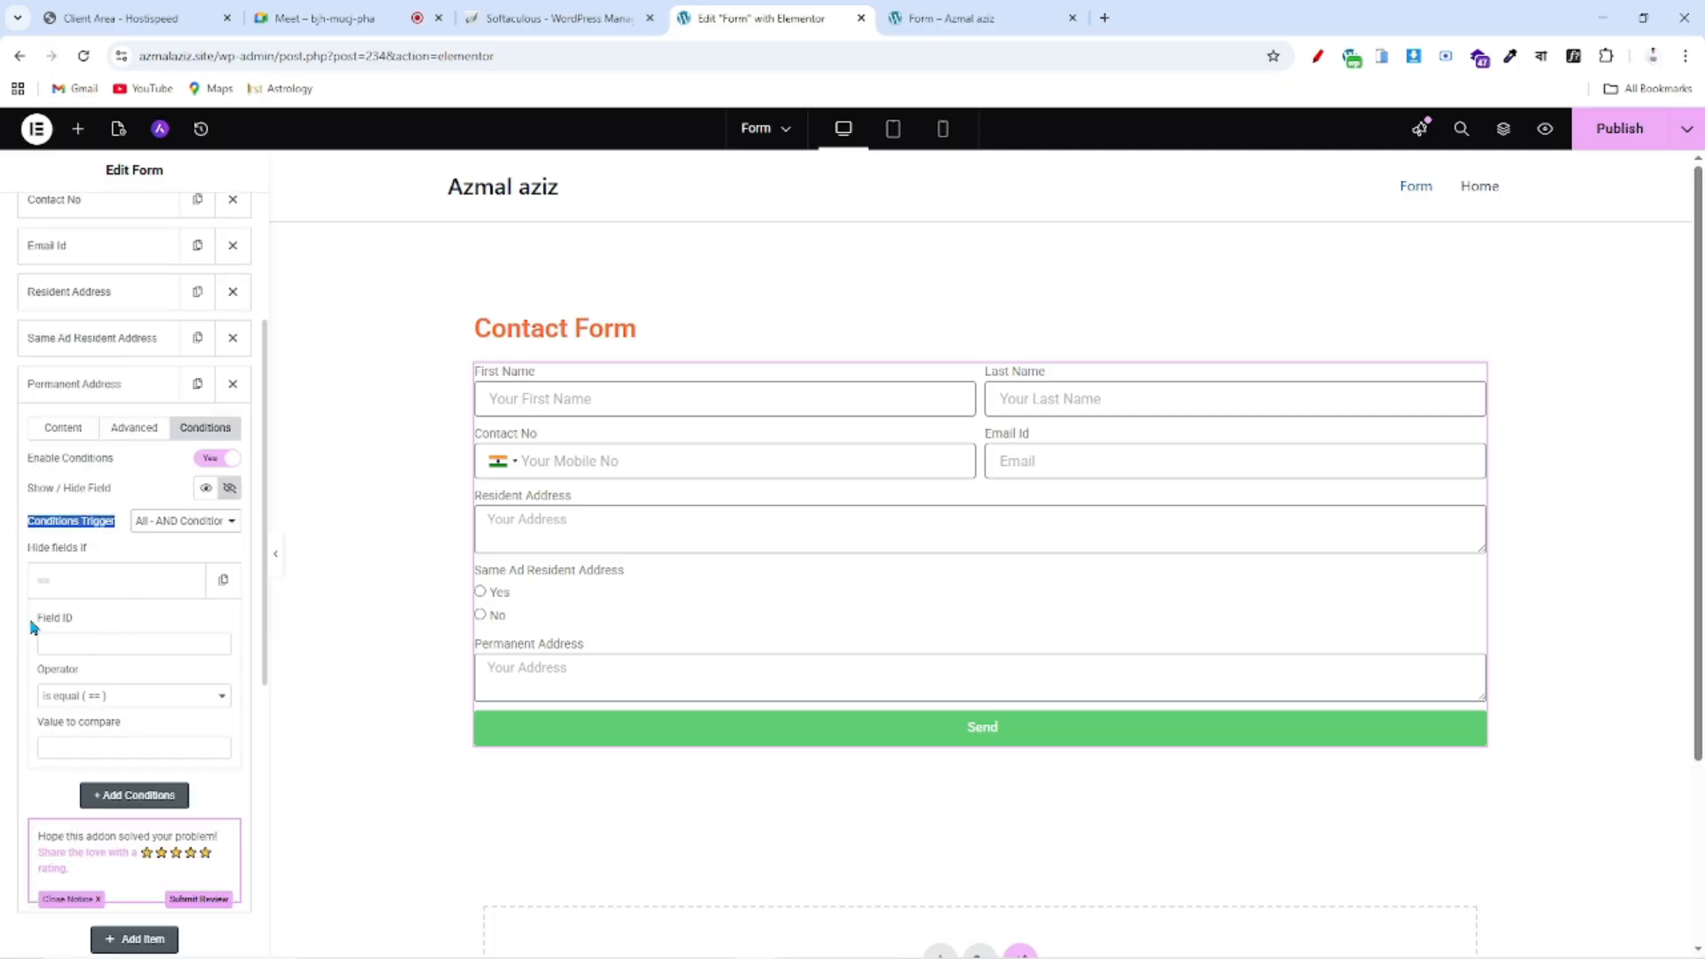
click(40, 627)
drag(40, 627, 78, 625)
click(86, 646)
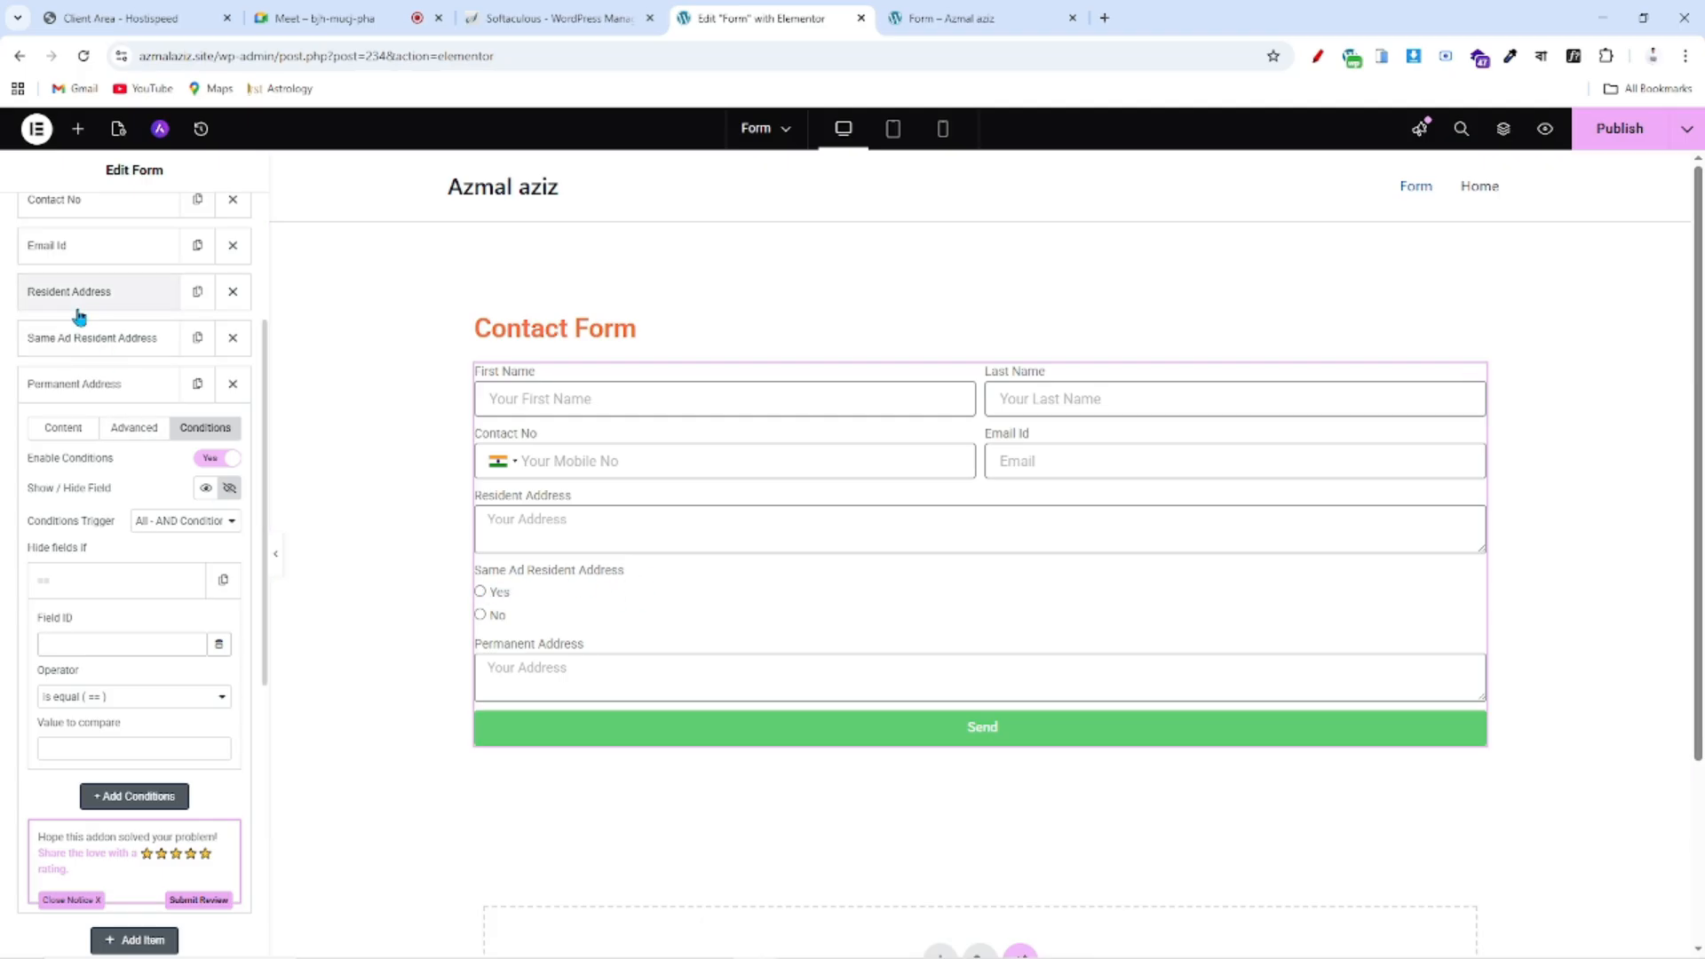
click(74, 618)
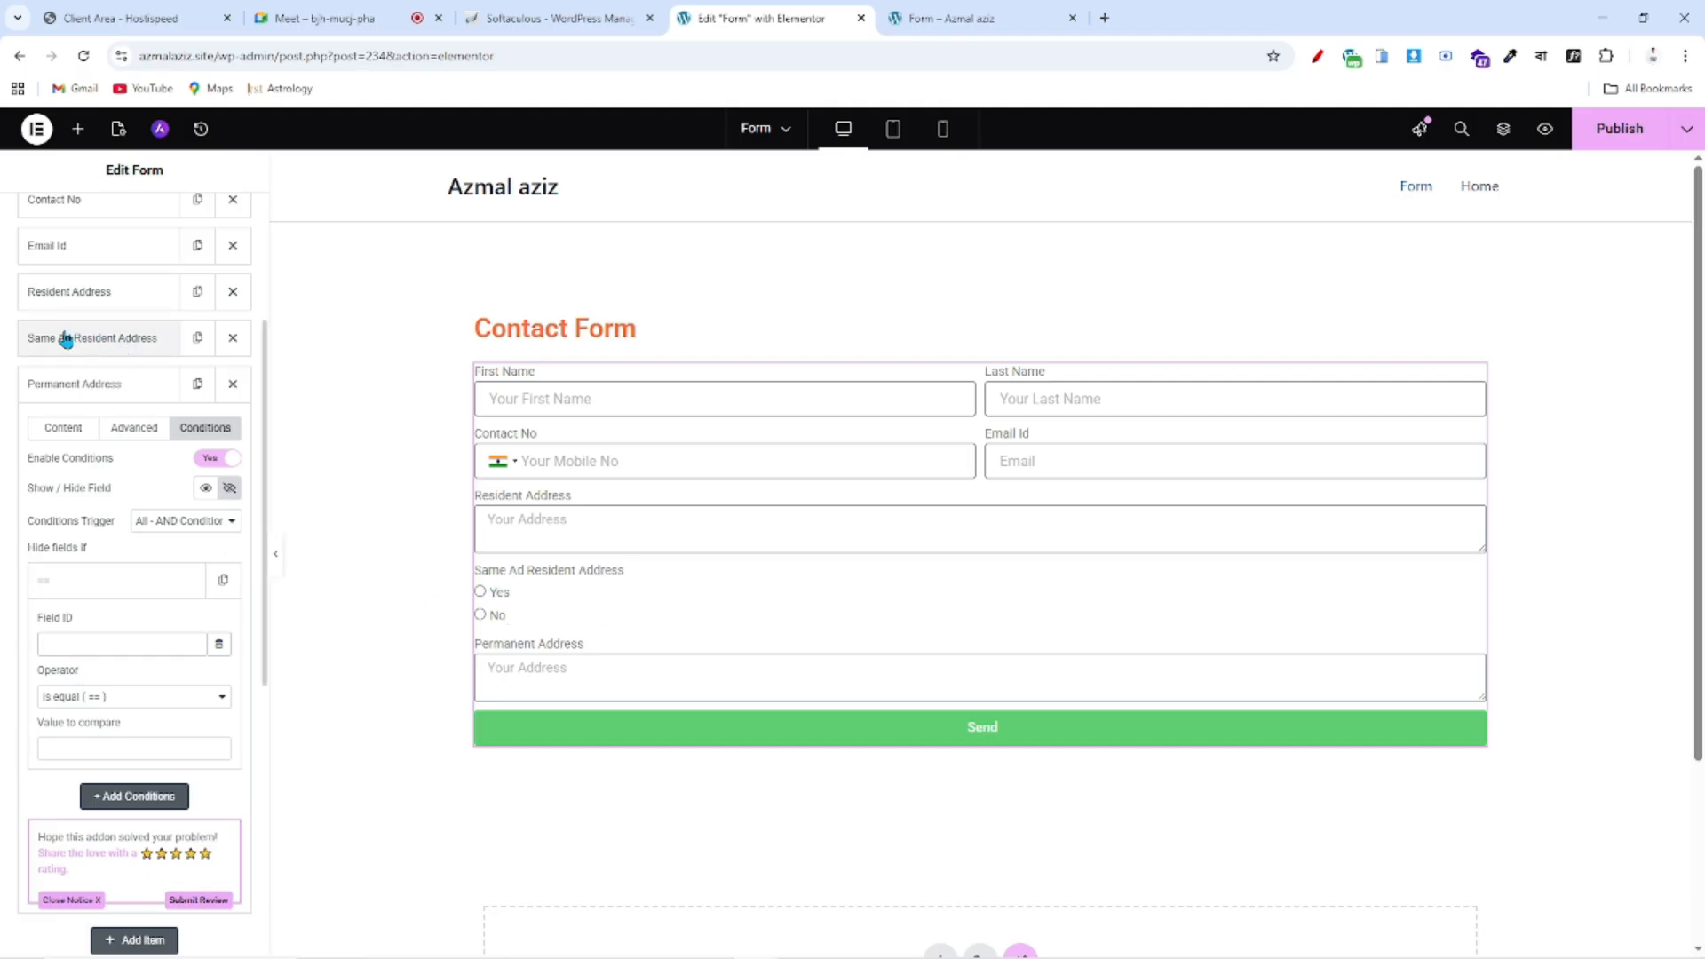
- Correct the radio field's label to Same As Resident Address
click(116, 337)
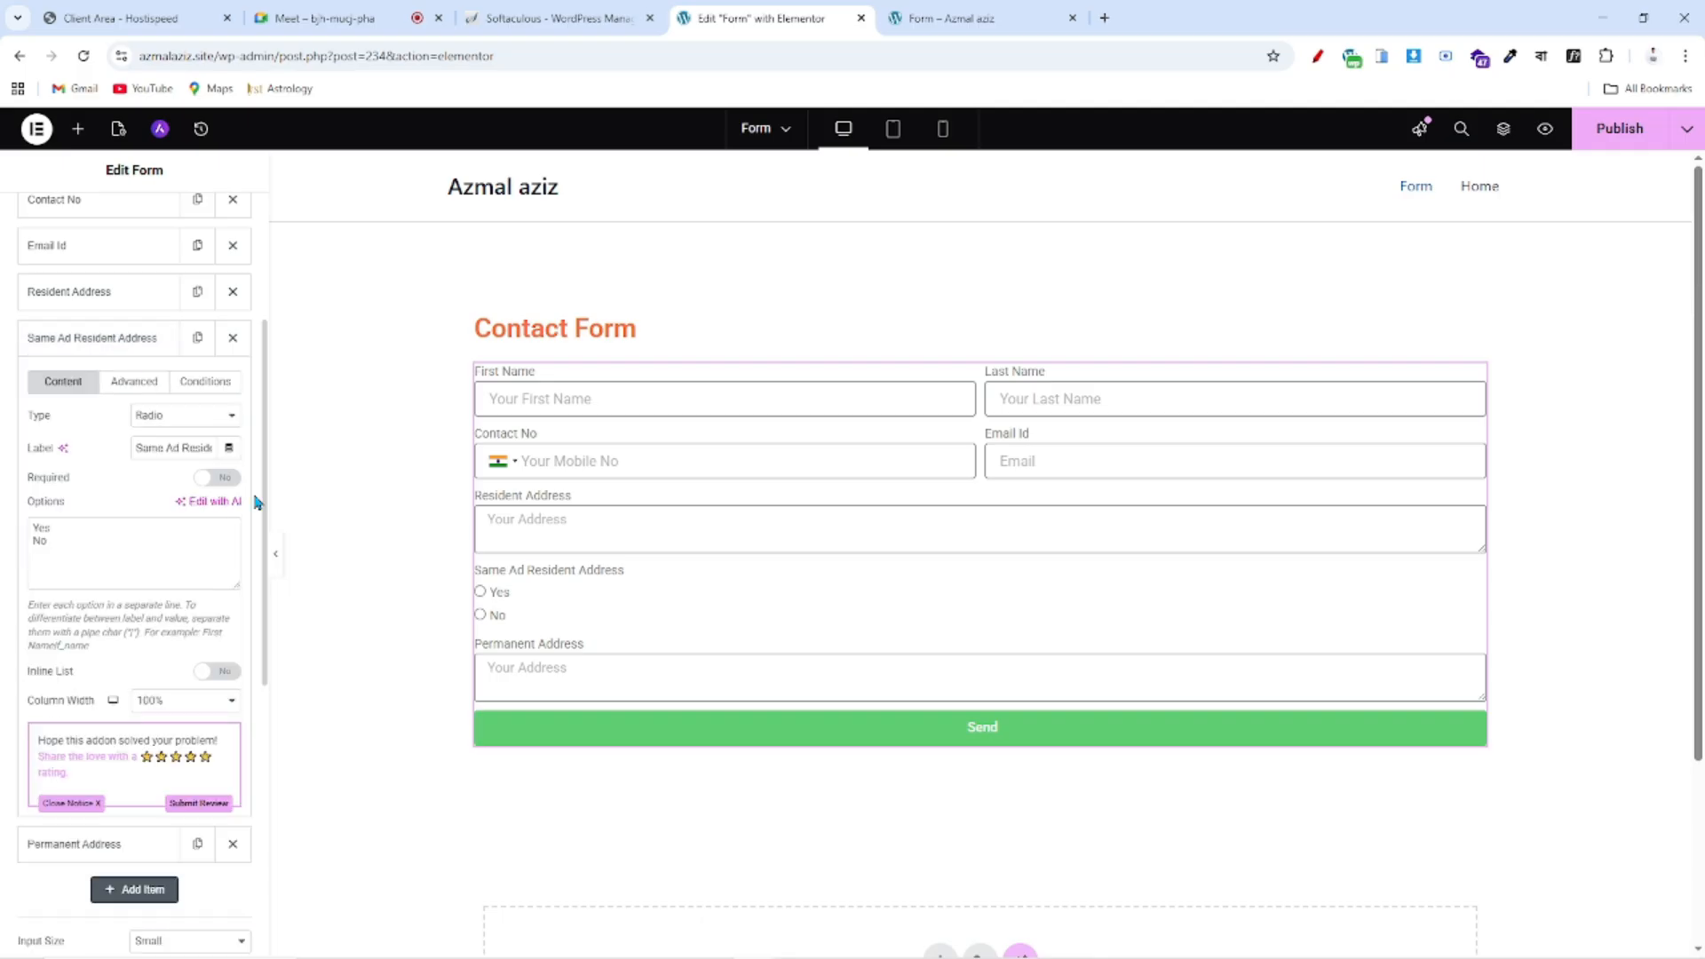
double_click(171, 448)
text(As)
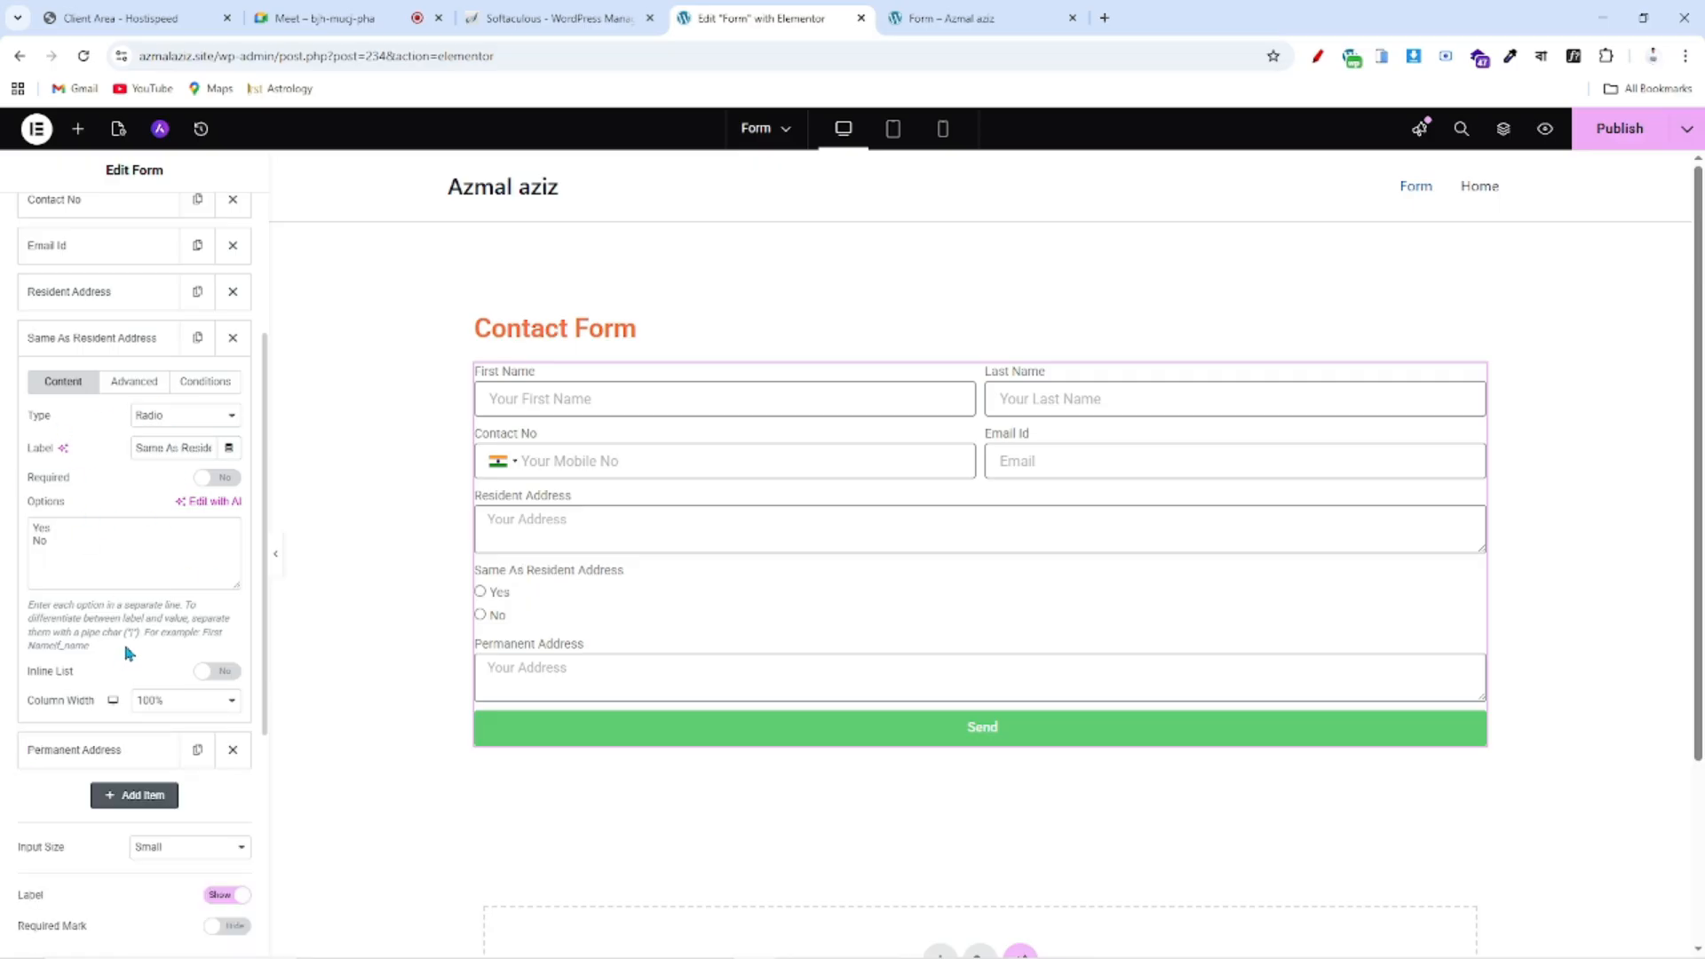
- Copy the Same As Resident Address field's ID, field_d2d075e, and enter it as the Field ID in the Permanent Address condition
click(133, 389)
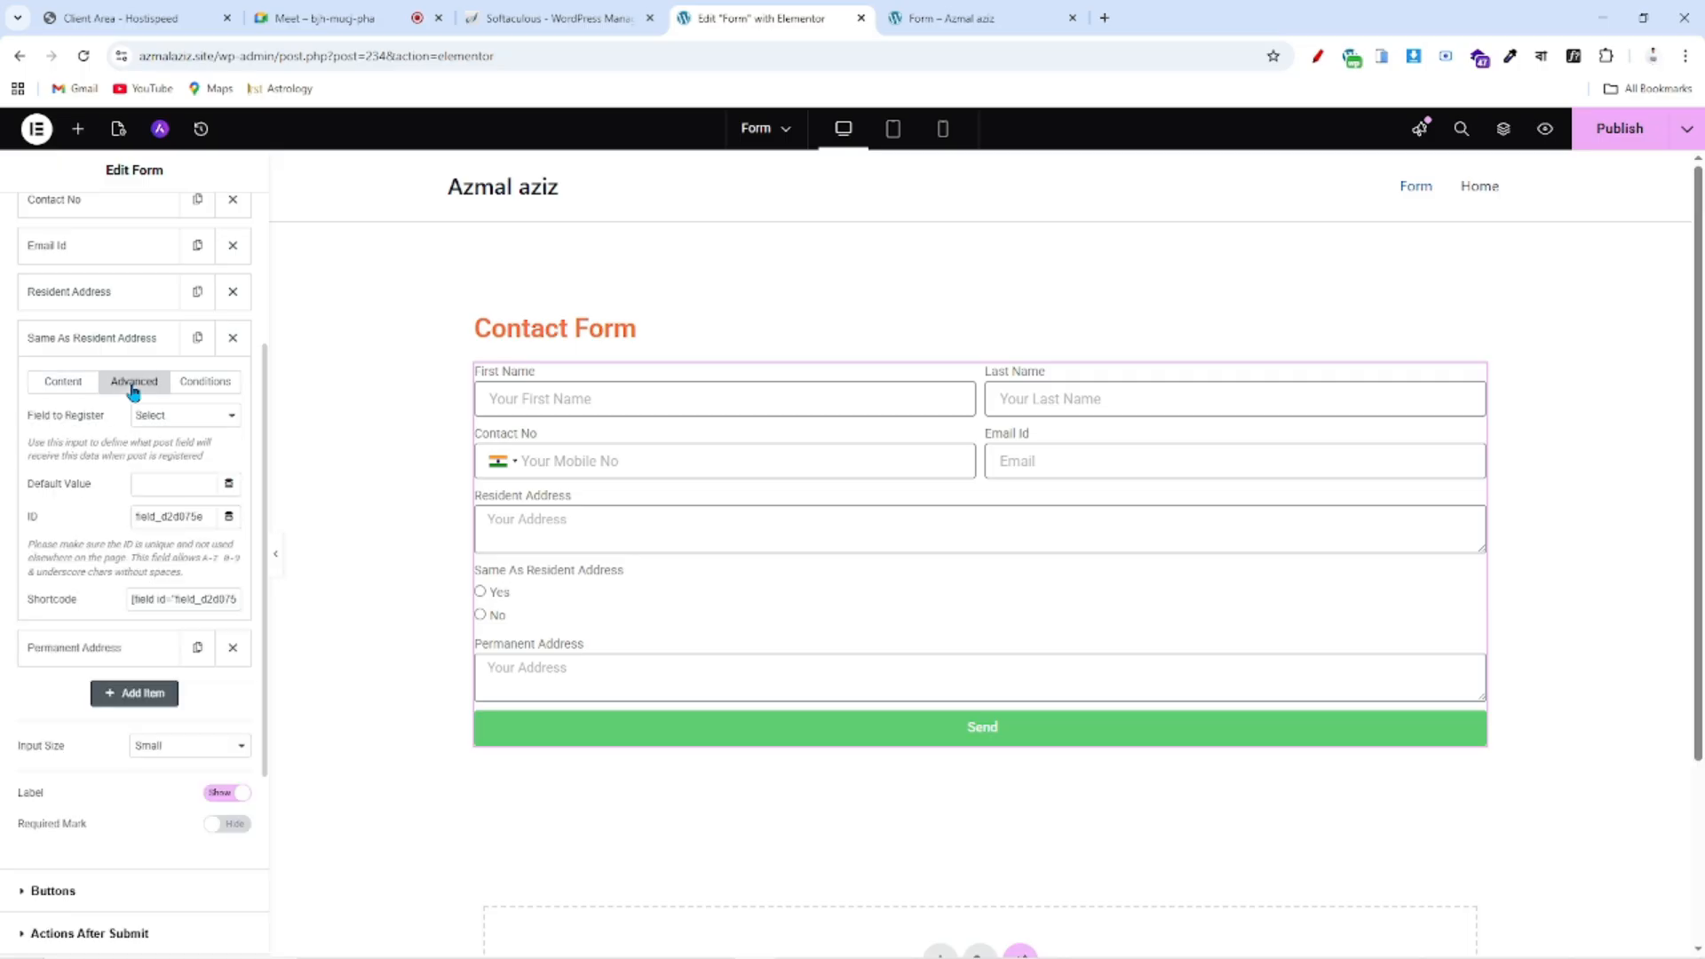
drag(23, 526, 69, 530)
click(68, 530)
drag(134, 519, 197, 524)
click(103, 343)
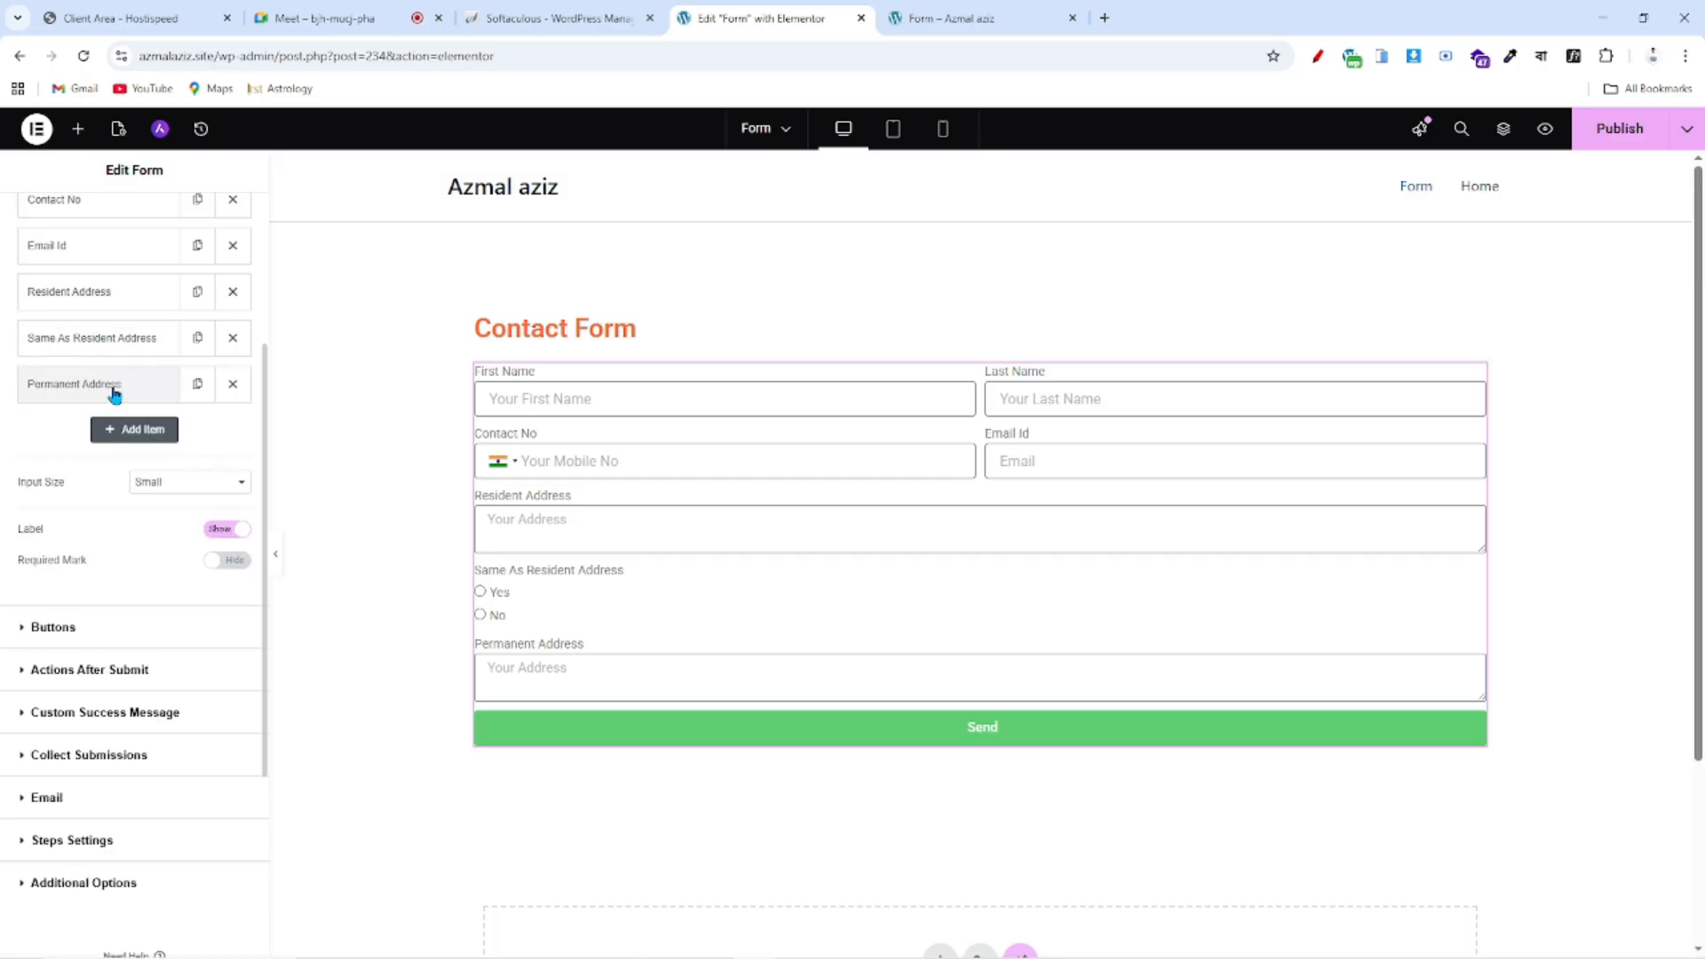
click(113, 395)
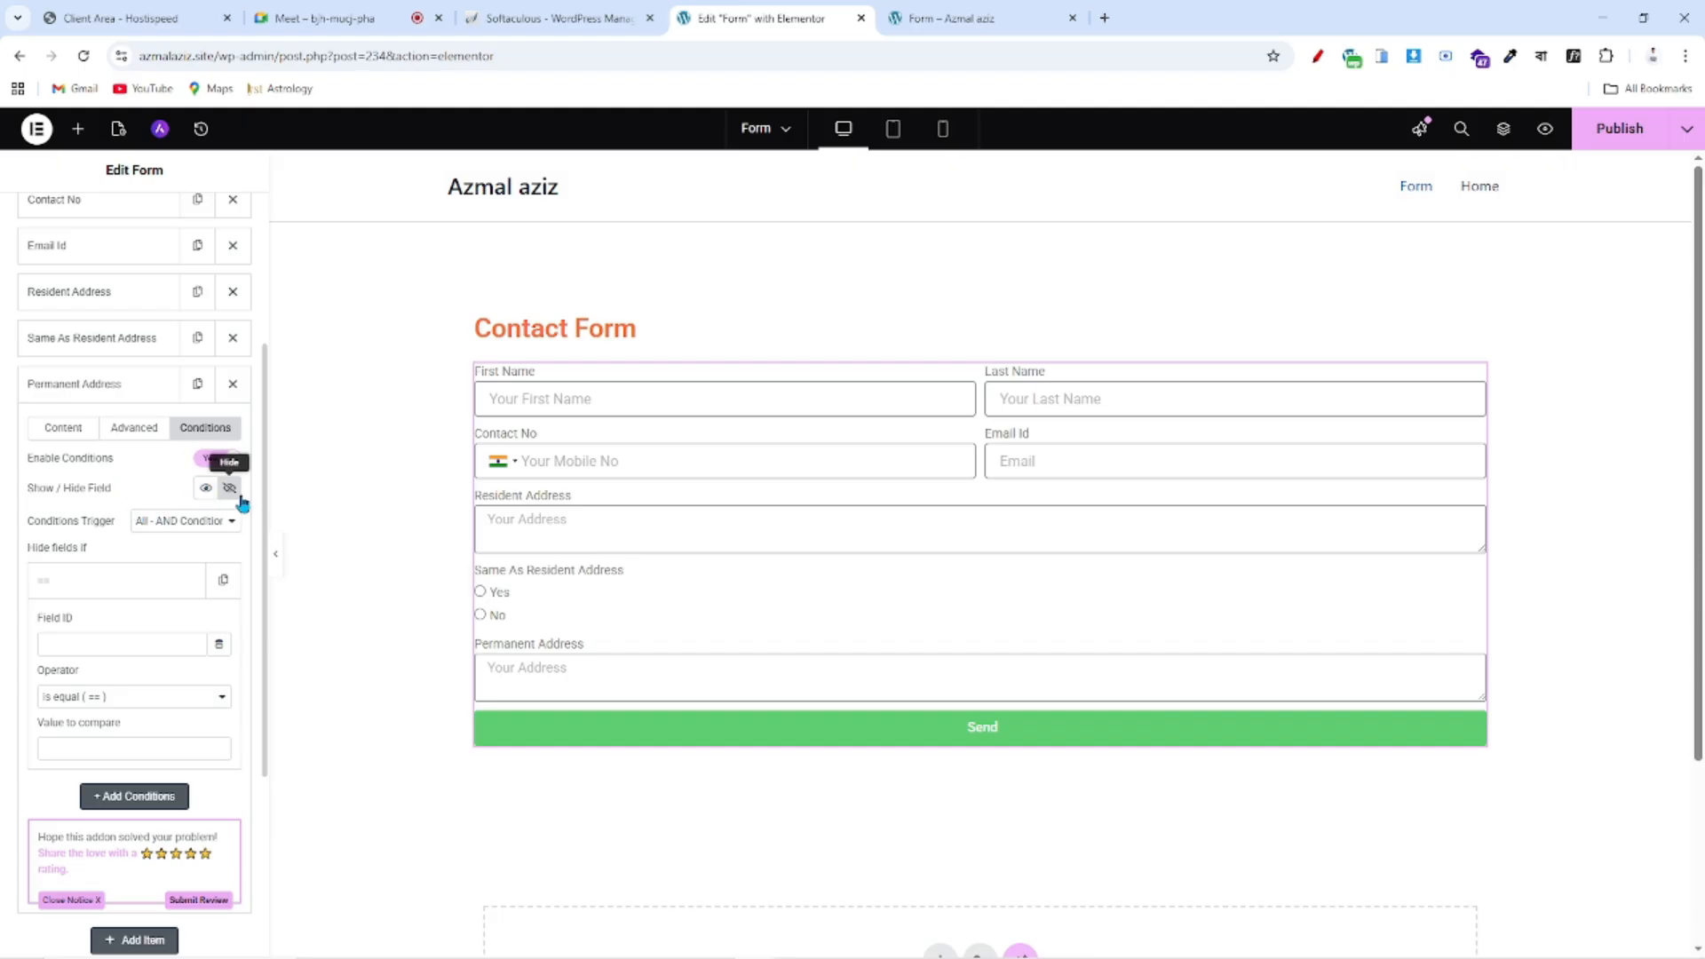
click(79, 645)
text(field_d2d075e)
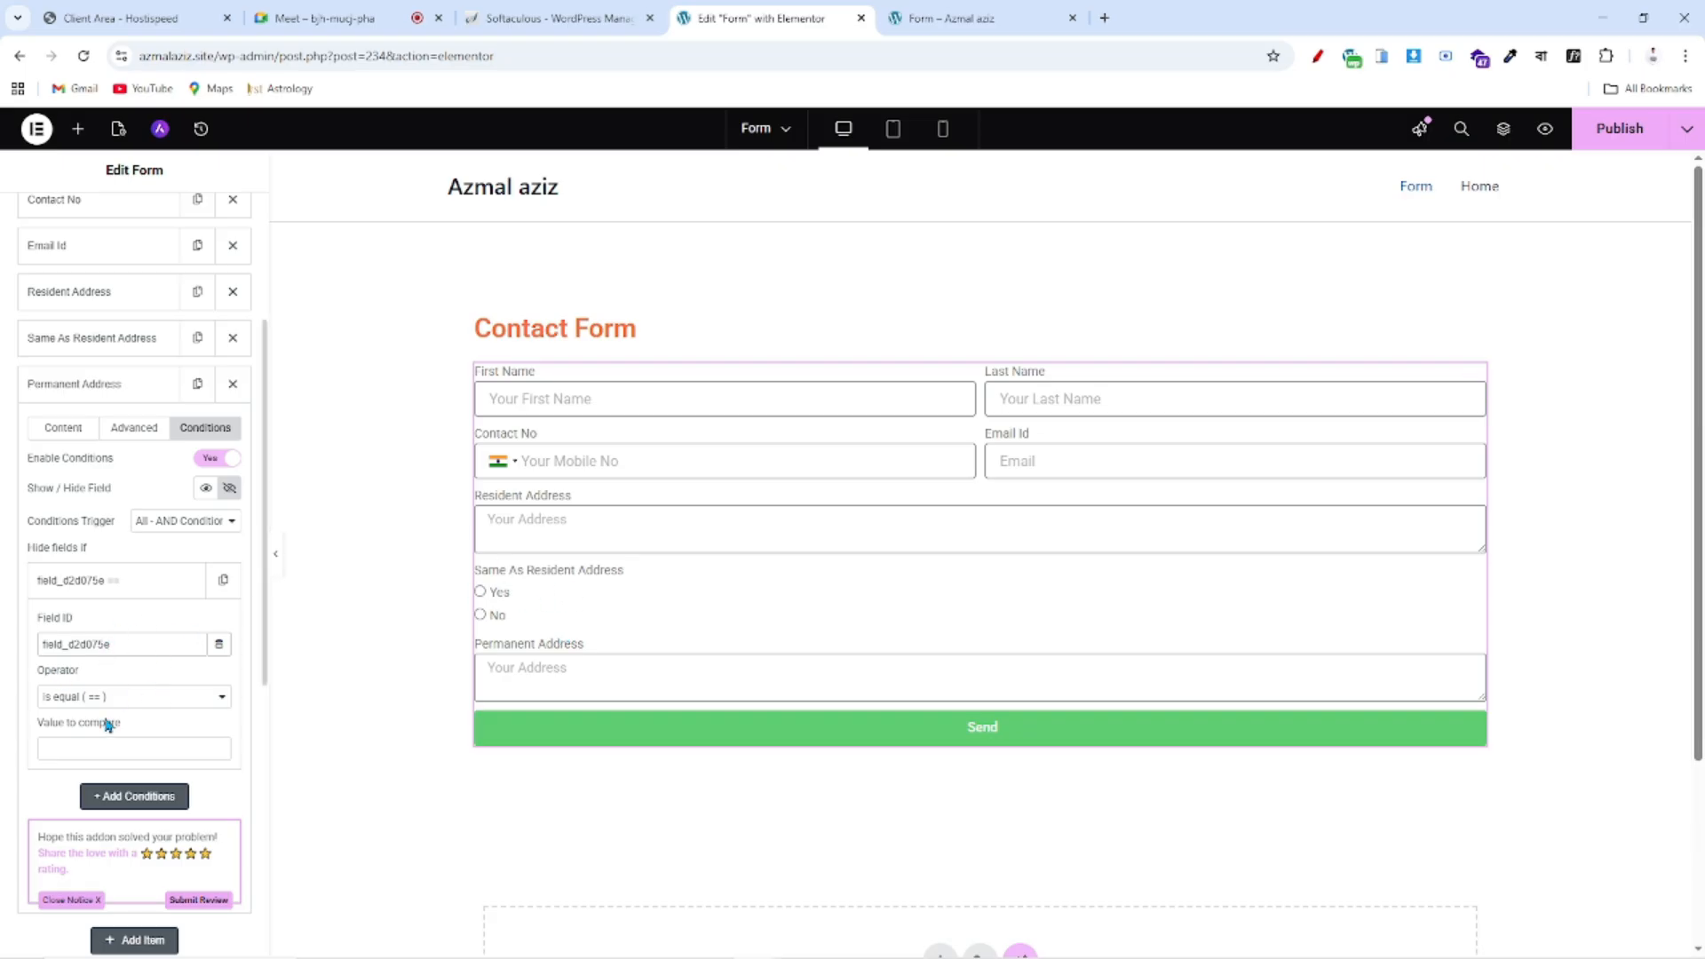
- Set the Permanent Address condition's value to compare to Yes, keeping the is equal operator, and publish the page
scroll(107, 722, down, 2)
double_click(39, 497)
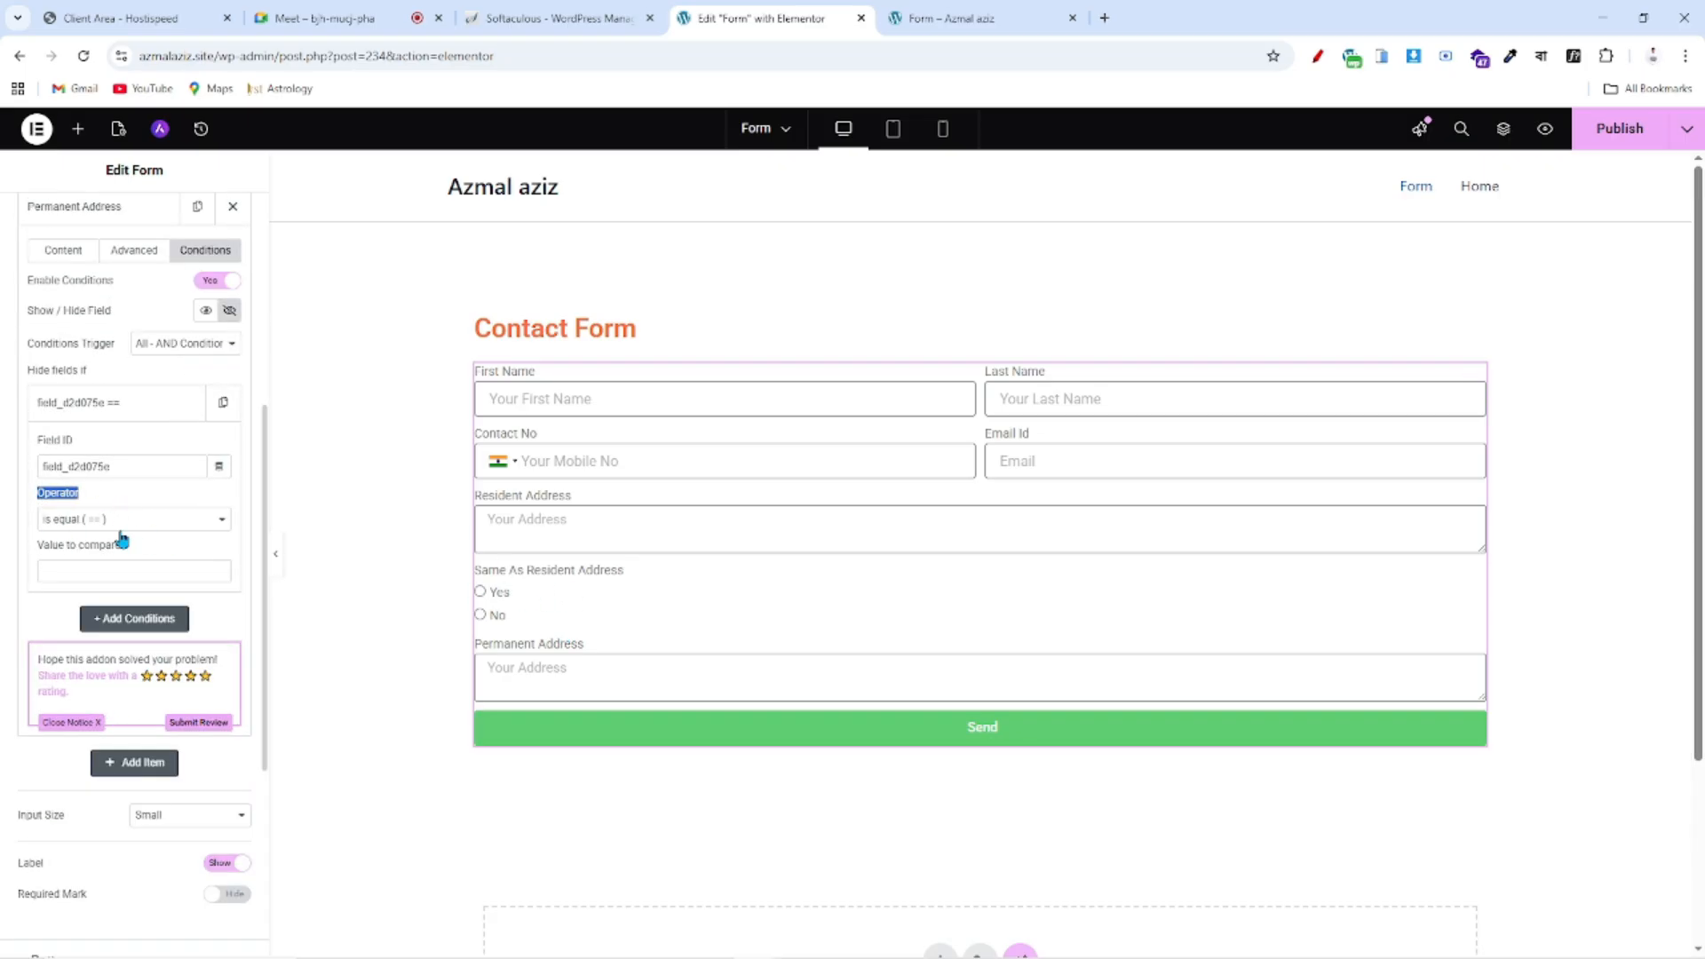
click(92, 571)
drag(39, 545, 141, 546)
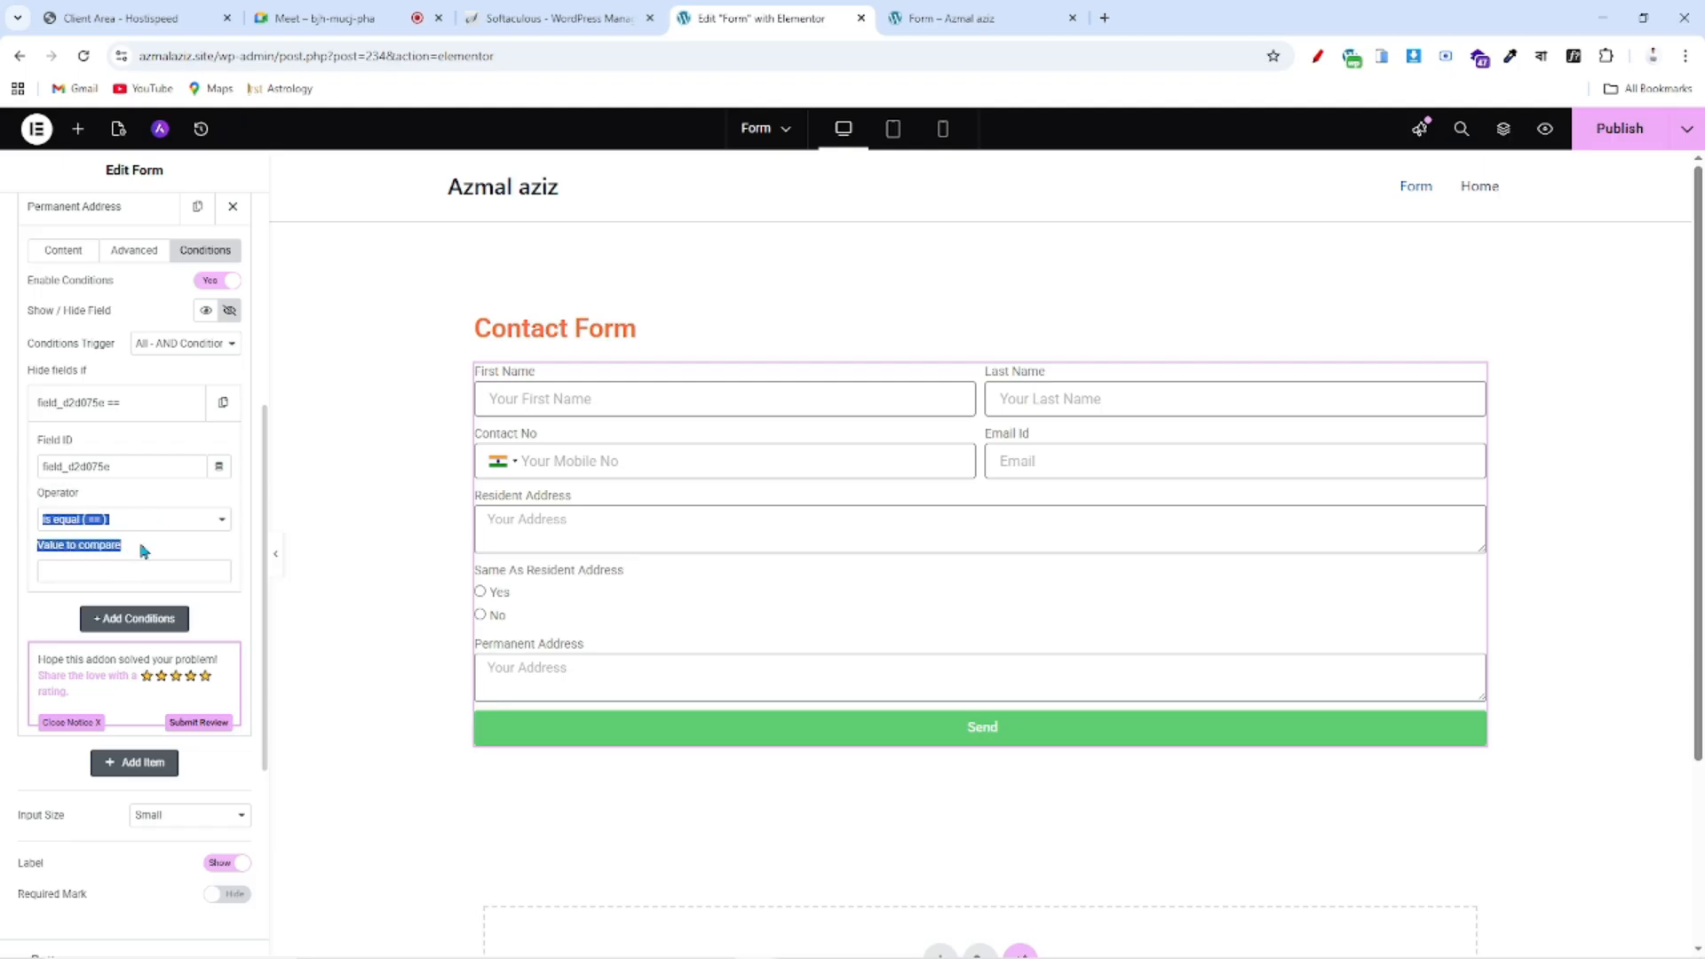
click(156, 547)
click(70, 567)
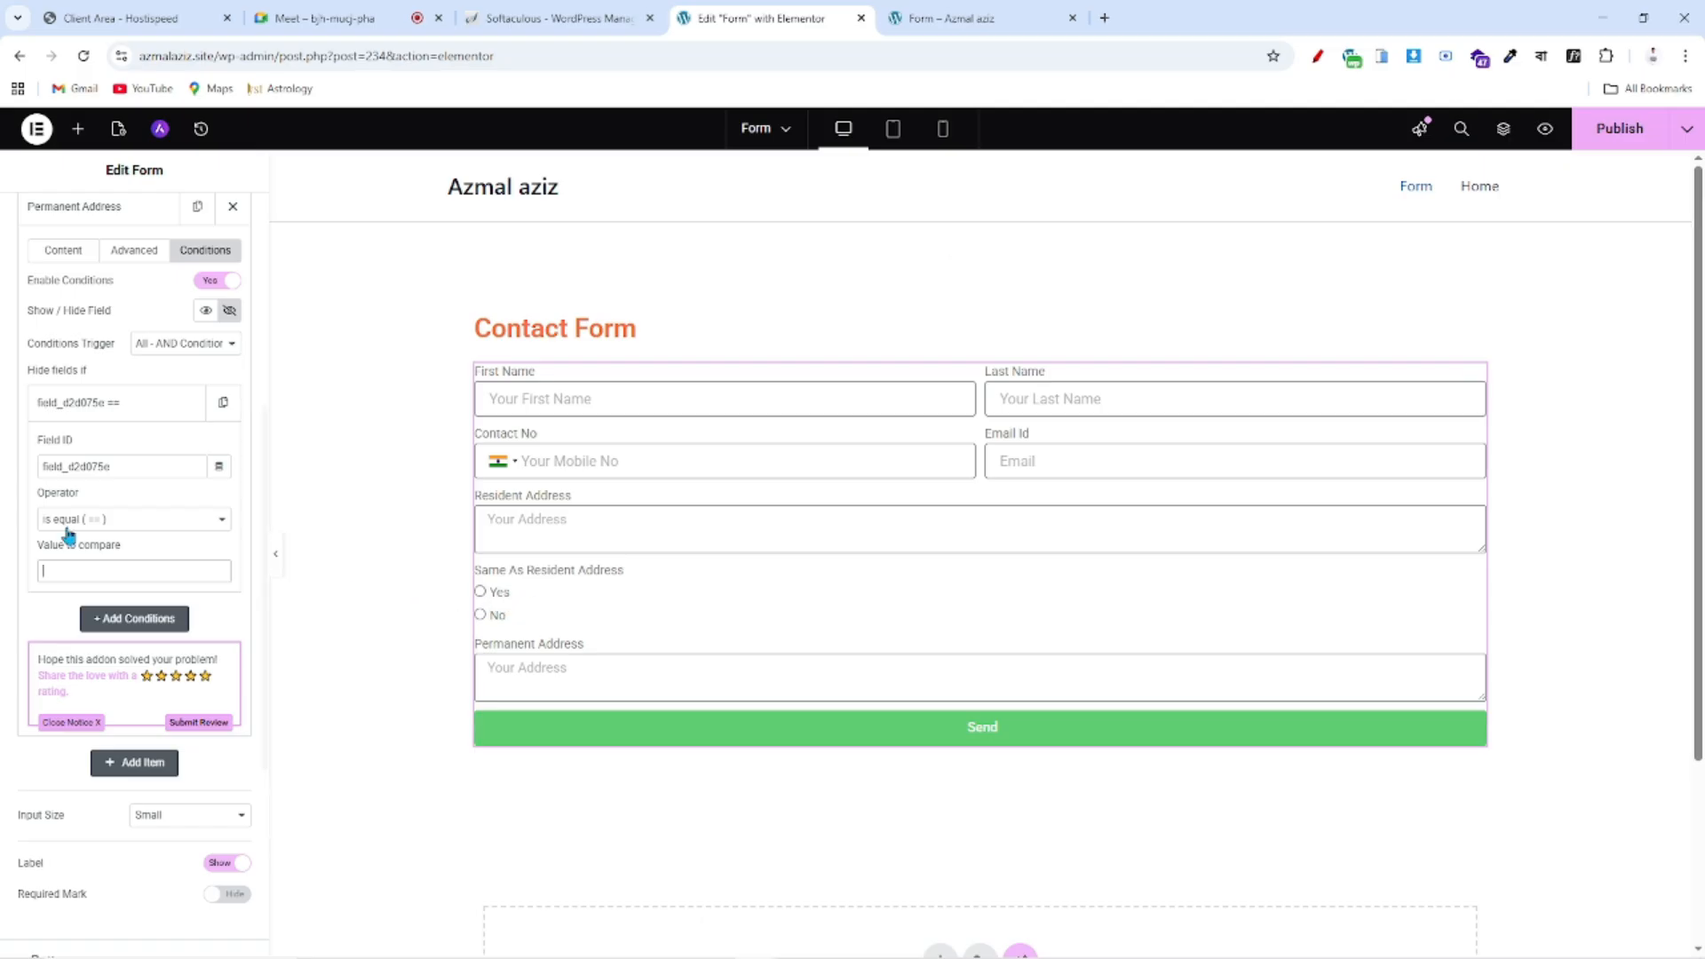
text(Yes)
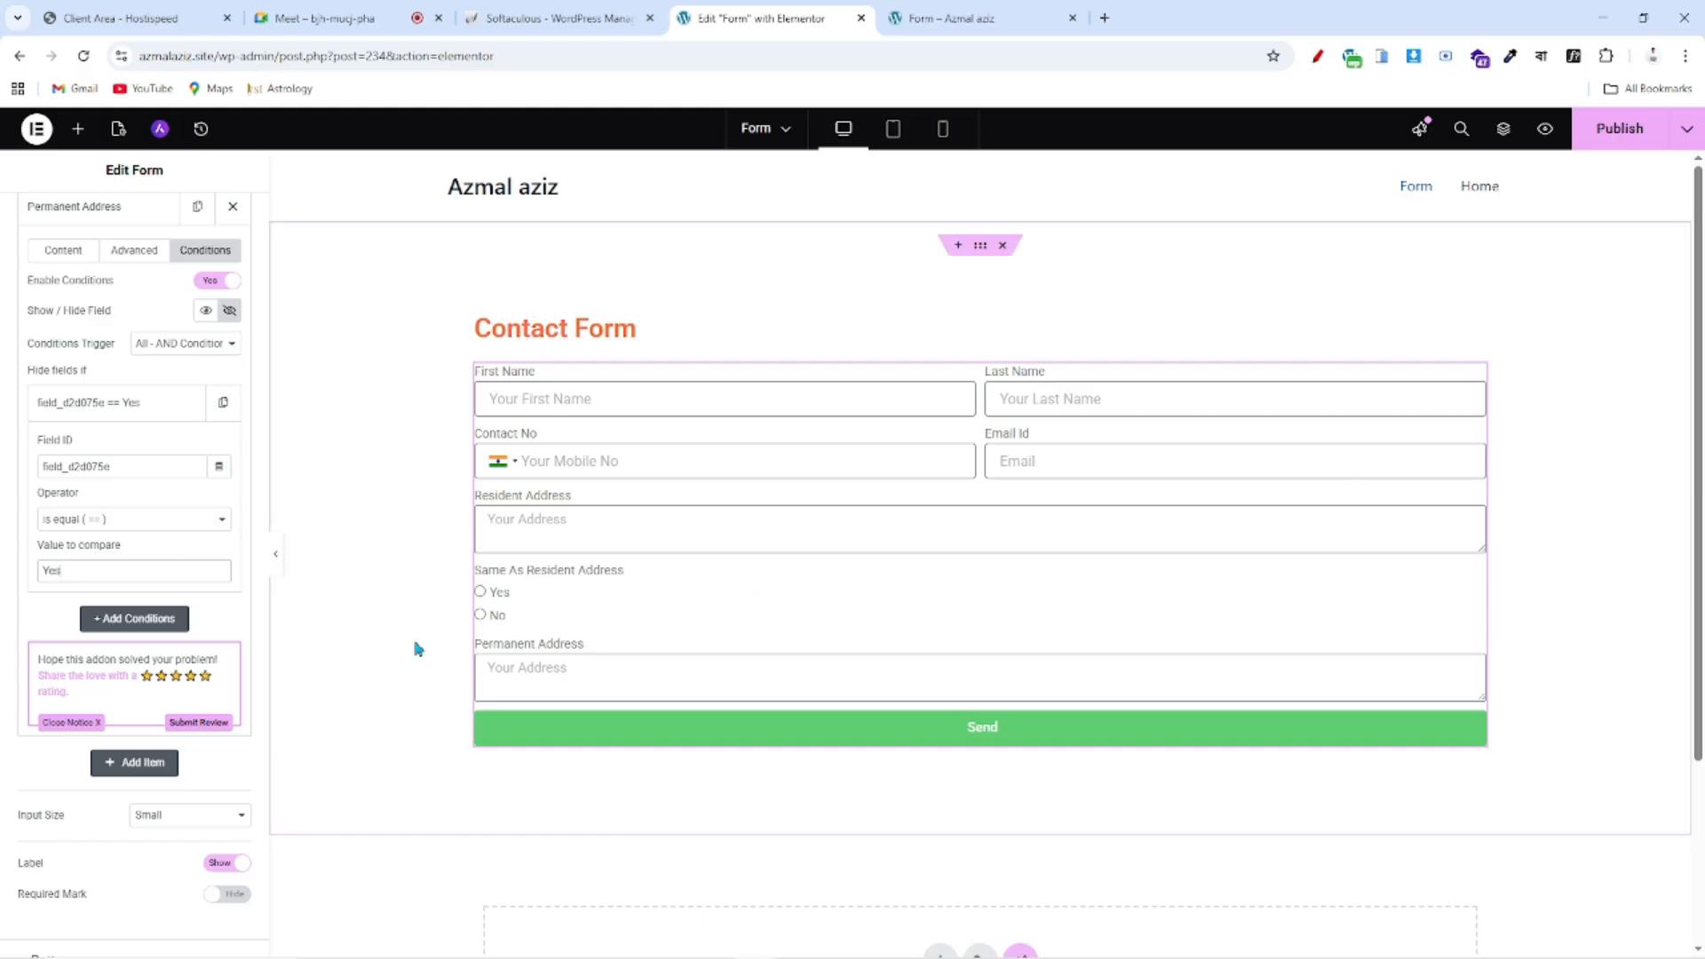
scroll(152, 658, down, 1)
scroll(129, 475, up, 2)
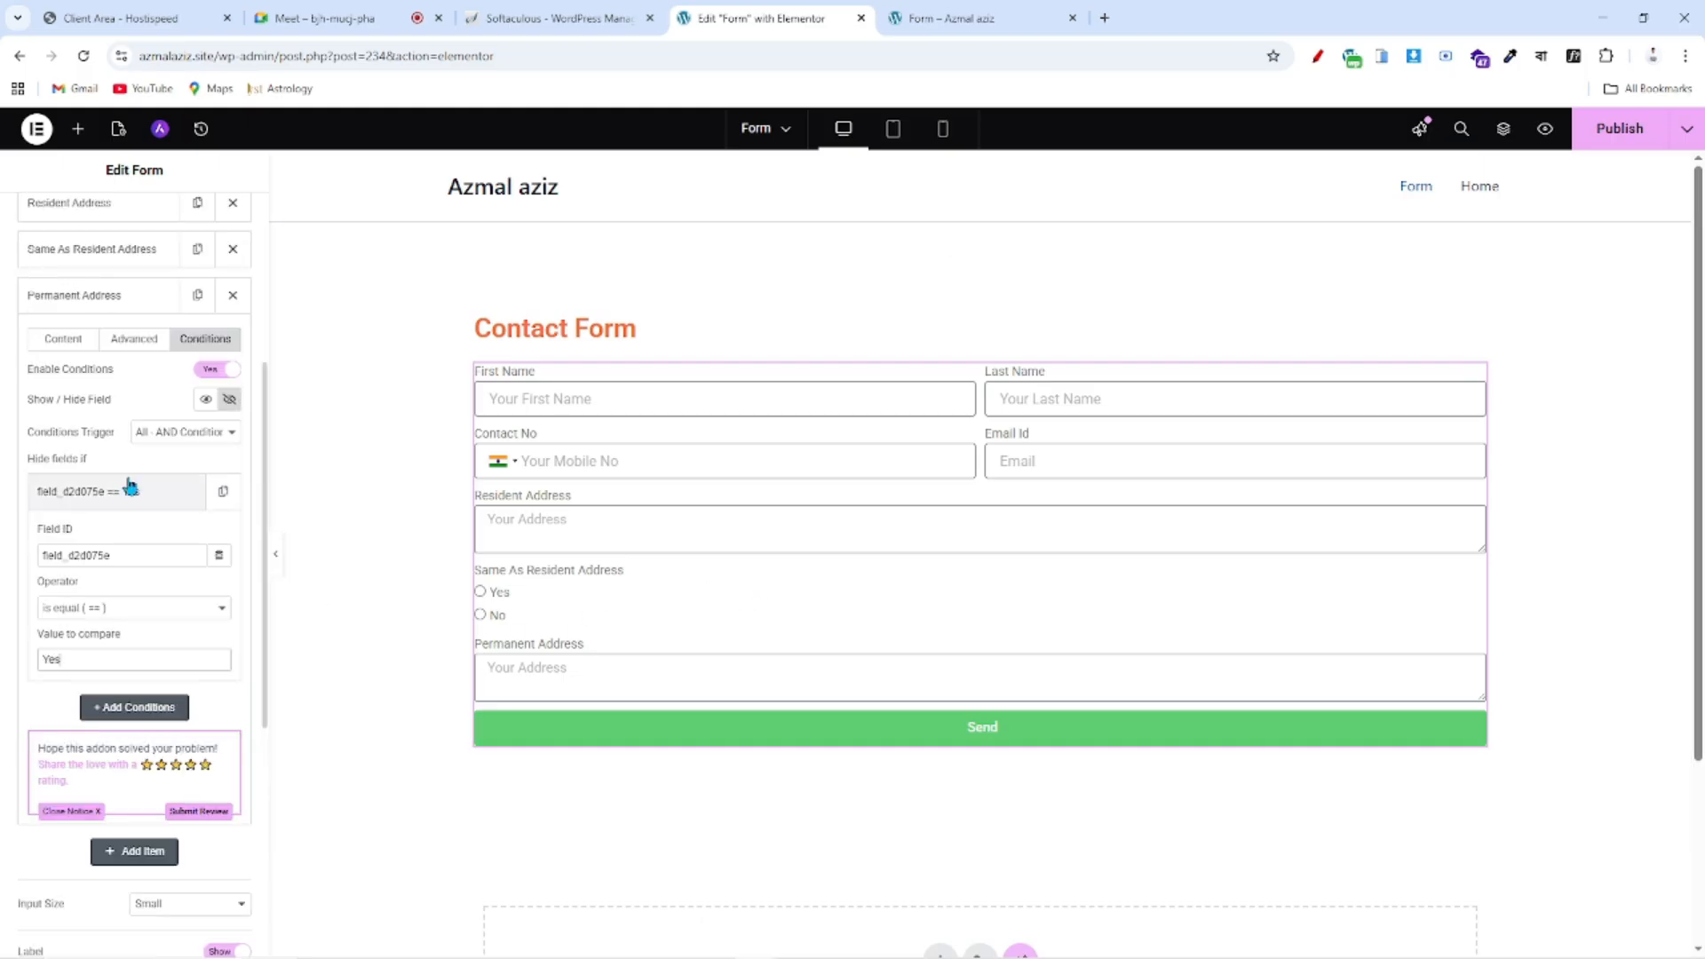
scroll(130, 489, down, 4)
click(1620, 128)
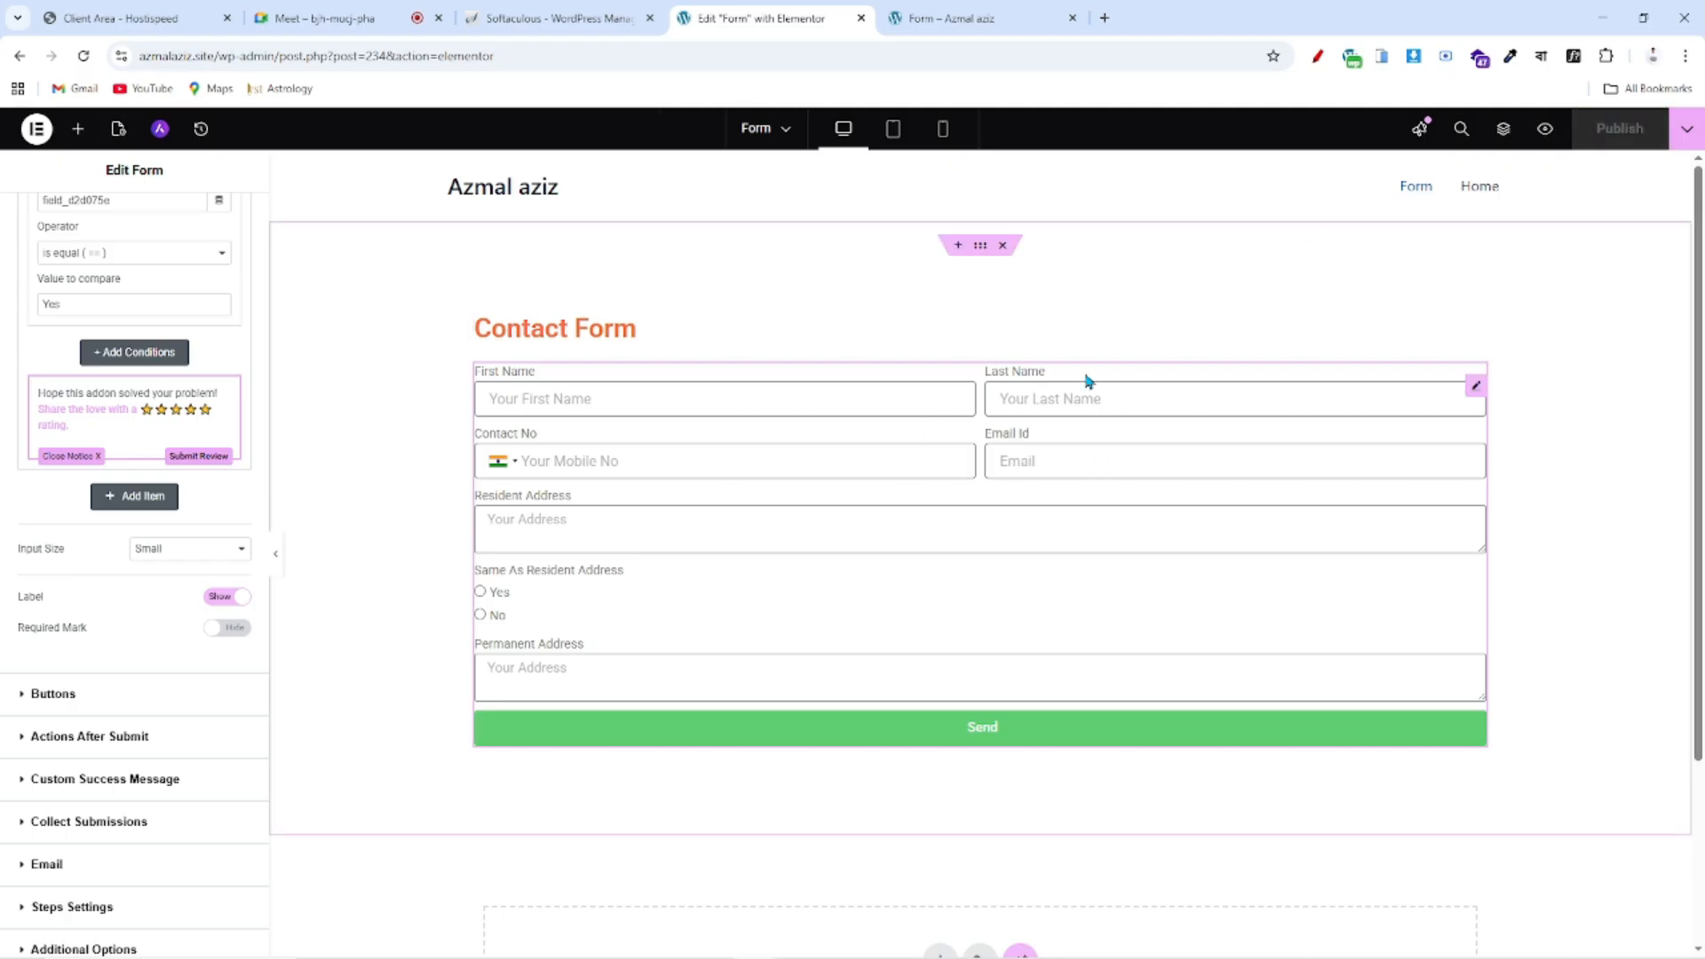
- Try the Yes and No choices of Same As Resident Address in the editor preview and check that field's settings
click(480, 593)
click(480, 614)
click(481, 592)
scroll(109, 446, up, 5)
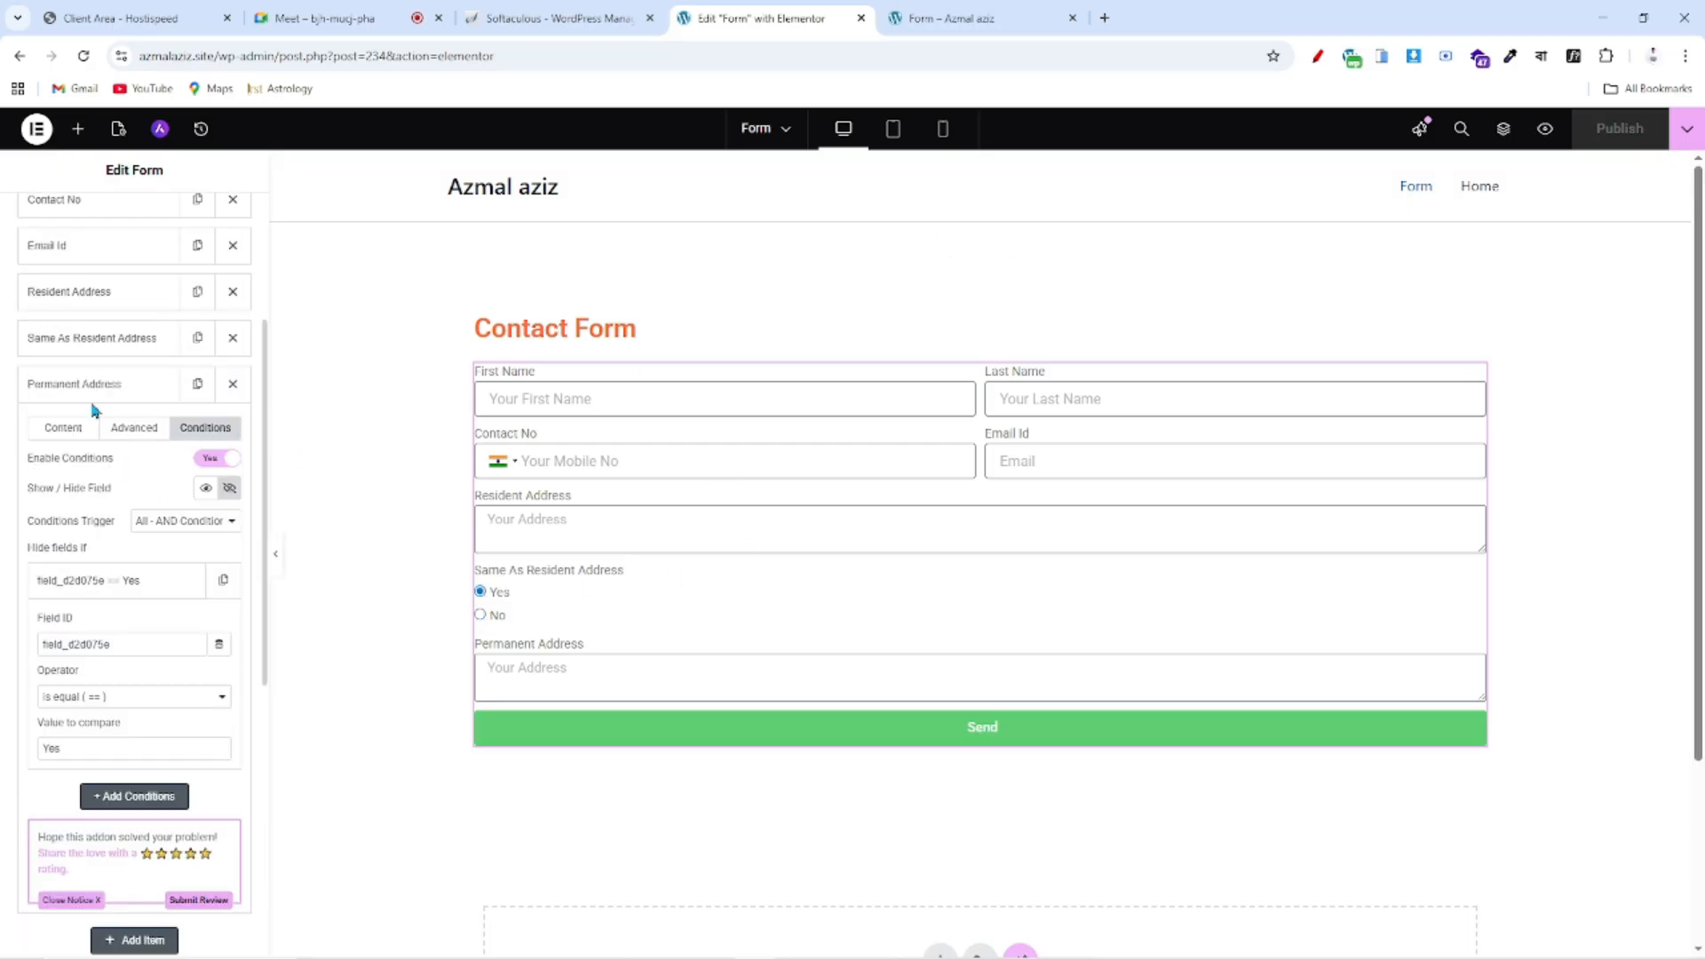
click(100, 340)
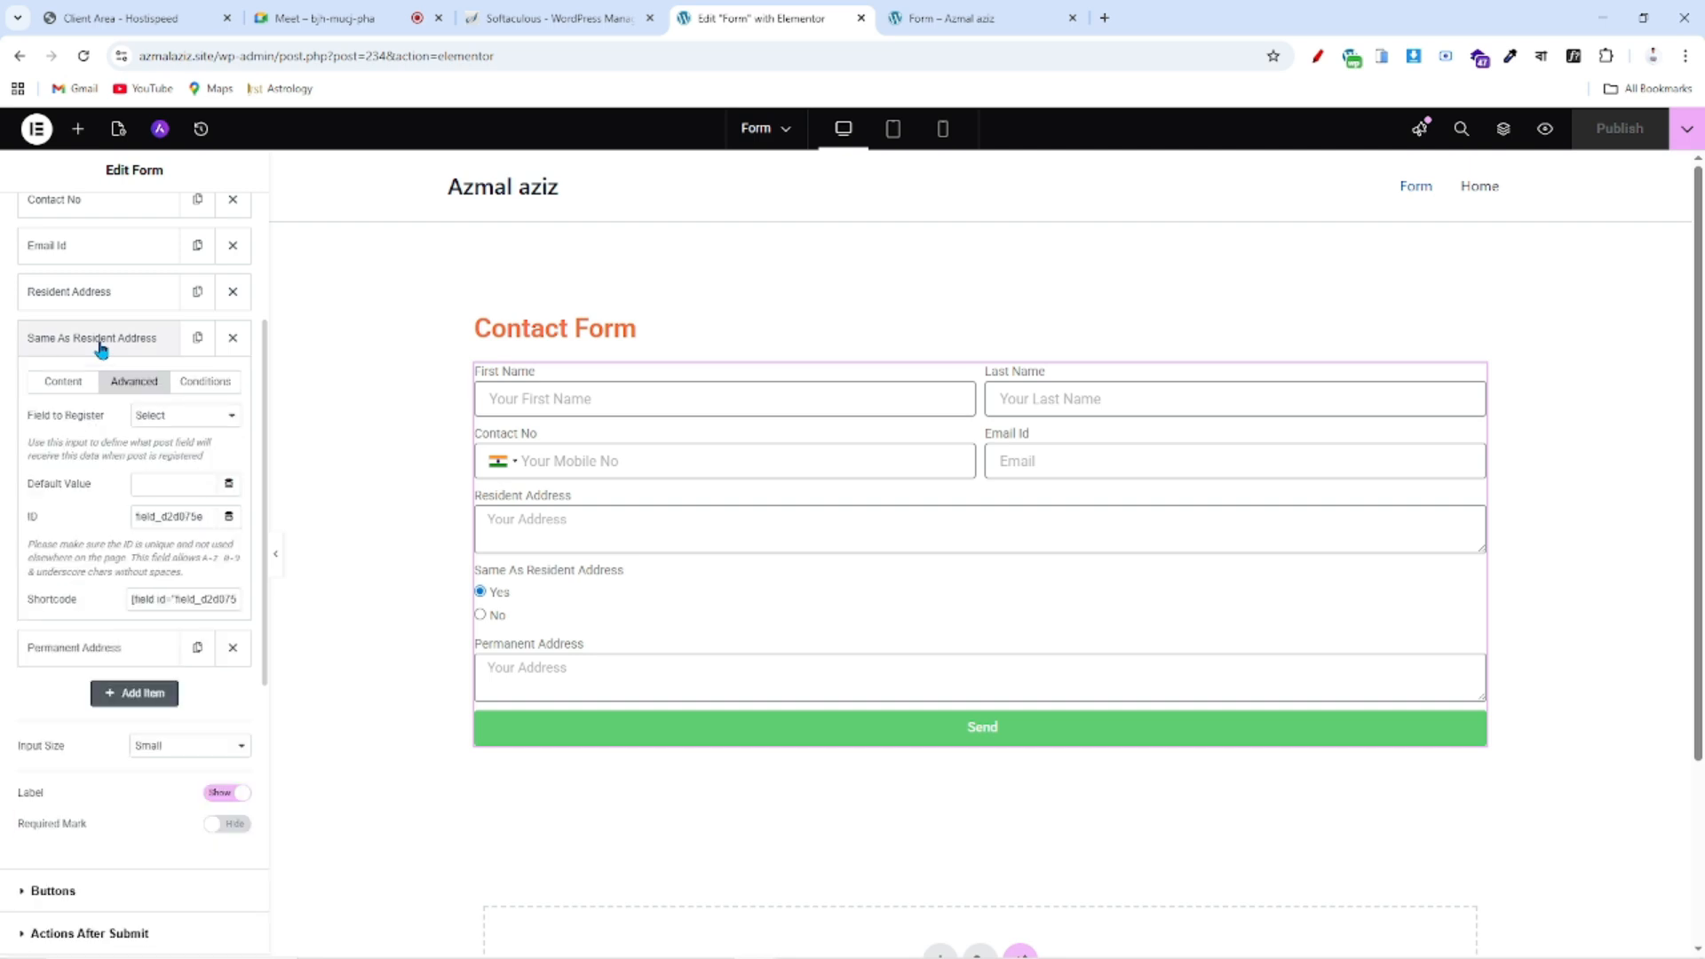
click(100, 347)
- Reload the live form page, test the Yes and No choices of Same As Resident Address, then return to the Elementor editor
key(ctrl+Tab)
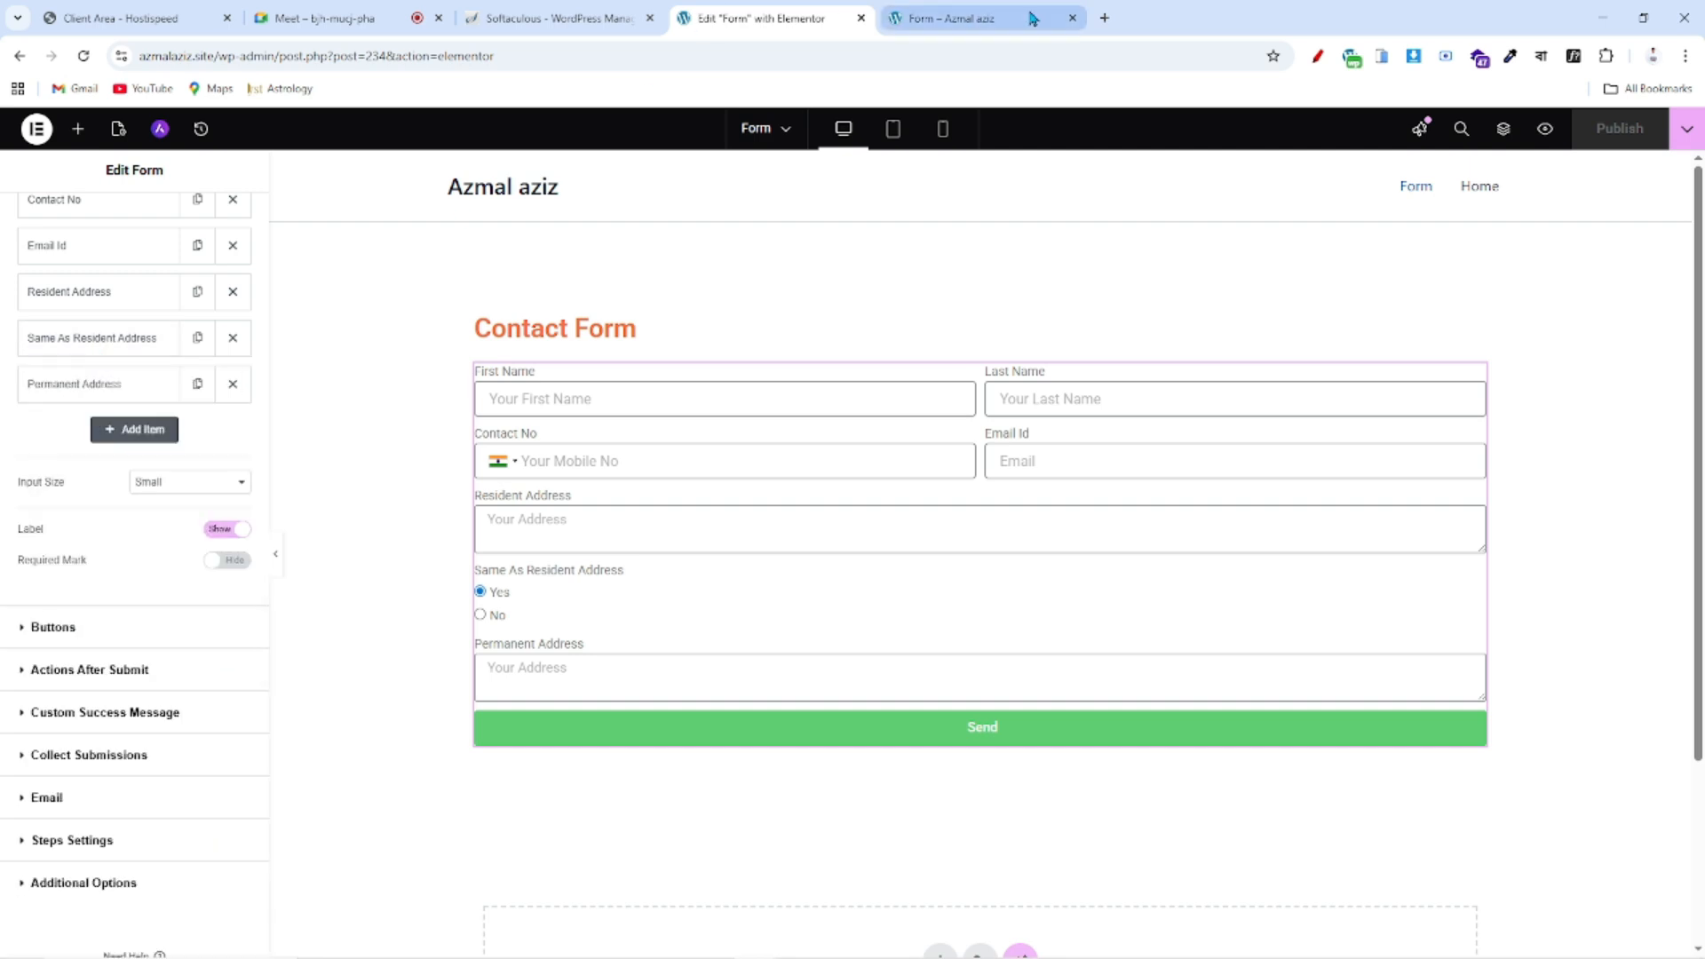
click(82, 56)
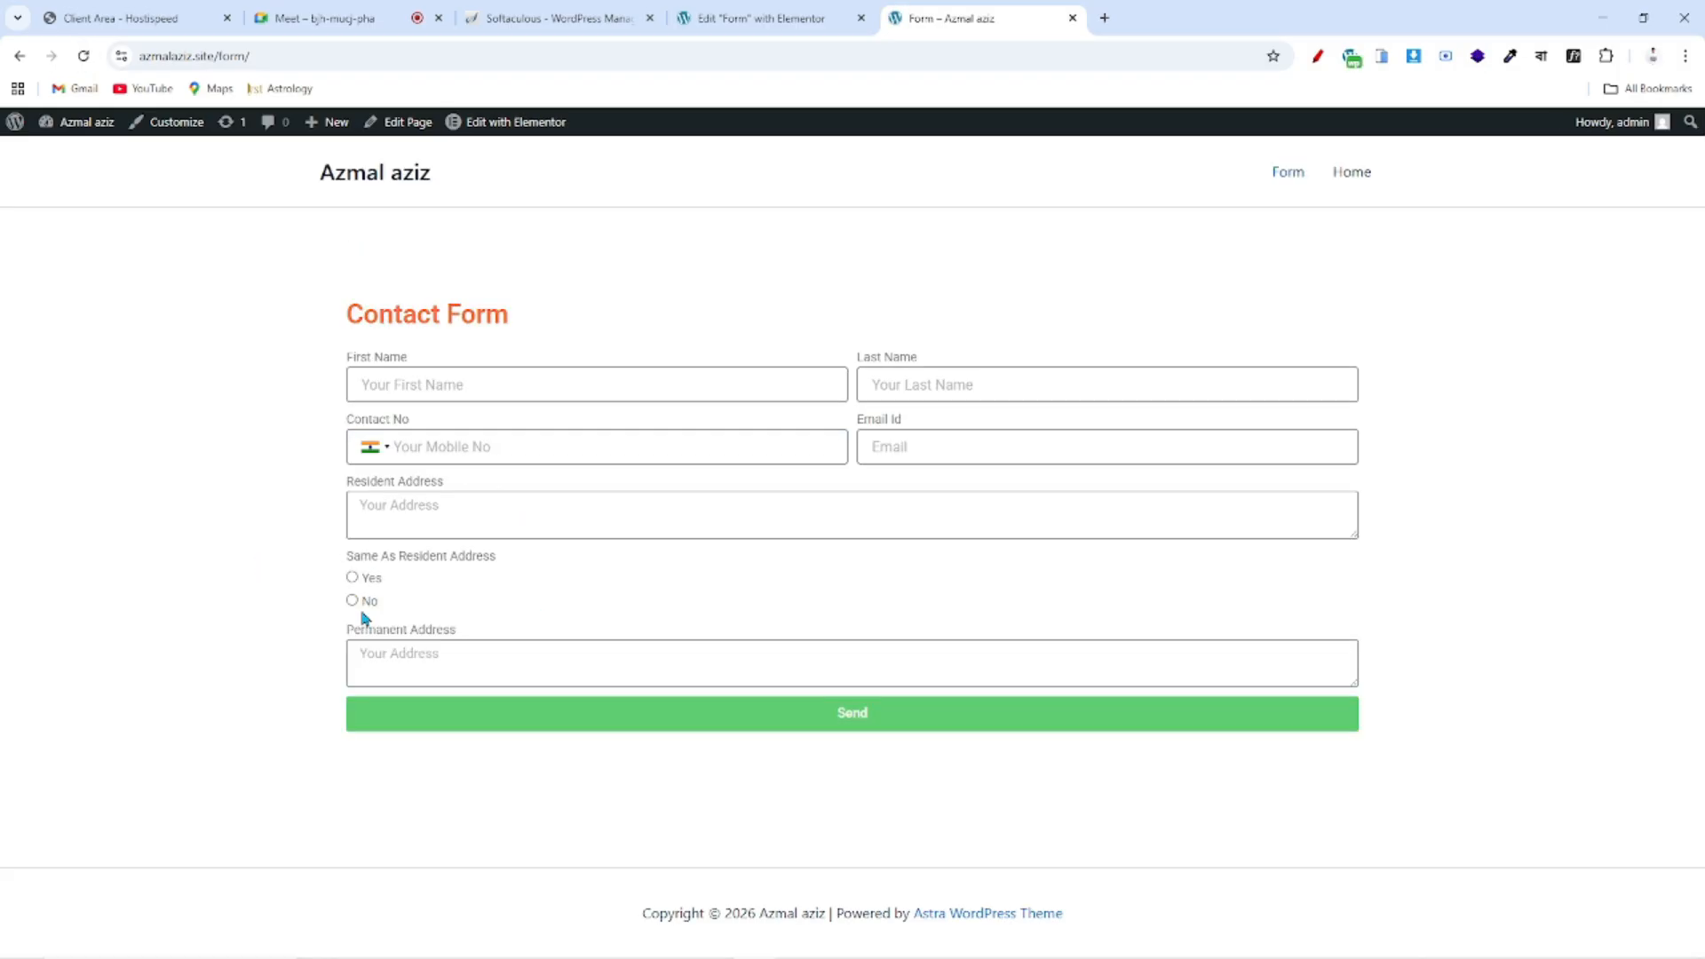
click(353, 579)
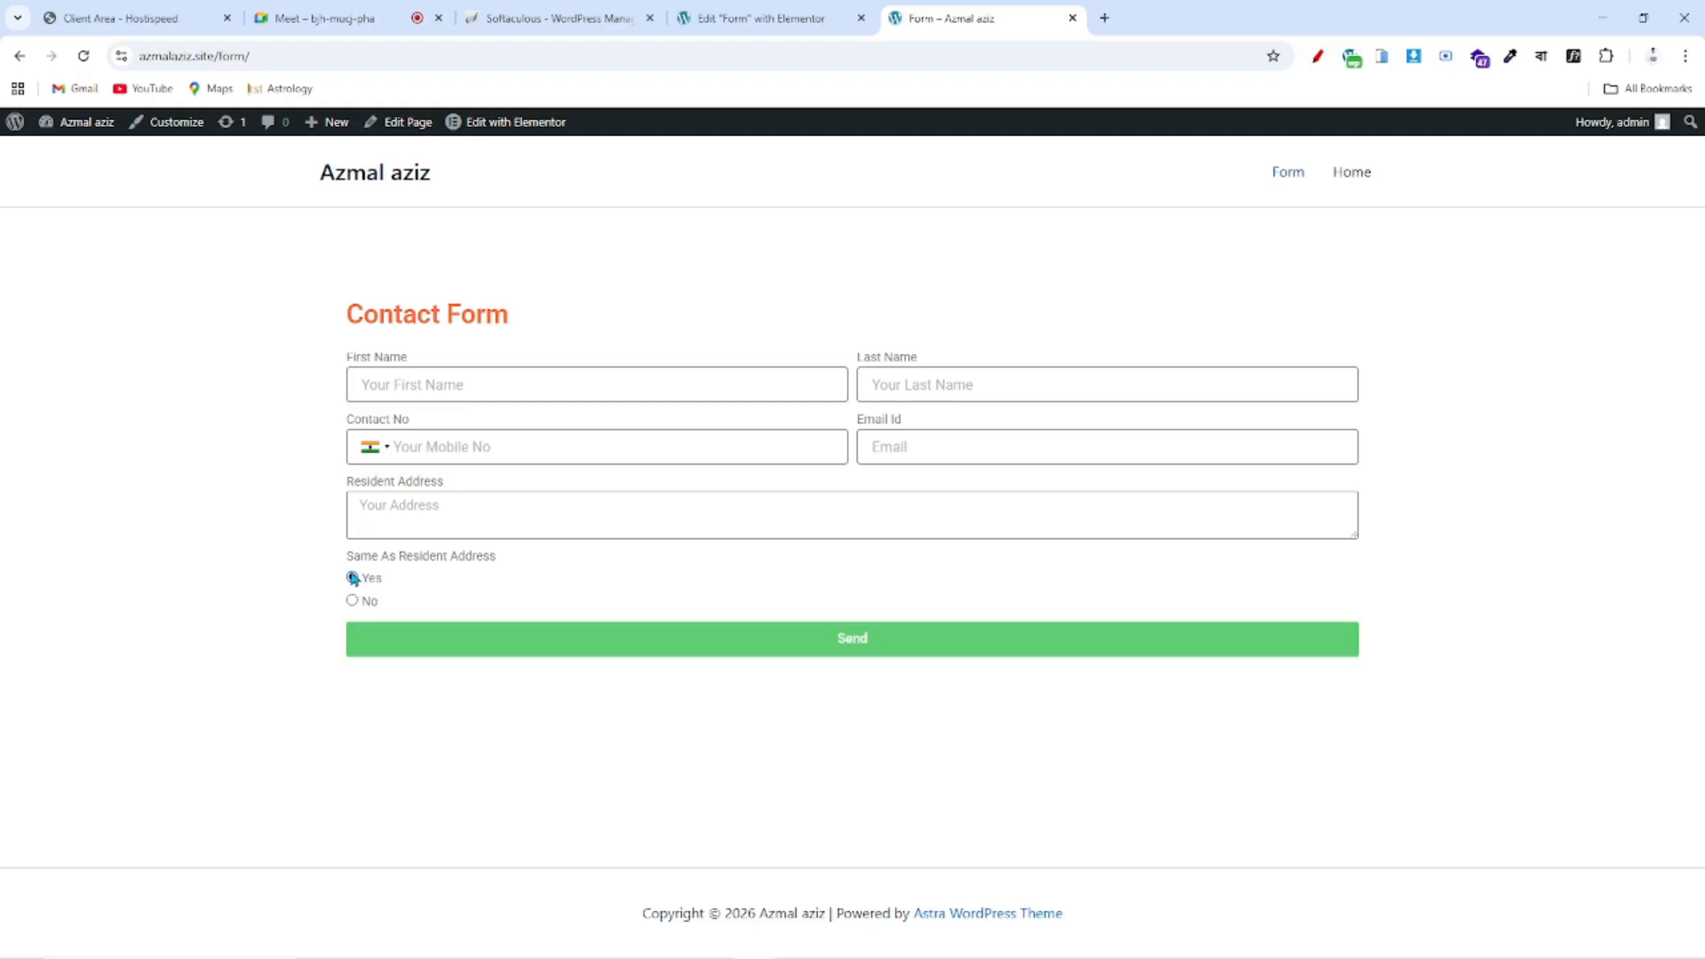
click(352, 600)
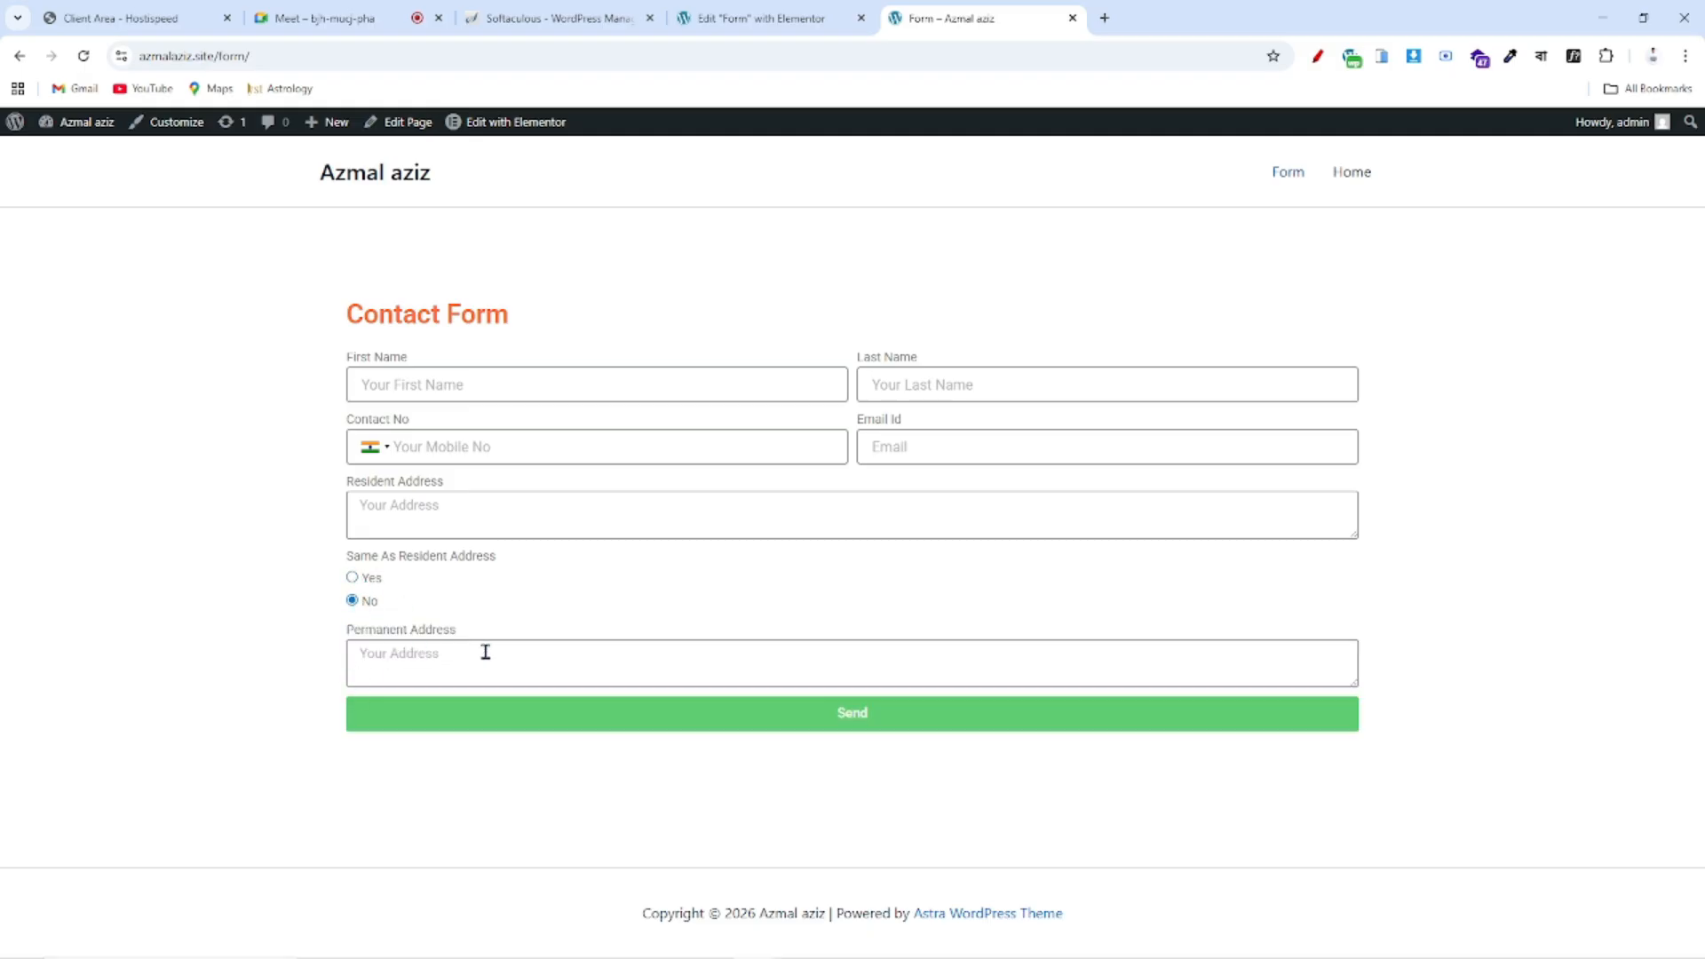
click(353, 579)
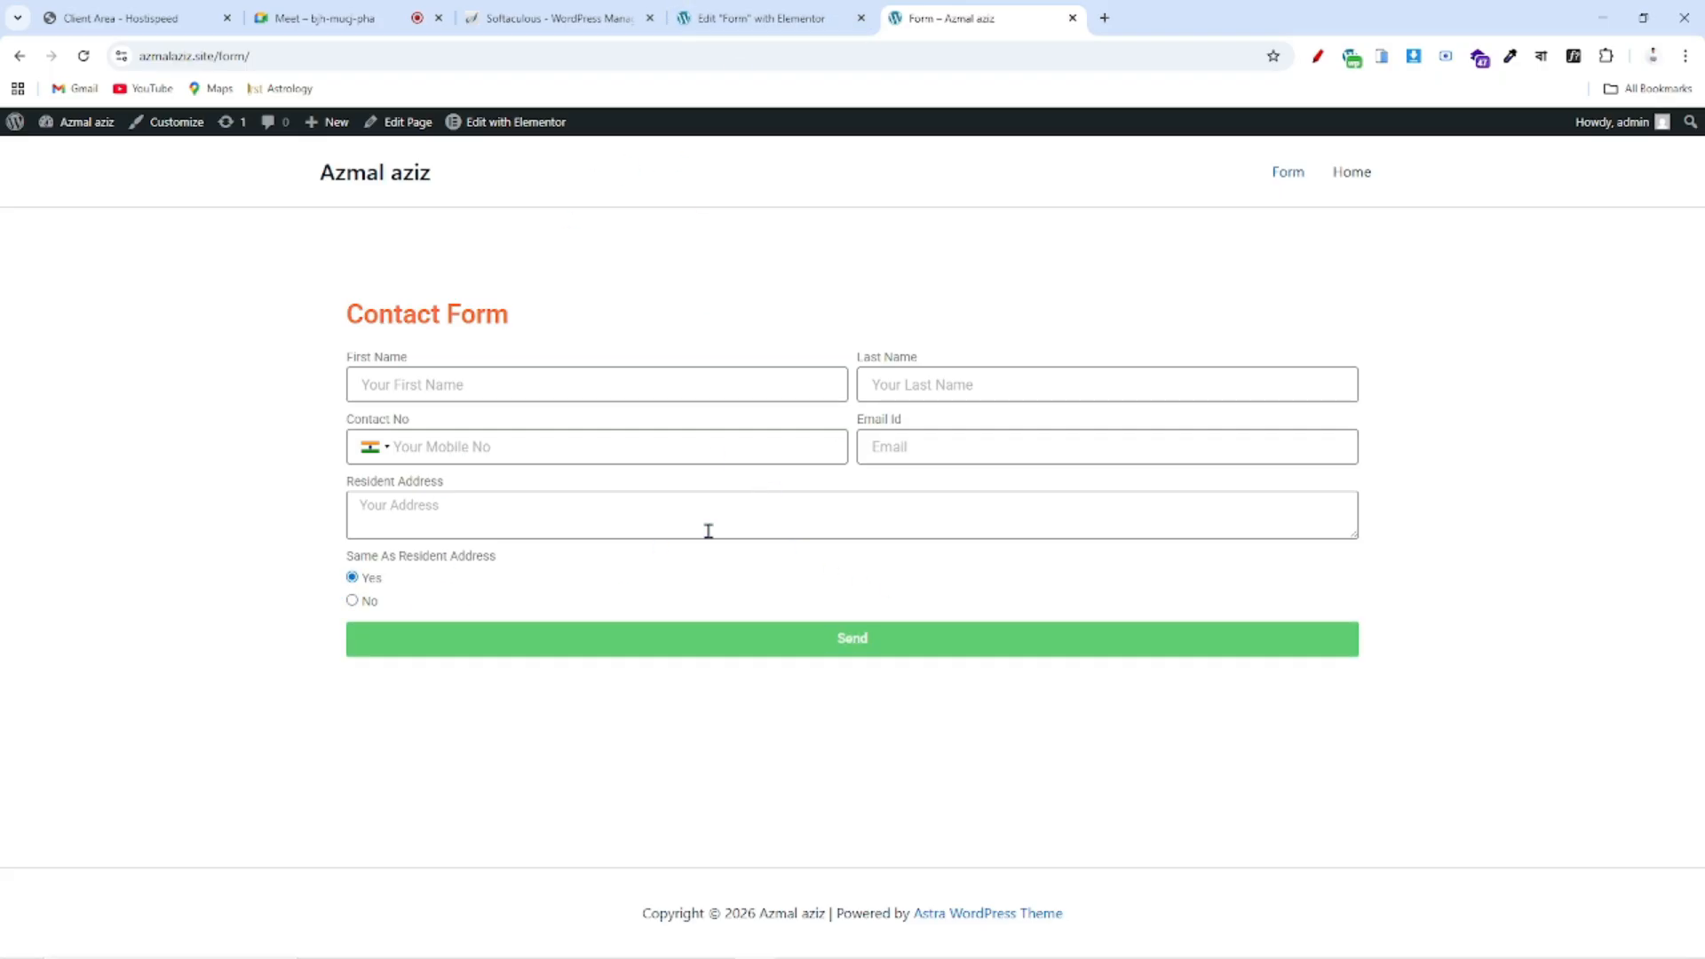
click(743, 18)
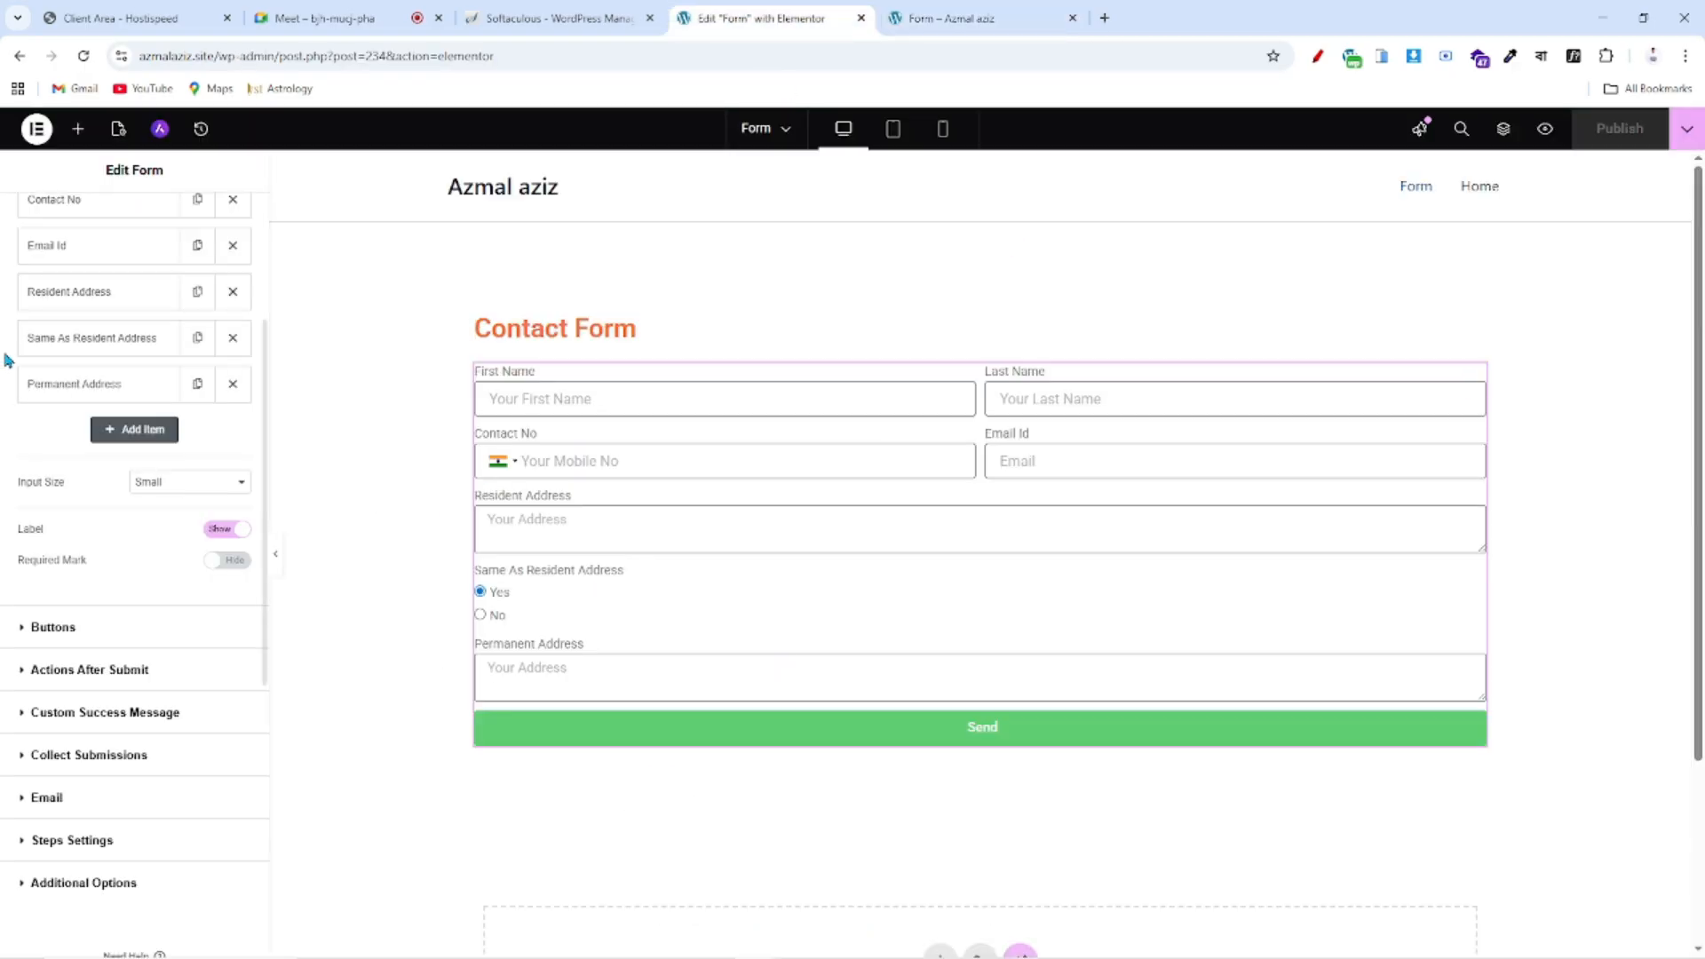
- Add a new form field below Permanent Address and set its type to Checkbox
click(63, 386)
click(78, 391)
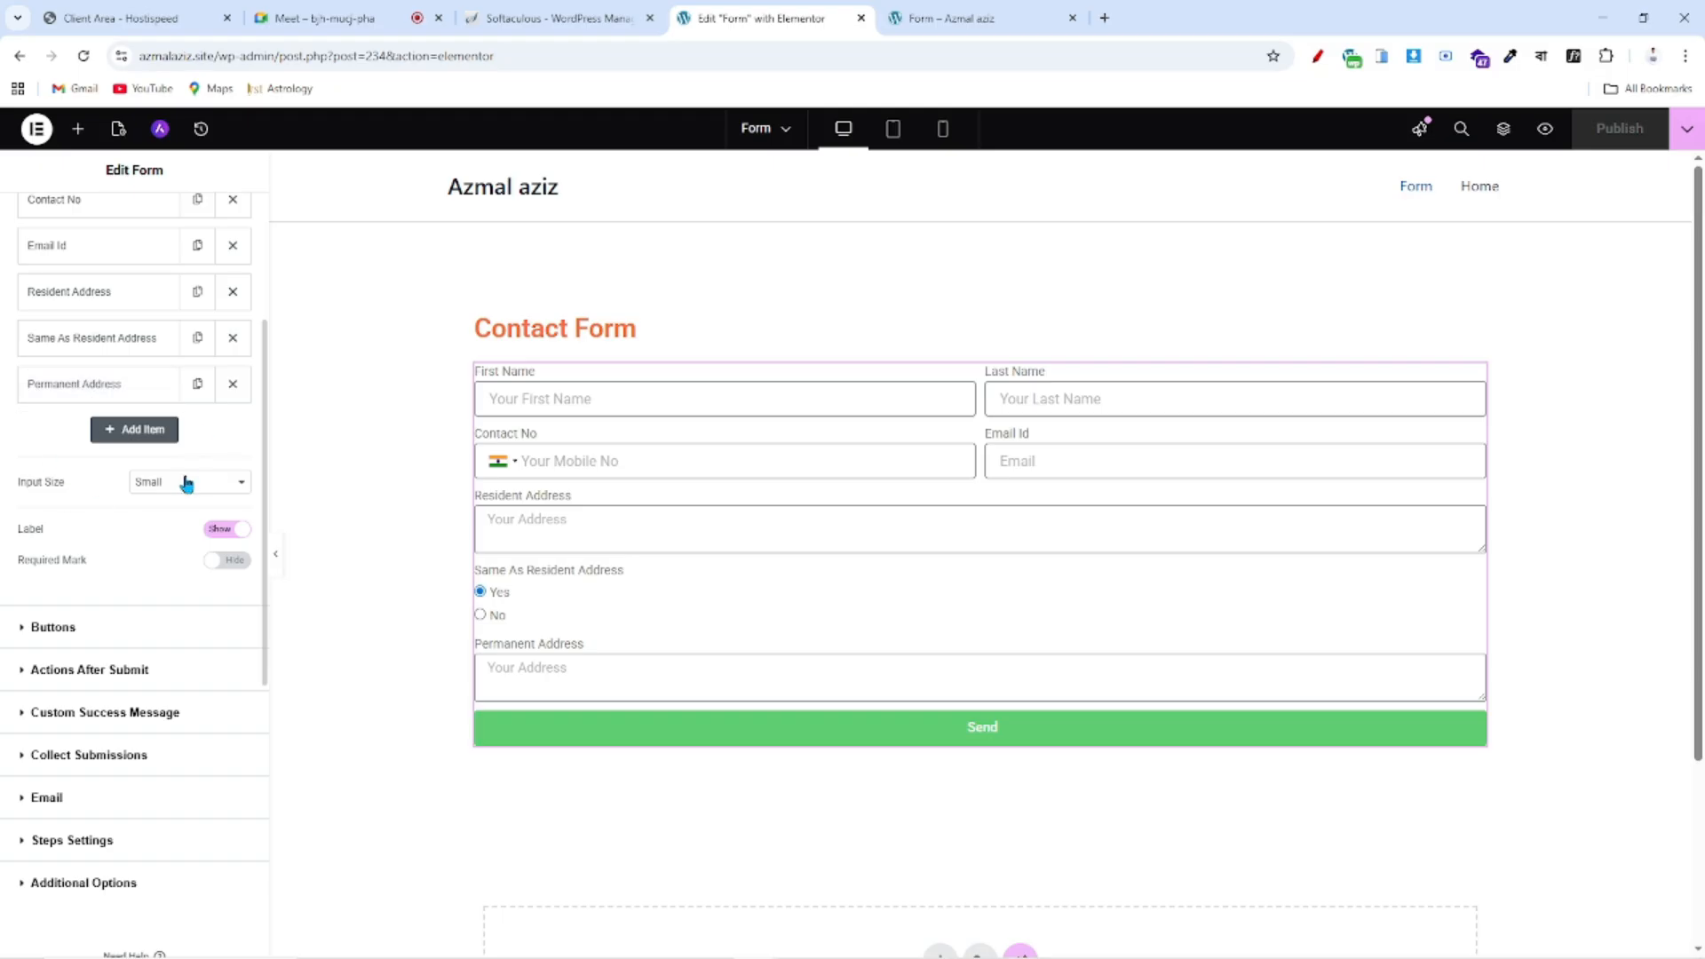
click(138, 430)
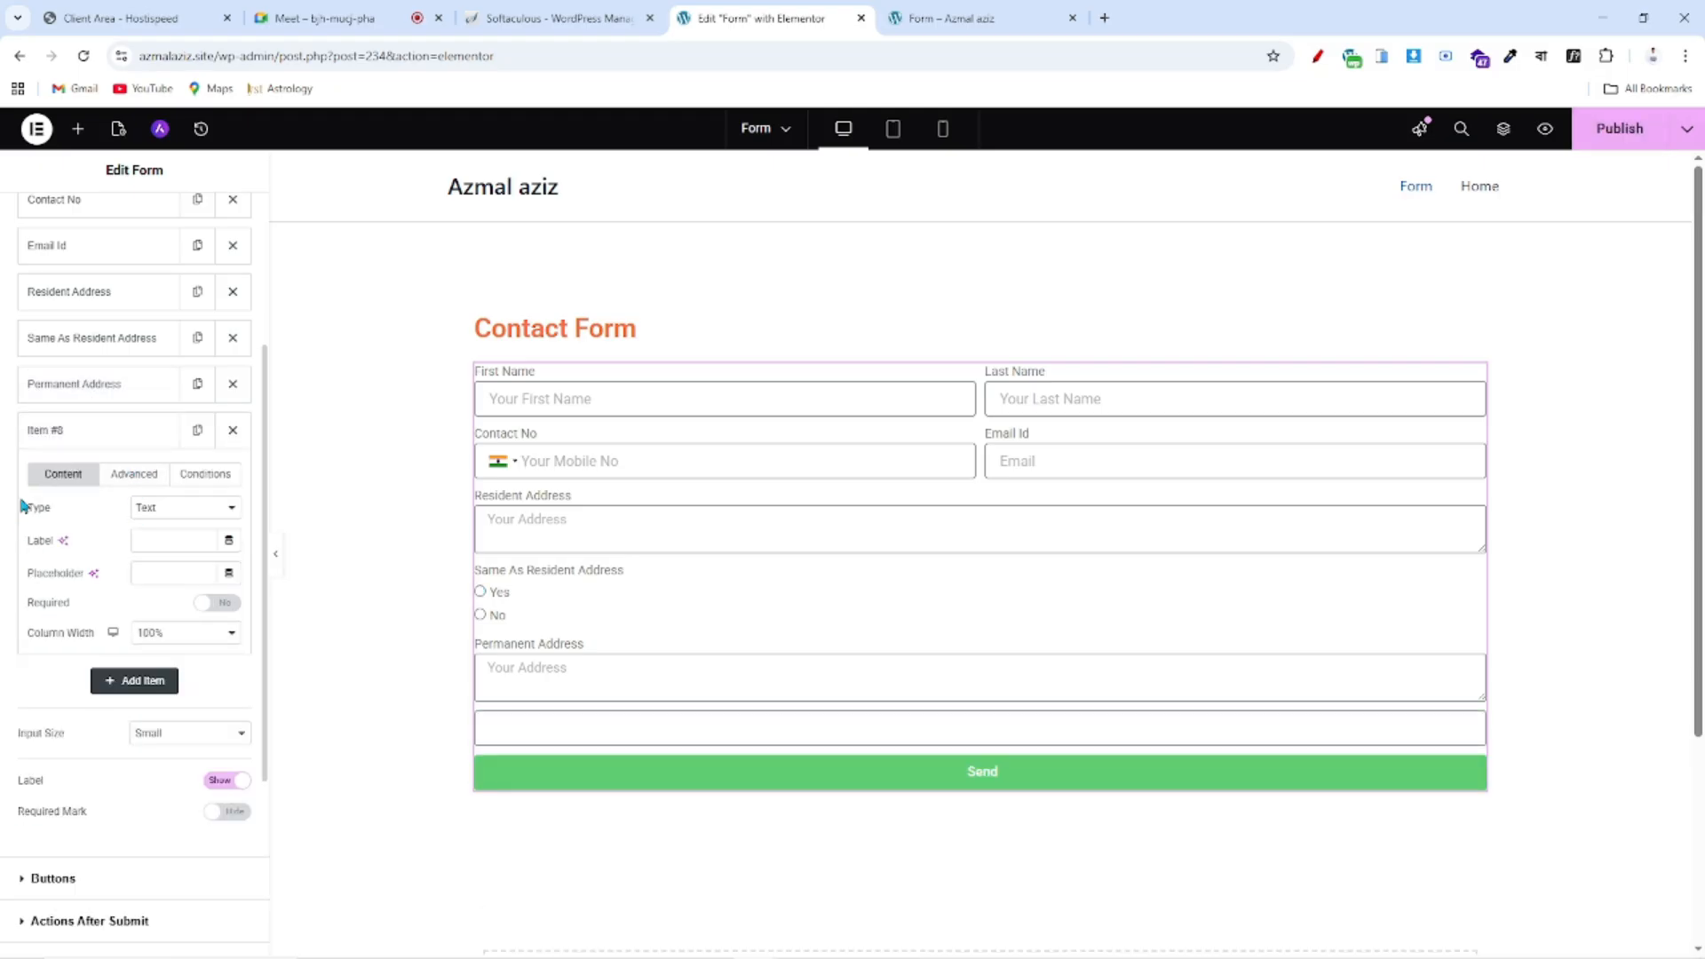
click(73, 434)
click(74, 435)
click(153, 516)
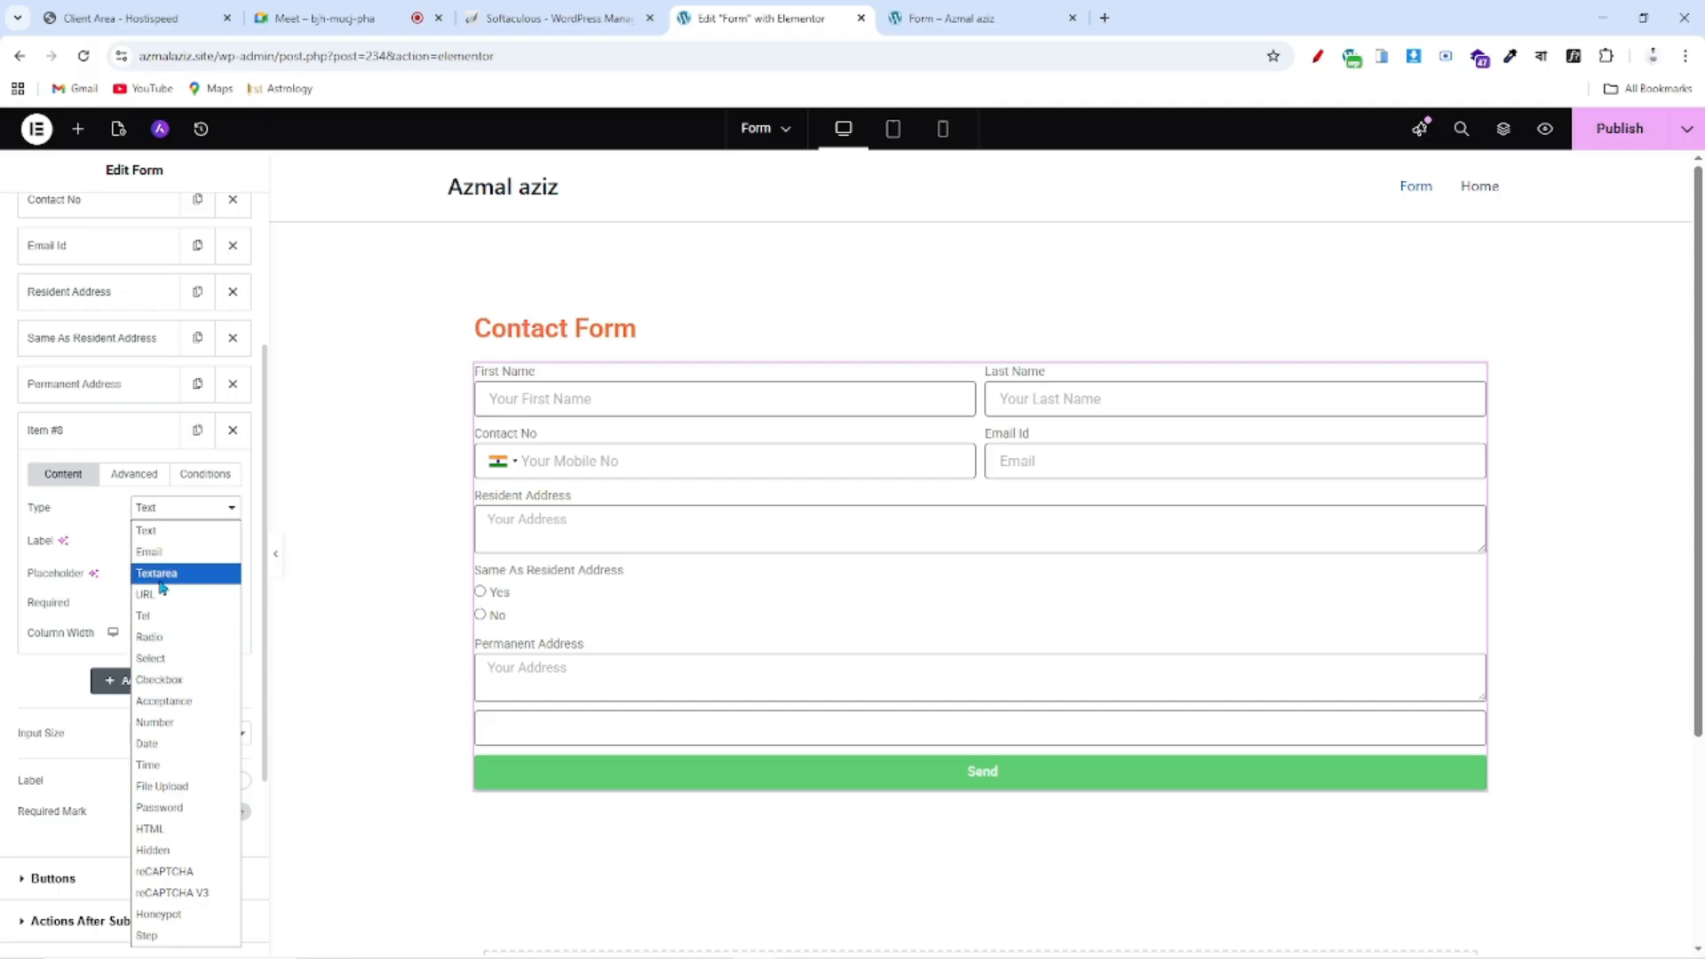
click(165, 682)
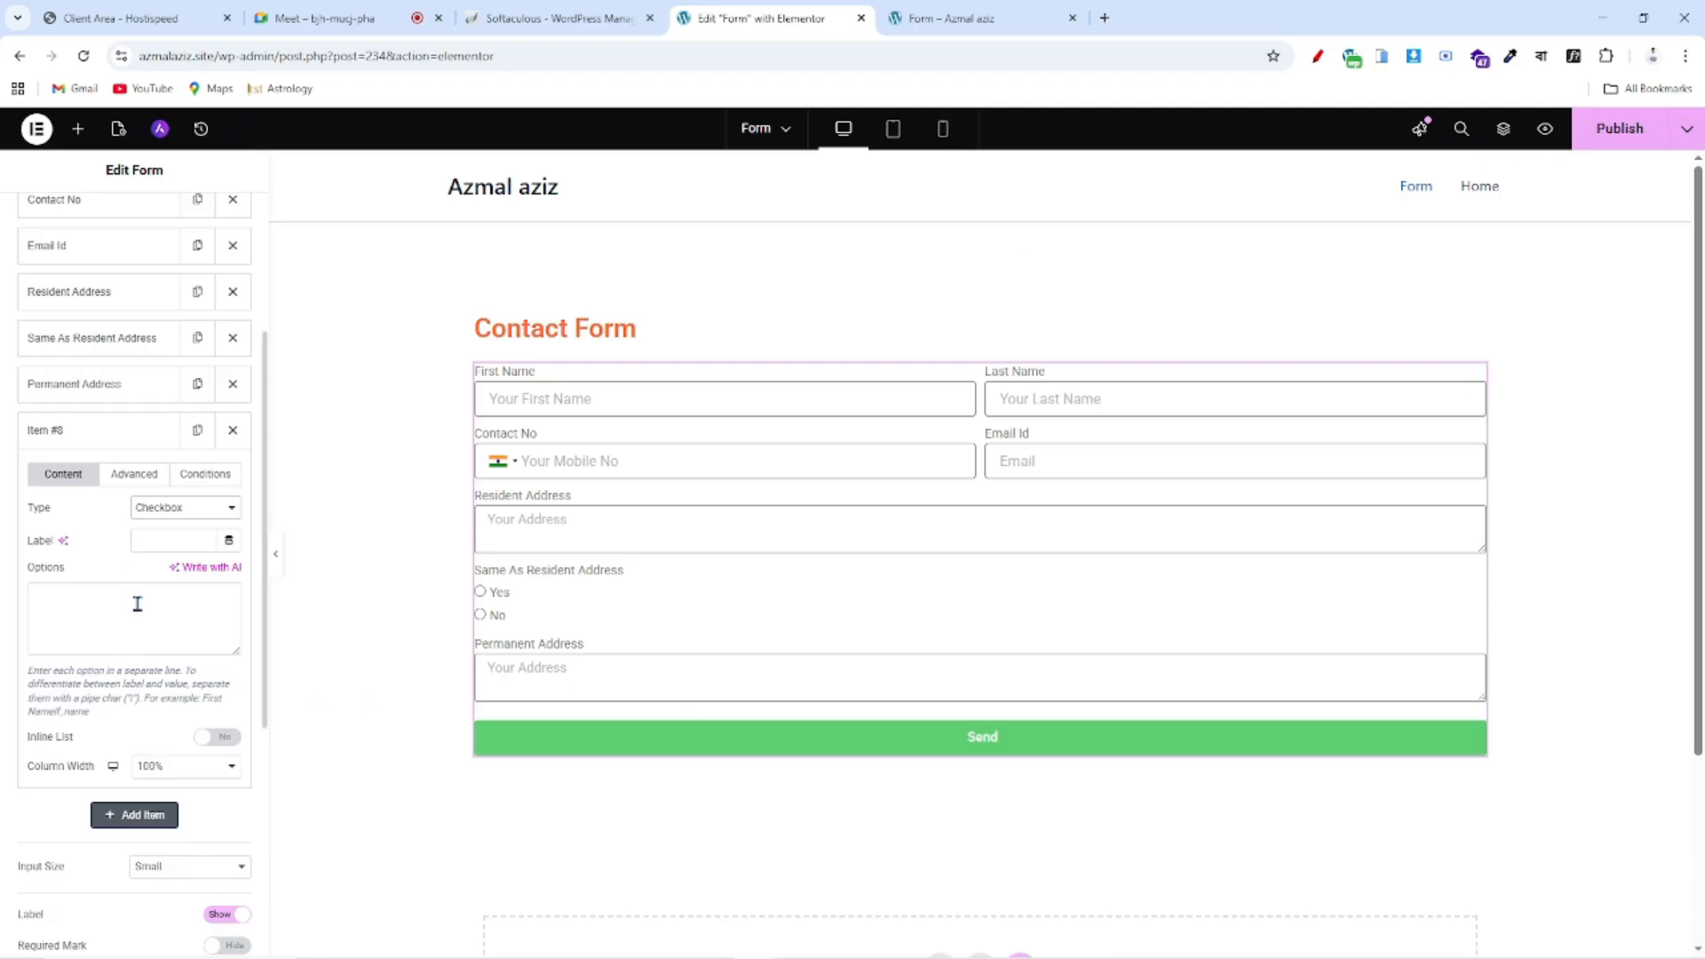
- Label the checkbox field Work Exprience and give it the options Yes and No
click(164, 542)
text(W)
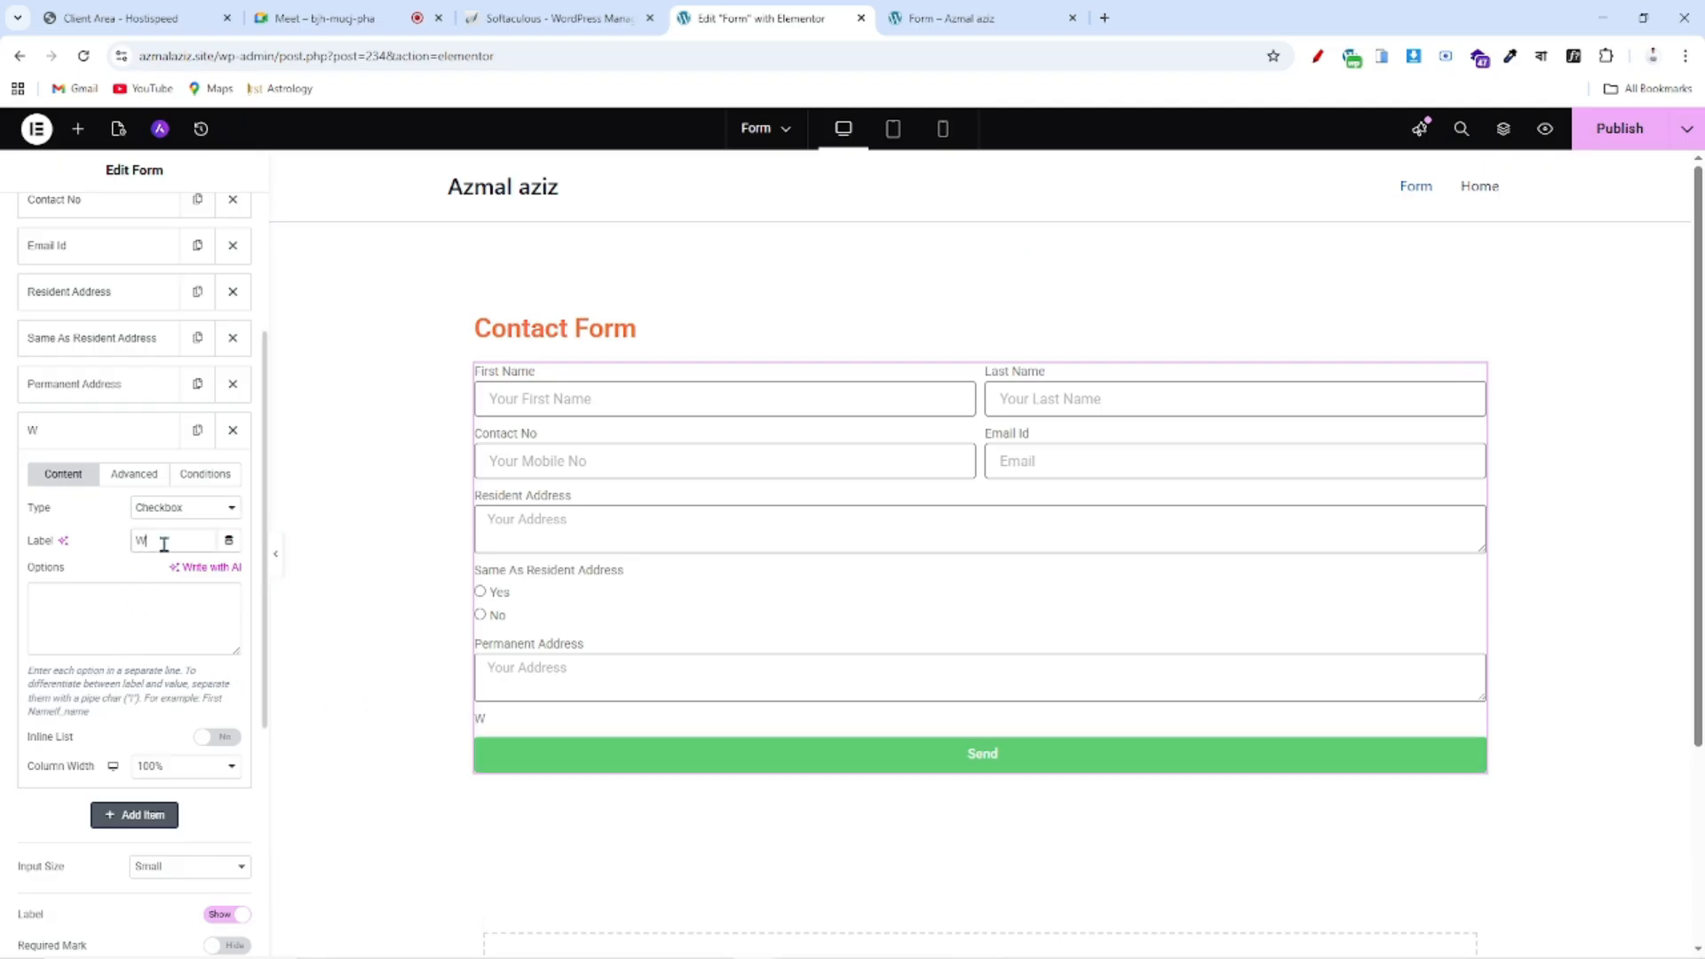
text(ork E)
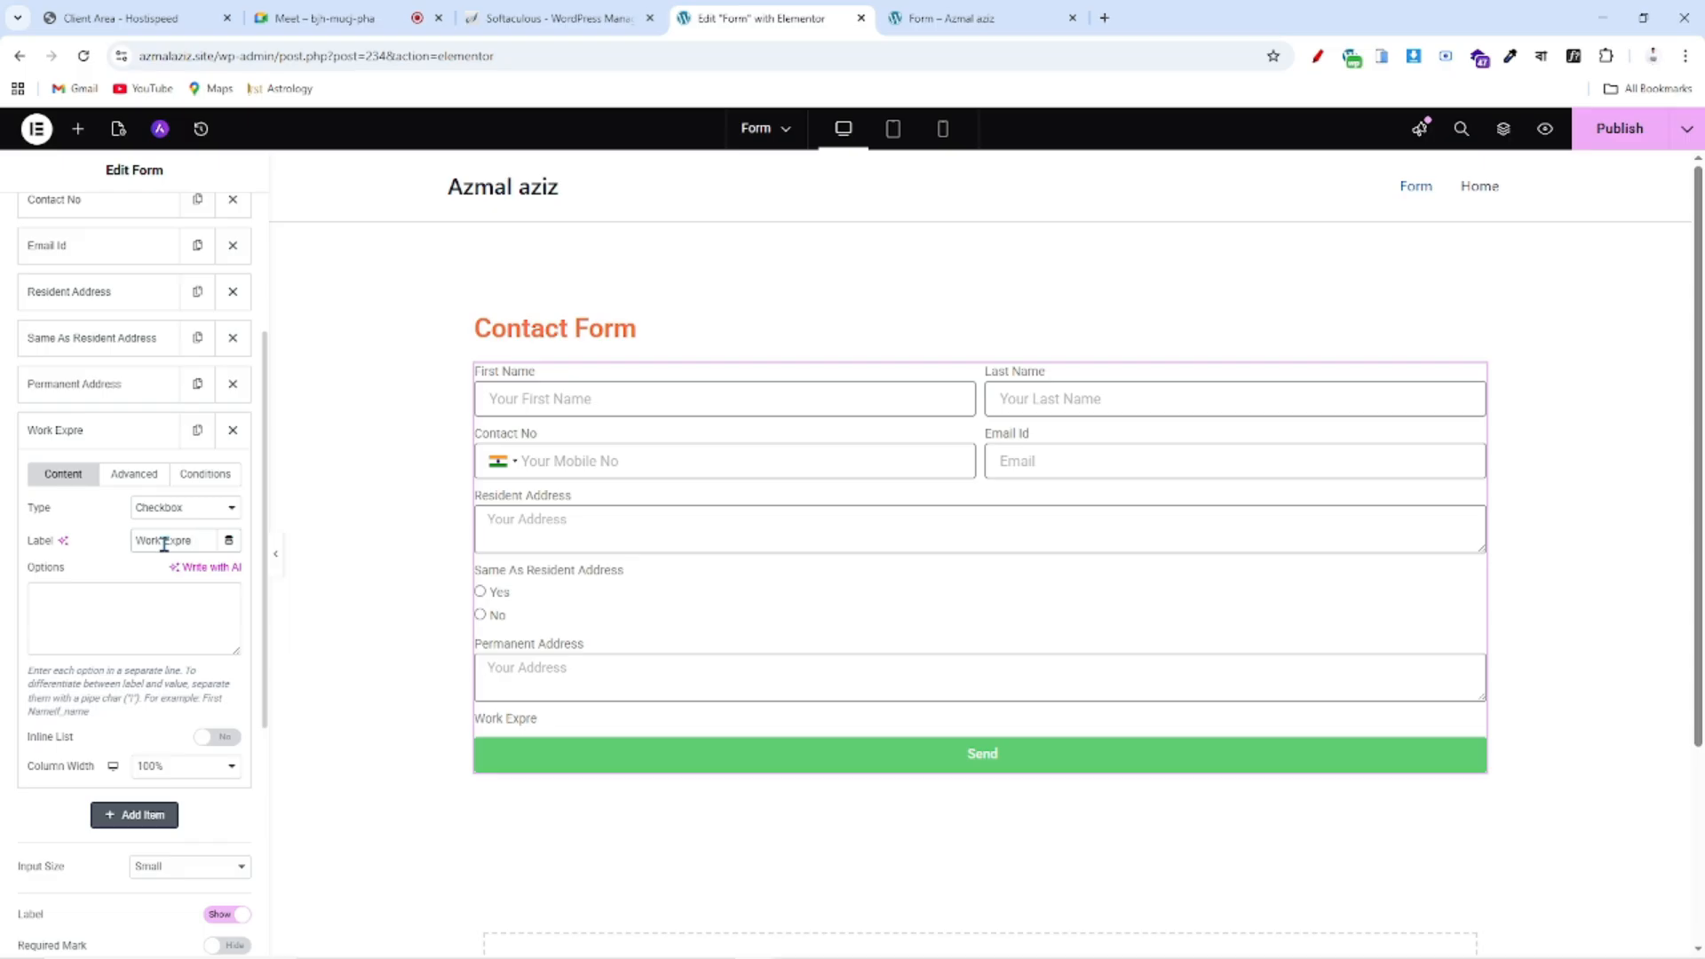
text(xprience)
click(72, 613)
text(Yes)
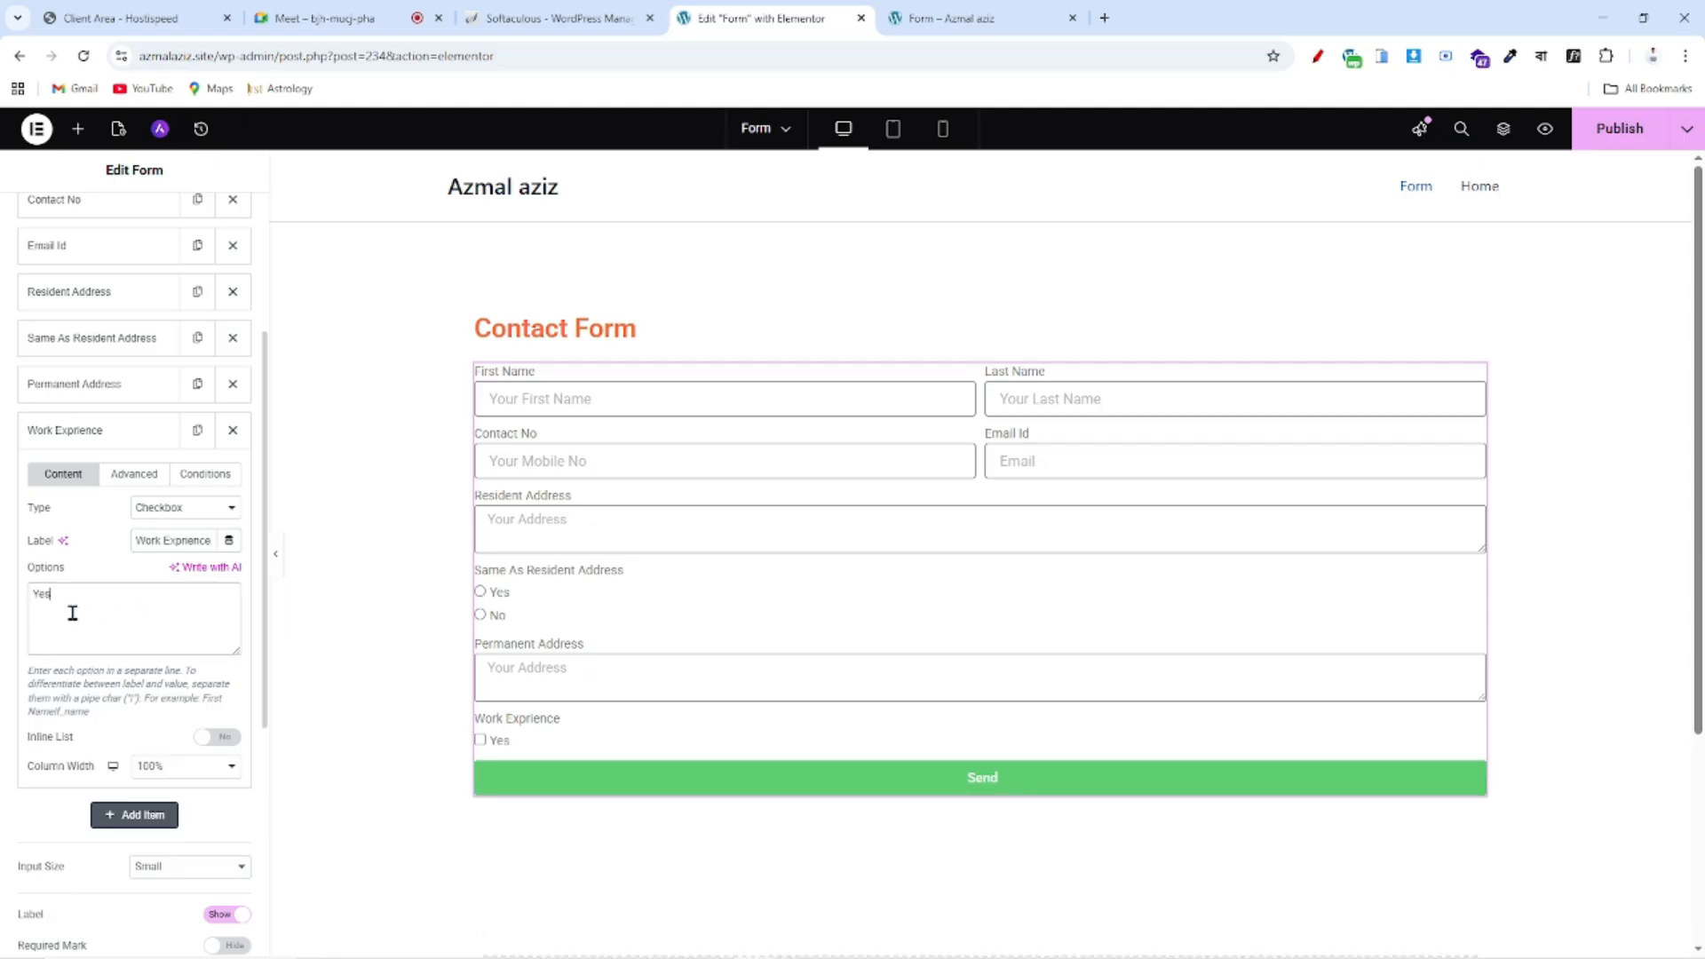
key(Return)
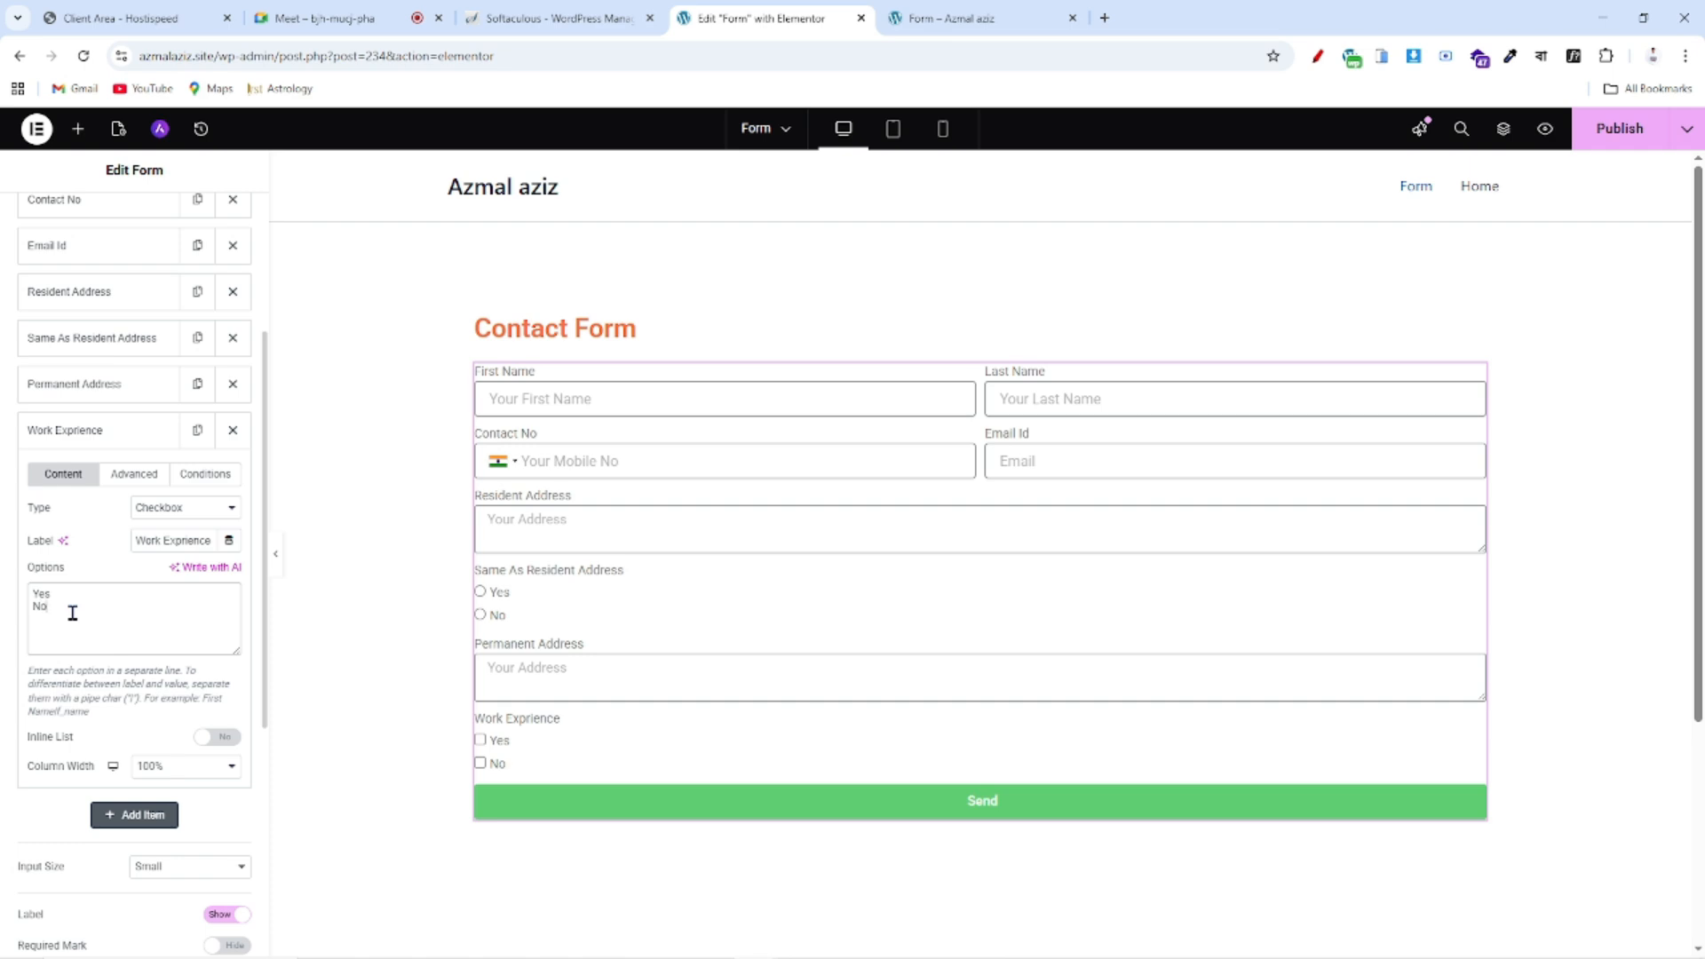
click(107, 441)
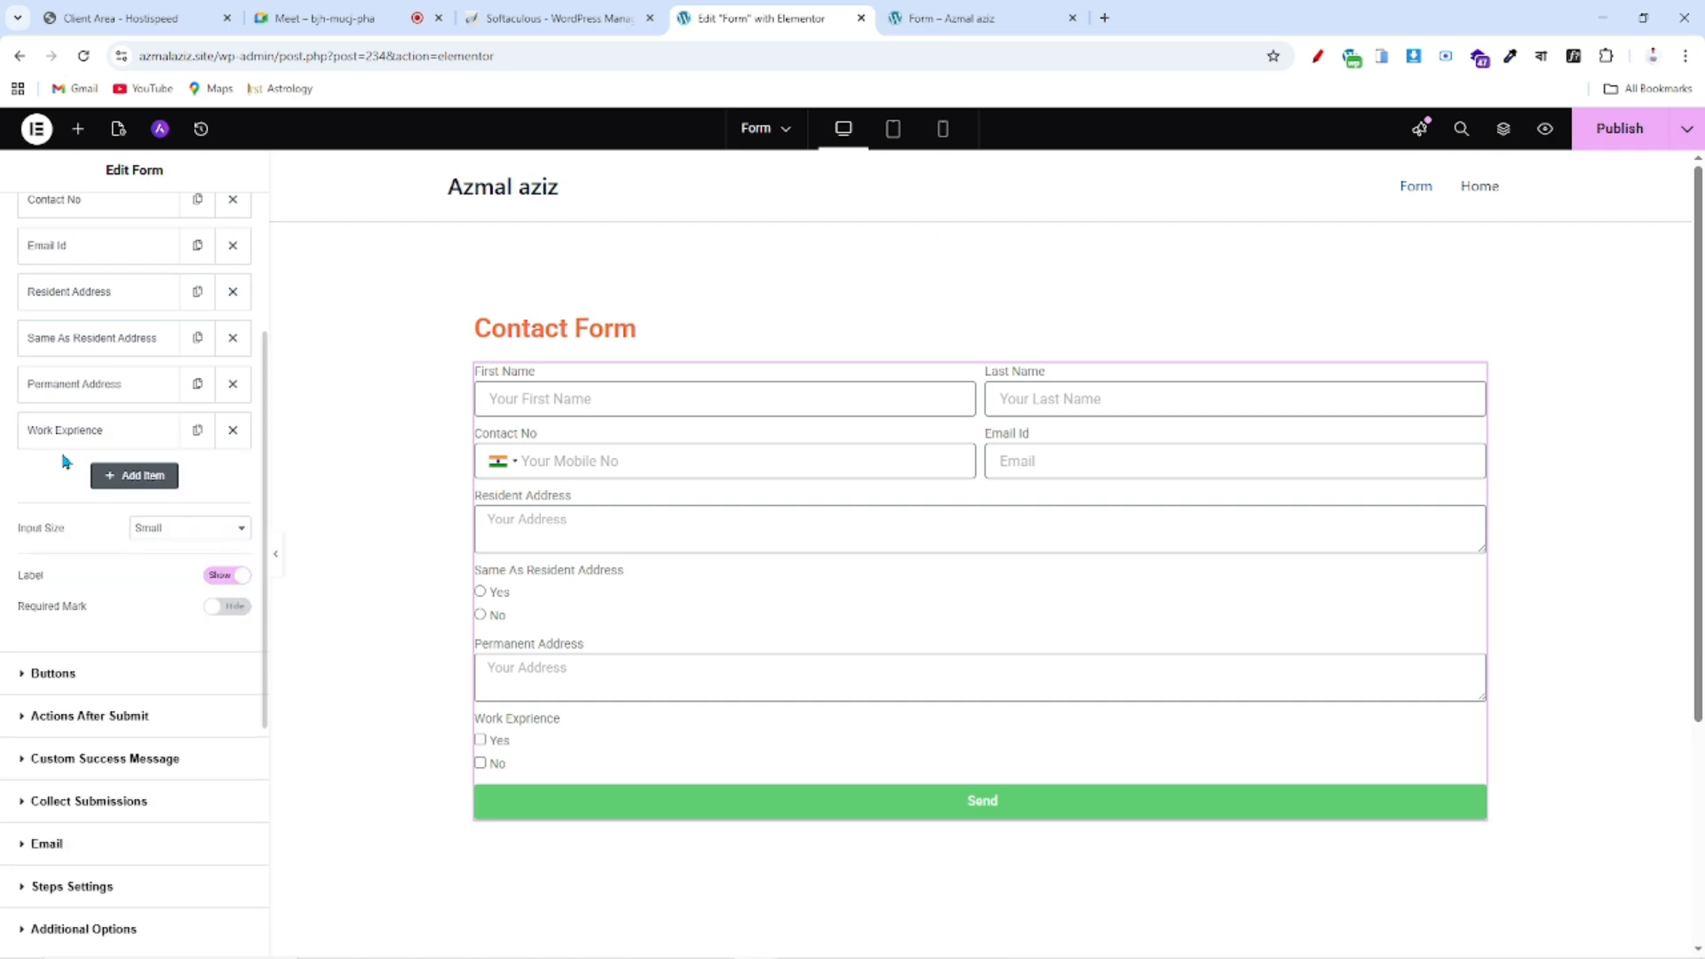
- Add a form field below Work Exprience, label it Years Of Exprience and set its type to Number
click(139, 480)
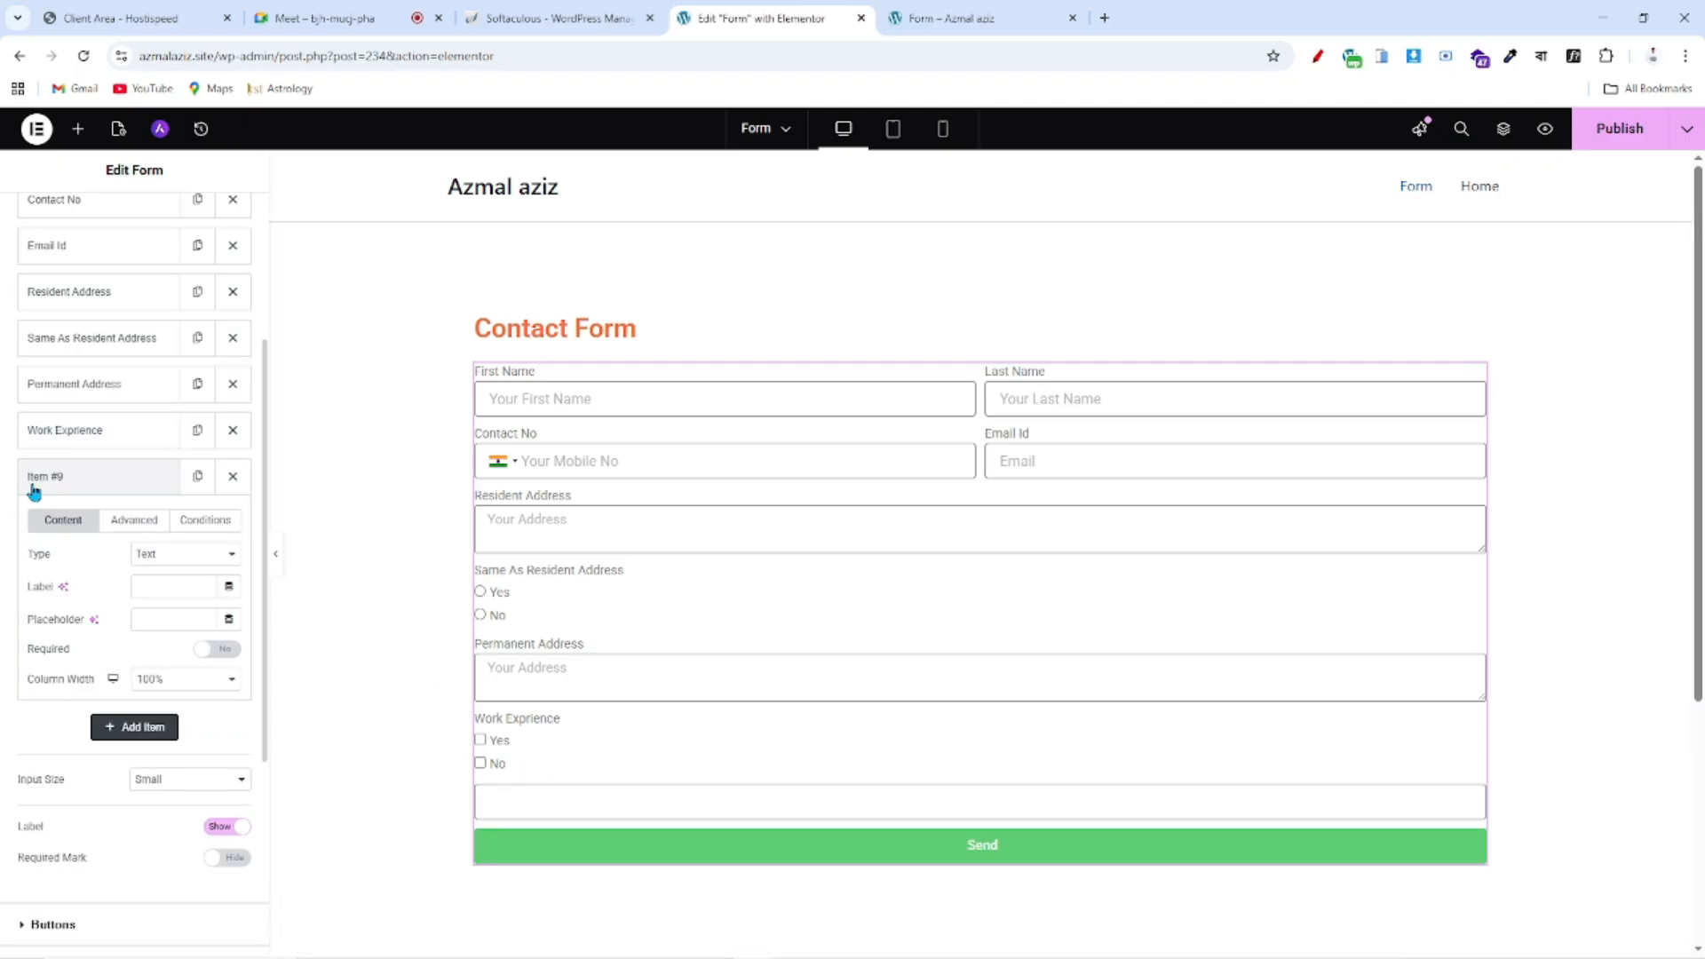
click(160, 591)
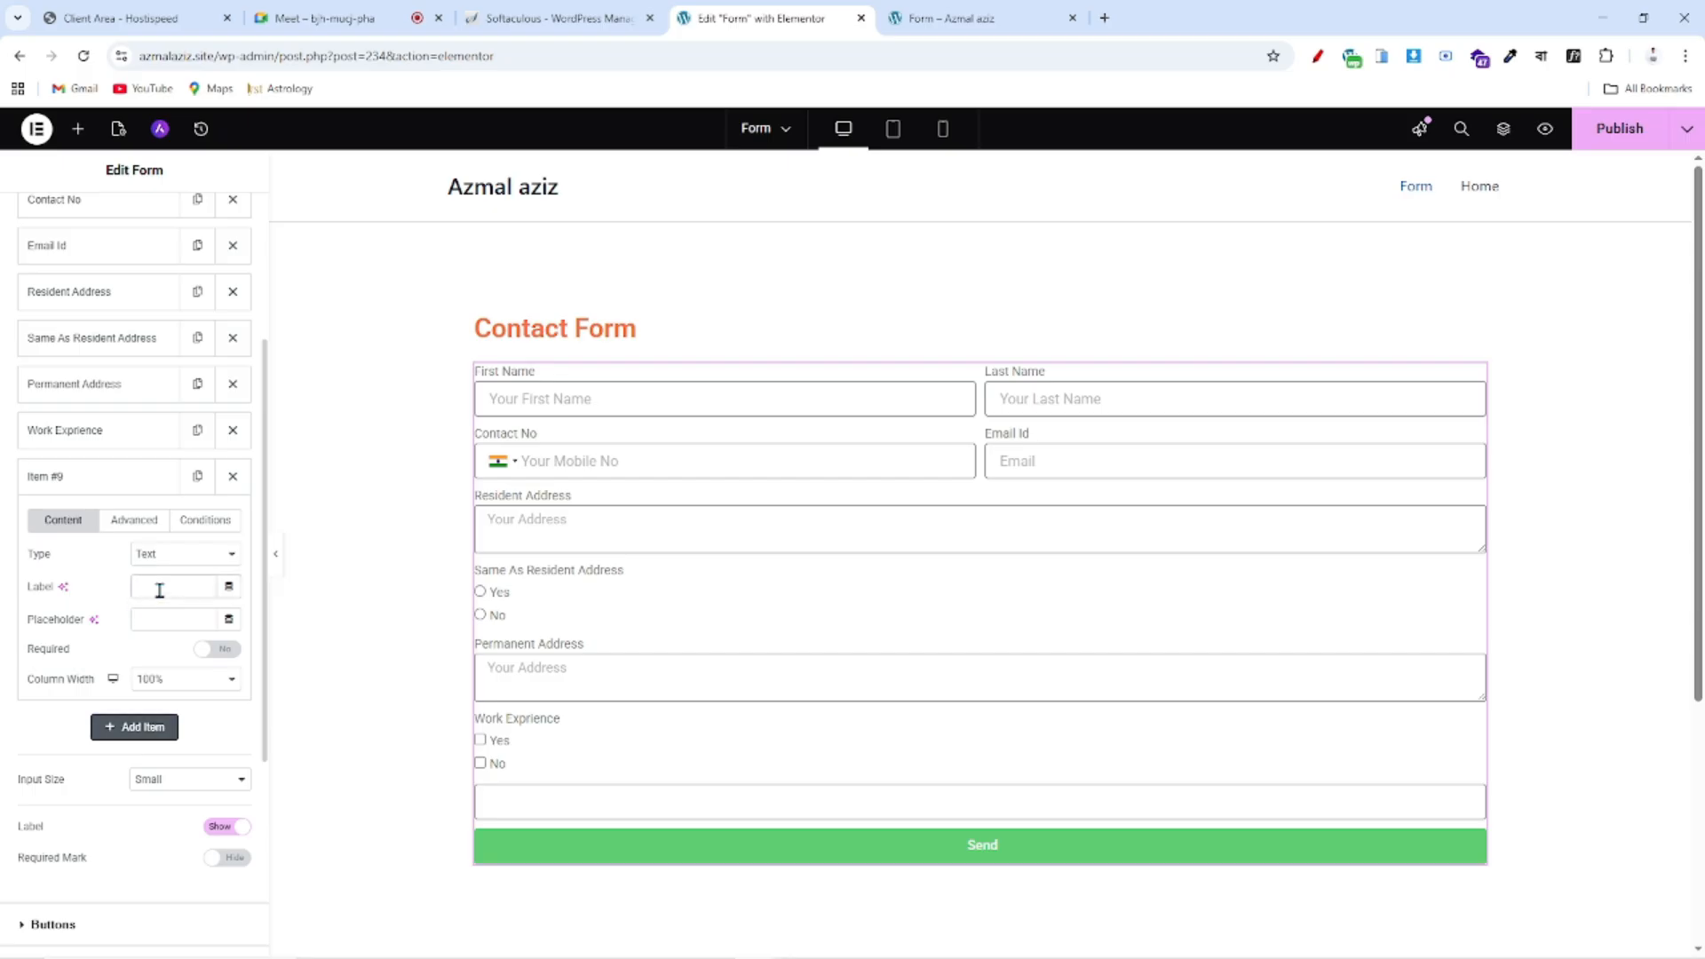
text(Years Of)
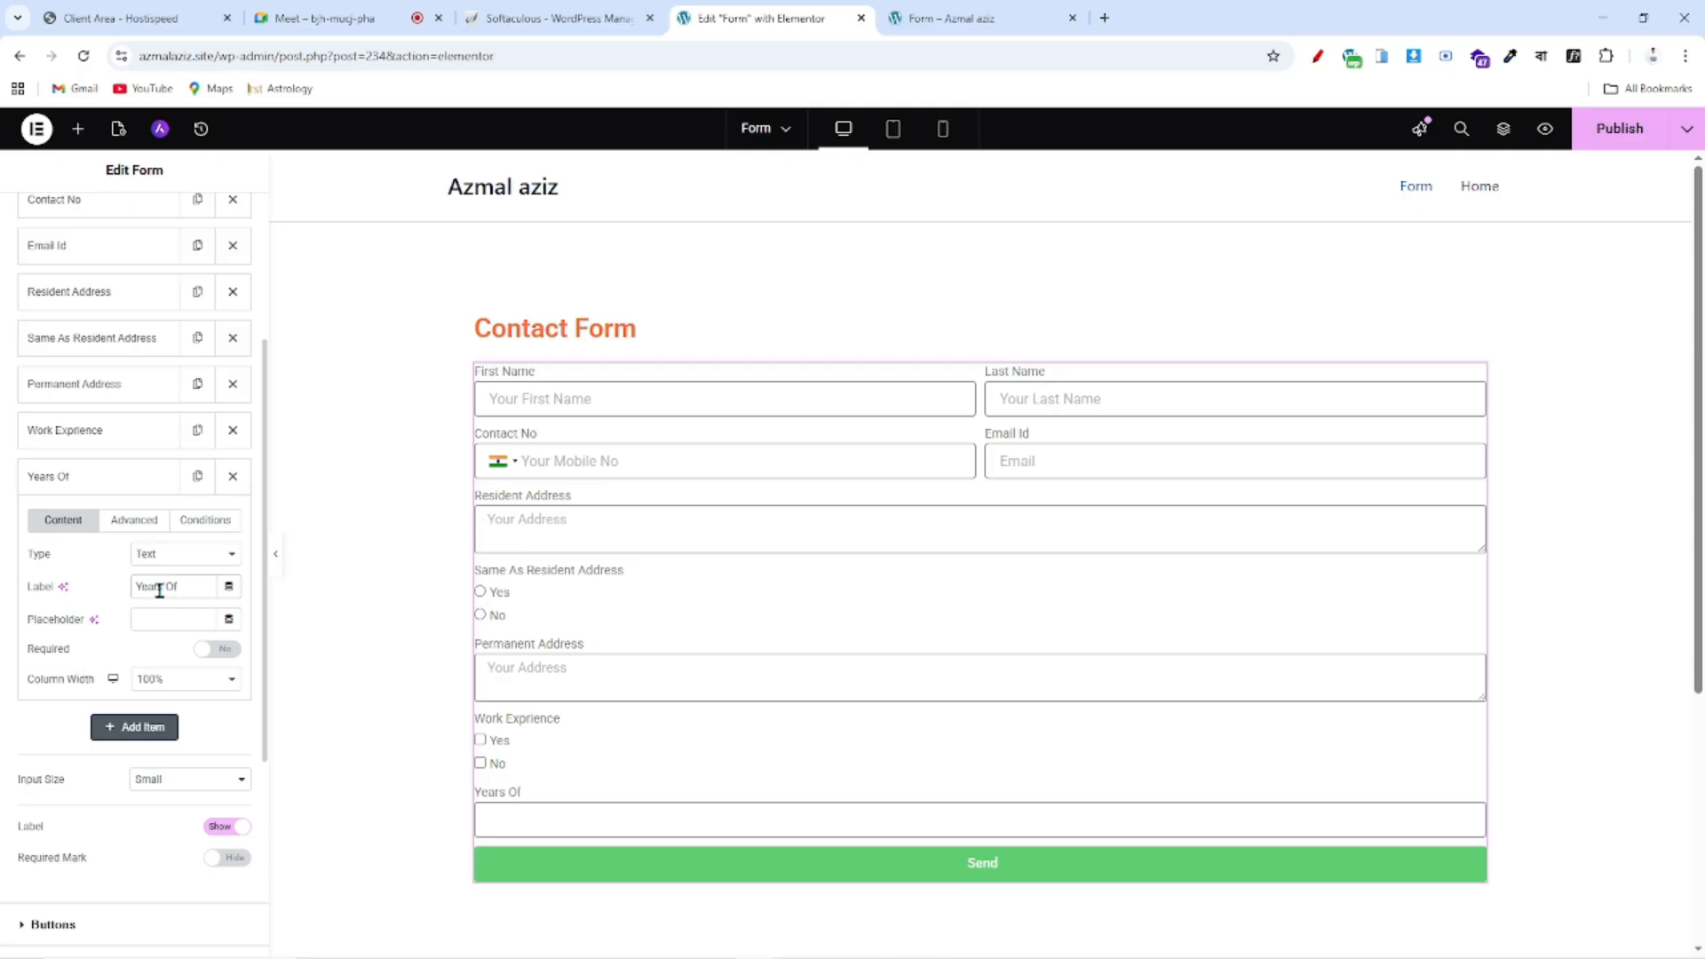
text(Exprience)
click(177, 553)
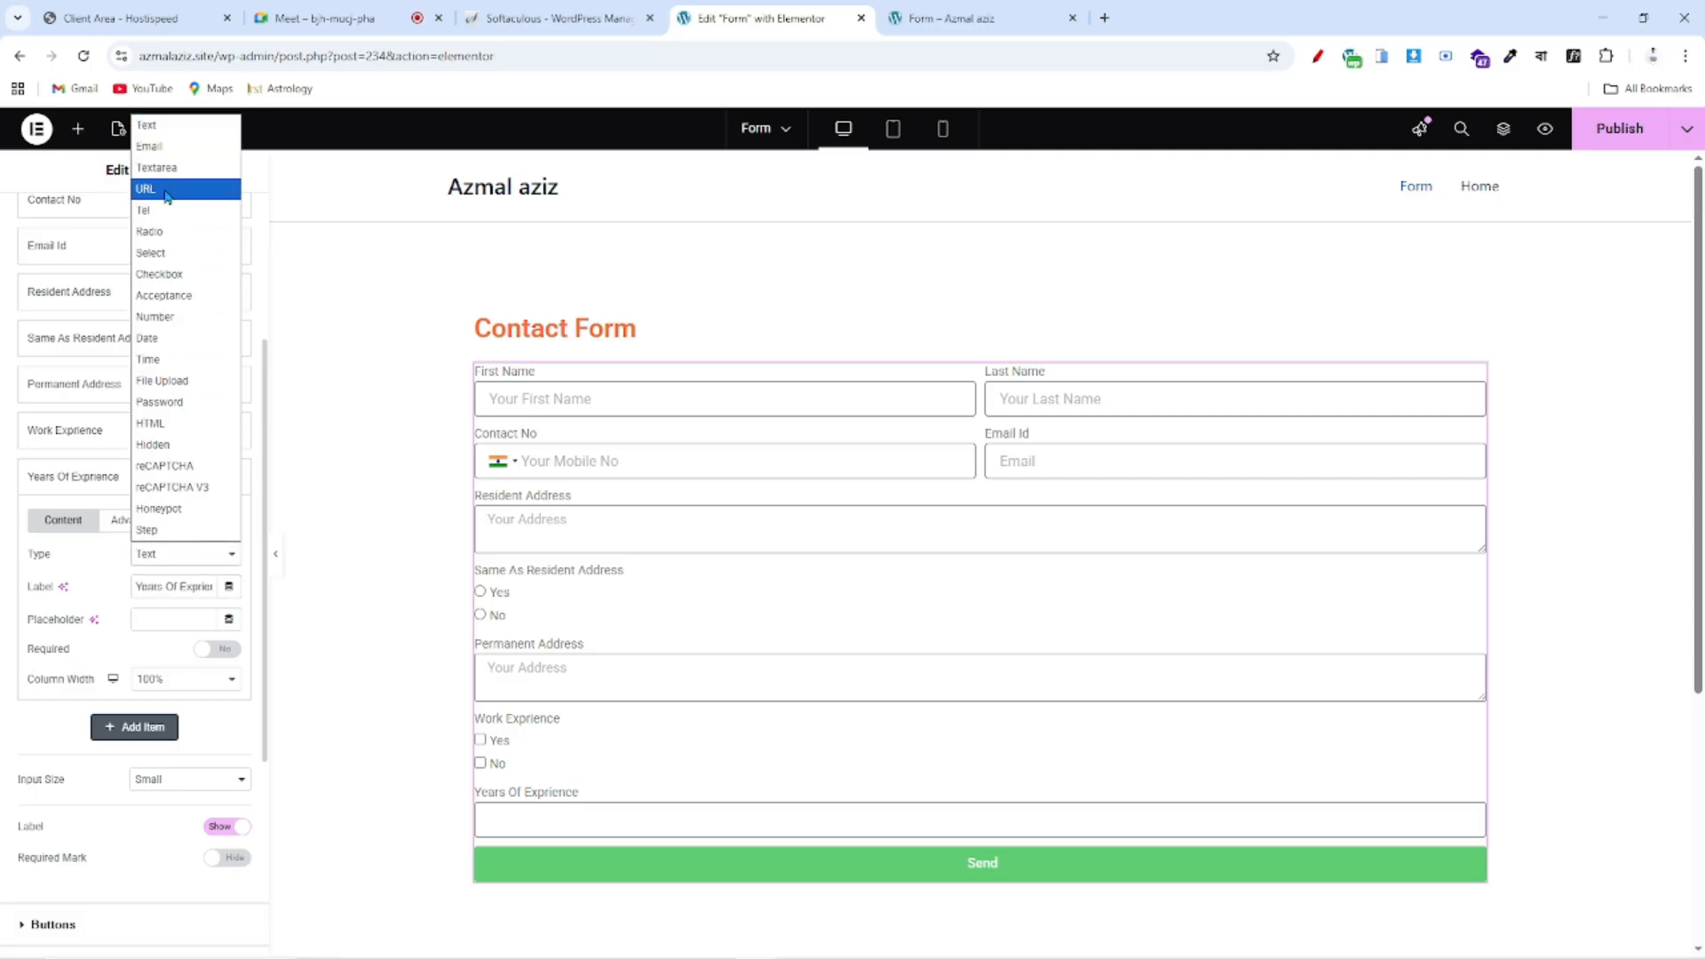
click(164, 319)
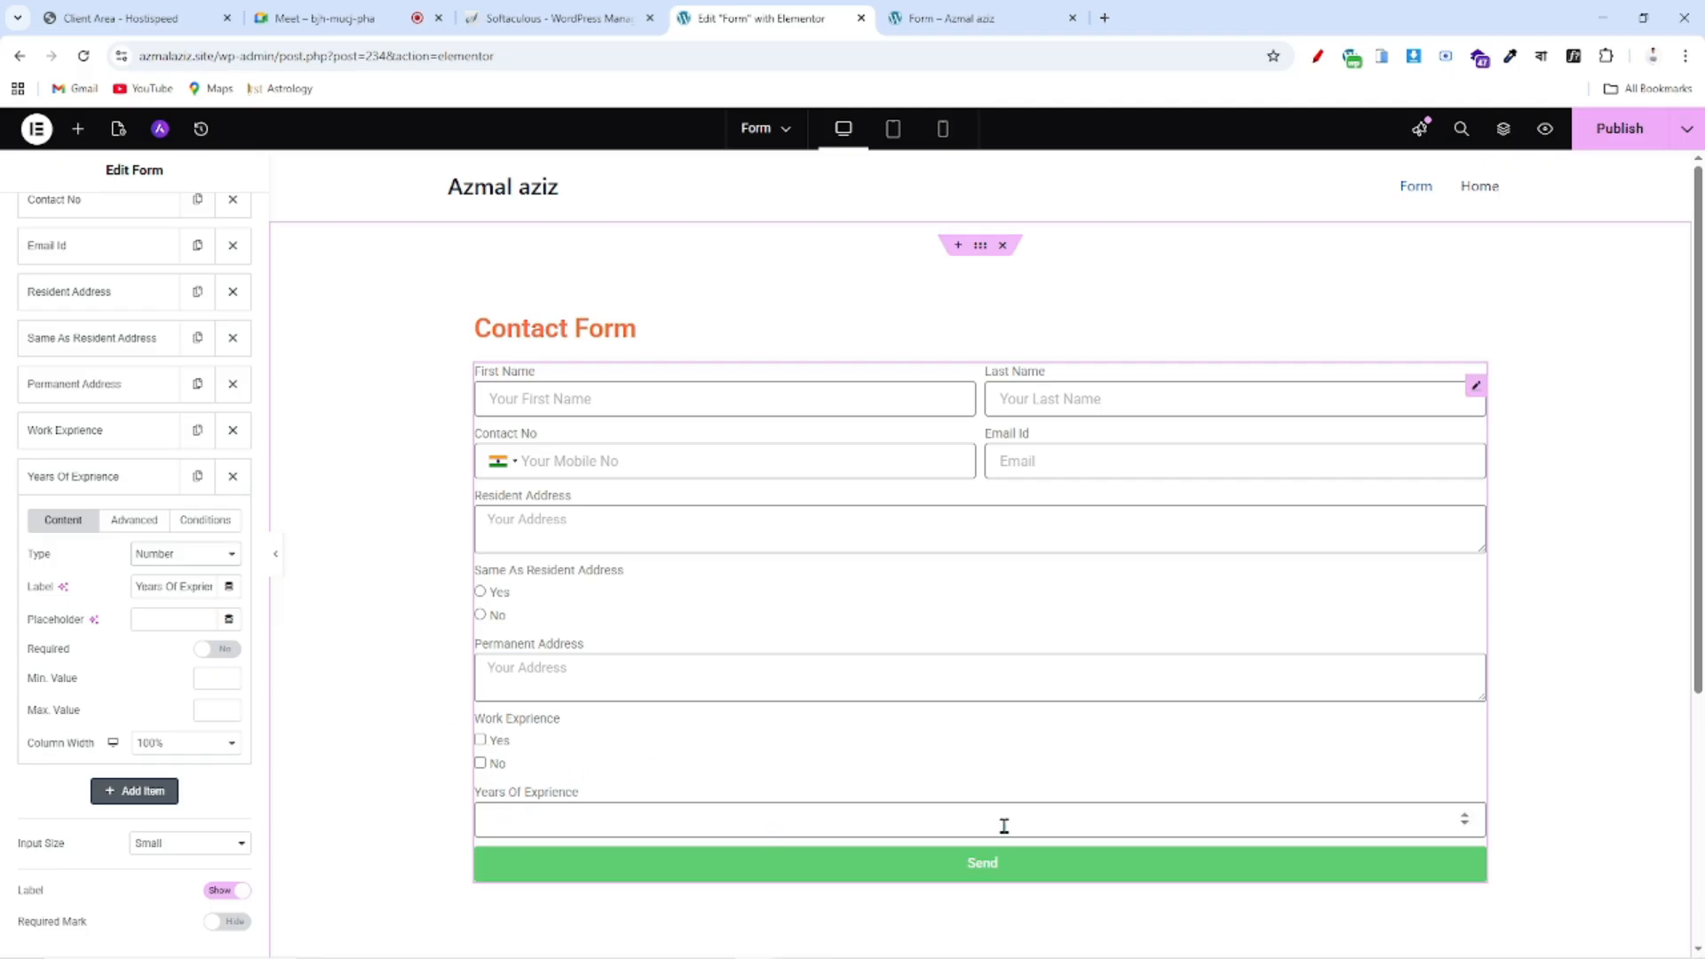
click(62, 480)
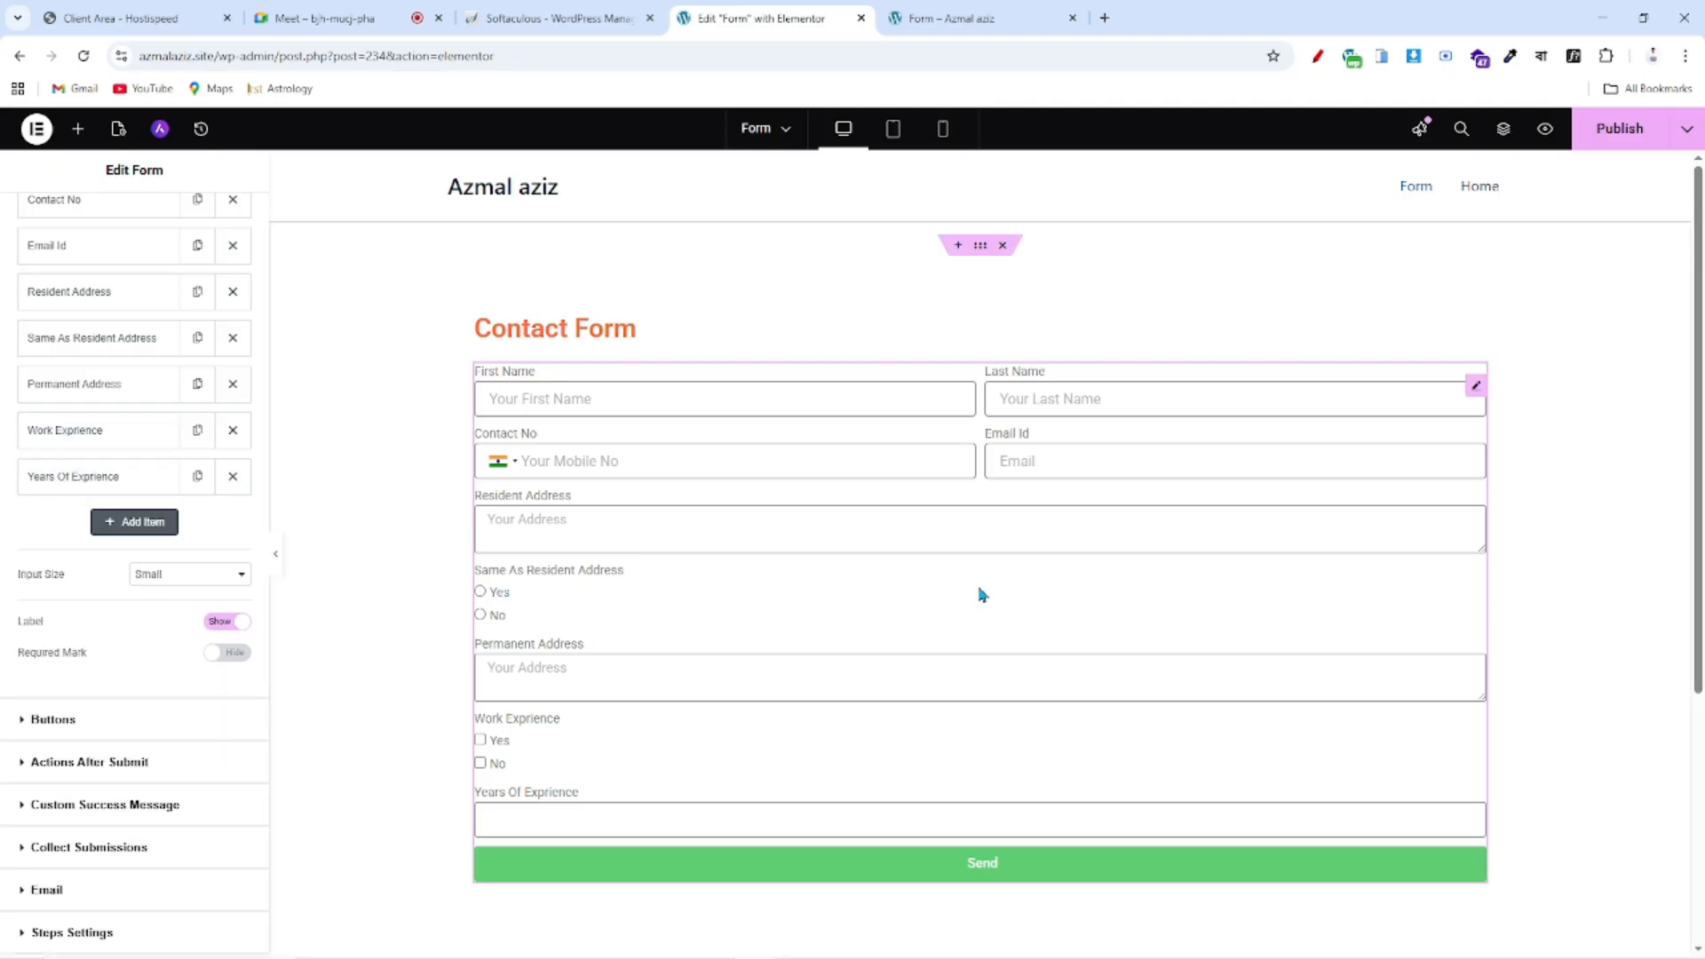
- Enable conditions on the Years Of Exprience field
scroll(933, 591, down, 3)
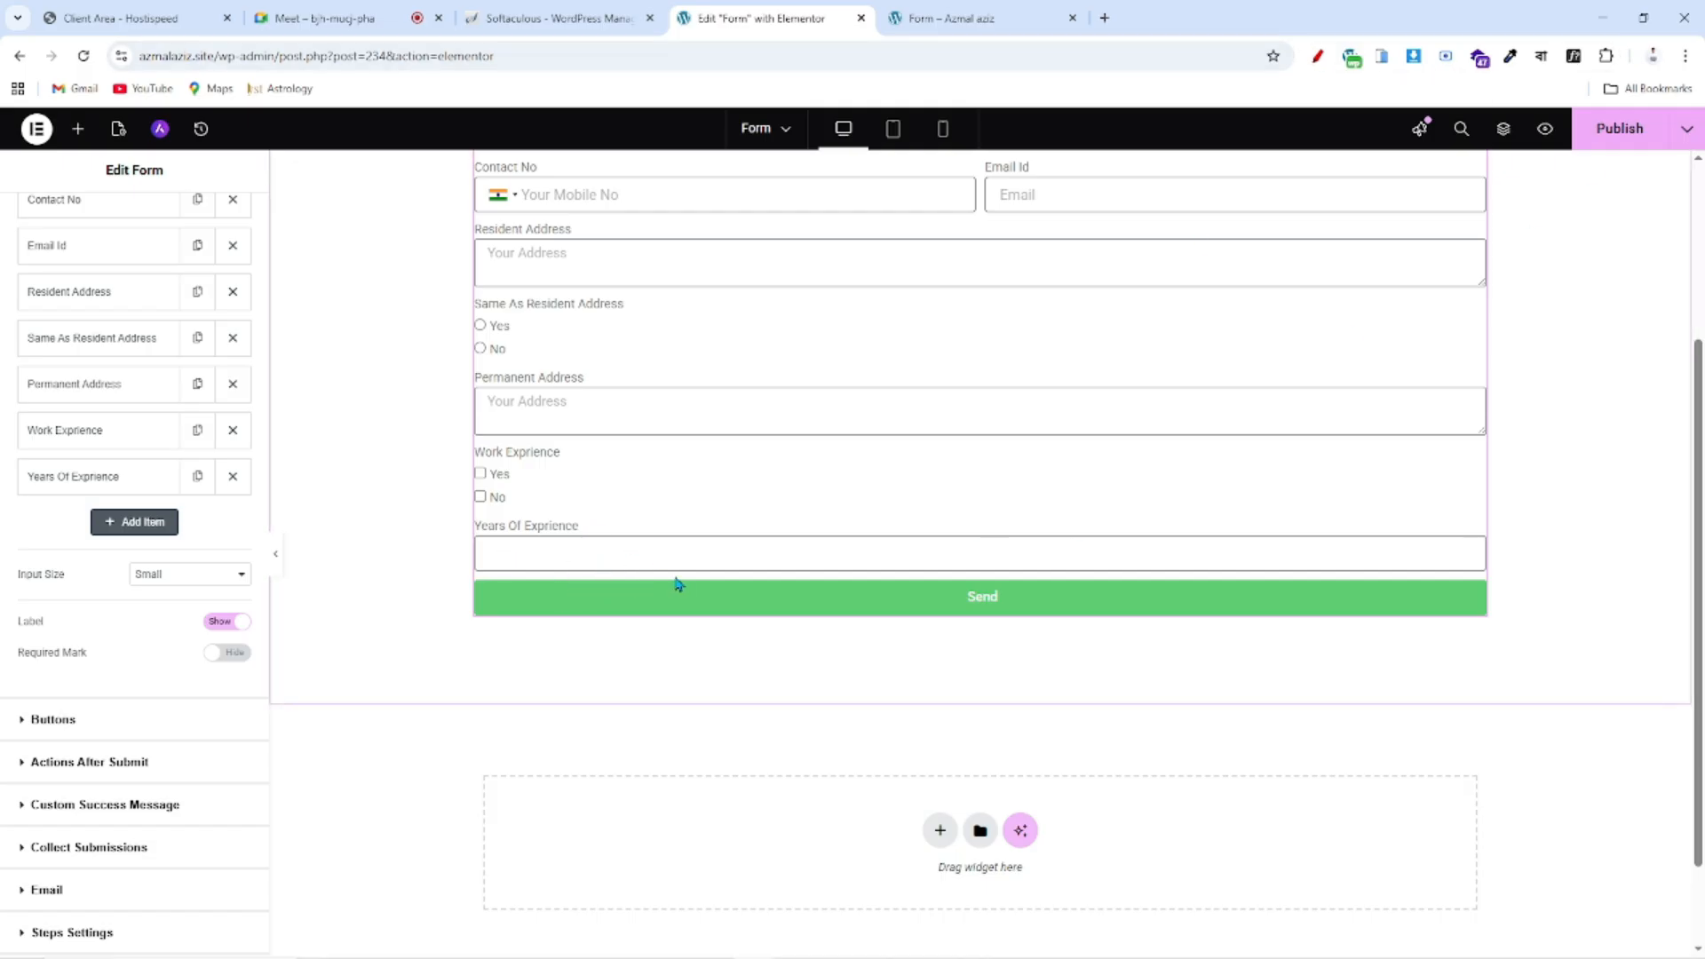
click(65, 487)
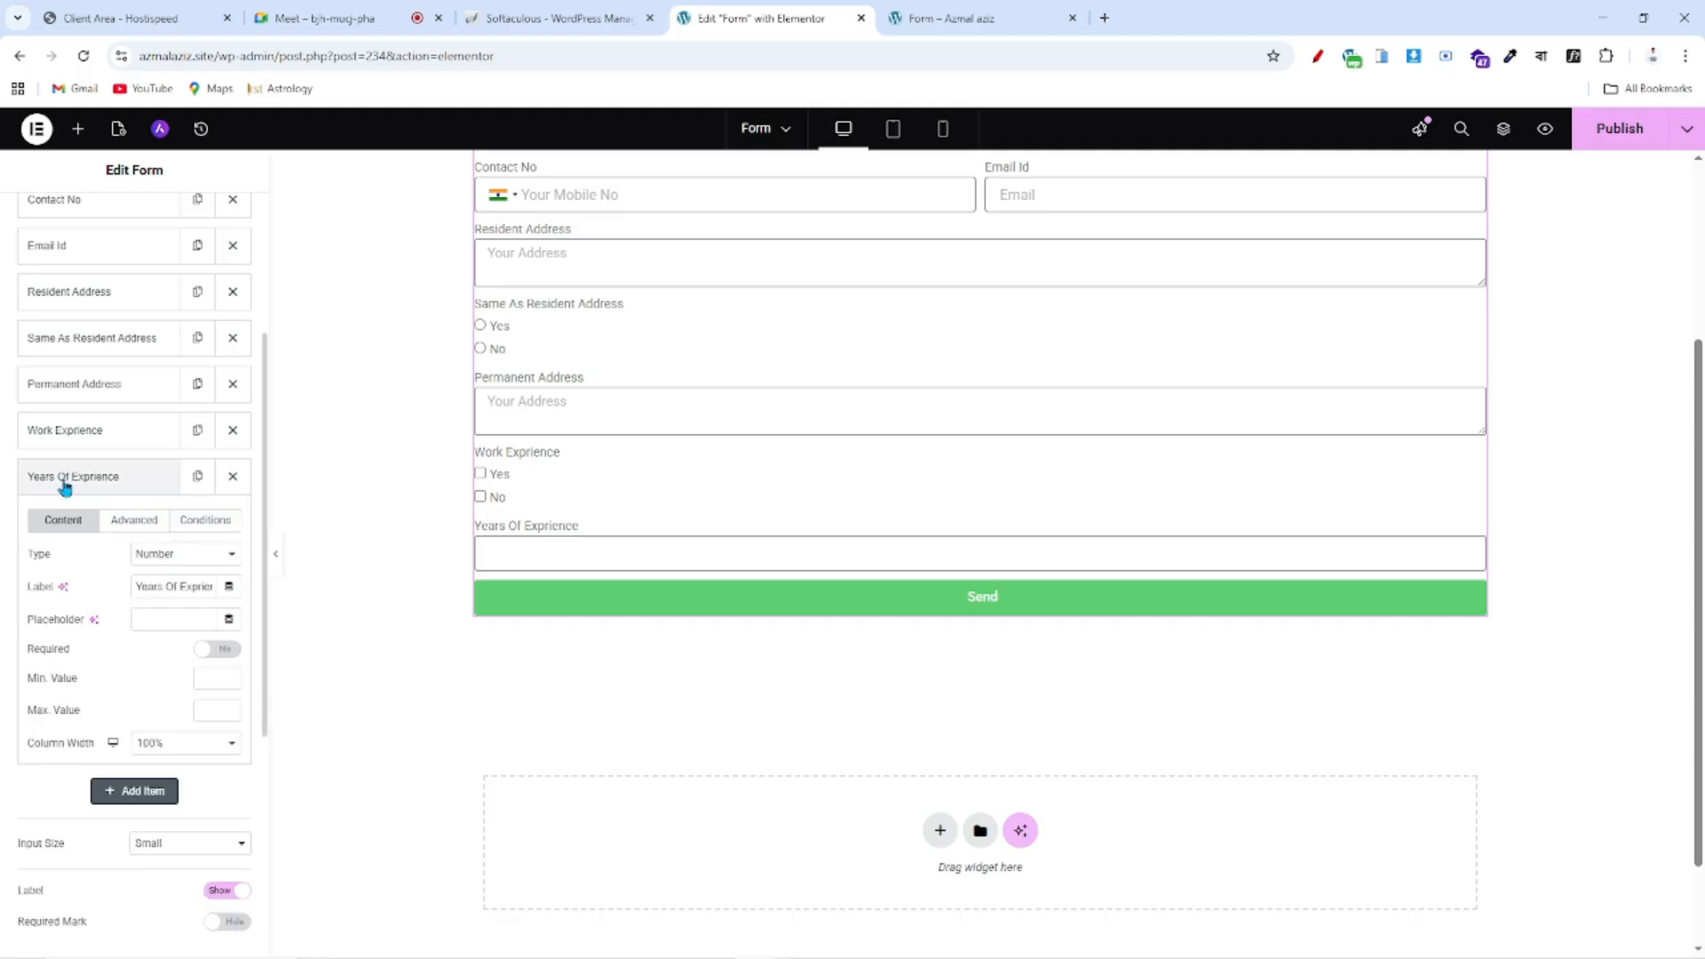
click(221, 525)
click(221, 554)
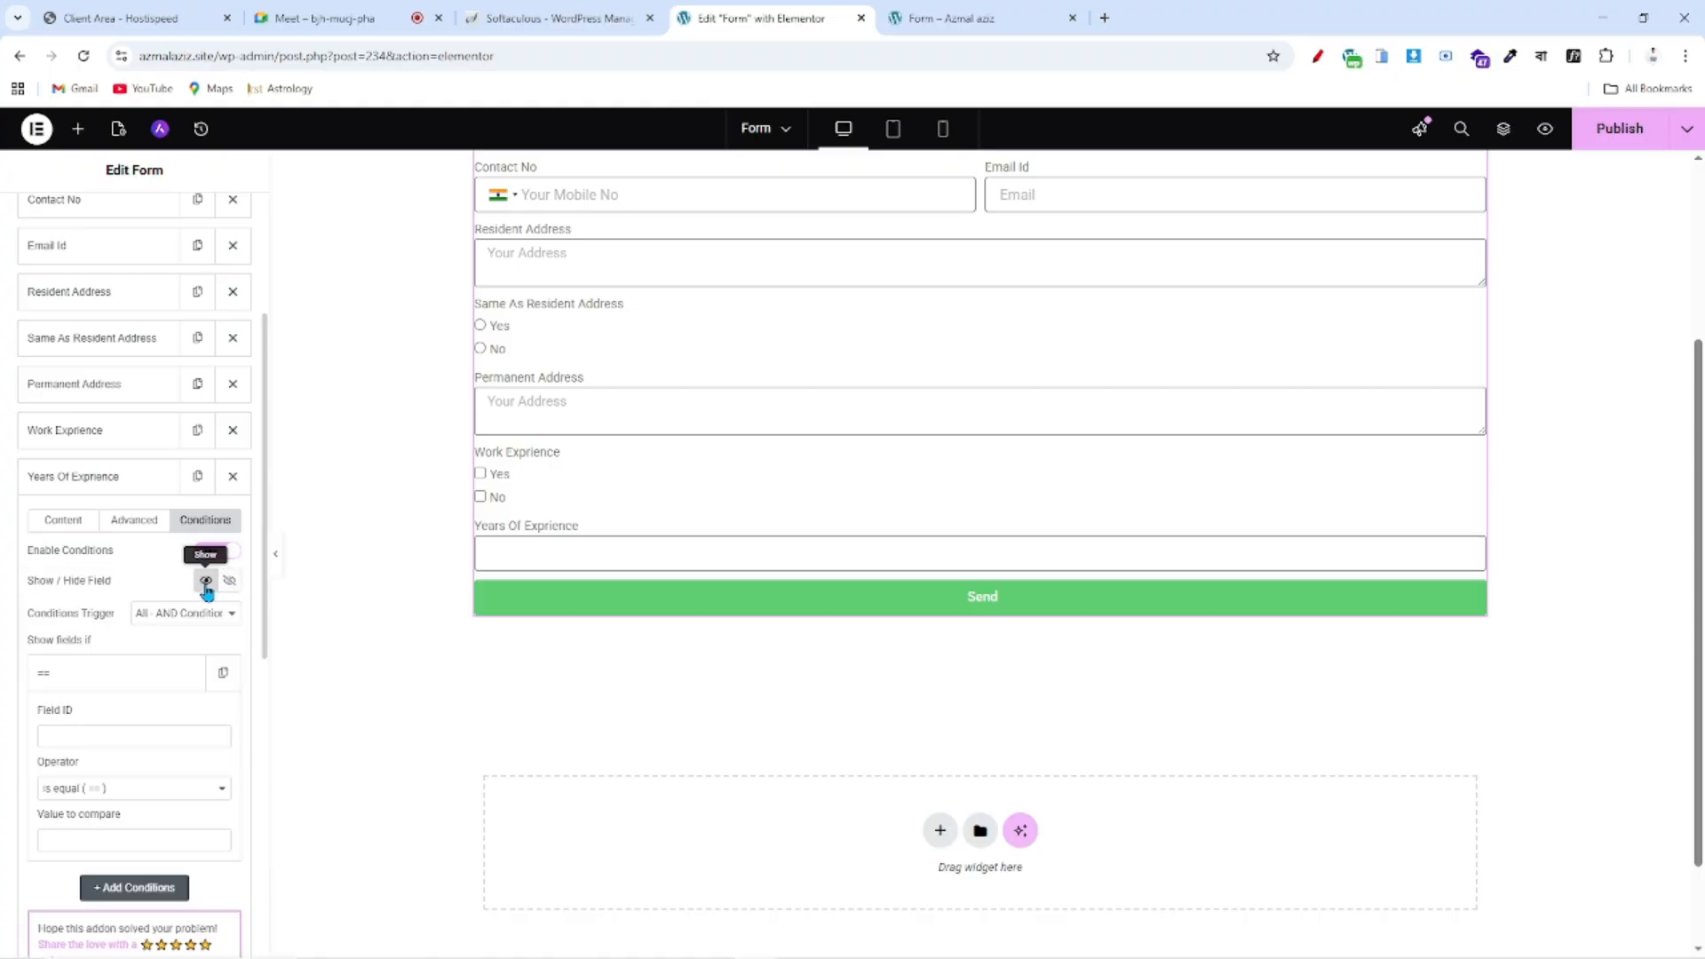
click(65, 736)
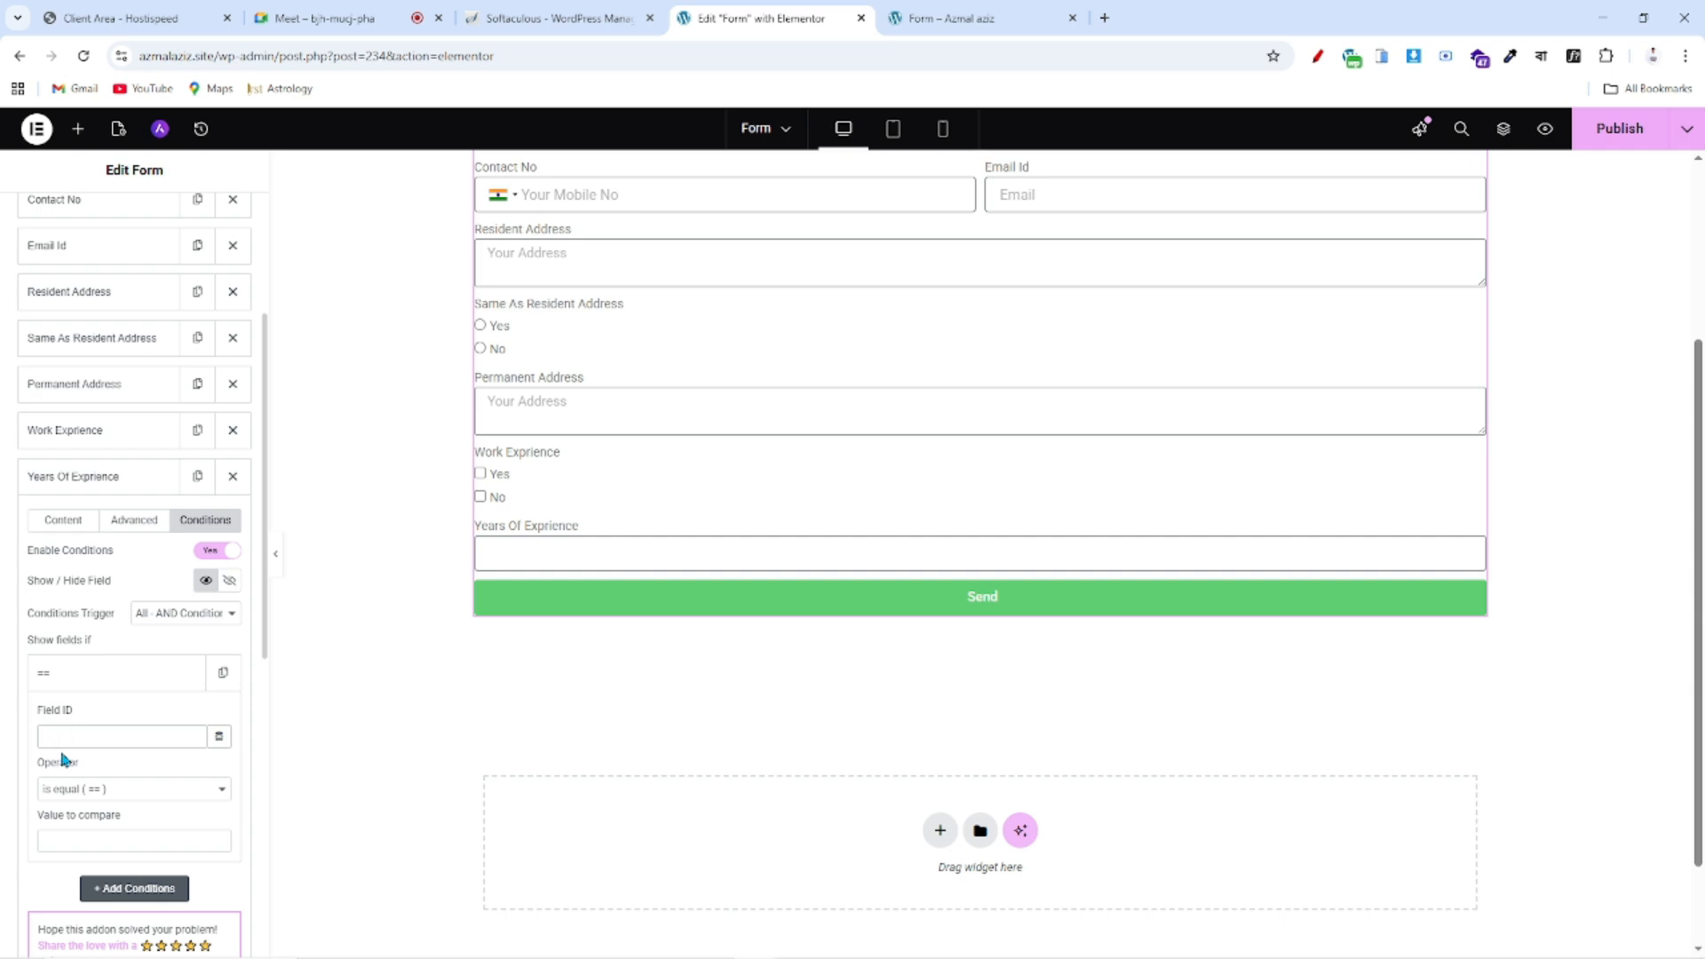
- Copy the field ID of the Work Exprience field
click(100, 432)
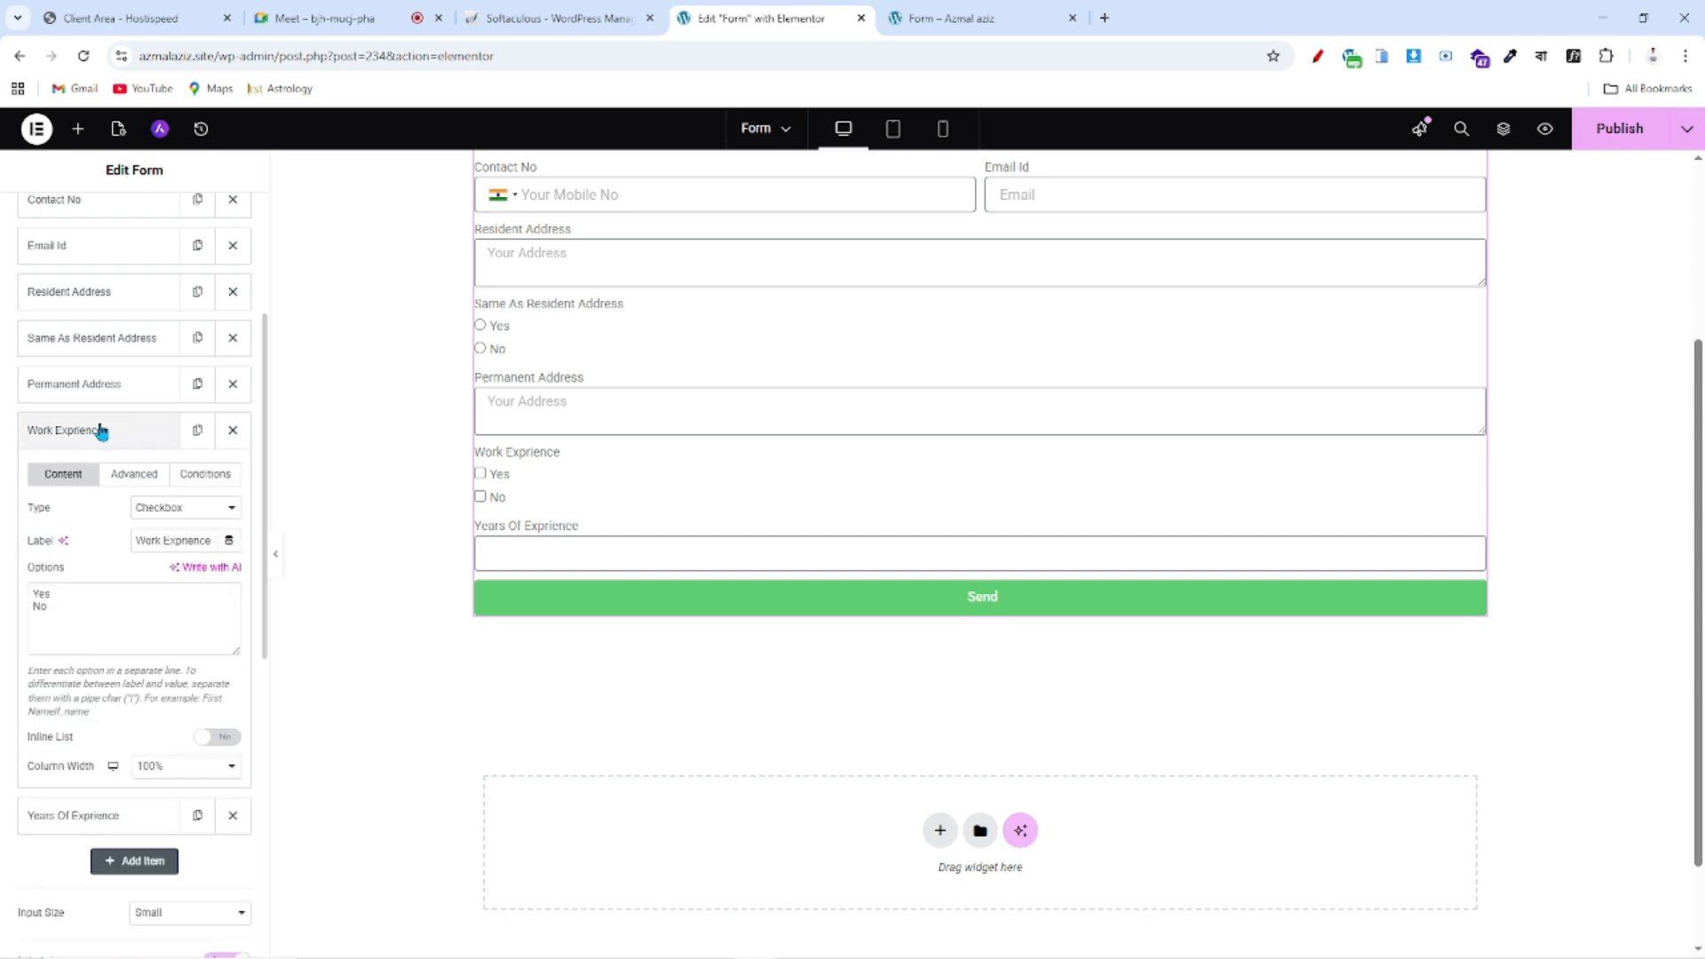
click(127, 479)
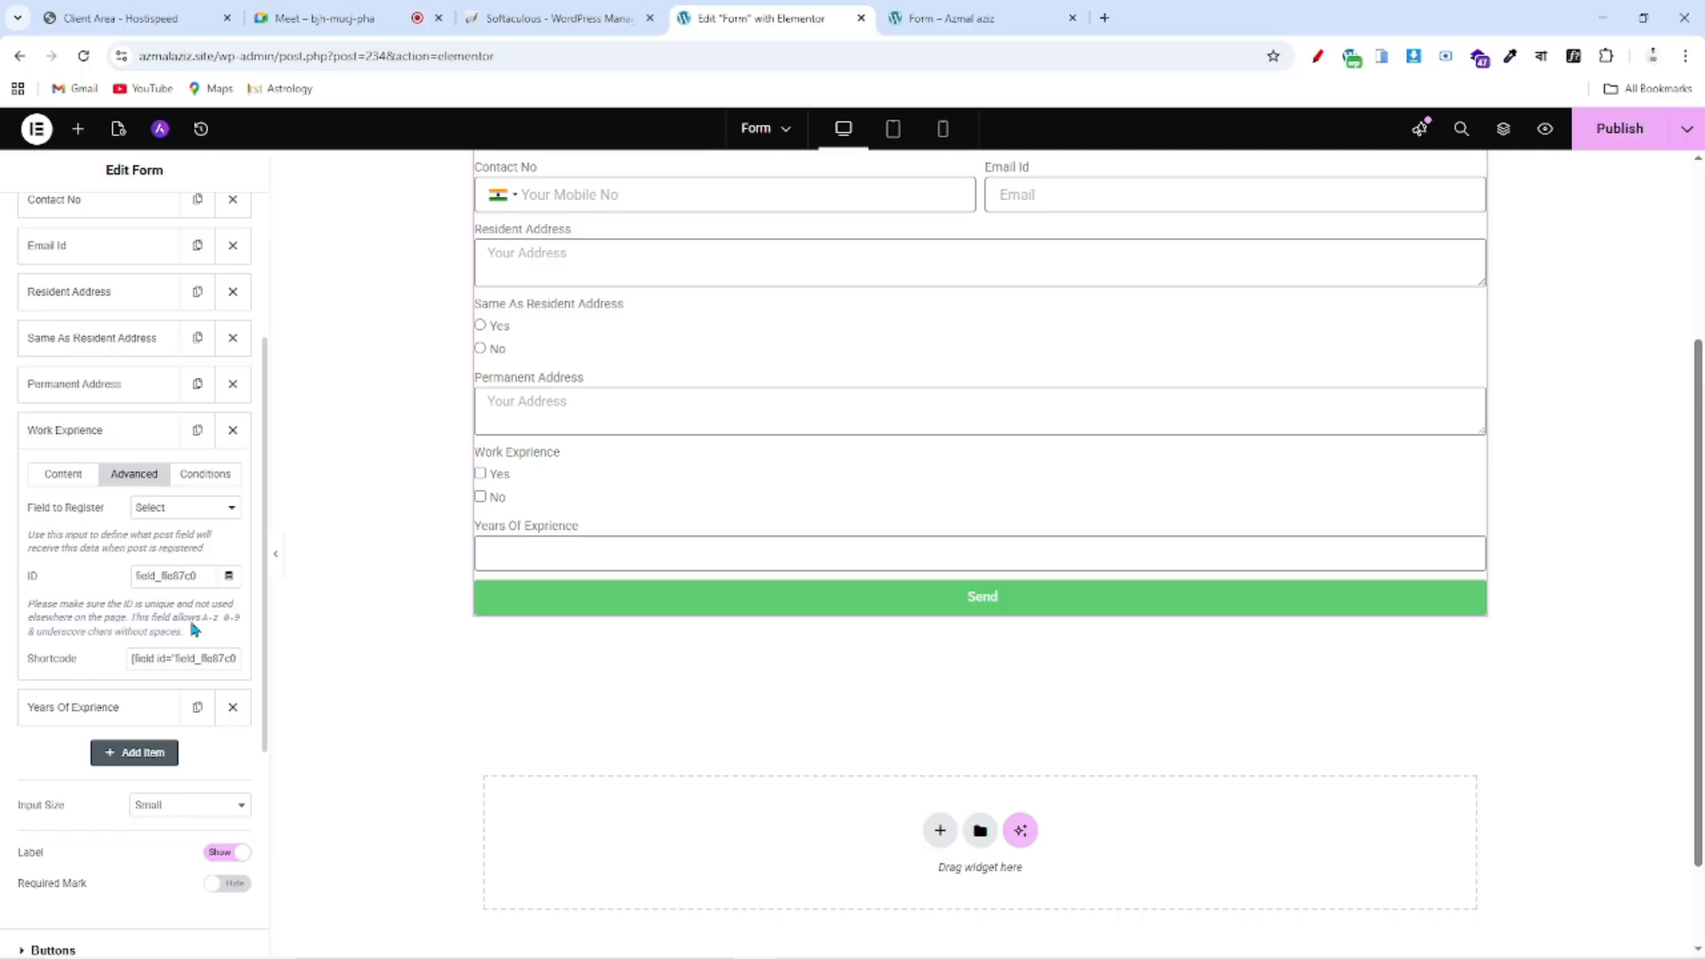
drag(213, 581, 128, 583)
key(ctrl+c)
click(113, 442)
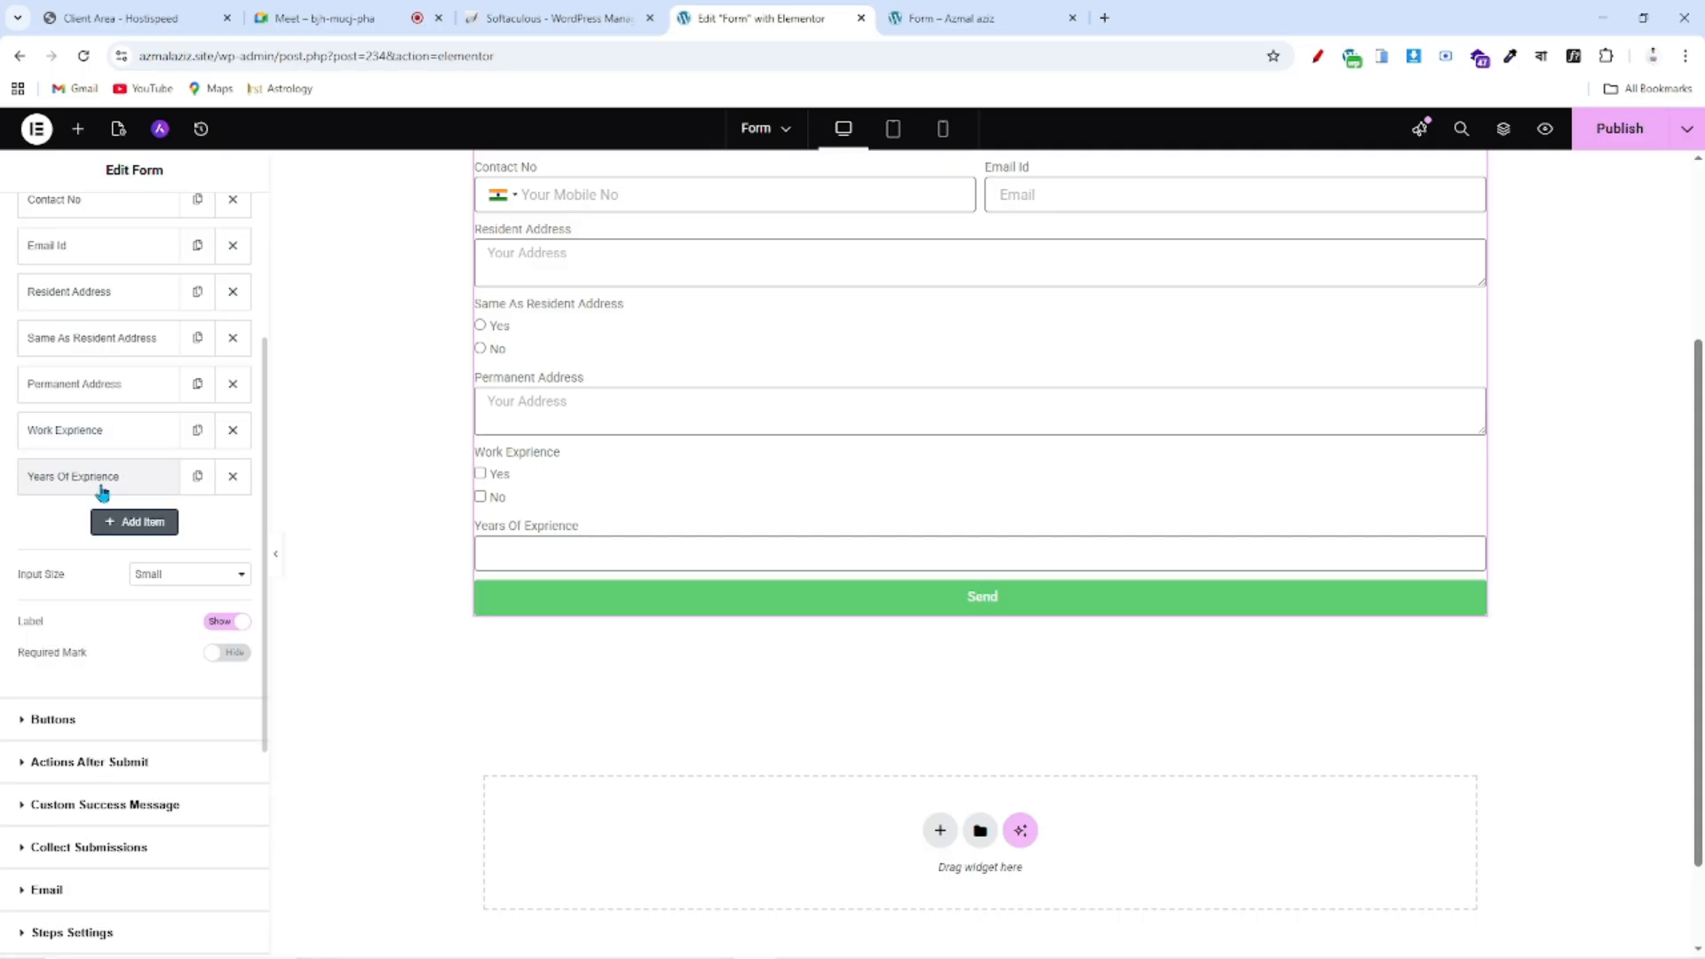
- Give the Years Of Exprience condition the copied Work Exprience field ID and the compare value Yes, and publish the form page
click(103, 487)
click(87, 739)
key(ctrl+v)
scroll(107, 710, down, 1)
click(68, 751)
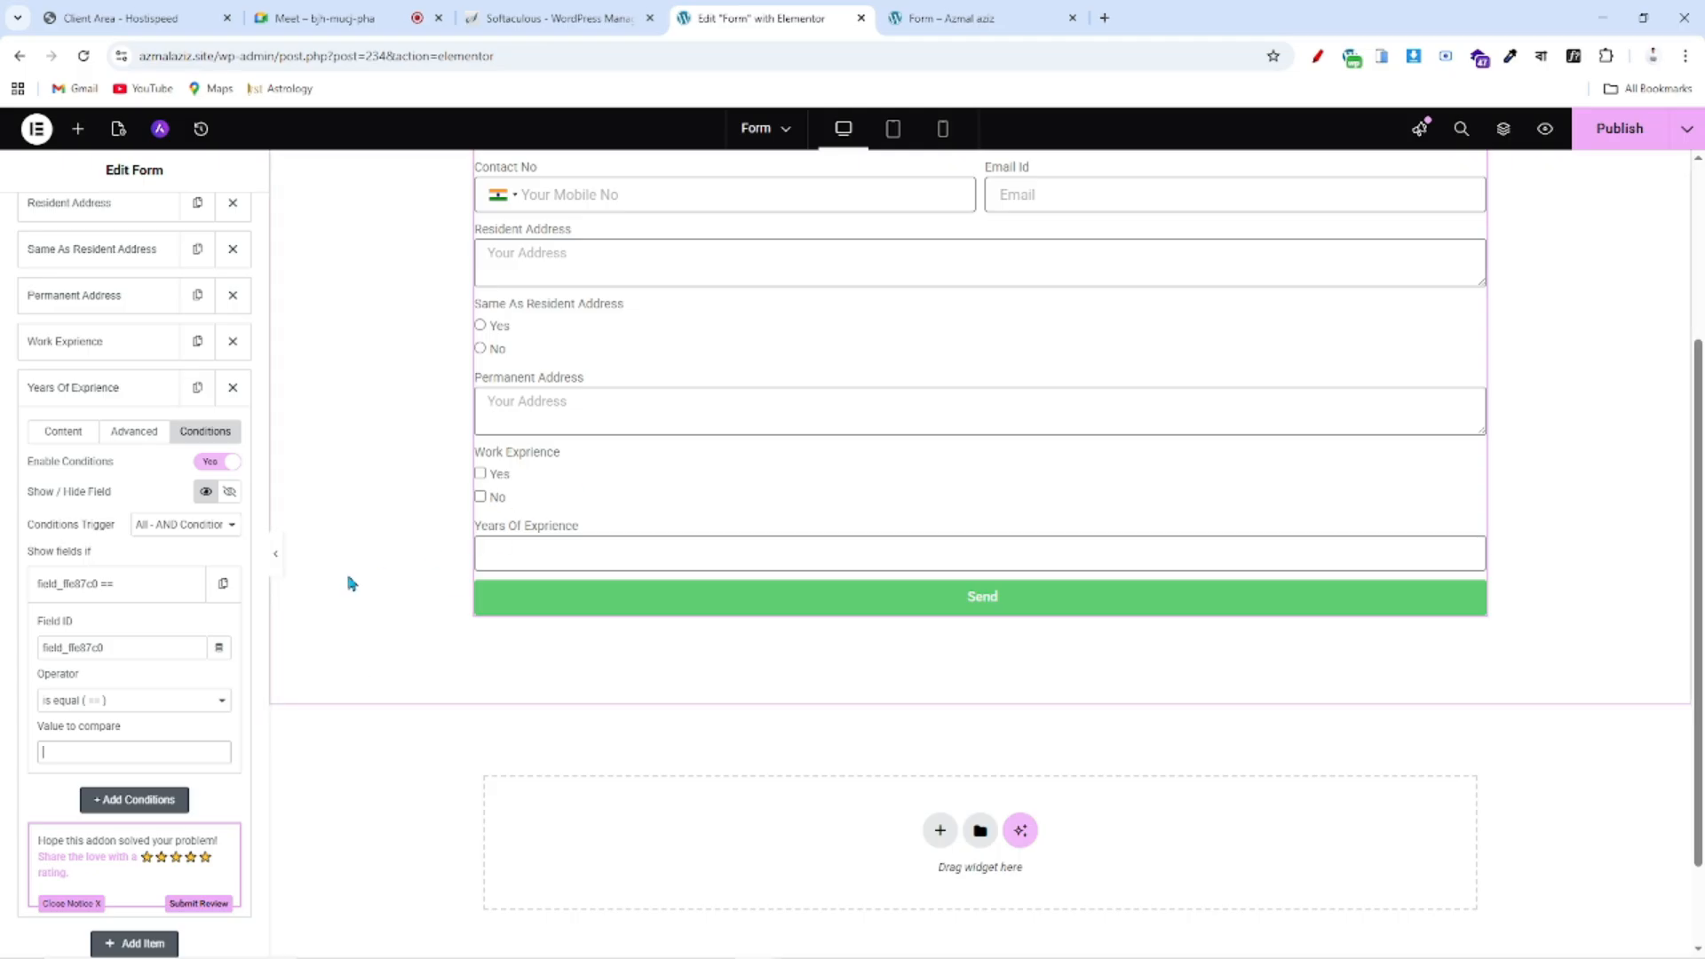
text(Yes)
click(1625, 135)
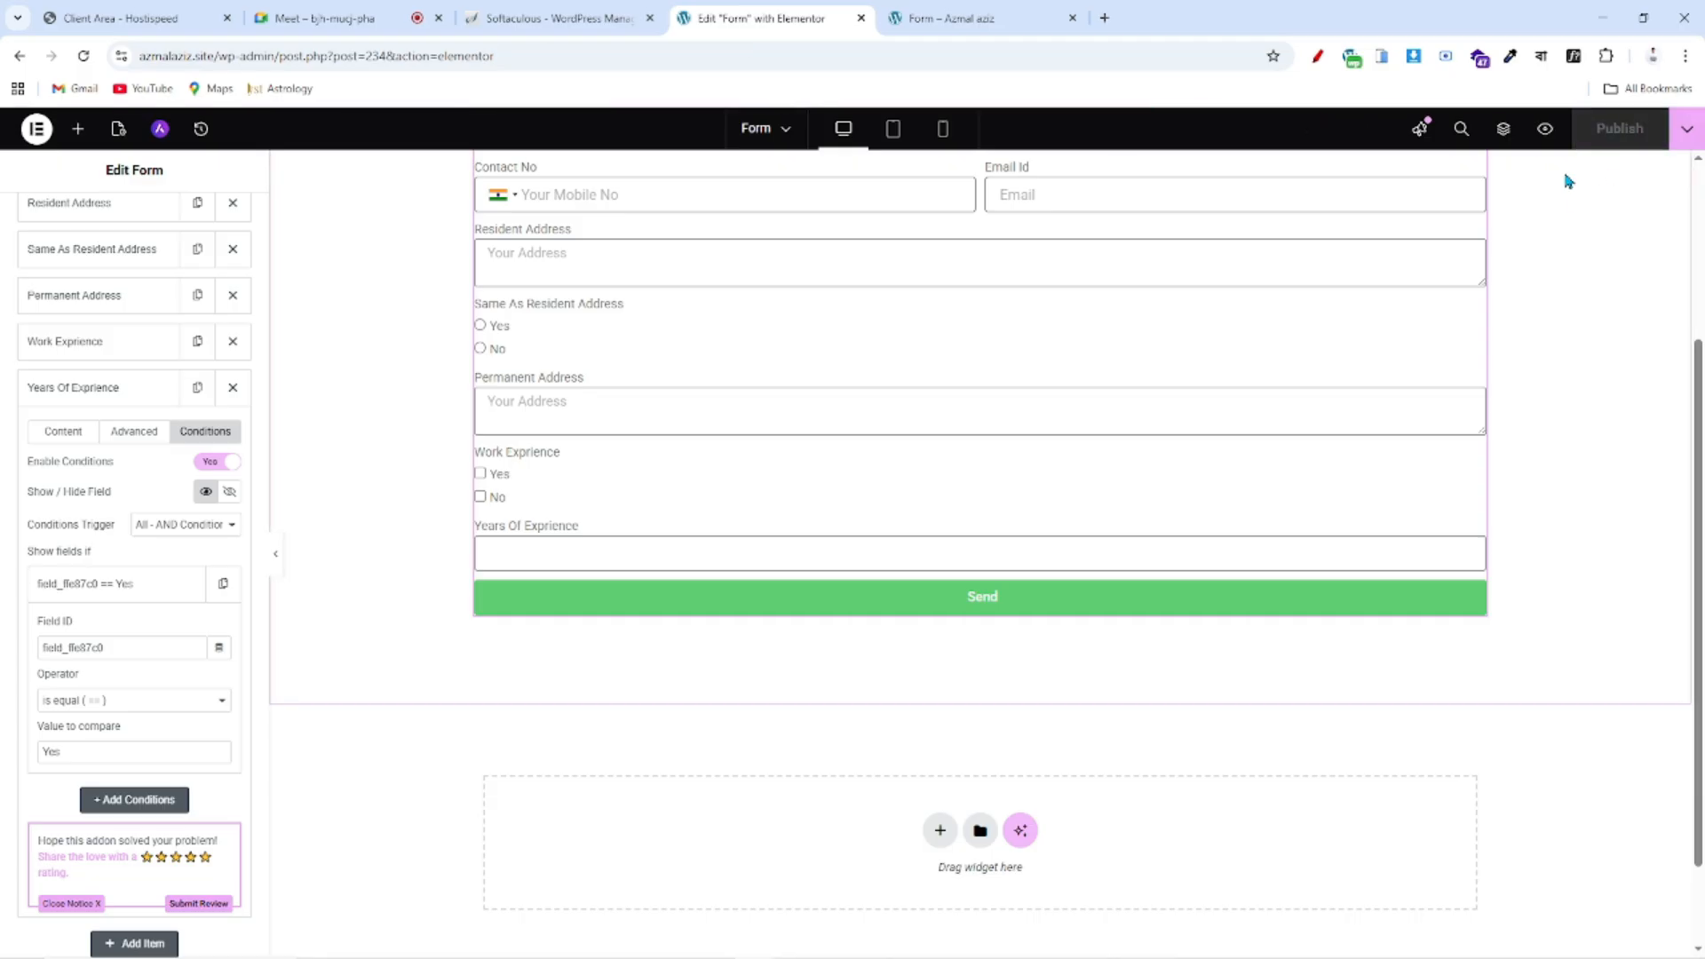
- Reload the live form page, test the Work Exprience Yes and No checkboxes, and return to the Elementor editor
click(982, 18)
click(84, 56)
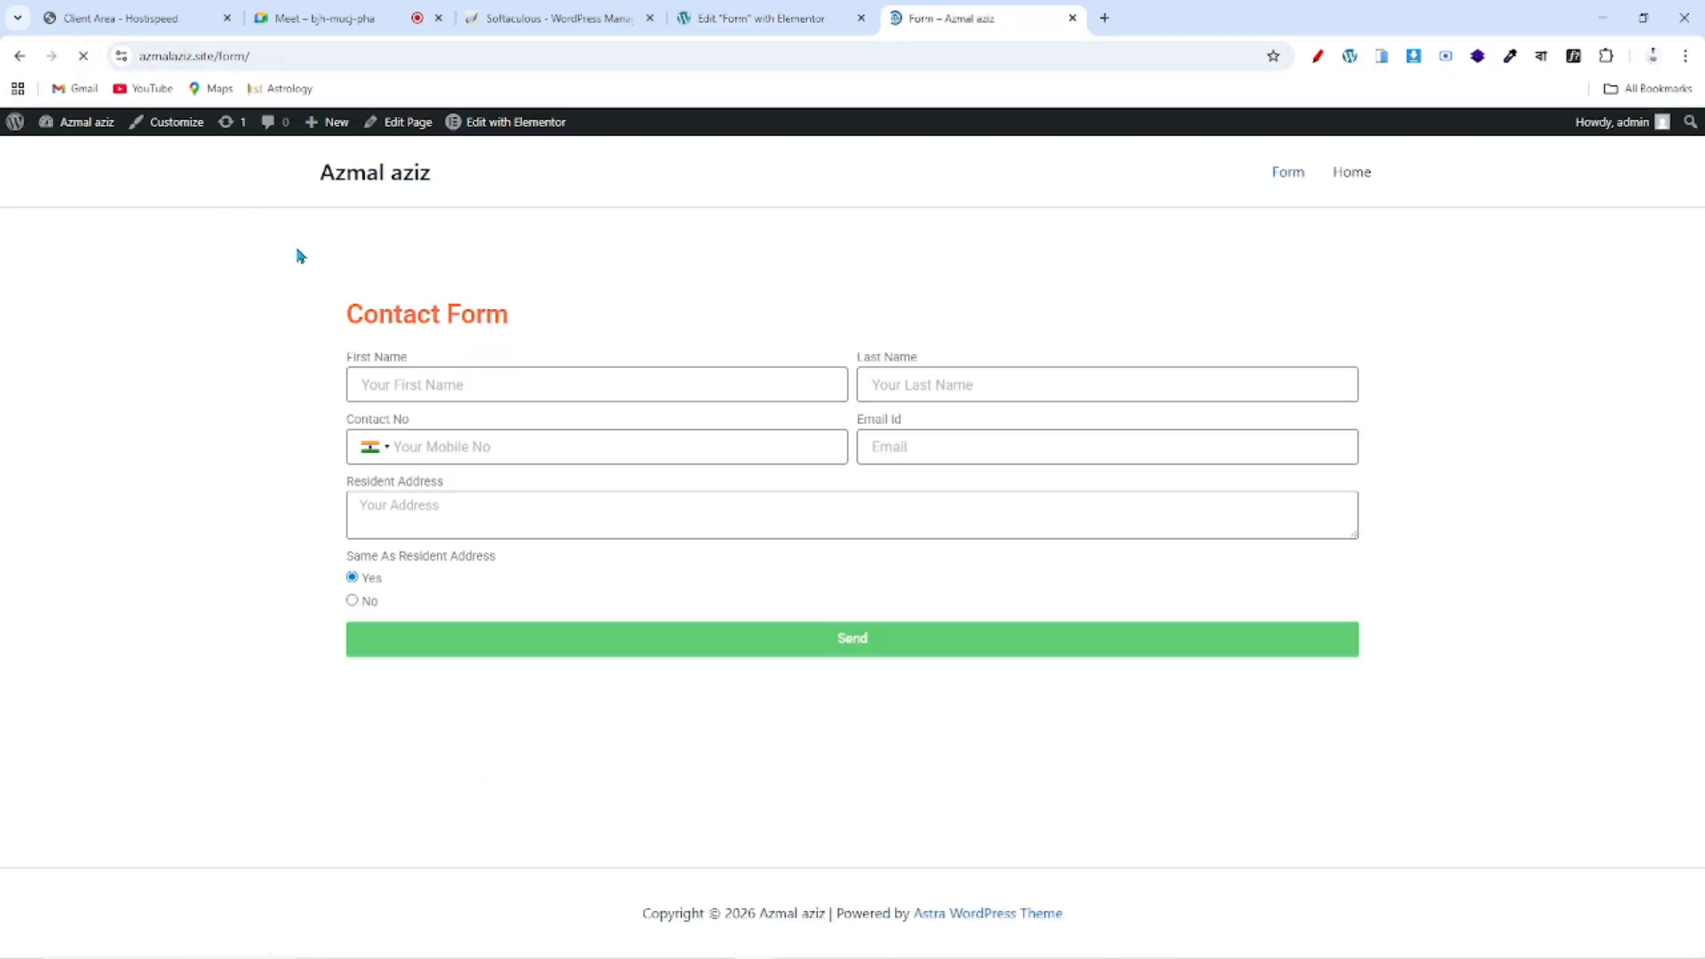
scroll(537, 718, down, 2)
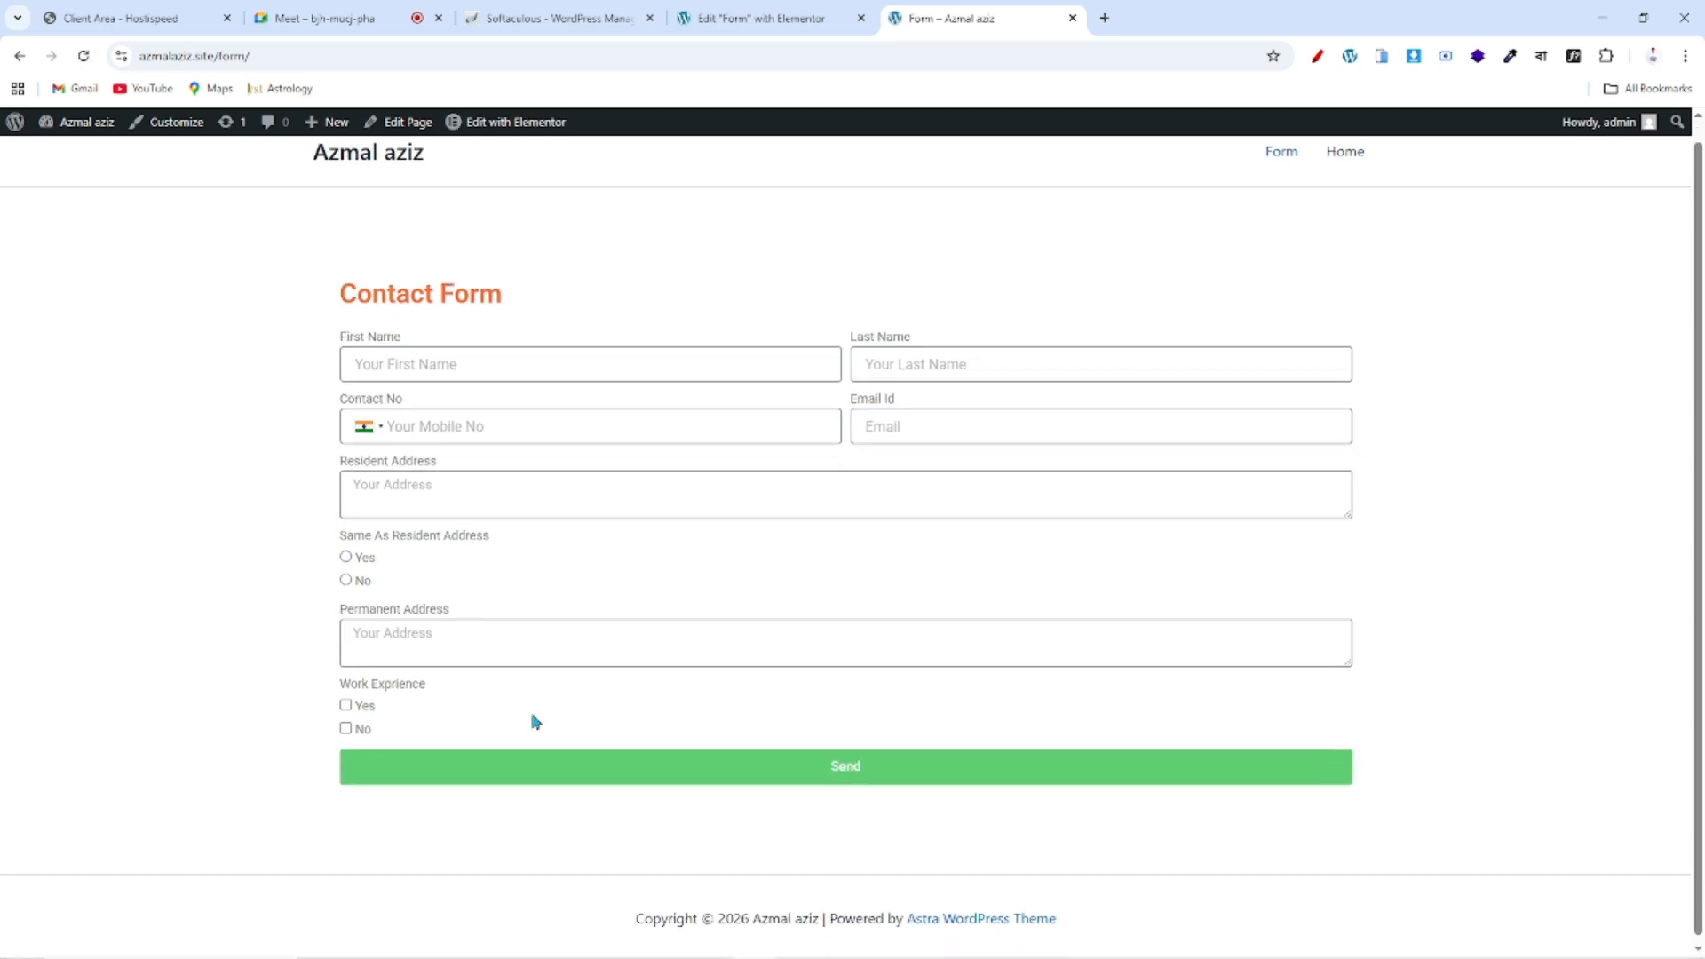
click(346, 699)
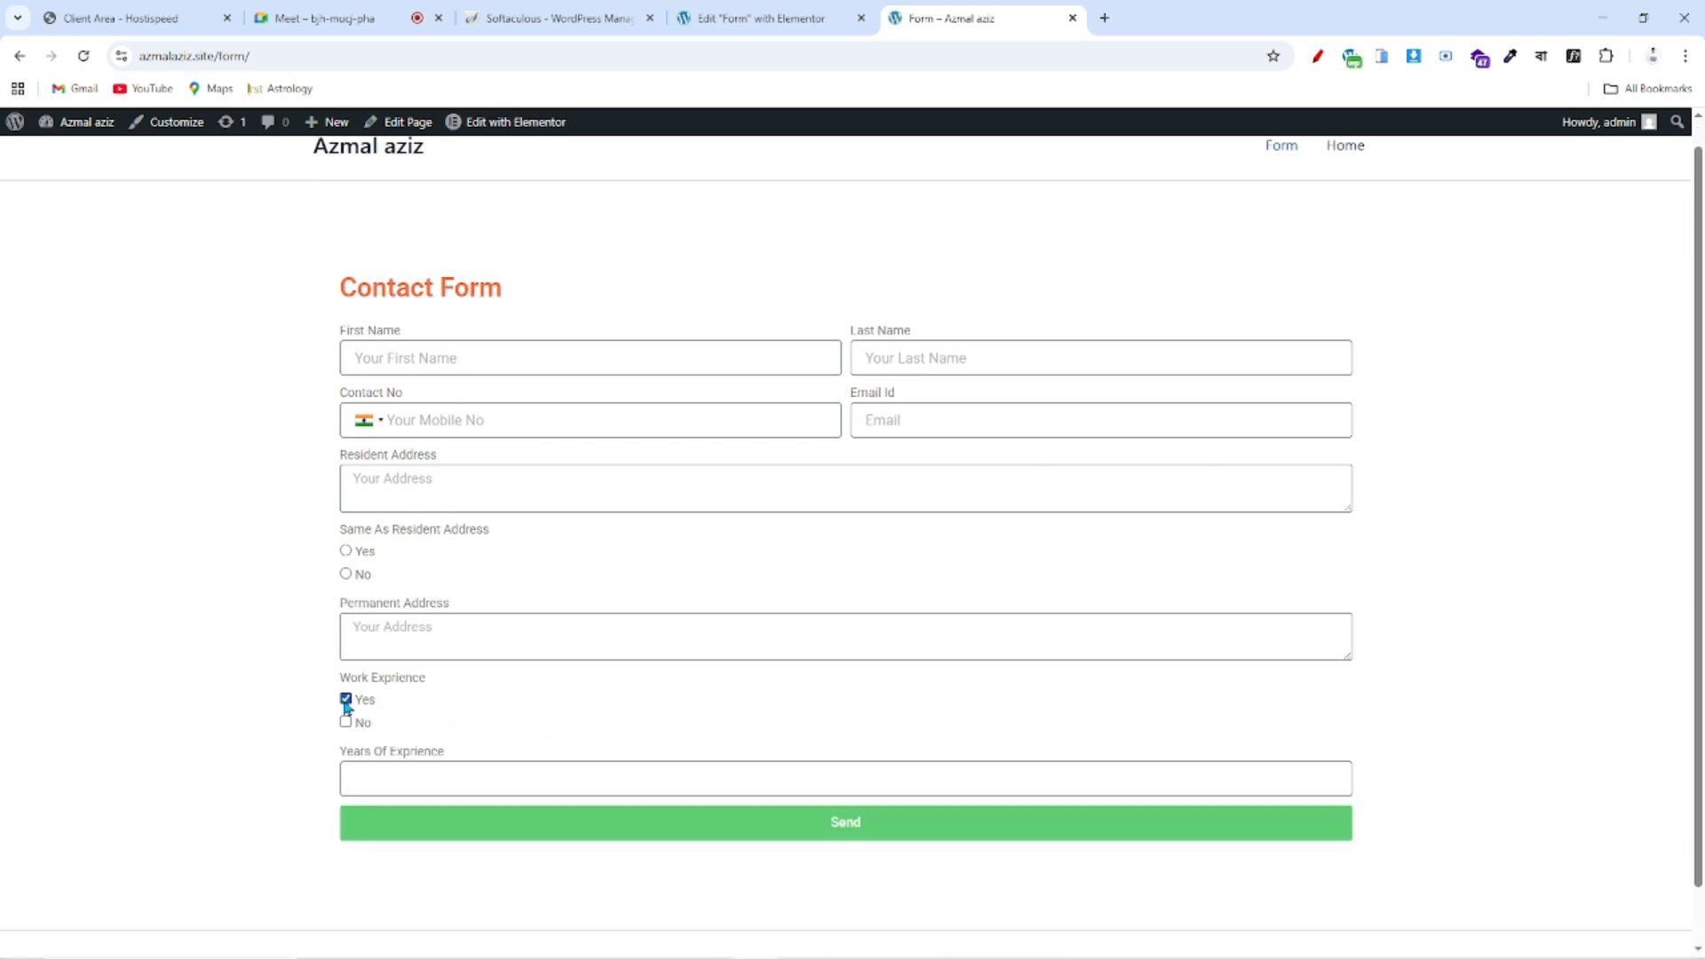
click(347, 722)
click(347, 700)
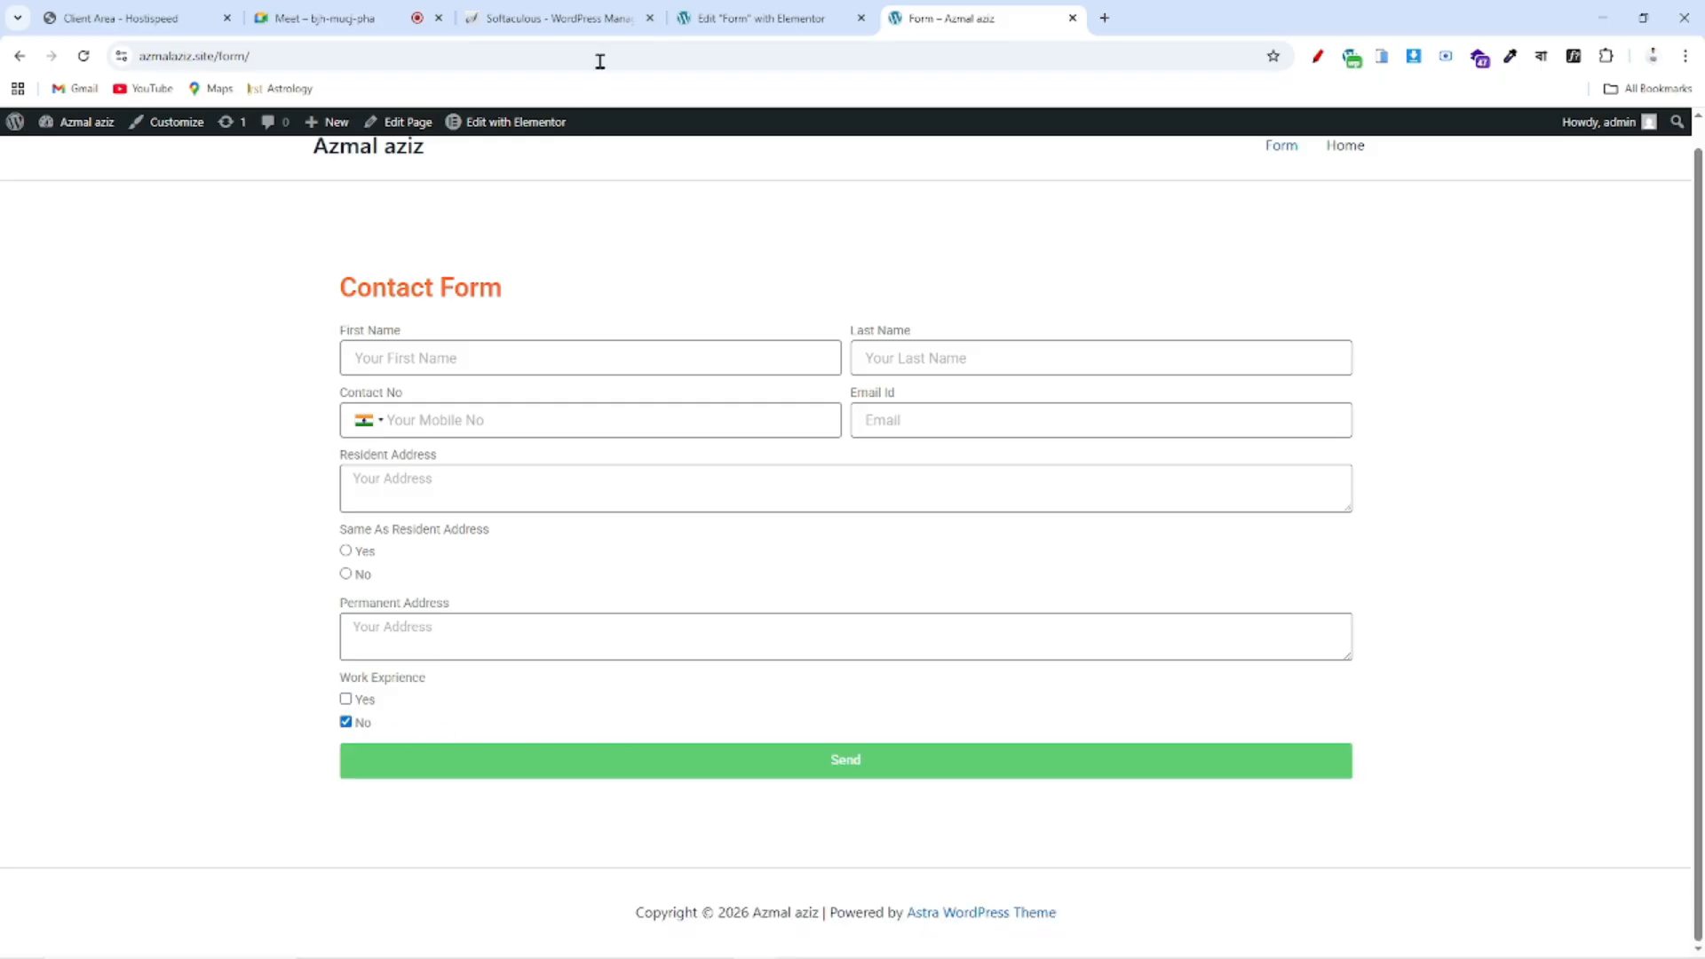
click(761, 16)
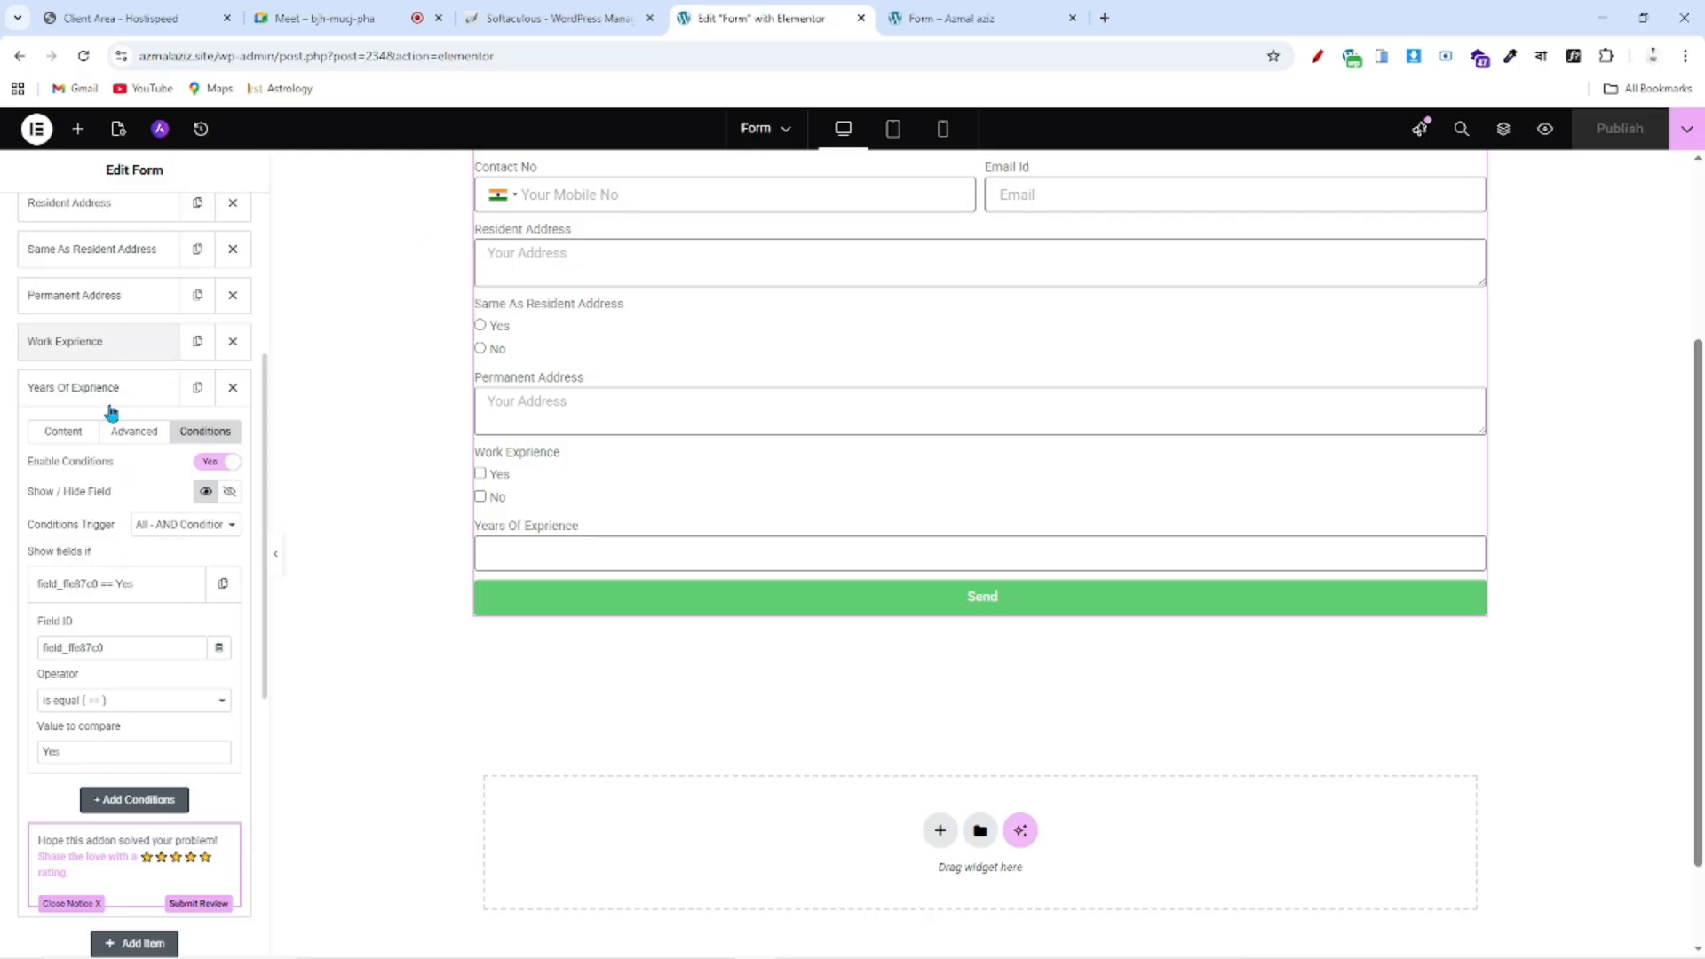
- Change the Work Exprience field's type to Radio and publish the form page
scroll(106, 413, up, 2)
click(103, 522)
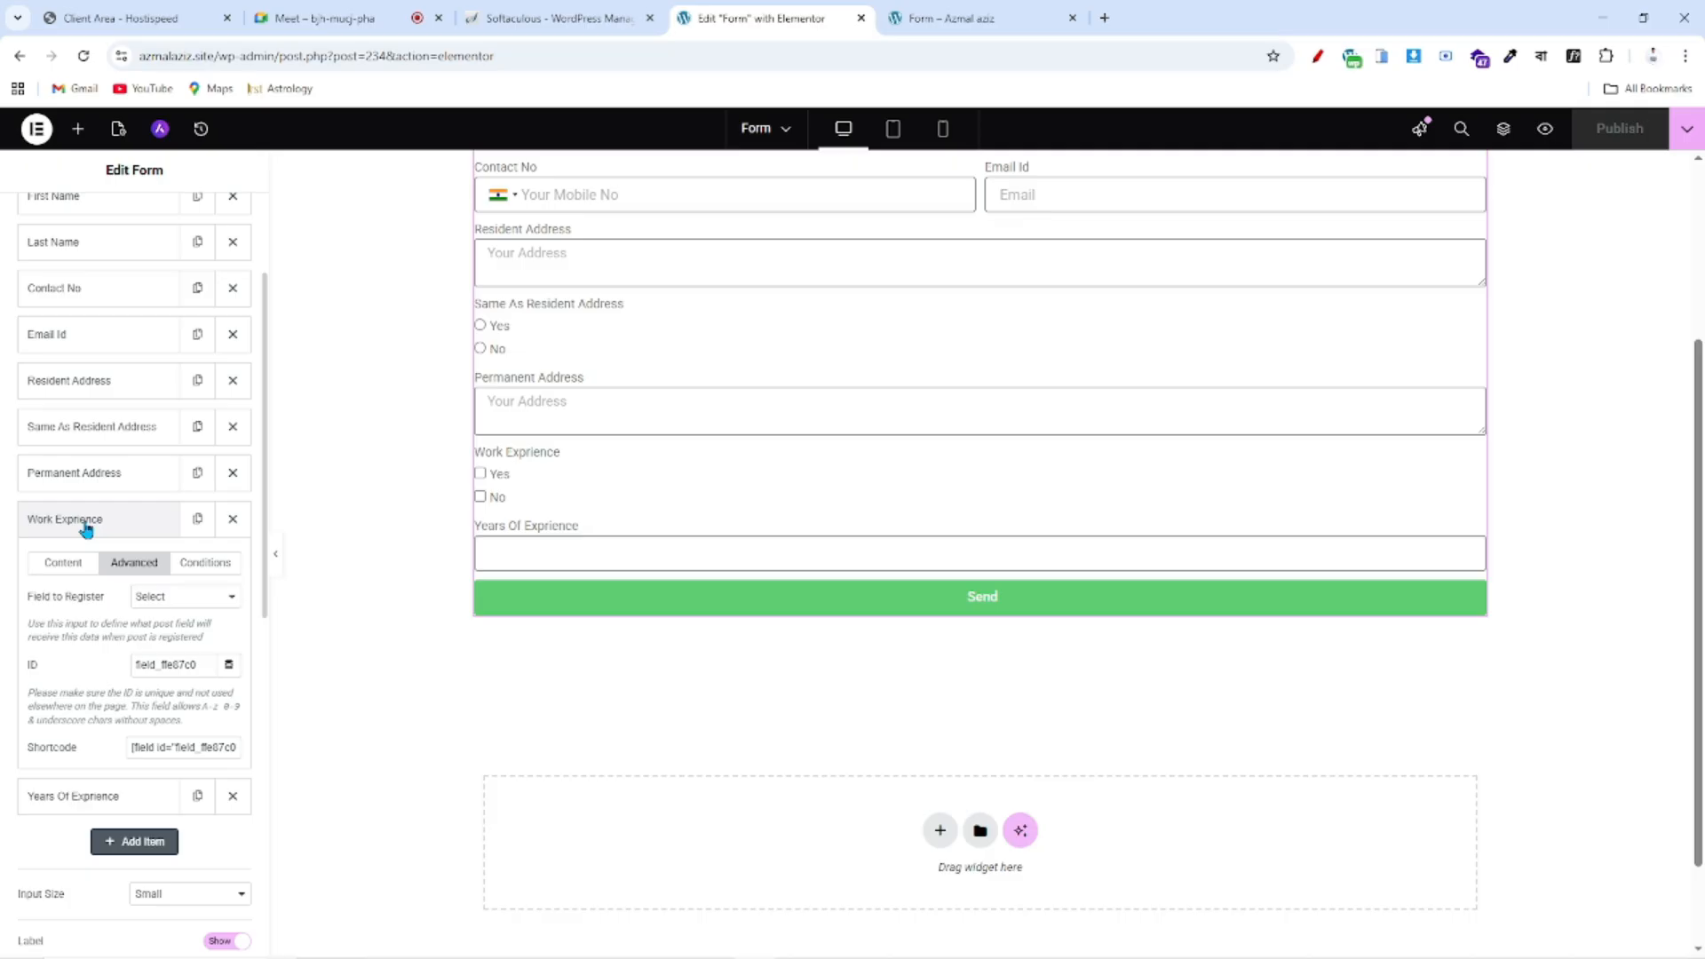
click(83, 563)
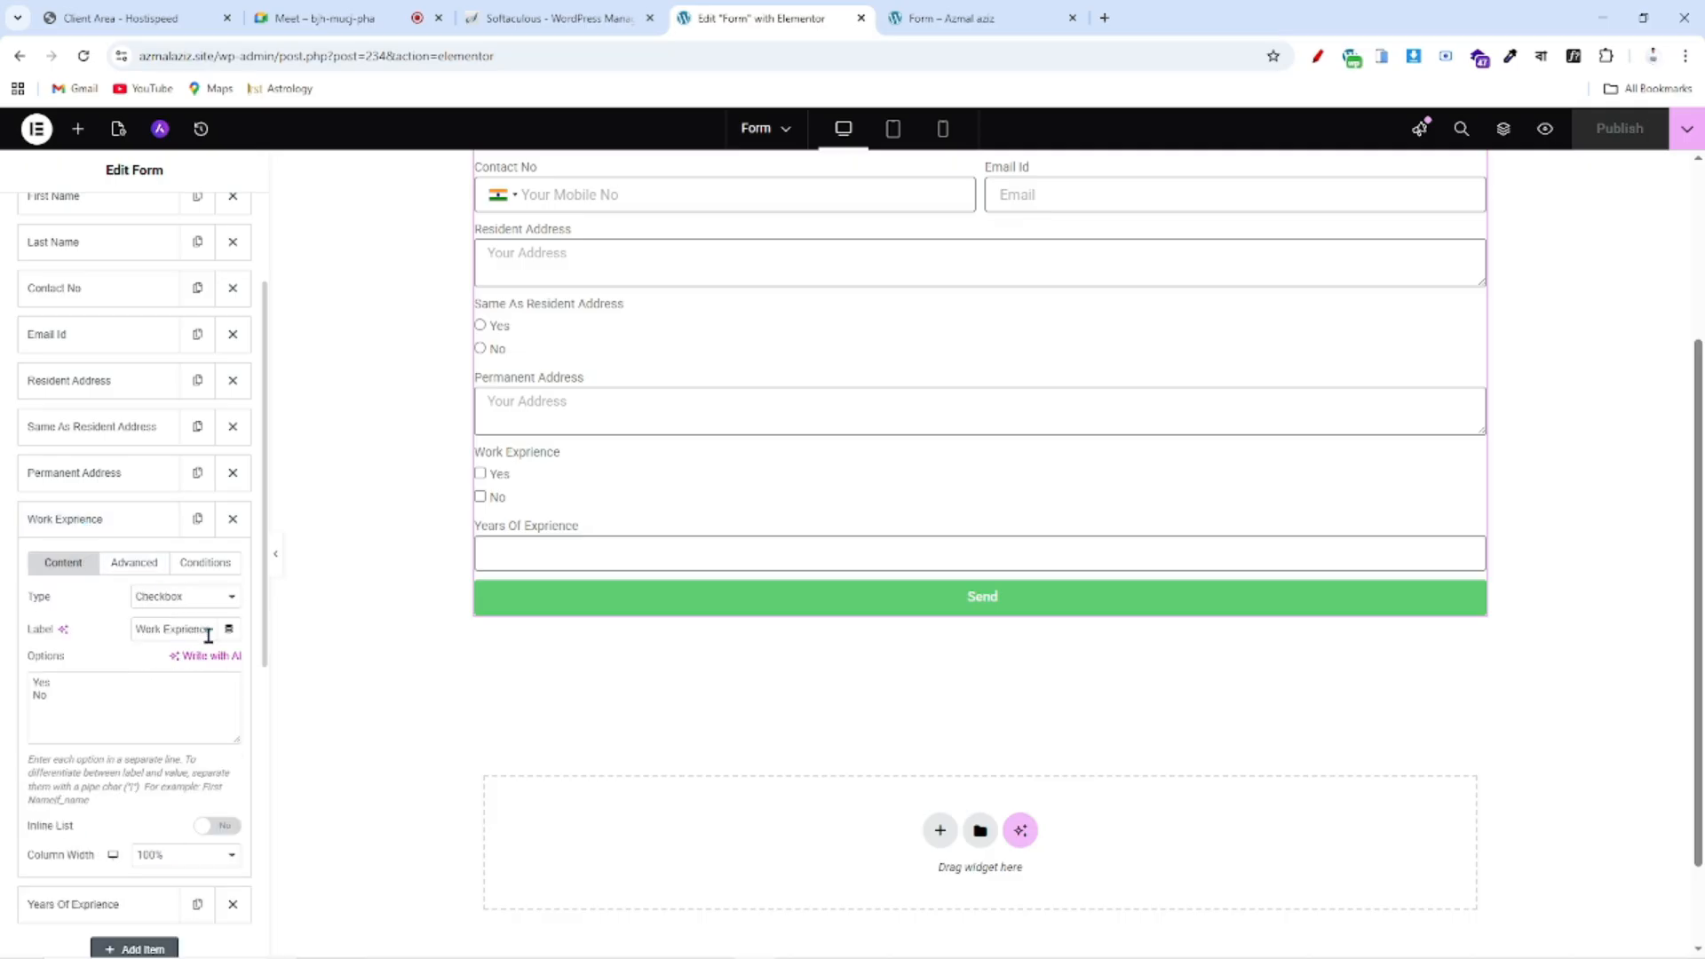
click(151, 599)
click(164, 281)
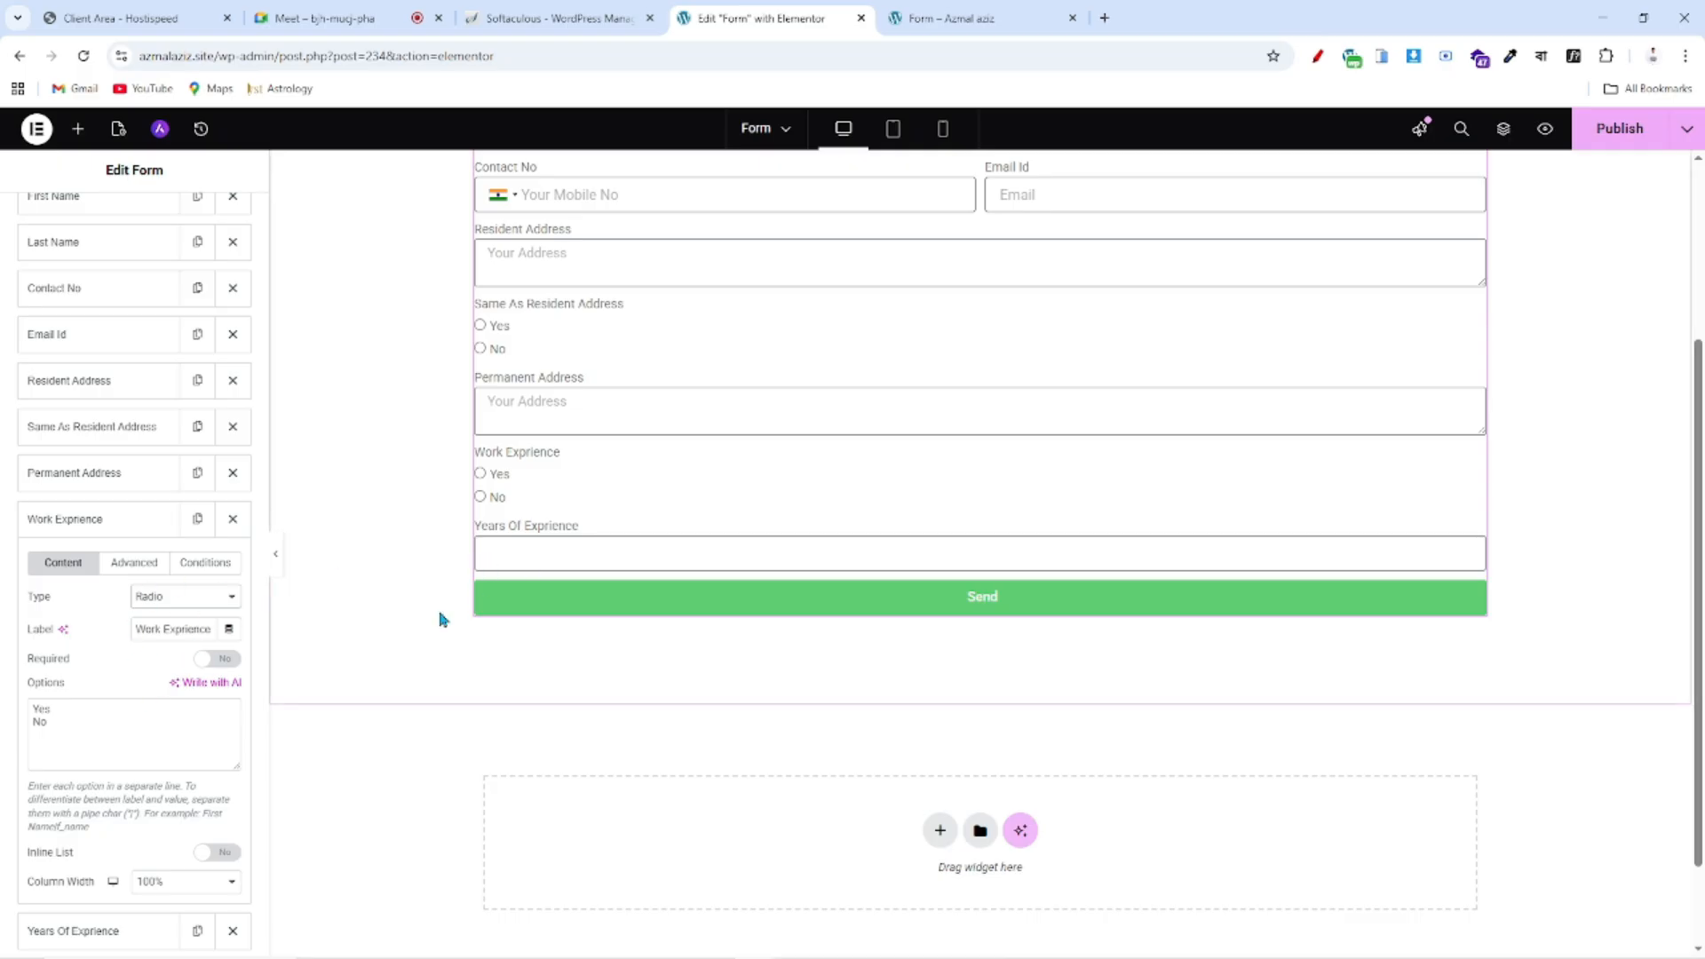
click(1606, 130)
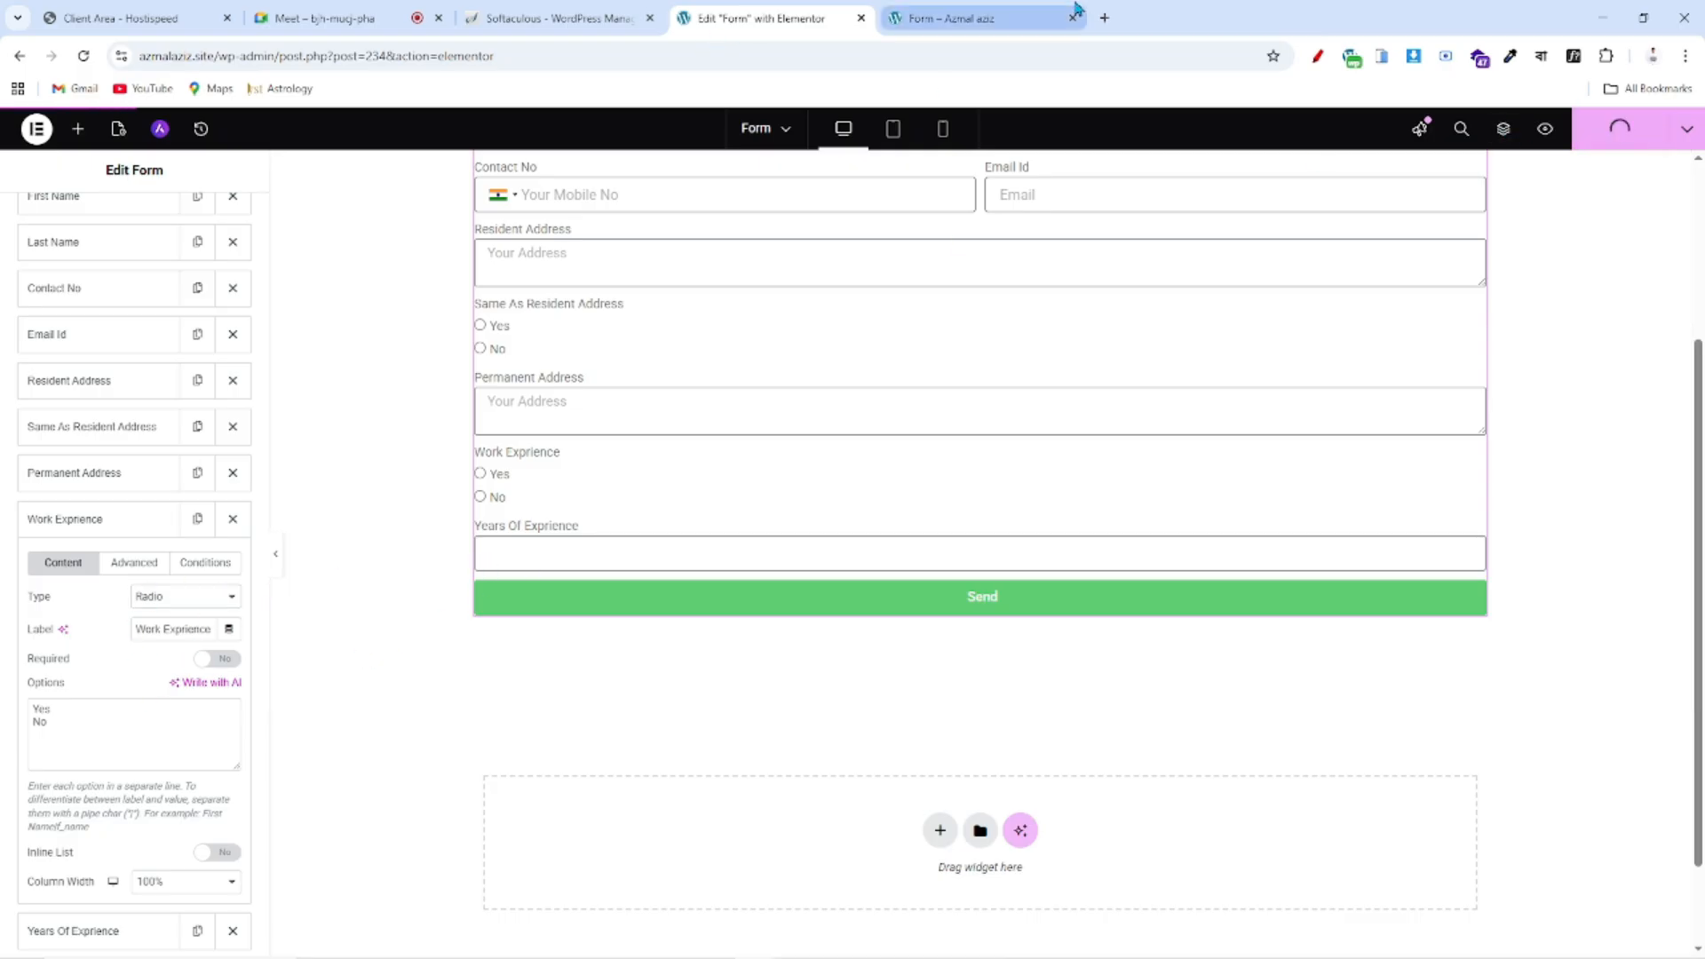
- Reload the live form page, test the Work Exprience Yes and No radio choices, and underline both radio fields in red
click(1006, 14)
click(86, 57)
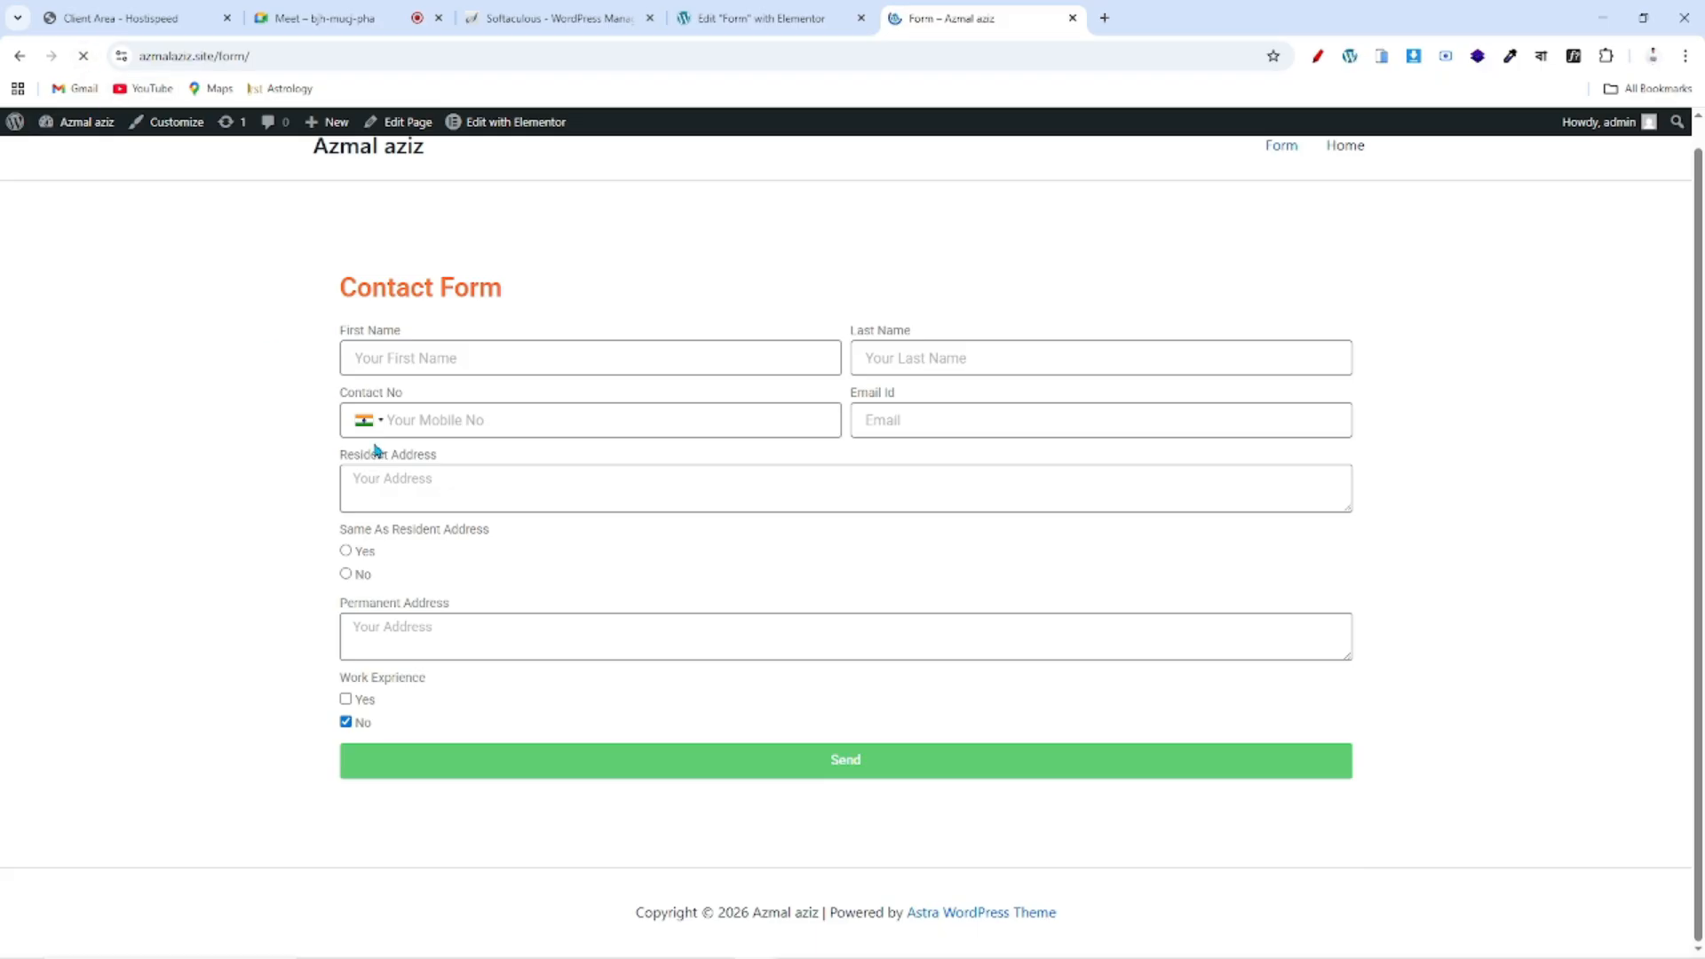
click(345, 699)
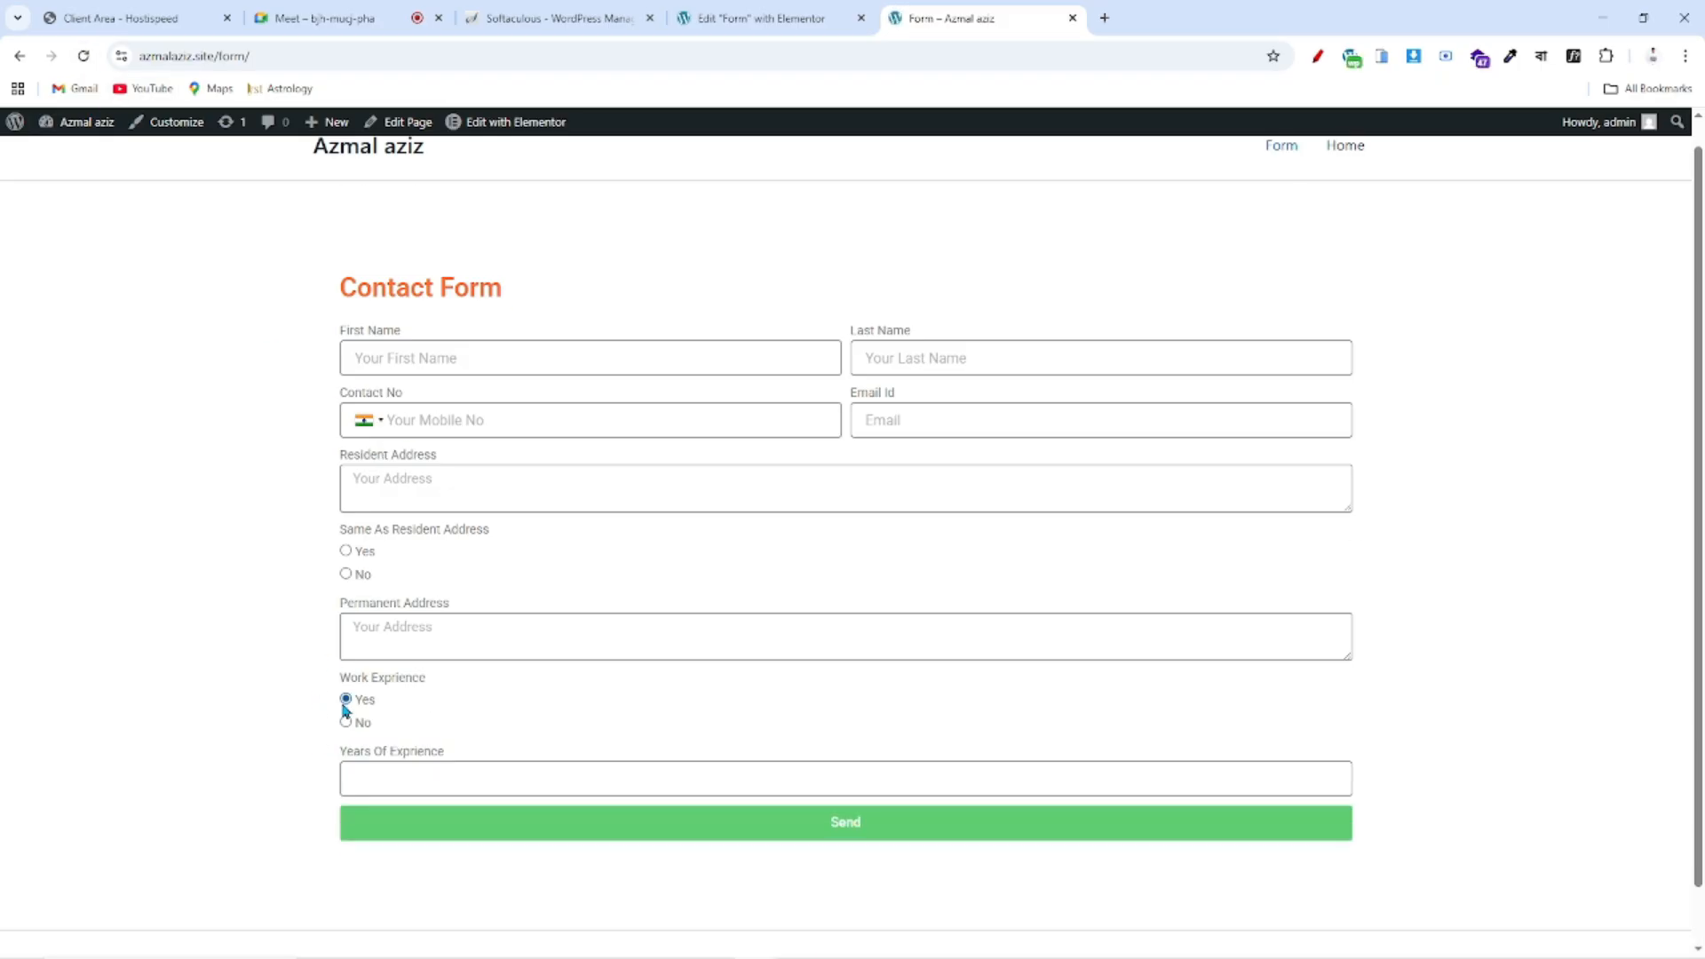
click(346, 722)
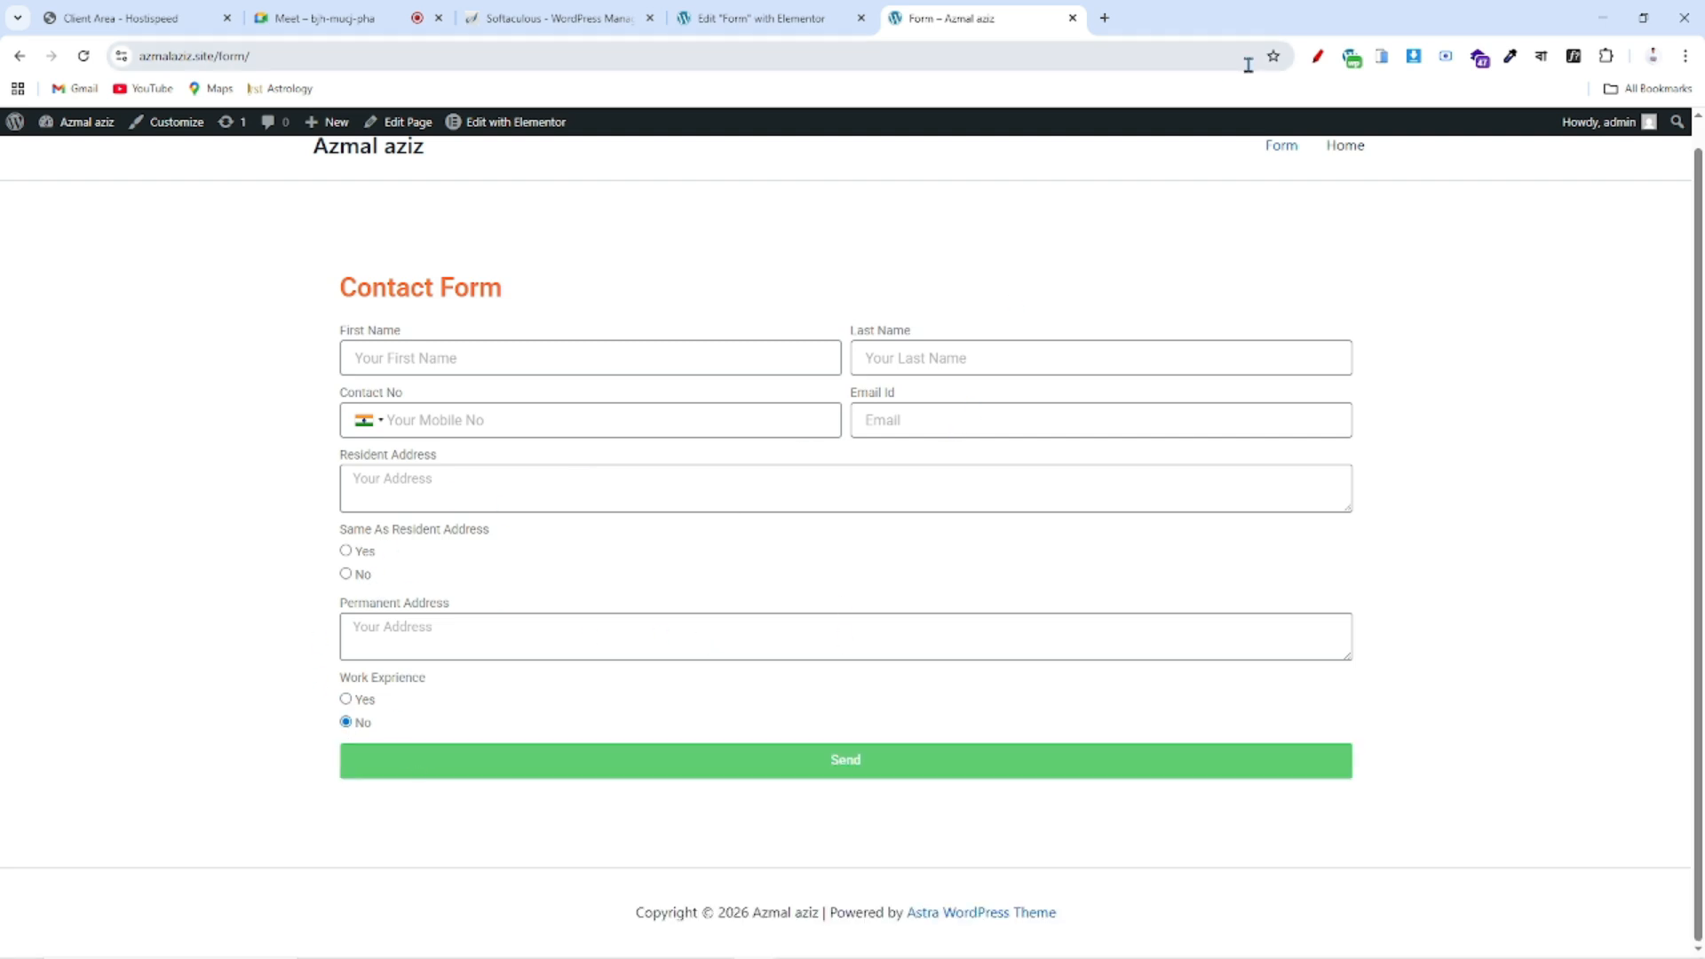
drag(339, 565, 802, 568)
drag(343, 708, 777, 683)
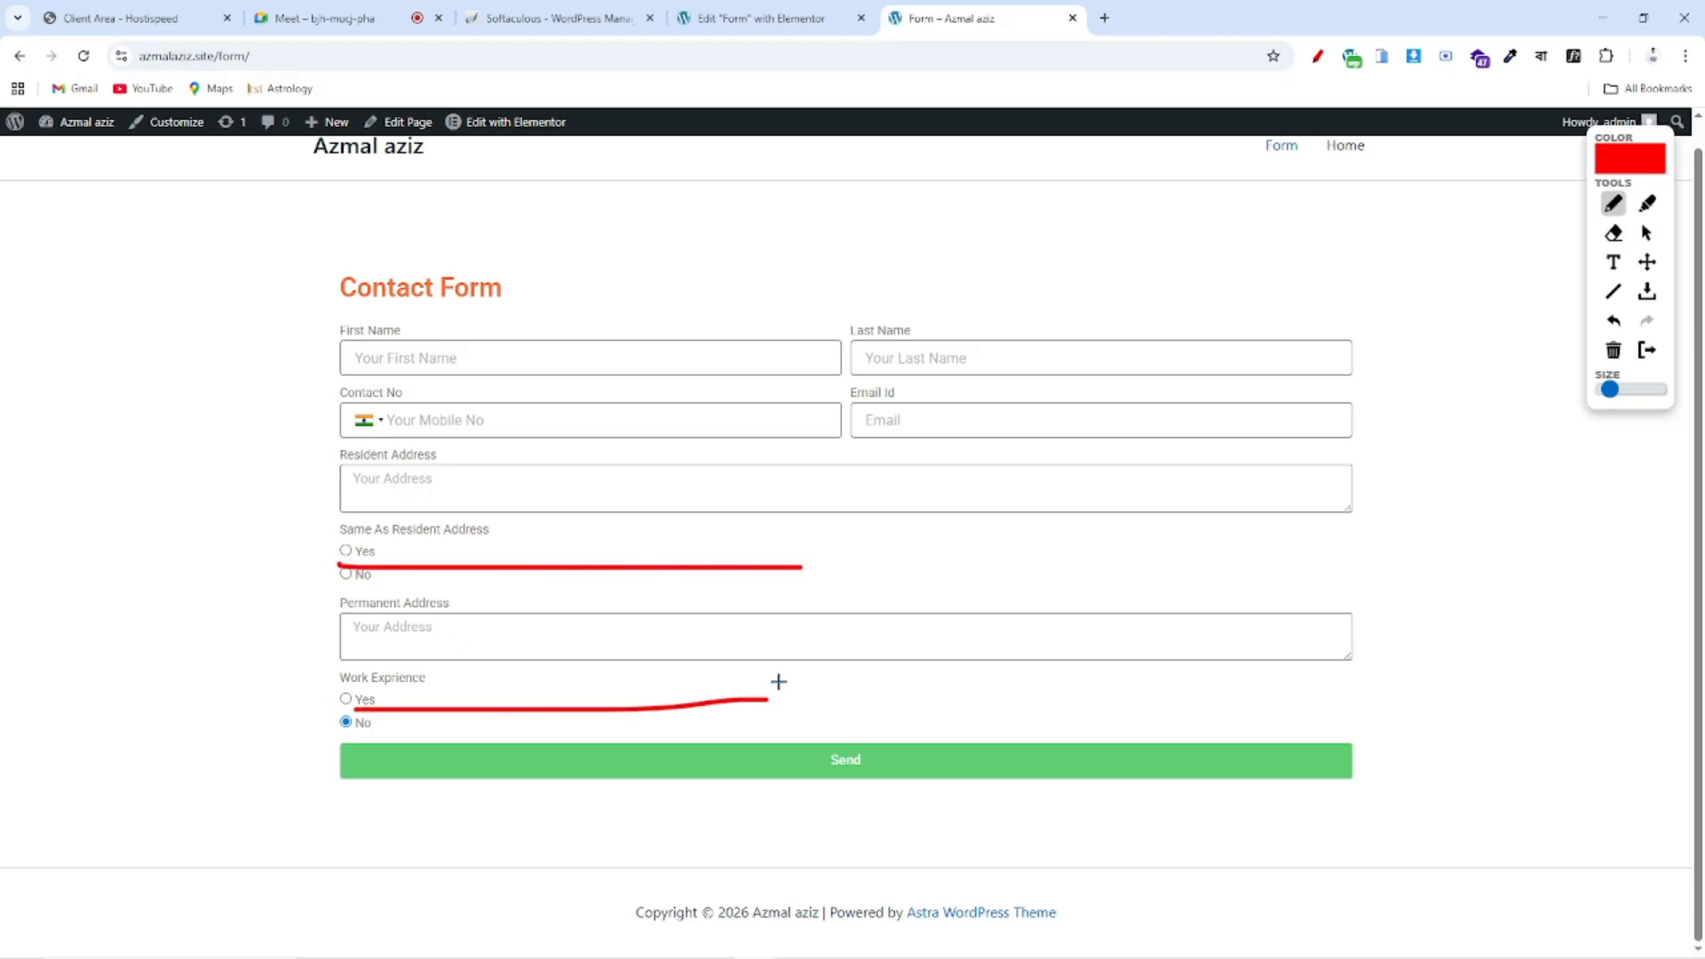
- Return to the Elementor editor and turn on Inline List for the Work Exprience field
click(759, 18)
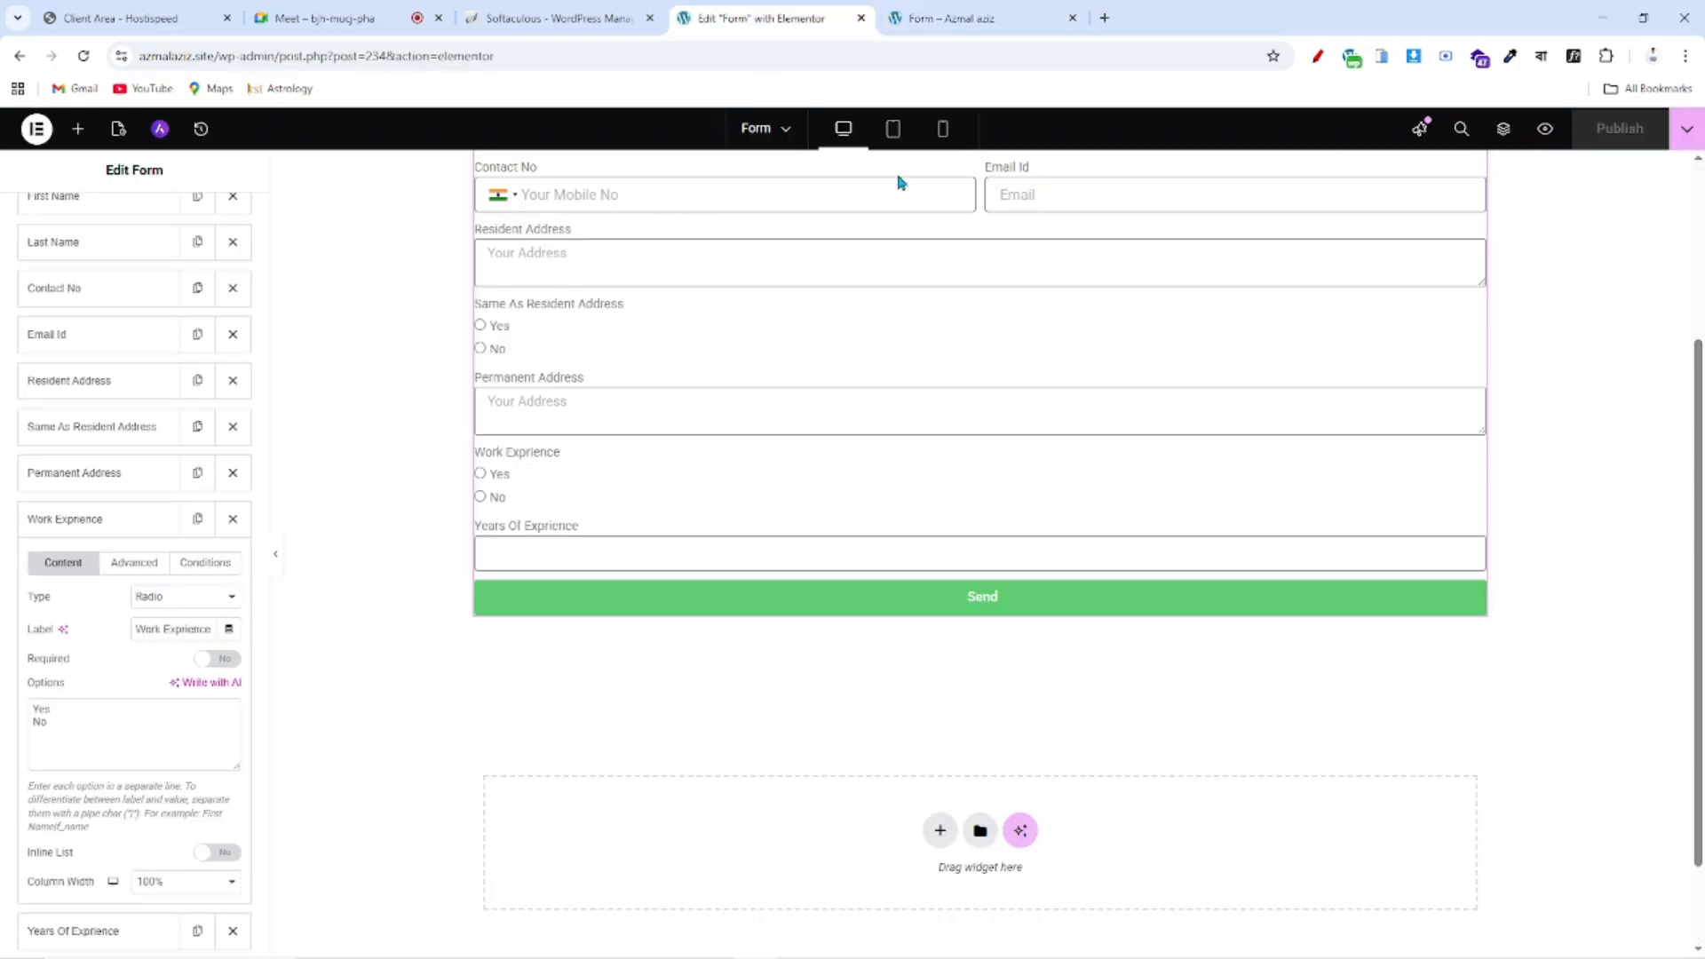
click(78, 533)
click(79, 533)
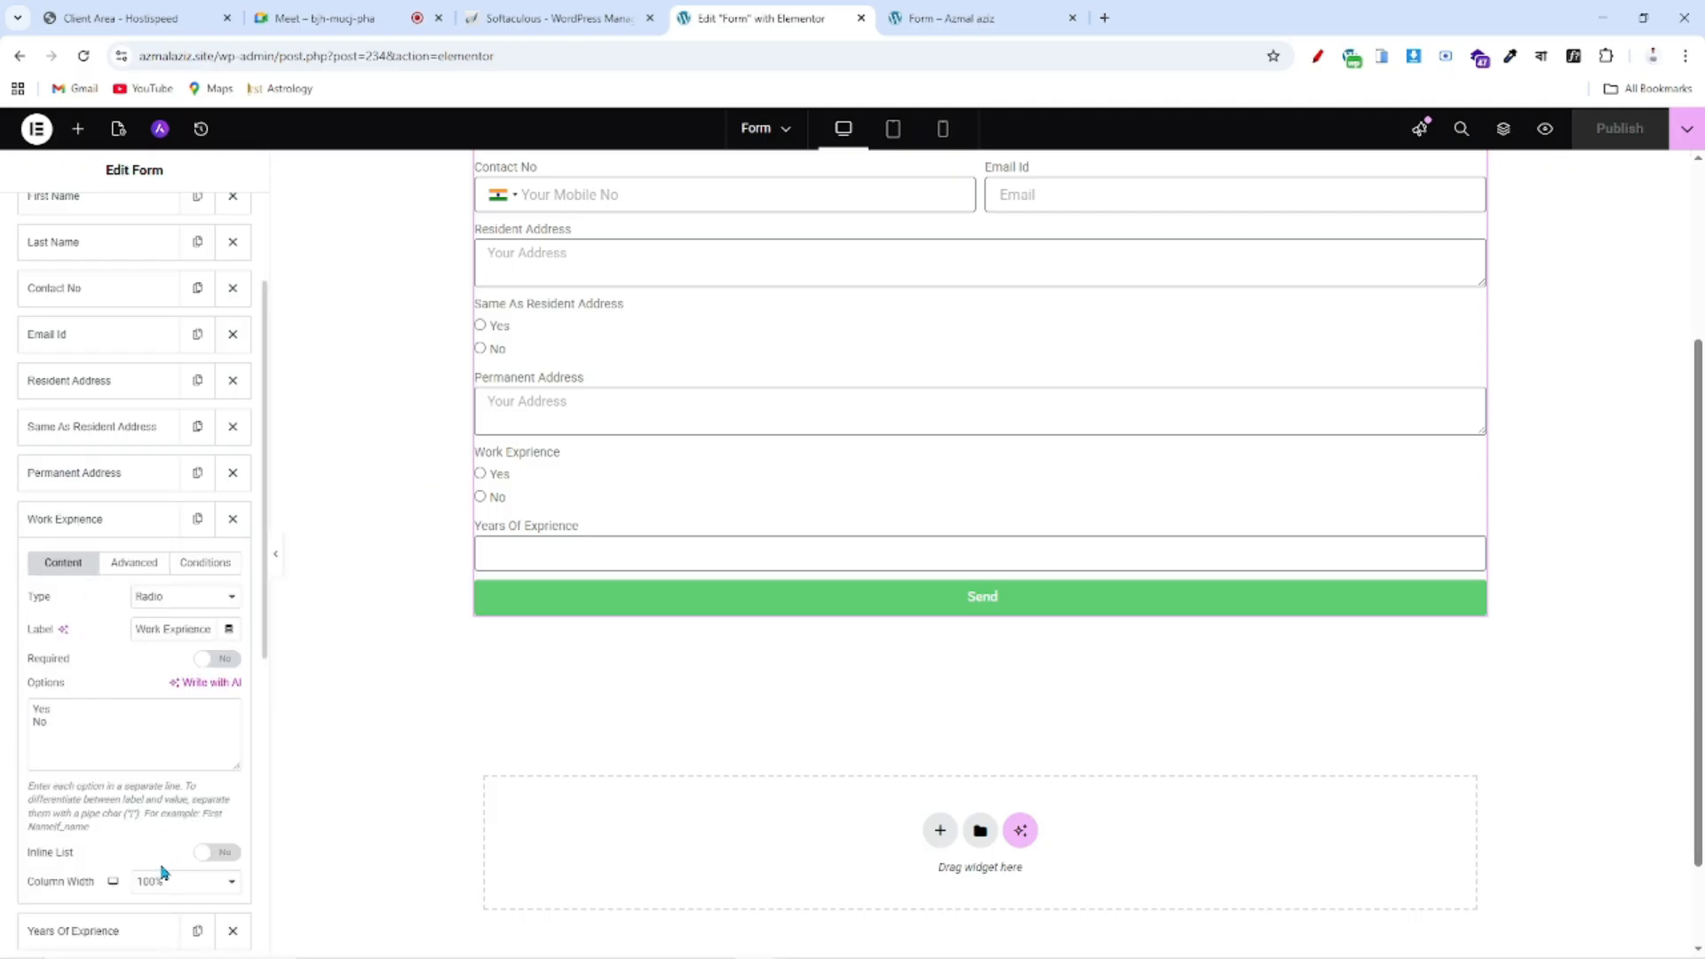
scroll(148, 751, down, 2)
drag(17, 678, 122, 682)
click(215, 677)
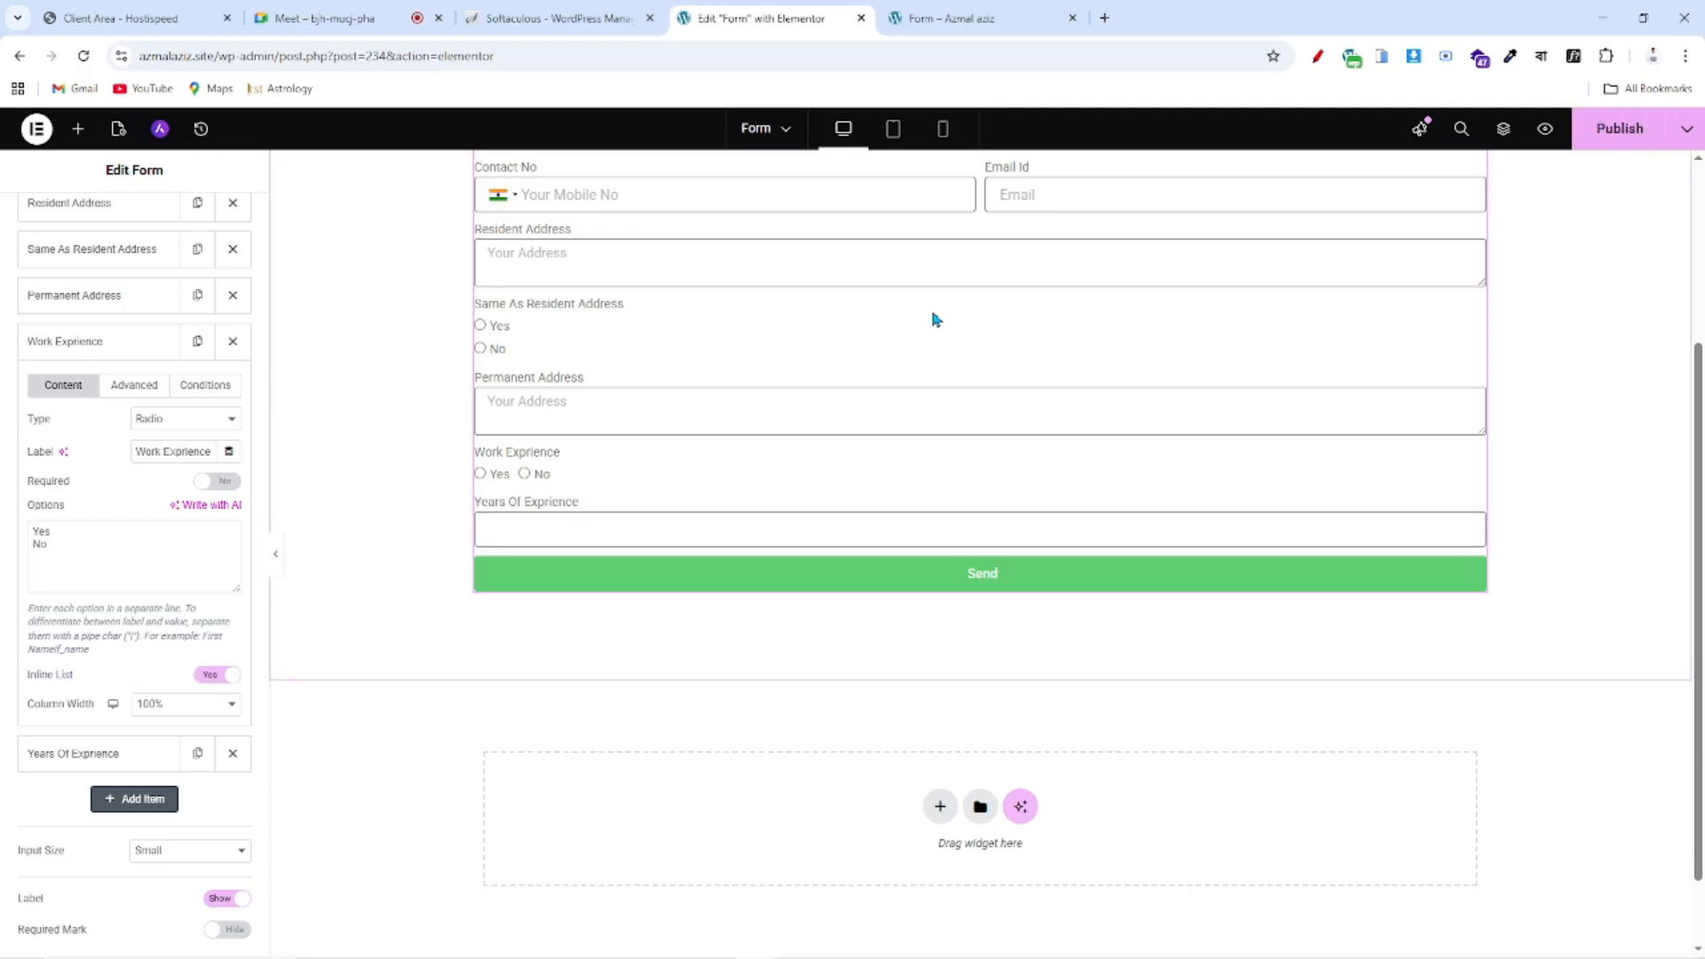
- Turn on Inline List for the Same As Resident Address field and publish the form page
scroll(53, 426, up, 1)
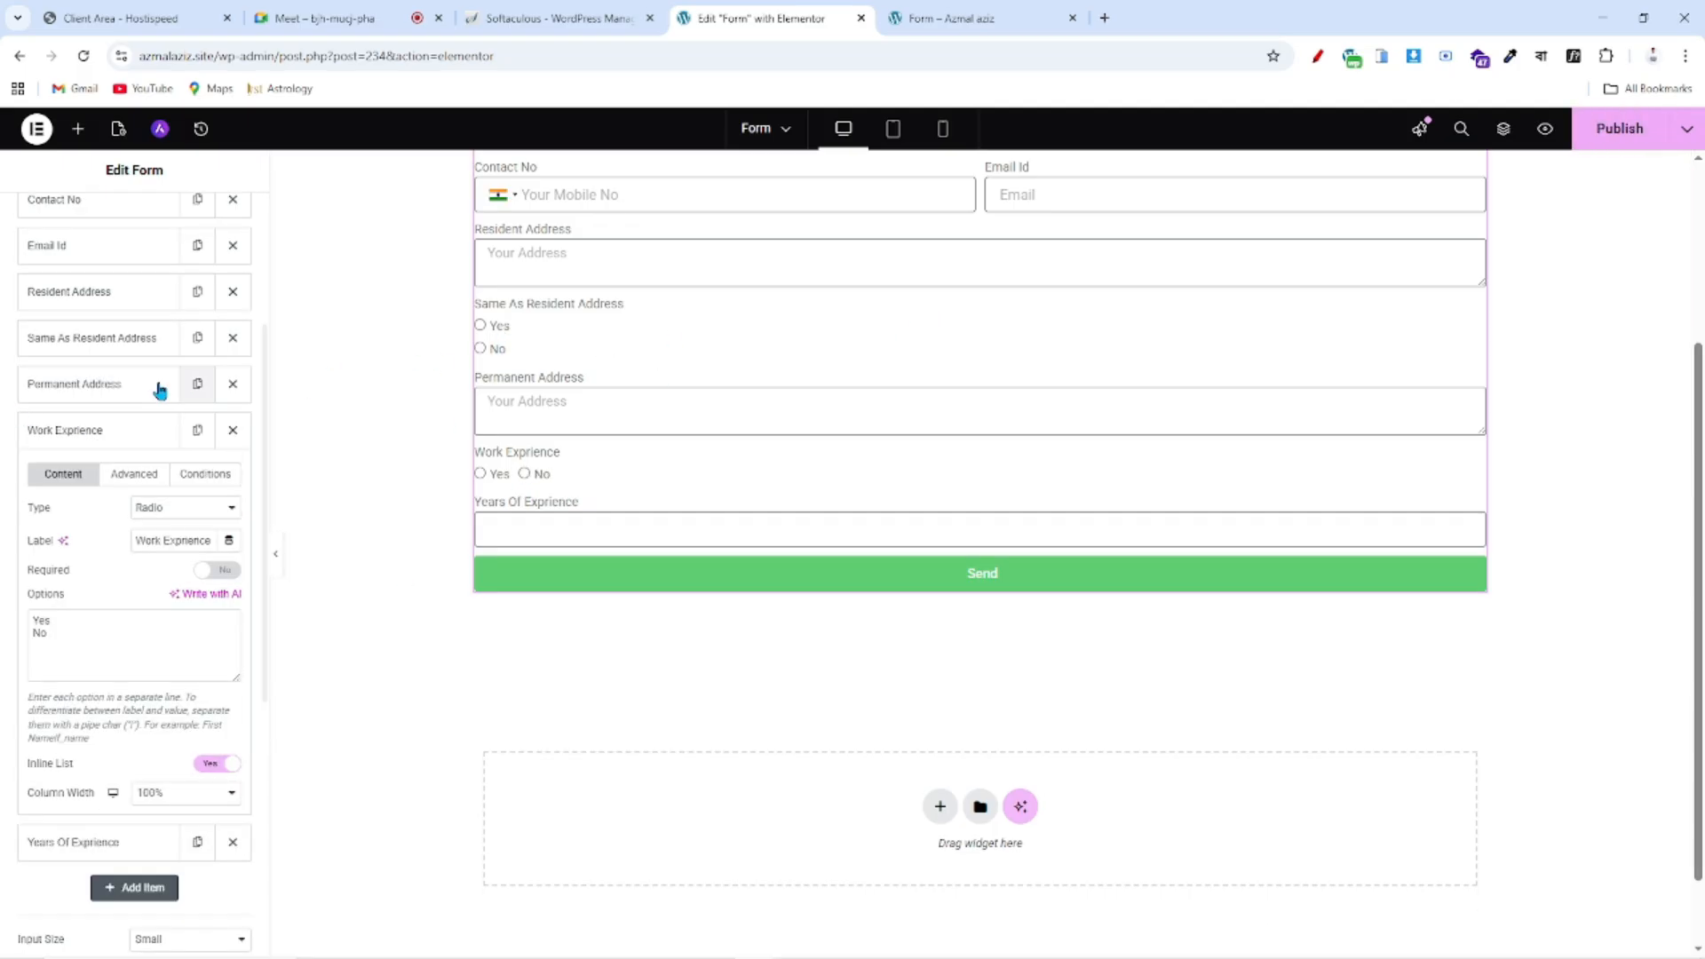
click(84, 342)
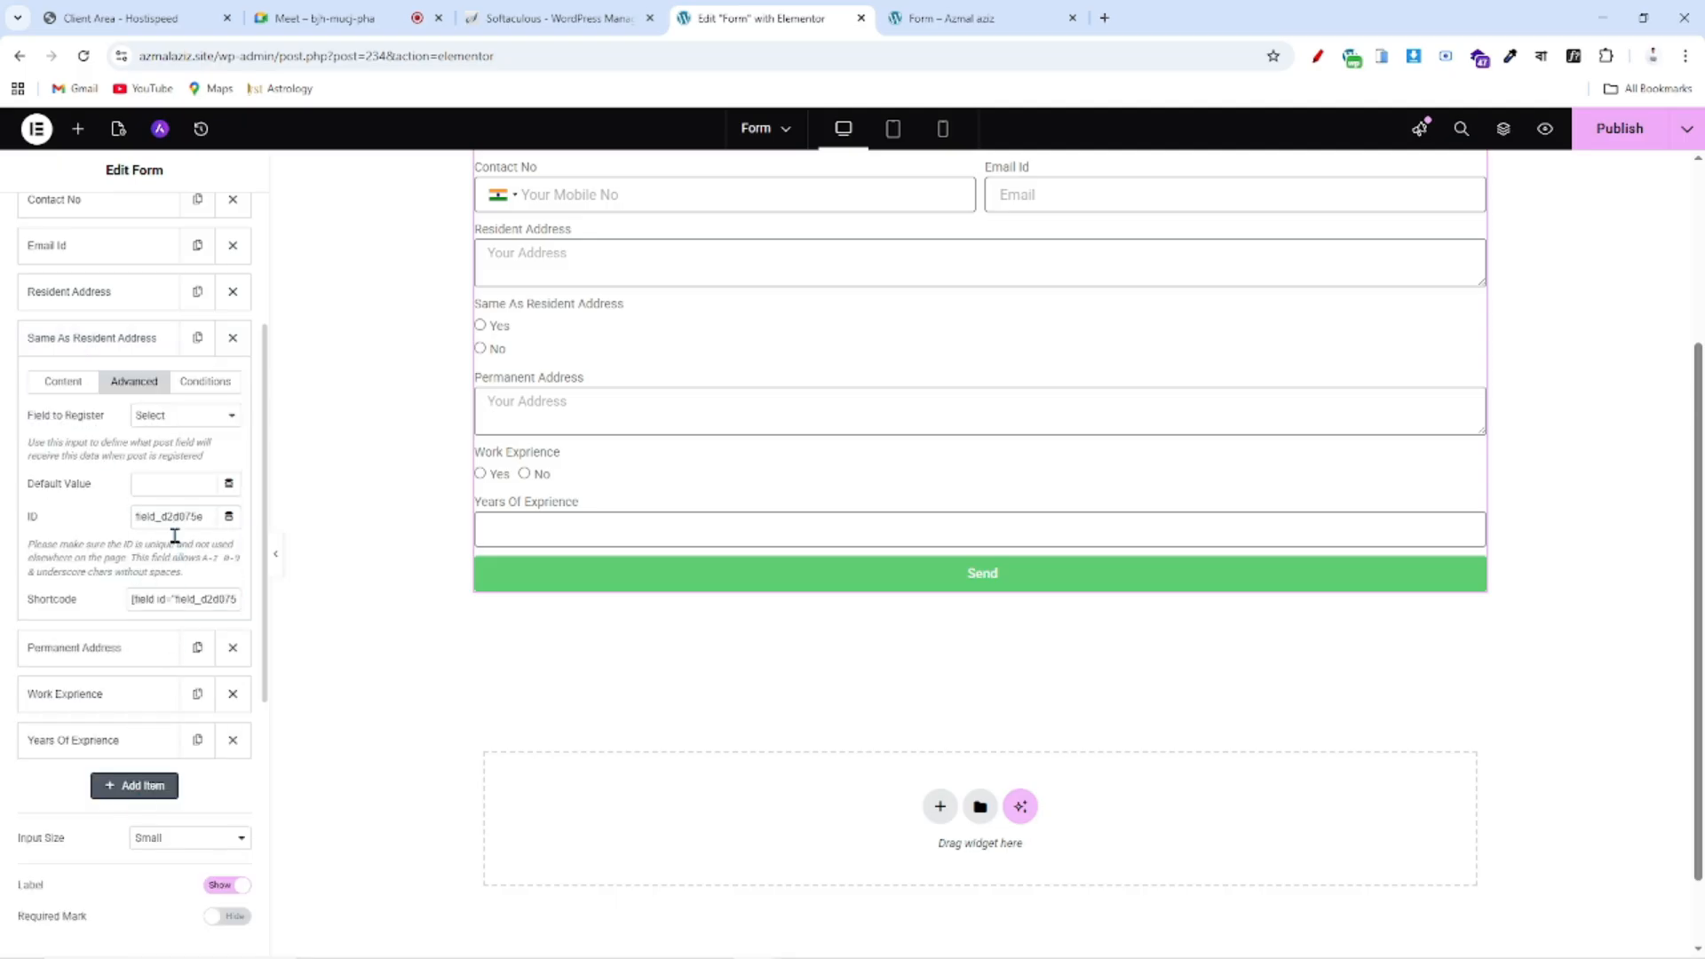
click(62, 382)
click(224, 673)
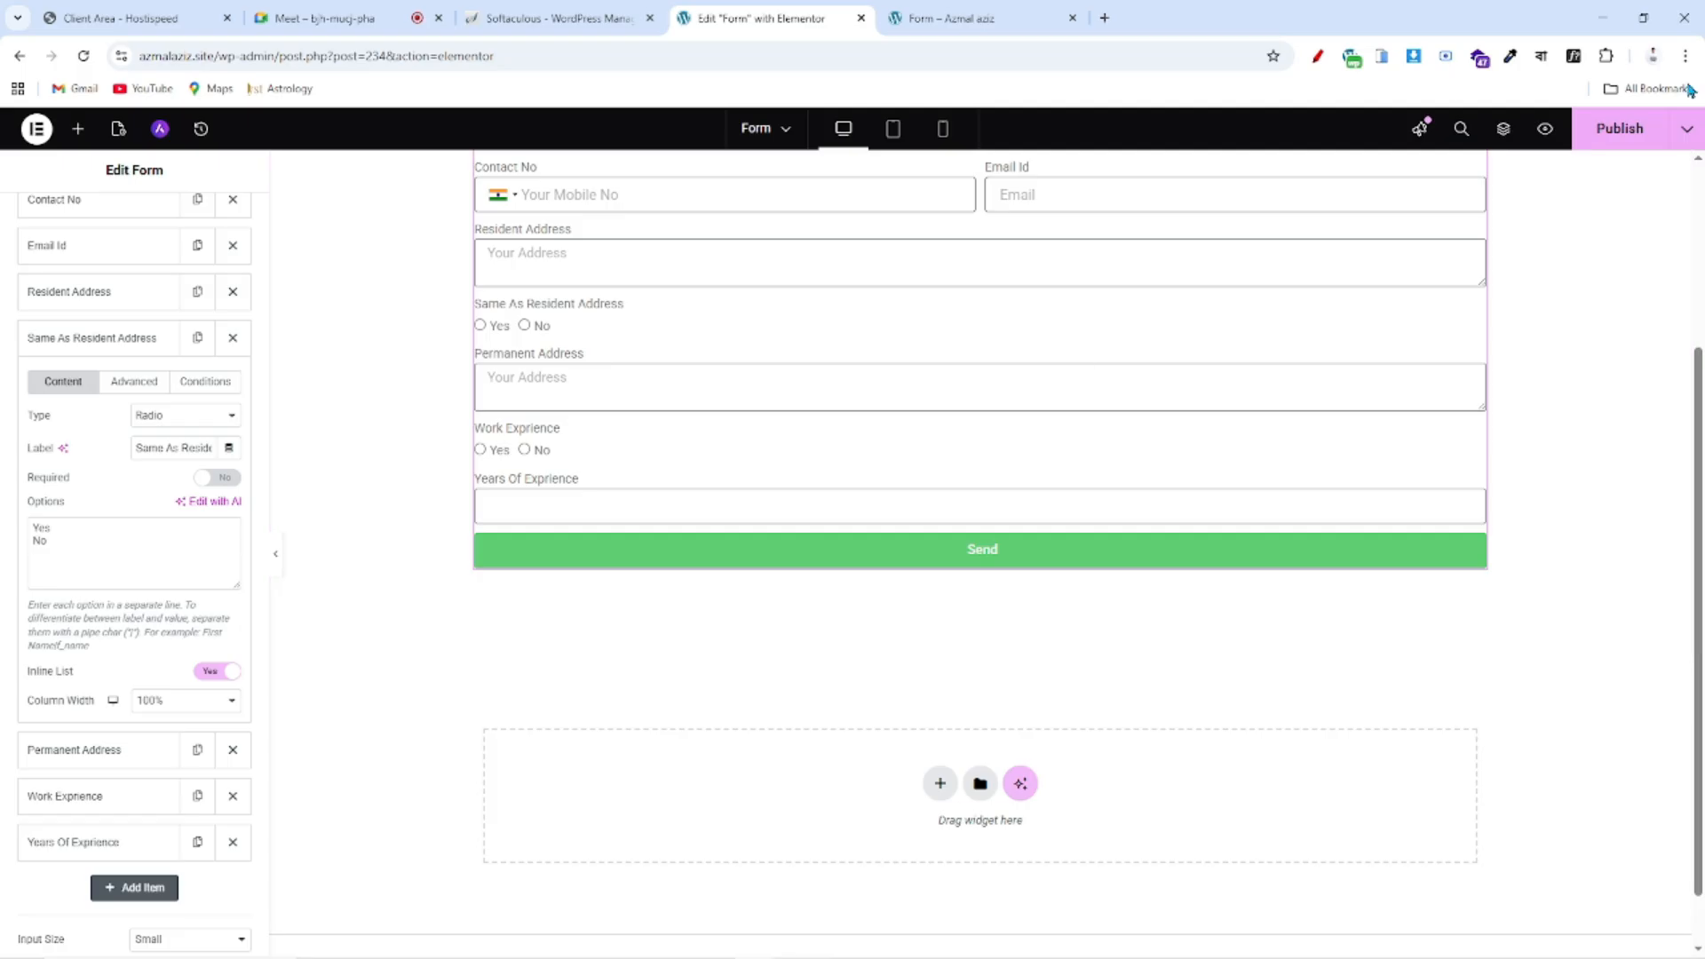
click(1619, 129)
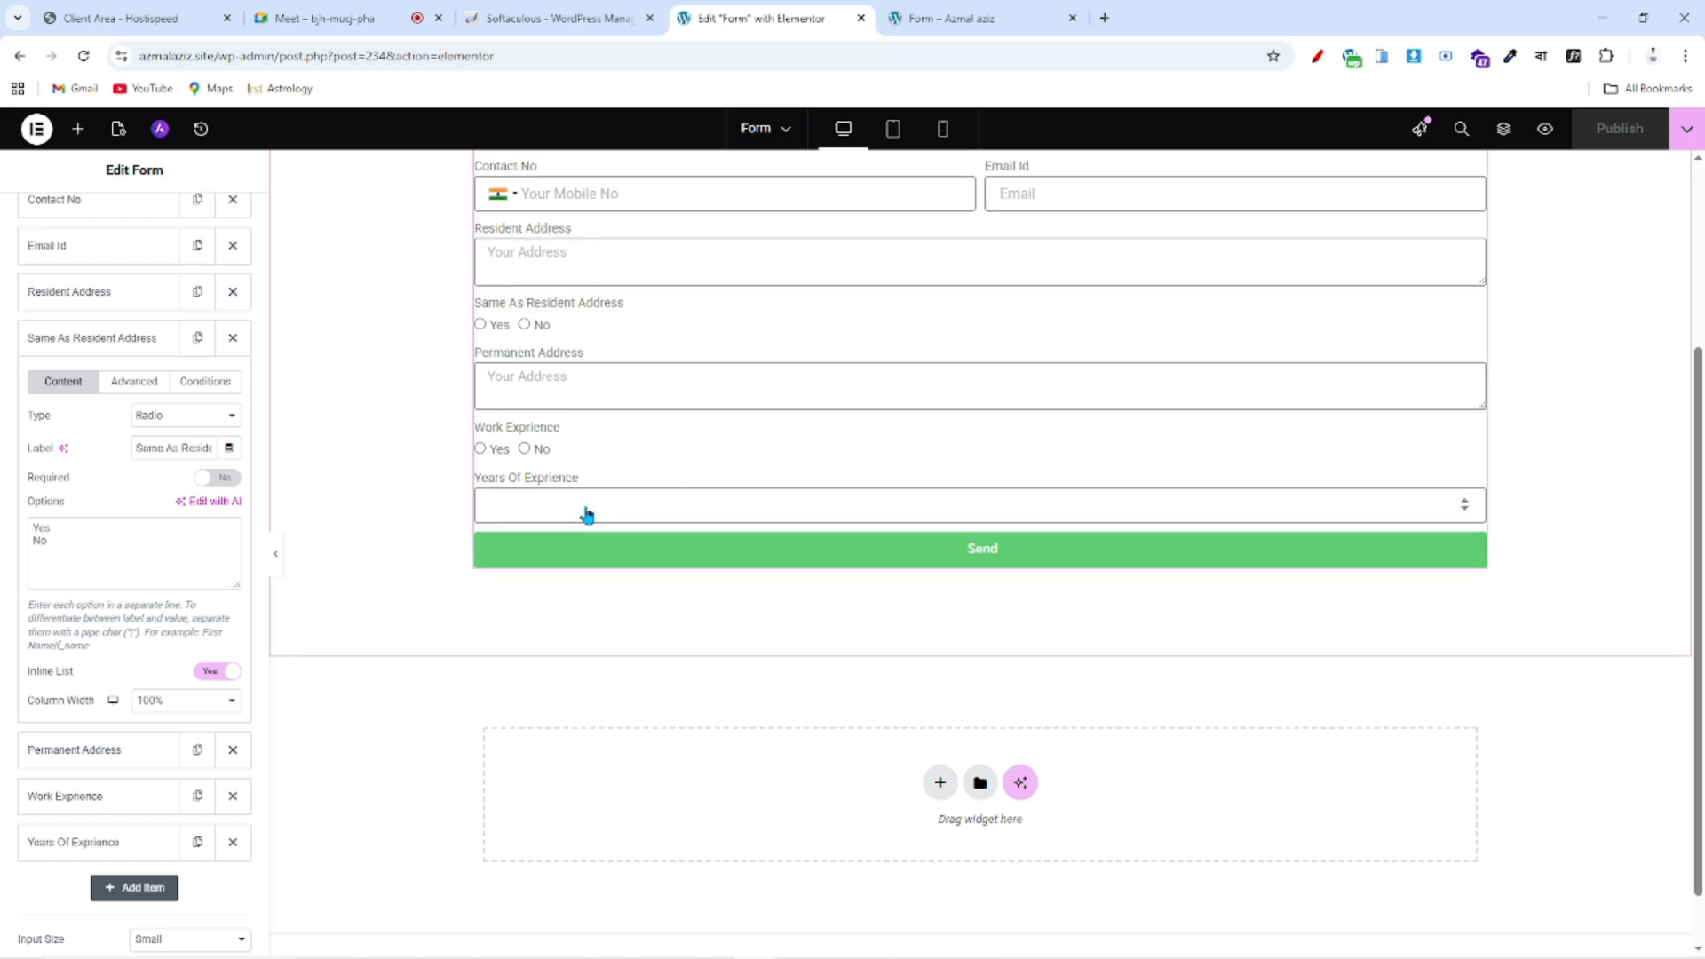
- Add a new form field labelled Previous Job Details below Years Of Exprience, keeping its type as Text
scroll(586, 513, down, 1)
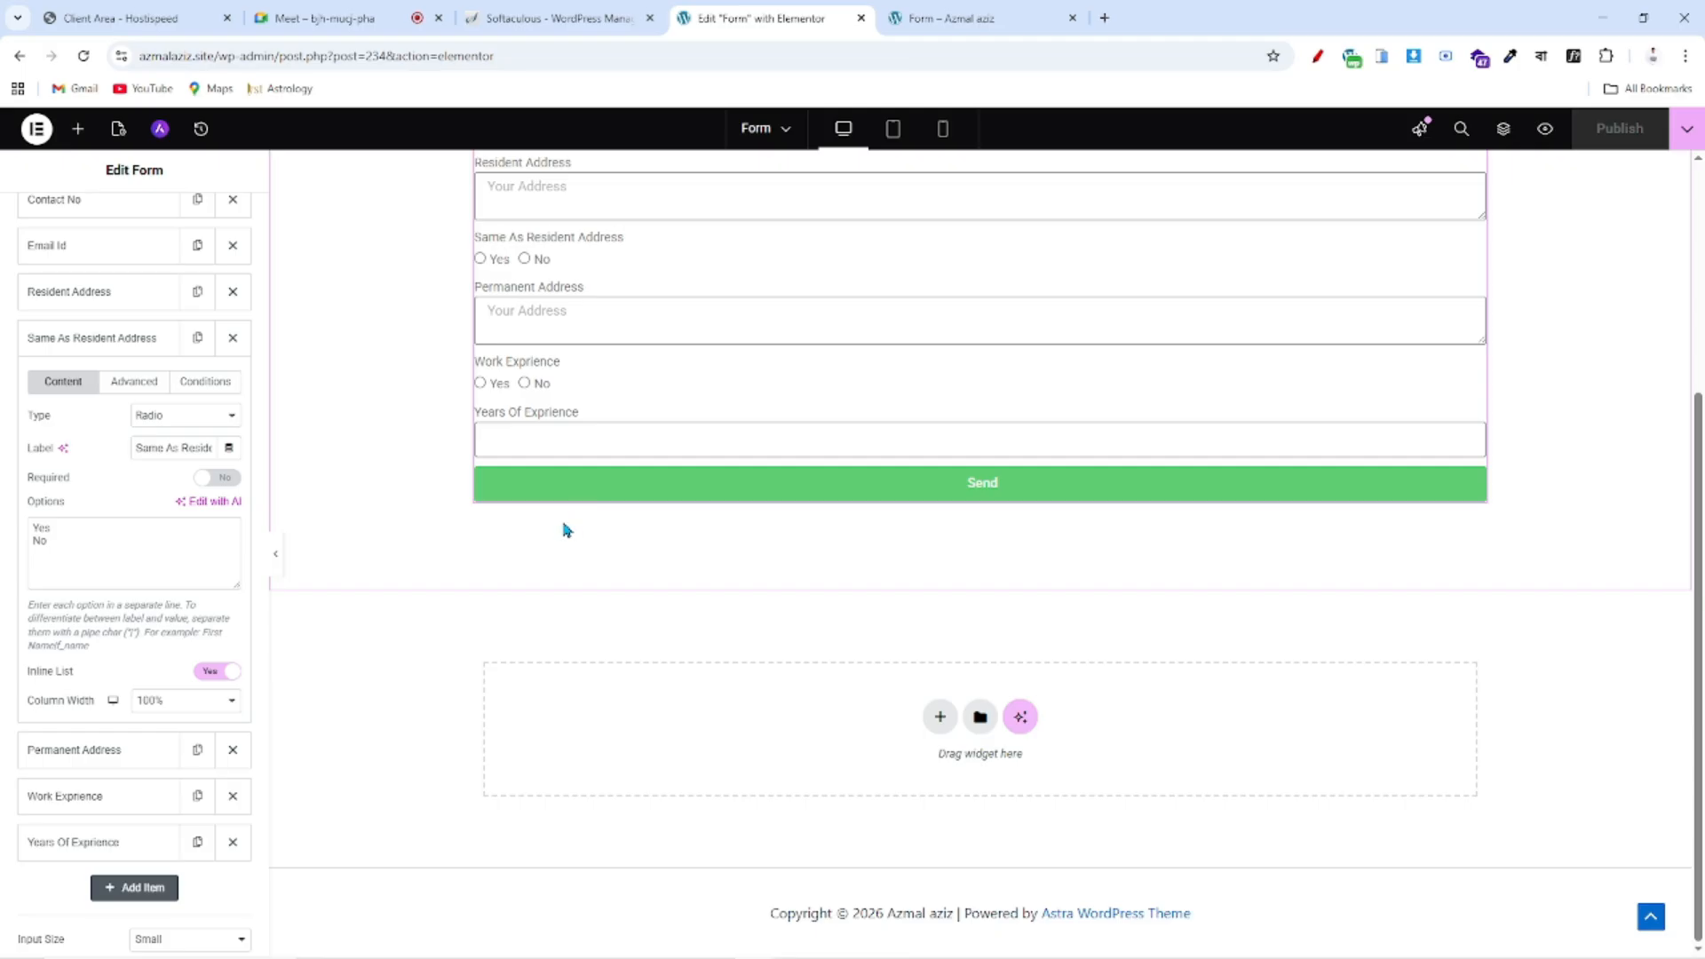
scroll(567, 530, up, 2)
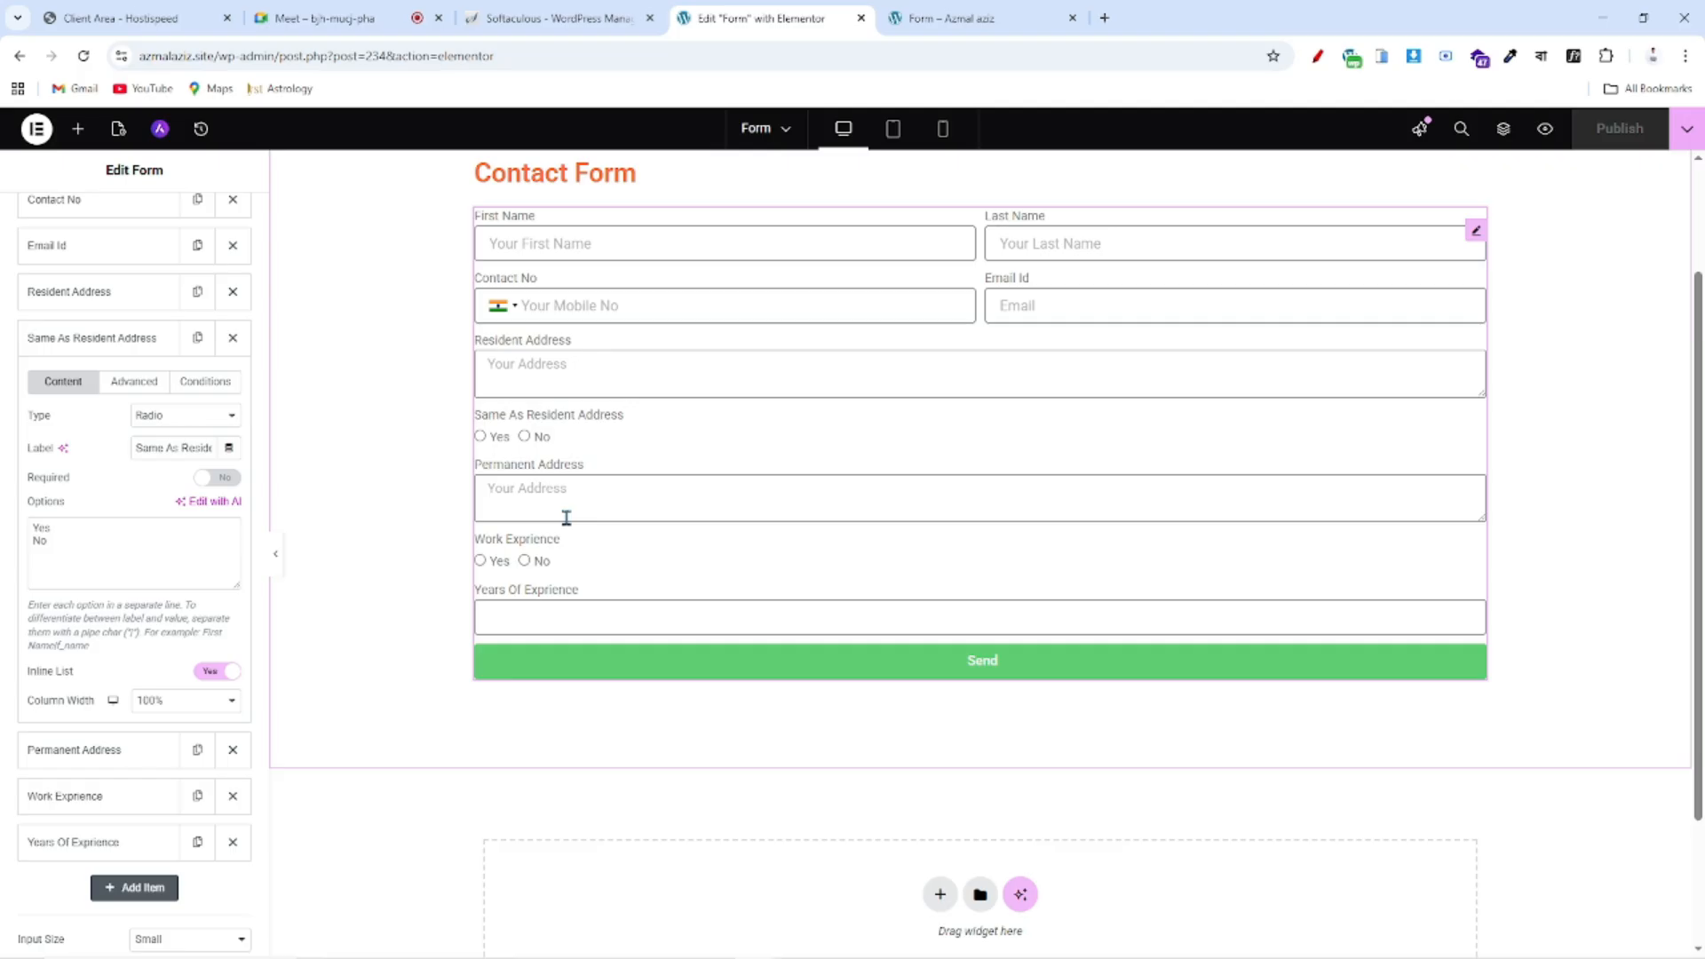
click(103, 338)
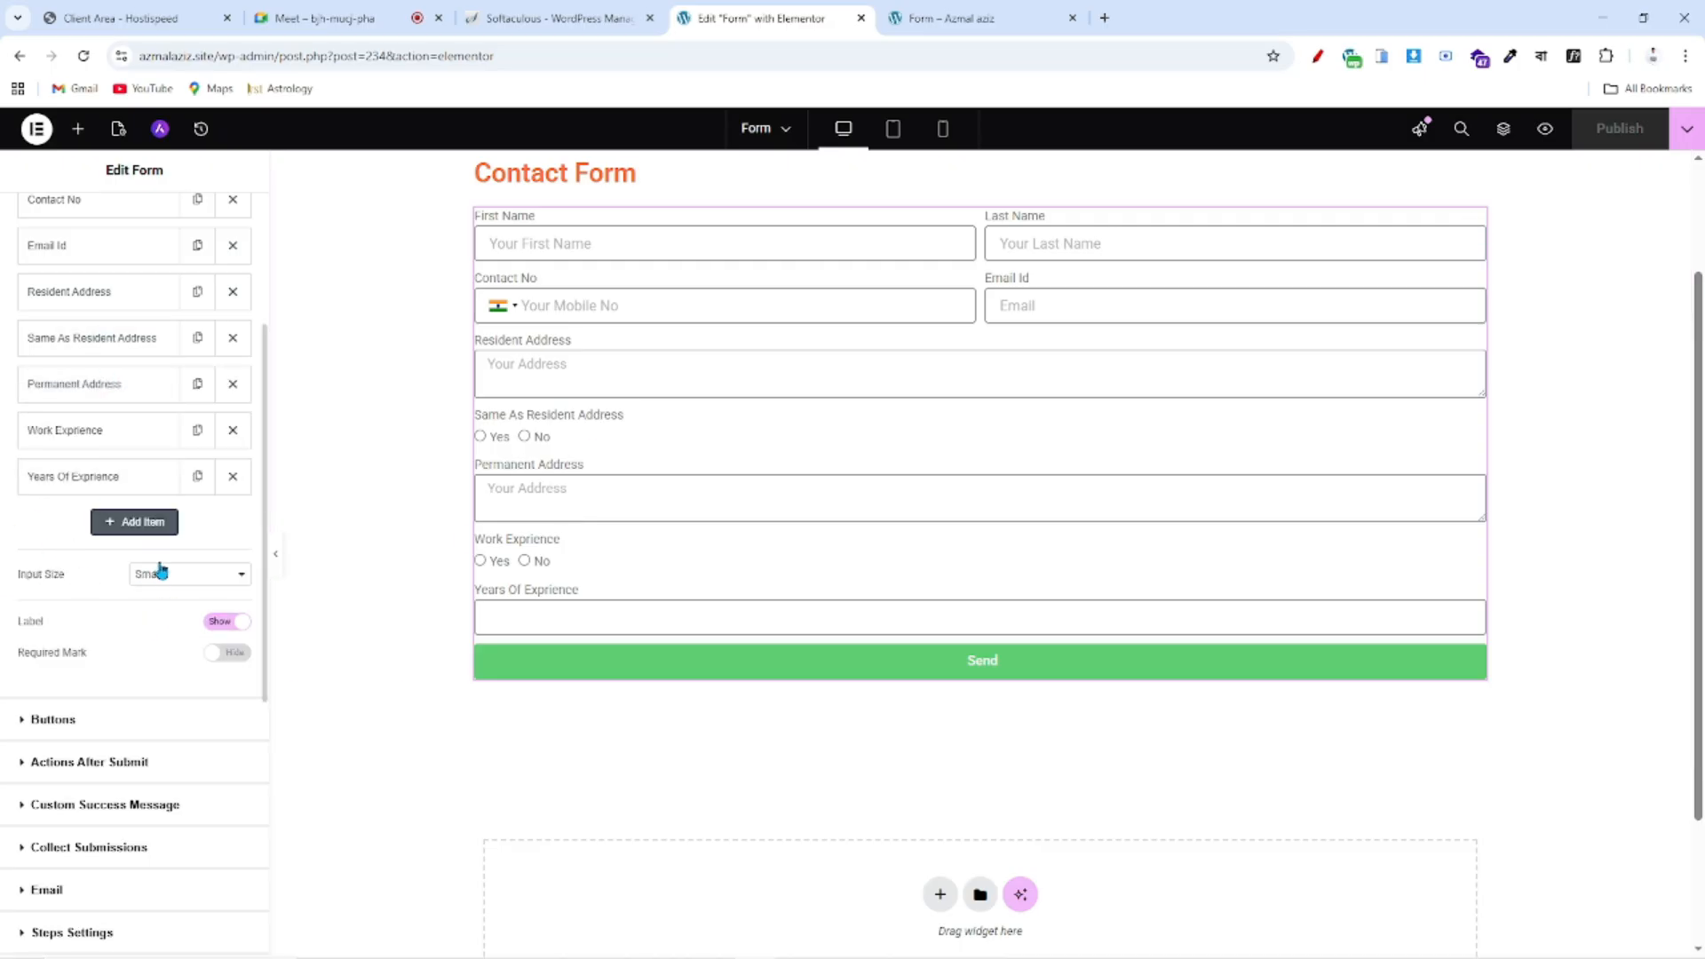
click(145, 528)
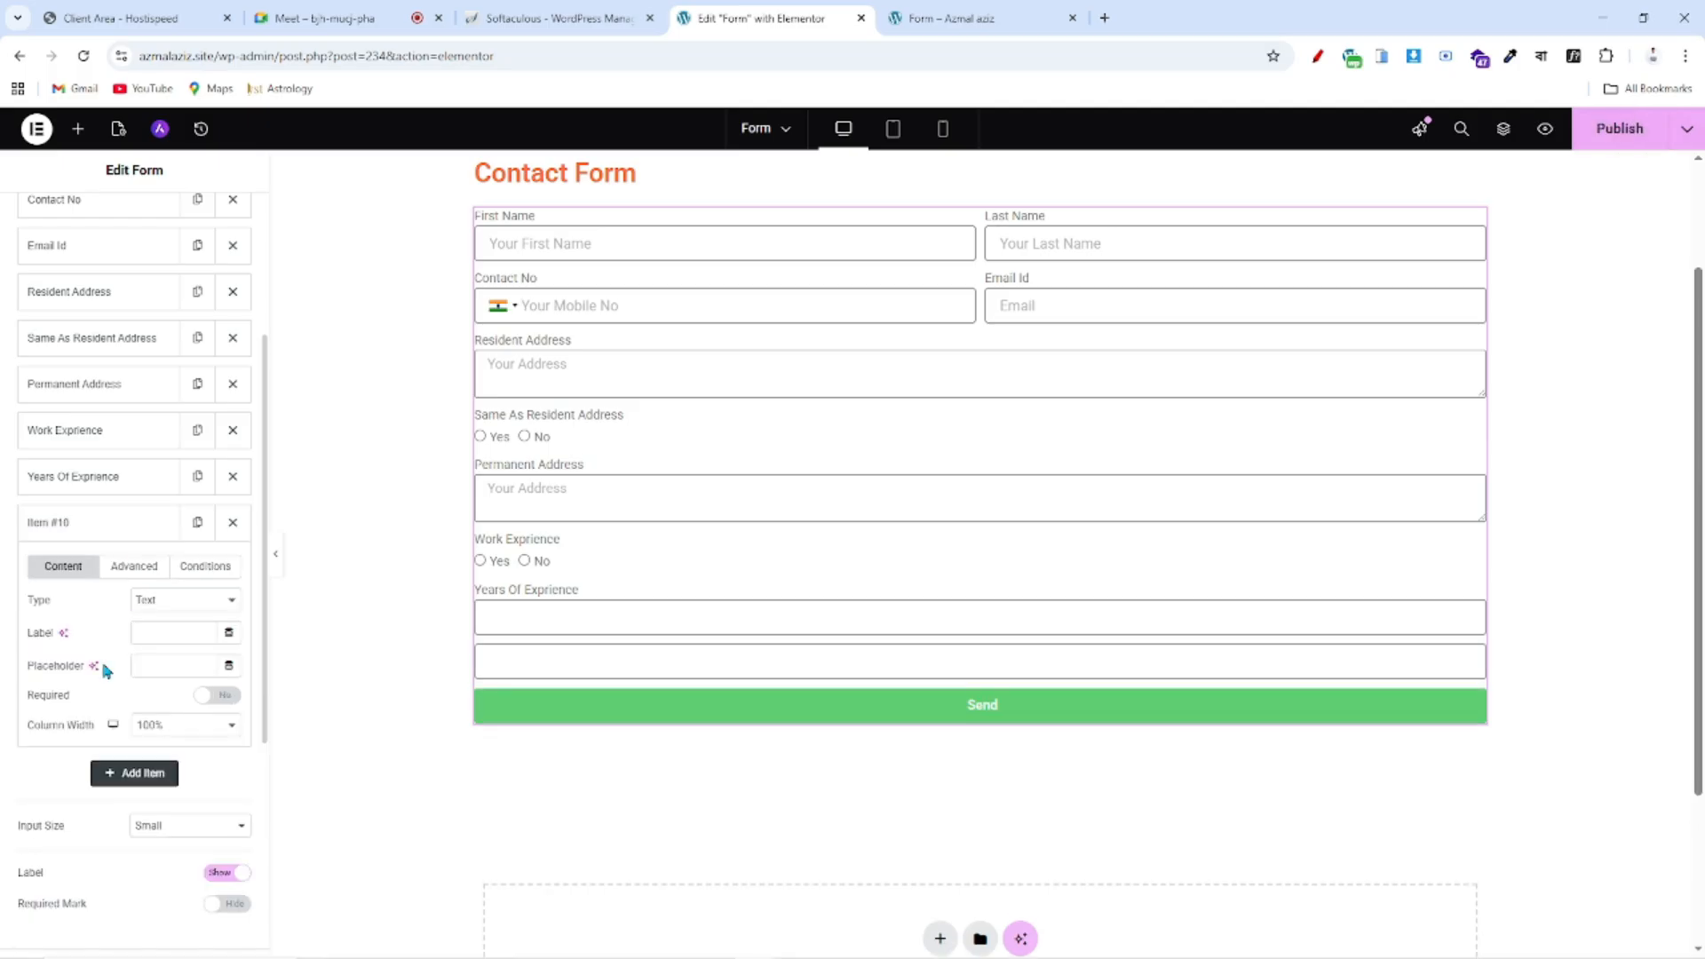
click(159, 630)
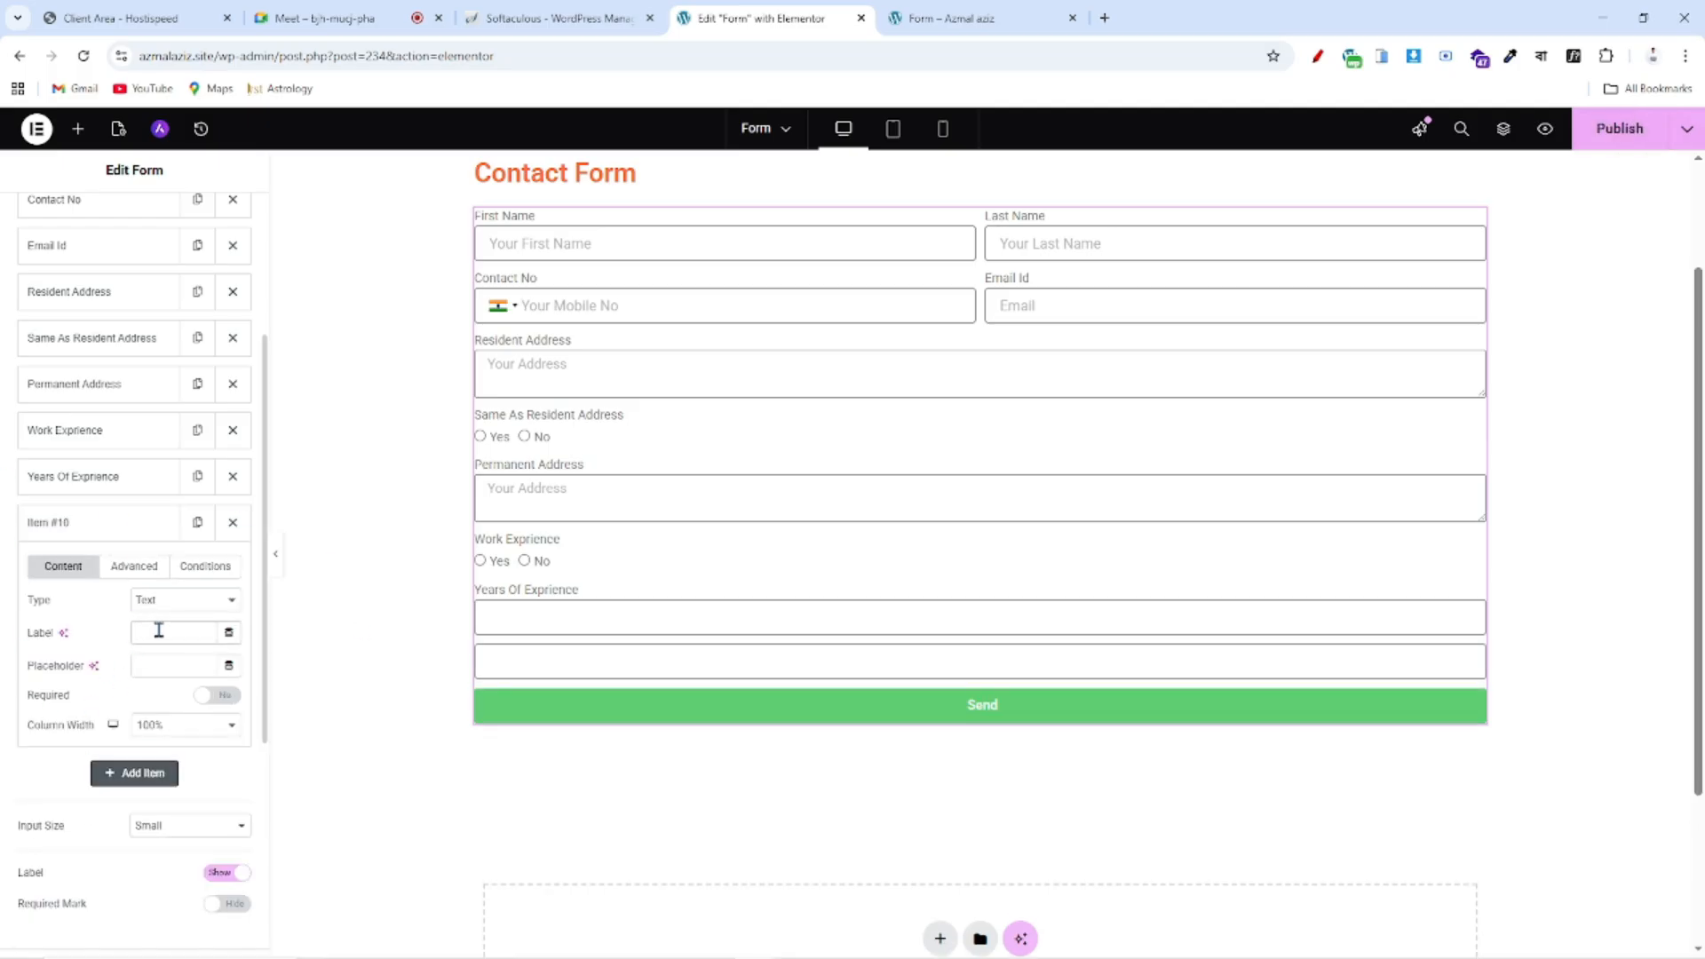
text(Prev)
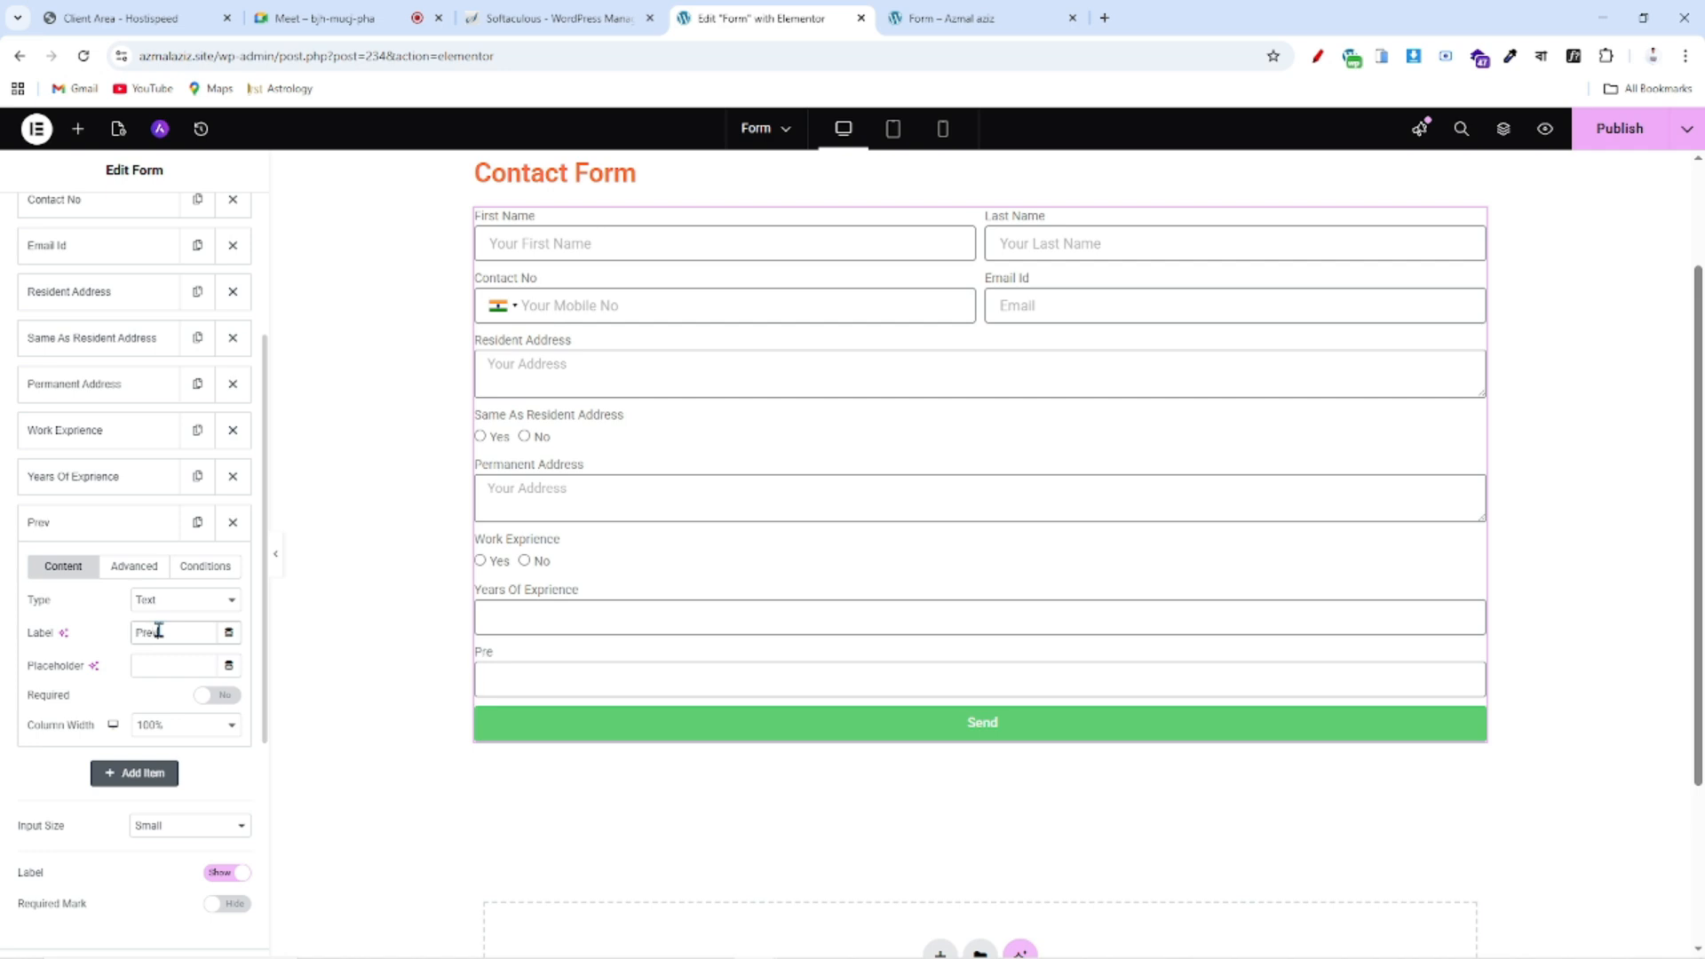
text(ious Job Details)
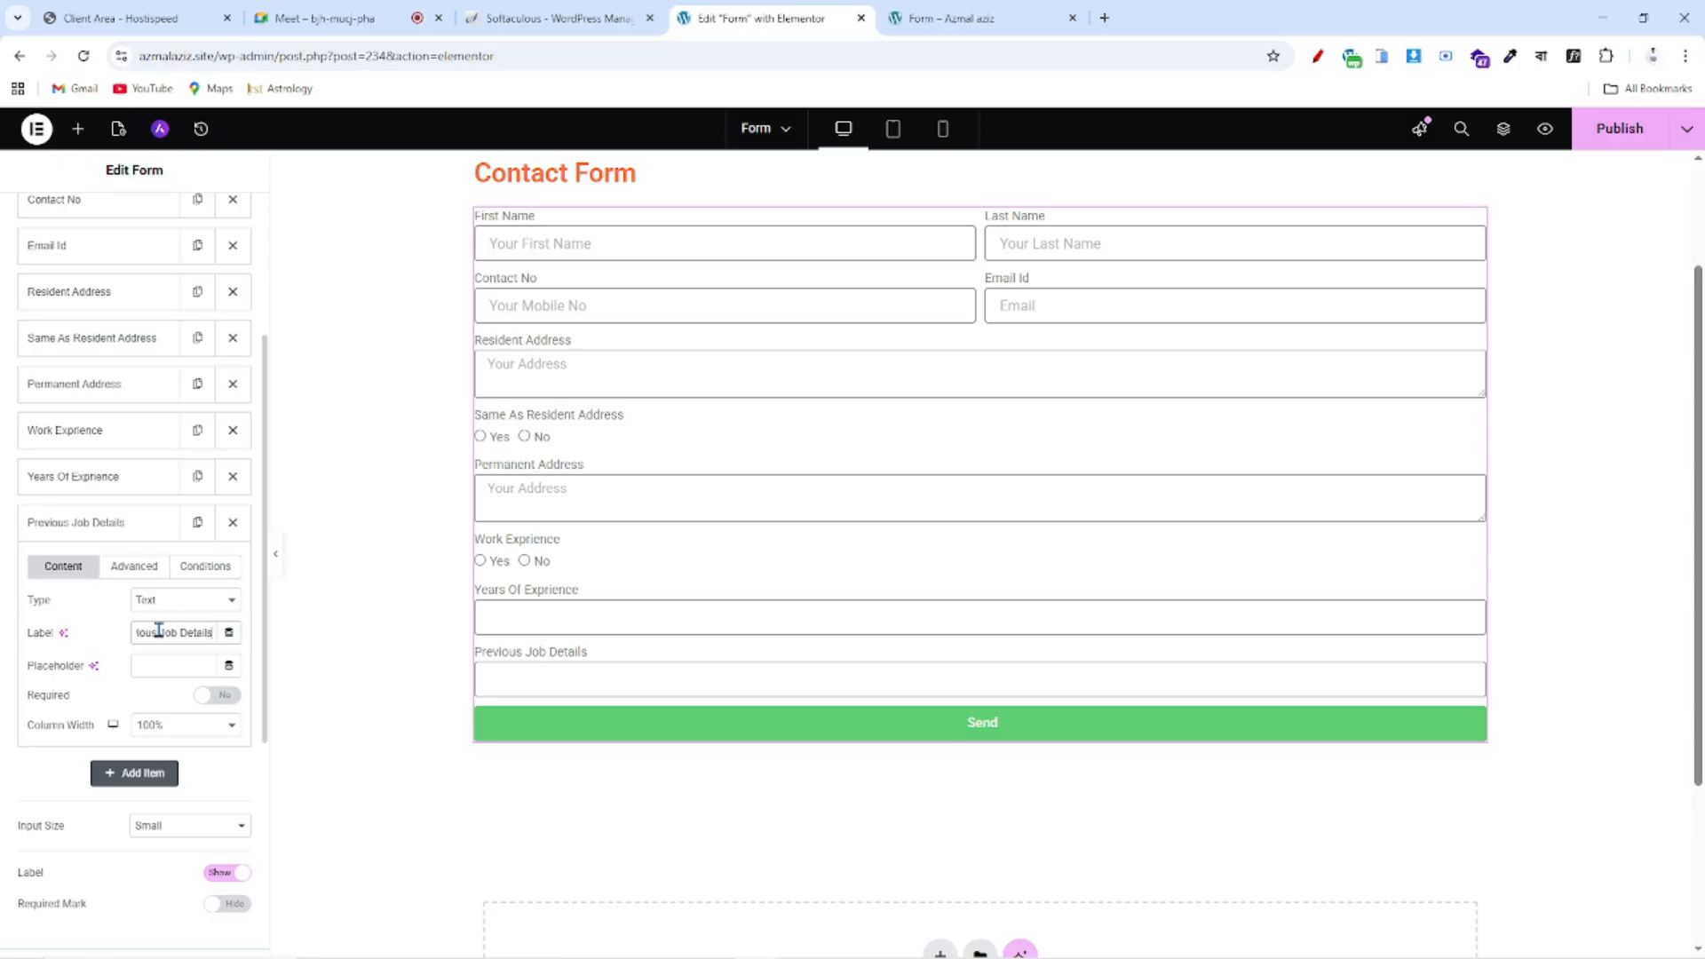
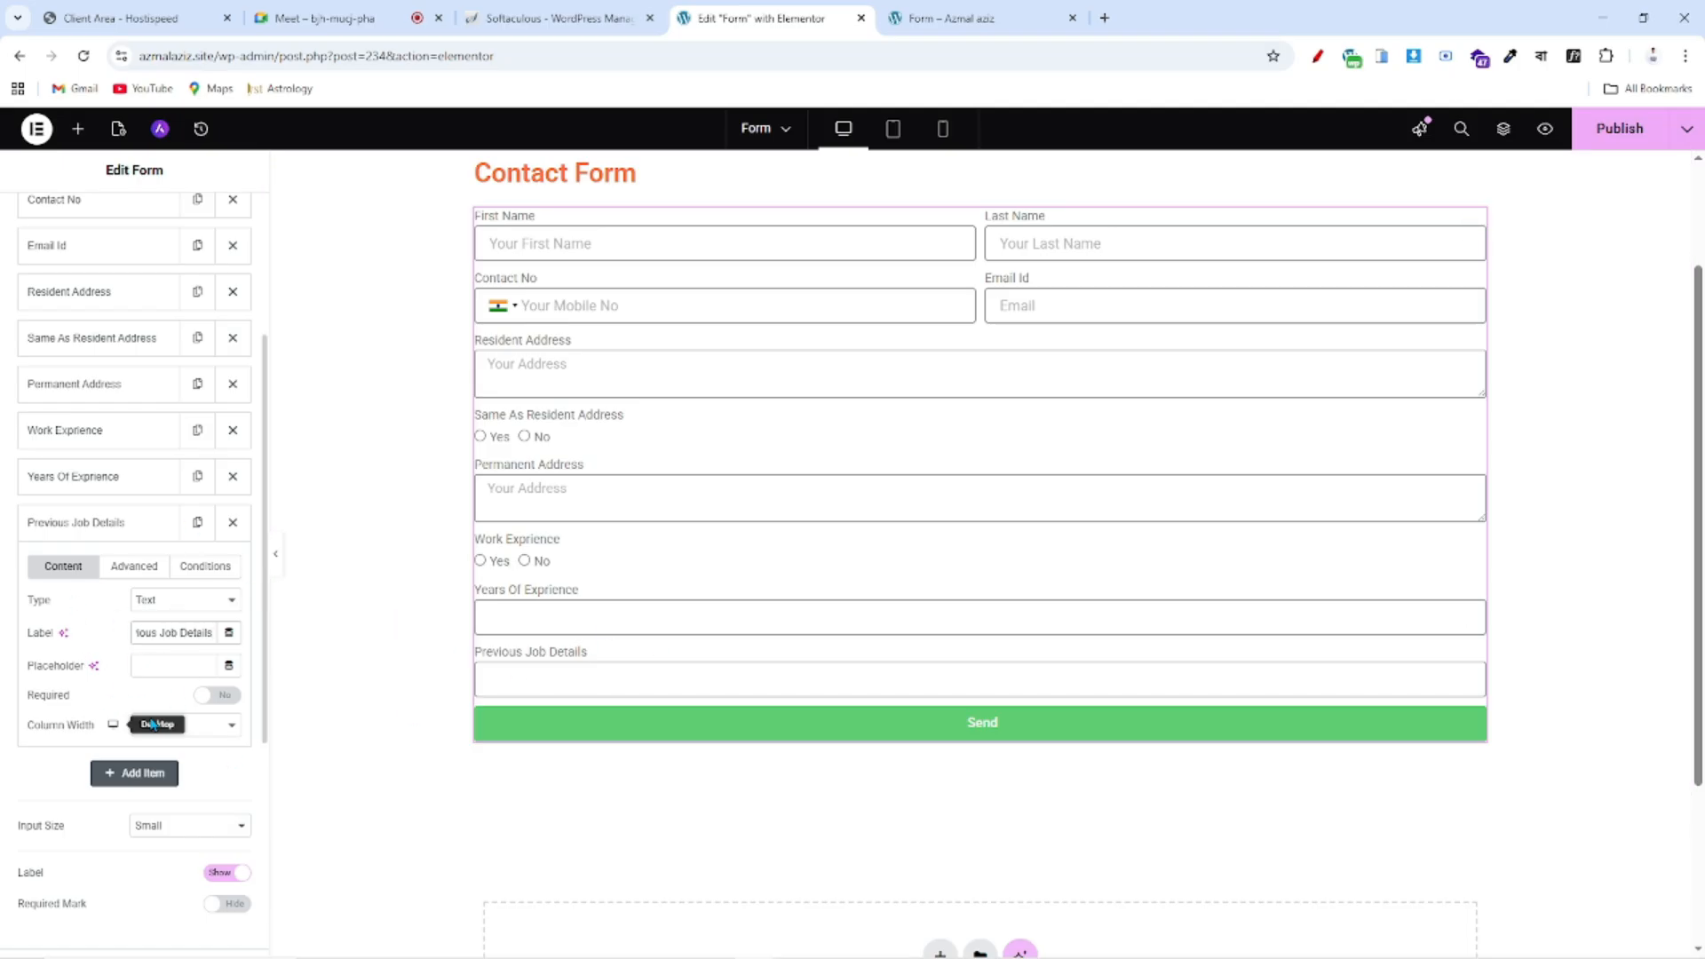
click(158, 604)
click(158, 605)
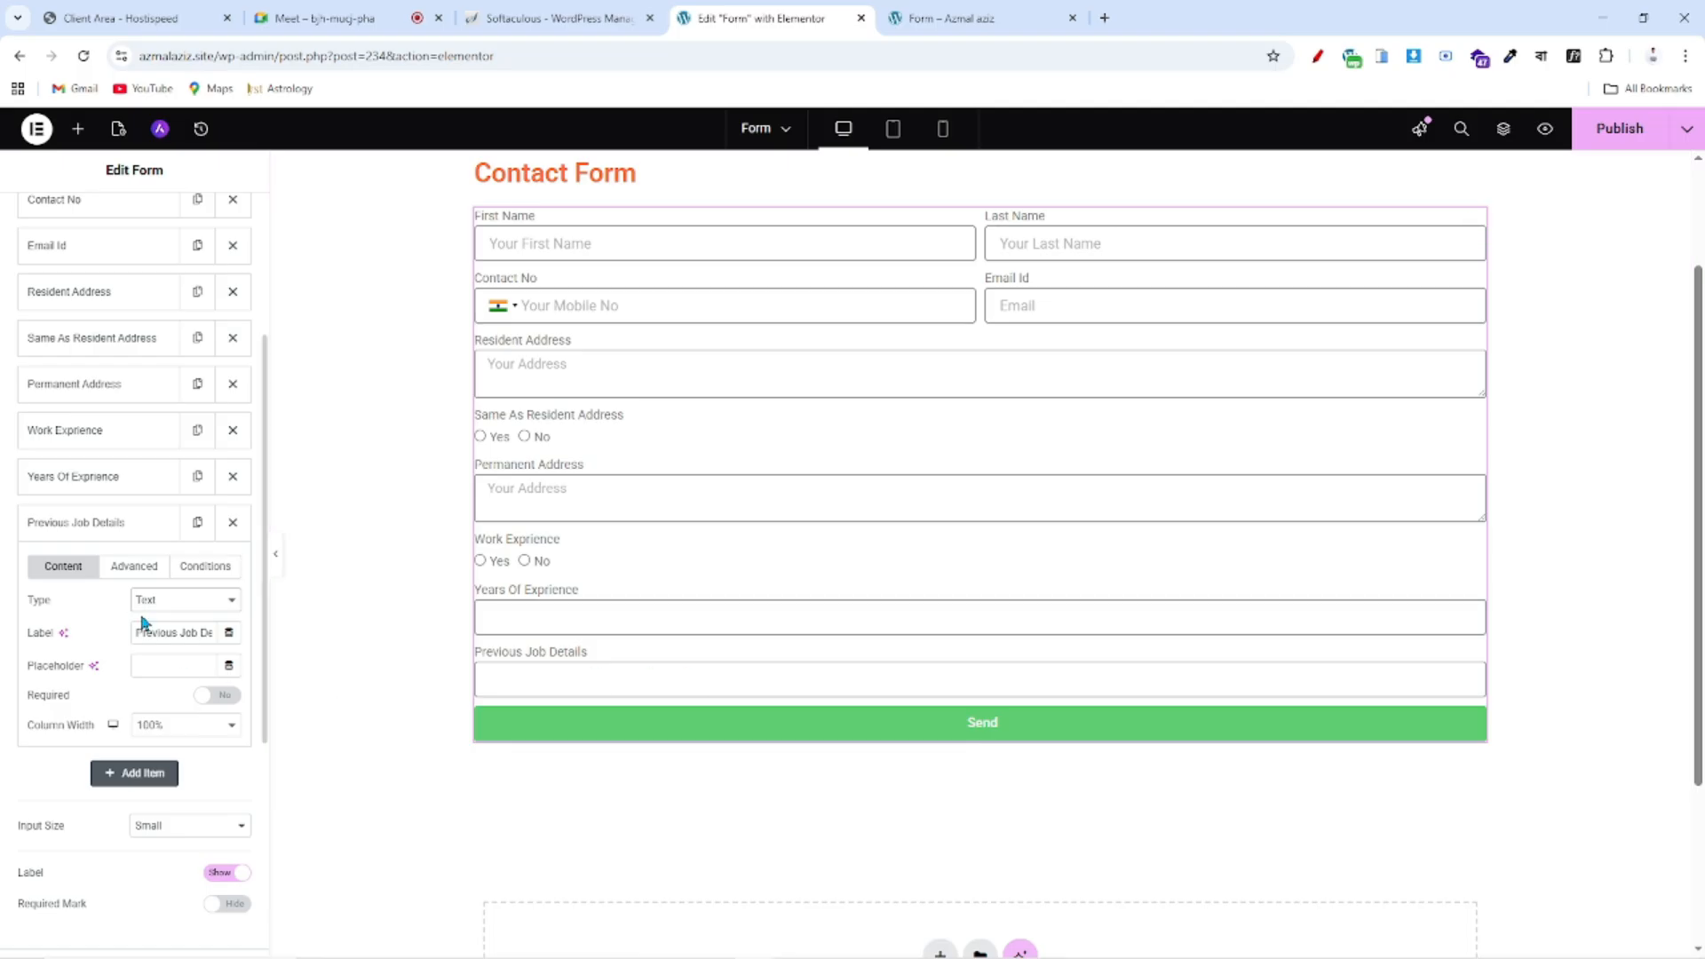
click(141, 531)
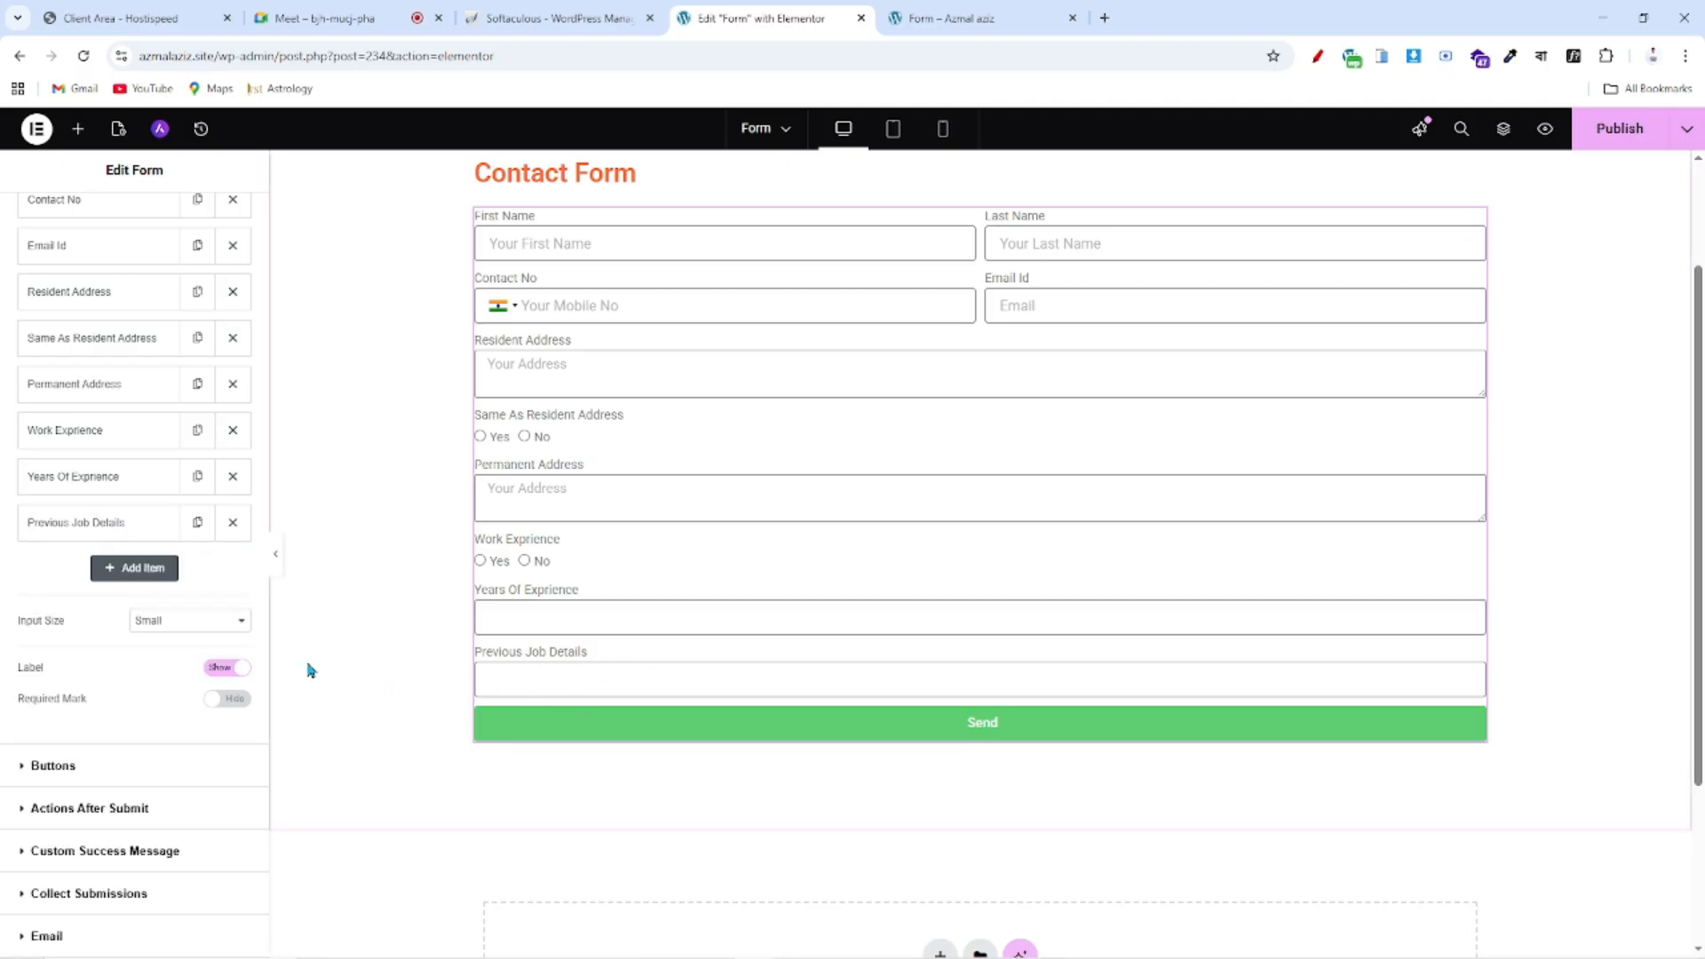
- Enable conditions for the Previous Job Details field
click(96, 527)
click(95, 528)
click(107, 533)
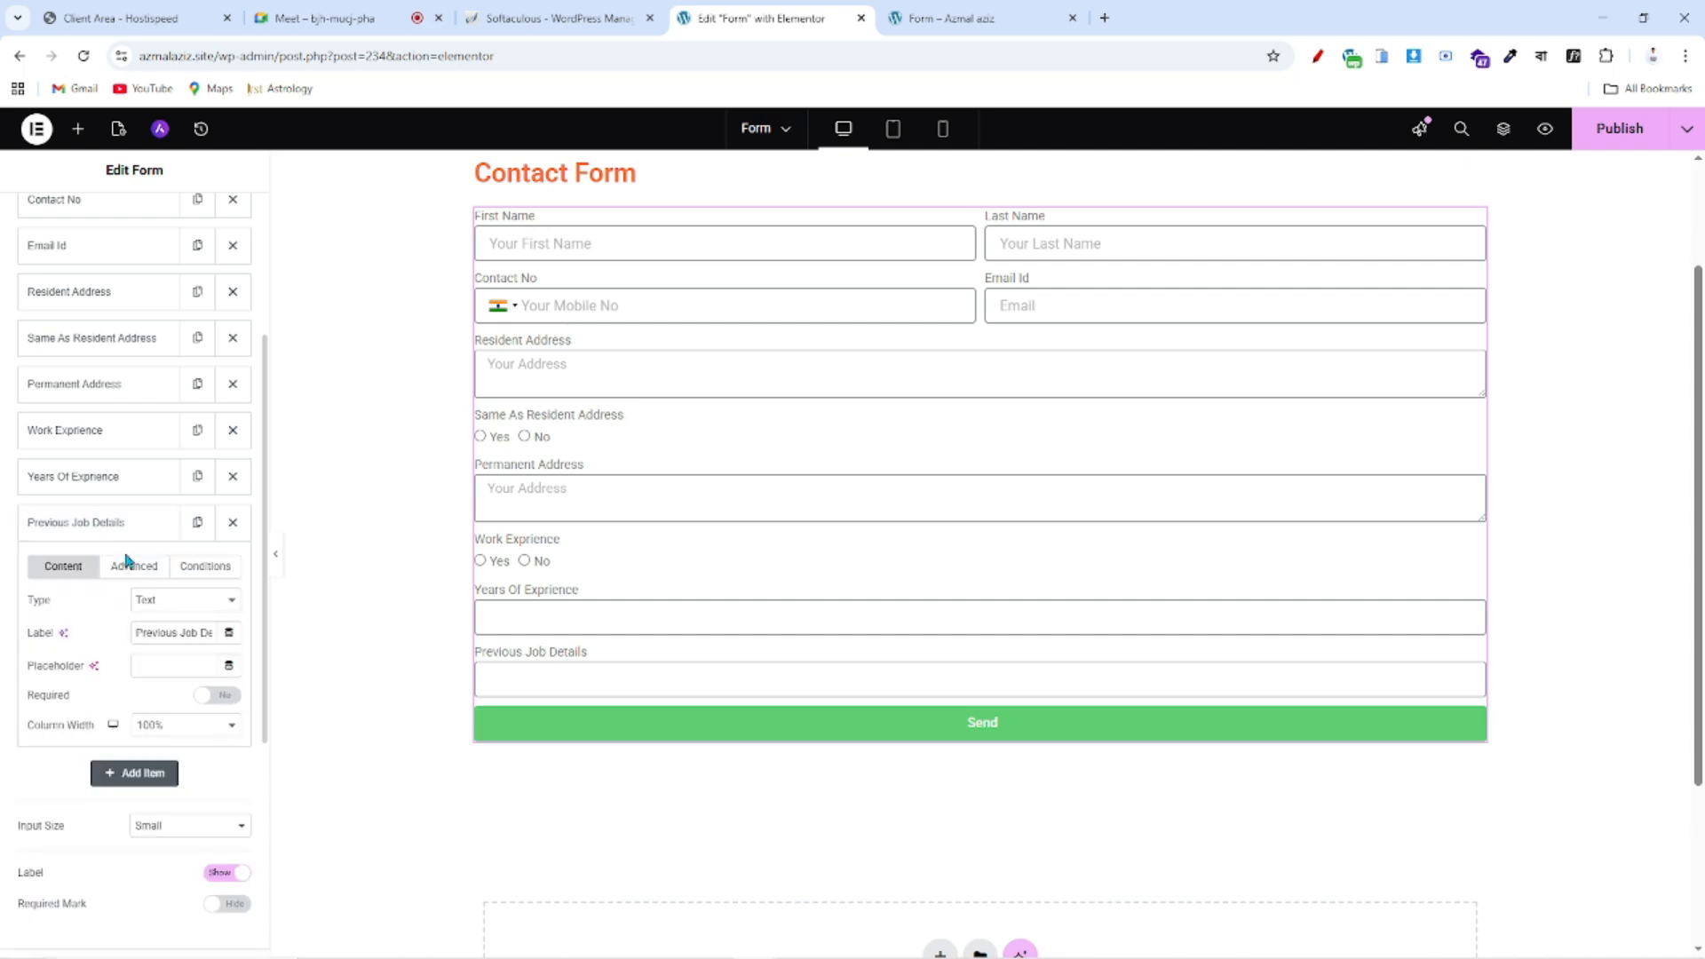
click(207, 568)
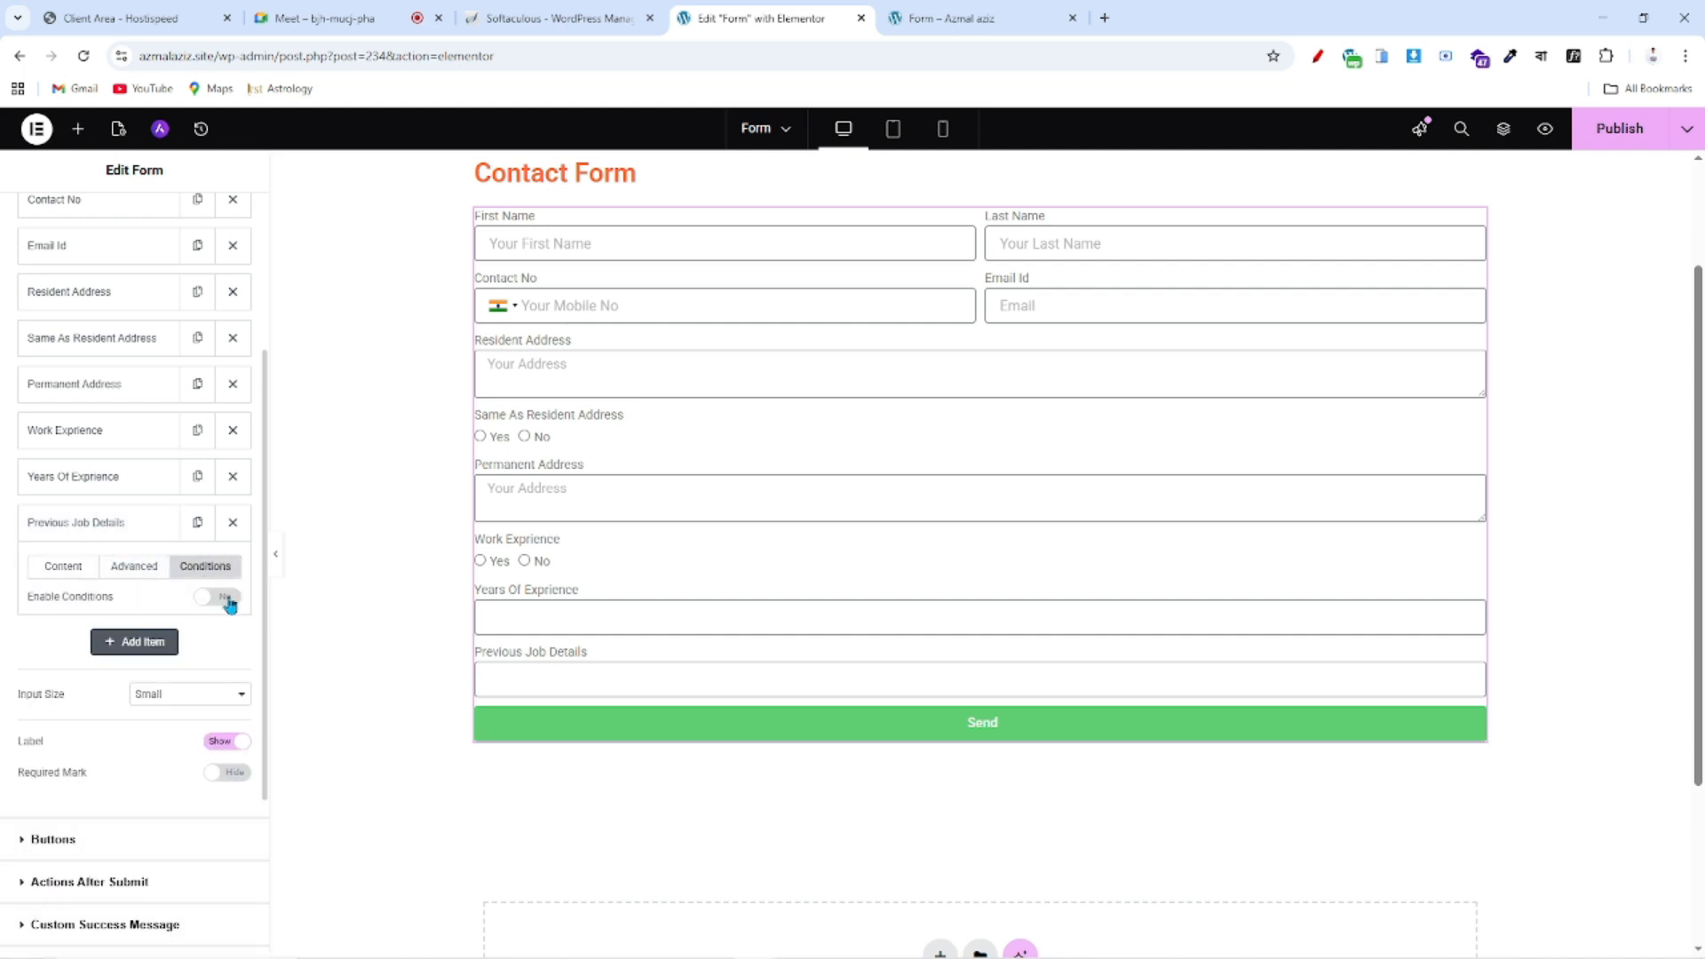
click(228, 598)
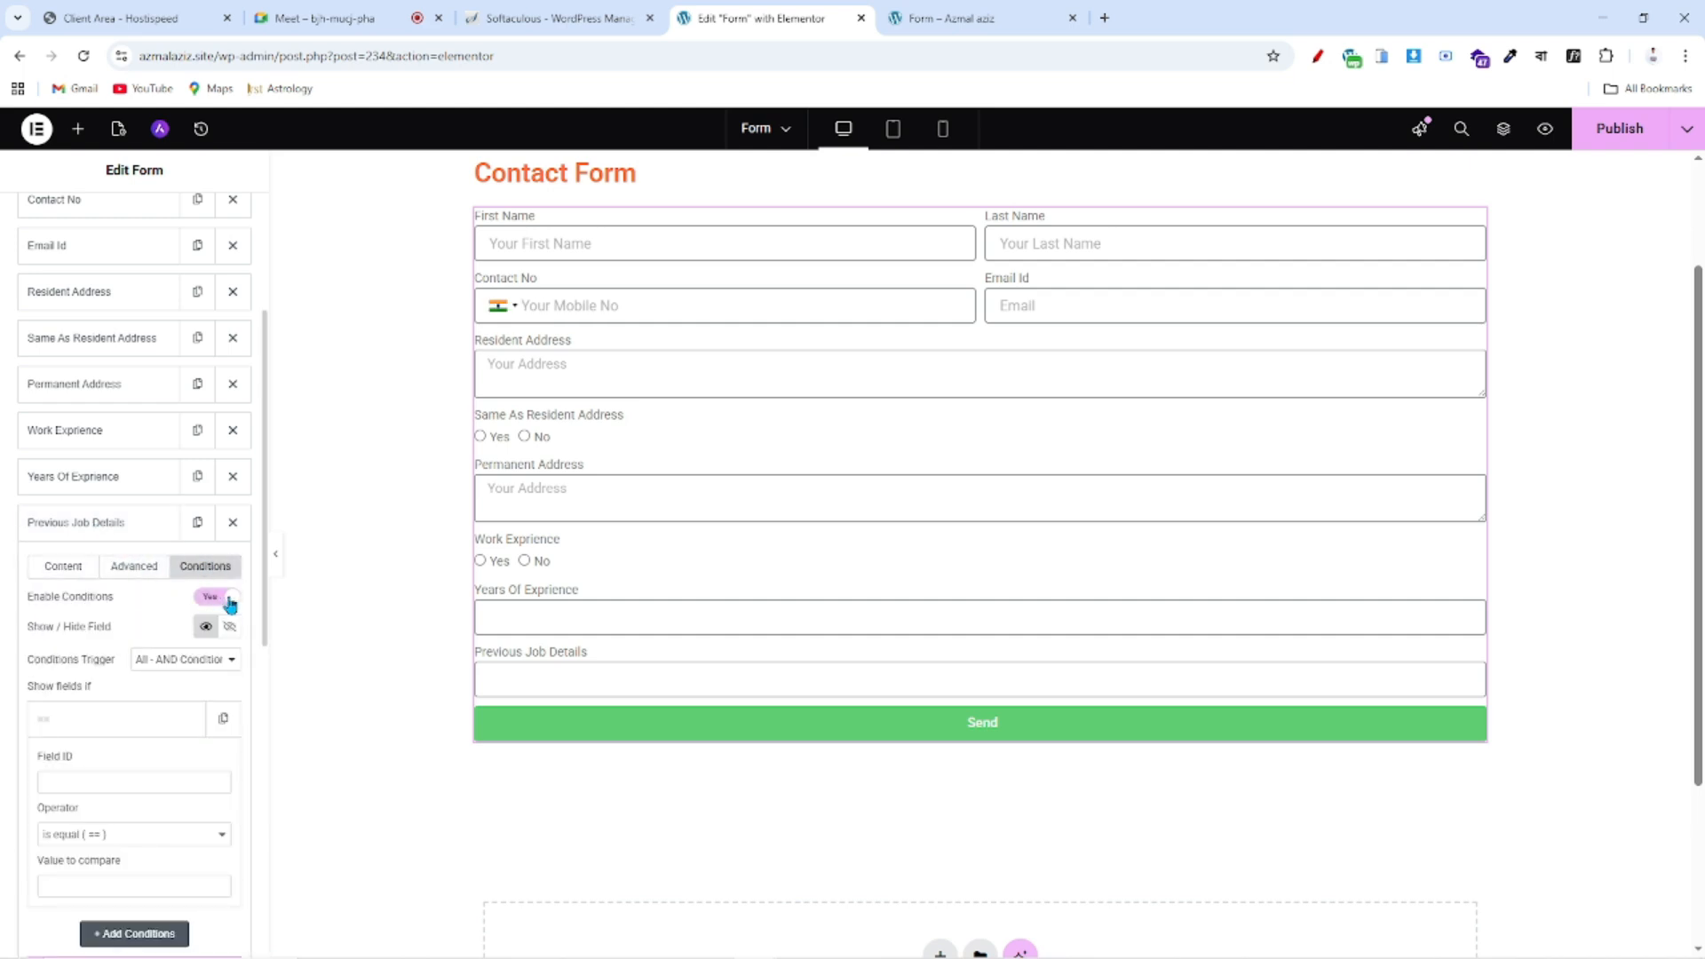
click(78, 785)
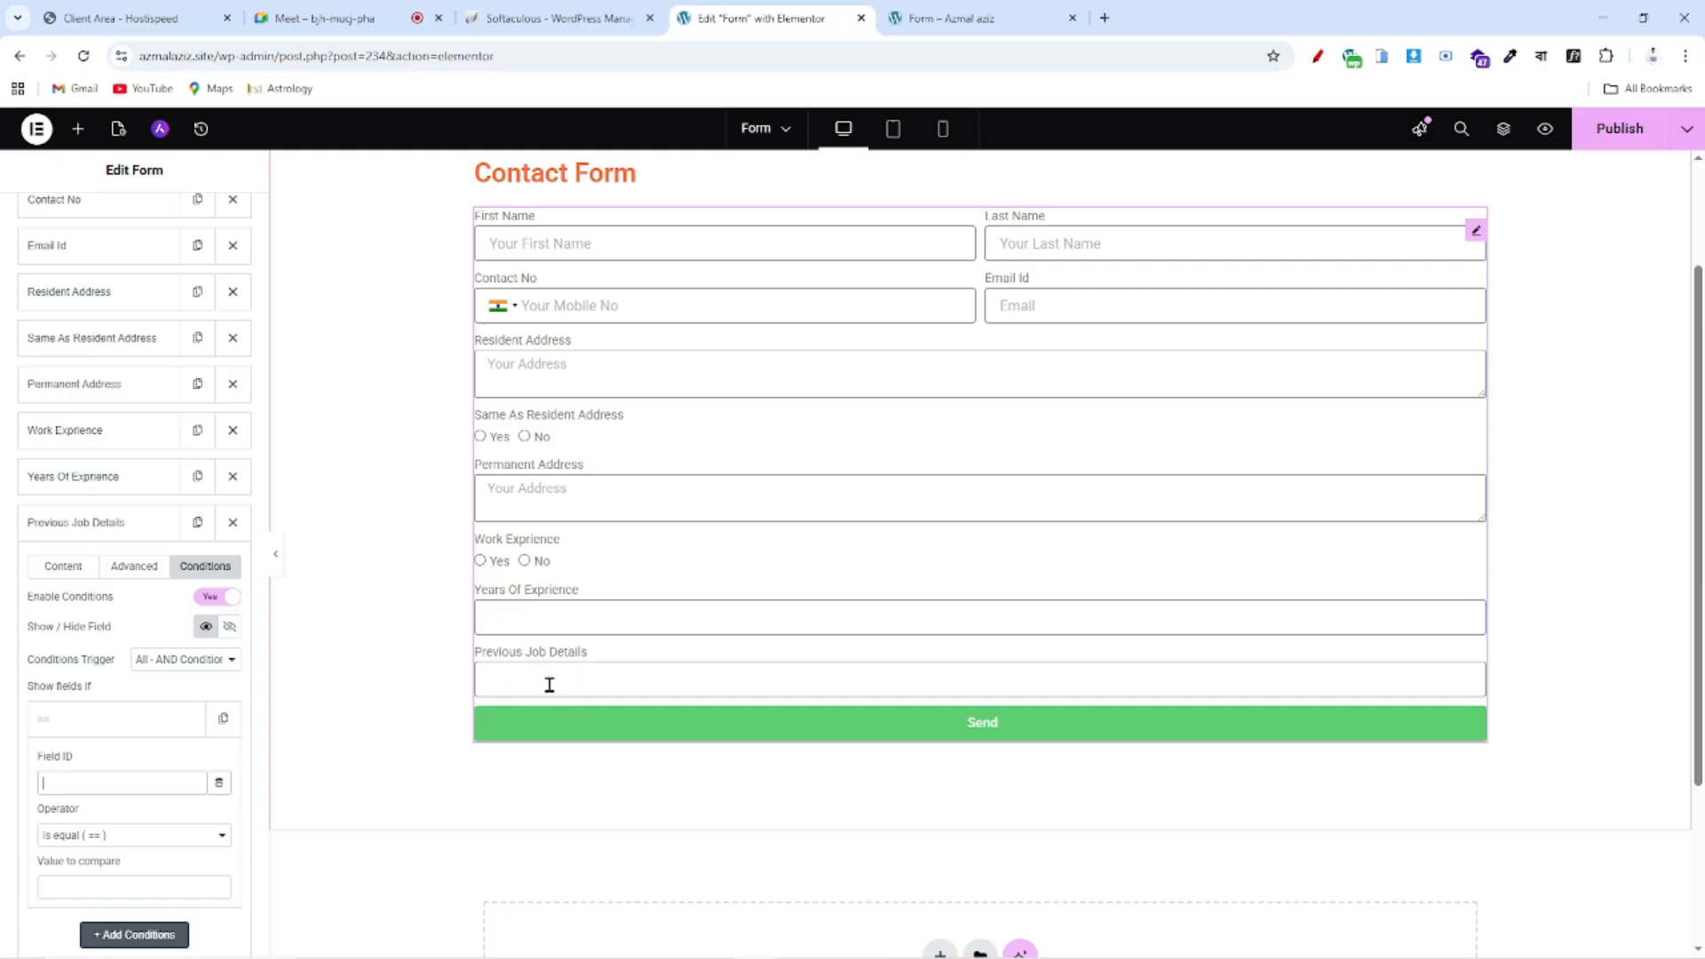
- Copy the Work Exprience field's ID from its advanced settings
click(65, 433)
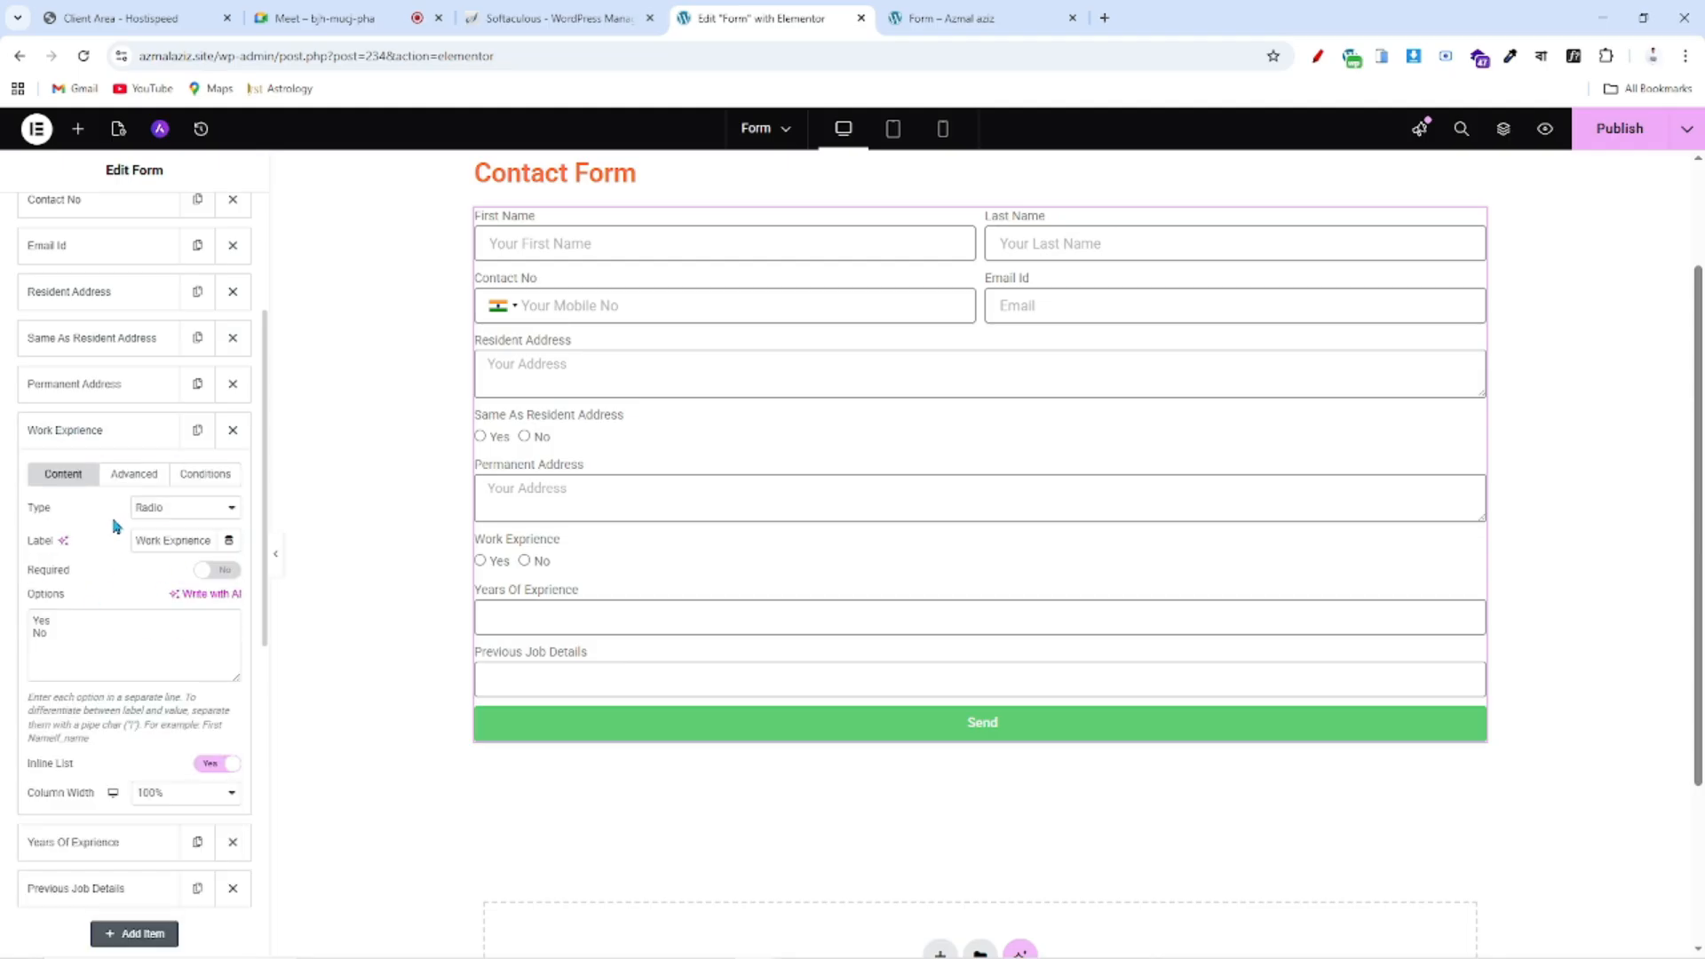
click(130, 481)
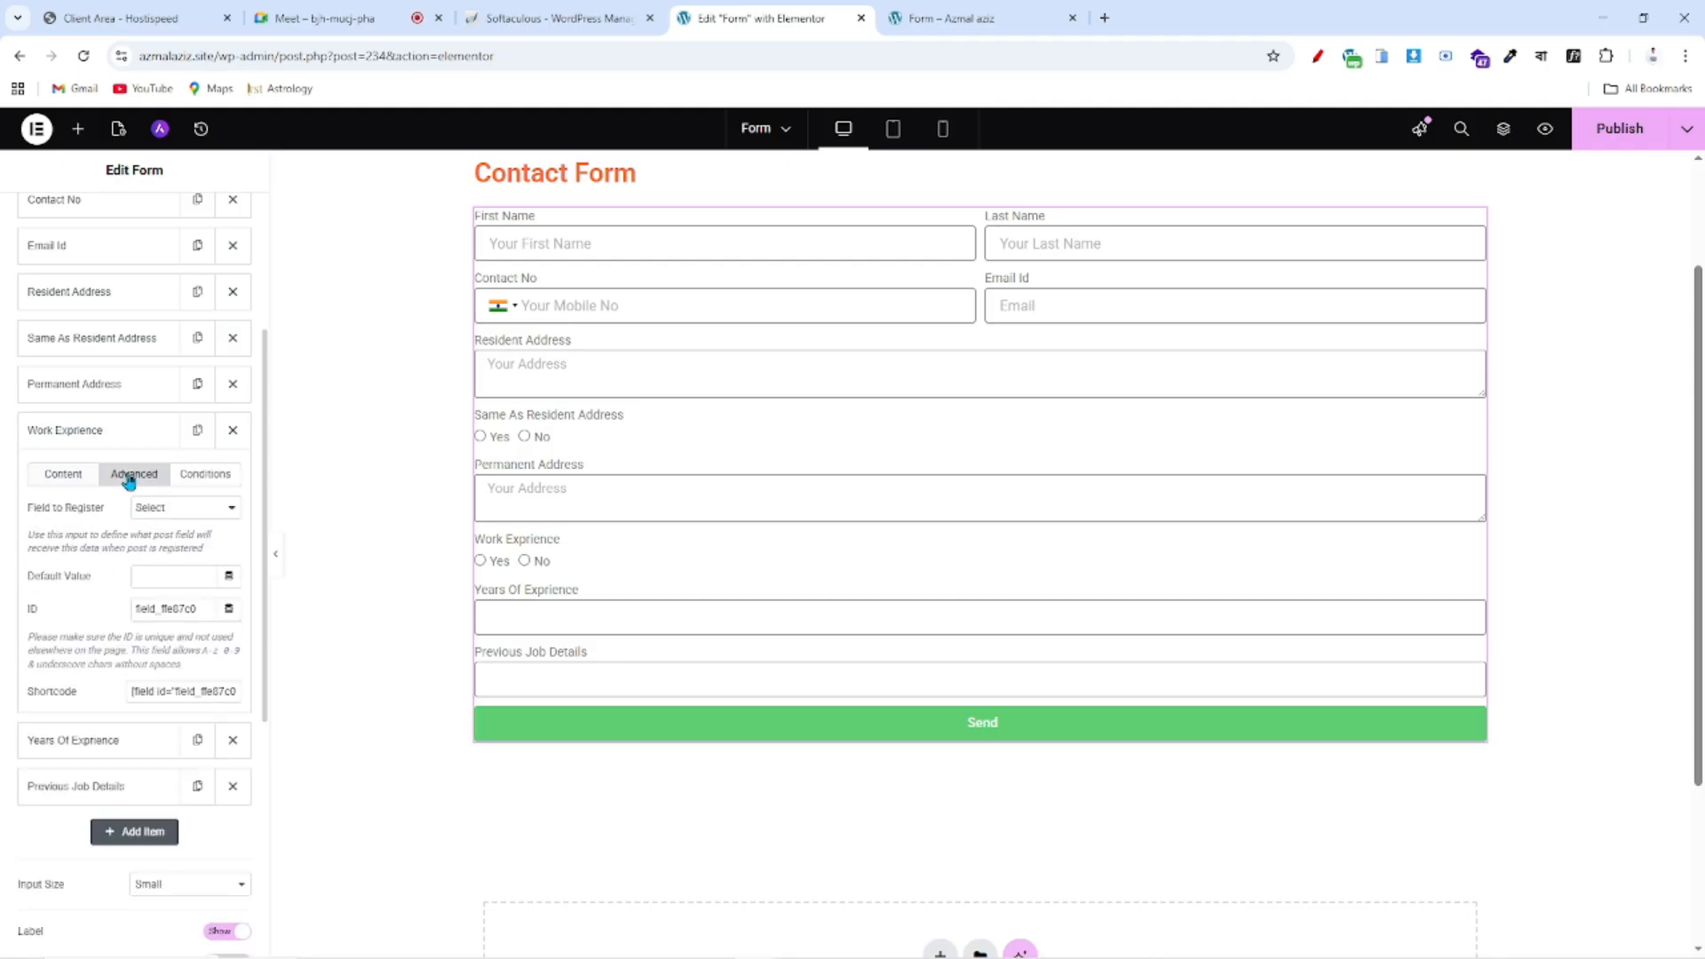
drag(205, 611, 128, 621)
key(ctrl+c)
click(91, 392)
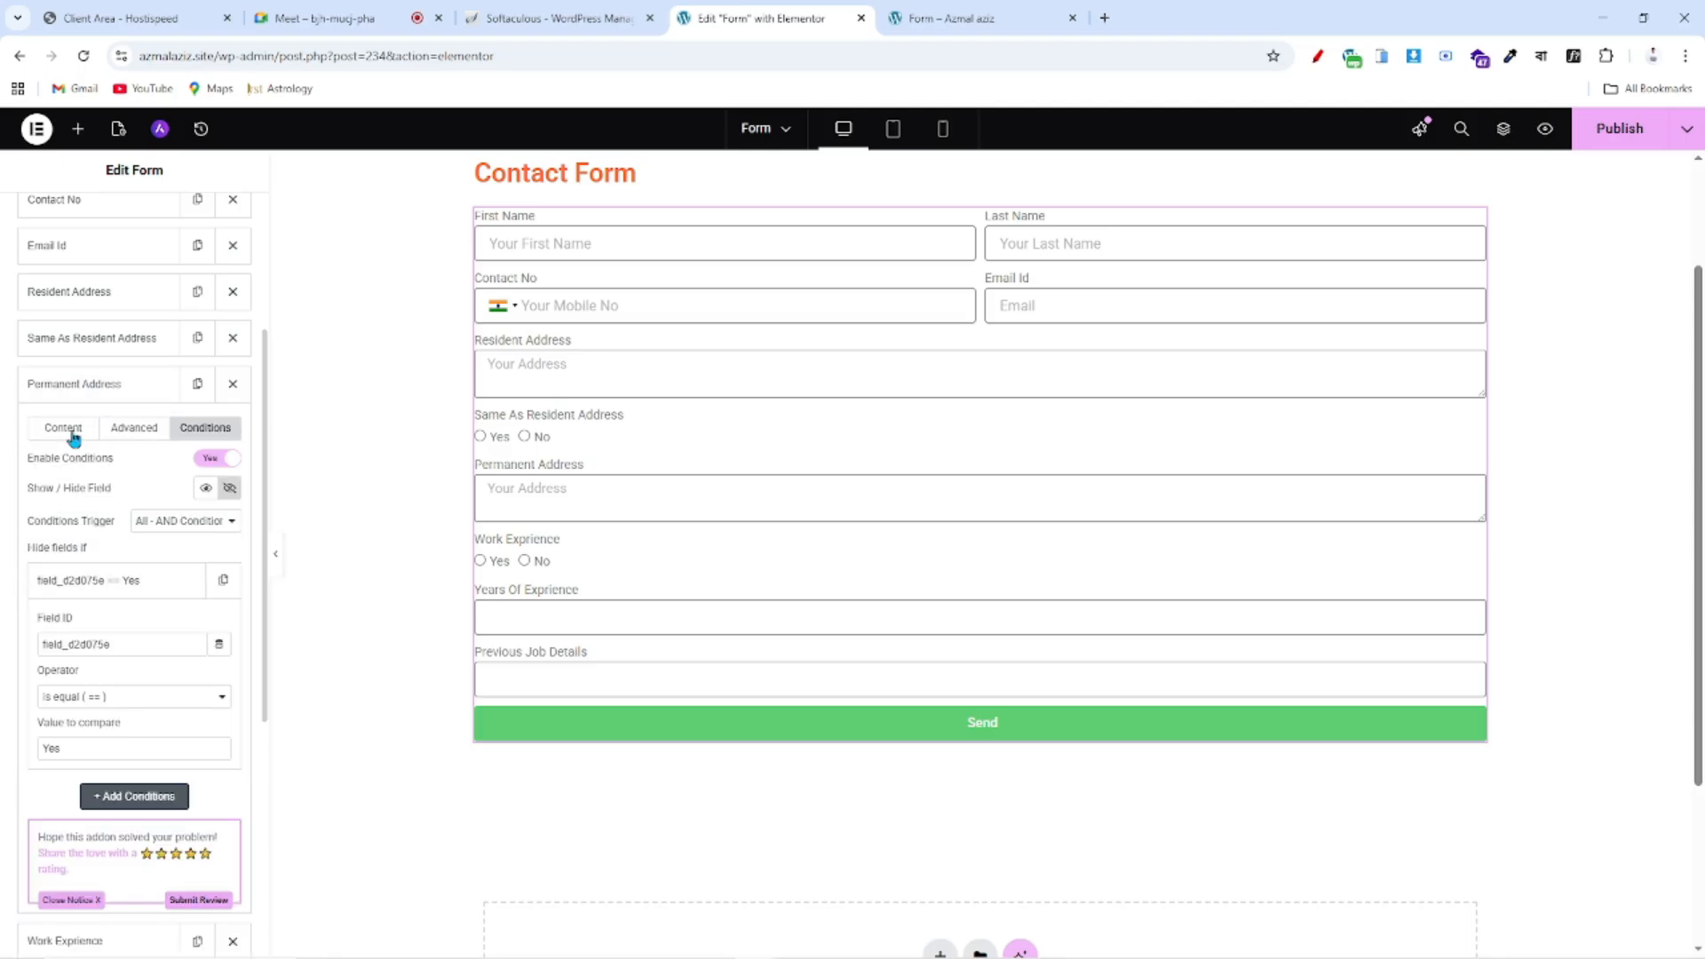
click(89, 392)
- Set Previous Job Details to show when the copied Work Exprience field ID is equal to Yes, and publish the page
click(78, 525)
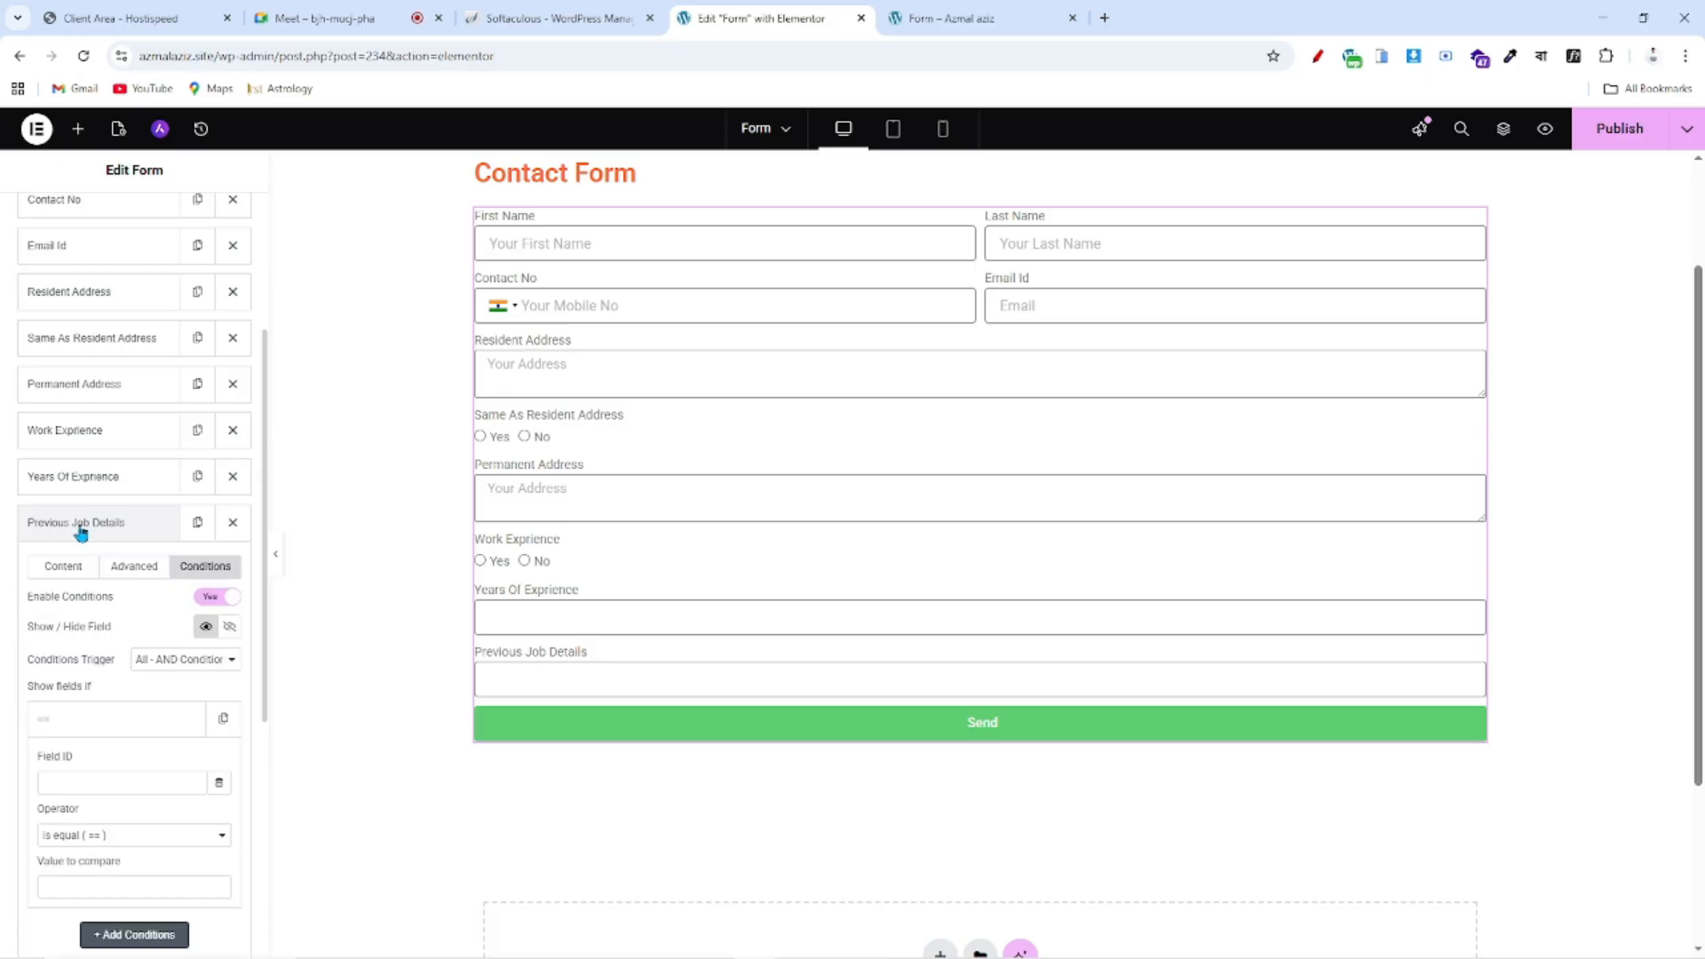
scroll(135, 799, down, 2)
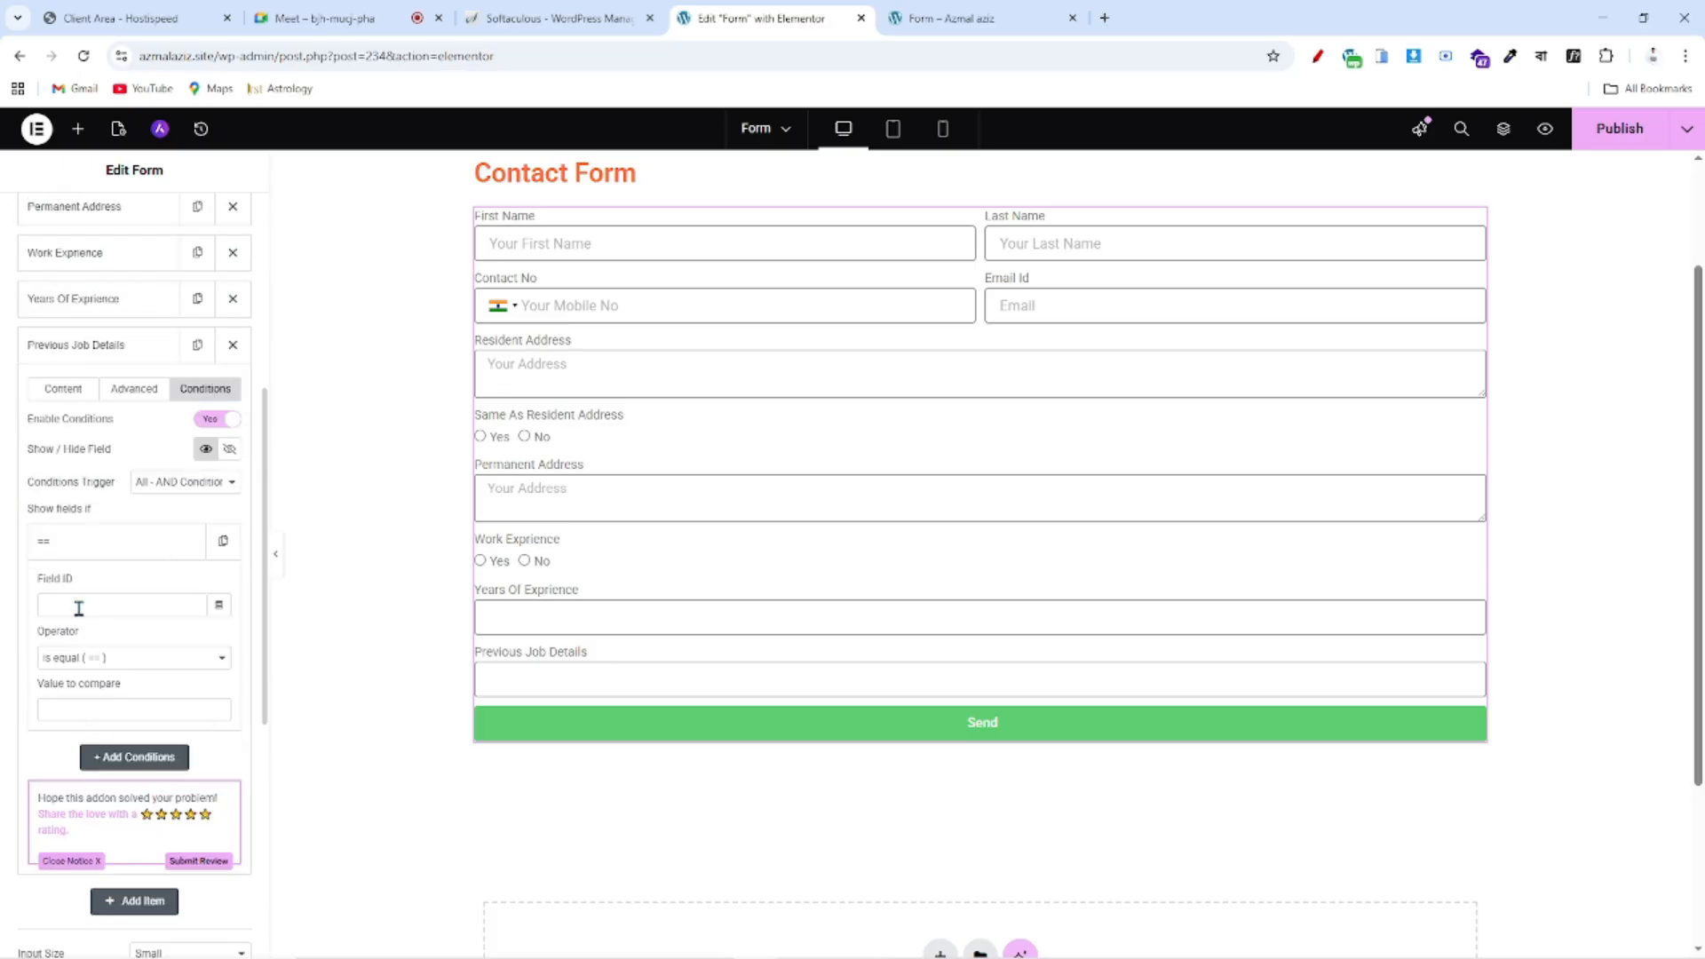
click(78, 606)
key(ctrl+v)
click(117, 702)
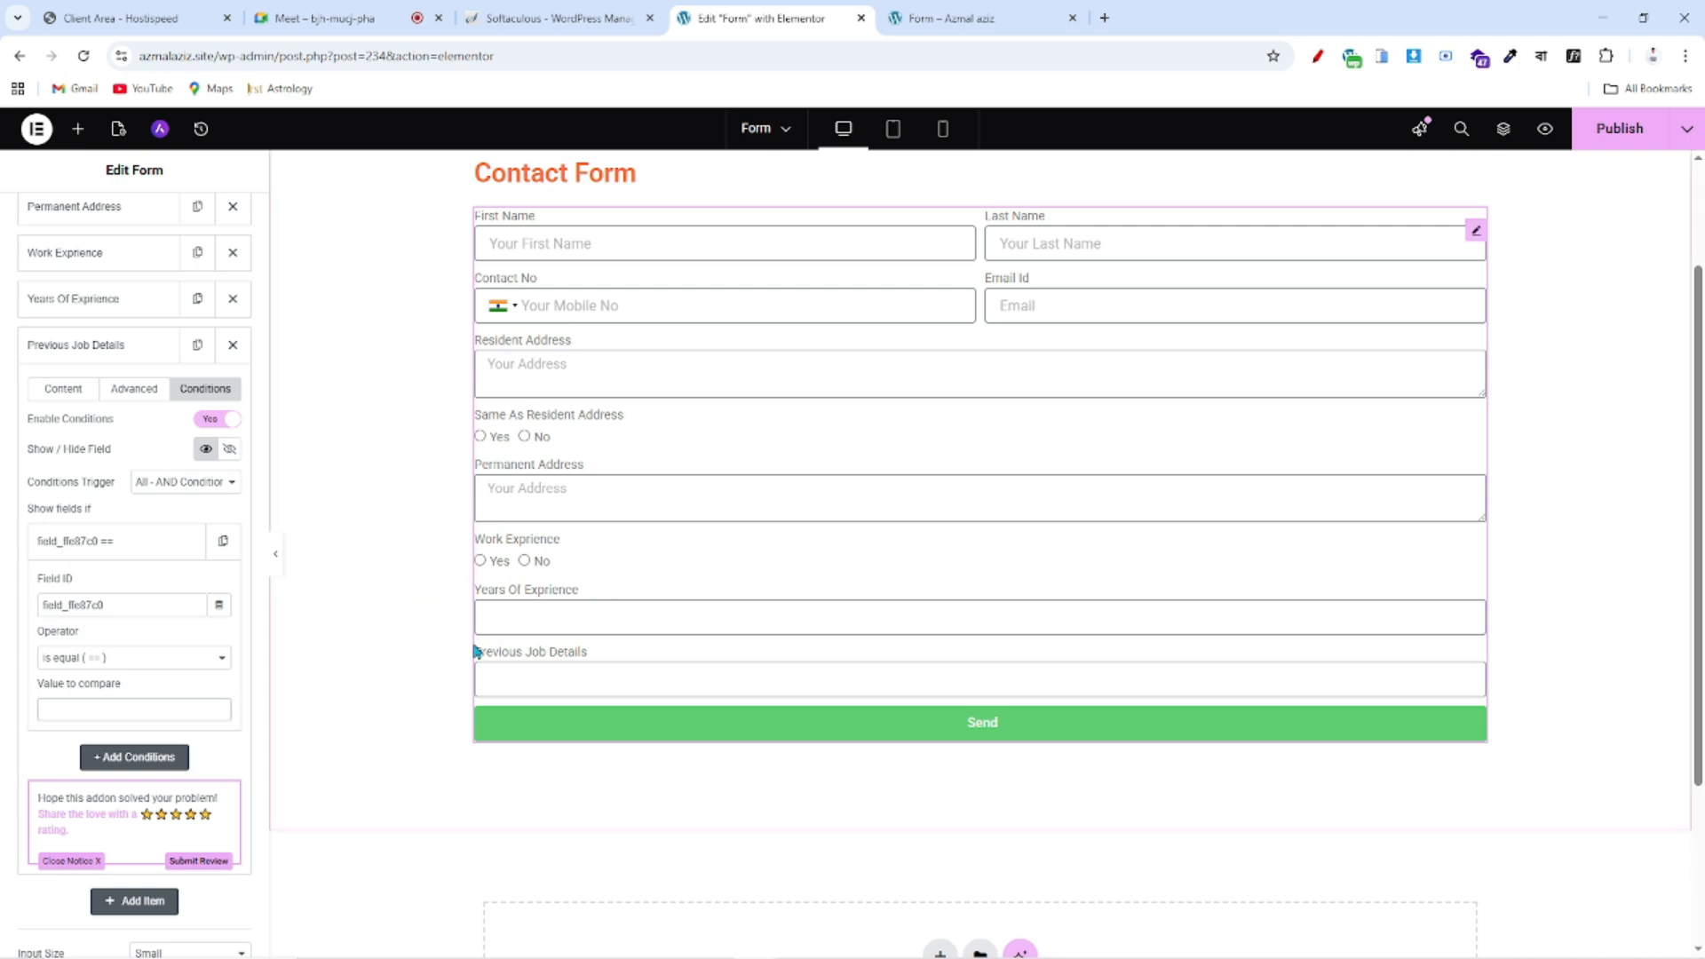
text(Yes)
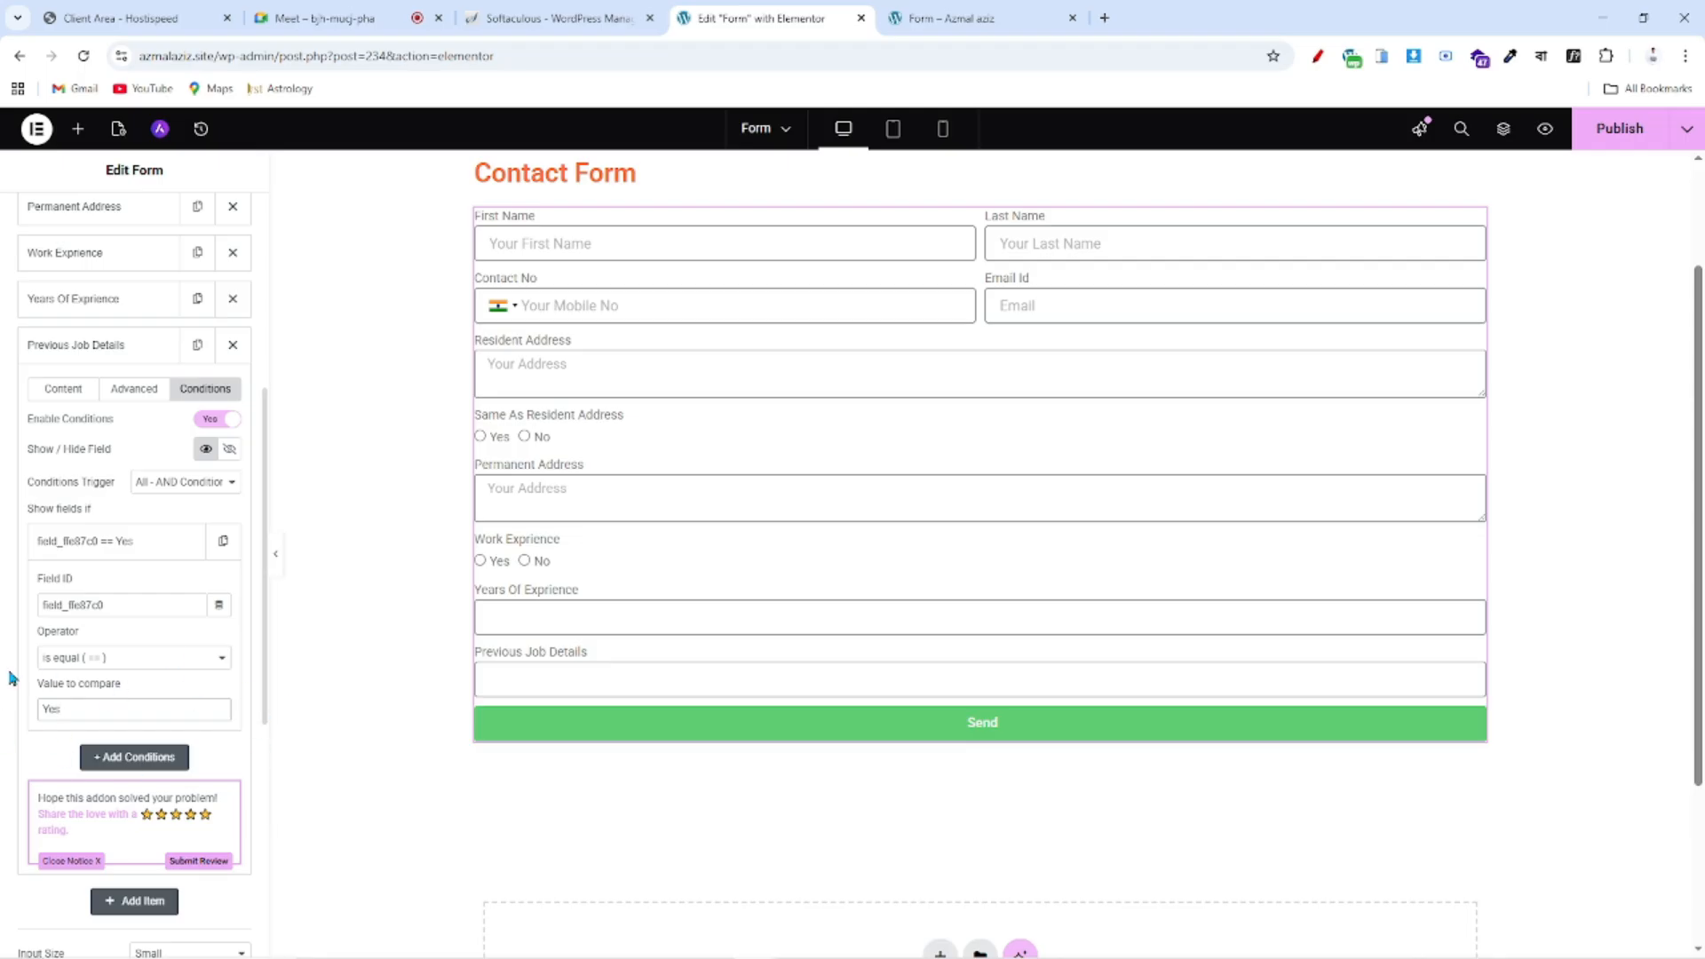
click(1631, 138)
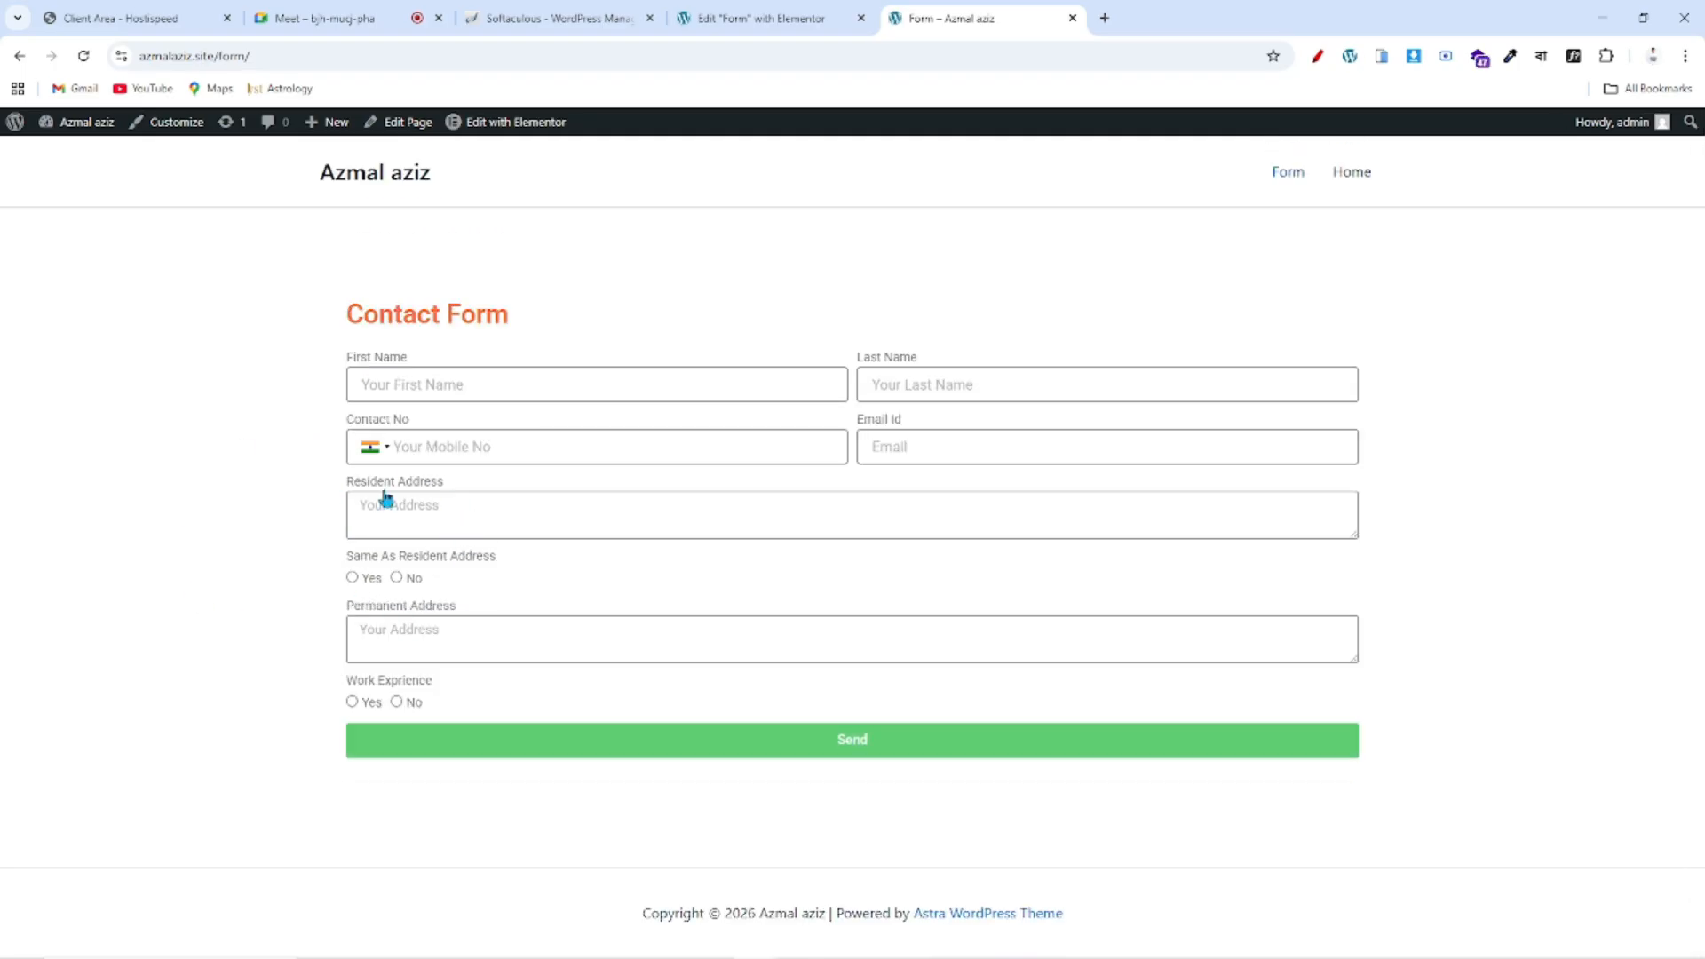
- Test the live form by choosing Yes for Same As Resident Address, and Yes followed by No for Work Exprience
click(352, 579)
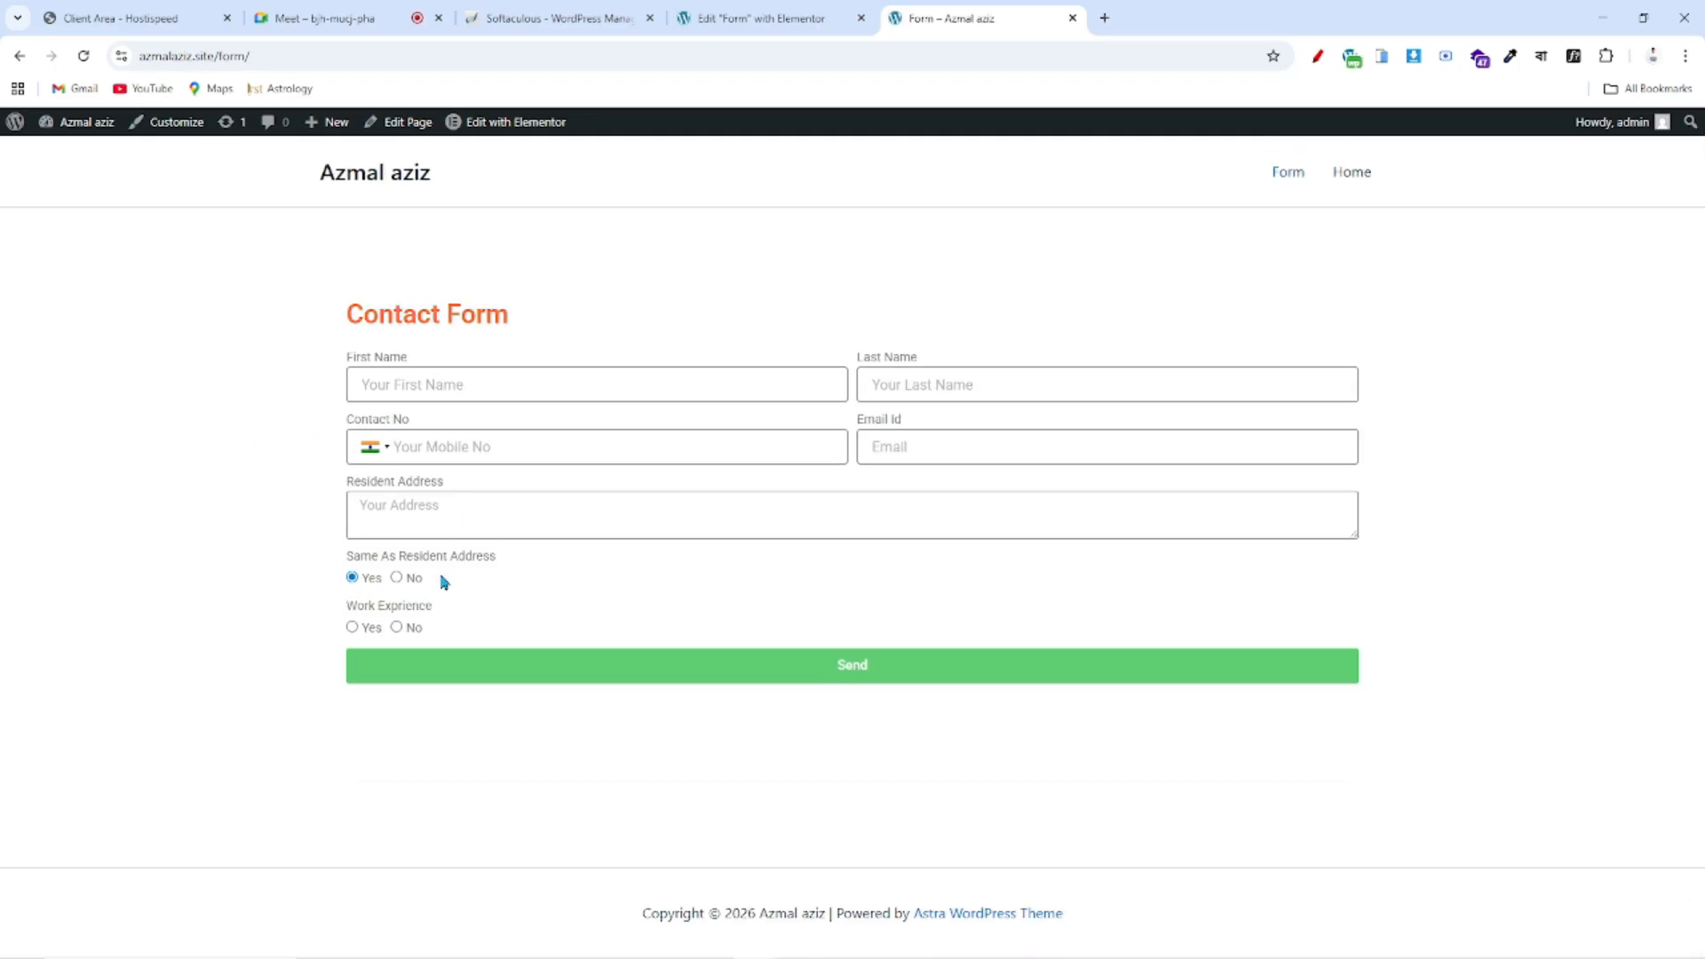
click(352, 628)
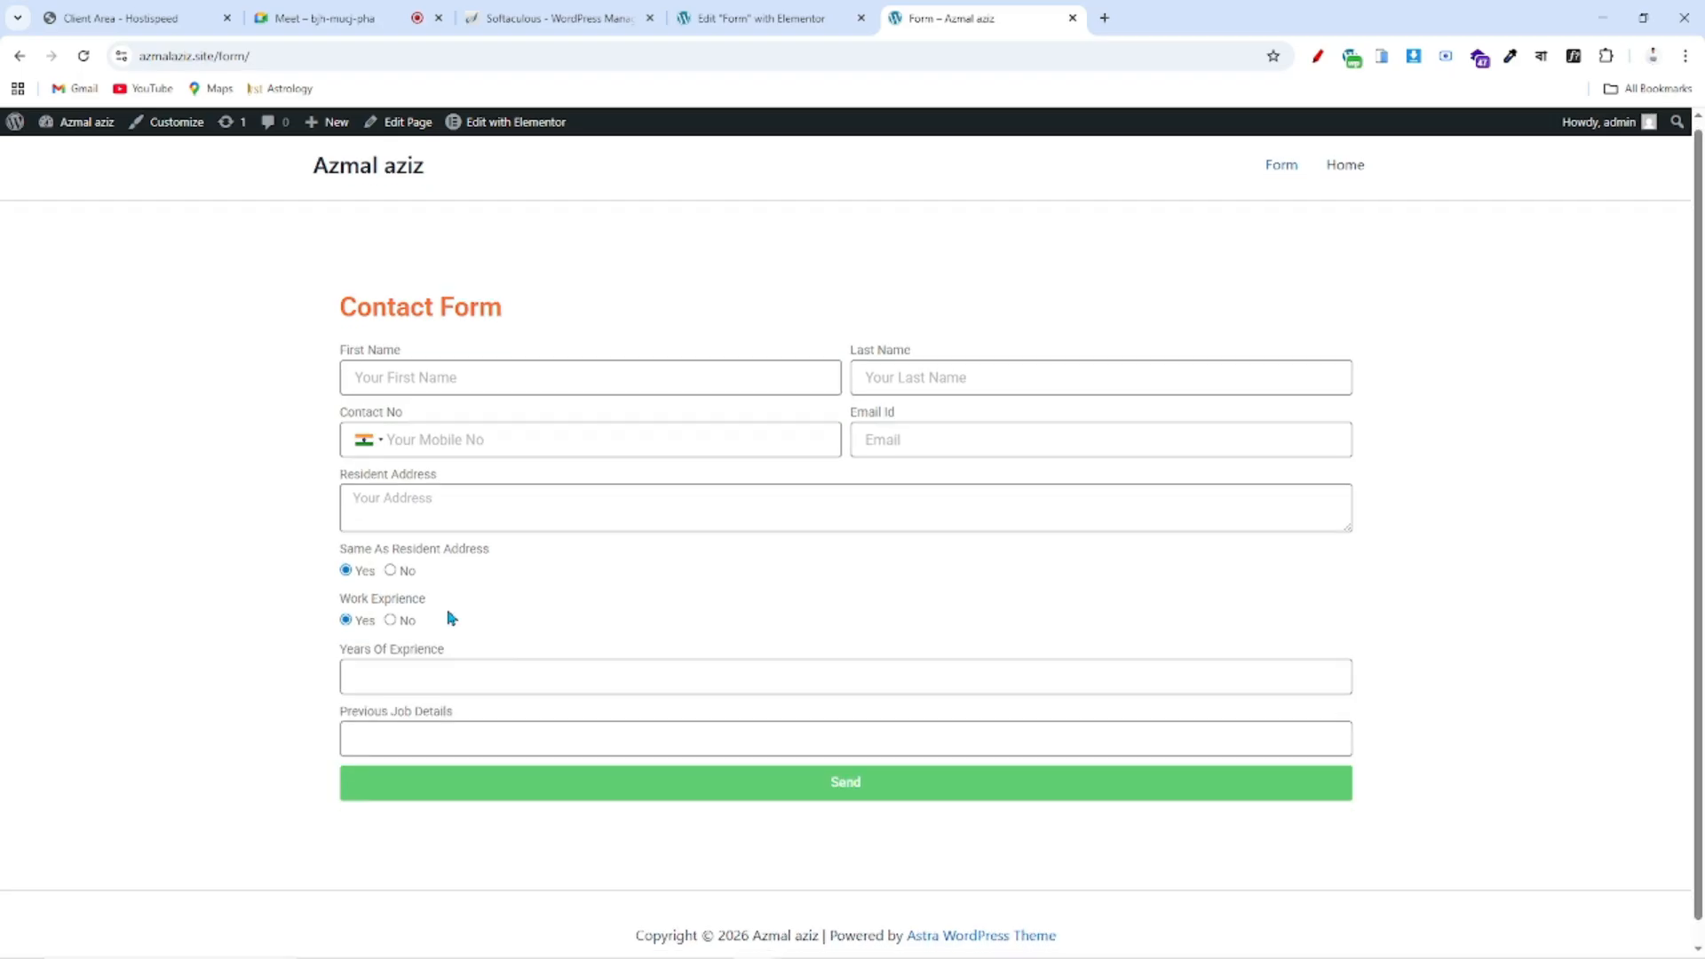
scroll(431, 639, down, 1)
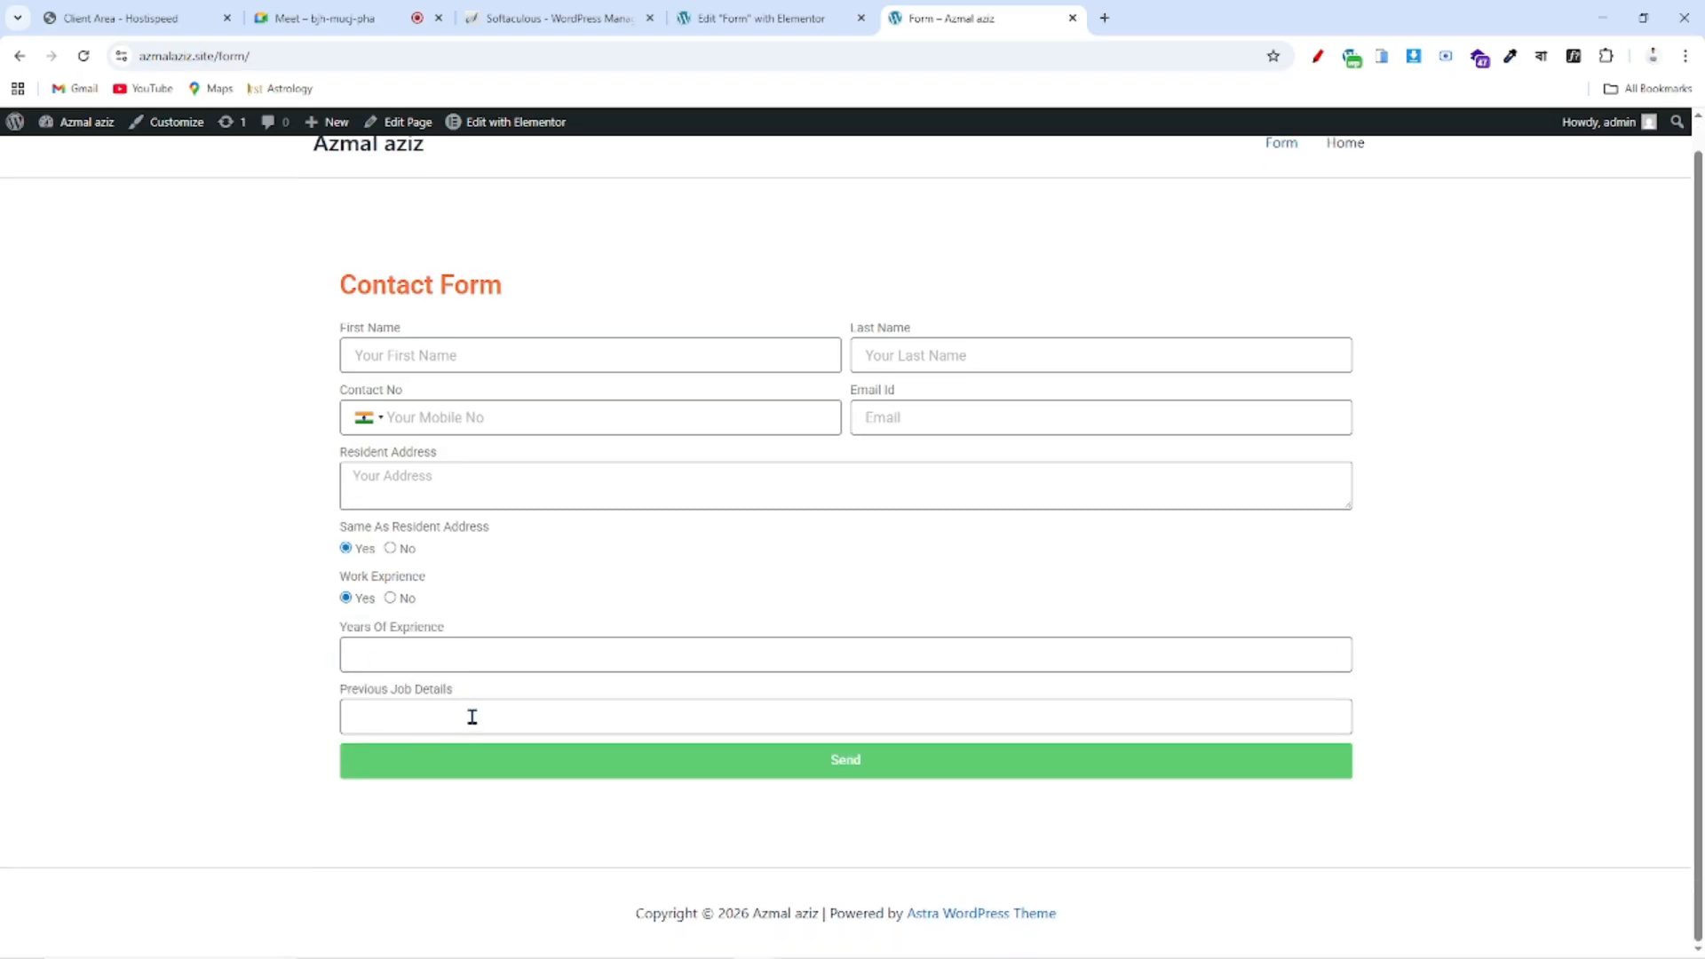
click(390, 597)
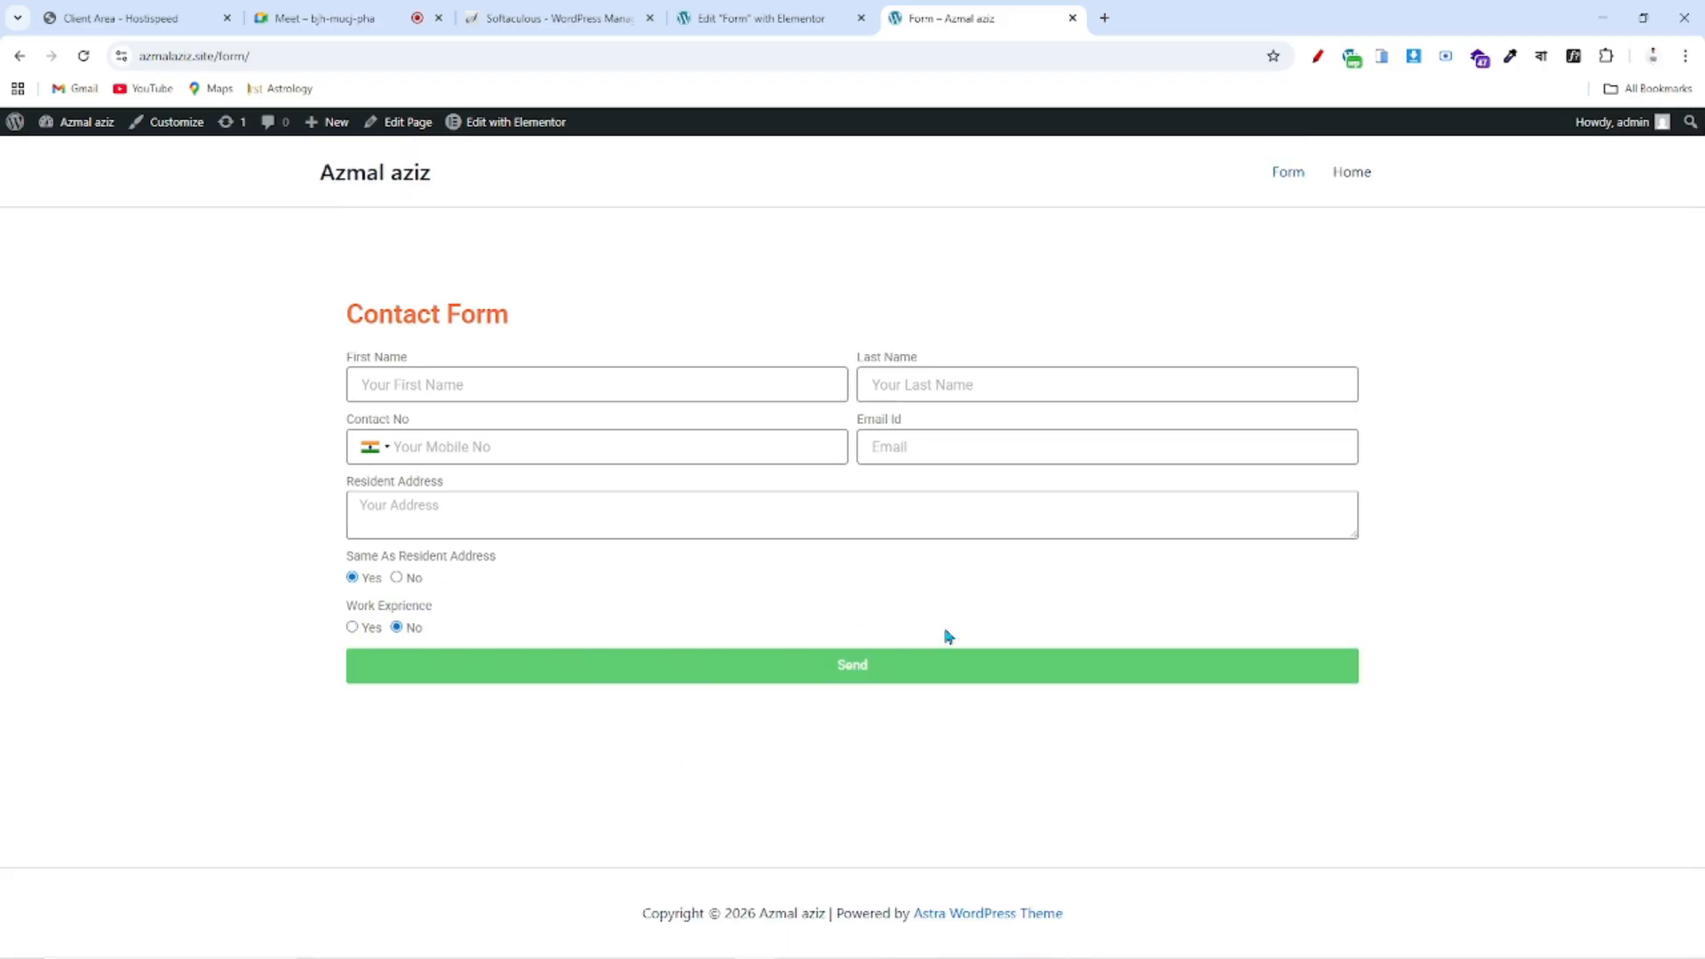
- Return to the Elementor editor and set the form labels' typography size to 18 px
click(754, 19)
scroll(740, 590, up, 4)
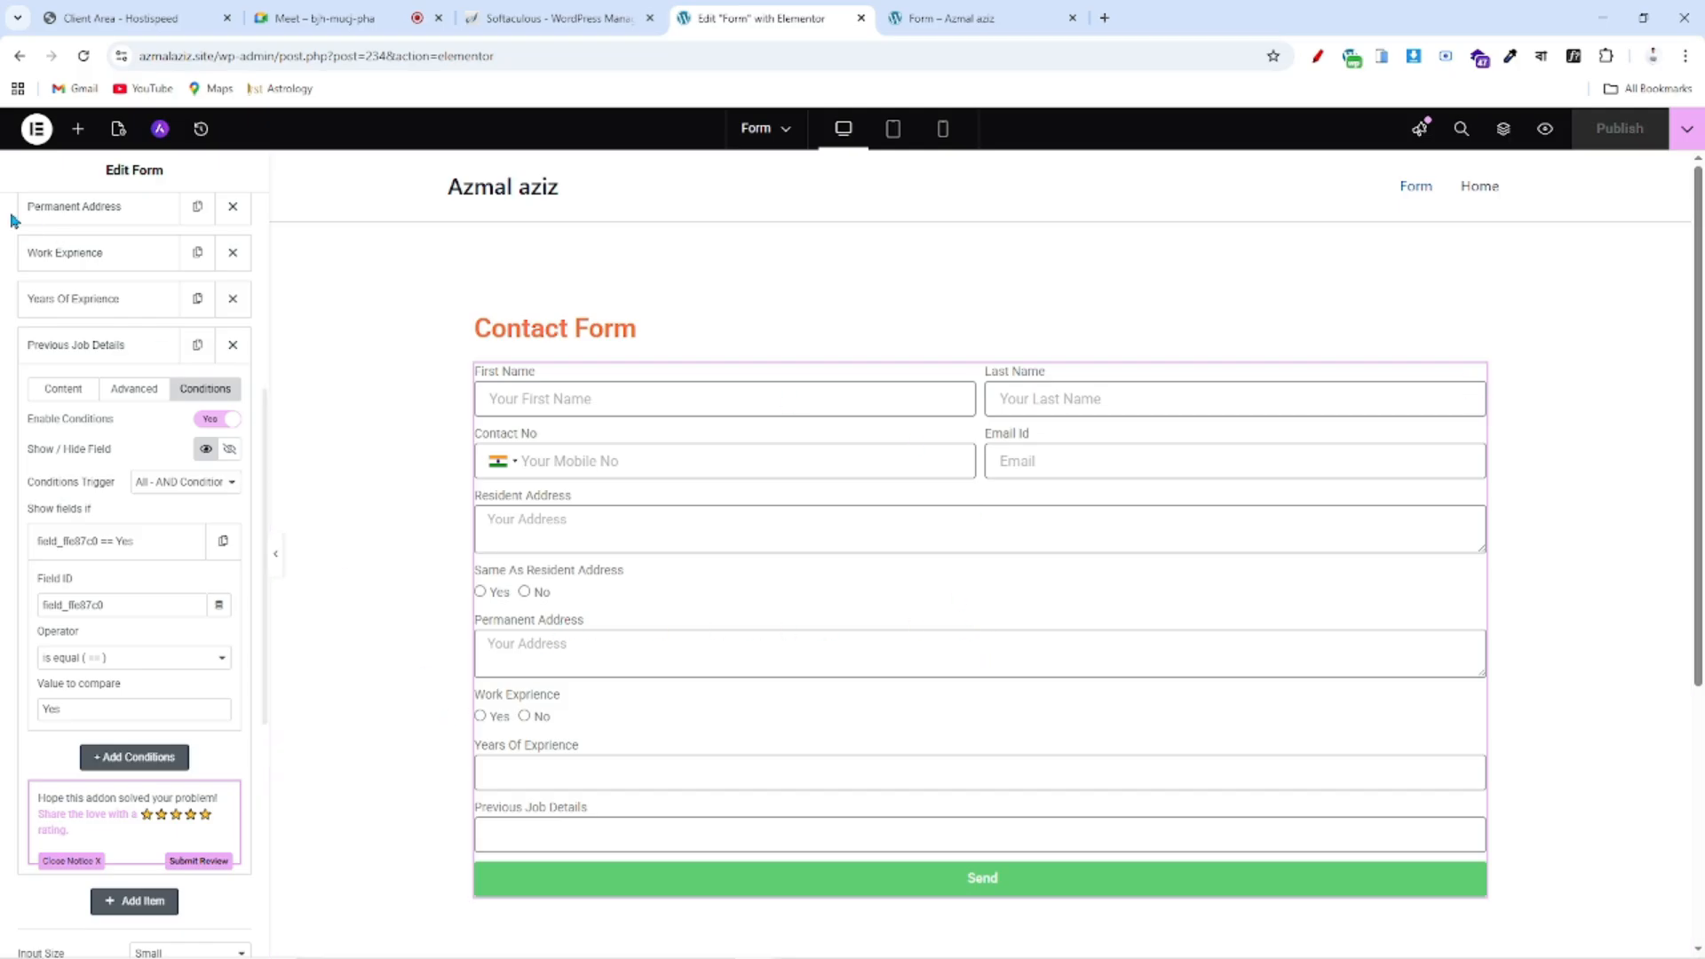
scroll(119, 737, up, 5)
click(131, 218)
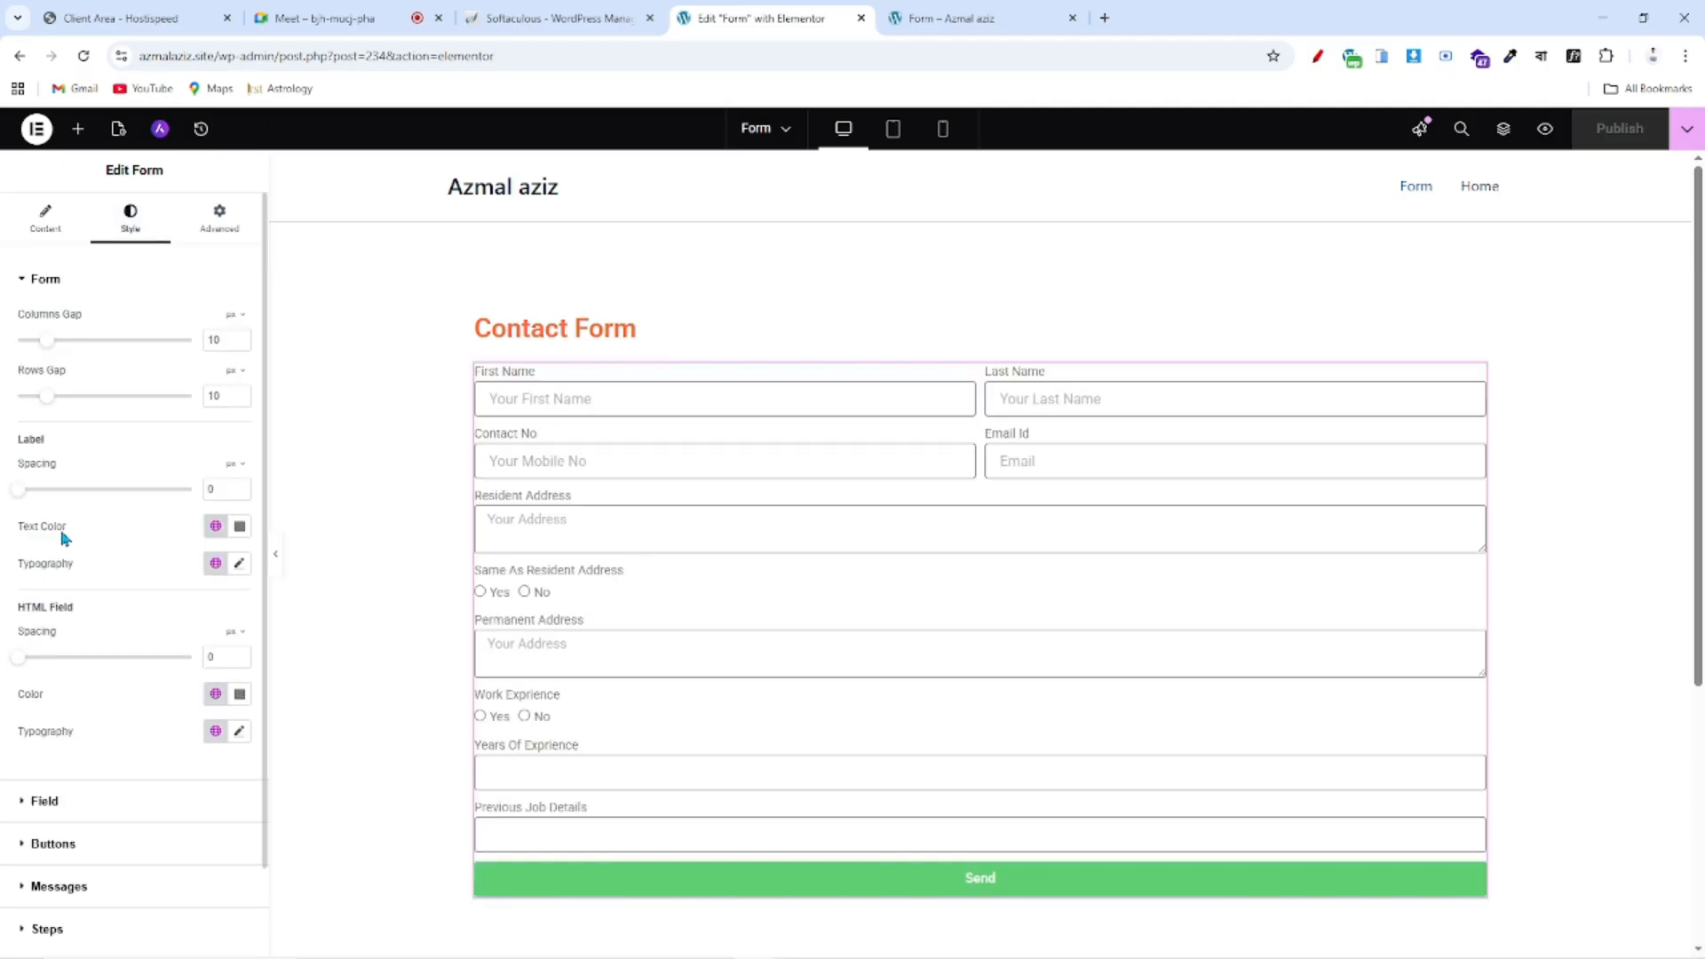
click(240, 564)
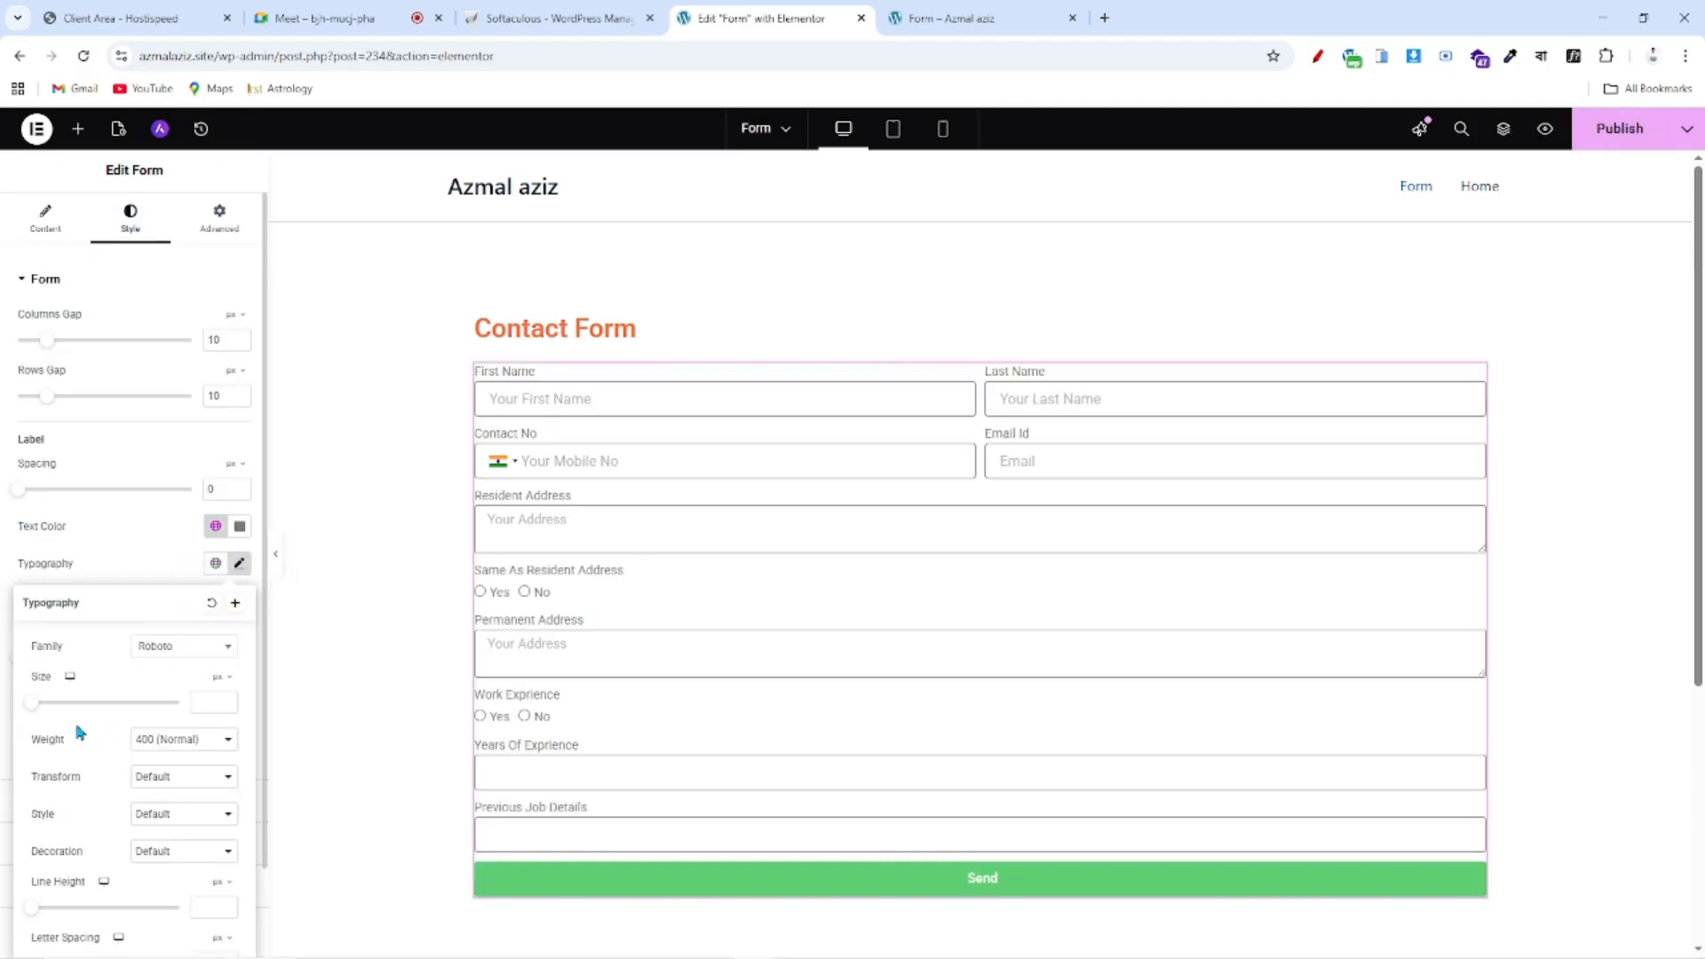
click(39, 706)
drag(38, 706, 38, 708)
drag(213, 703, 183, 709)
text(18)
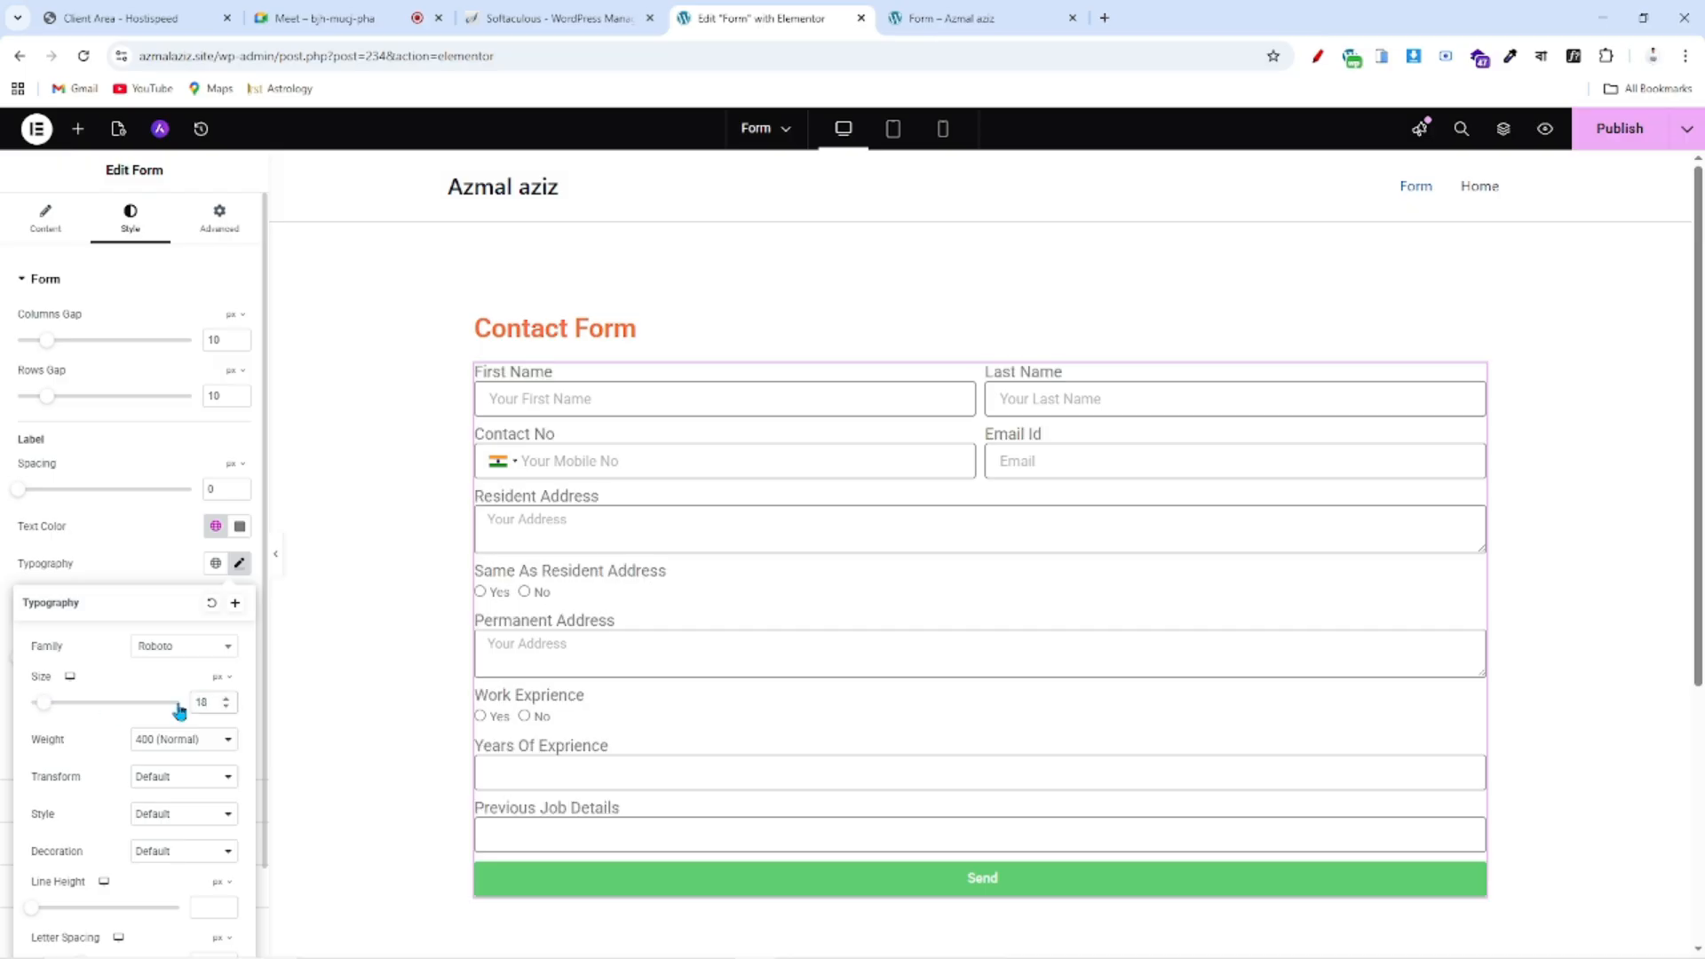
- Set the form labels' text color to black (#000000)
click(239, 527)
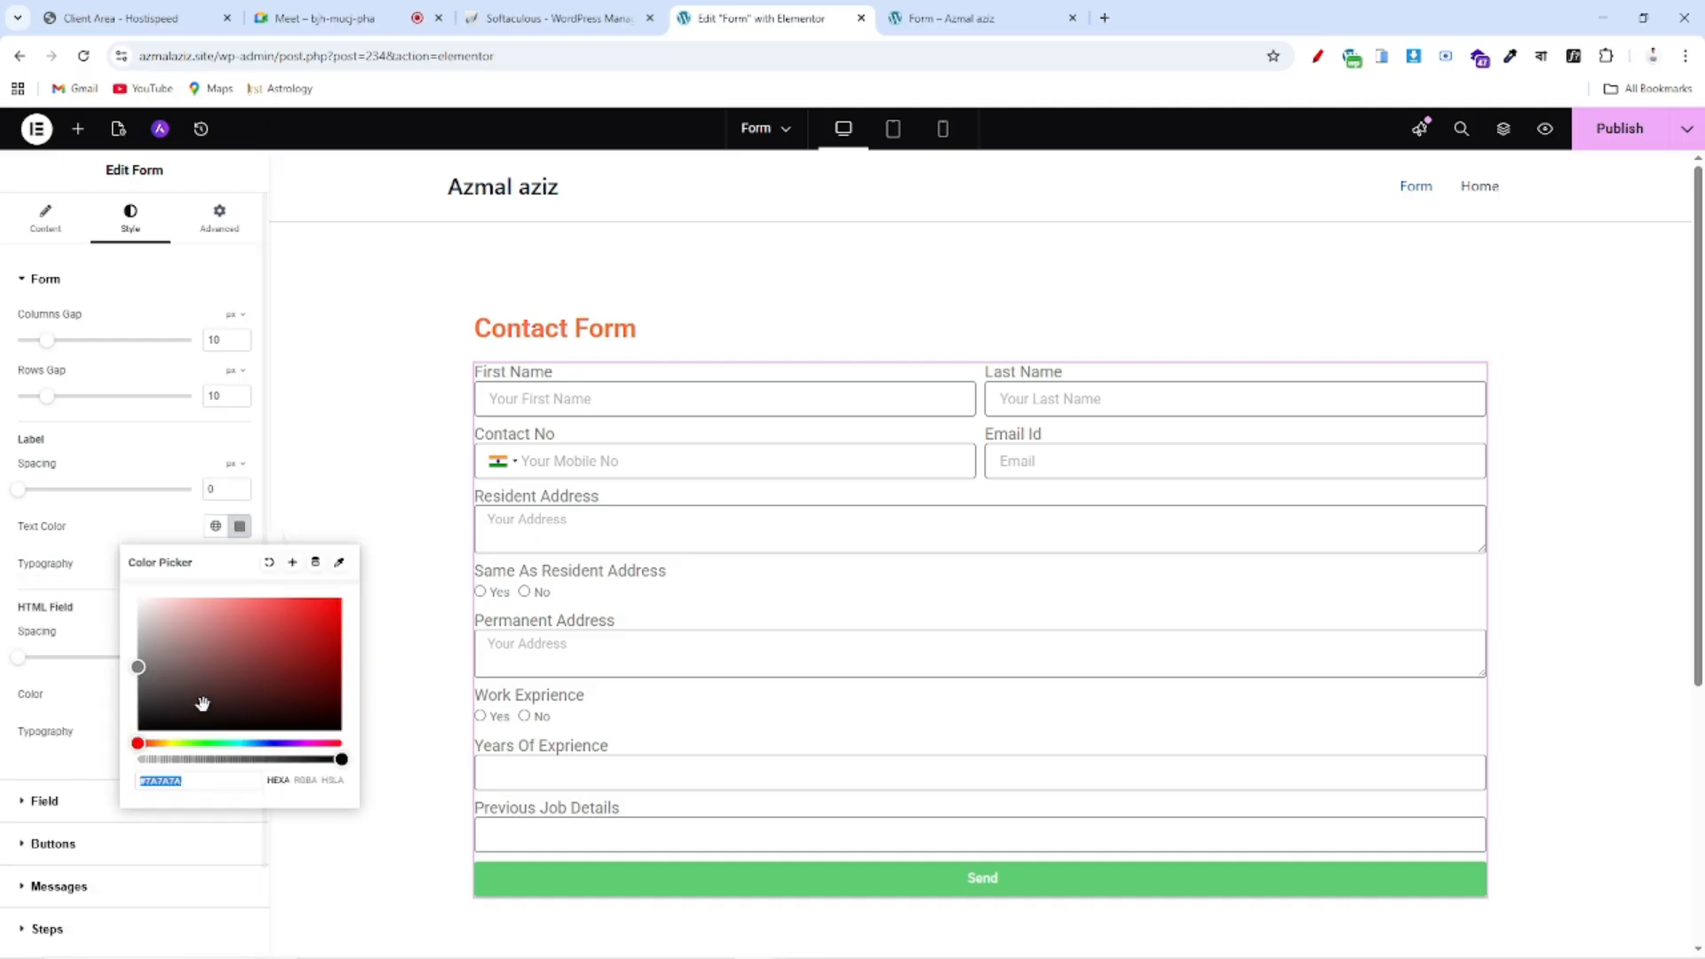
drag(160, 717, 108, 749)
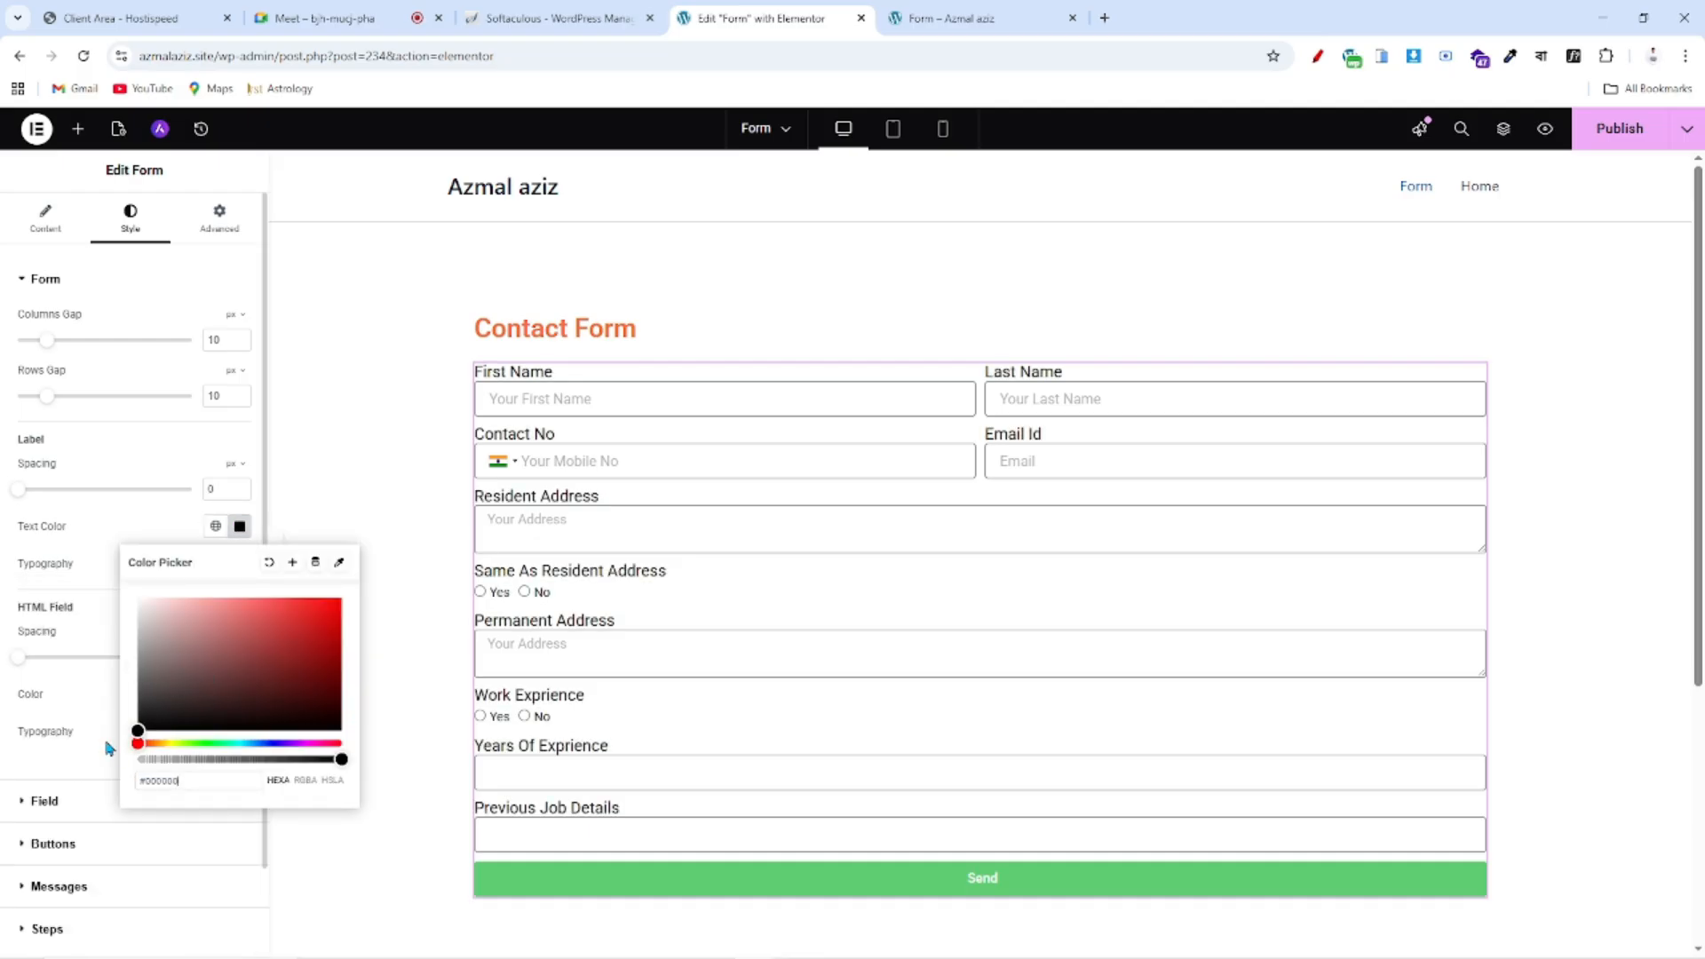
click(142, 448)
- Set the text color of the form's input fields to near-black
click(62, 804)
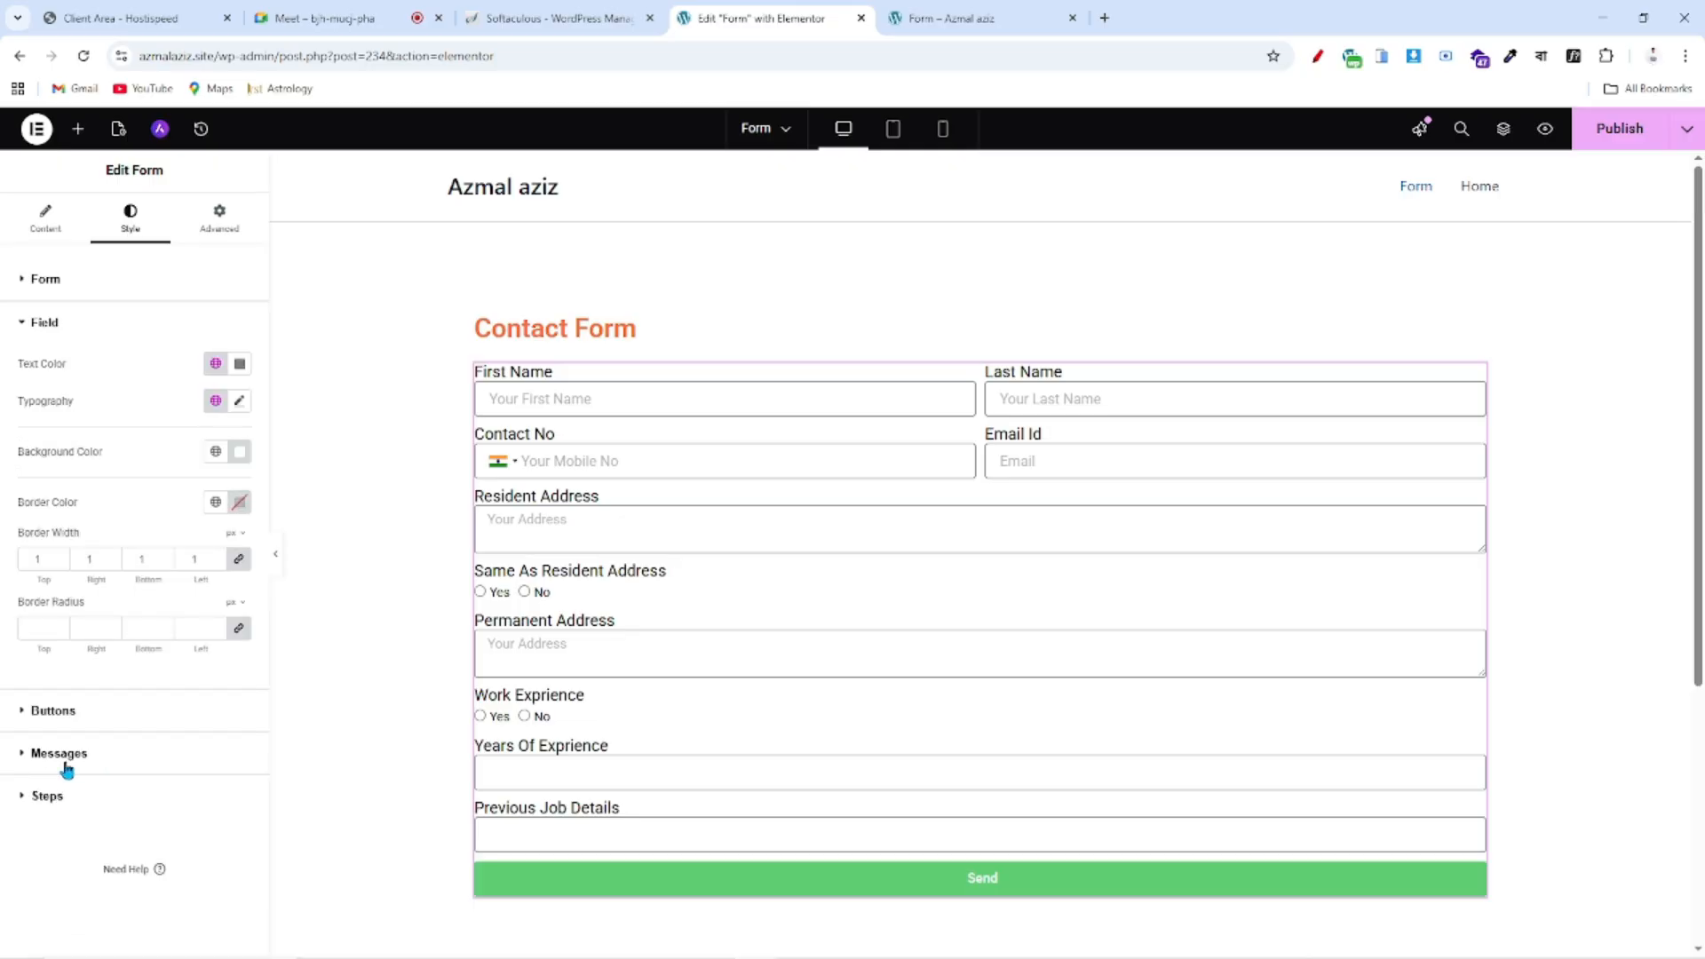
click(240, 364)
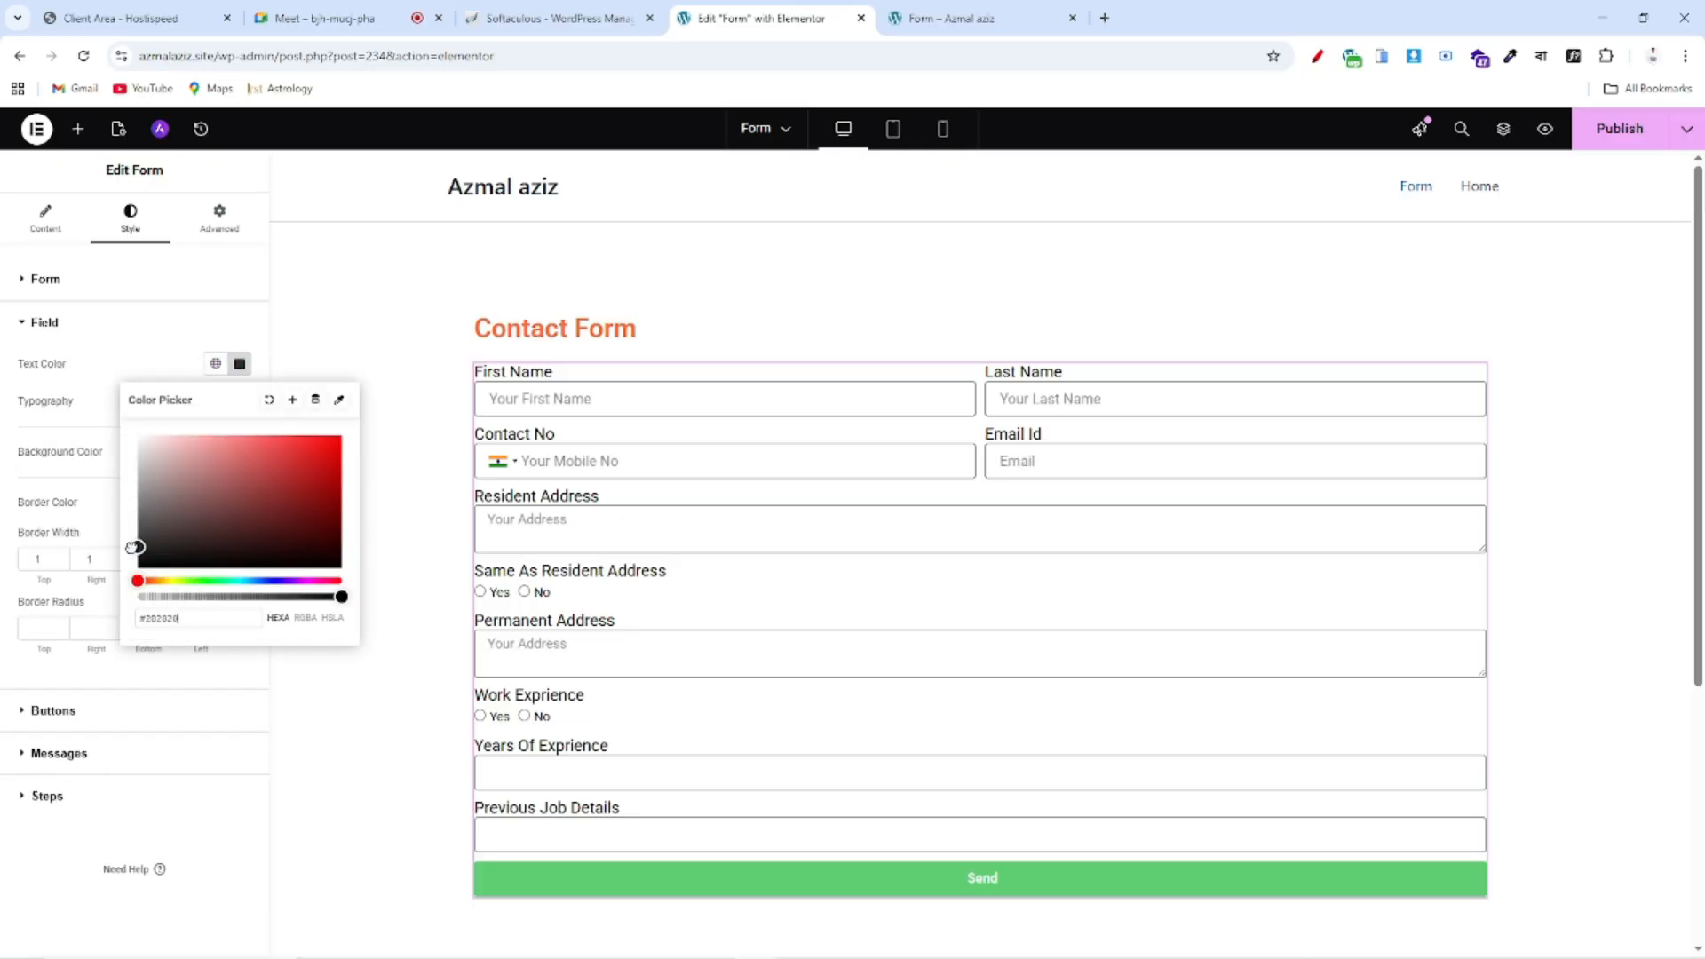
click(151, 313)
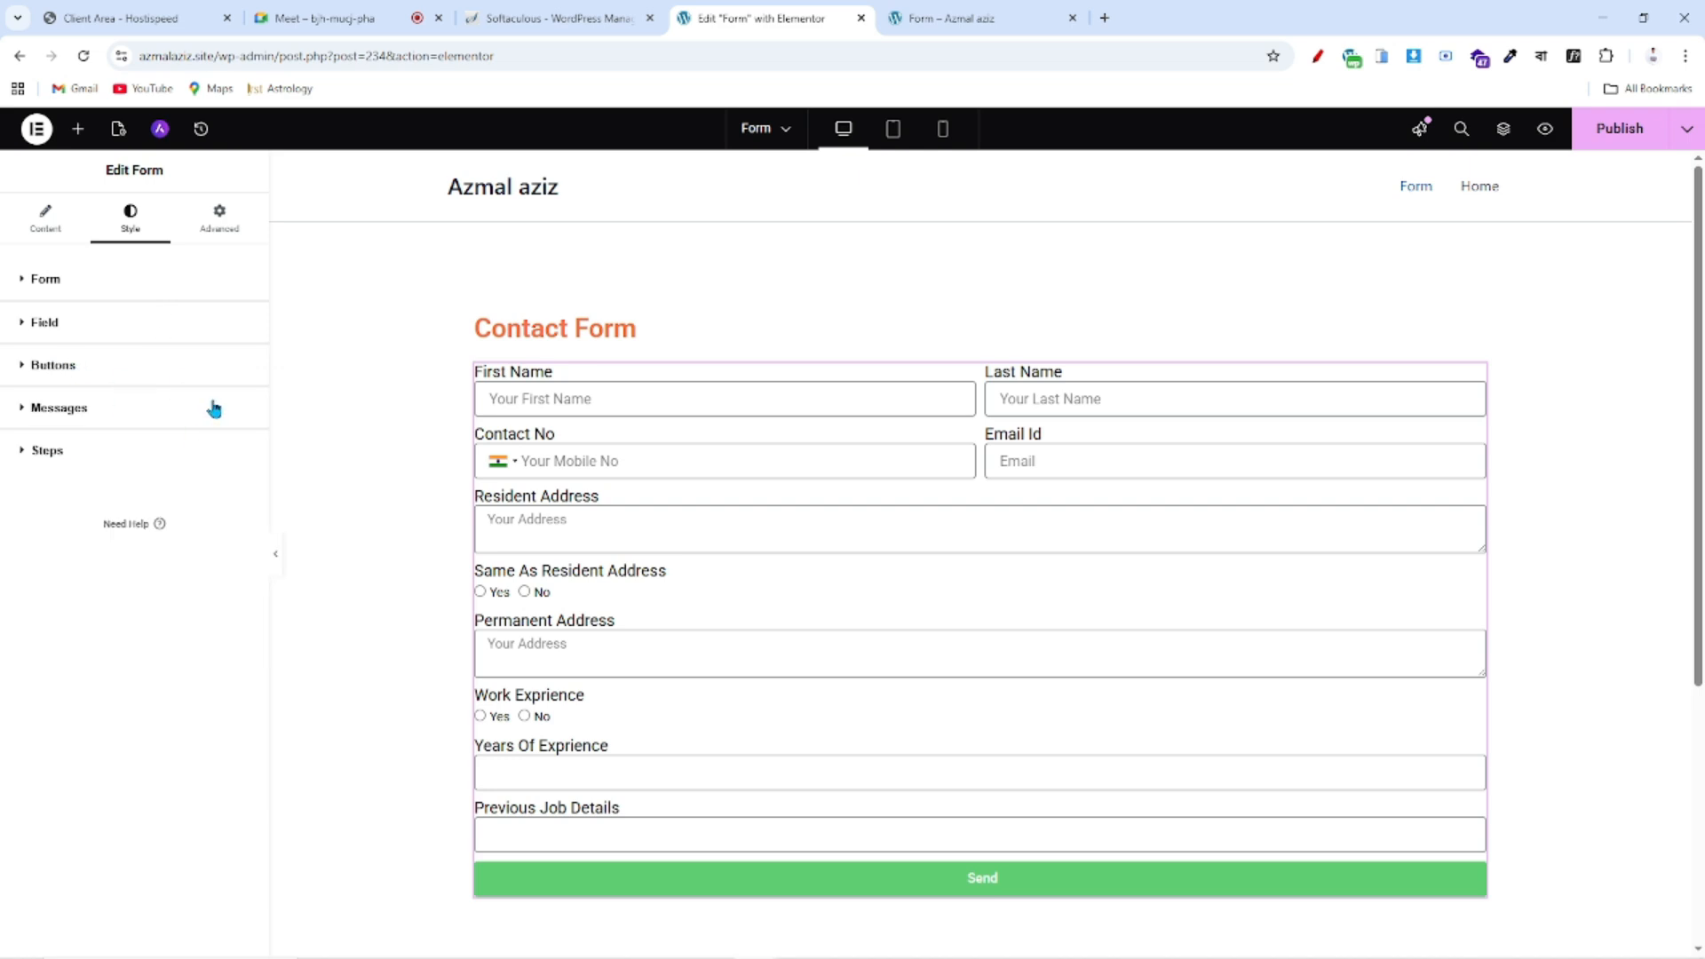
- Set the background color of the form's input fields to a light peach
click(195, 365)
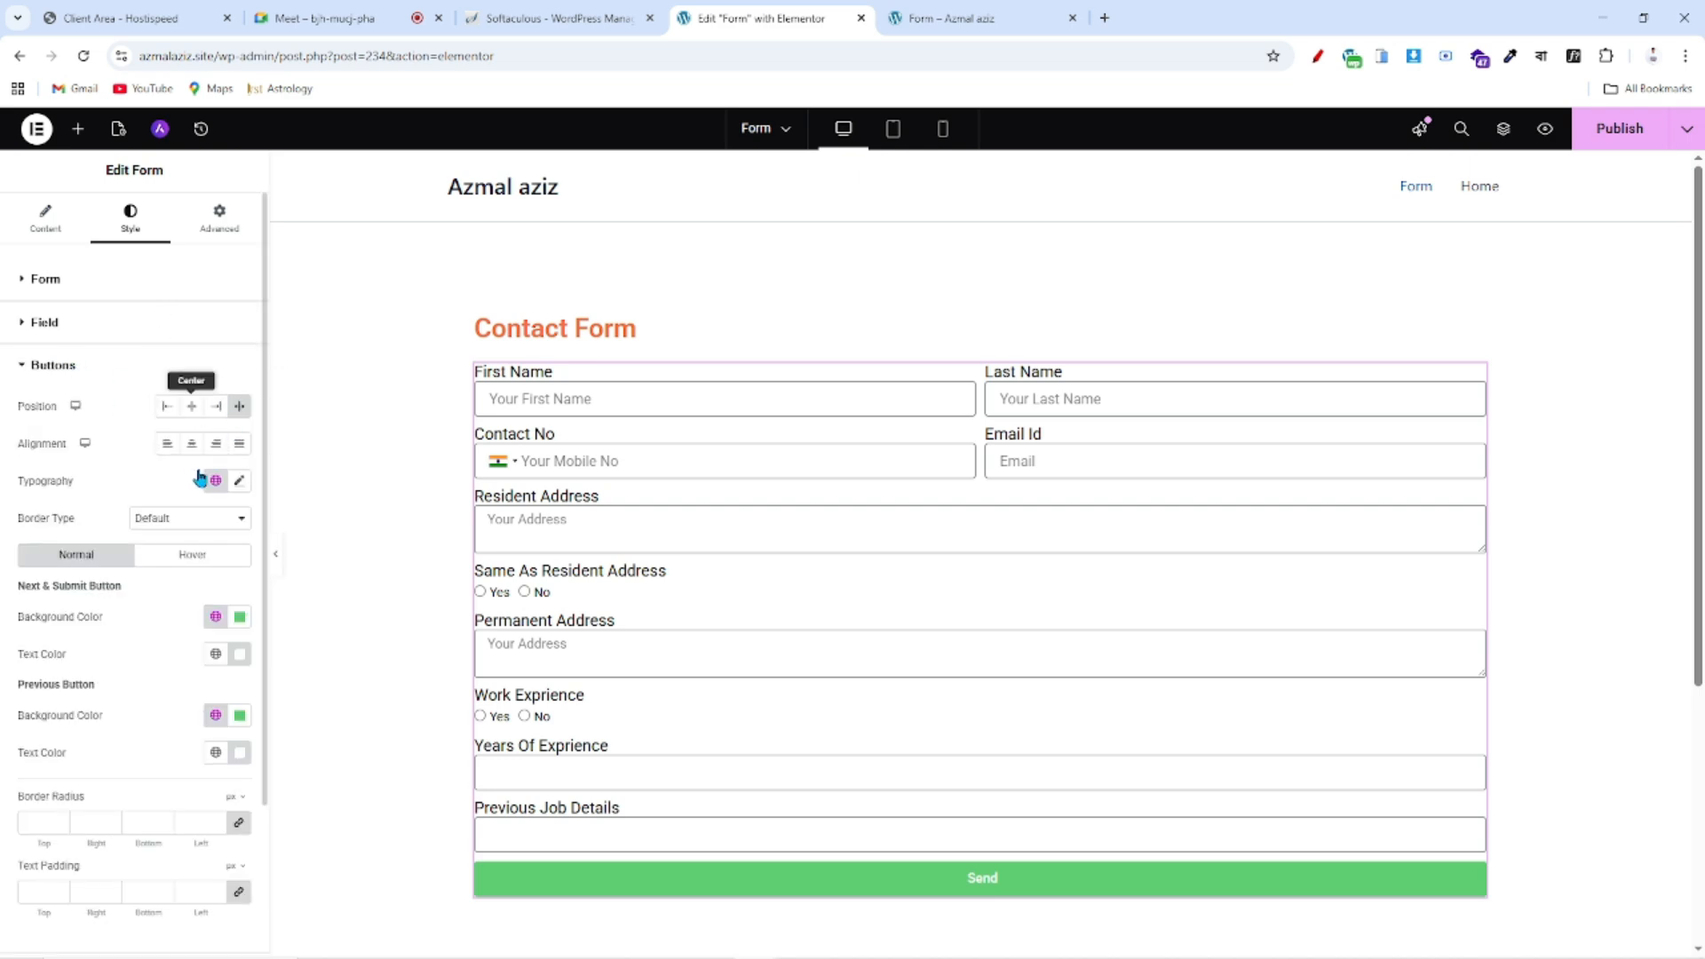
click(44, 323)
click(240, 452)
click(179, 541)
drag(179, 542, 169, 523)
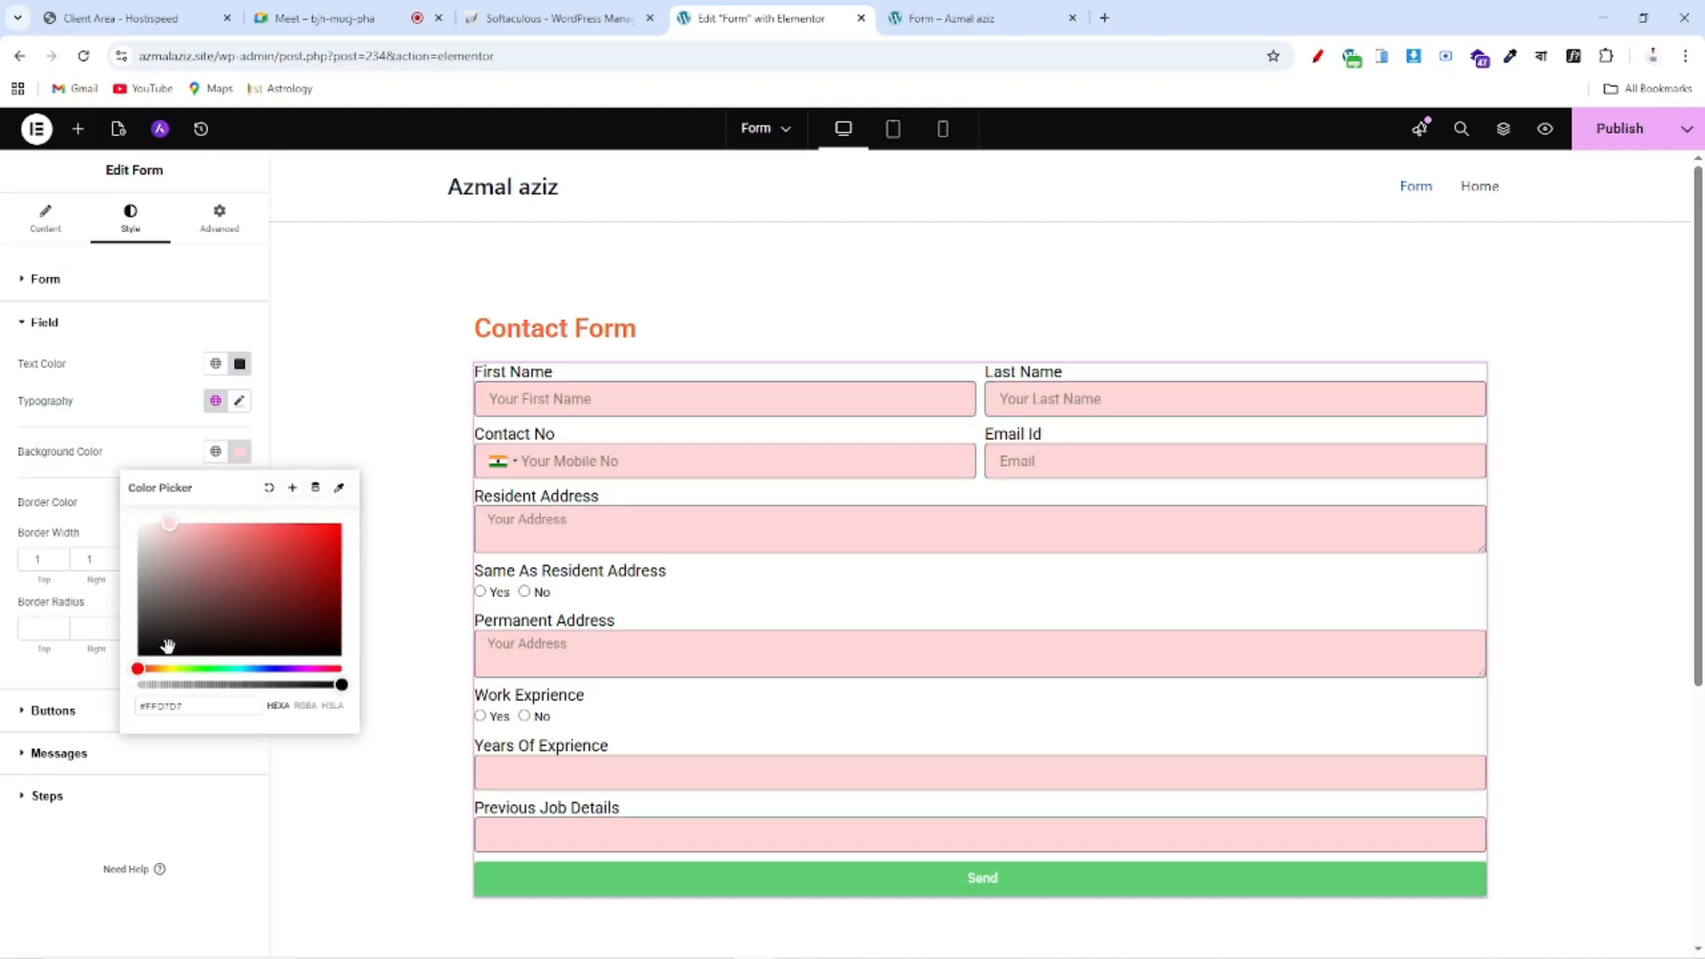
drag(138, 670, 149, 668)
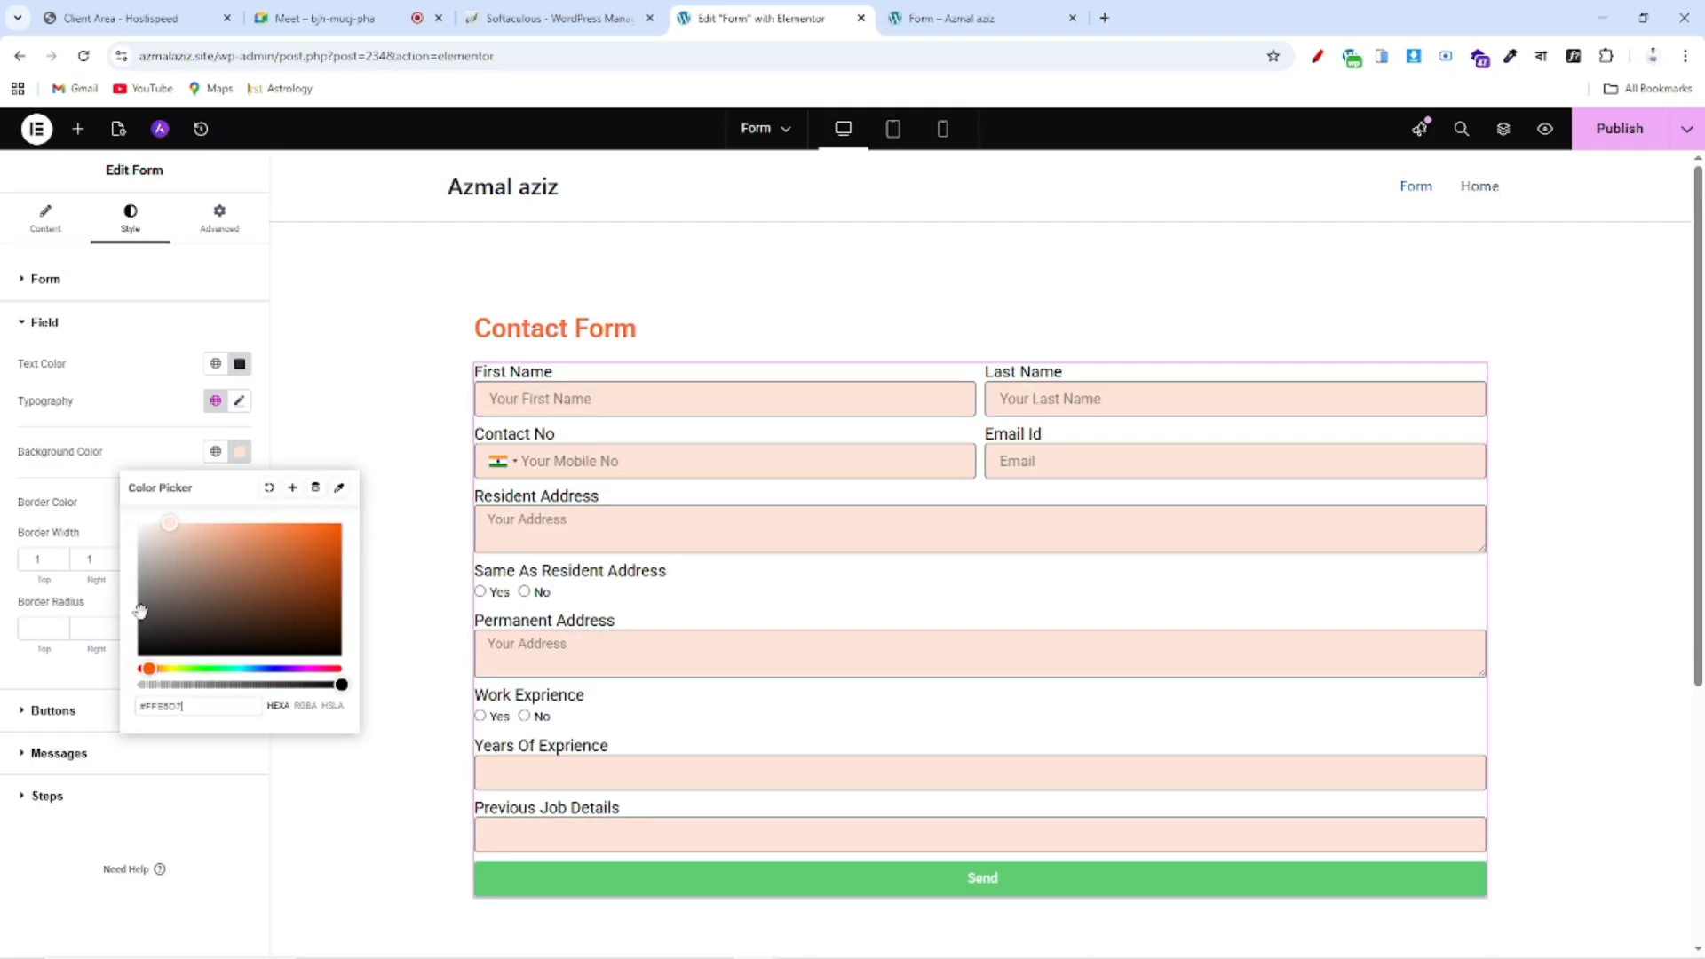
click(170, 437)
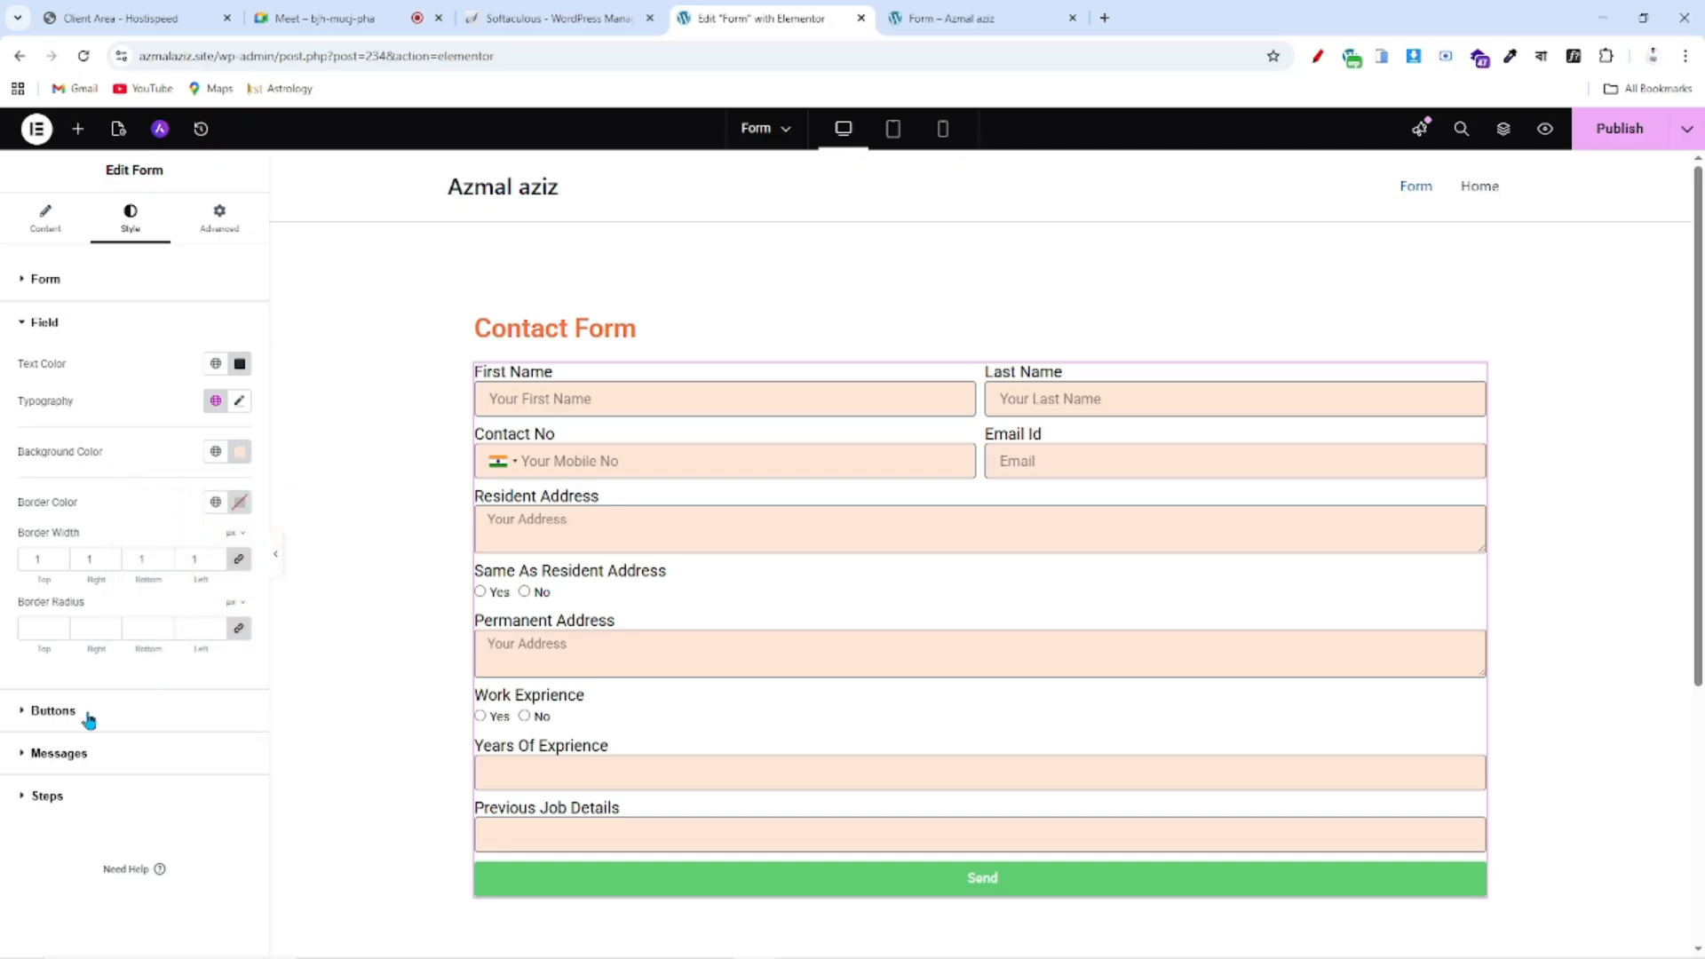
- Set the background color of the form's Next & Submit button to dark orange
click(124, 715)
click(240, 619)
drag(193, 757, 306, 690)
drag(206, 833, 151, 837)
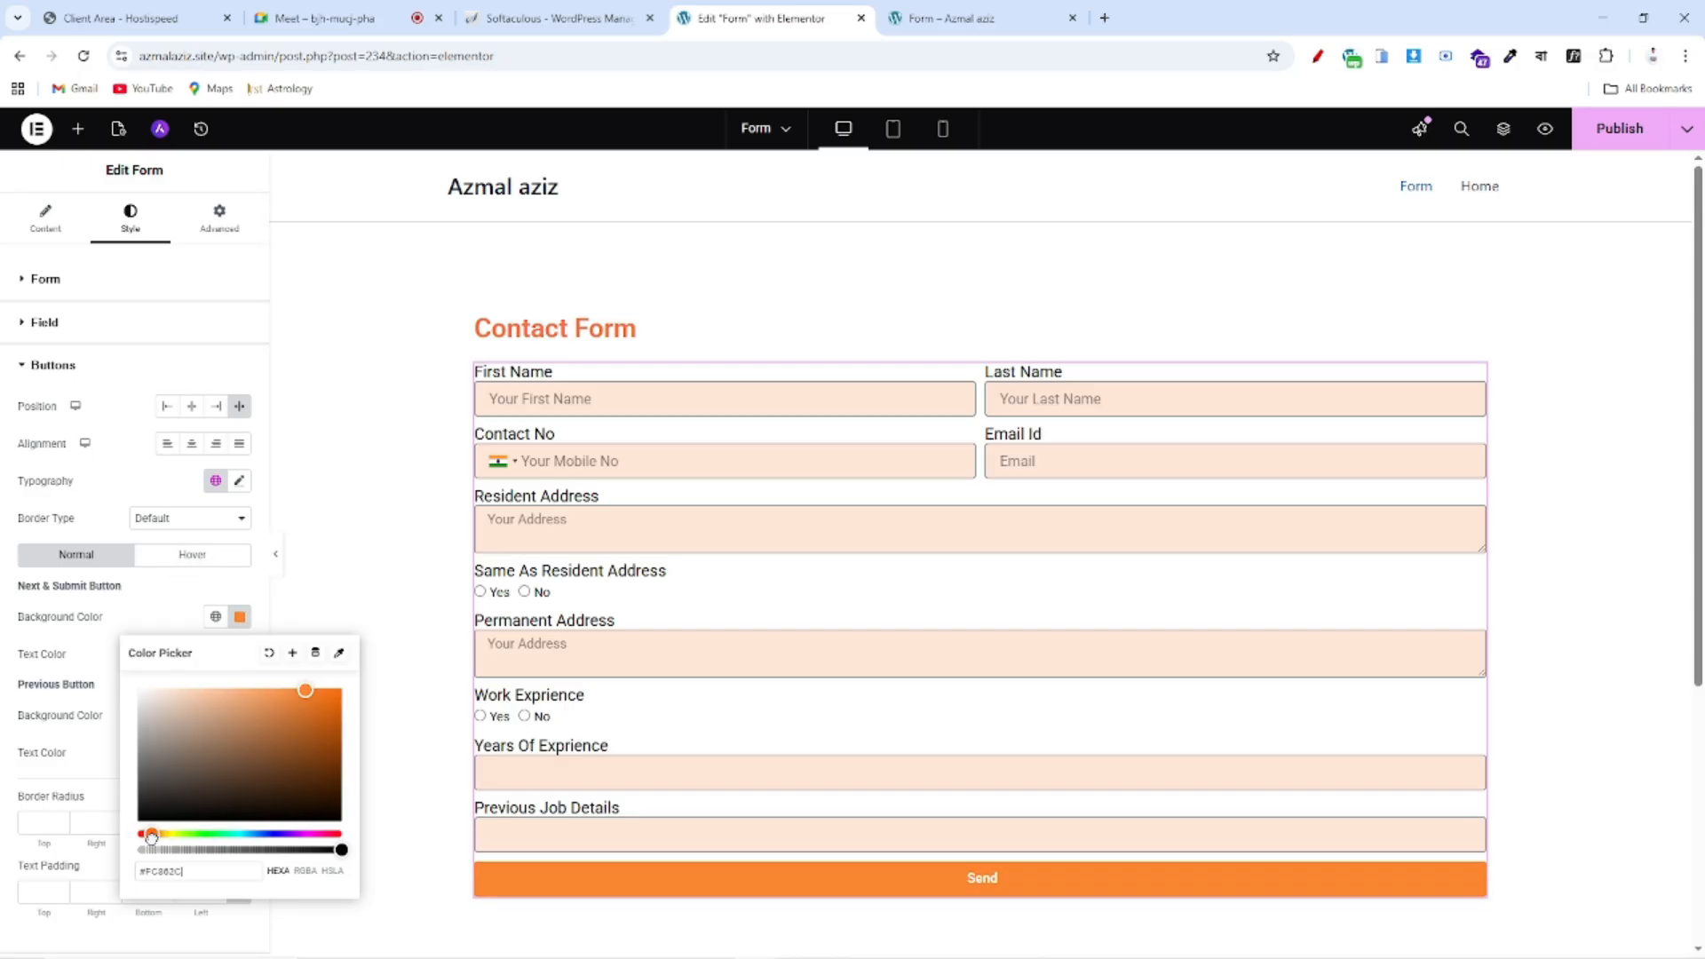
drag(306, 691, 348, 703)
click(182, 576)
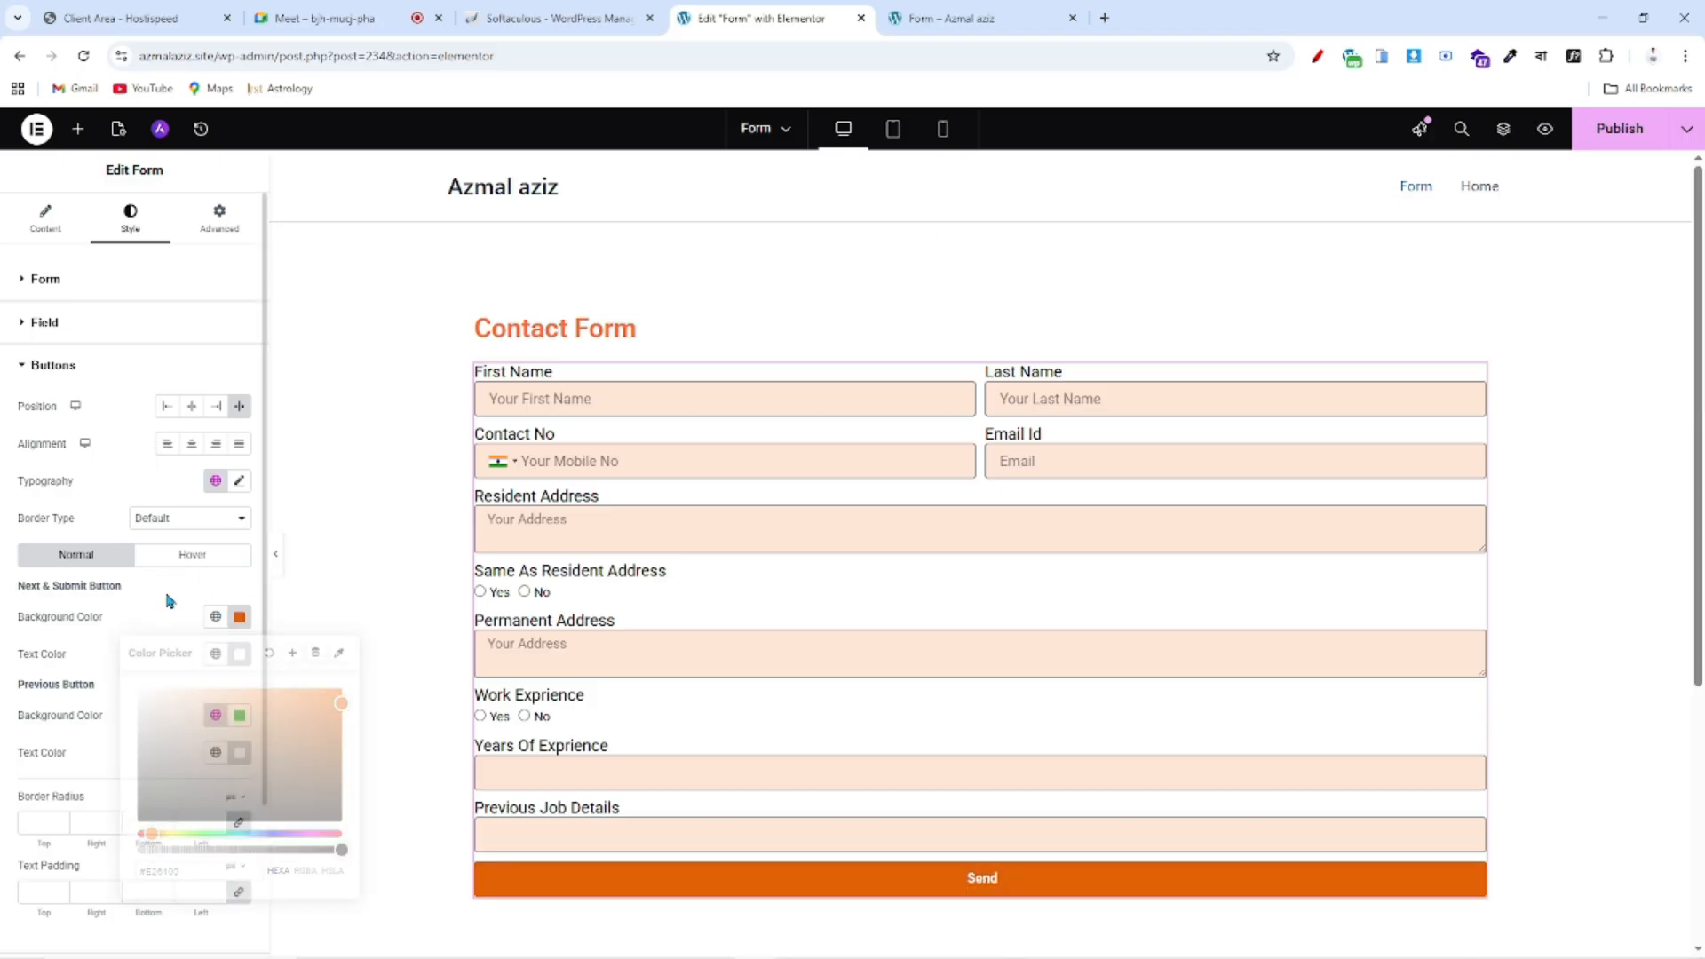
- Publish the form's styling changes and reload the live Form page
scroll(480, 604, down, 4)
click(1625, 130)
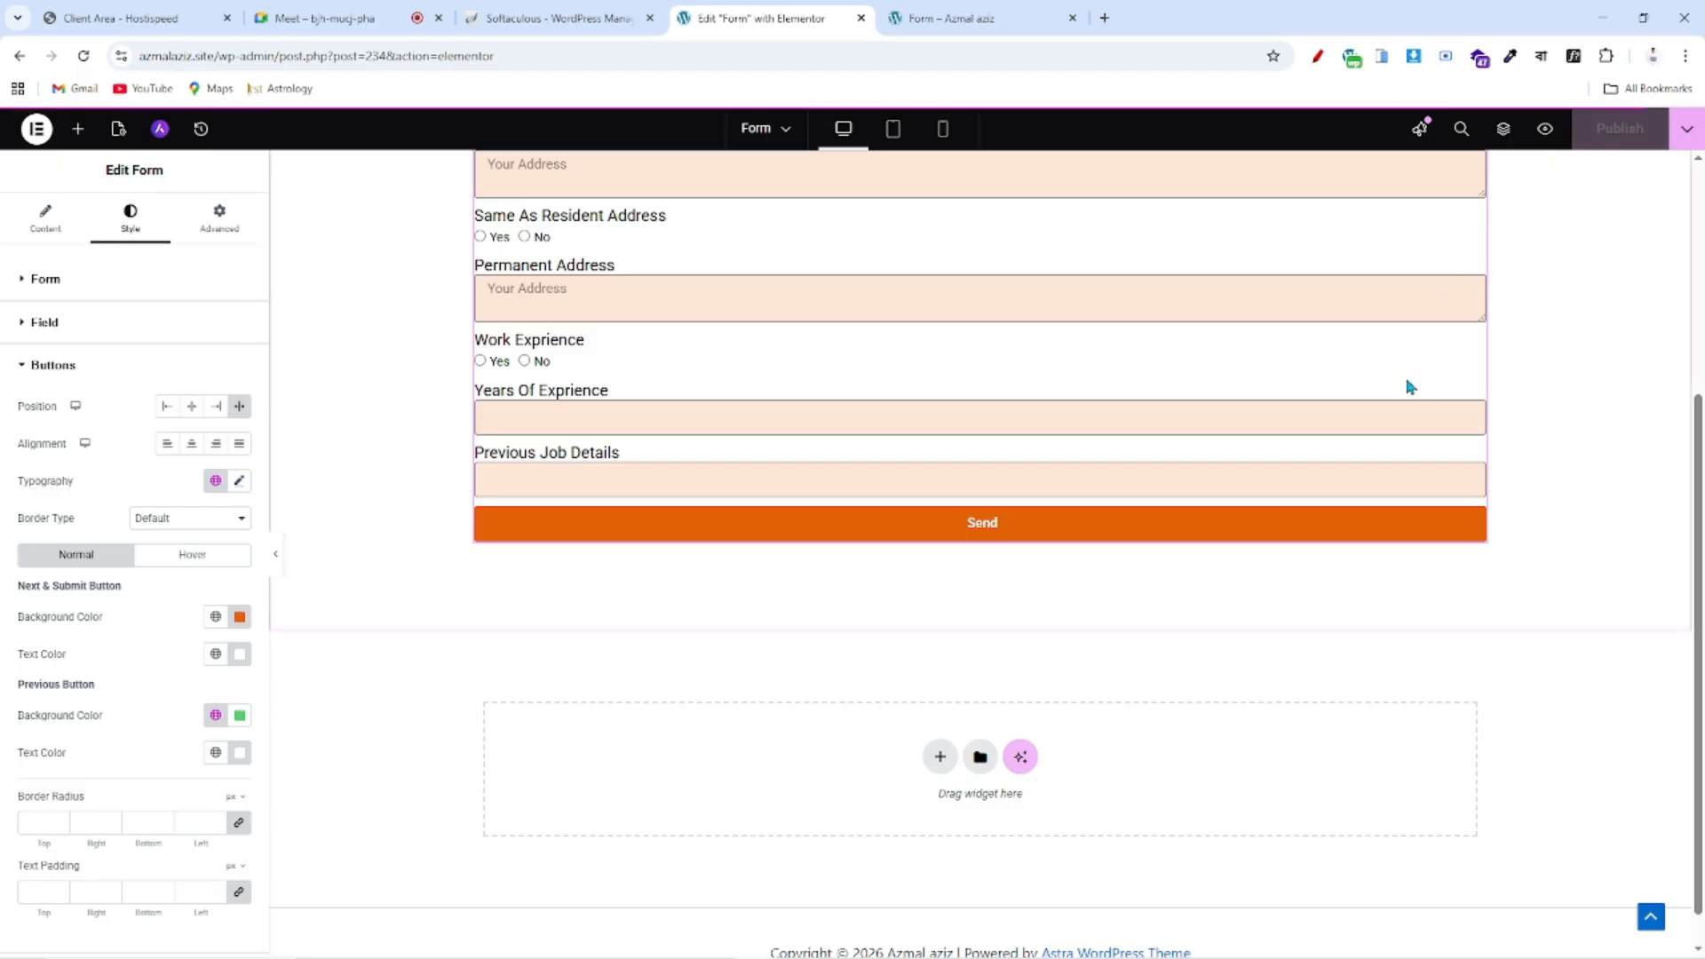
scroll(1155, 373, up, 5)
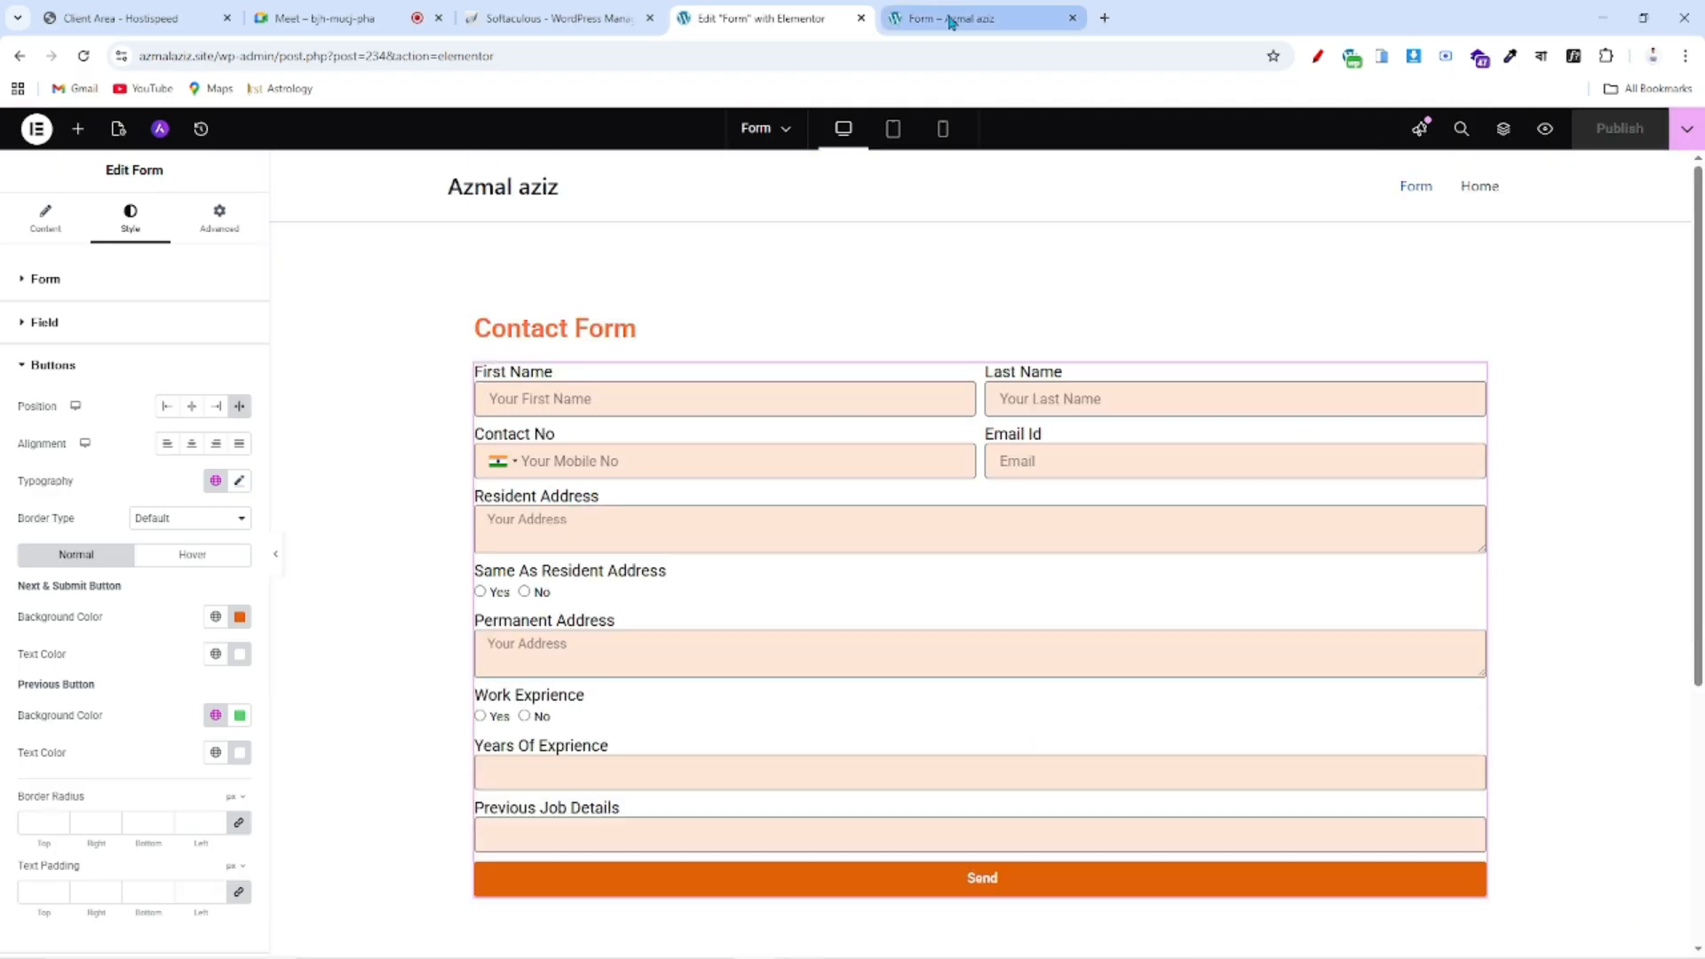
click(951, 18)
click(83, 55)
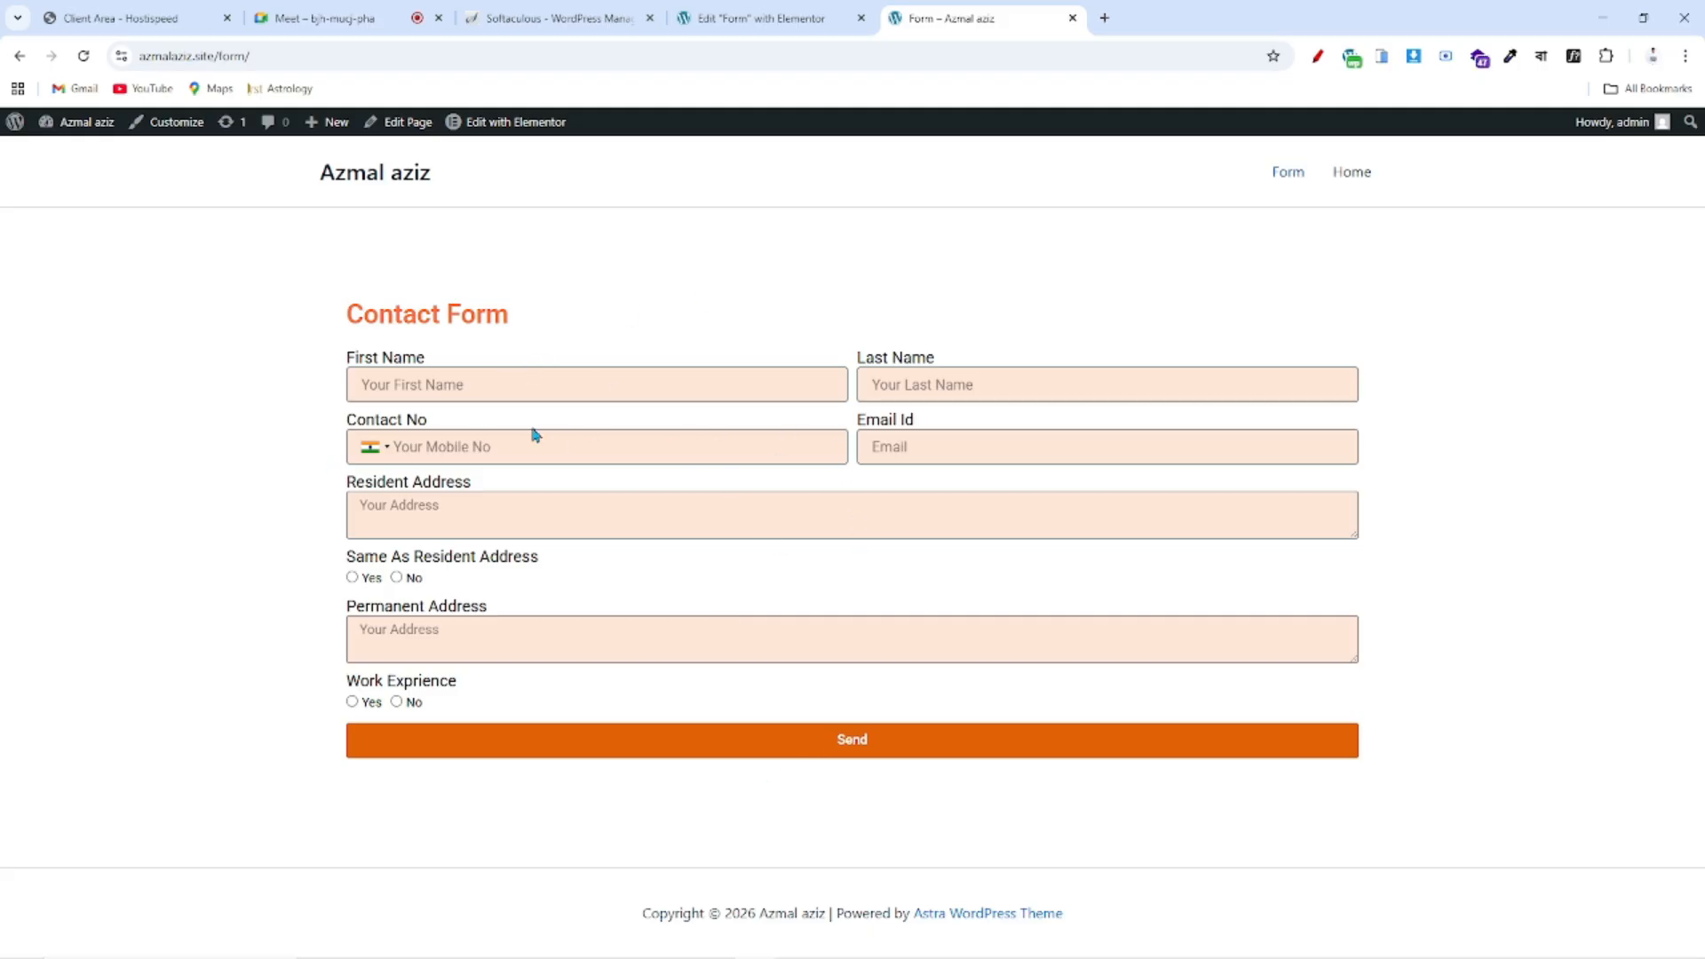
- Check the live form's field labels, start entering a phone number in Contact No, and browse its country code list
drag(314, 352, 826, 357)
click(1097, 347)
drag(853, 426, 1086, 421)
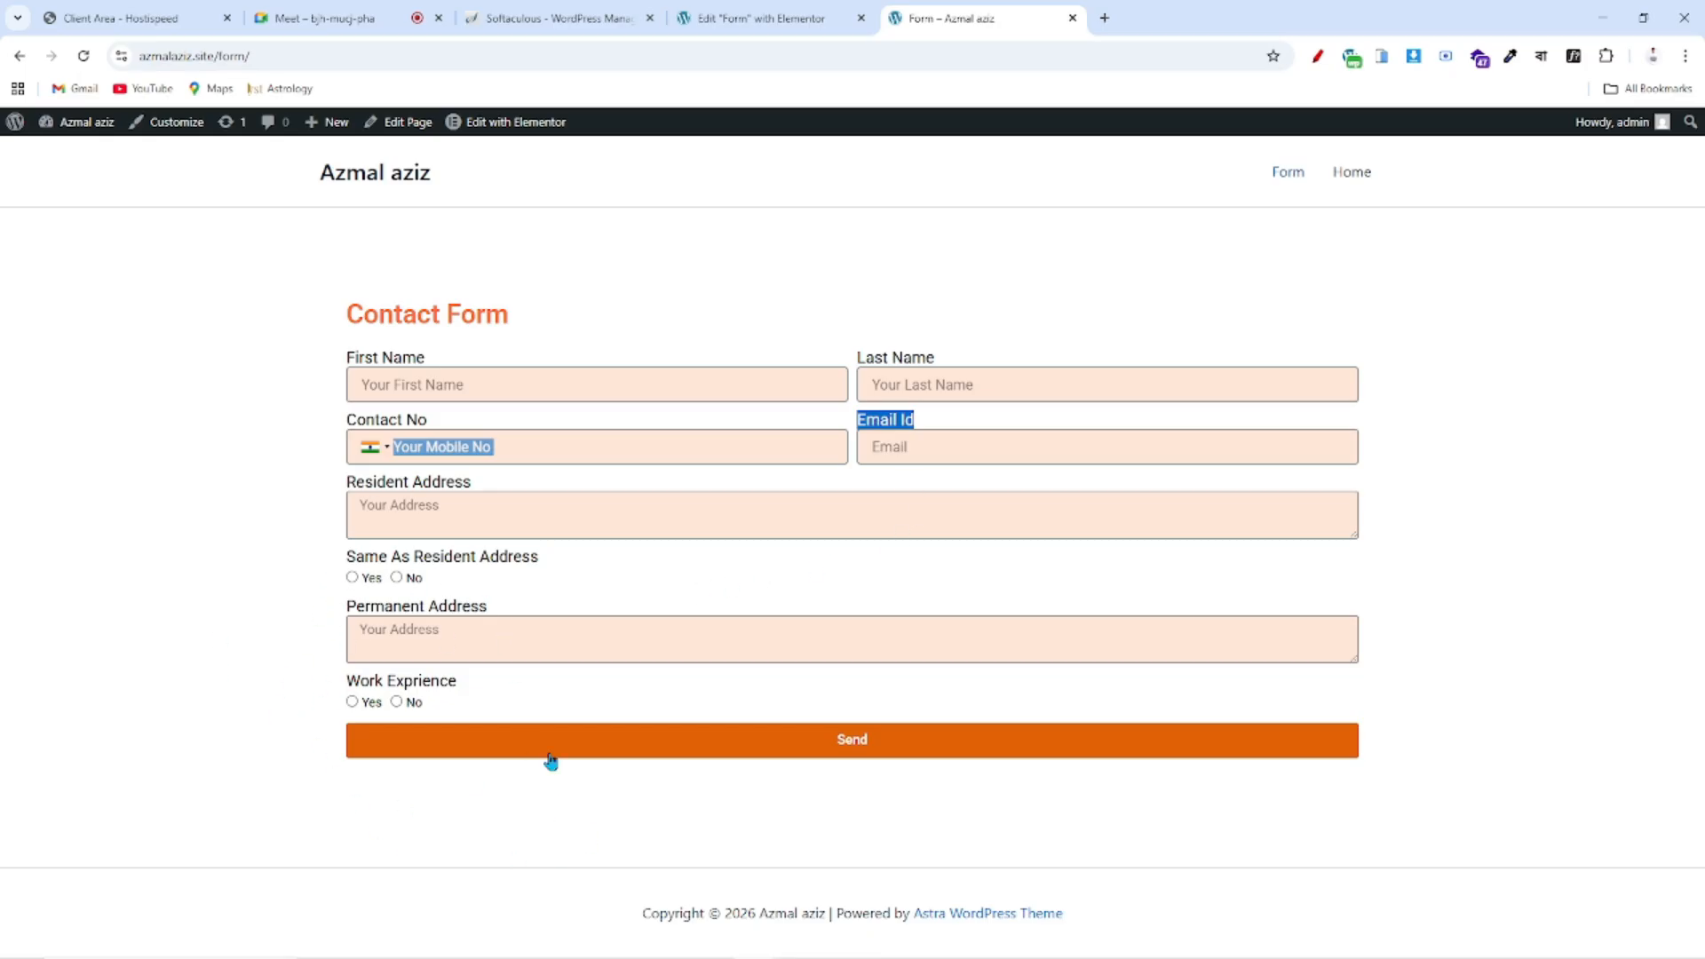
click(480, 445)
click(495, 442)
text(+919)
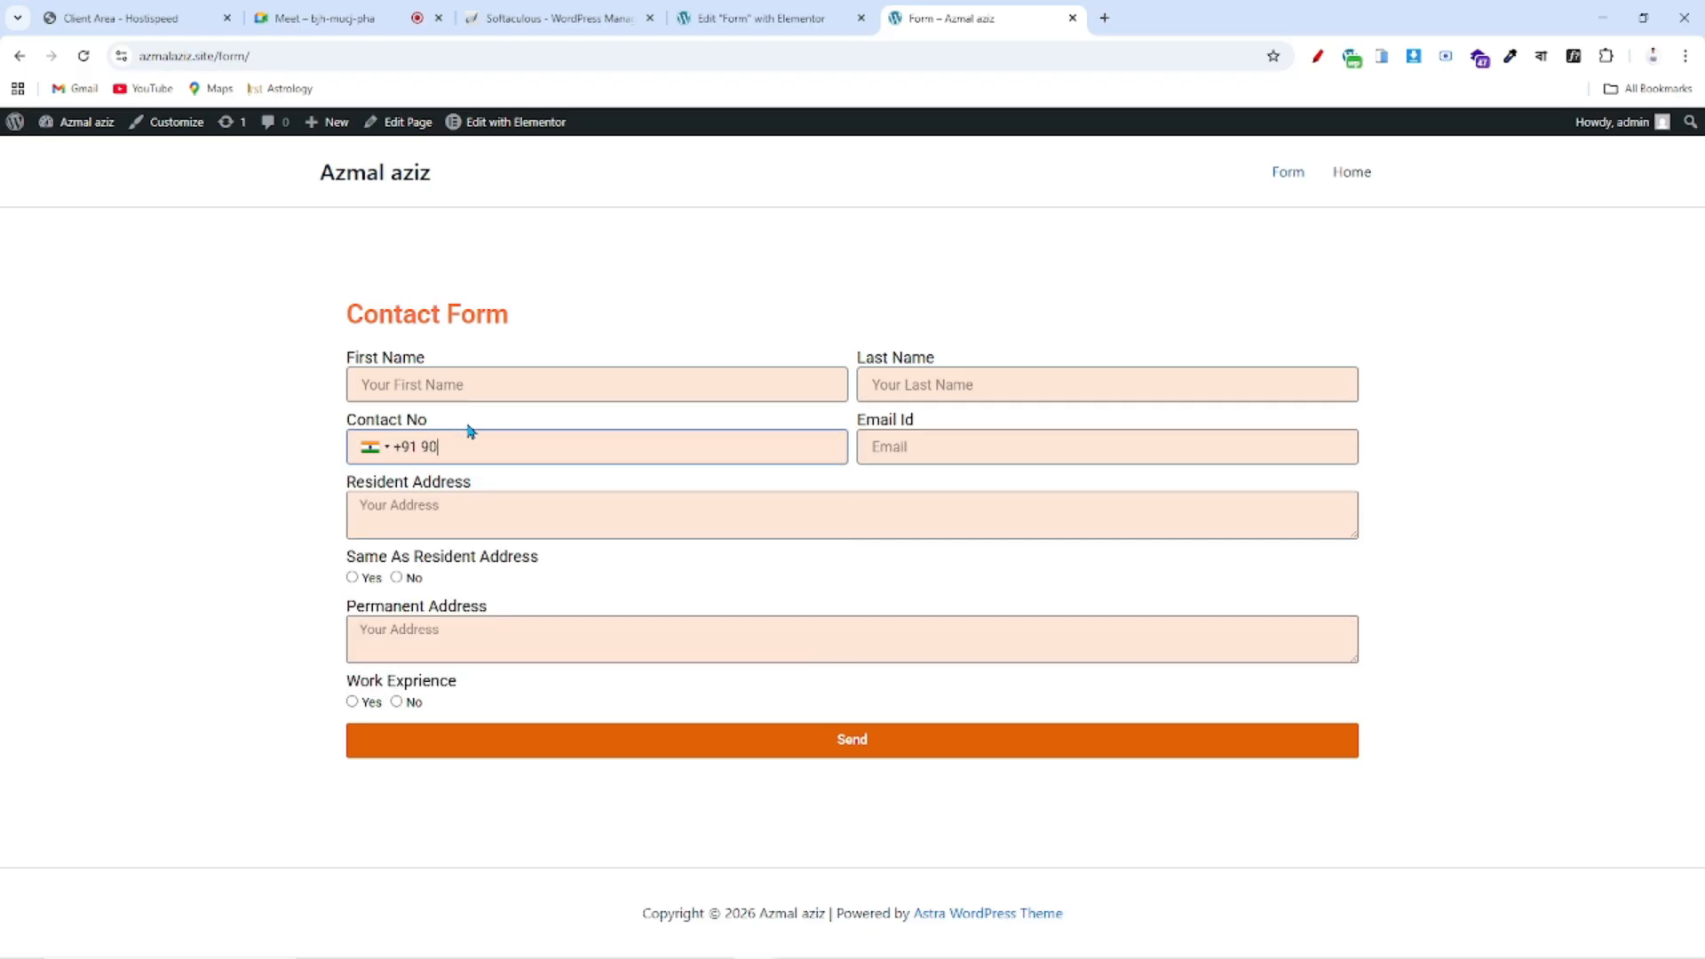
click(384, 453)
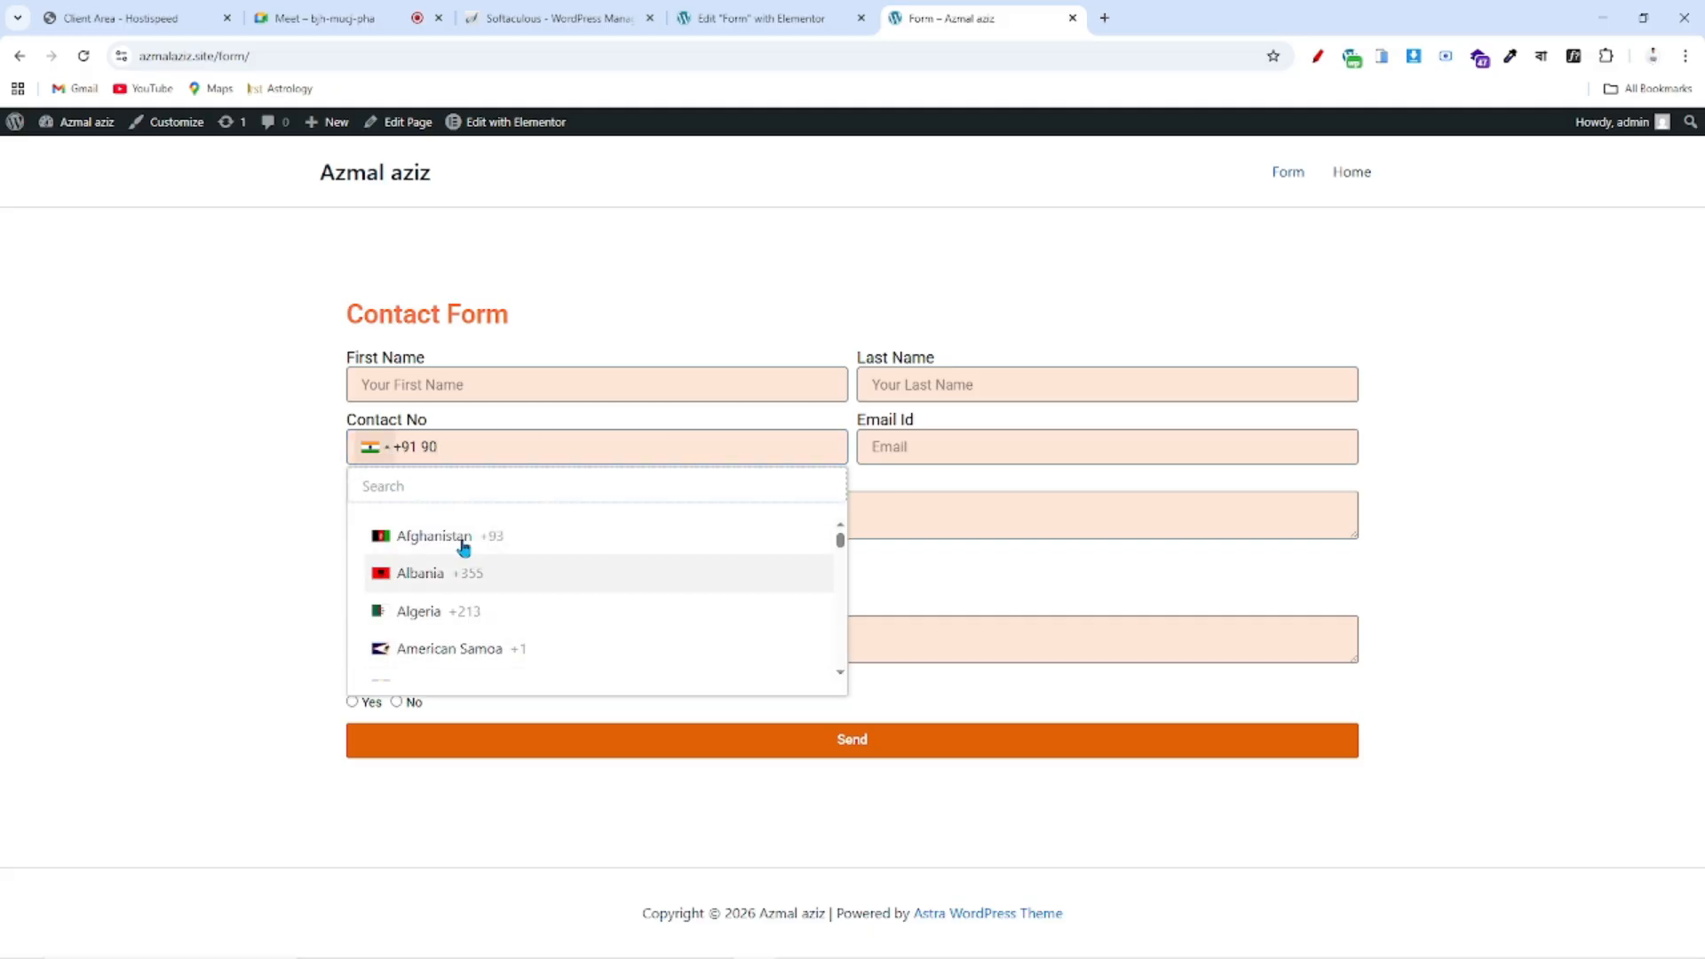
scroll(434, 586, down, 10)
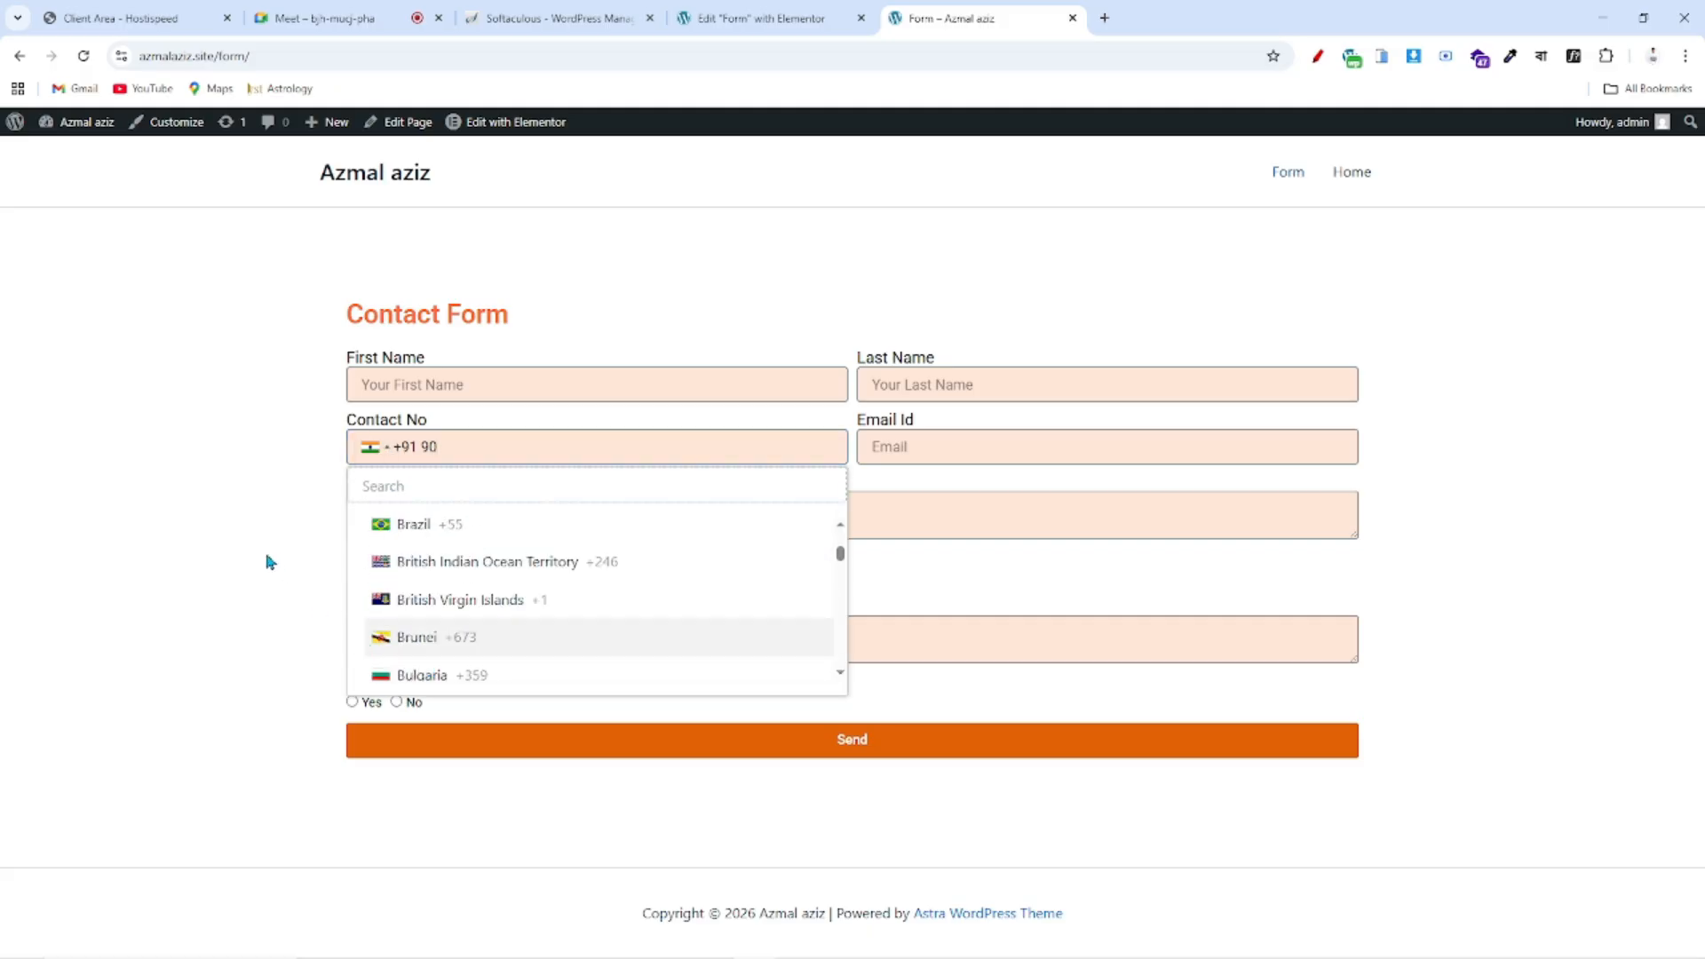
click(207, 586)
- Test the live form's conditions by choosing Yes followed by No for Same As Resident Address, and Yes for Work Exprience
click(459, 496)
click(380, 580)
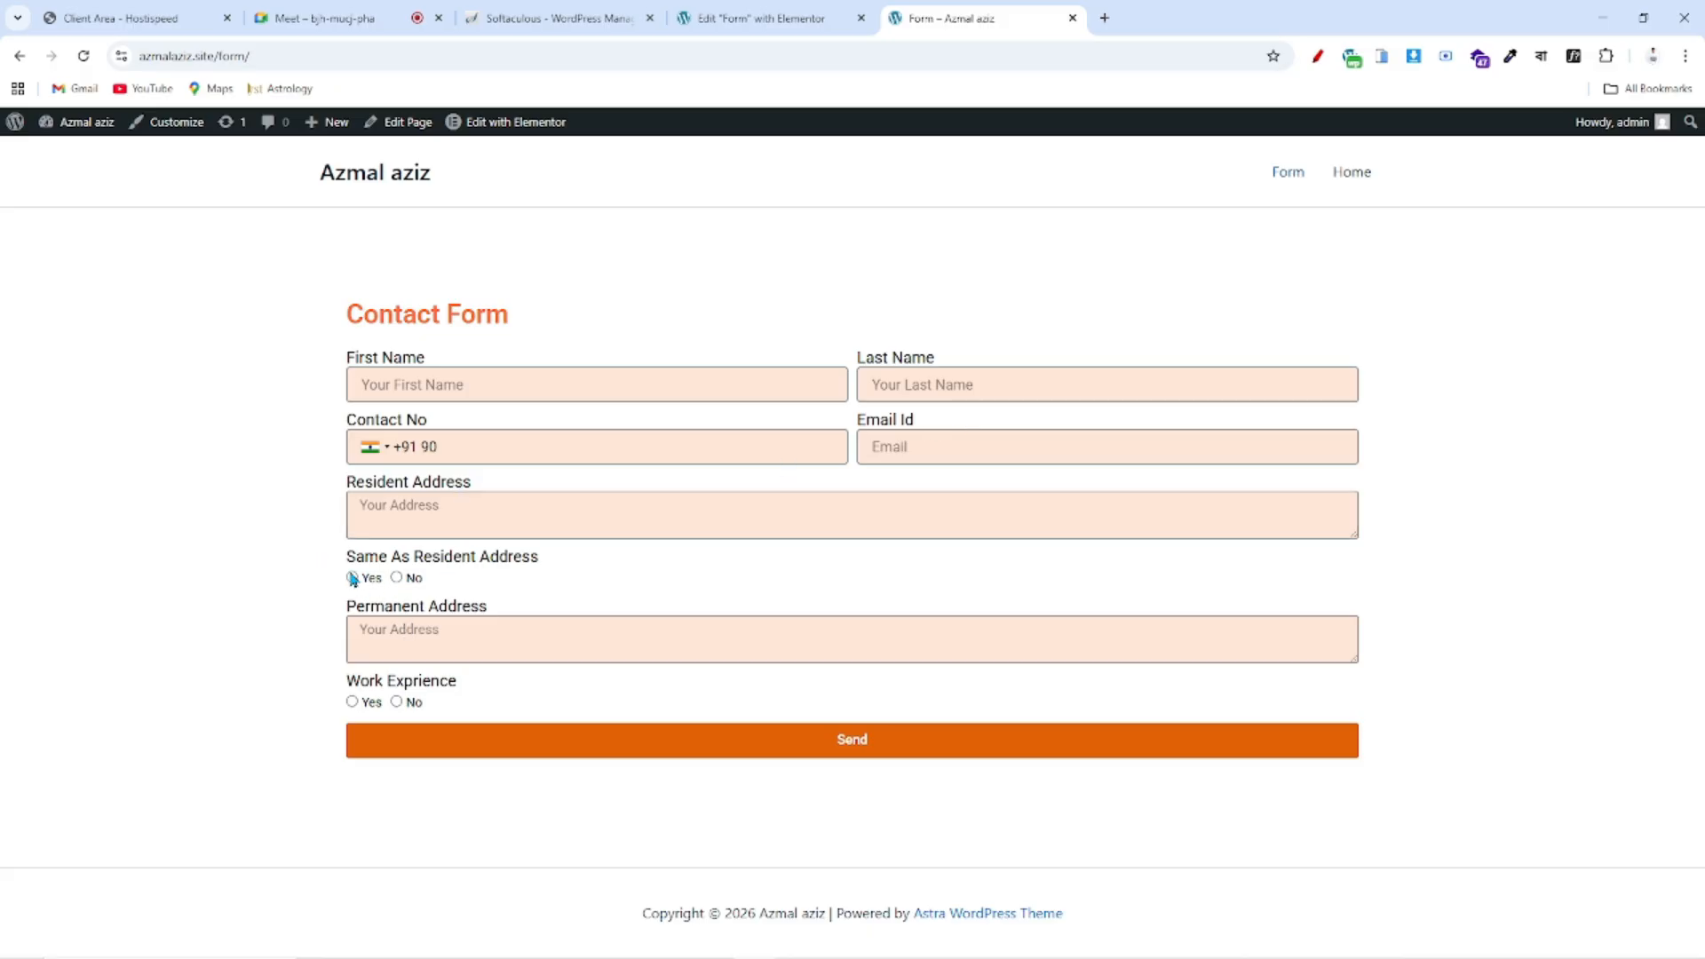
click(396, 578)
click(353, 702)
scroll(453, 731, down, 2)
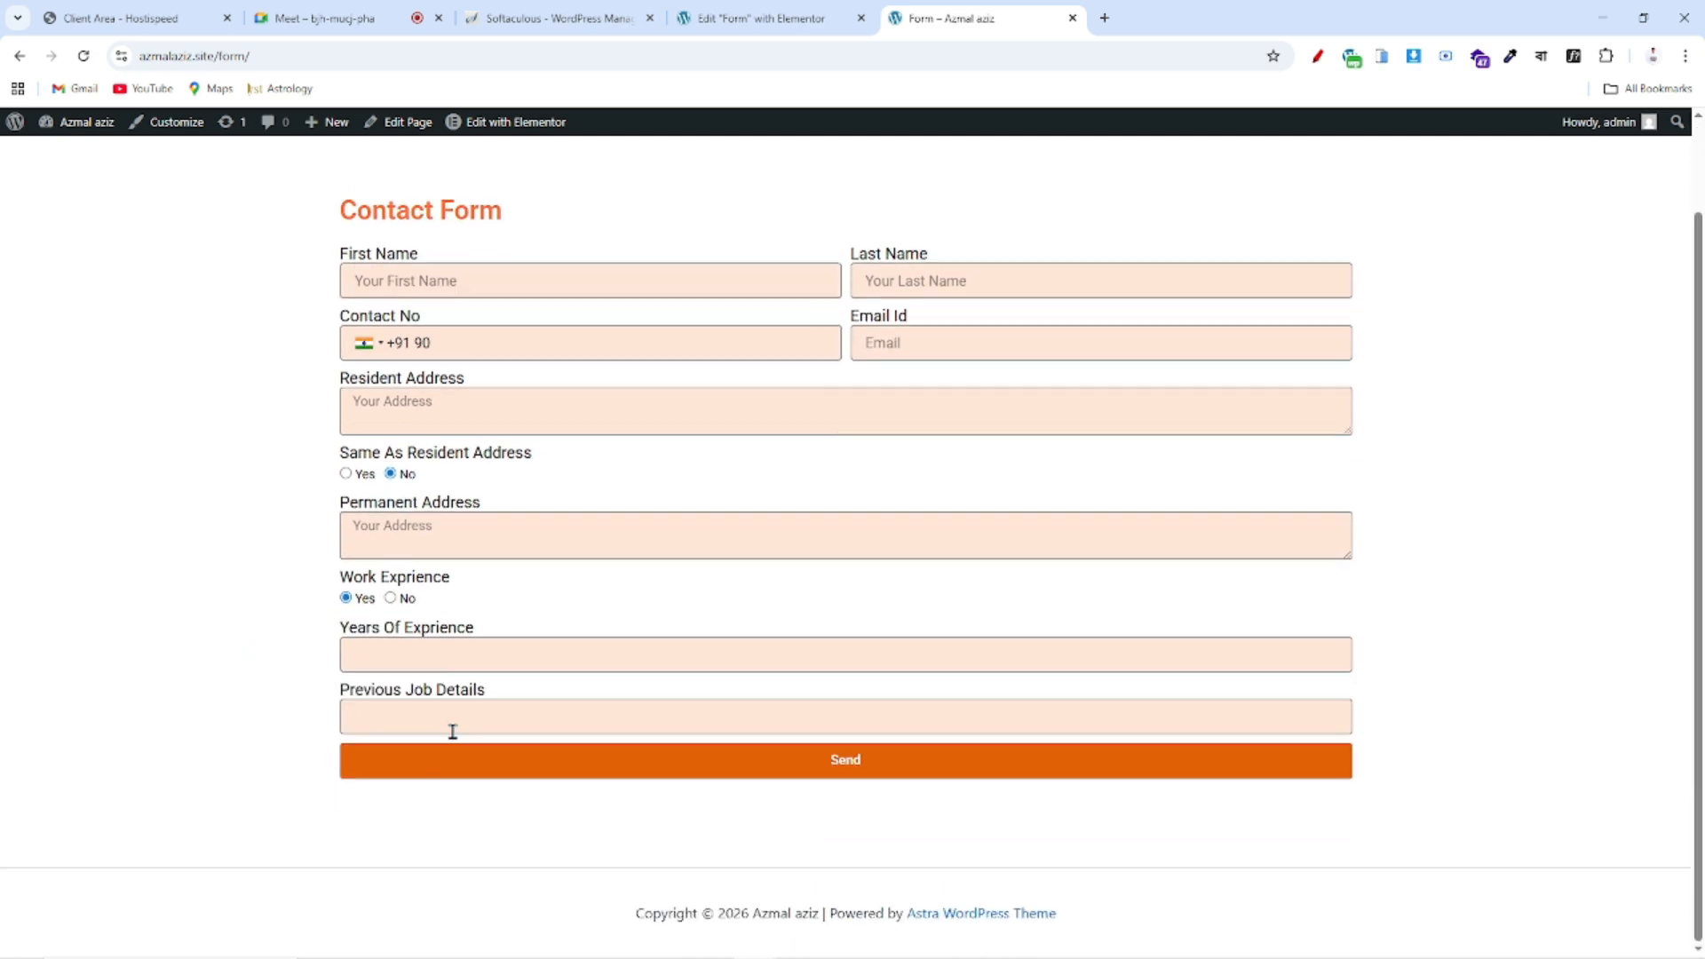